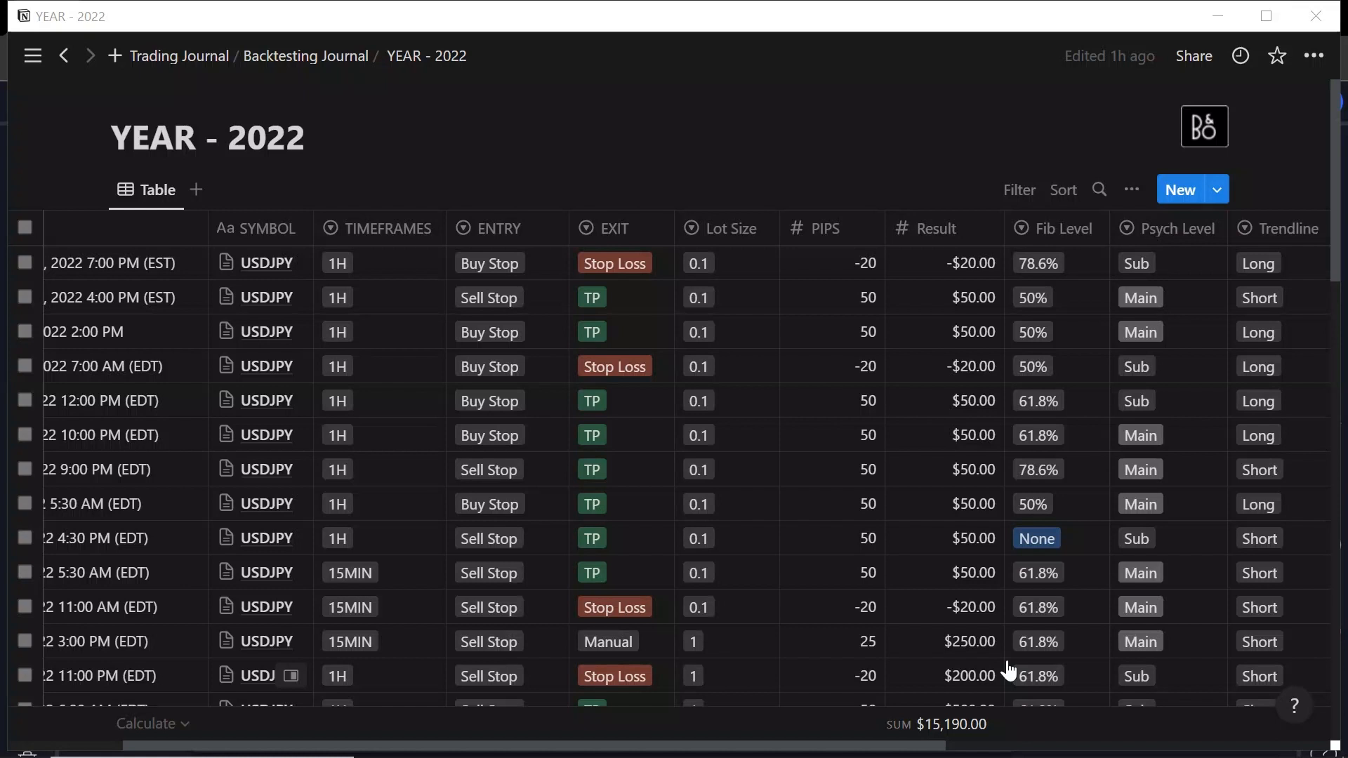
Show the desktop to point out the Notion shortcut and bring the open Notion window back up
mouse_move(804, 755)
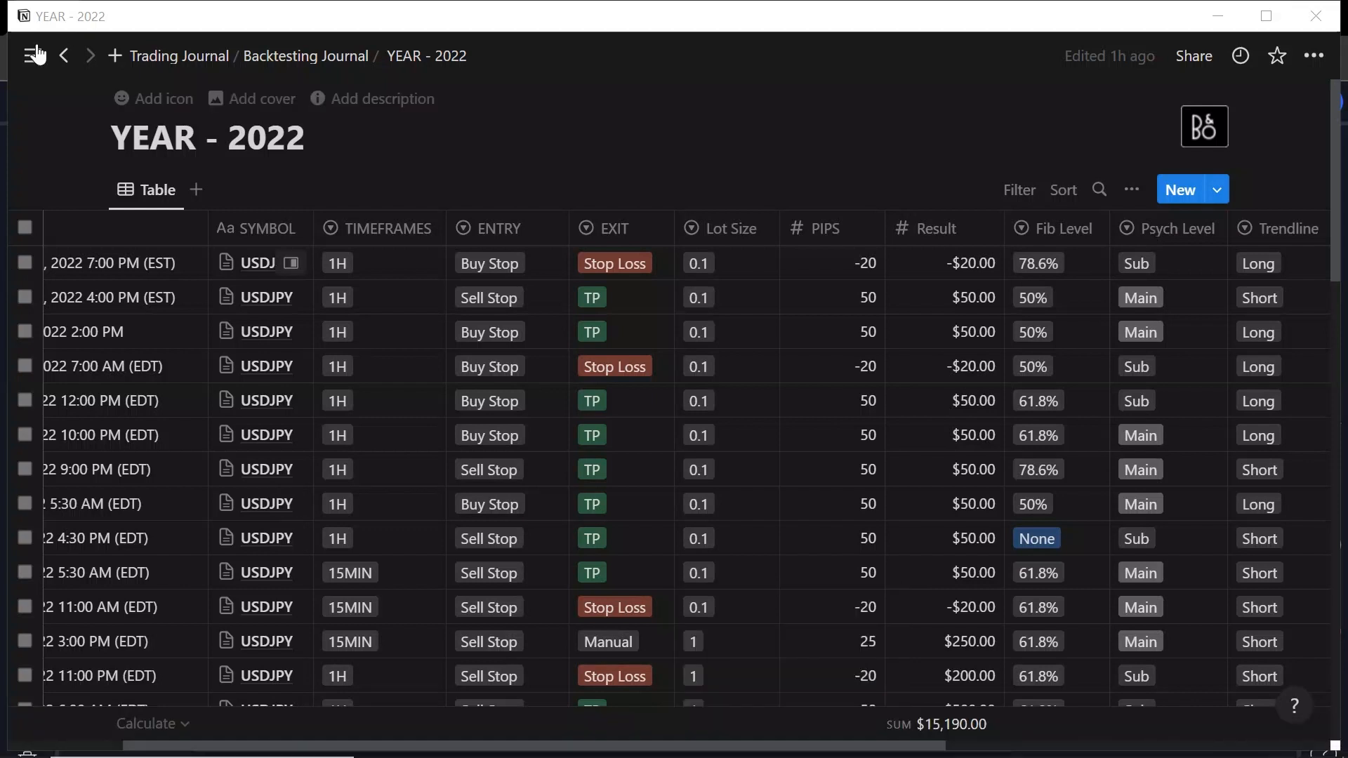
mouse_move(35, 55)
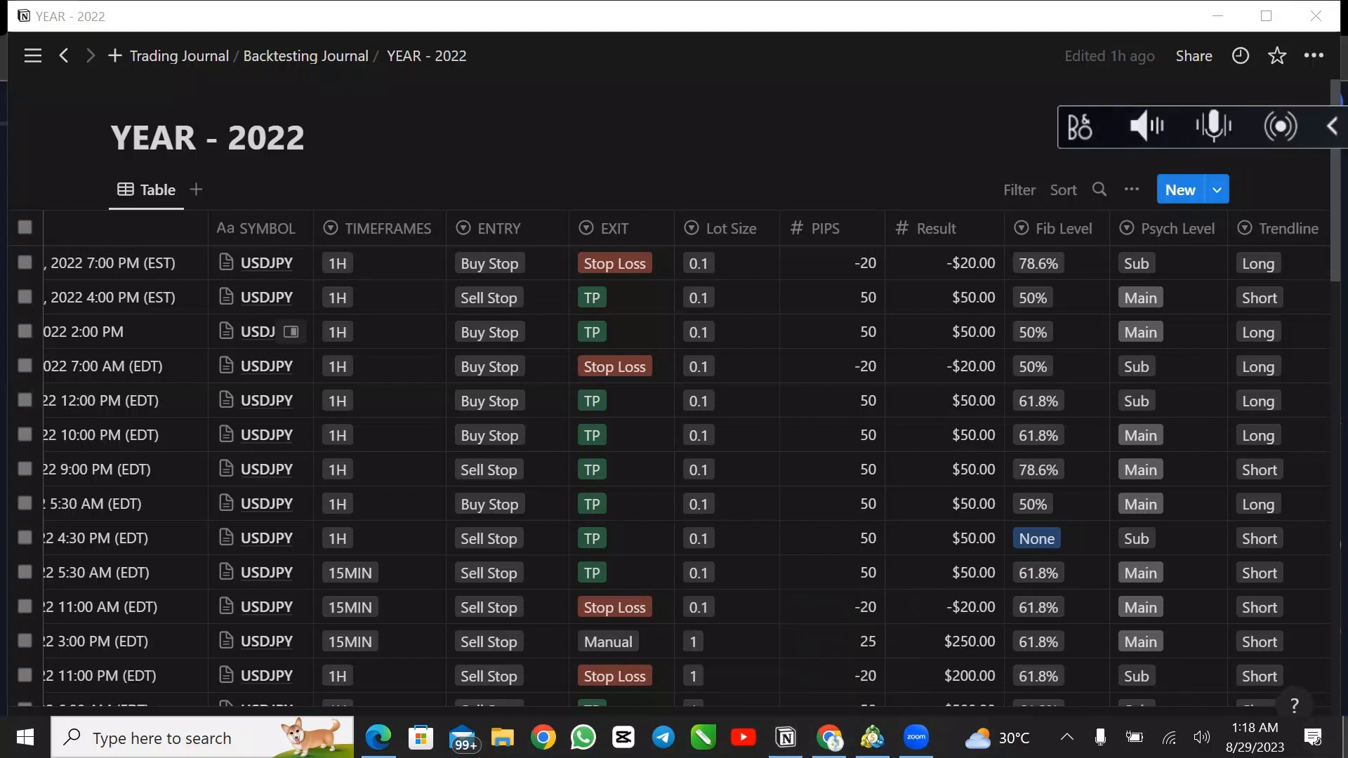
click(1345, 746)
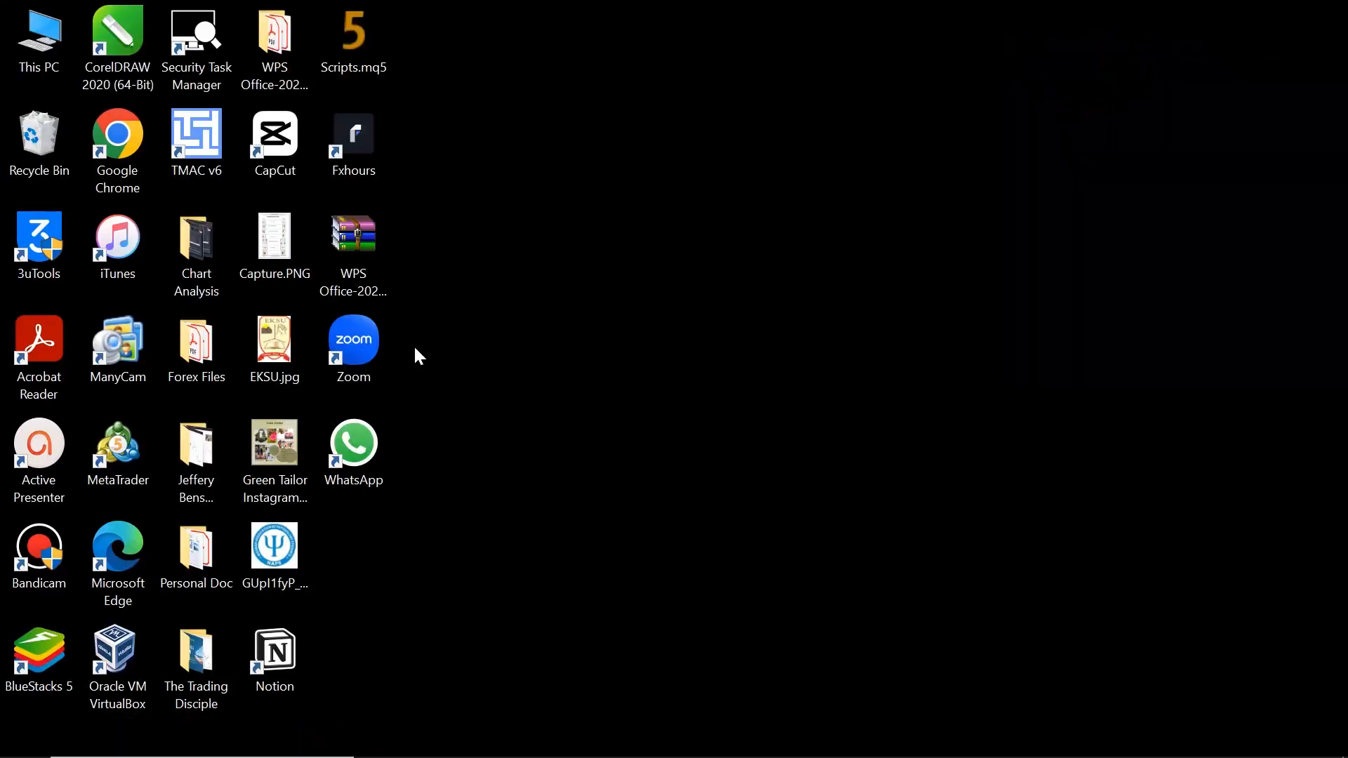
click(291, 663)
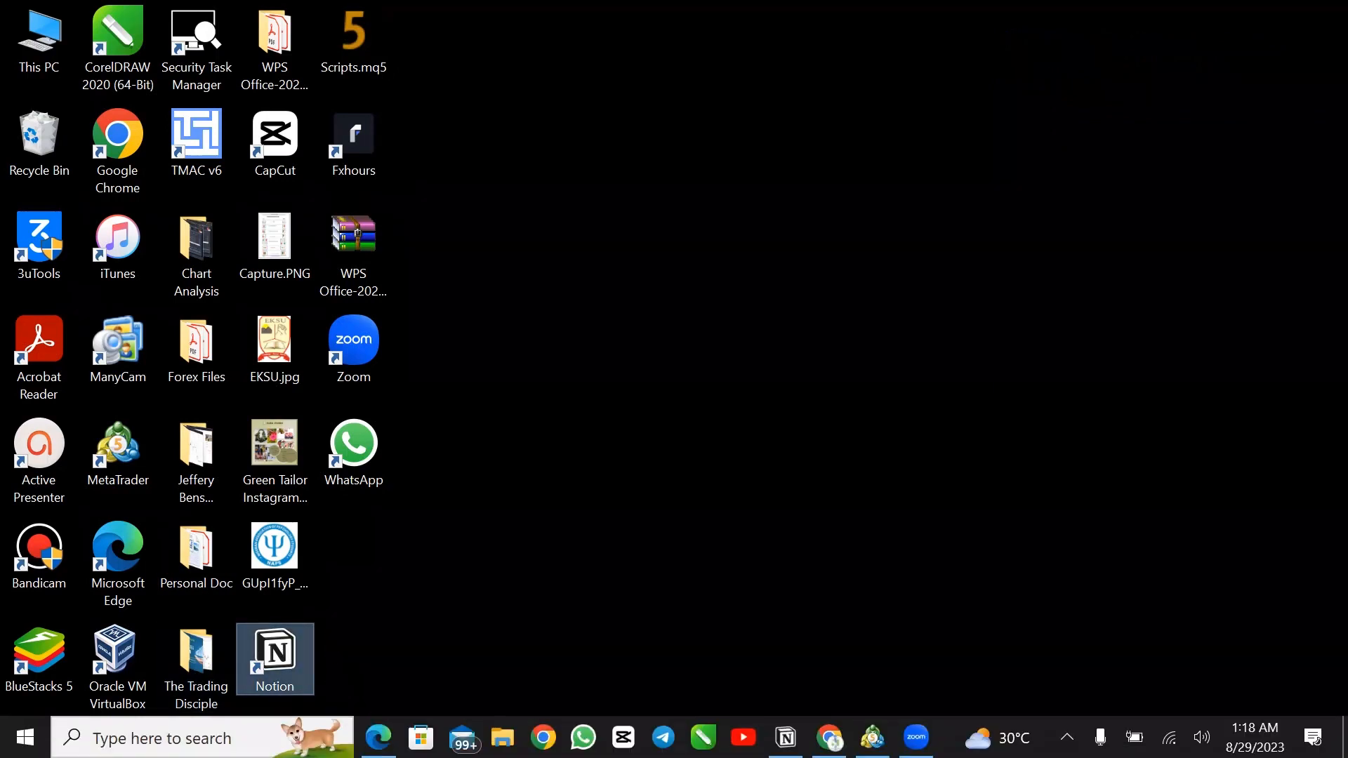
click(801, 734)
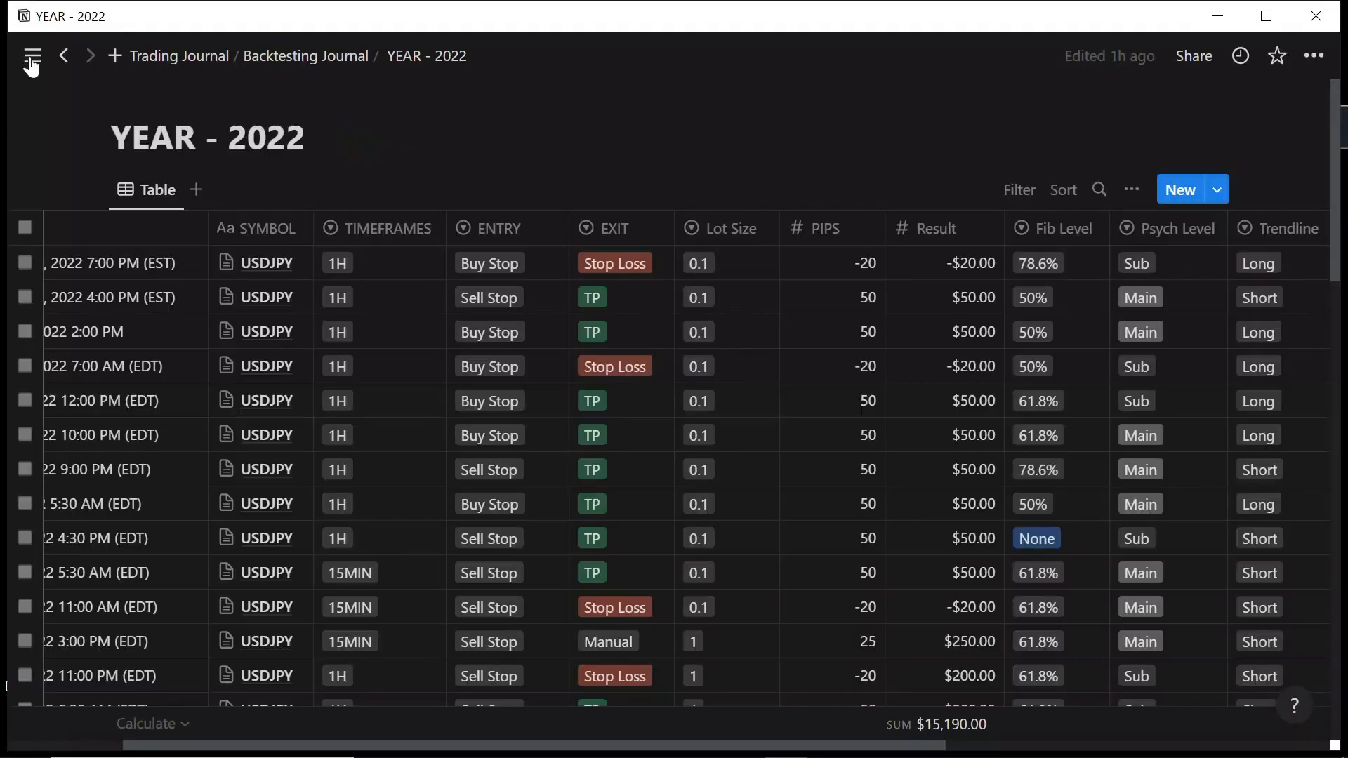
Expand the sidebar and look through the Journal and MY TRADING PLANS pages
click(31, 55)
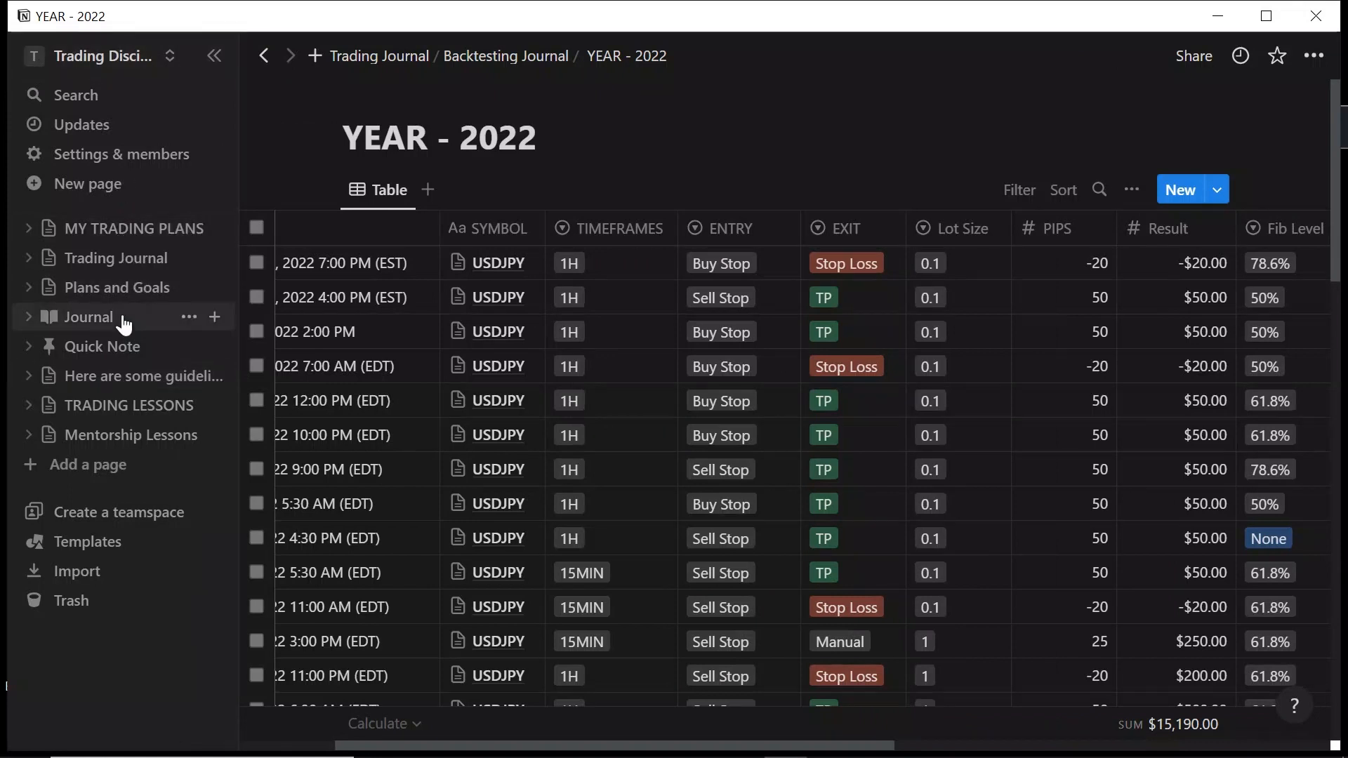
click(126, 321)
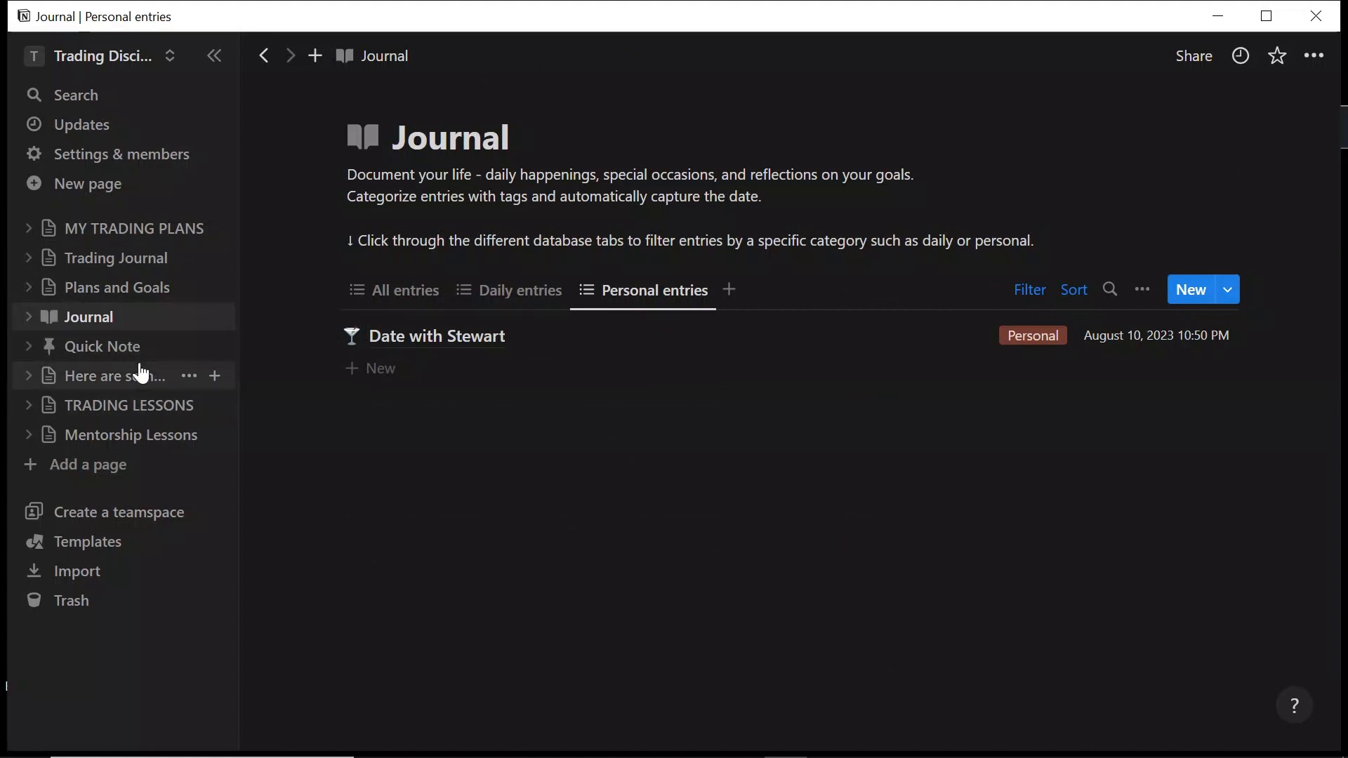
click(146, 236)
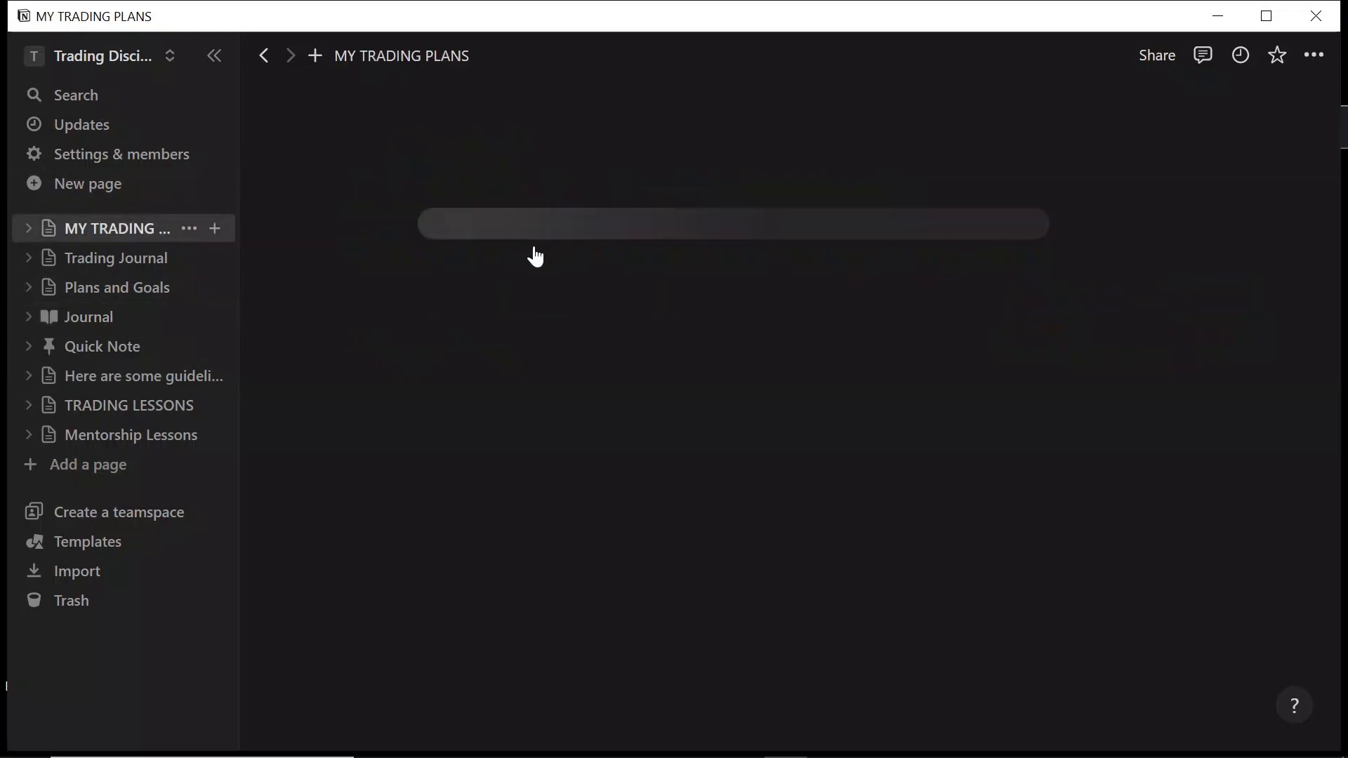
scroll(652, 344, down, 7)
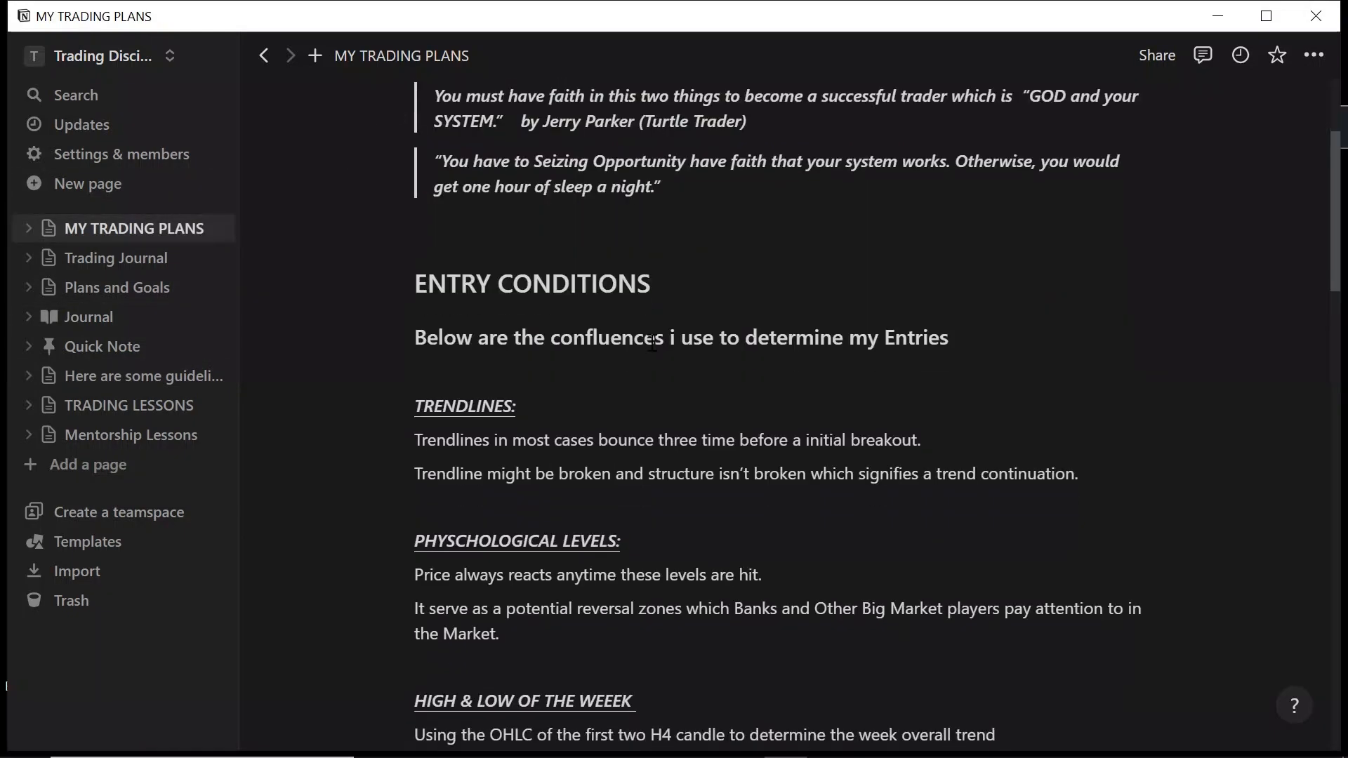
scroll(652, 343, down, 1)
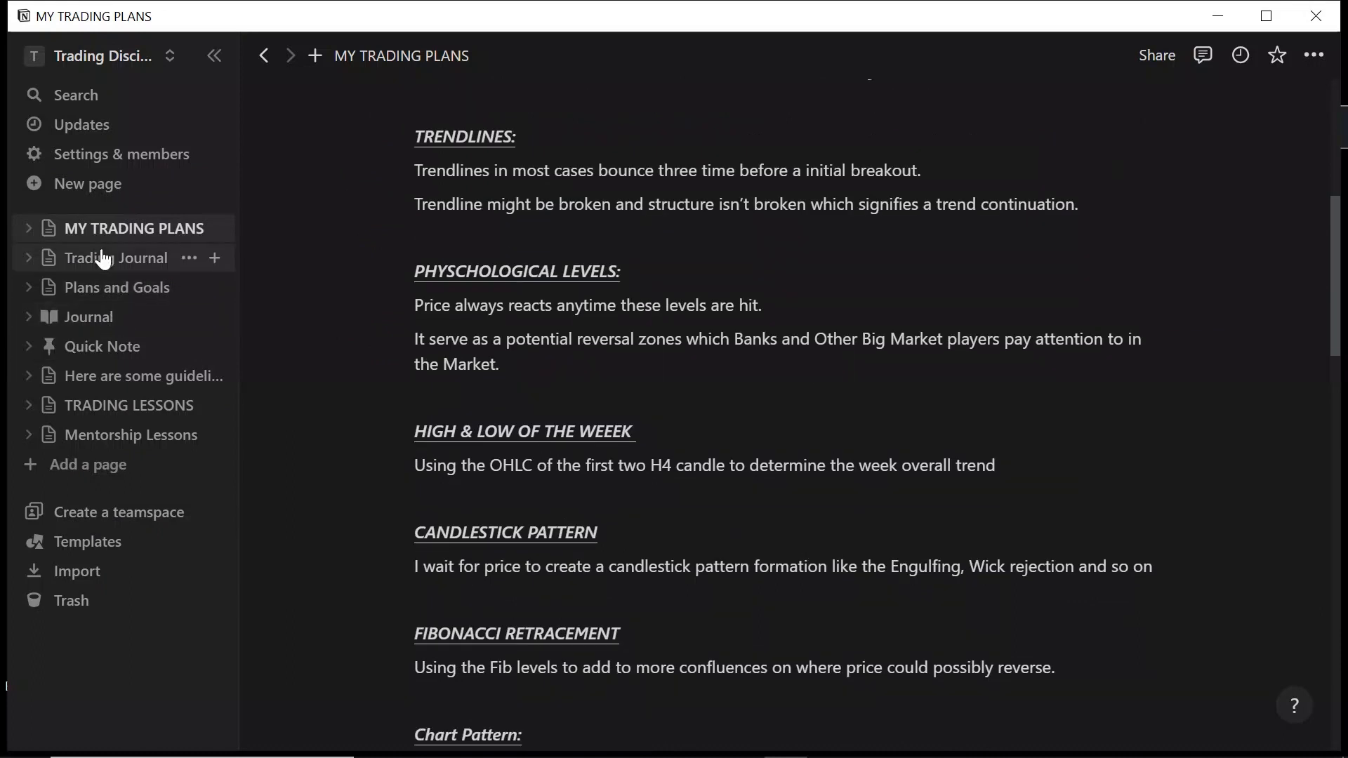
Go to the Trading Journal page and open its Backtesting Journal entry as a full page
click(104, 259)
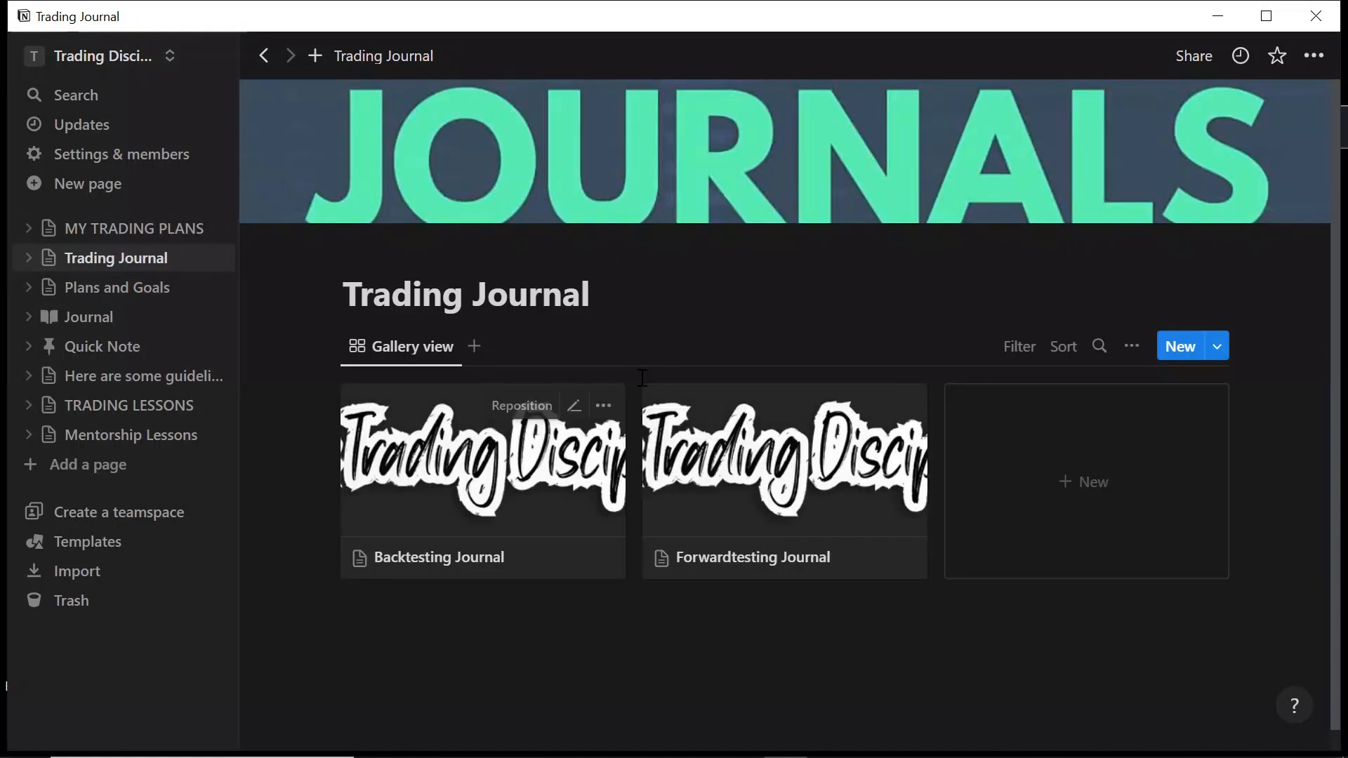
scroll(587, 497, down, 1)
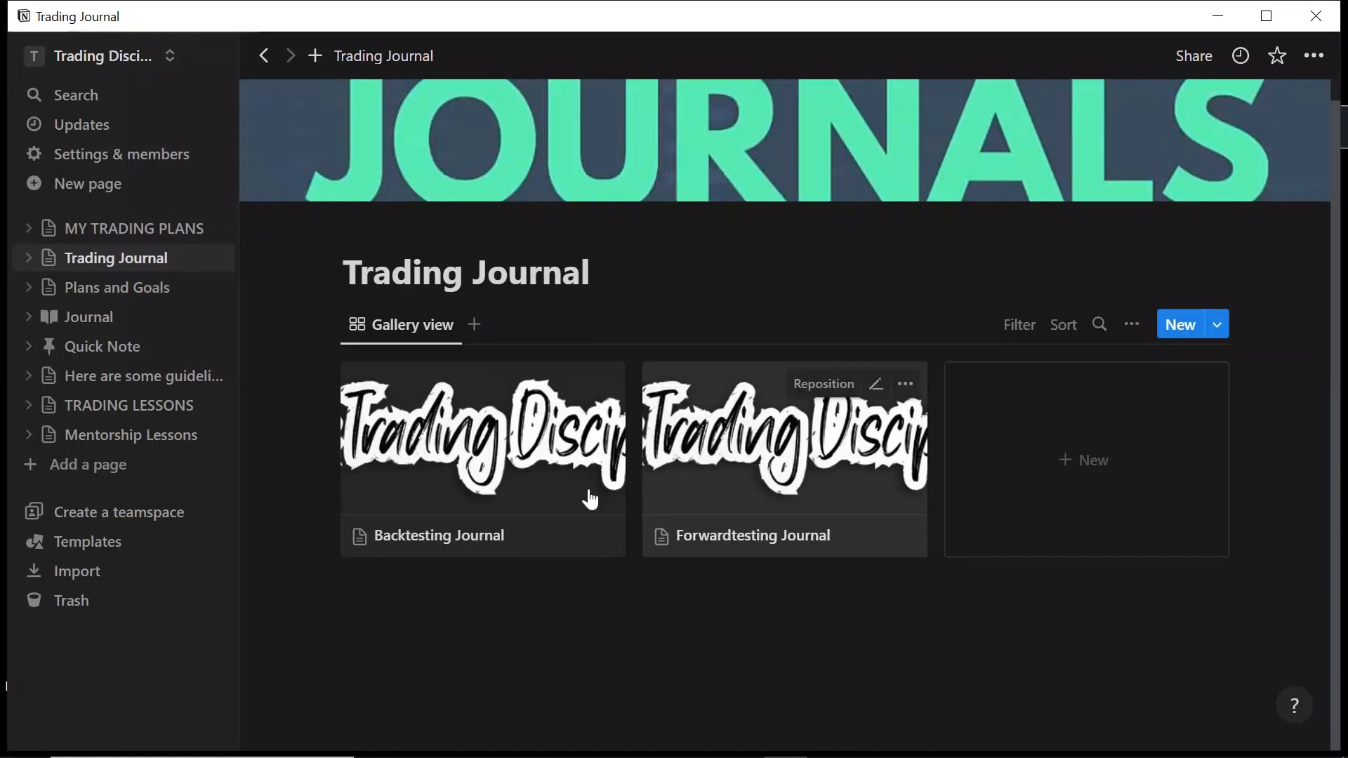
click(518, 492)
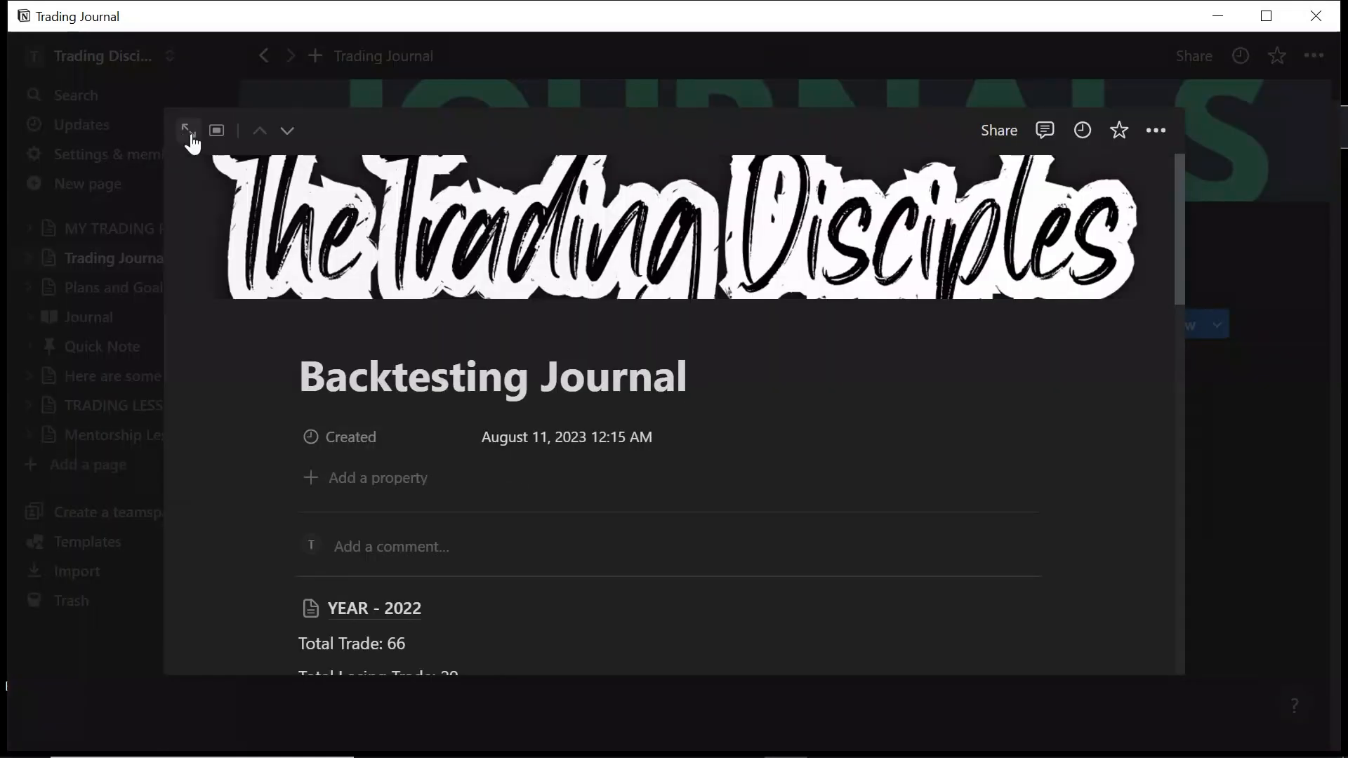
click(187, 131)
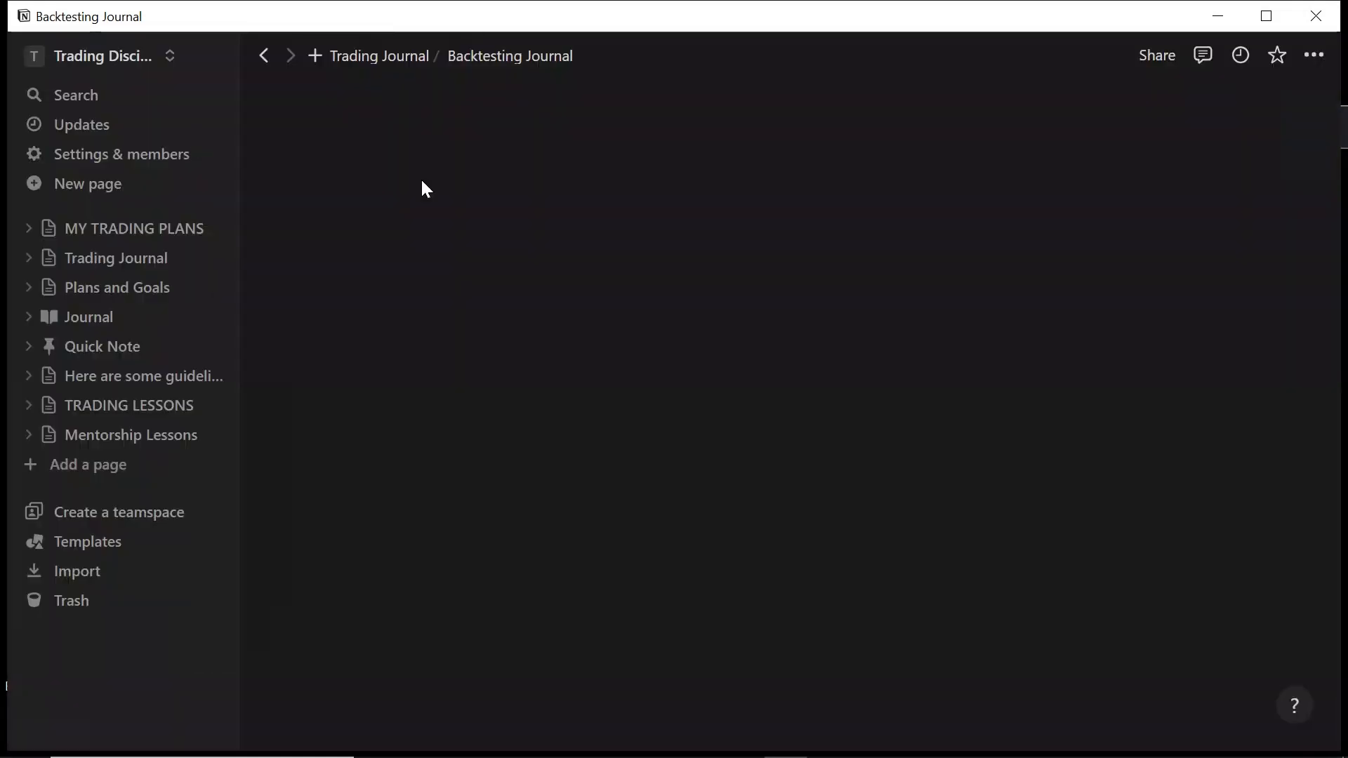
Review the 2022 statistics and notes in the Backtesting Journal and open its YEAR - 2022 table
scroll(631, 261, down, 7)
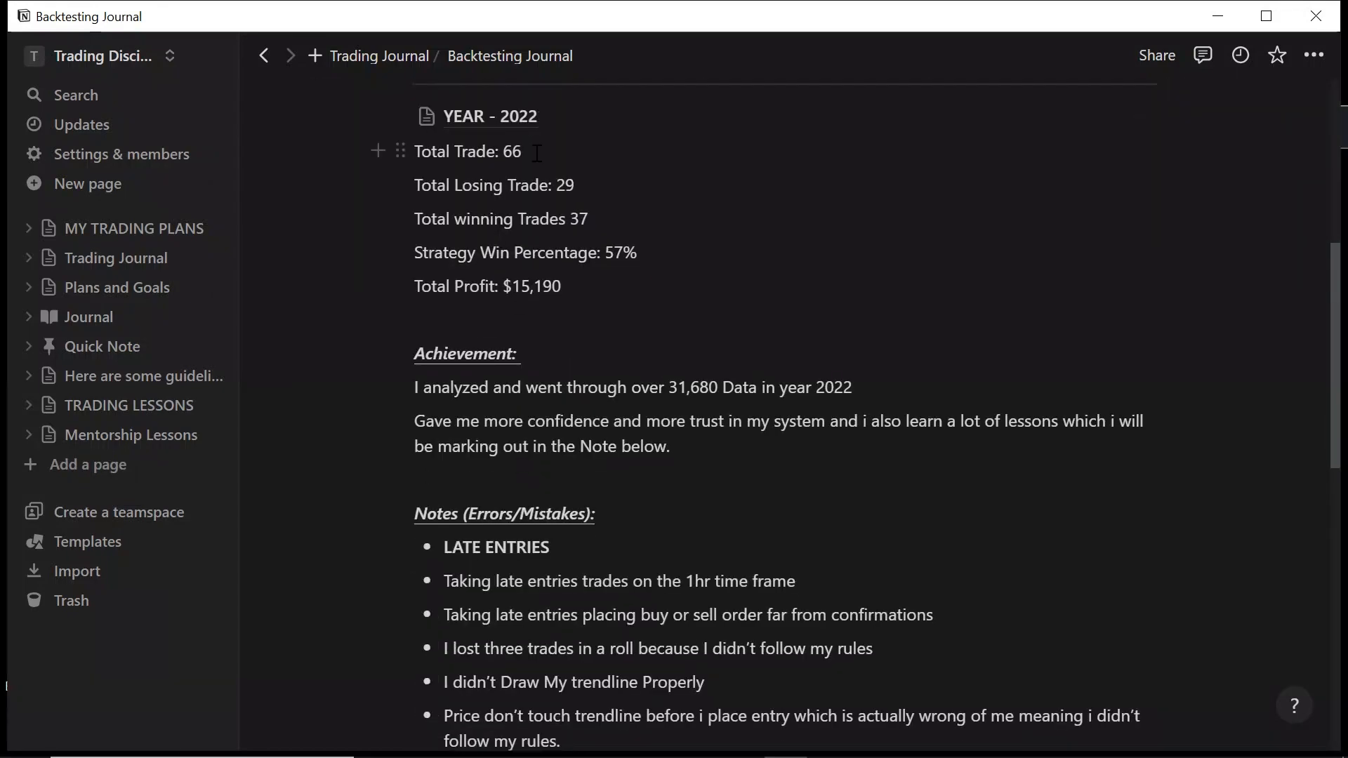
scroll(538, 153, down, 2)
scroll(537, 153, down, 8)
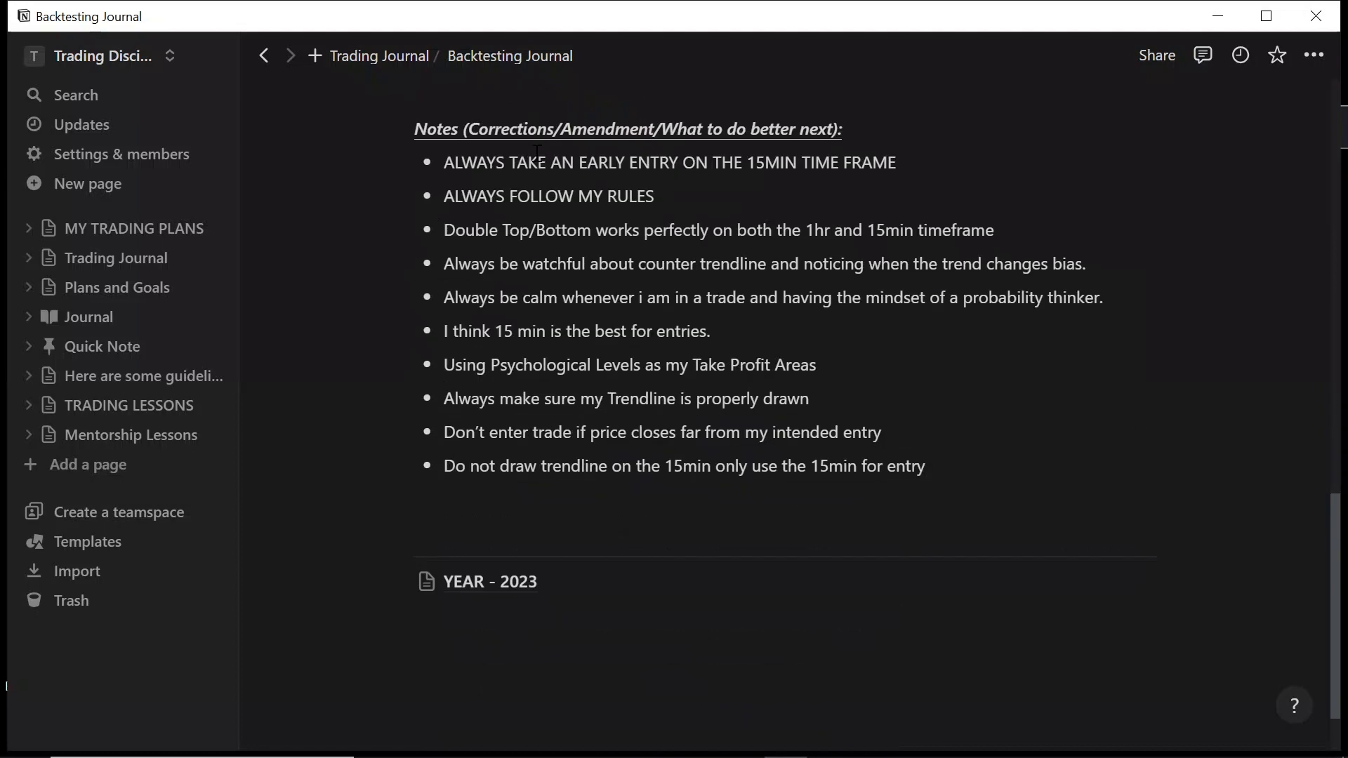
scroll(537, 153, up, 5)
scroll(537, 153, up, 6)
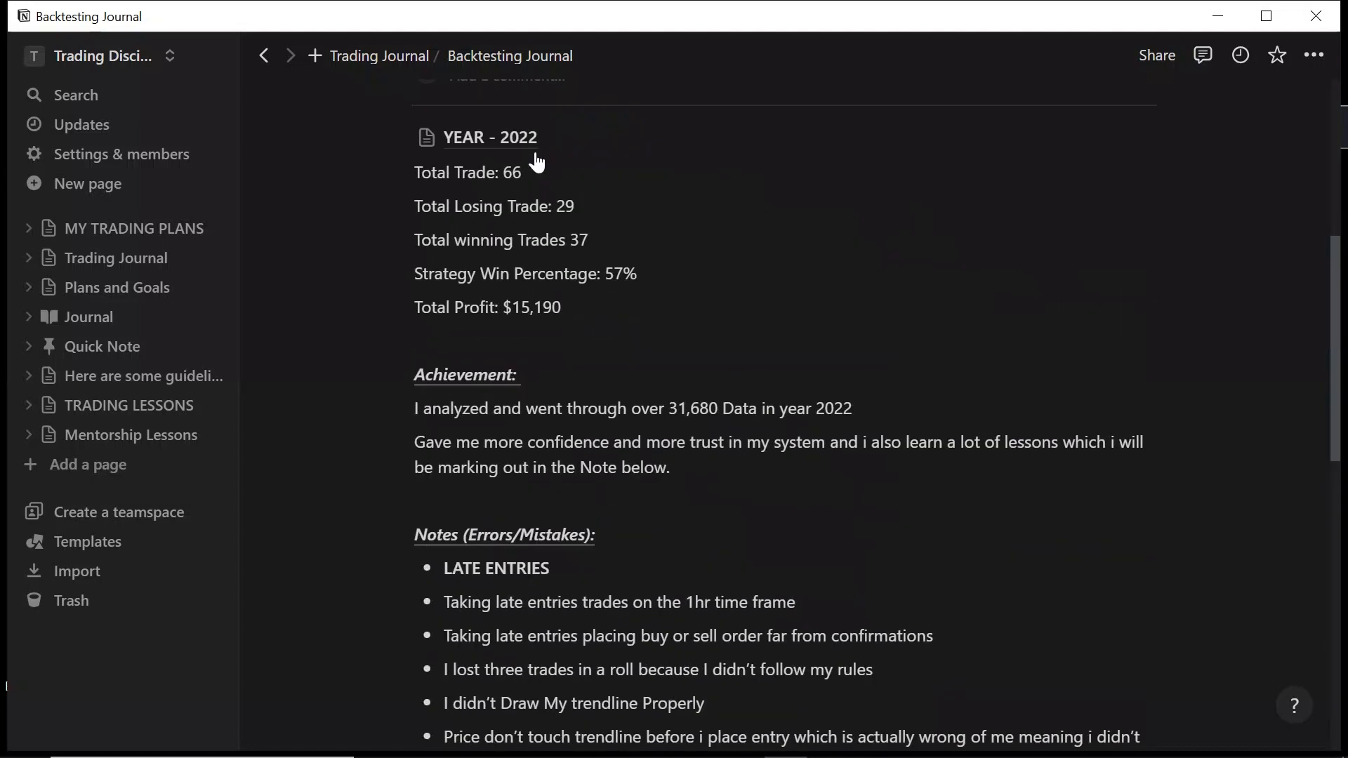
scroll(510, 285, up, 2)
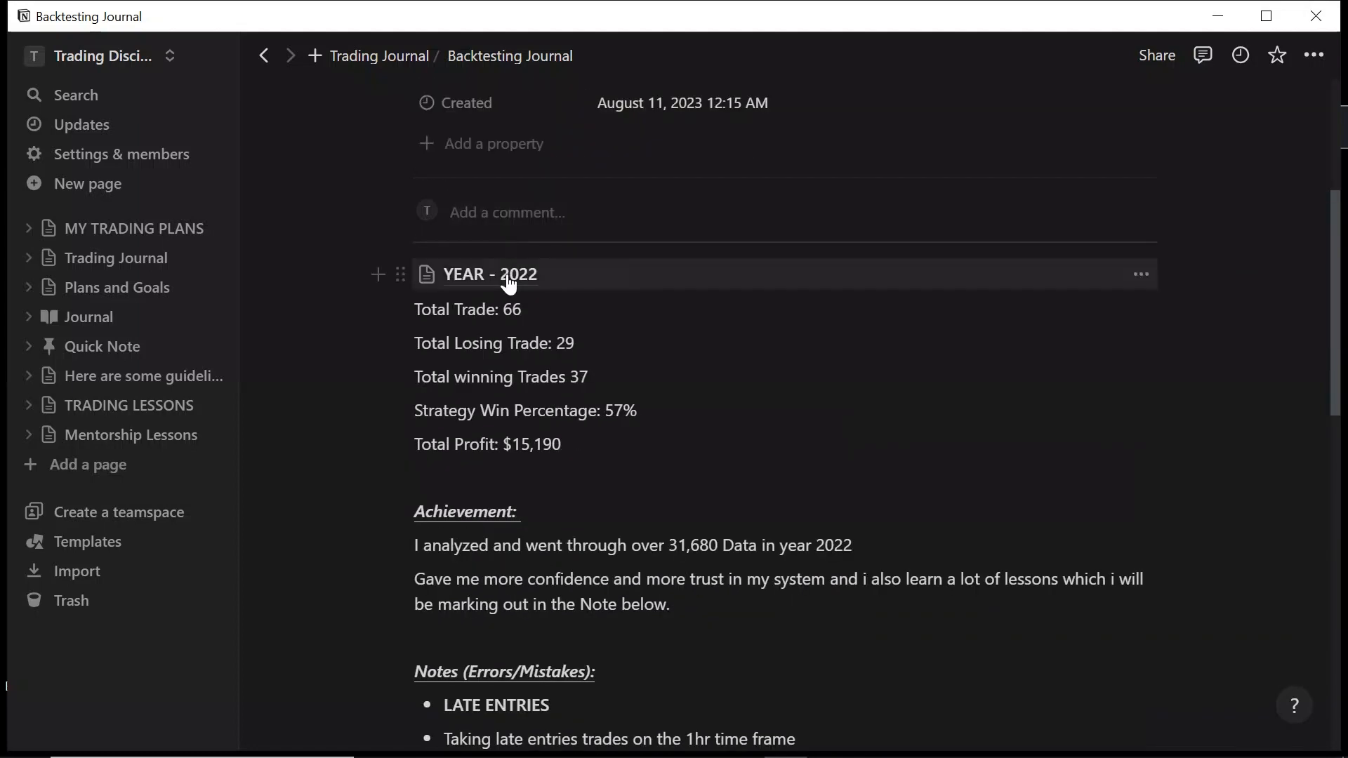
click(510, 284)
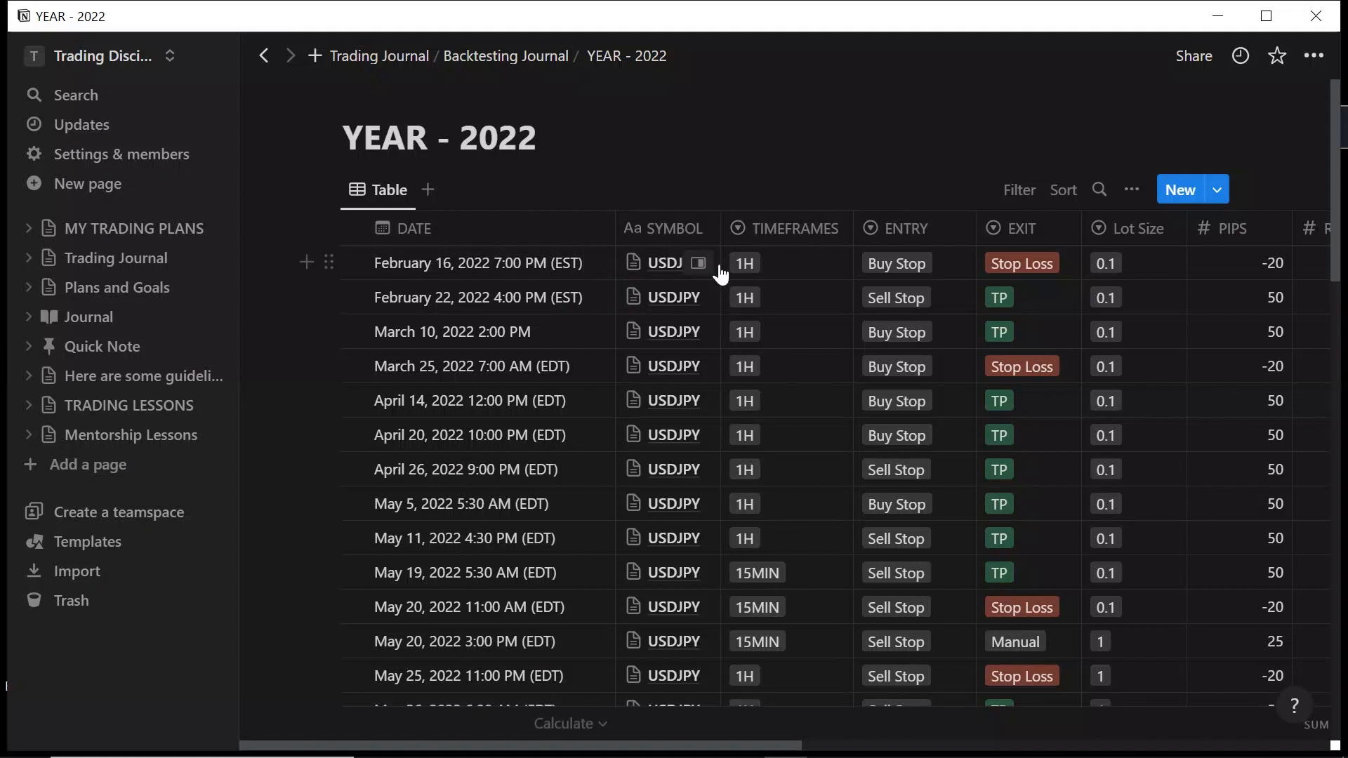
Examine the available TIMEFRAMES and ENTRY options for the first trade in the table
scroll(752, 276, right, 3)
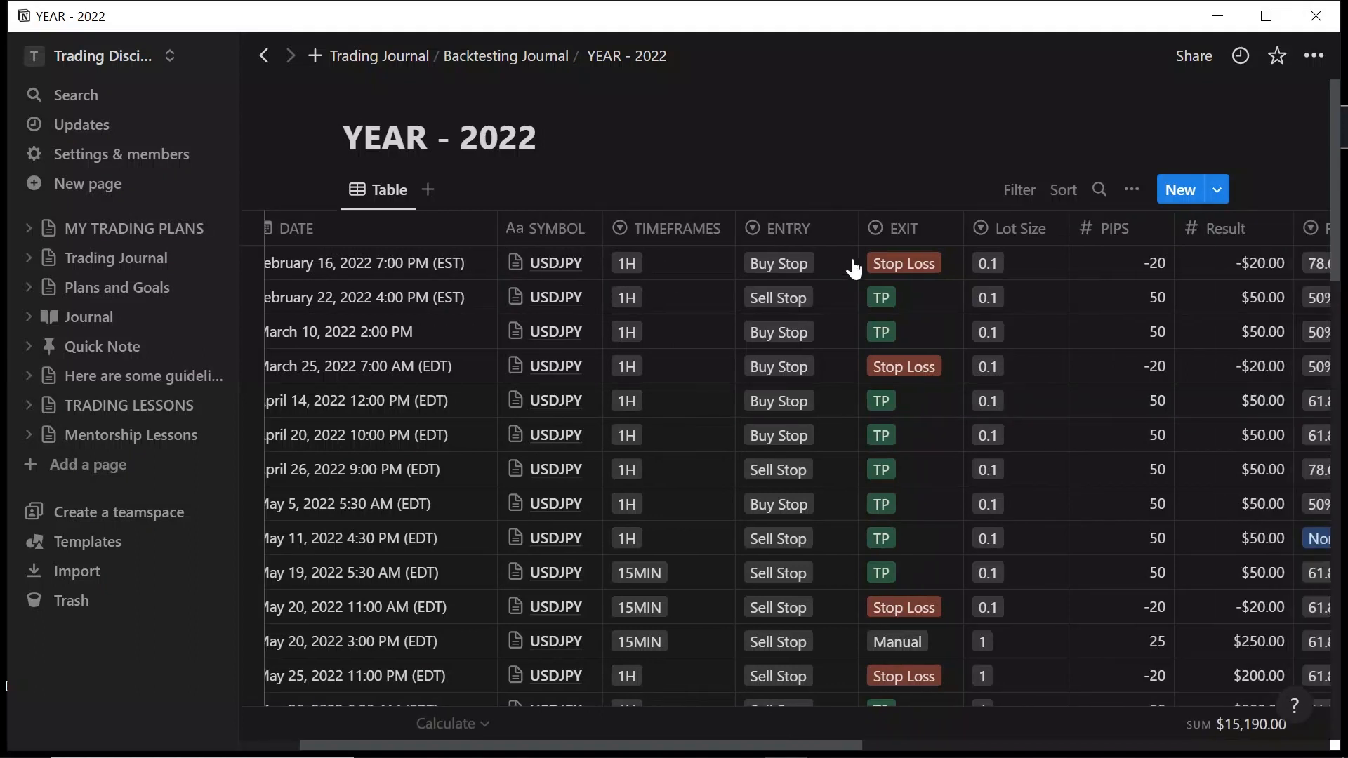
scroll(854, 269, right, 3)
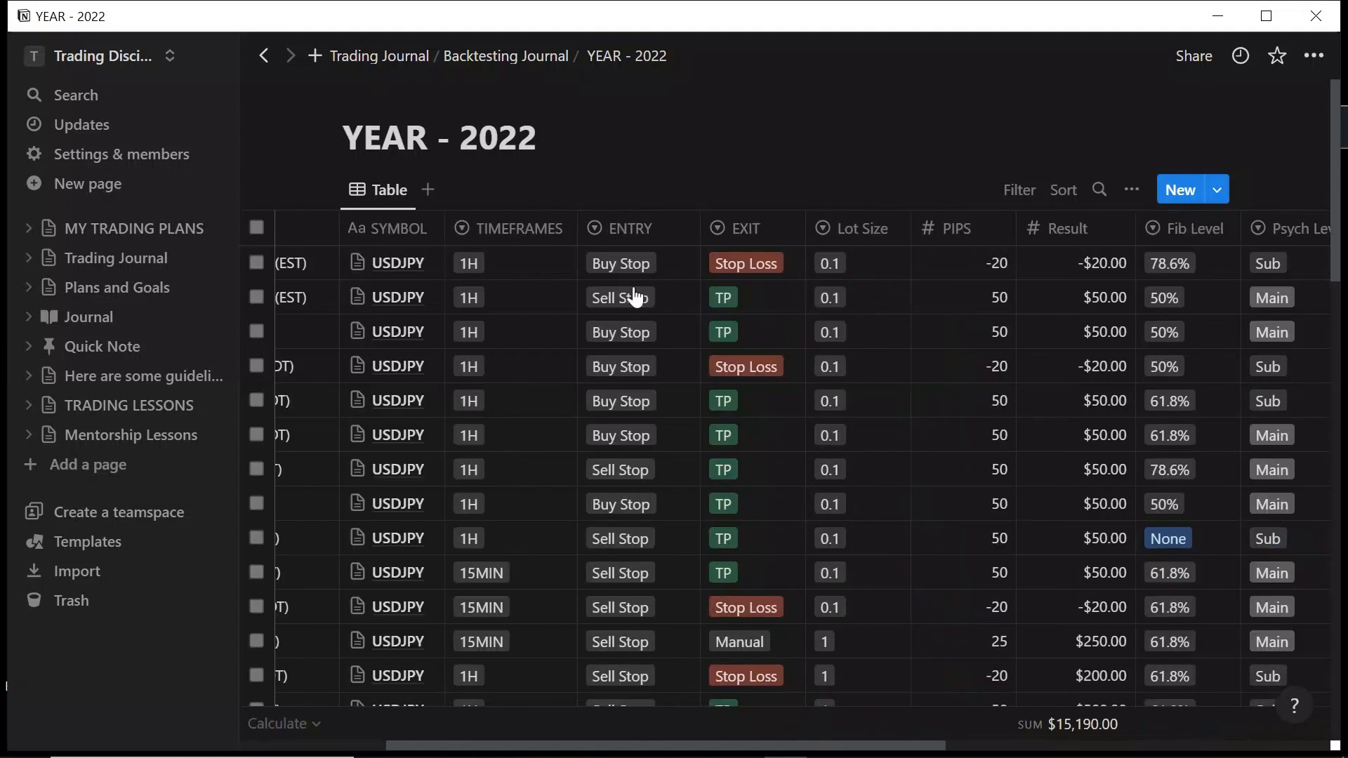
click(550, 267)
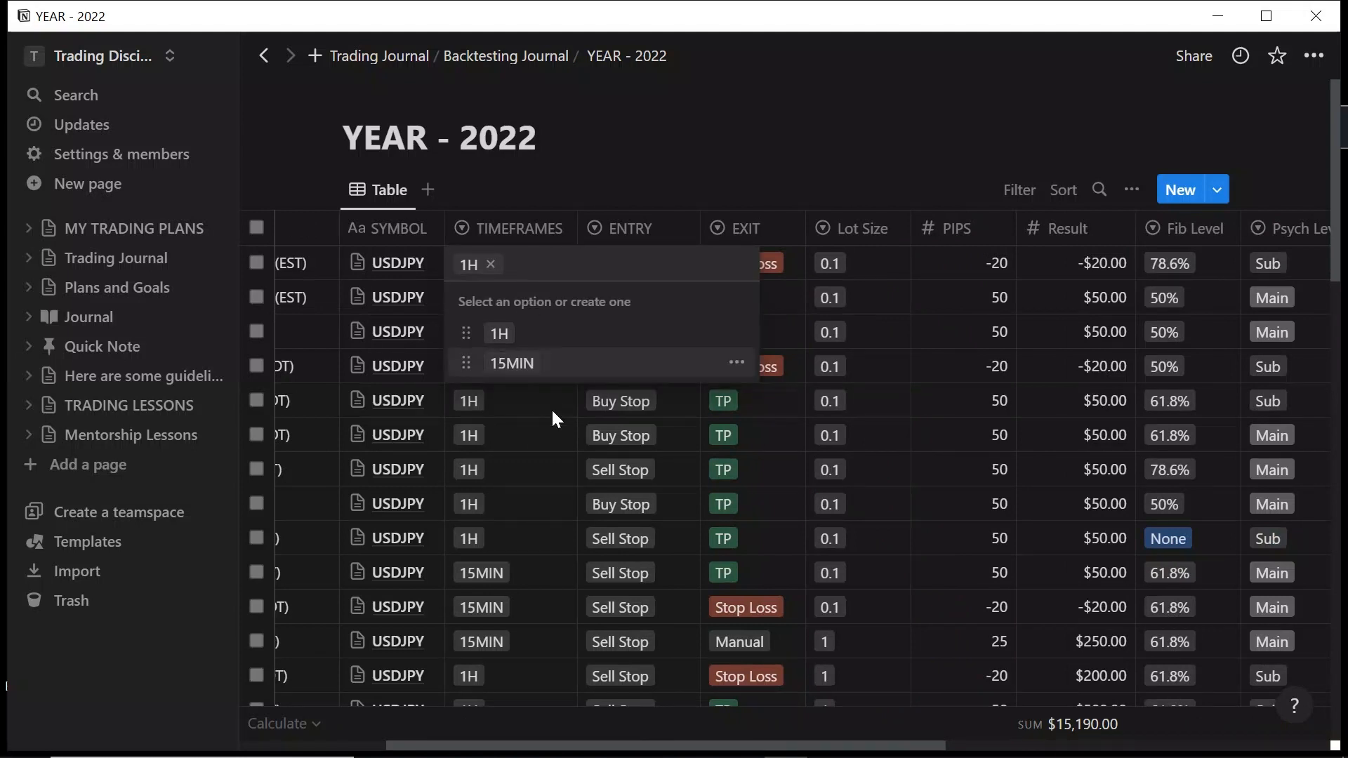
key(Escape)
key(Escape)
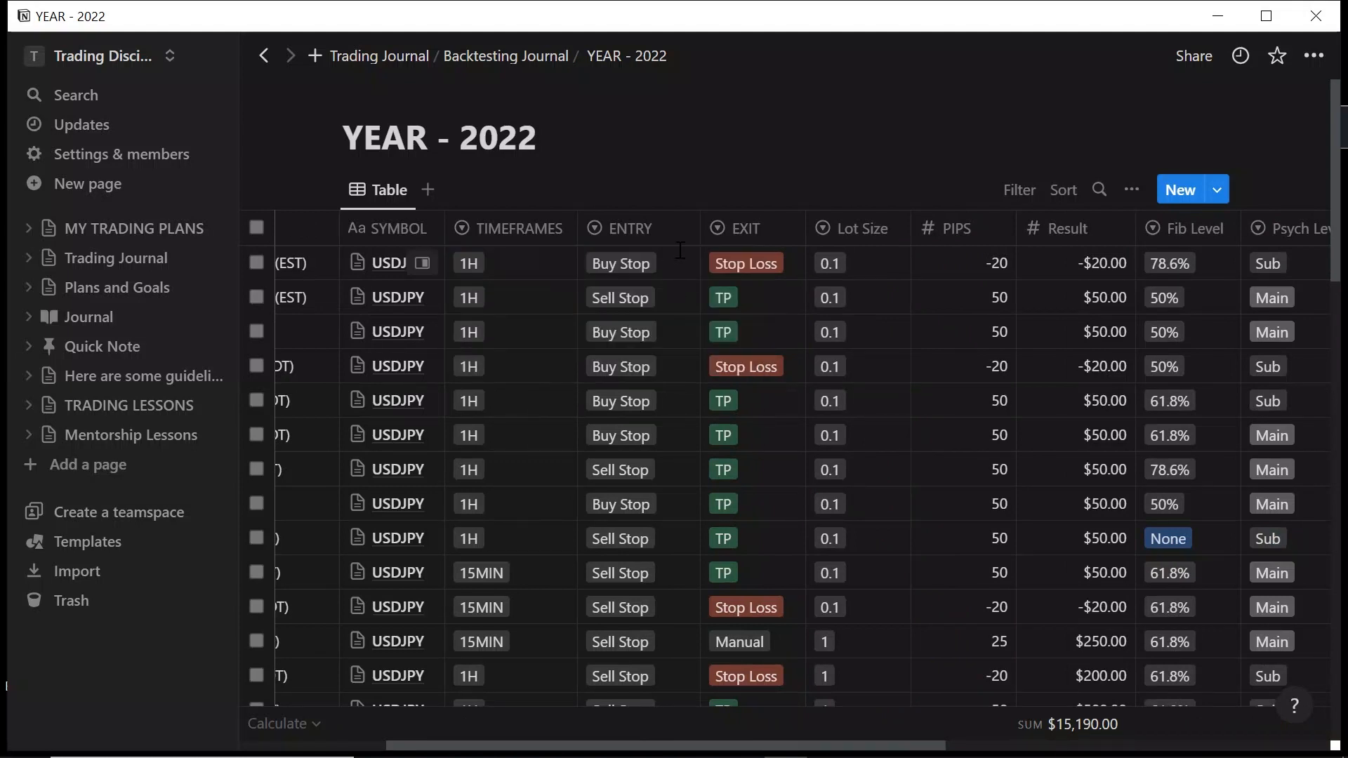
click(616, 269)
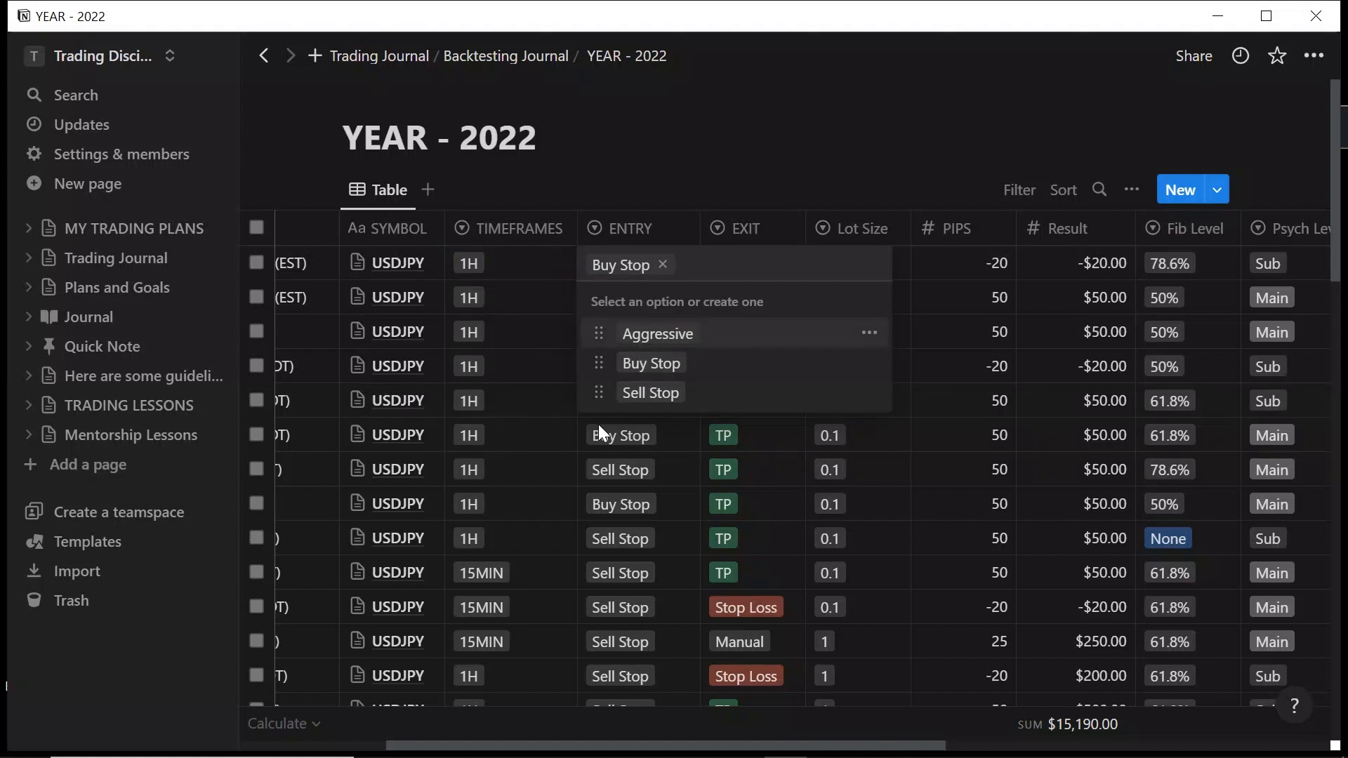
key(Escape)
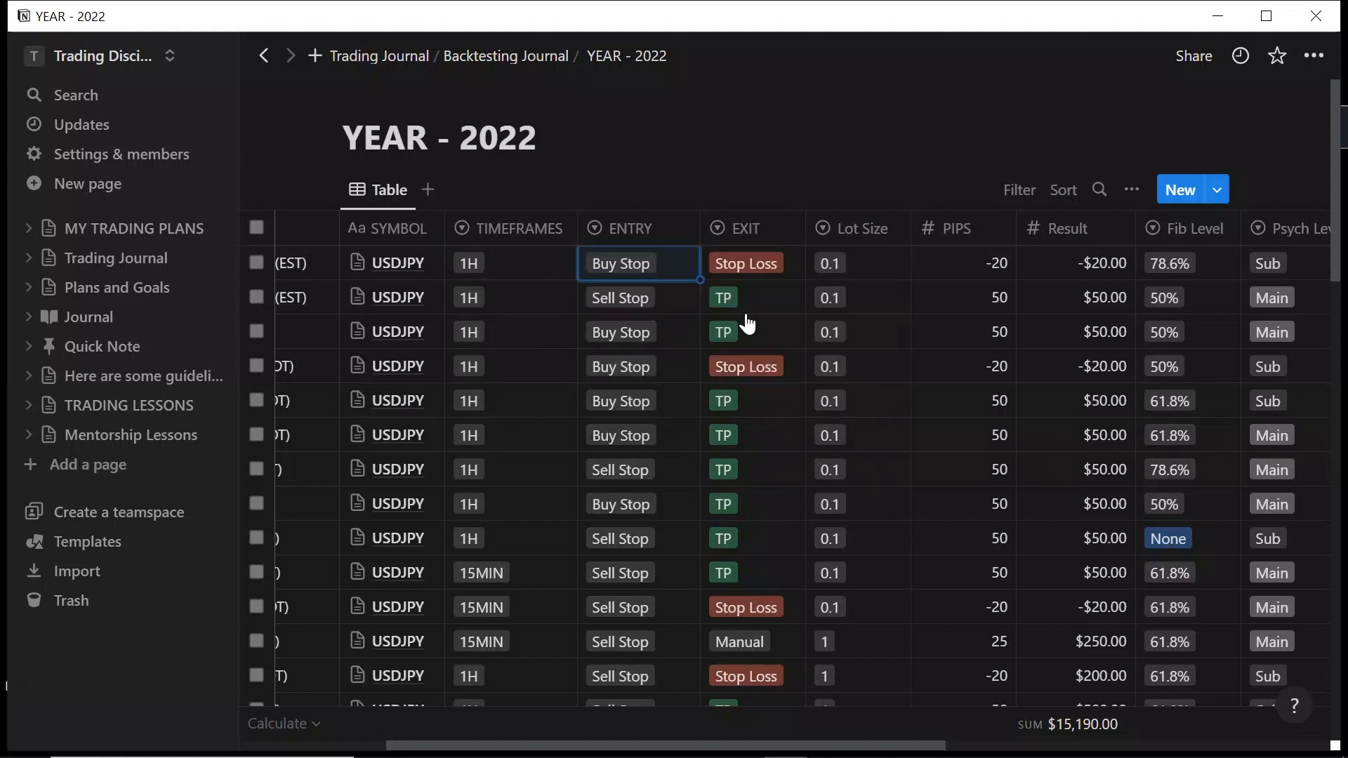
Examine the available EXIT and Lot Size options for the first trade
click(791, 266)
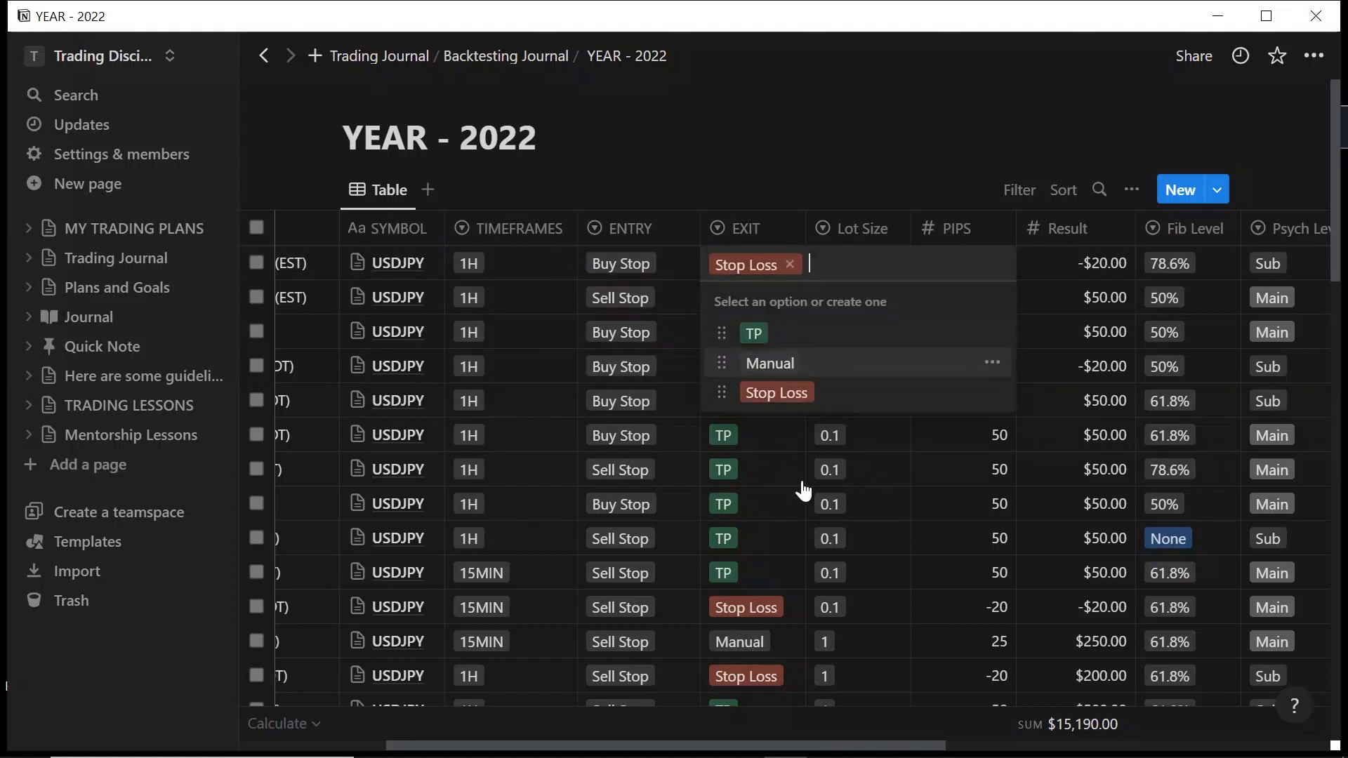
key(Escape)
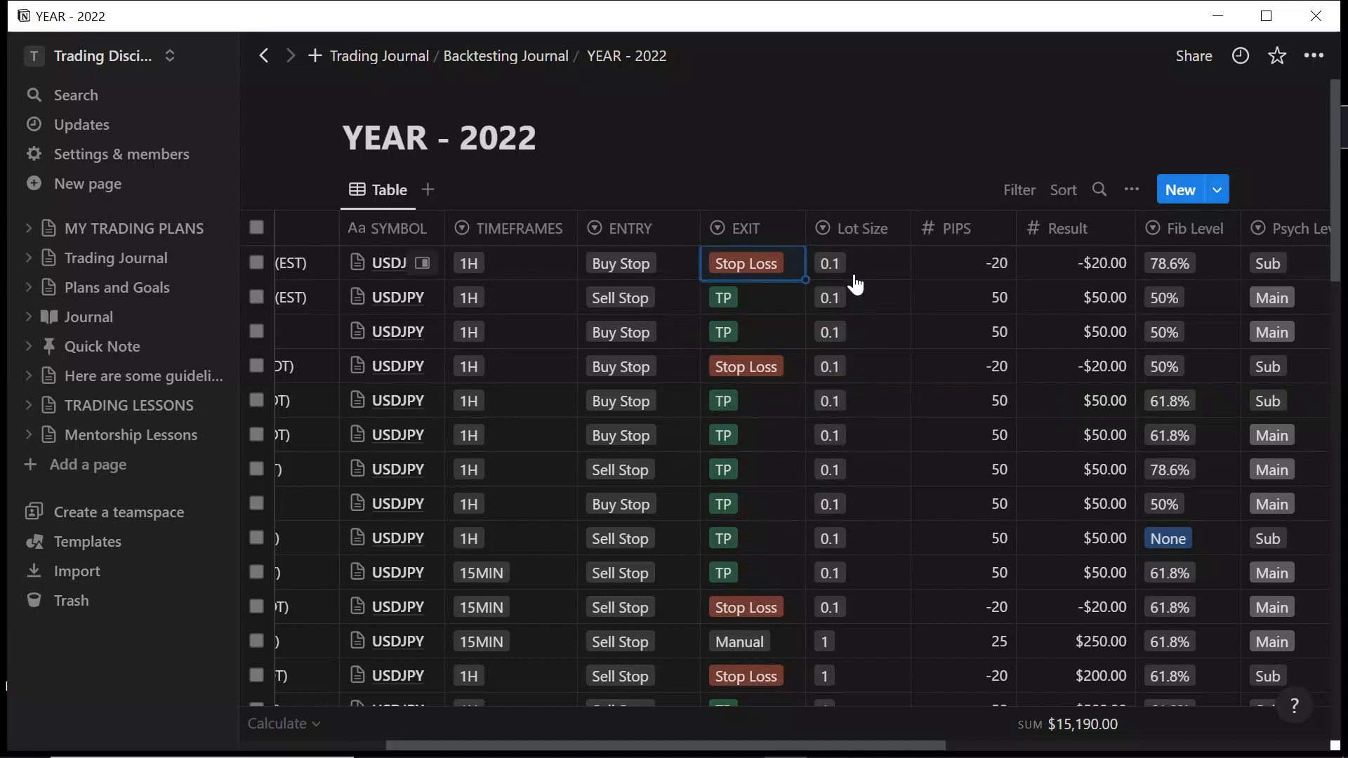
key(Right)
key(Return)
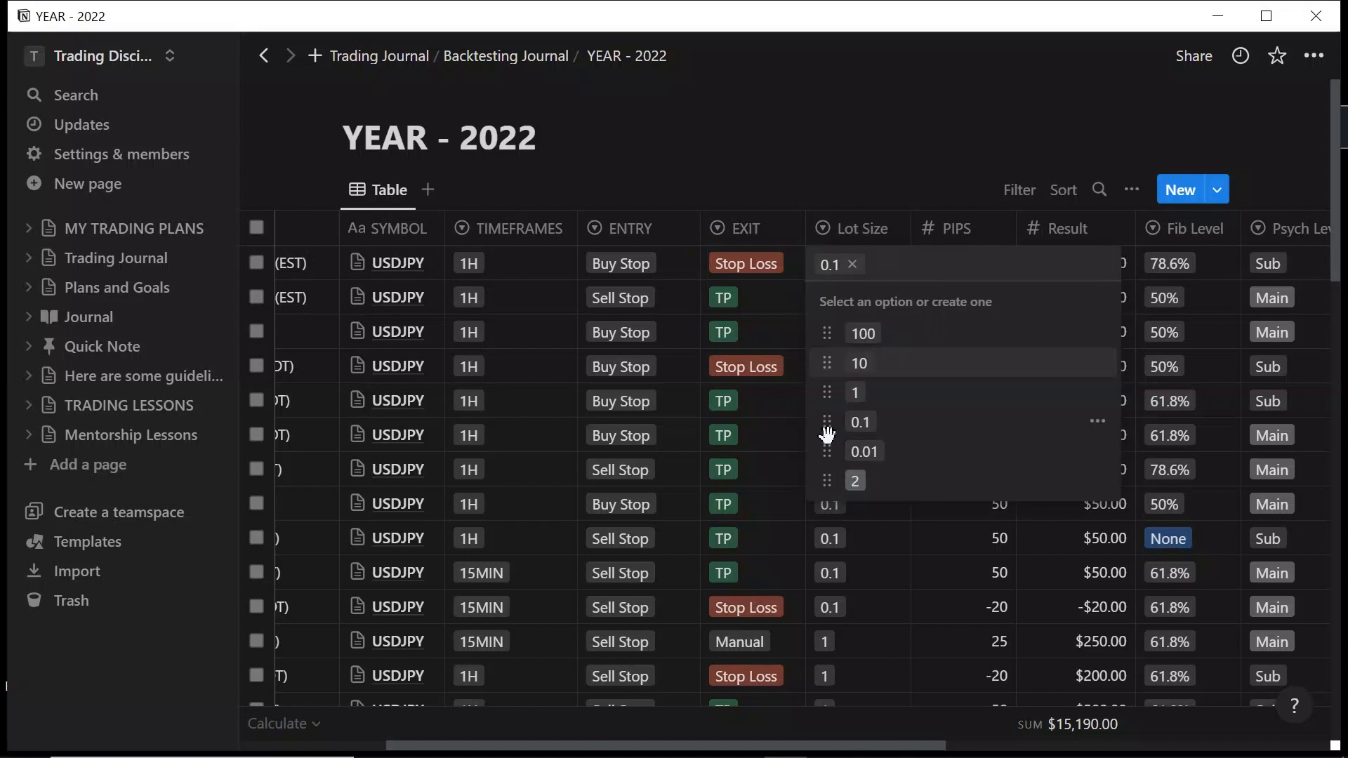
key(Escape)
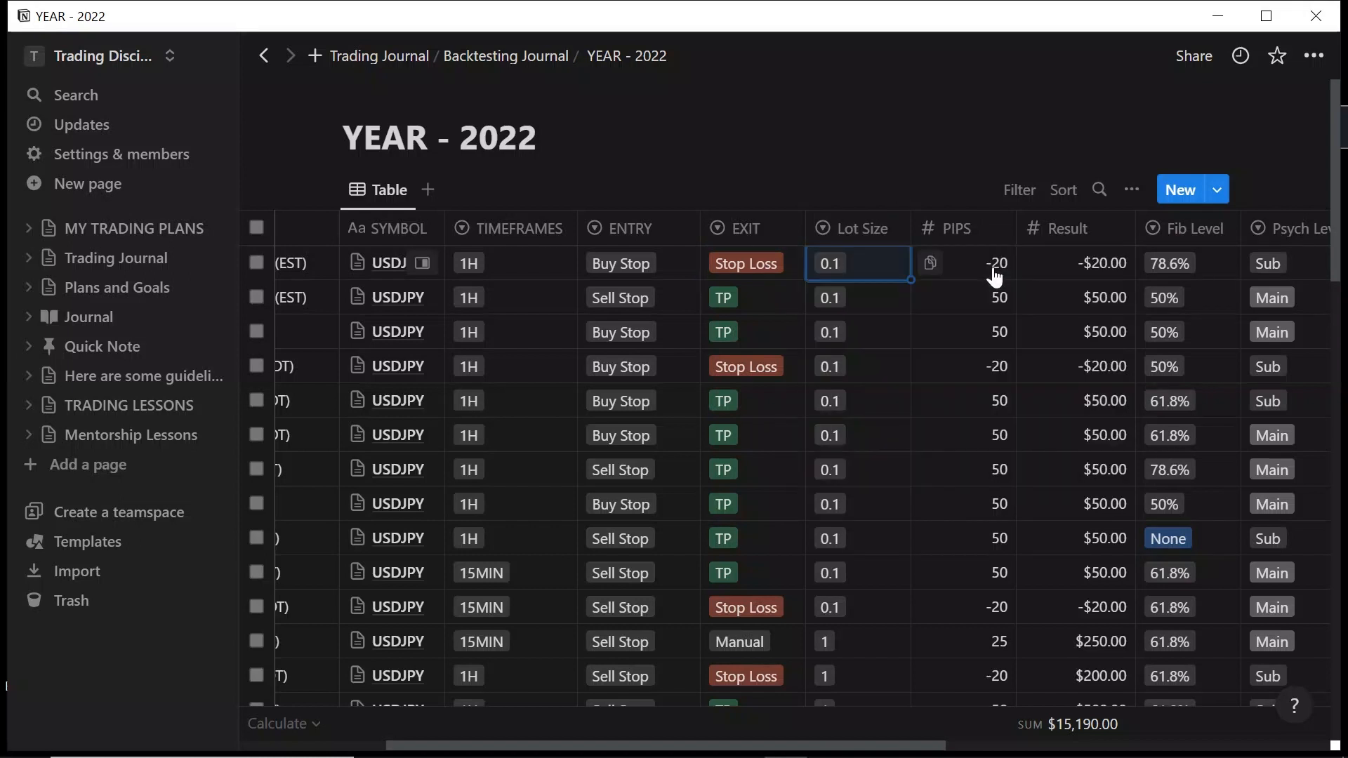
Inspect the first trade's PIPS value in its cell without editing it
key(Right)
key(Return)
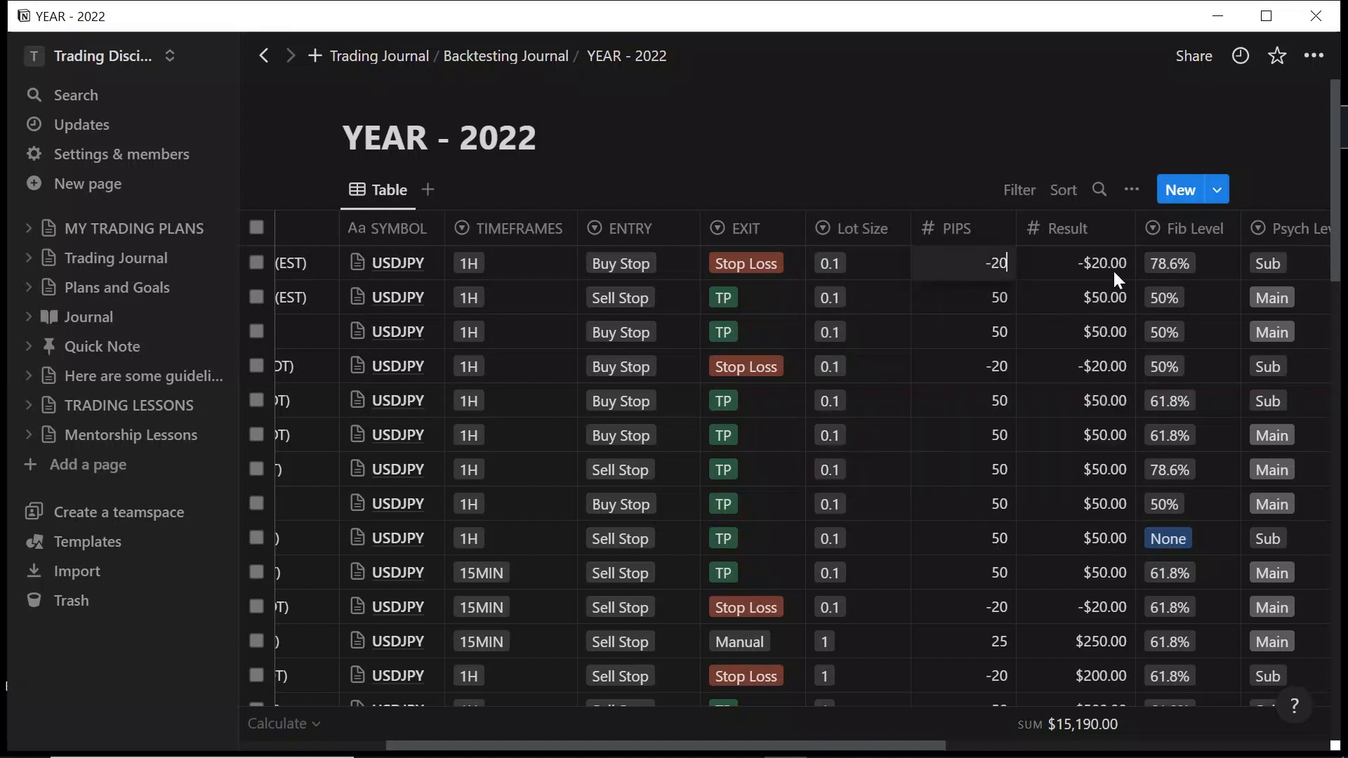
key(Escape)
Examine the Fib Level options for the second trade and the Psych Level options for the first trade
scroll(1093, 275, right, 2)
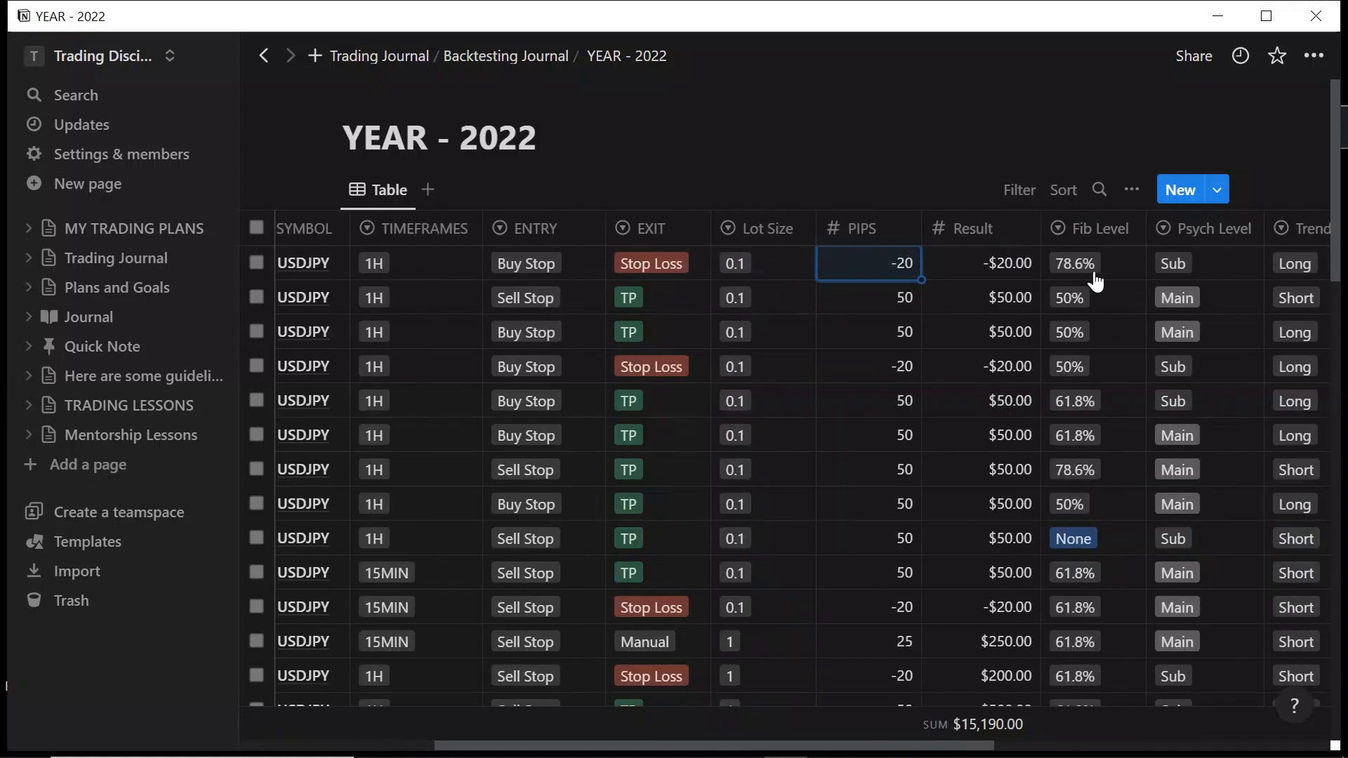
scroll(851, 335, right, 3)
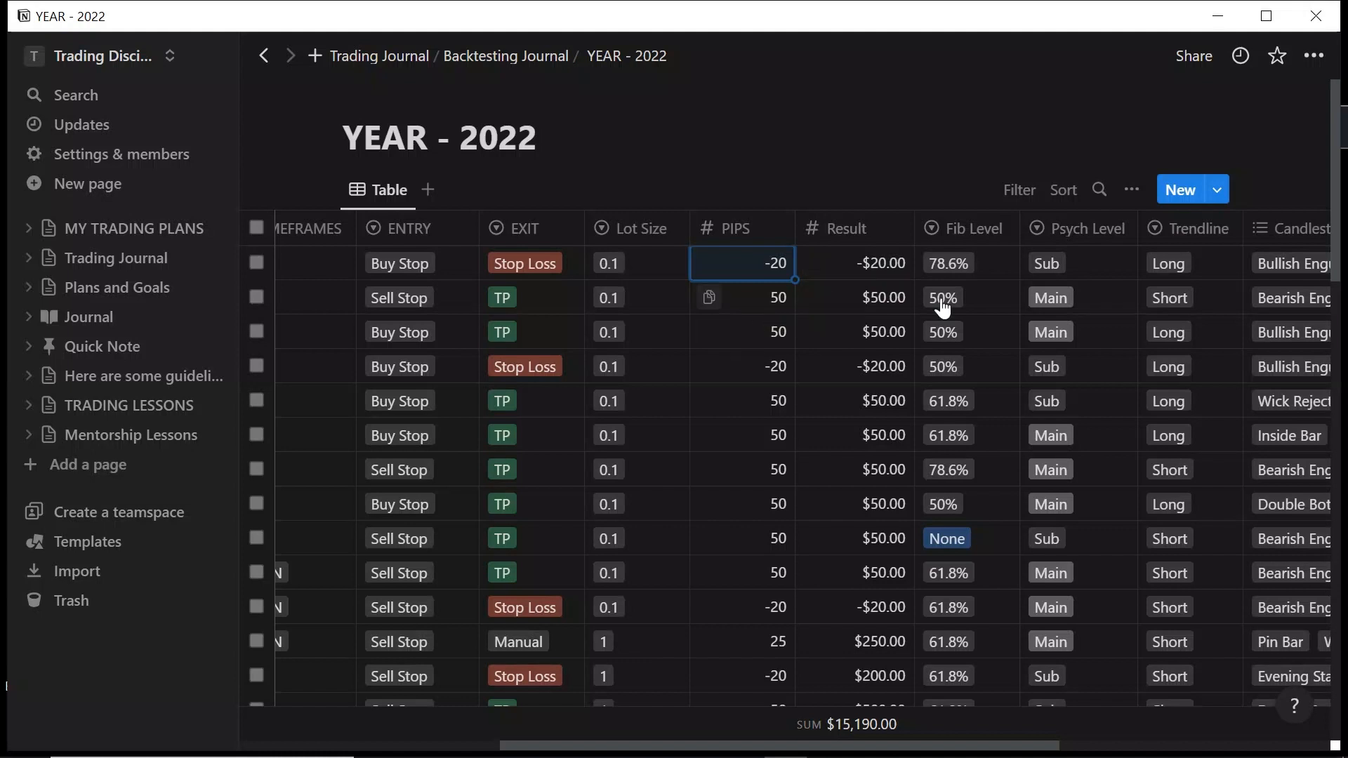
scroll(1001, 306, right, 3)
scroll(1001, 307, right, 1)
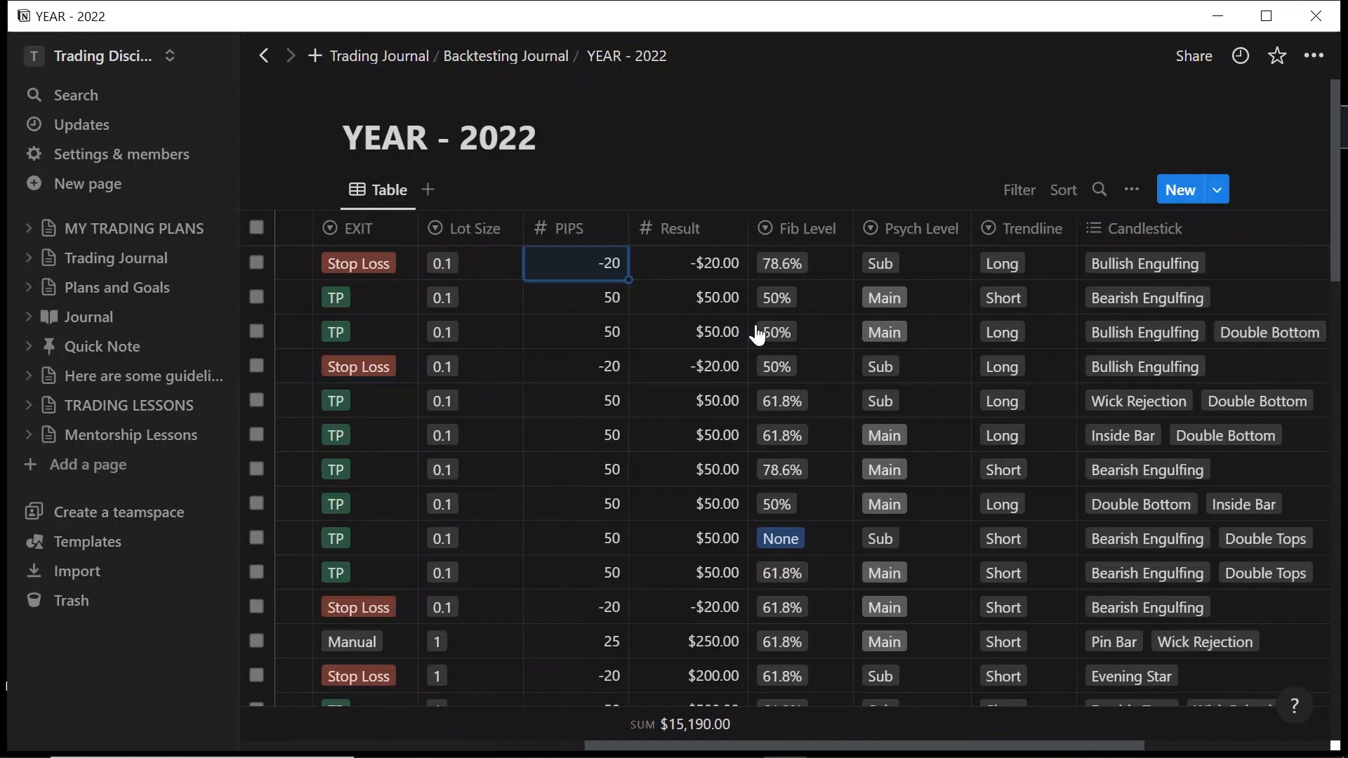
click(816, 291)
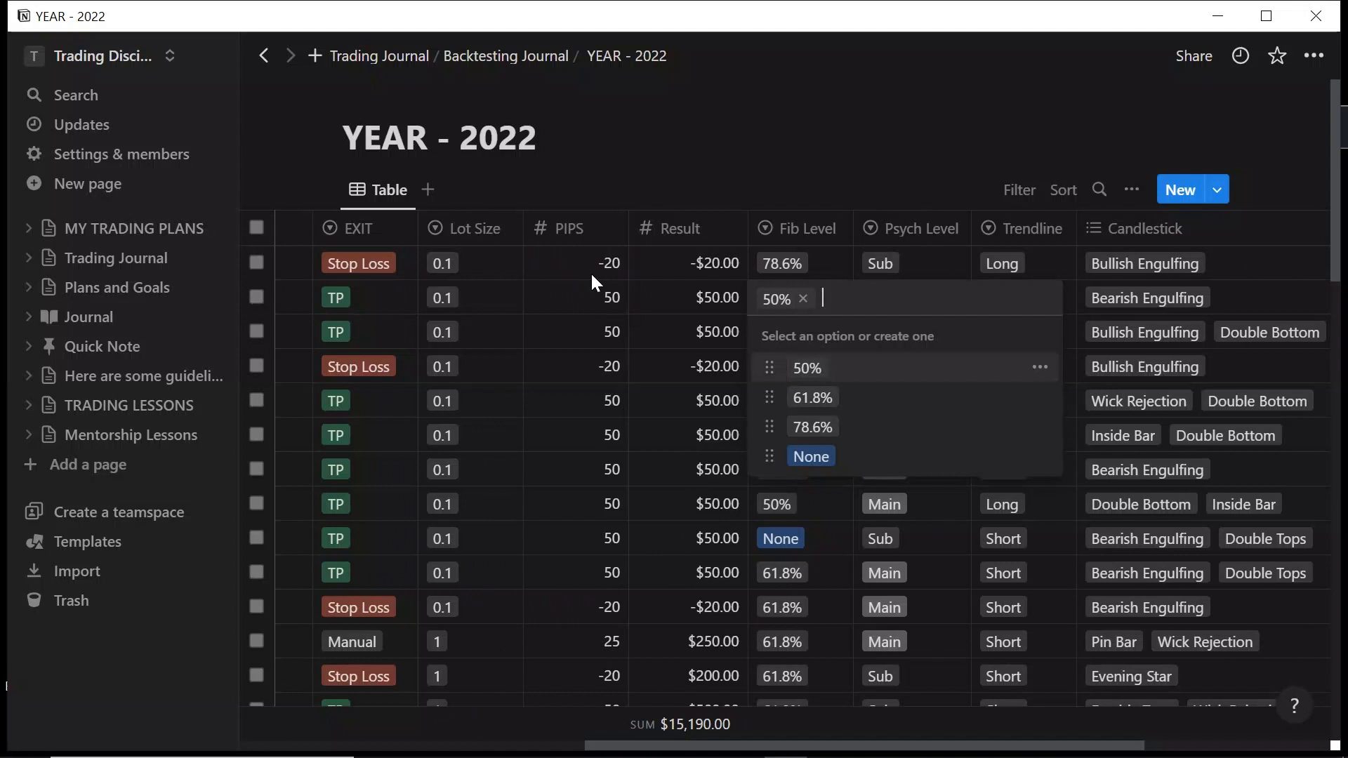
key(Escape)
click(940, 265)
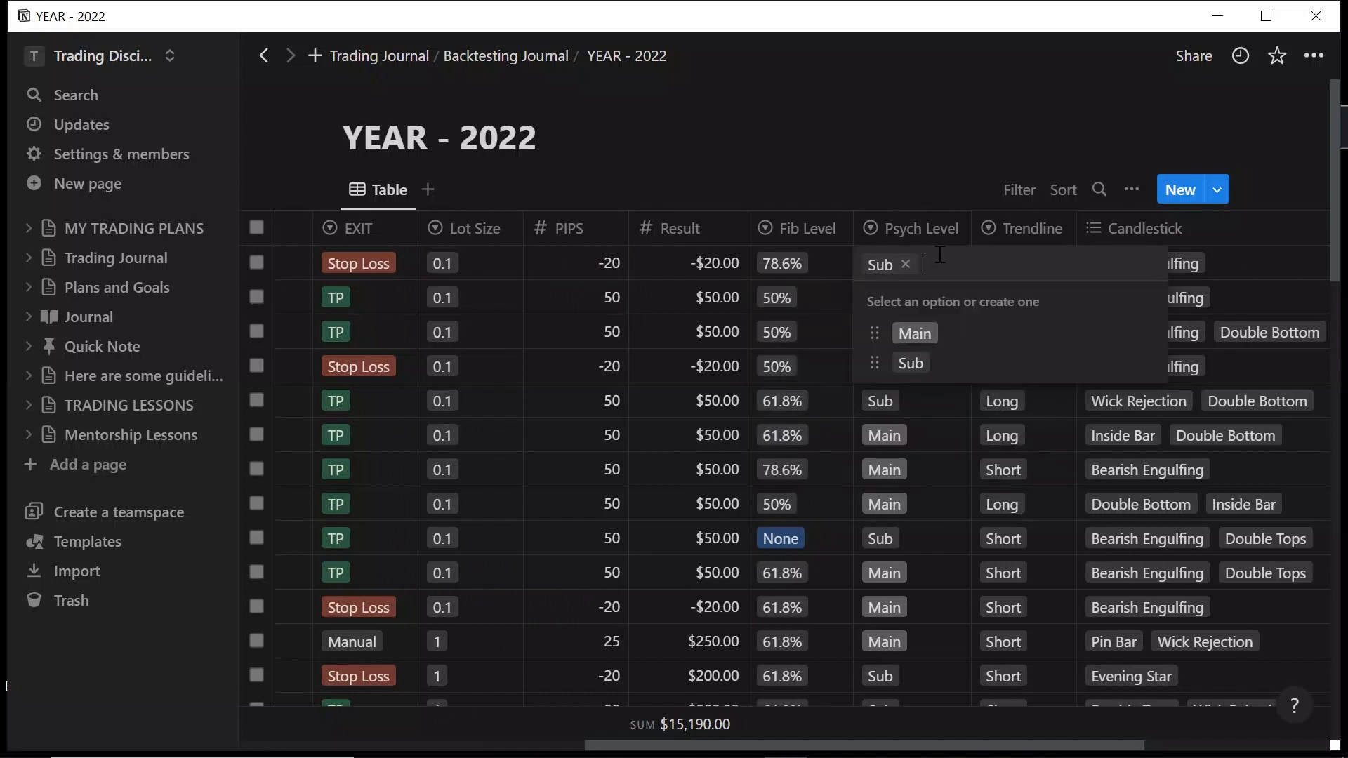
Examine the available Trendline options for the first trade in the table
key(Escape)
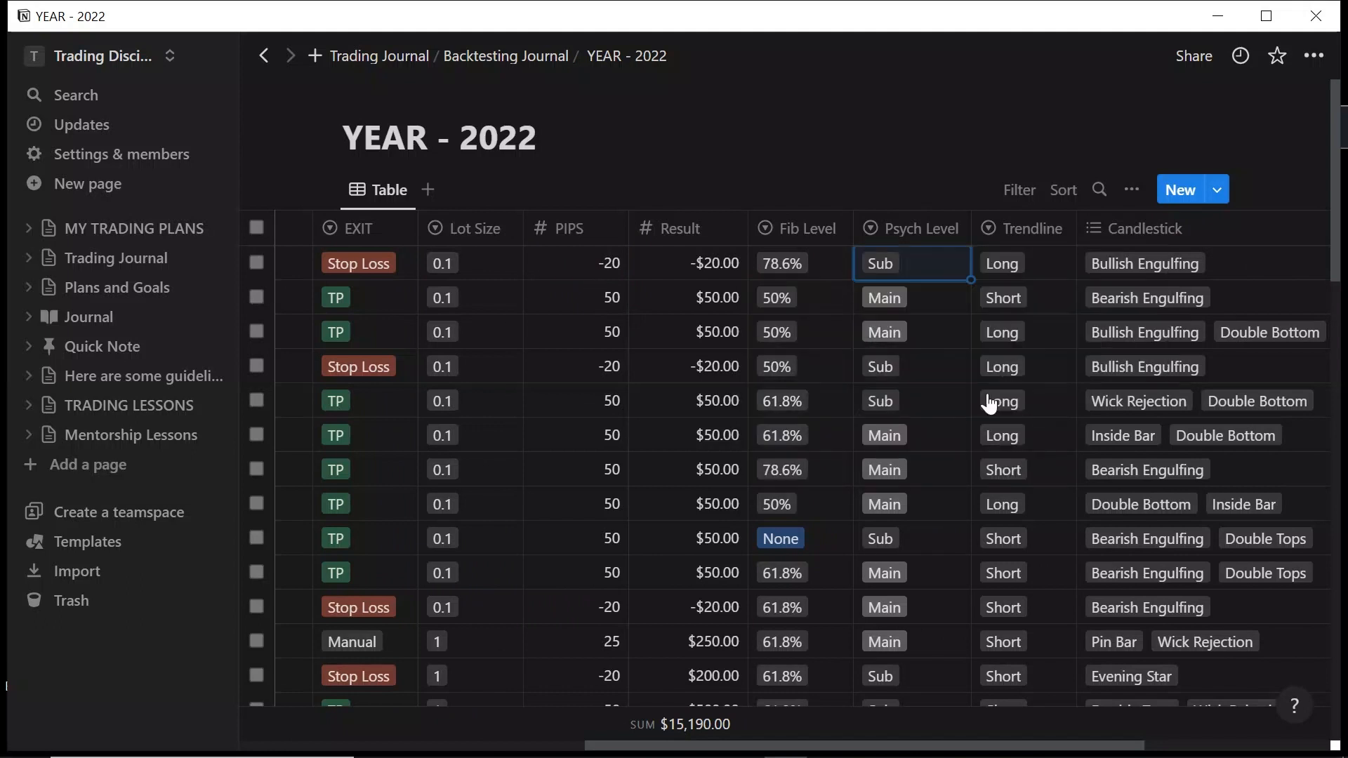
click(1016, 268)
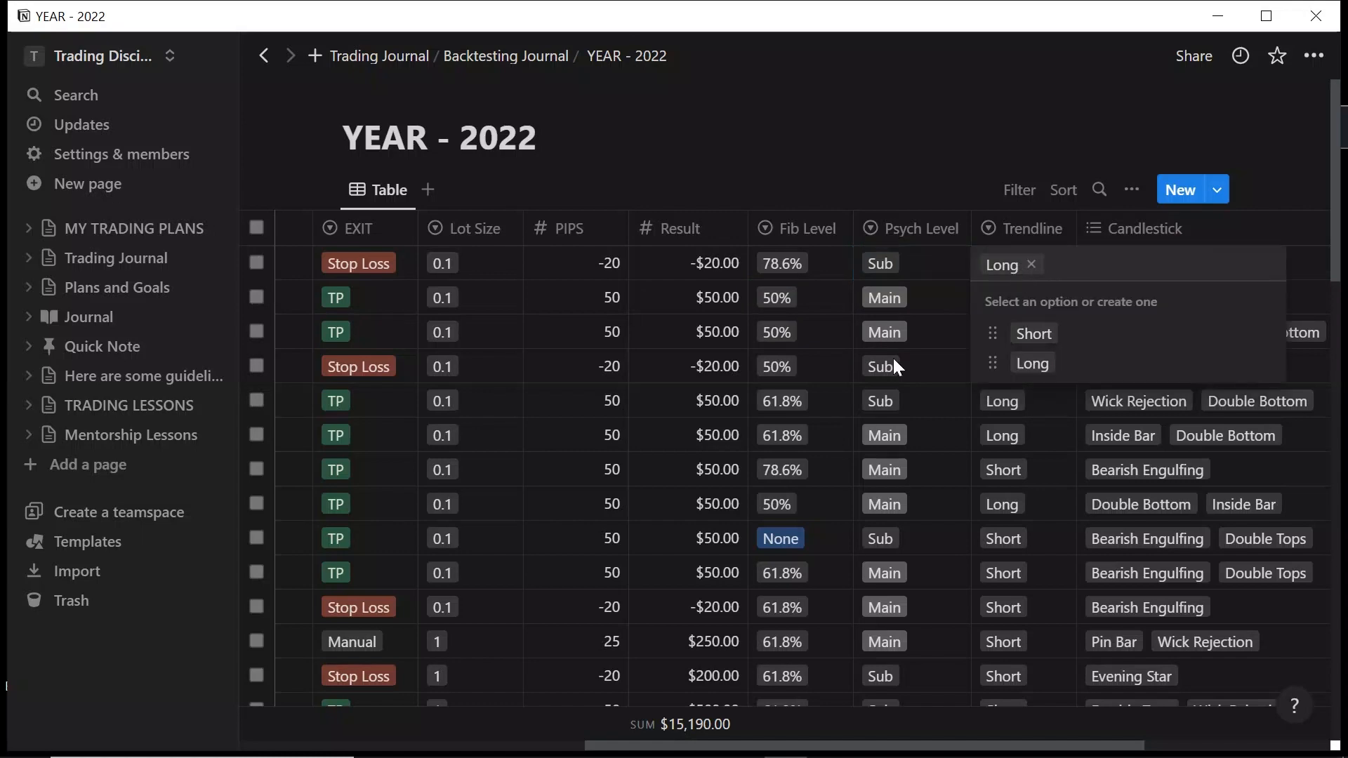
key(Escape)
scroll(893, 360, down, 3)
scroll(893, 360, up, 2)
scroll(895, 367, up, 1)
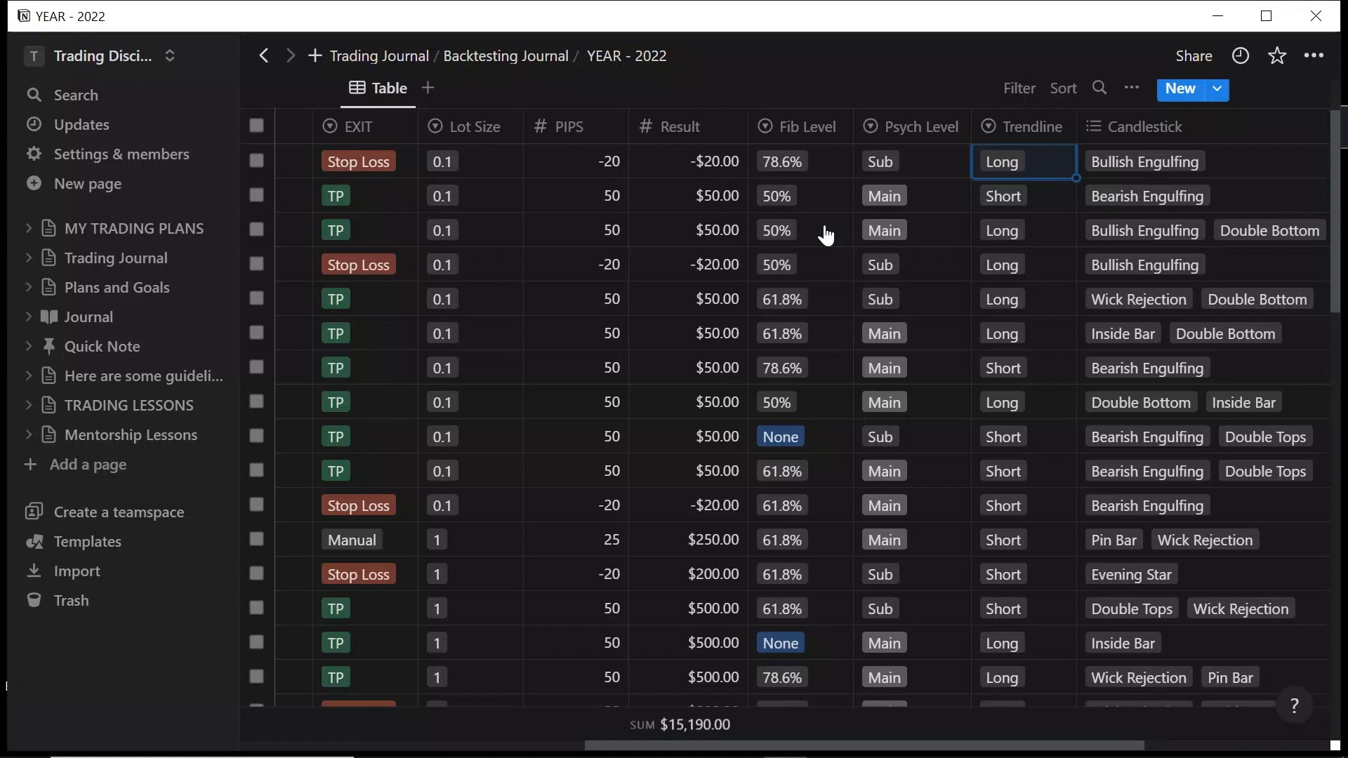
Examine the available Candlestick options for the first trade
scroll(827, 235, right, 2)
scroll(827, 236, right, 1)
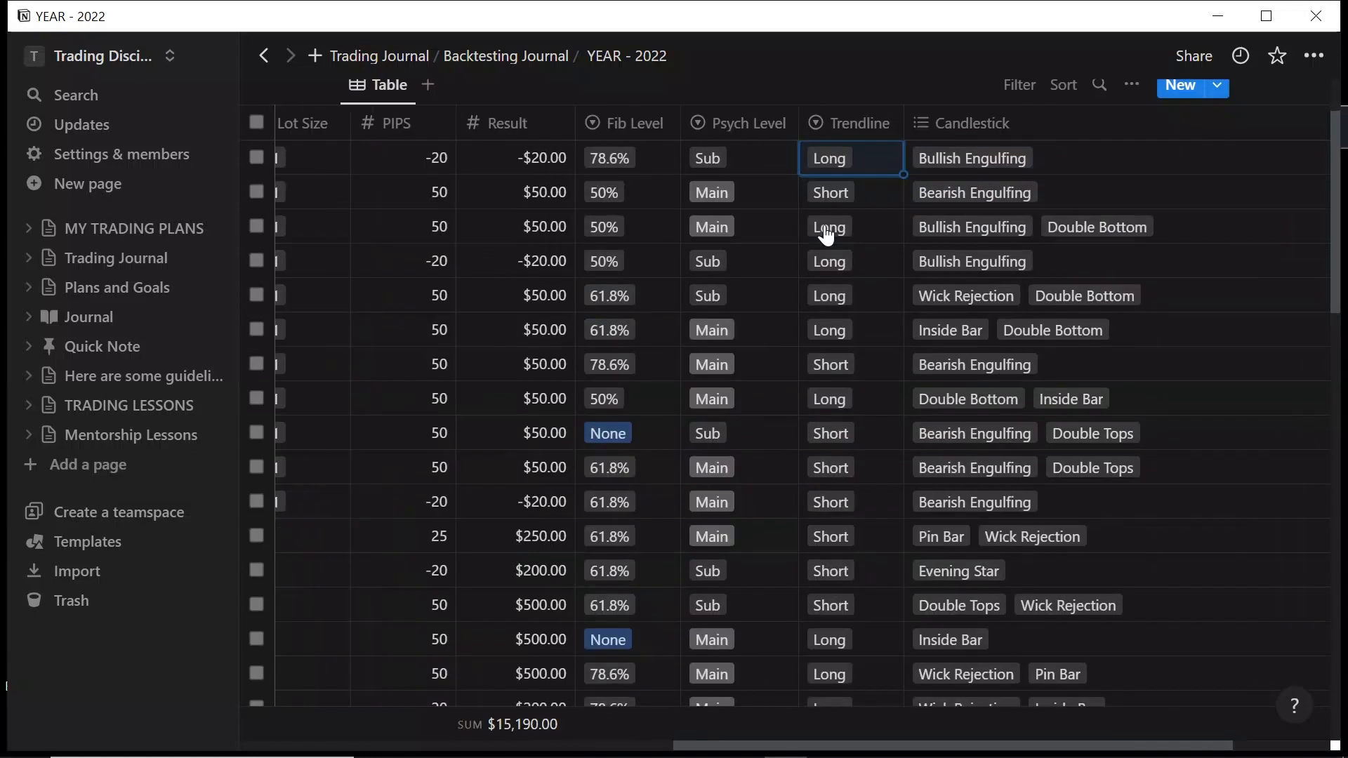
scroll(826, 235, right, 2)
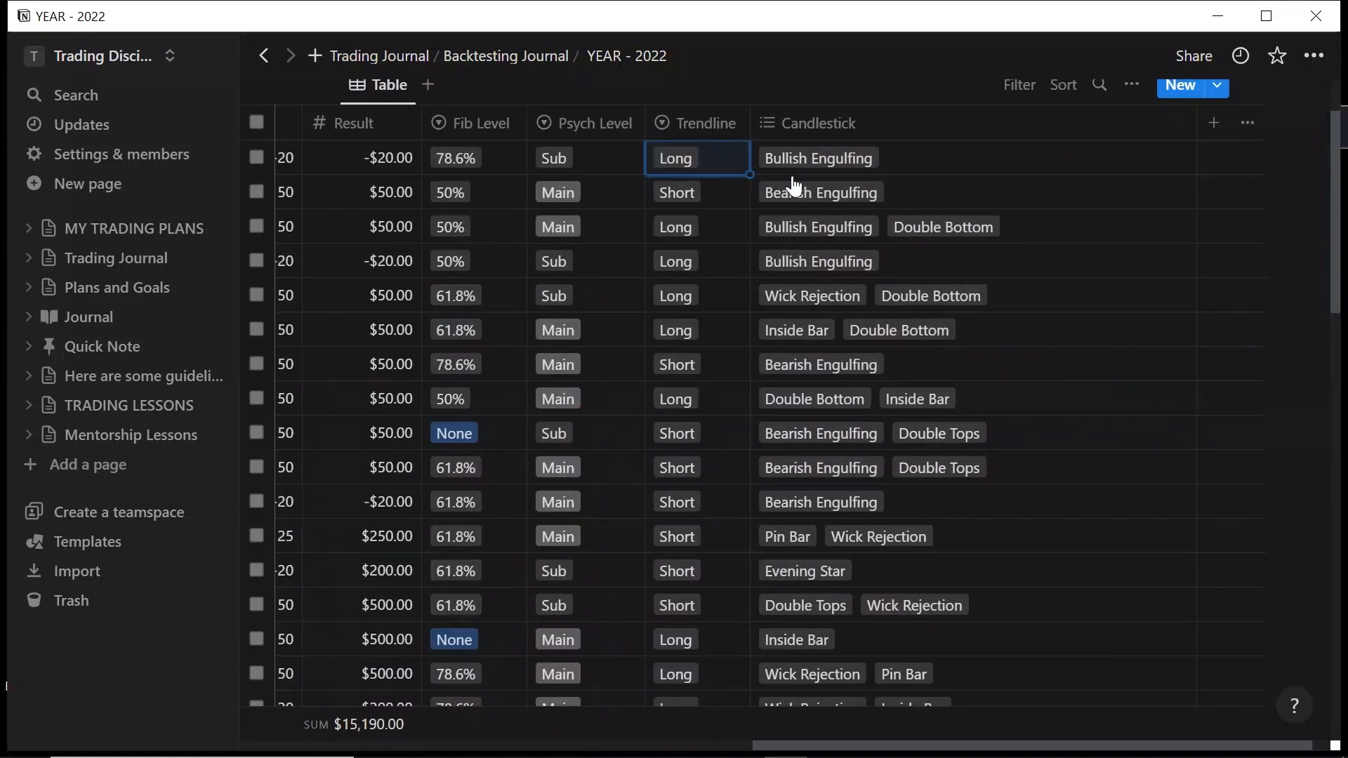
scroll(832, 178, up, 1)
scroll(807, 280, up, 1)
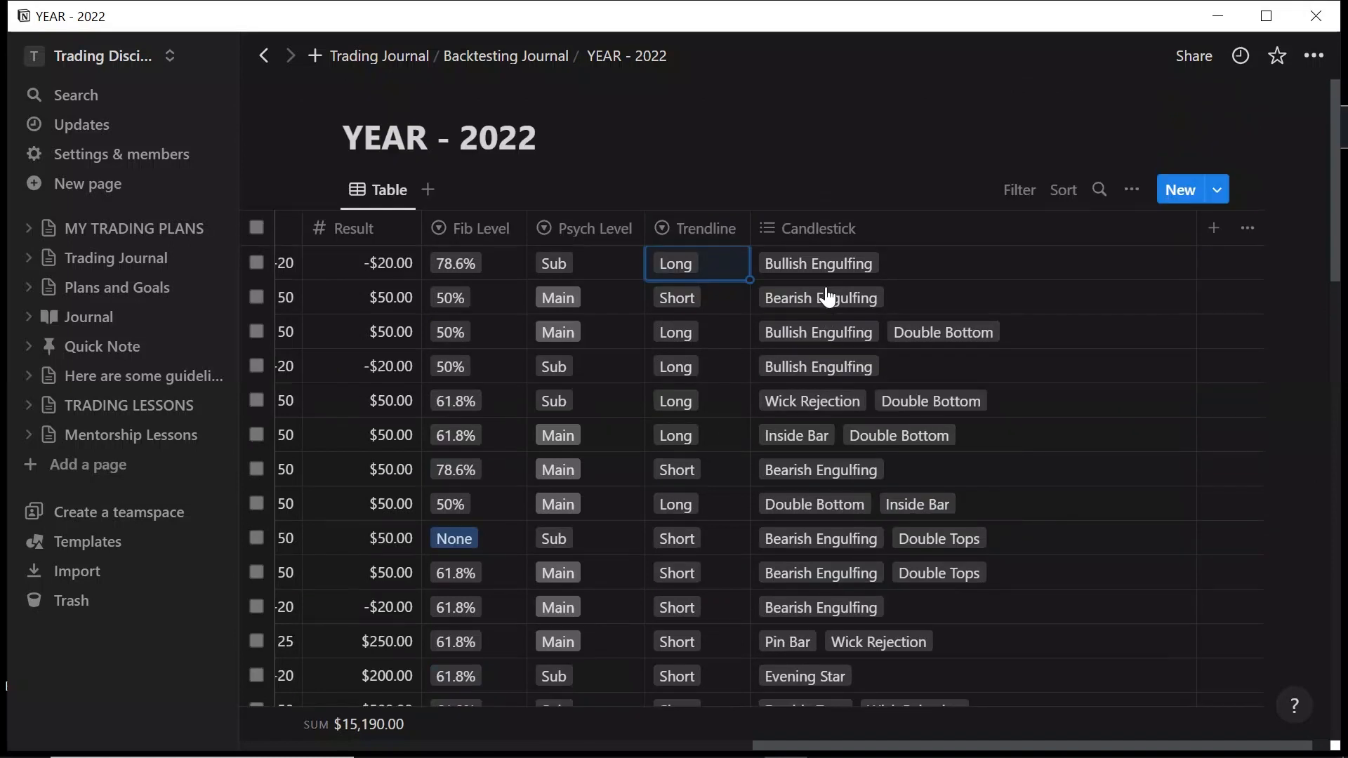
scroll(861, 392, down, 1)
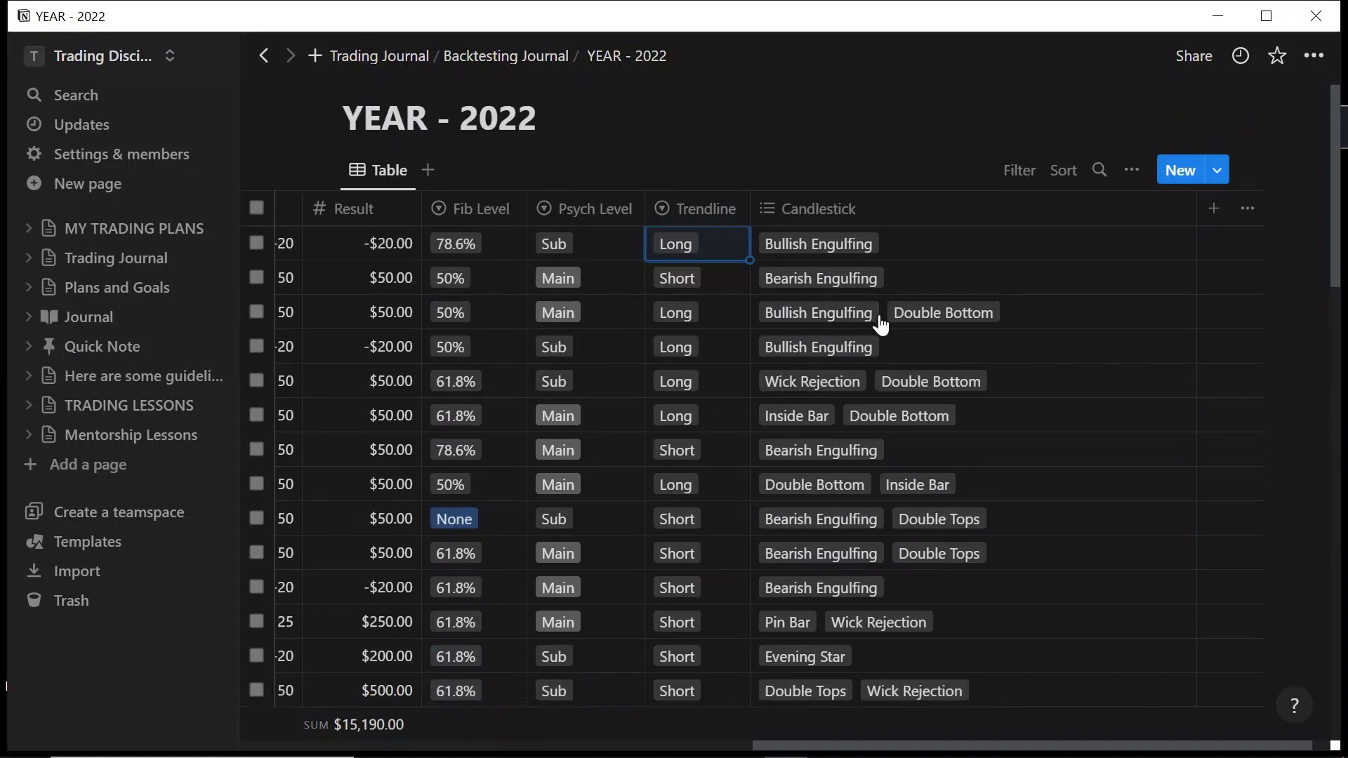
click(815, 354)
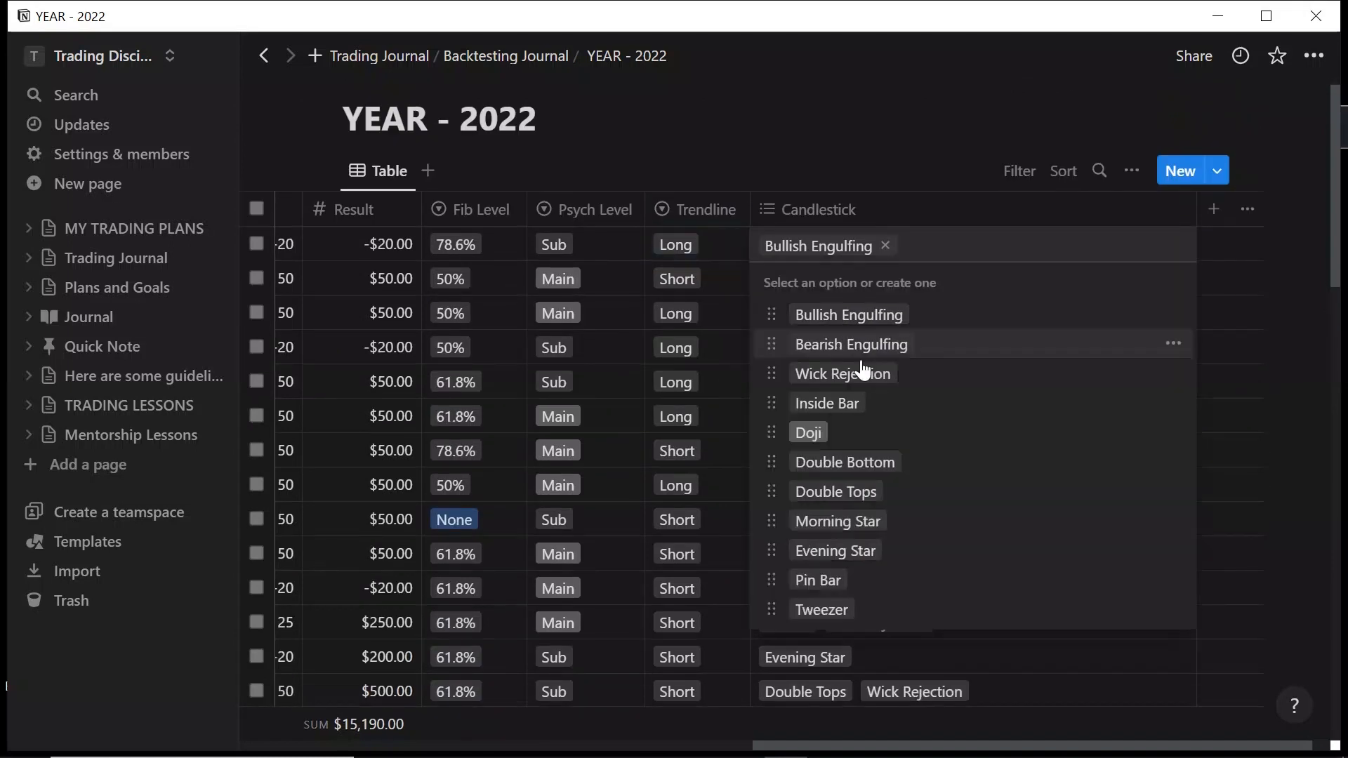
Try adding Doji to the first trade's Candlestick tags and take it off again
click(826, 431)
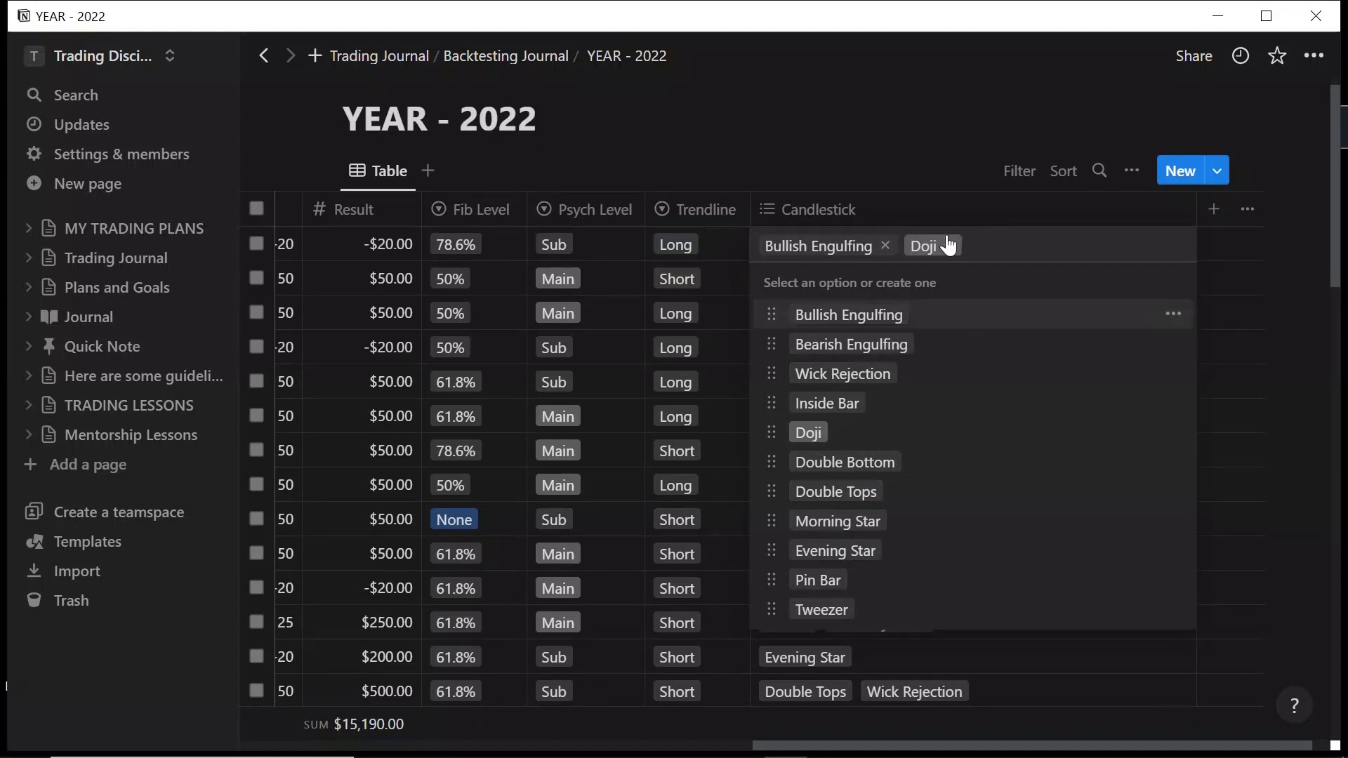
key(BackSpace)
key(Escape)
Return to the Backtesting Journal page and open its YEAR - 2023 page
click(539, 57)
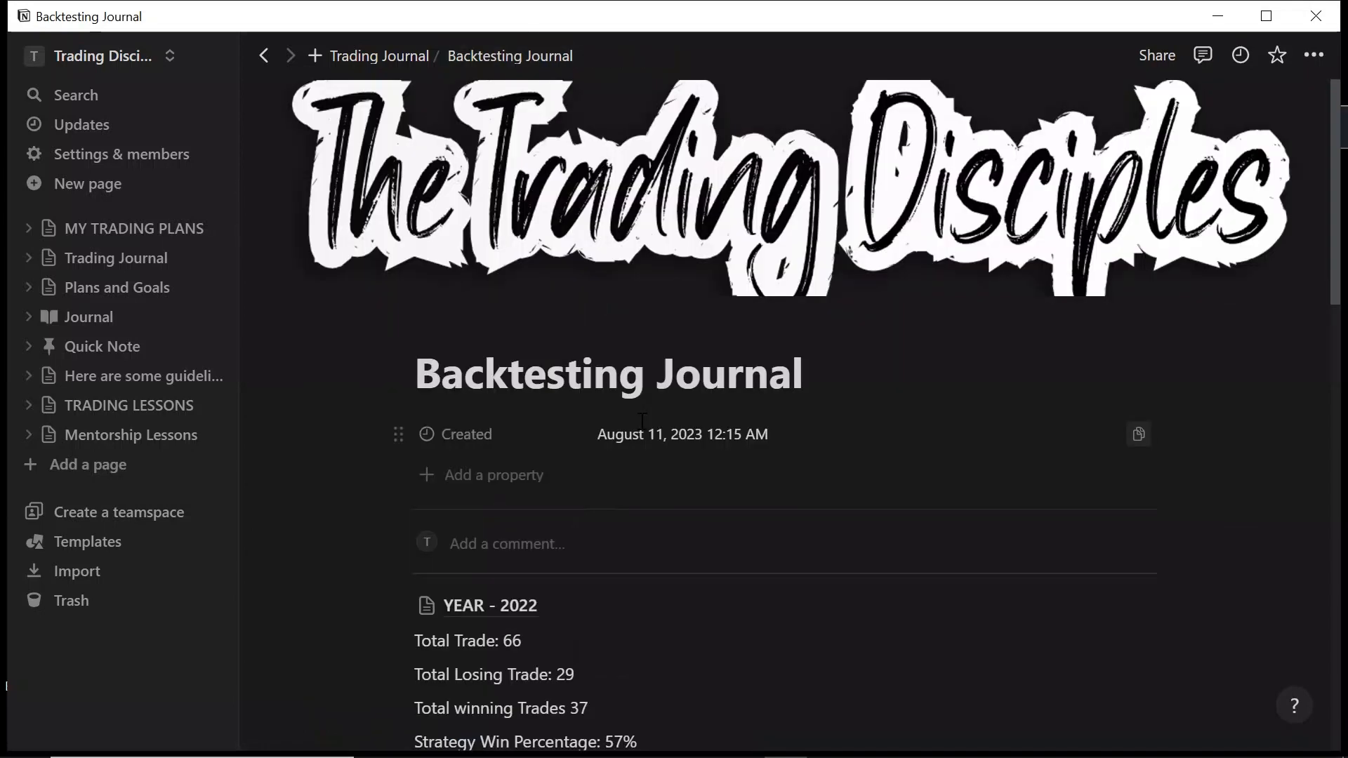
scroll(642, 420, down, 15)
click(498, 487)
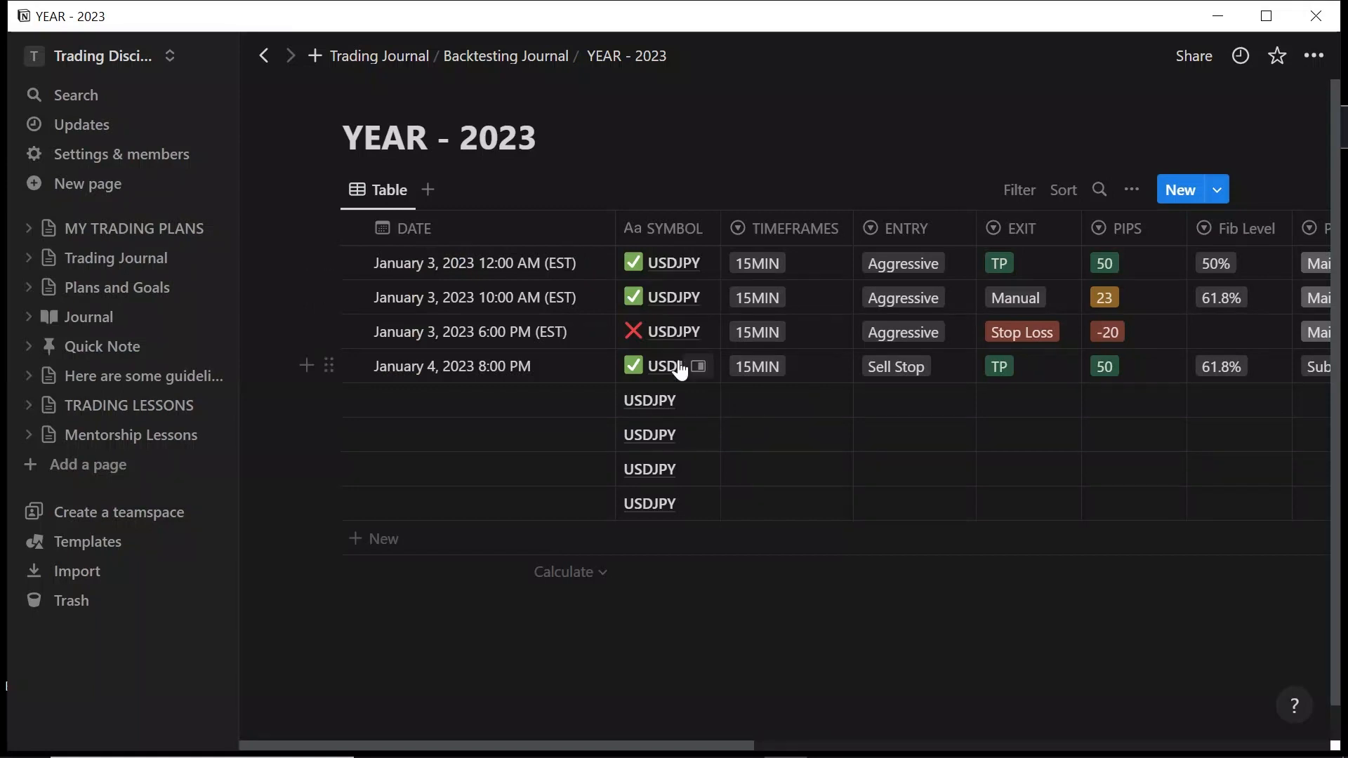
Examine all columns of the YEAR - 2023 table, from DATE through to Pattern and back
scroll(680, 370, right, 2)
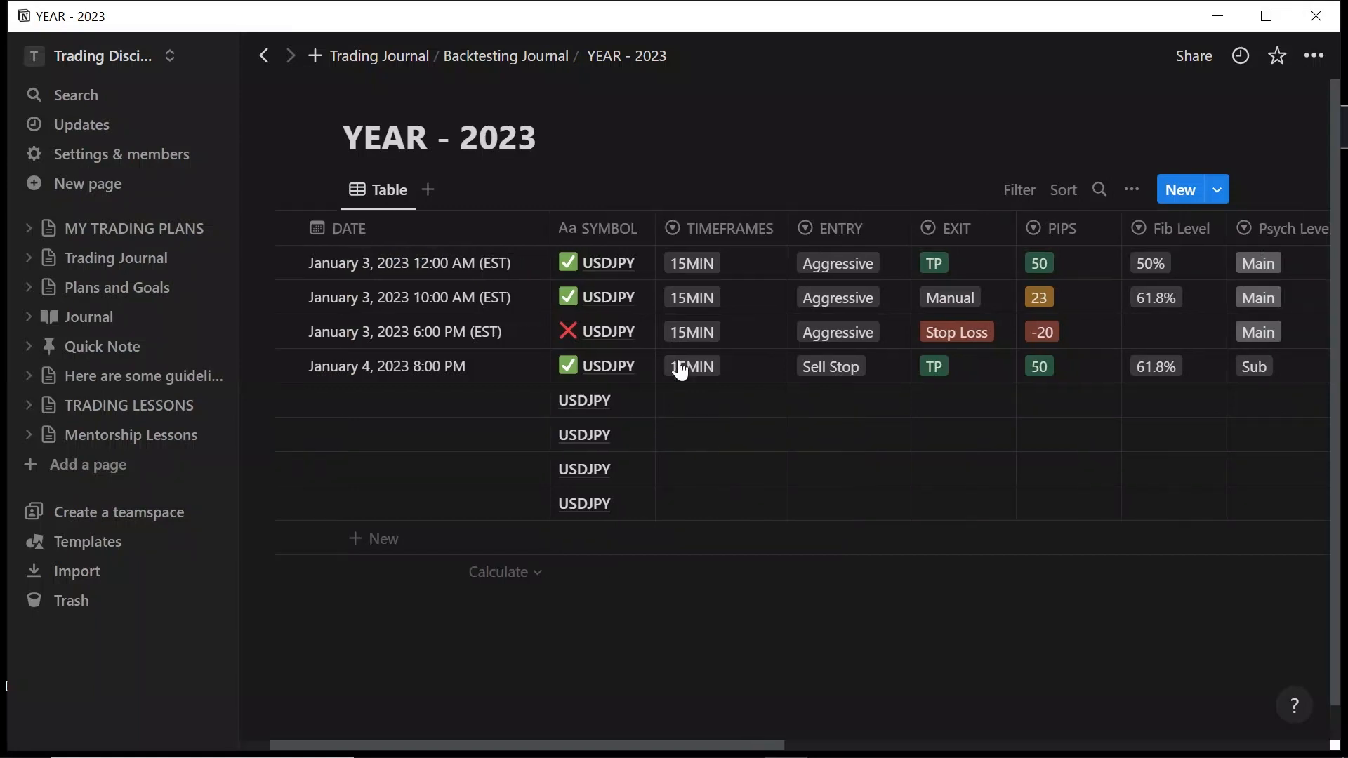
scroll(680, 371, right, 2)
scroll(680, 370, right, 2)
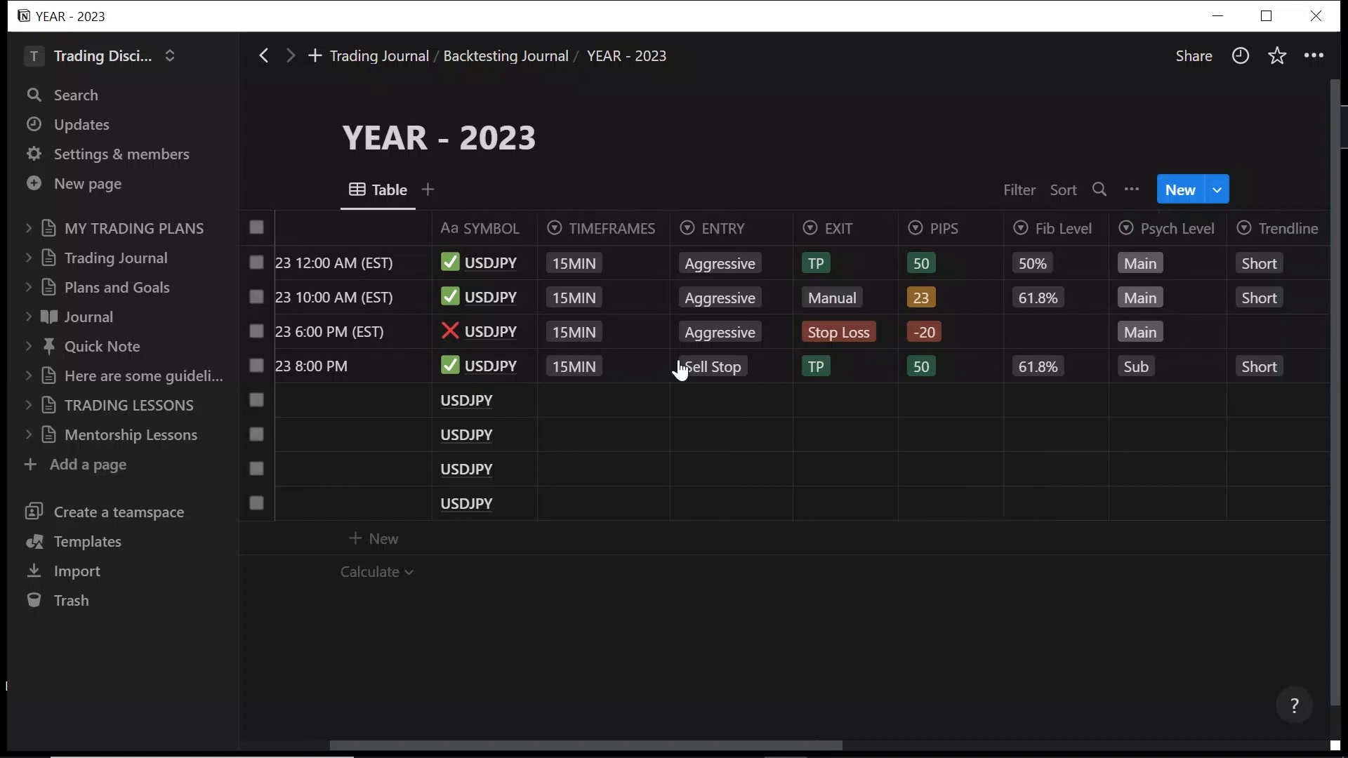
scroll(680, 370, right, 6)
scroll(680, 371, right, 4)
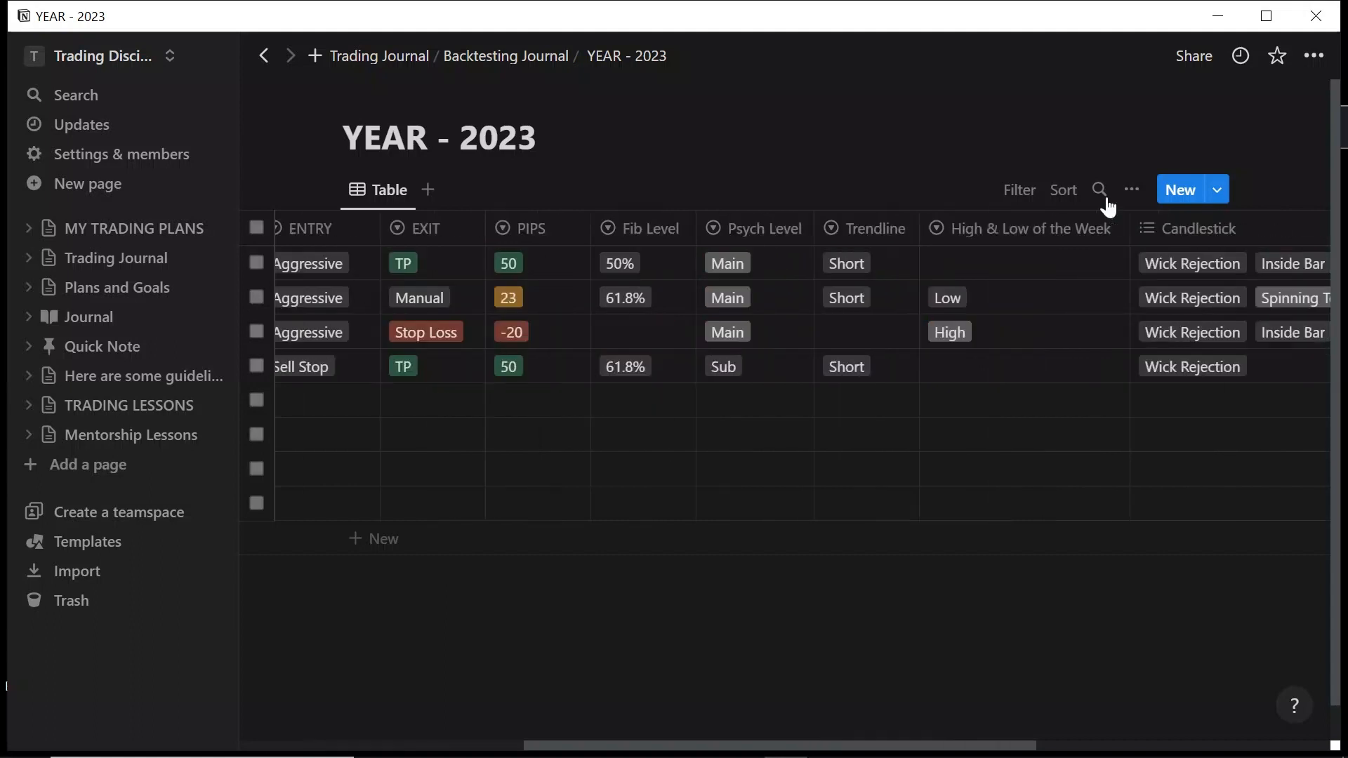
scroll(973, 295, right, 4)
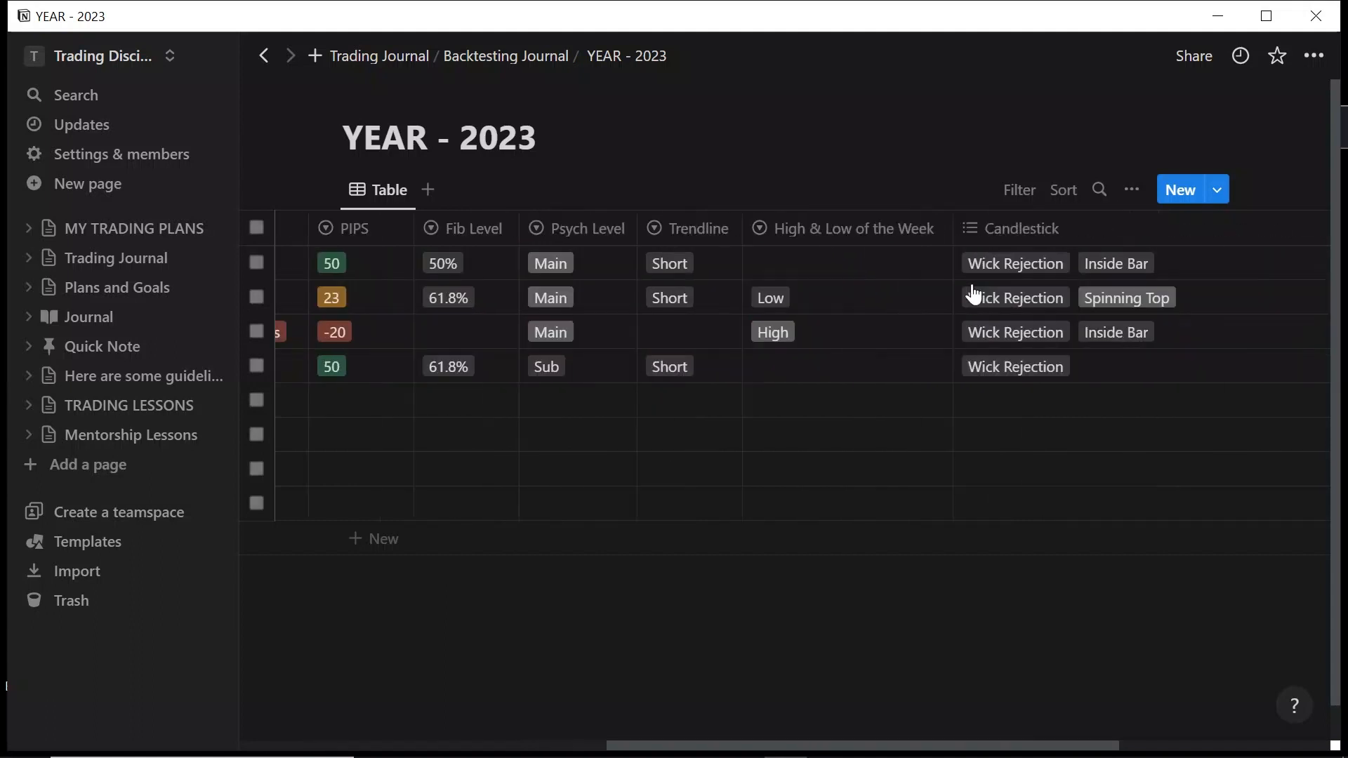
scroll(974, 295, right, 2)
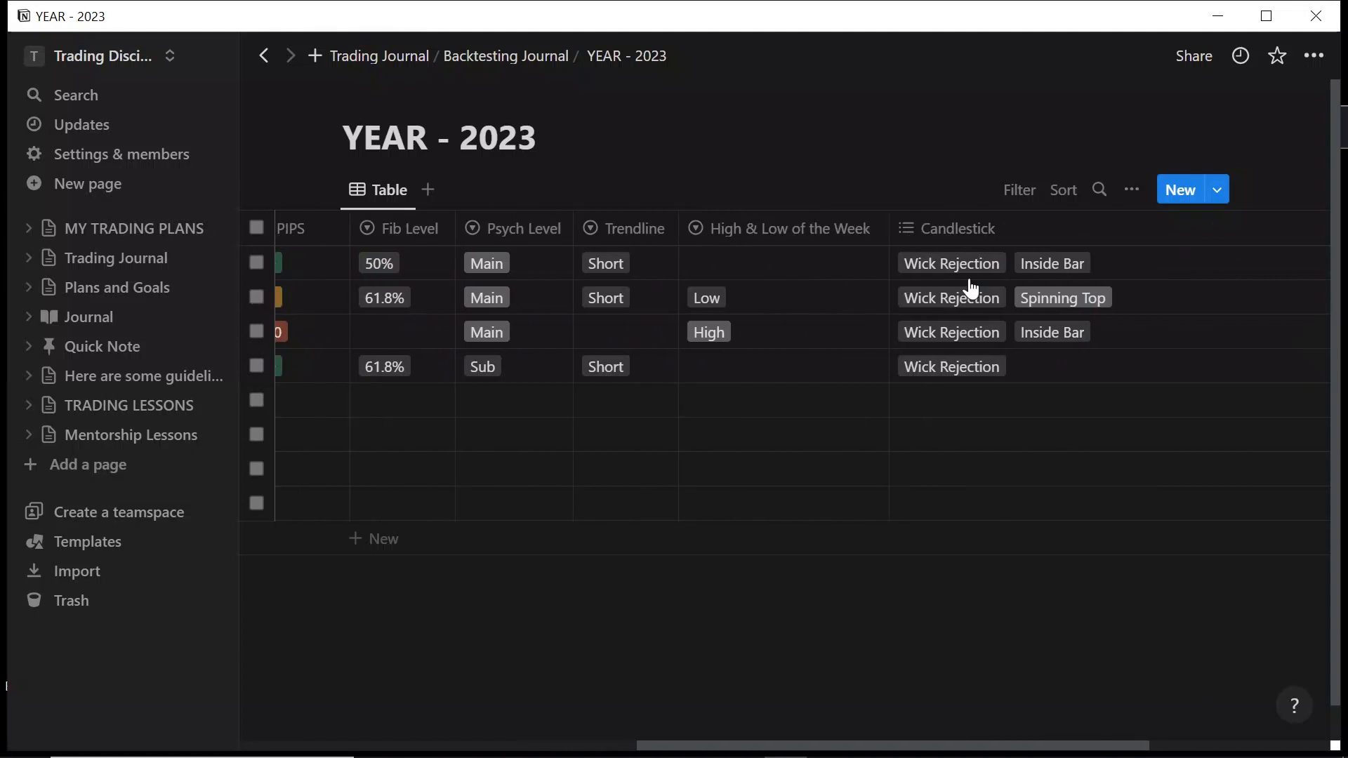
scroll(971, 290, right, 2)
scroll(970, 288, right, 4)
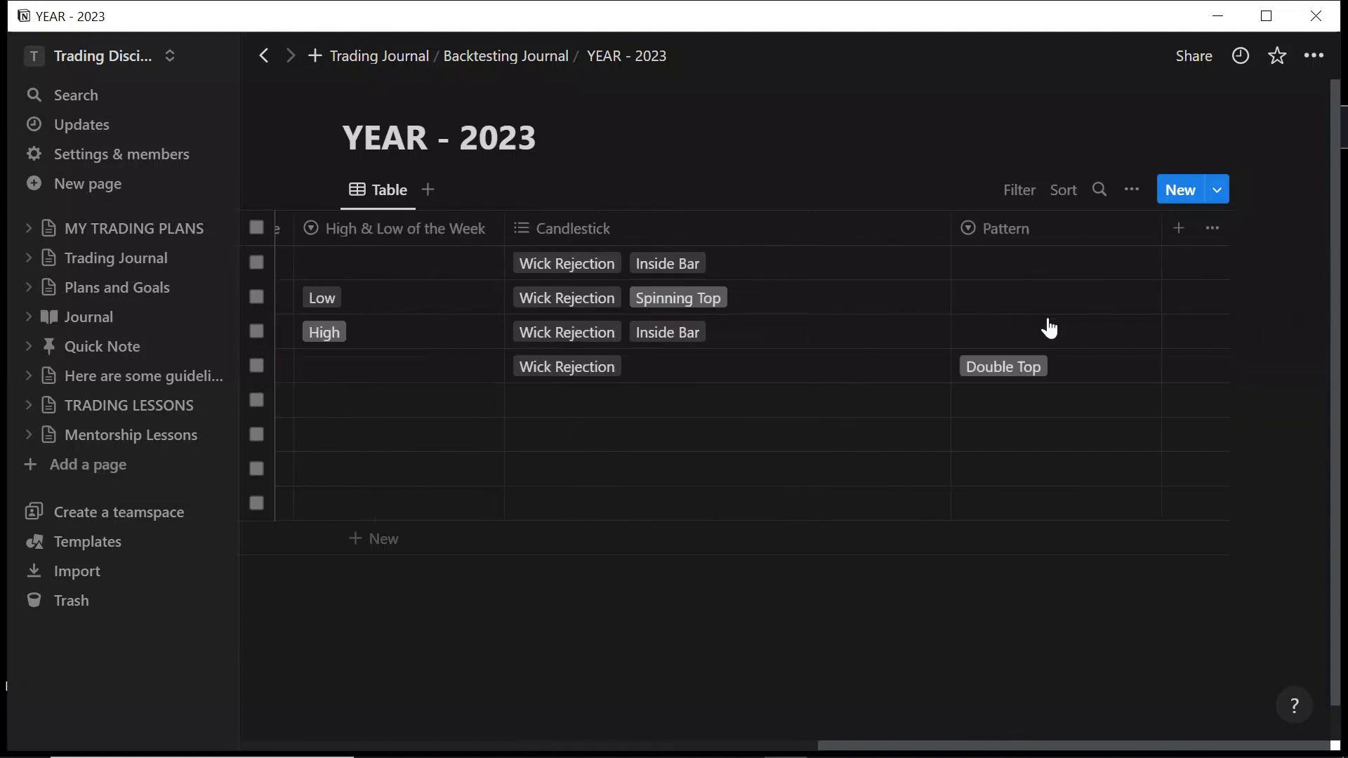
scroll(1055, 291, left, 2)
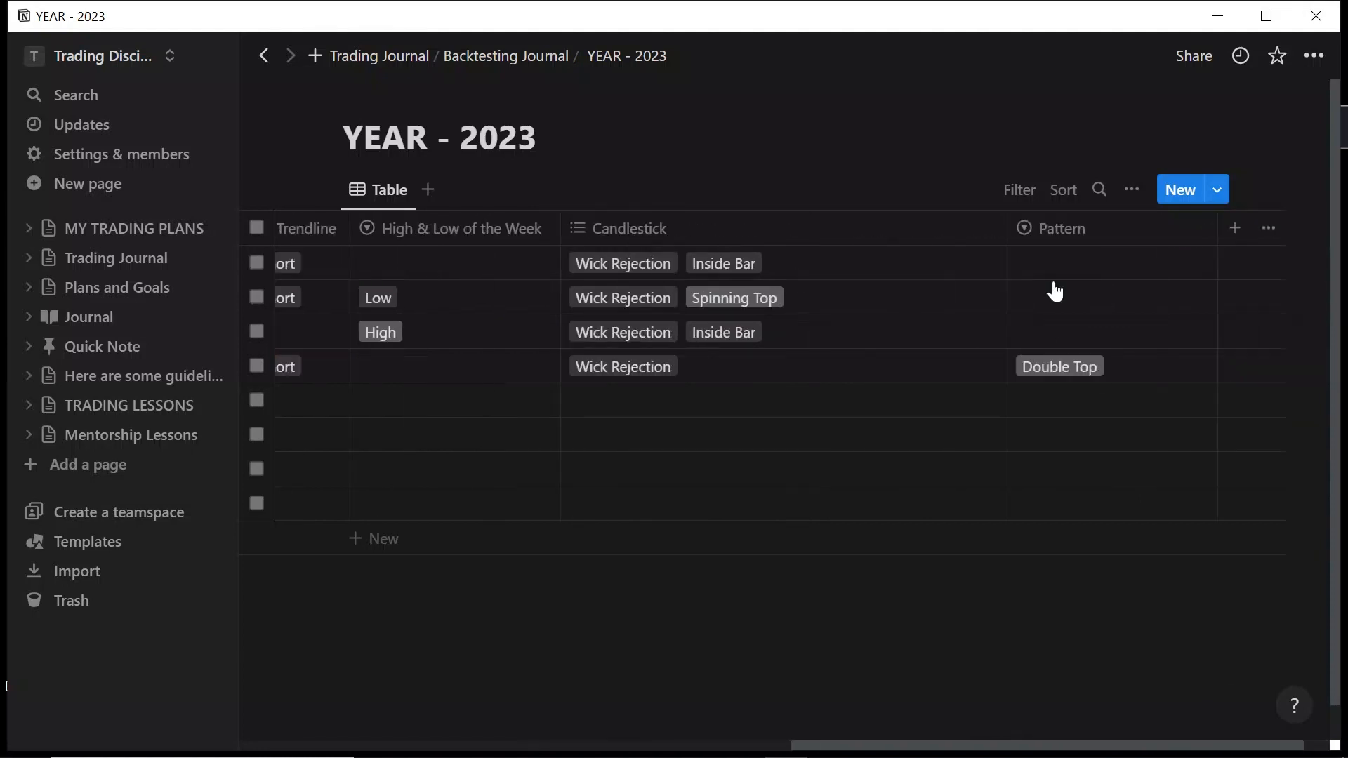
scroll(1055, 290, left, 10)
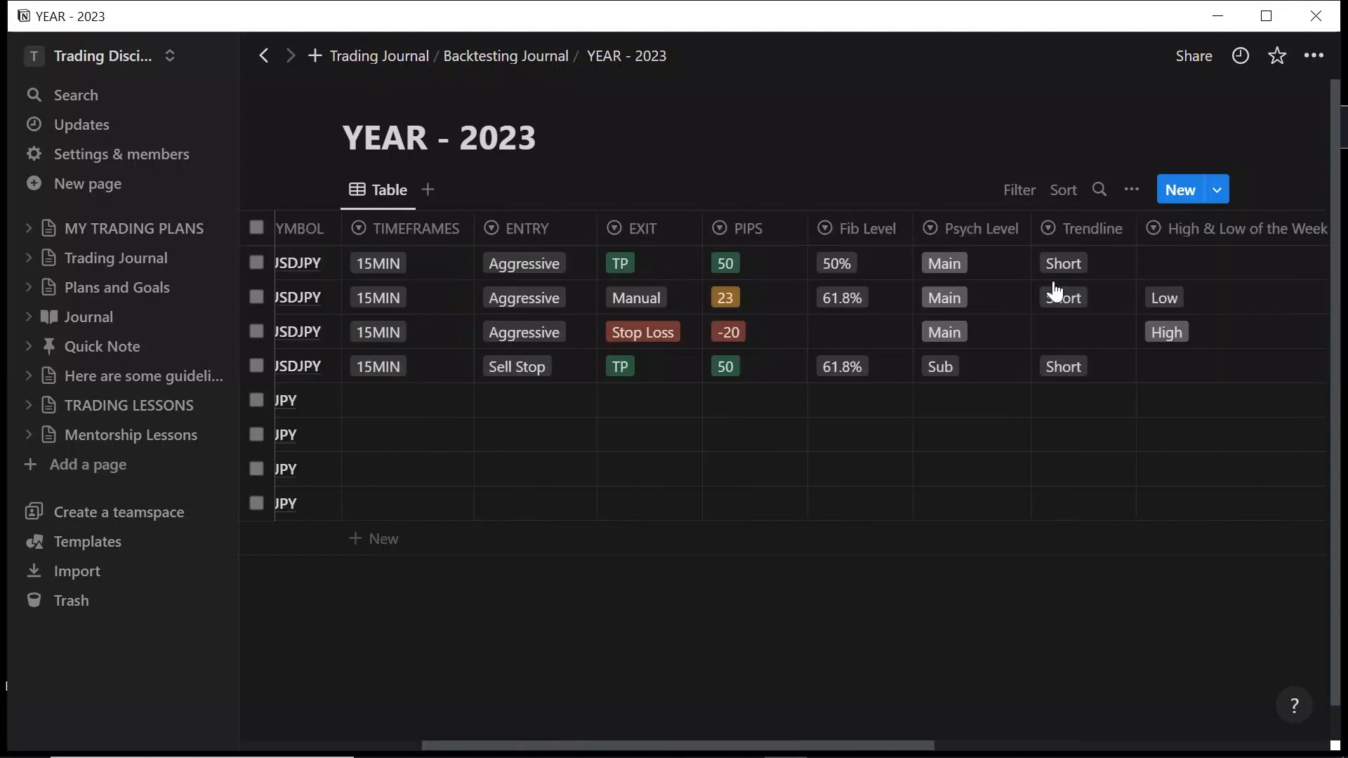
scroll(1055, 290, left, 6)
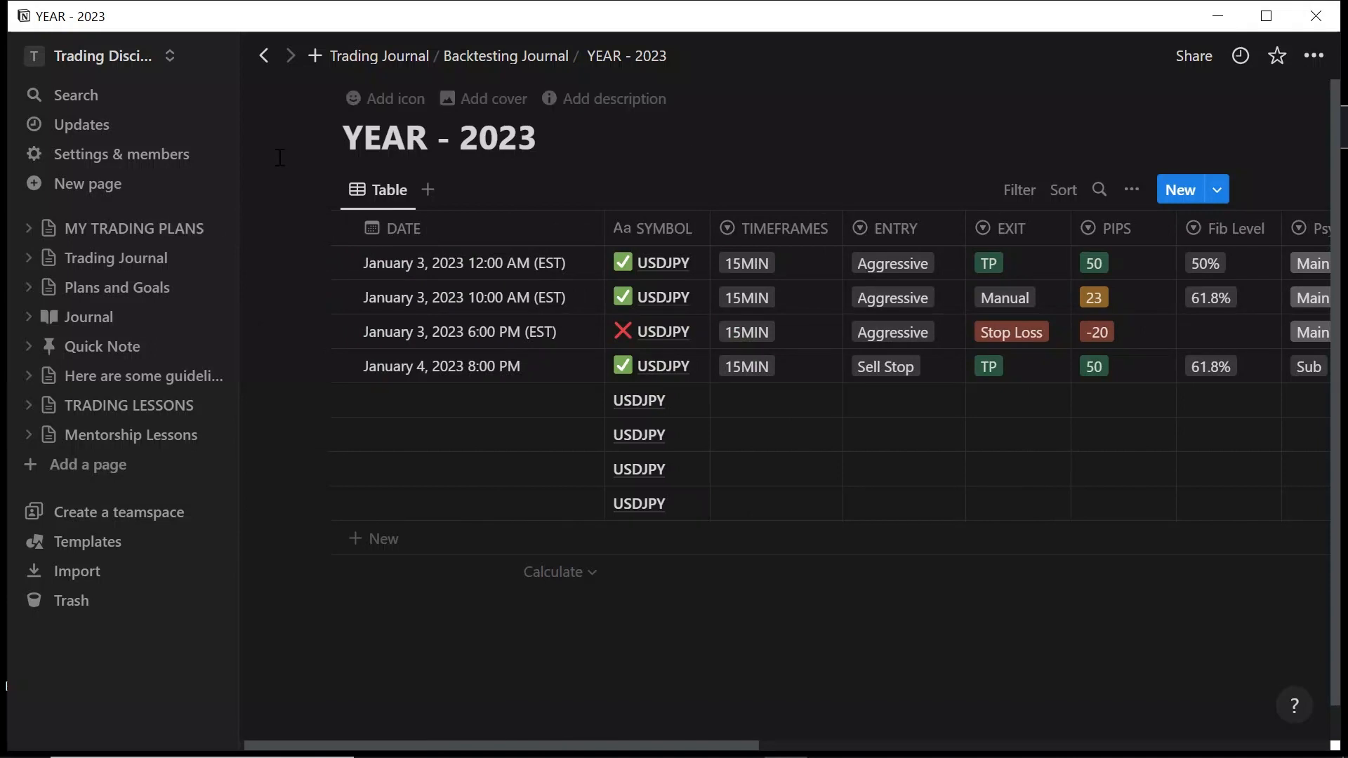
Maximize the window, create a new page in Private pages and open it as a full page
click(1278, 15)
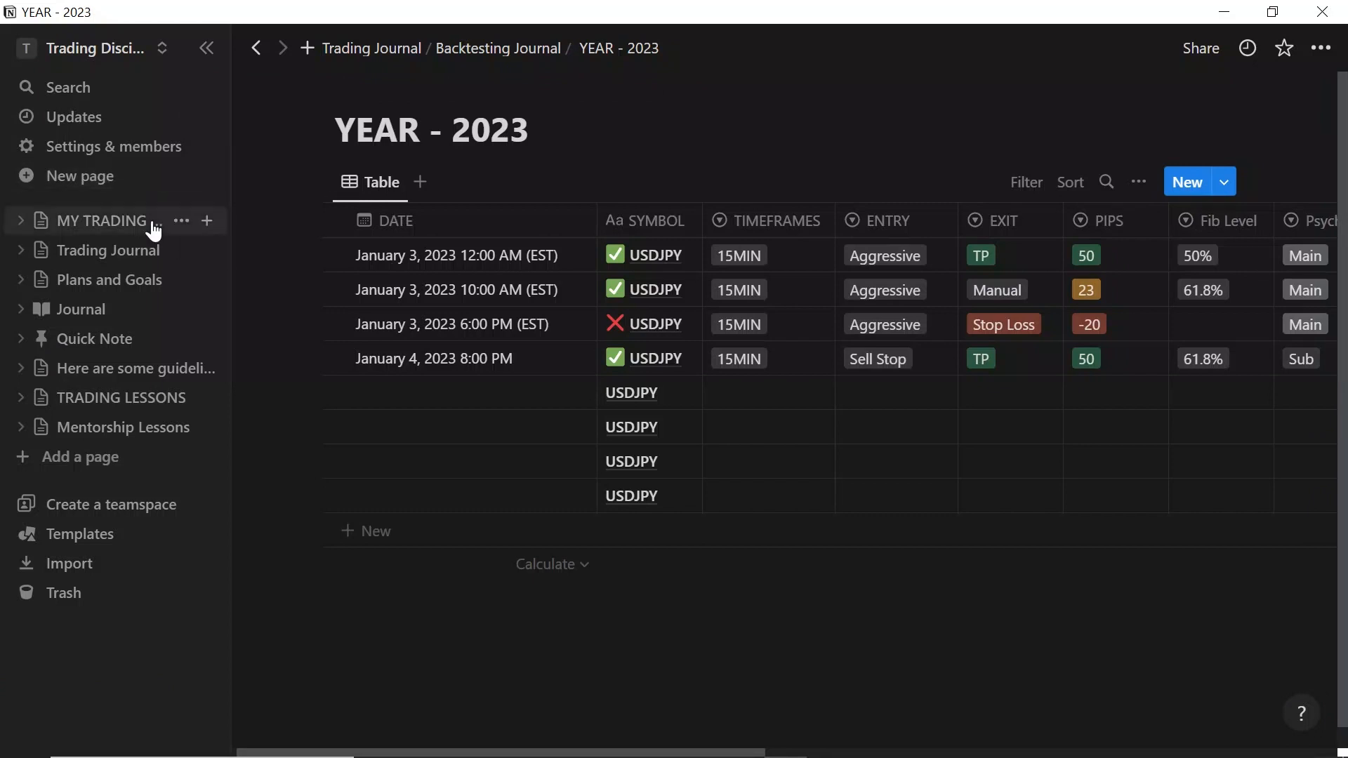
click(112, 187)
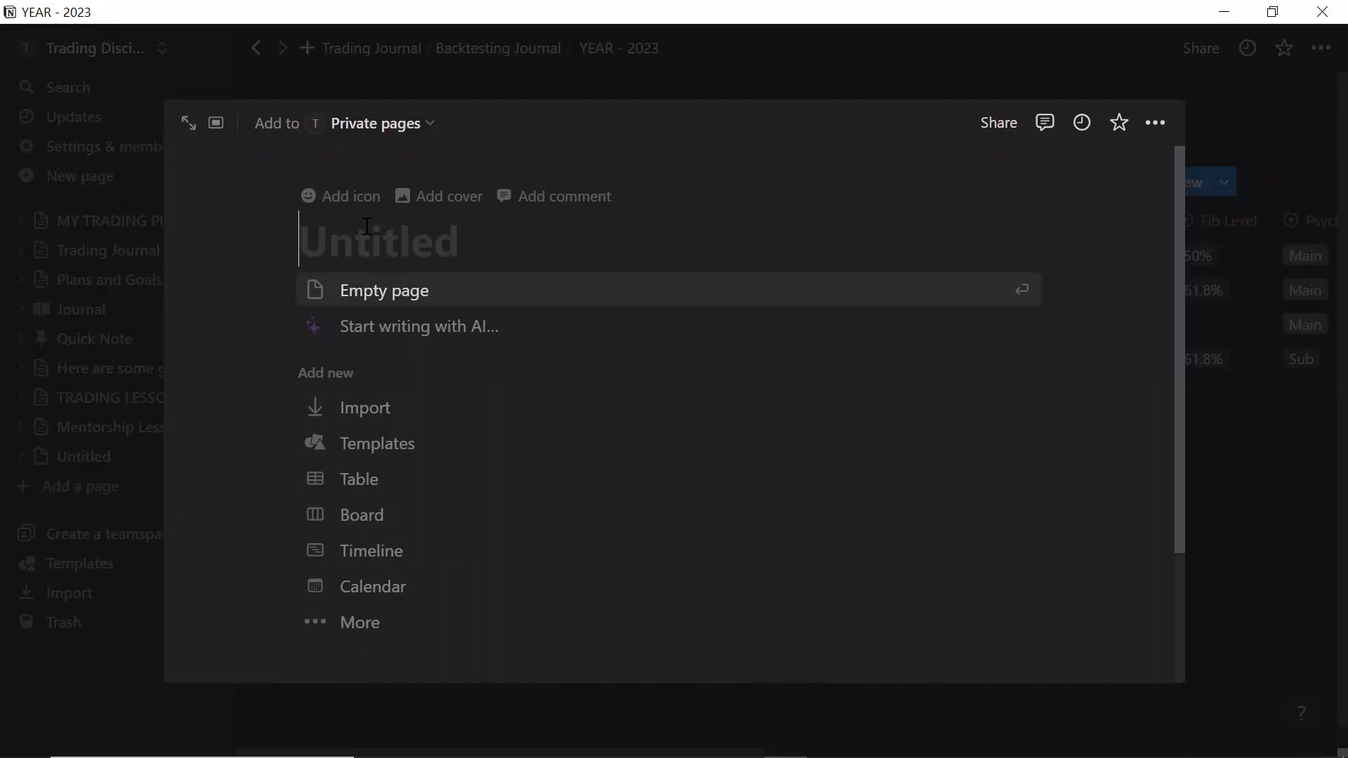
click(60, 201)
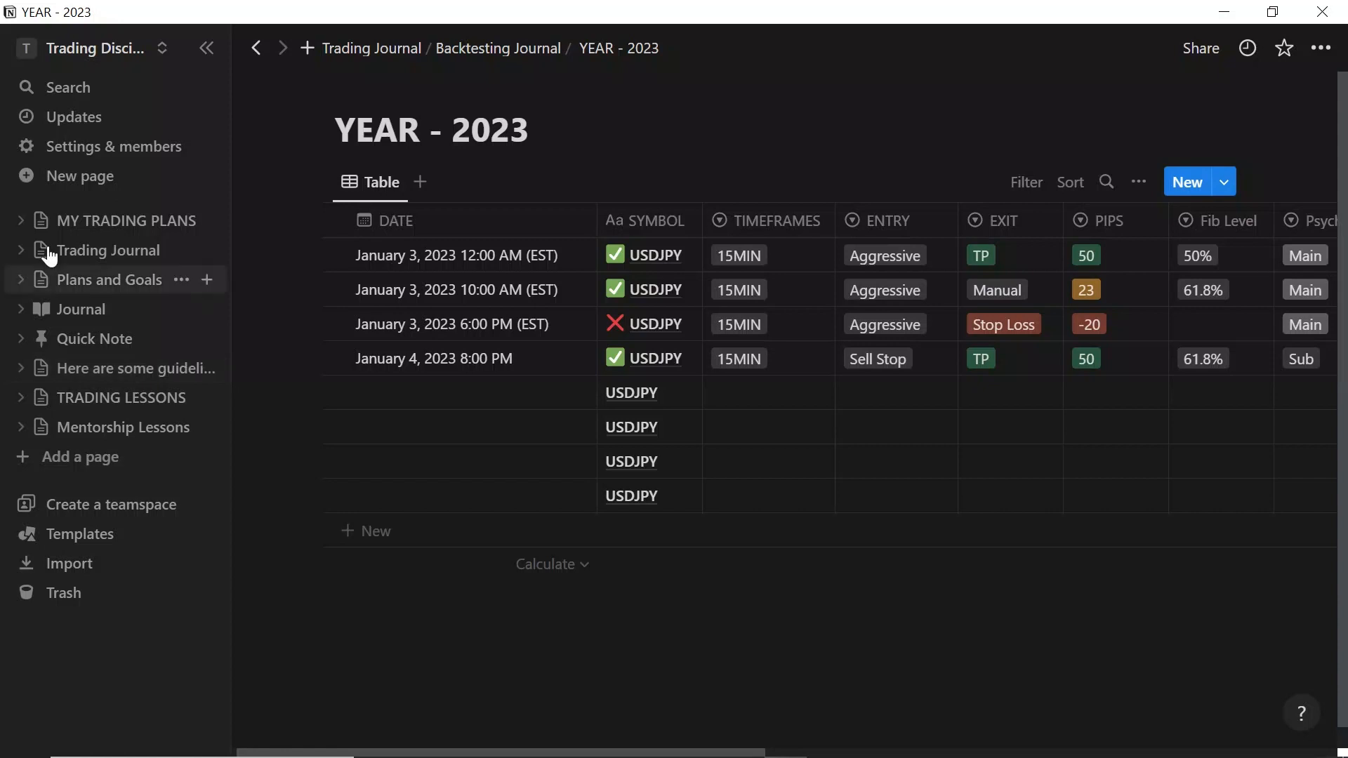
click(79, 180)
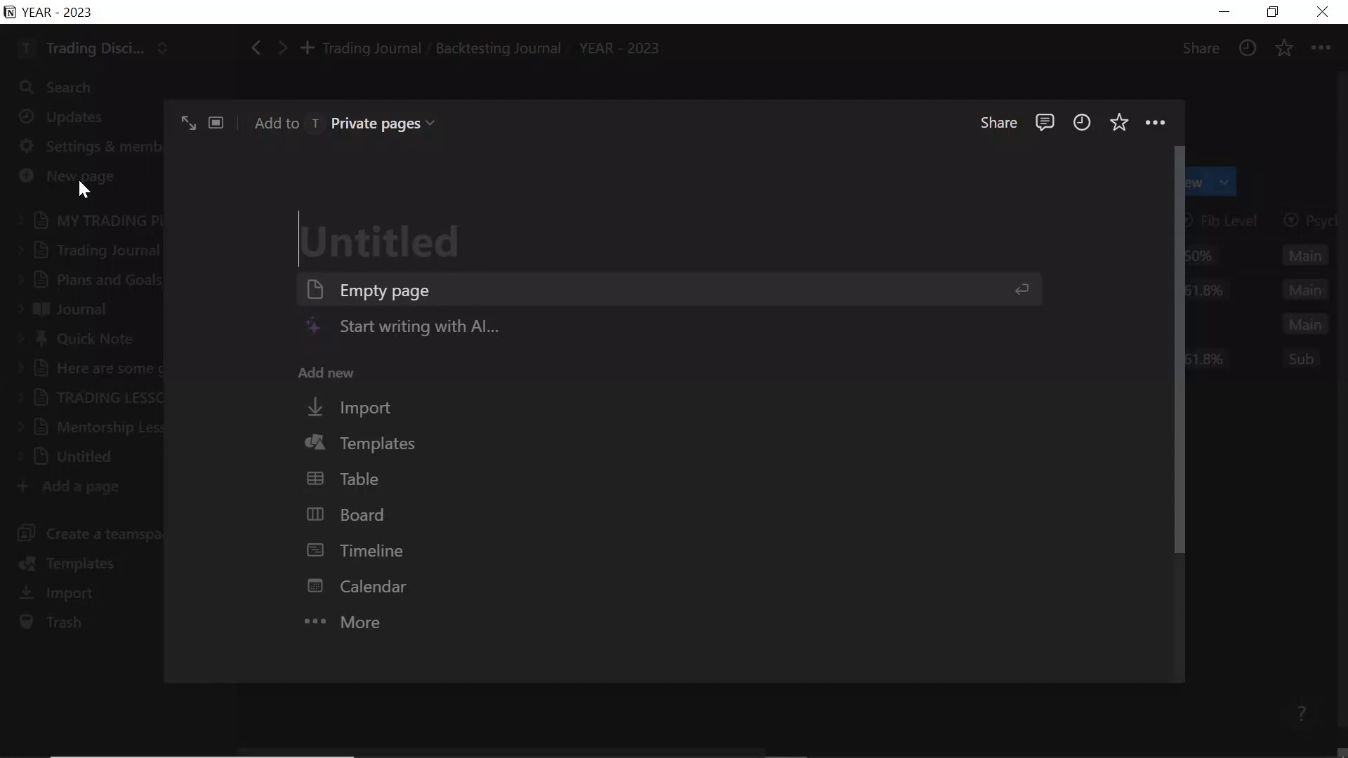
click(184, 126)
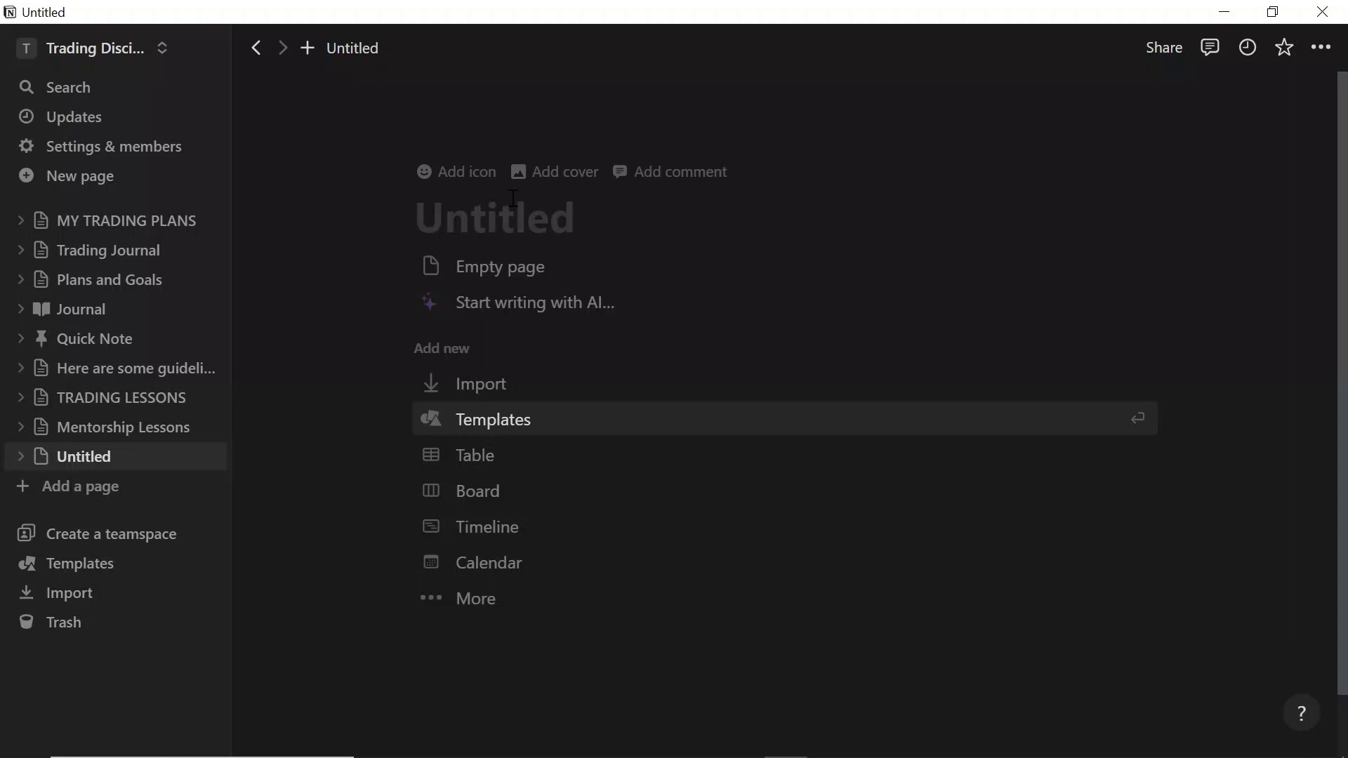
Title the new page BACKTESTING JOURNAL
text(B)
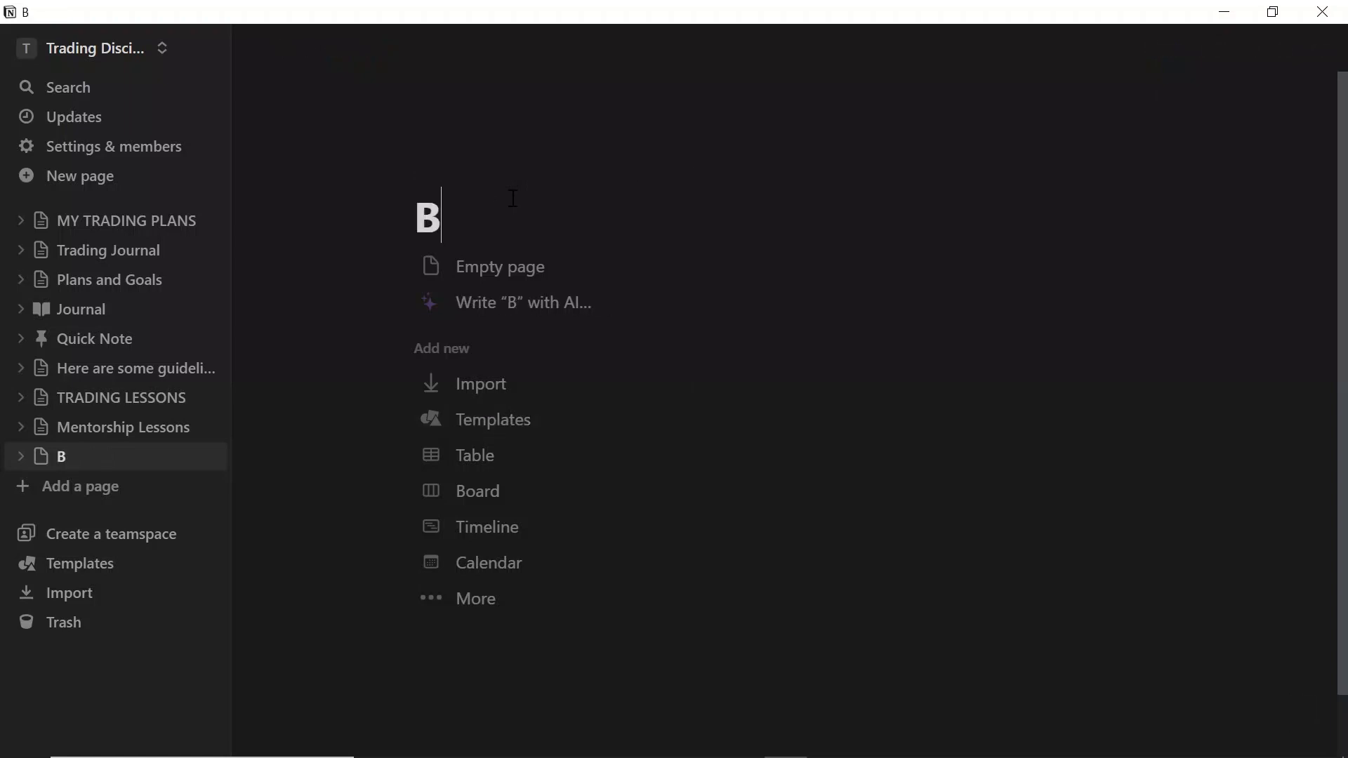
text(ACTES)
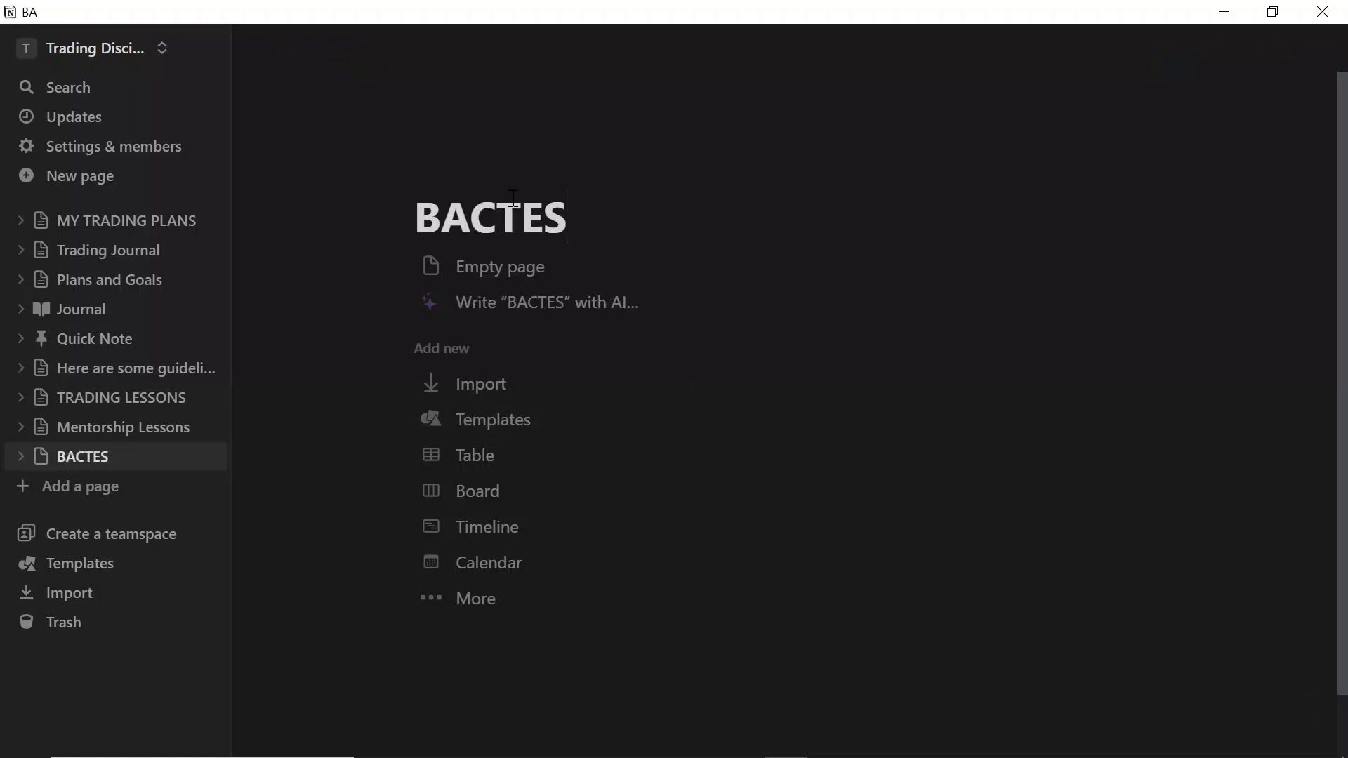
text(TING j)
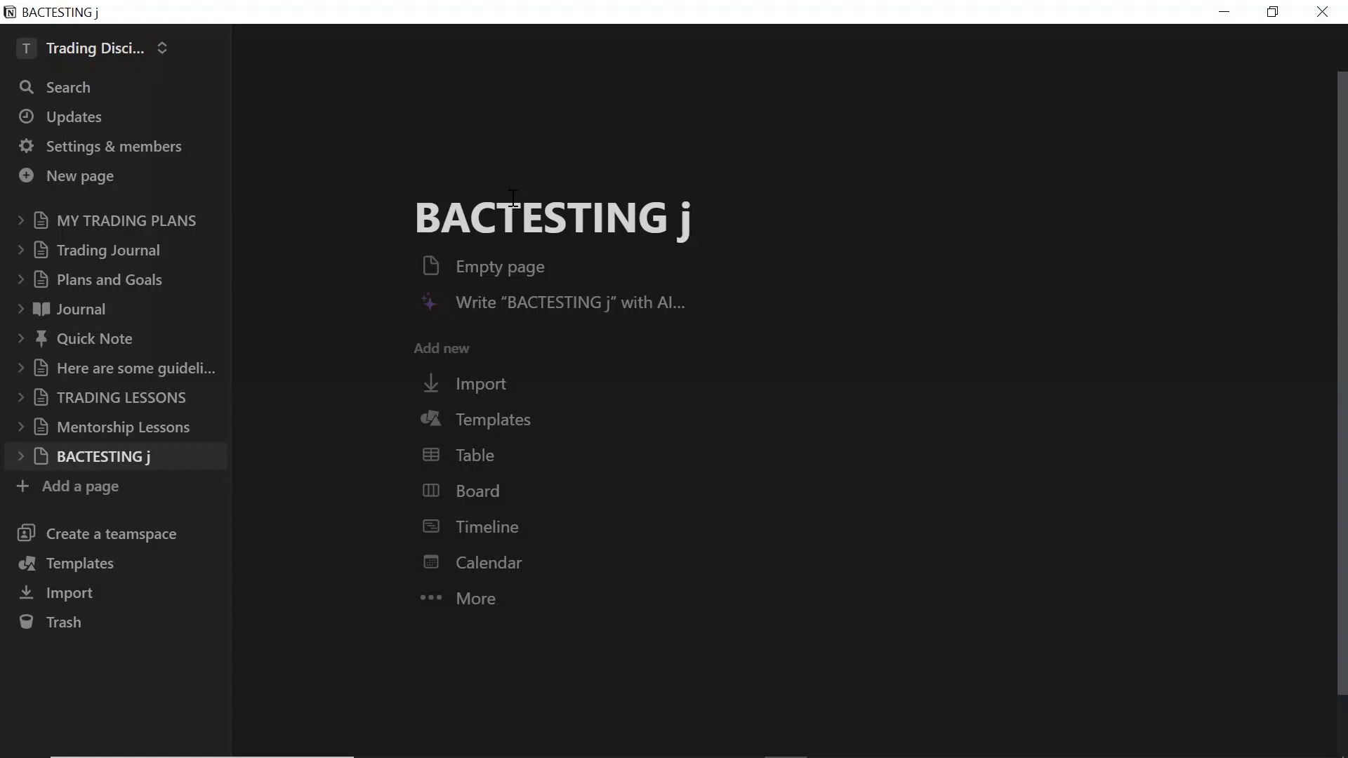
key(BackSpace)
text(JO)
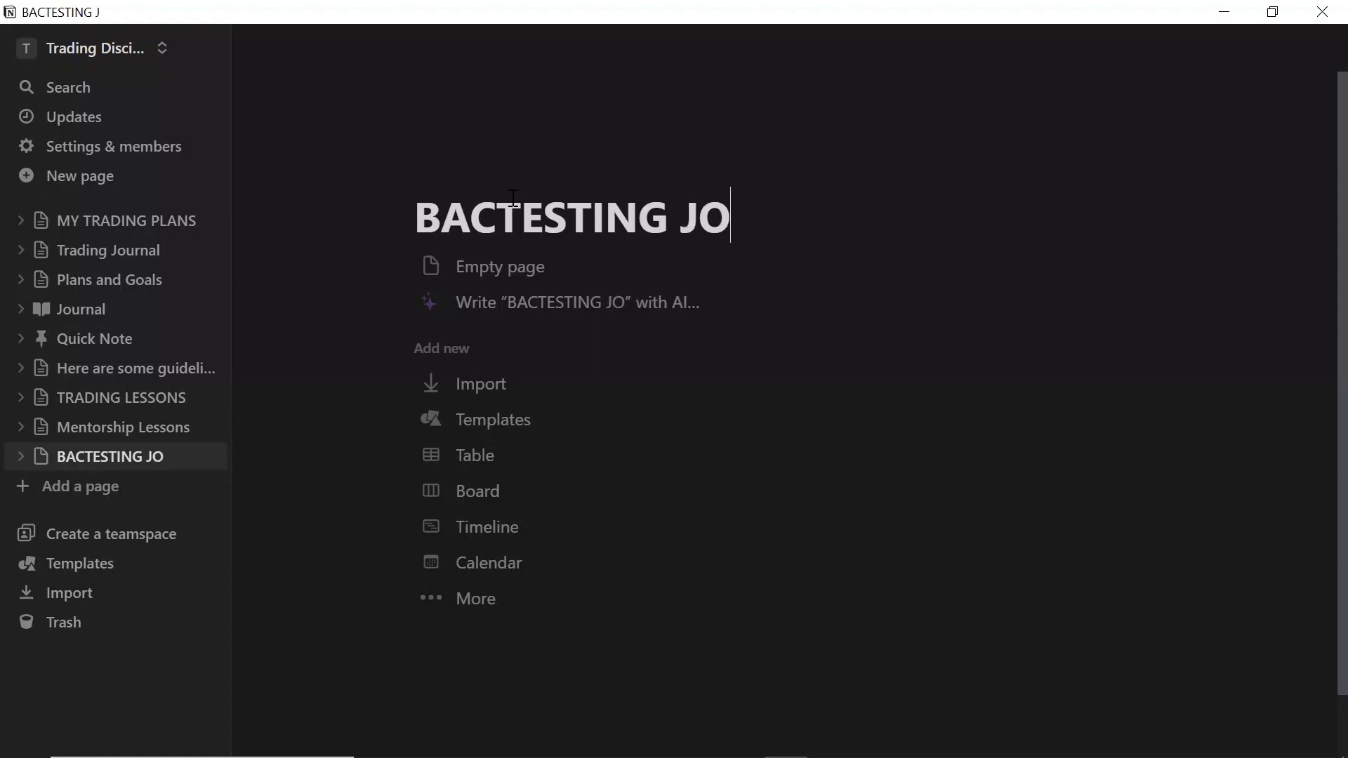
text(URNAL)
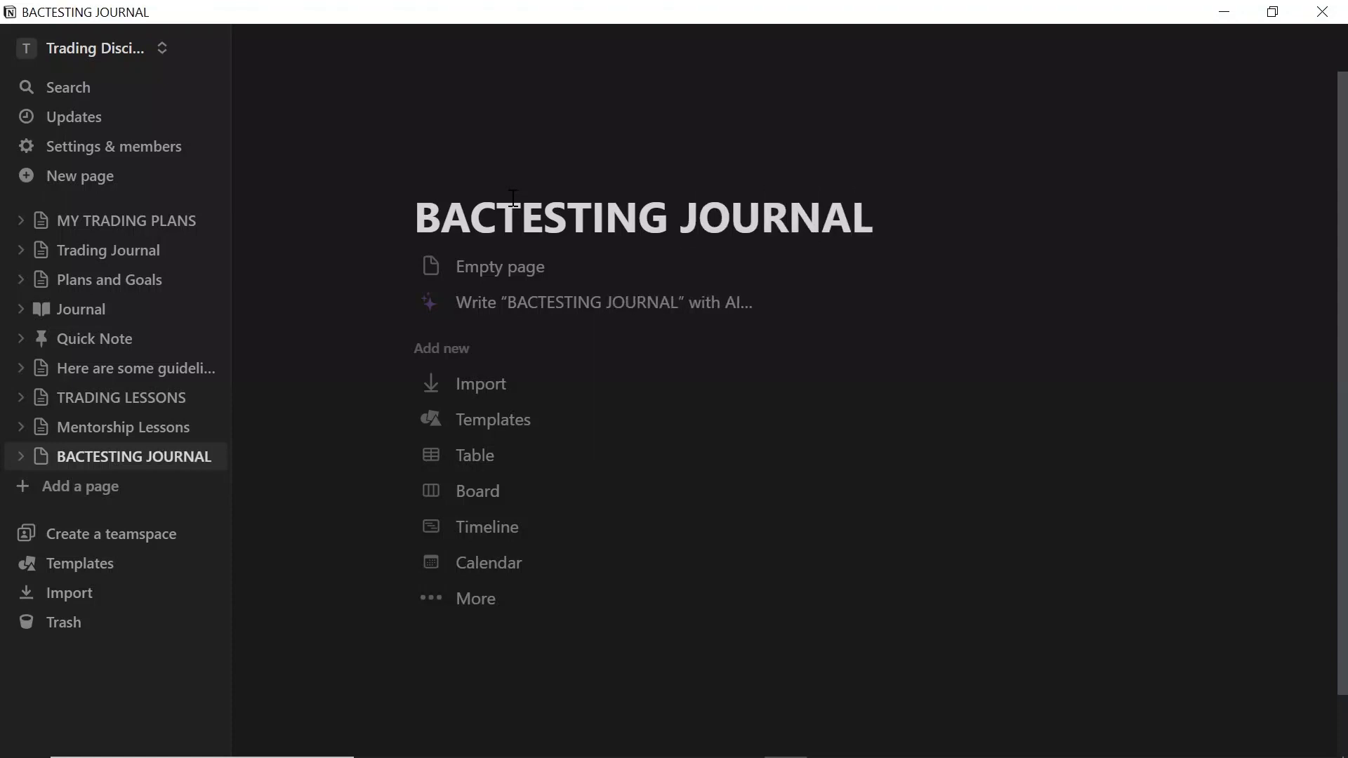
click(512, 199)
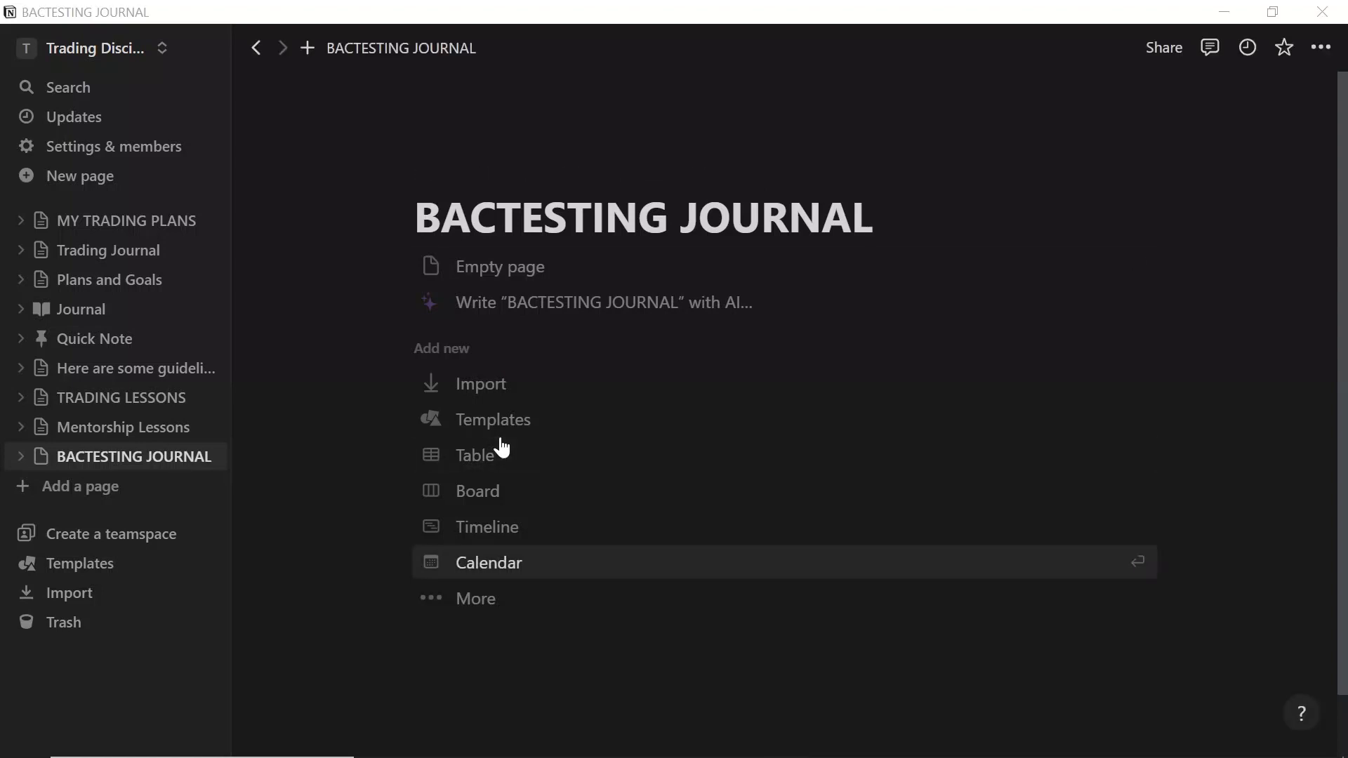
text(K)
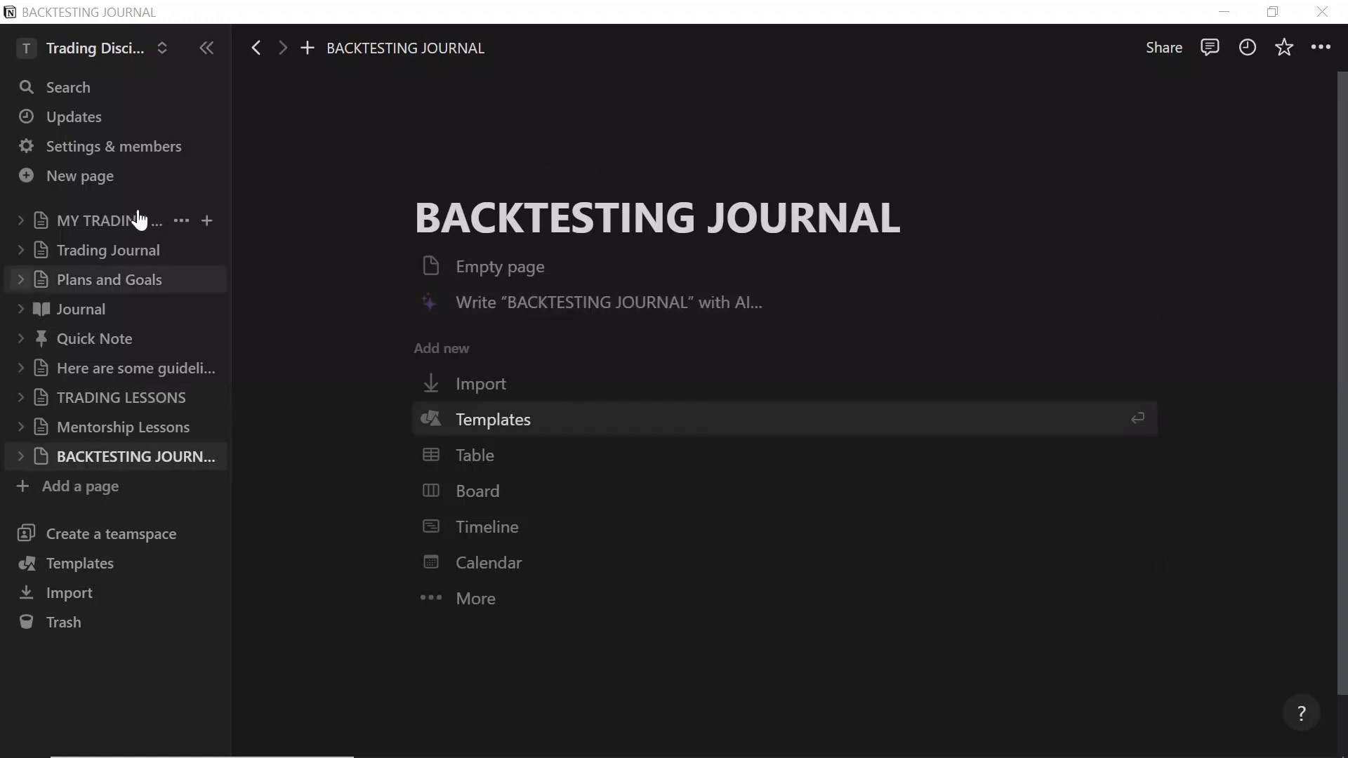
Check the existing Trading Journal page, return to the new BACKTESTING JOURNAL page and retitle it MY TRADING JOURNAL
click(129, 257)
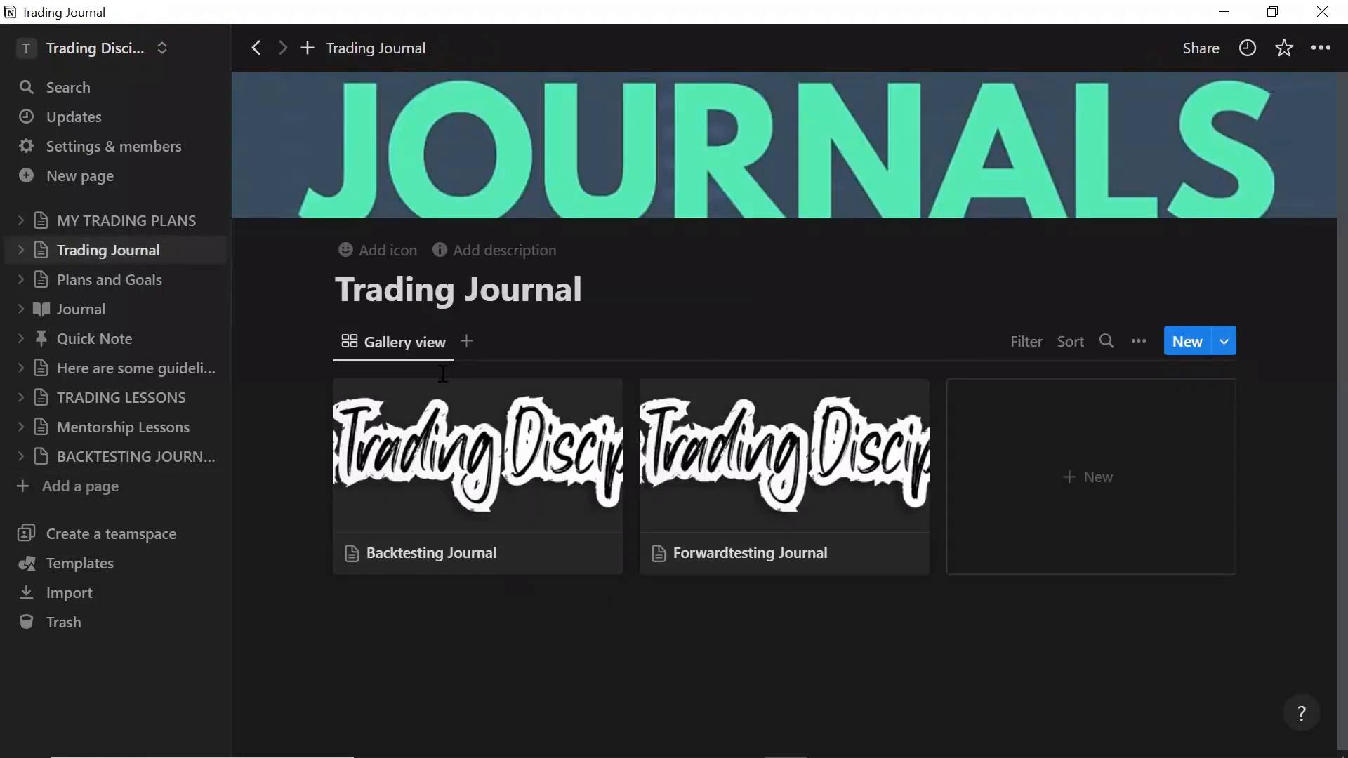
click(68, 464)
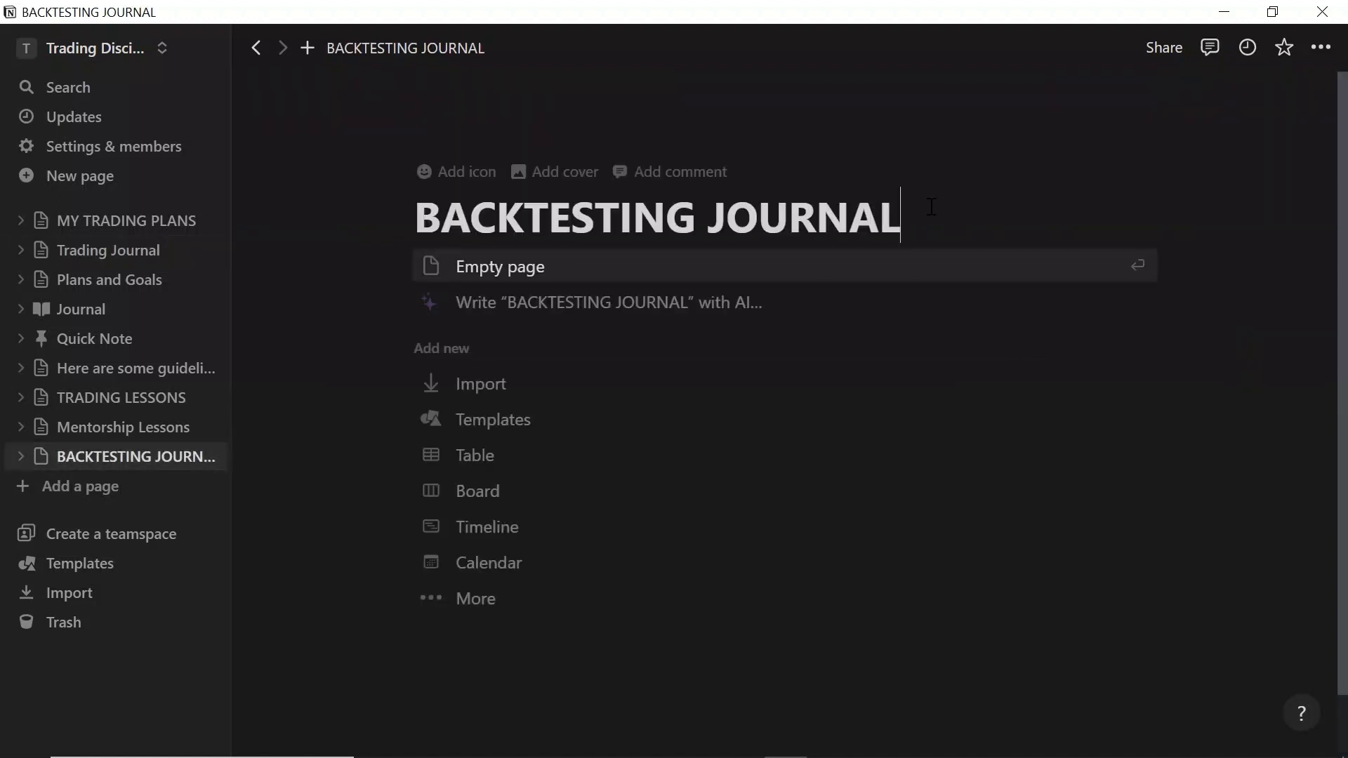
drag(693, 214, 400, 240)
text(TRA)
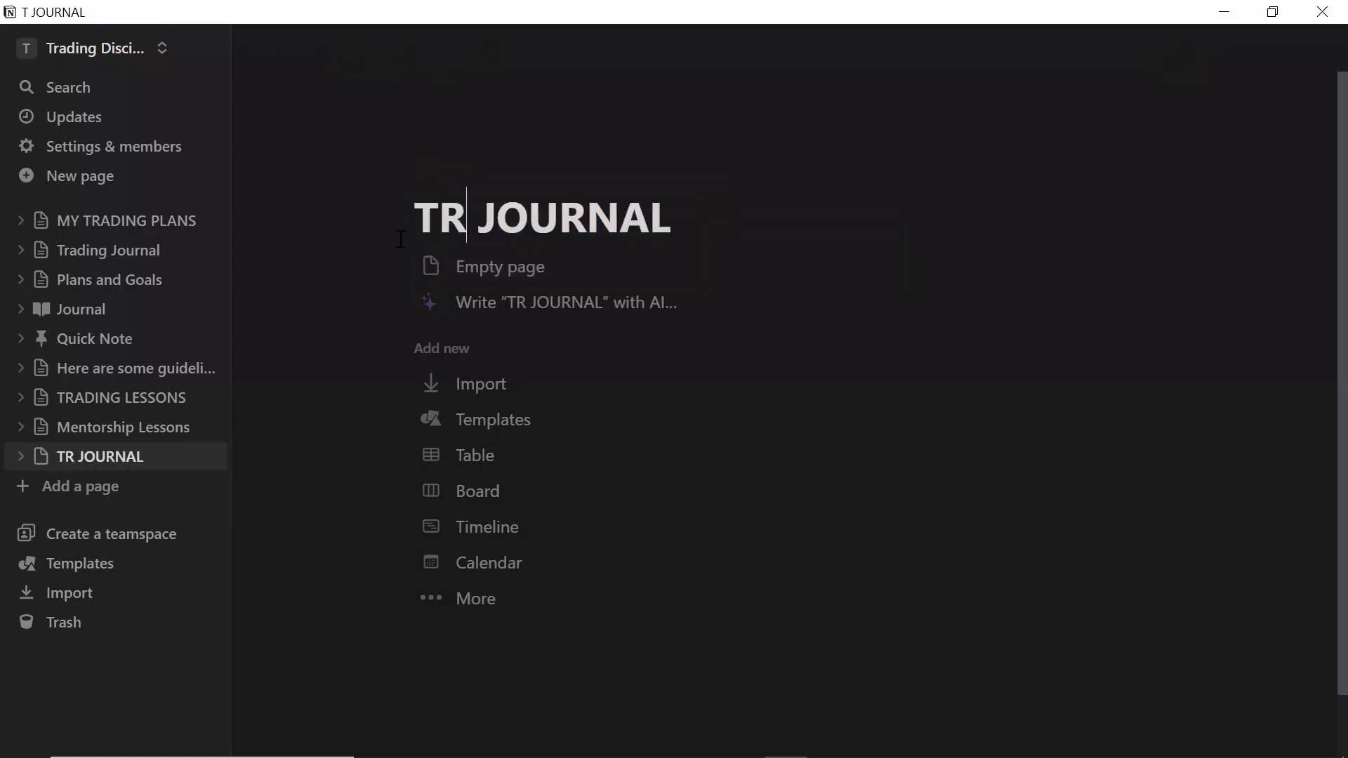
text(DING)
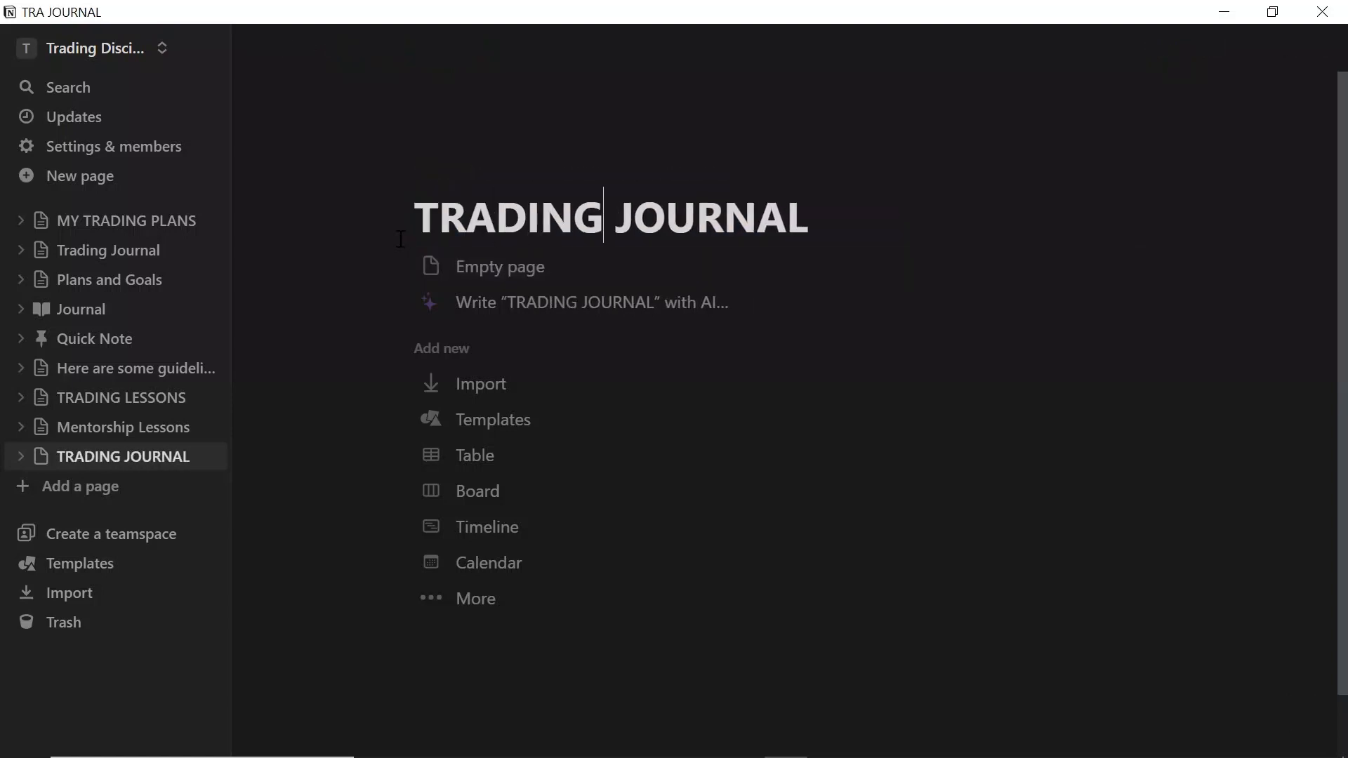
click(425, 215)
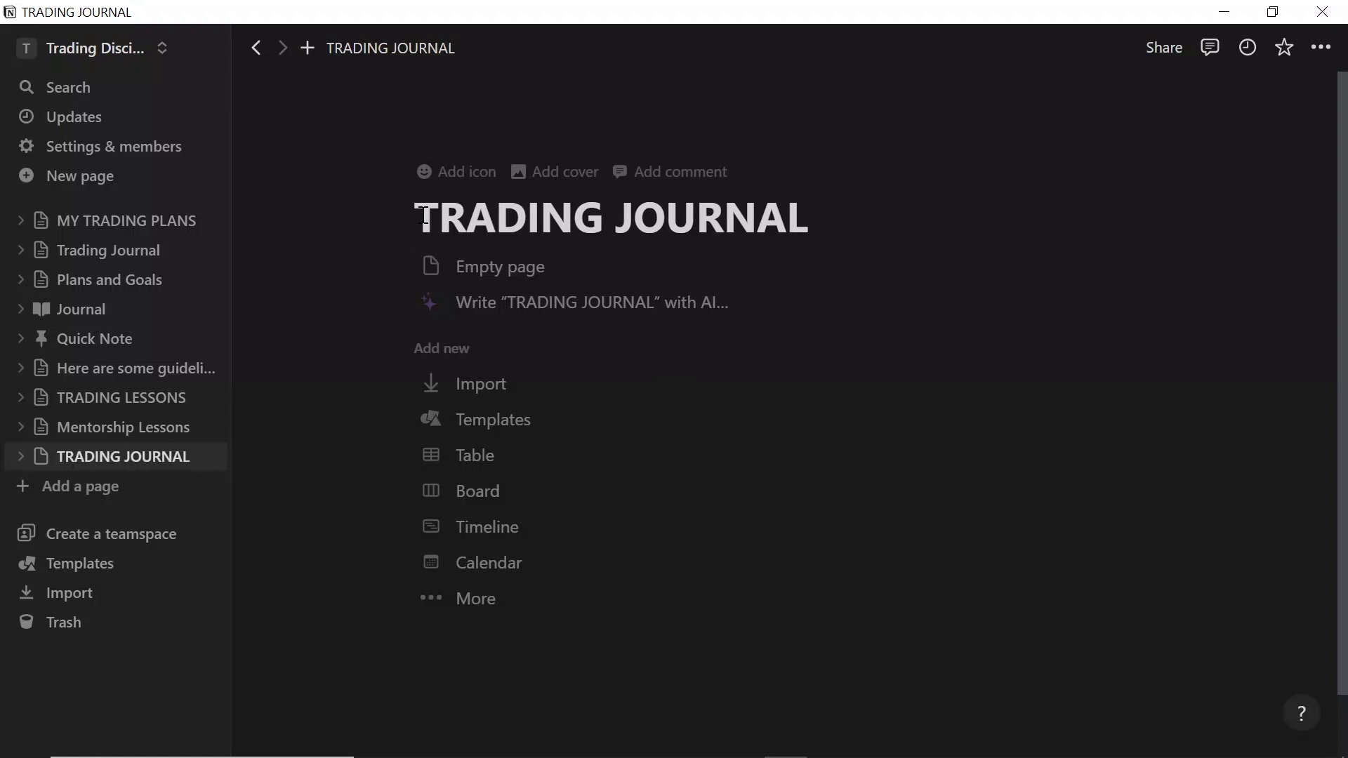
text(MY)
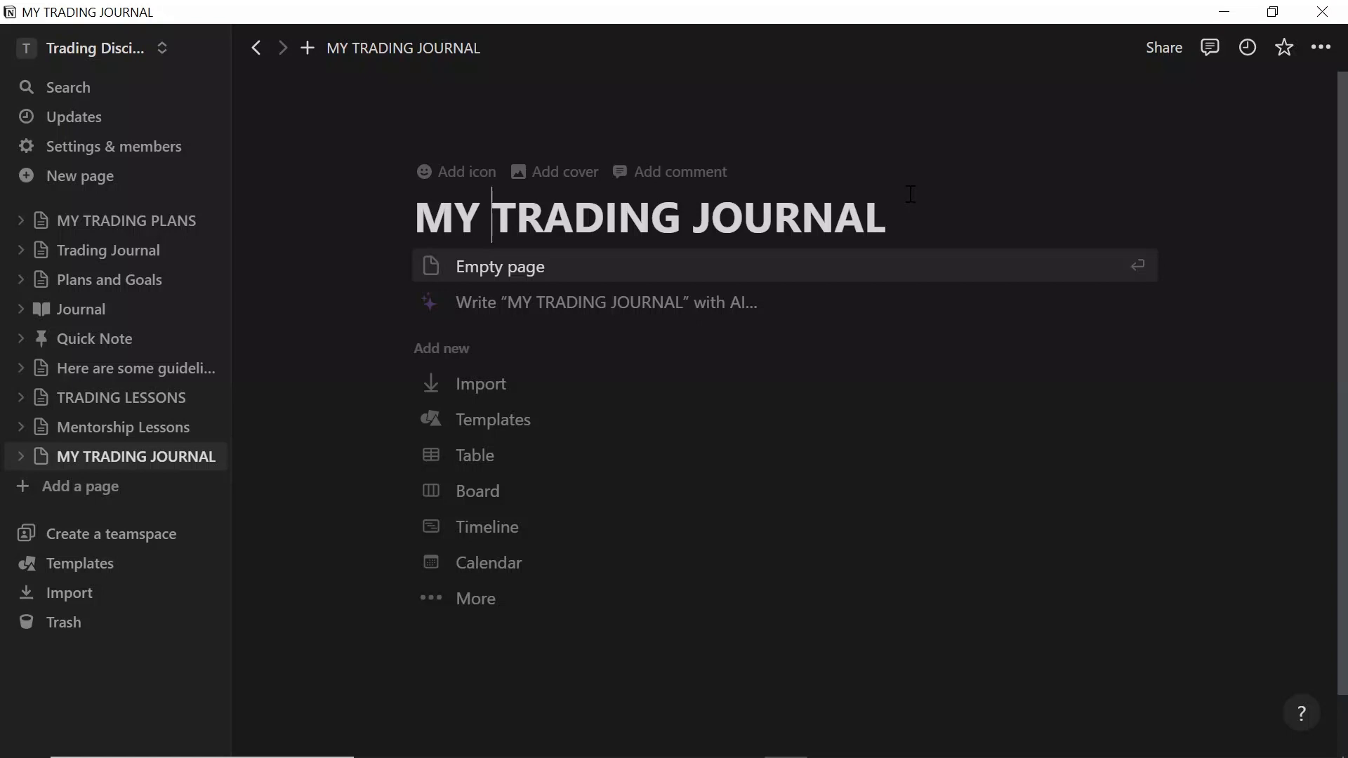
click(907, 236)
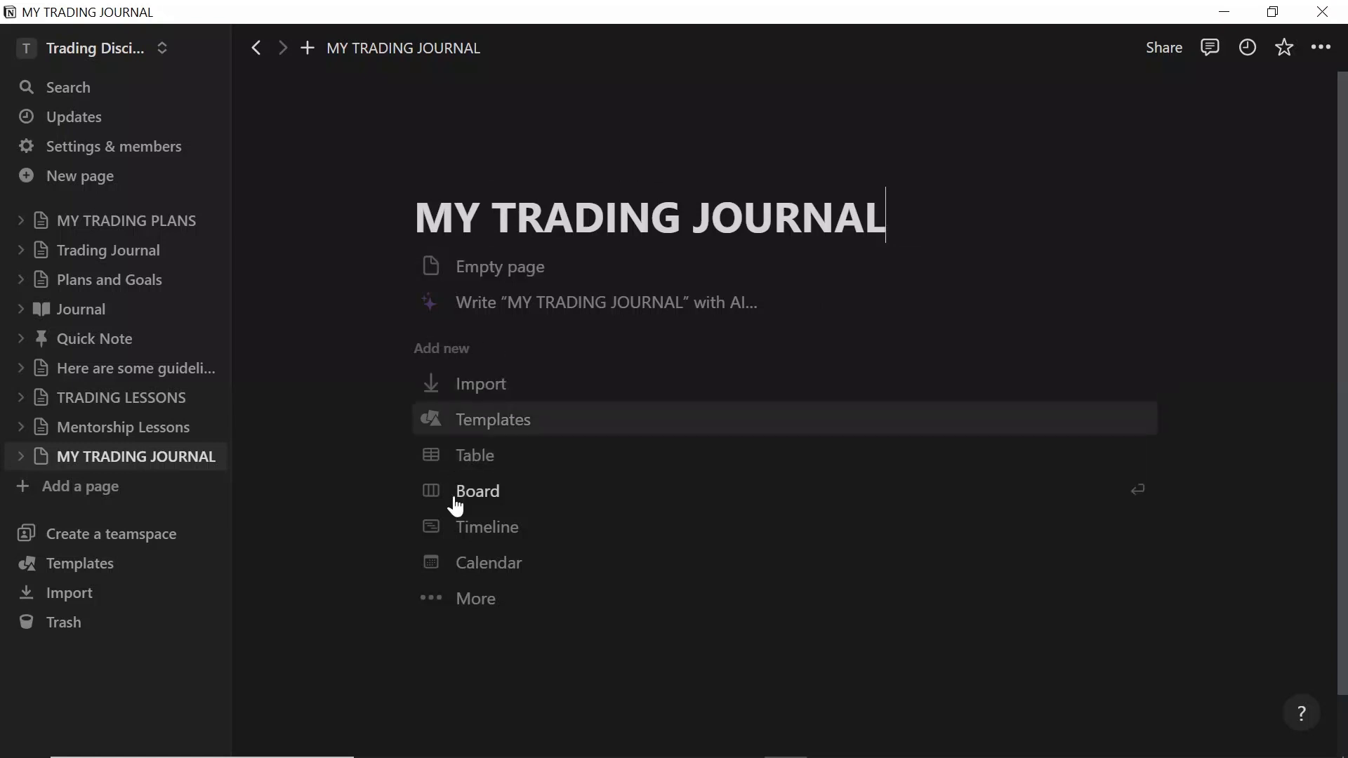
Turn the empty MY TRADING JOURNAL page into a Gallery view based on a new database
scroll(455, 504, down, 1)
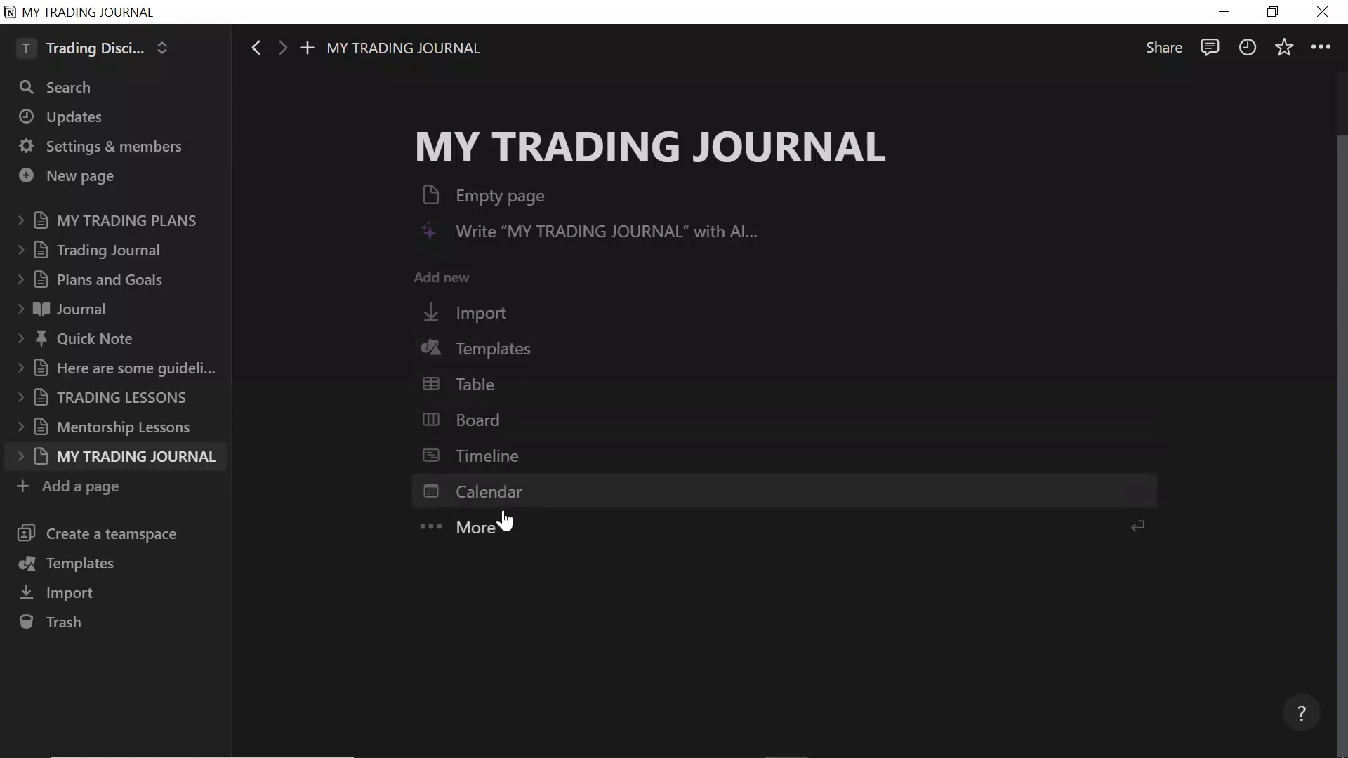
click(462, 534)
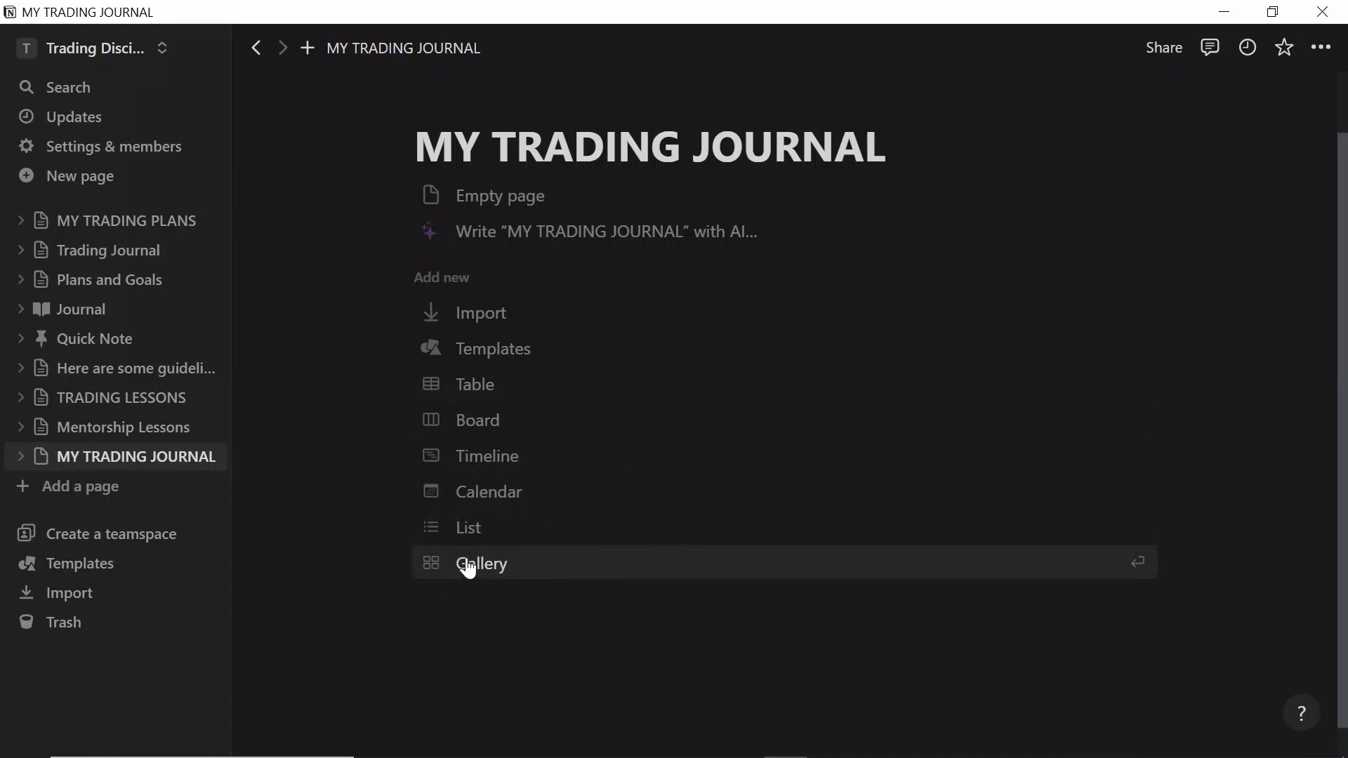
click(469, 569)
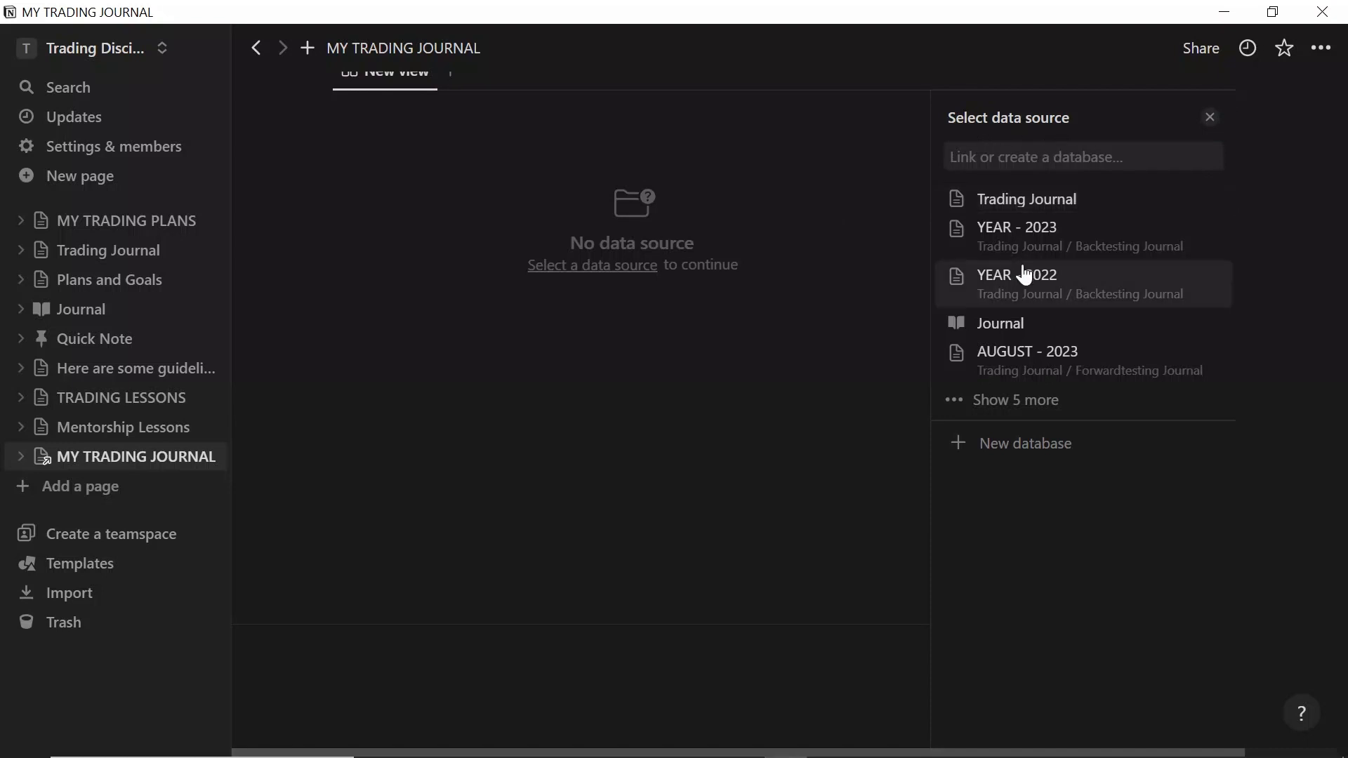
click(1028, 444)
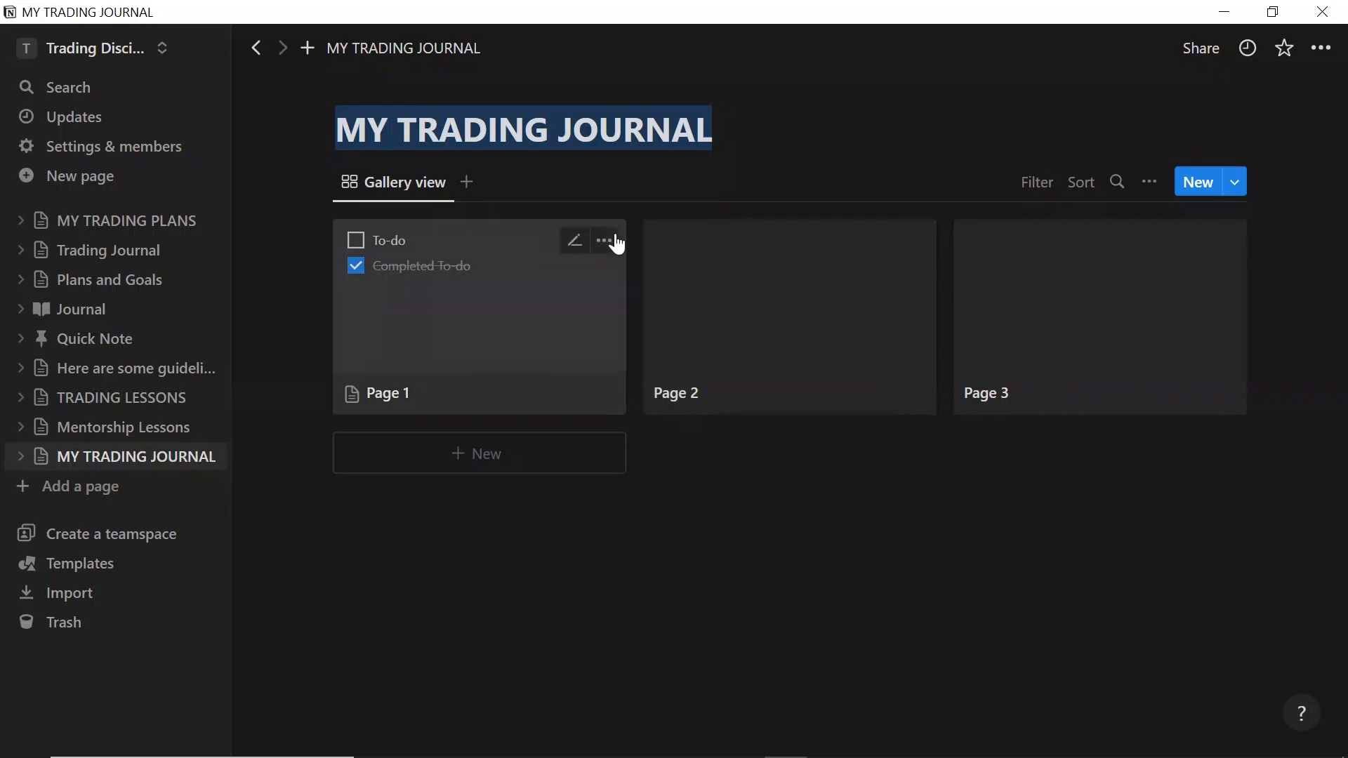
Delete the Page 1 and Page 2 cards from the gallery
click(611, 240)
click(686, 322)
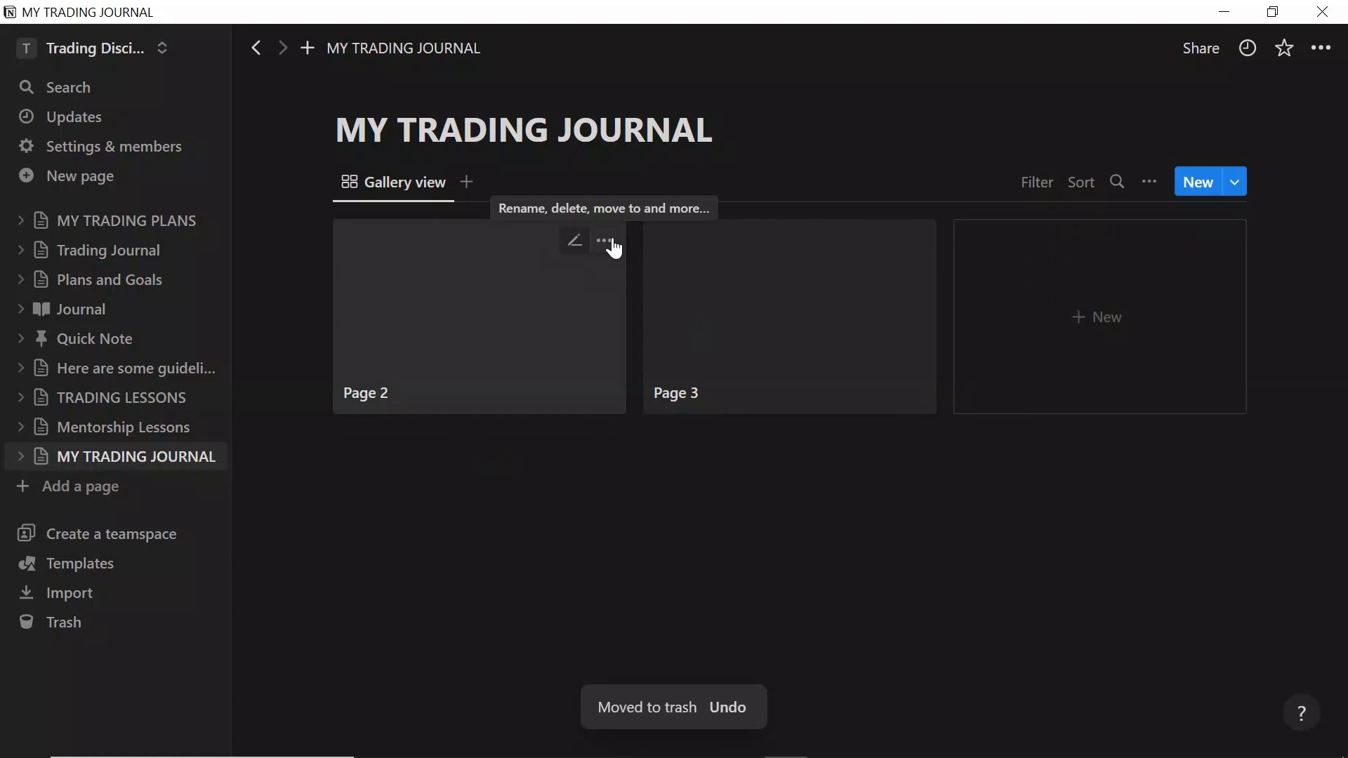
click(605, 241)
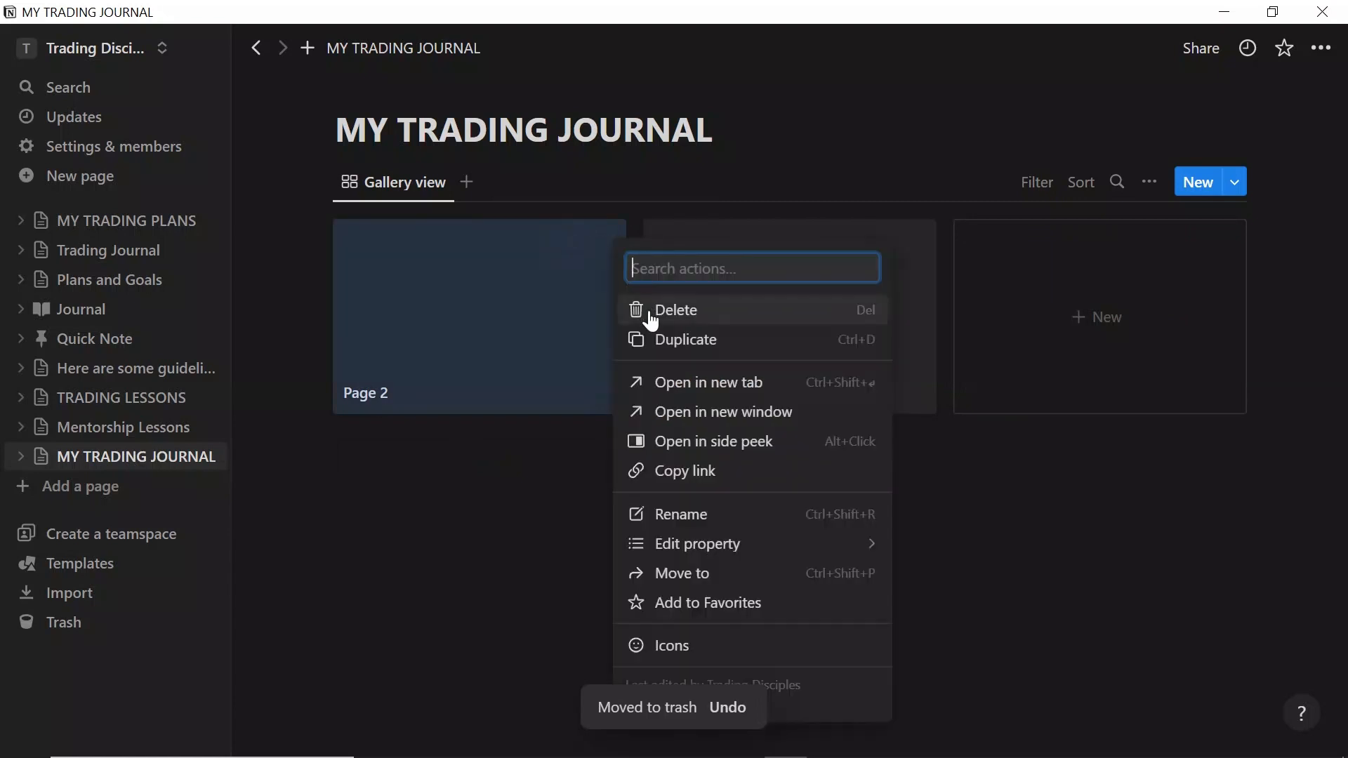
click(652, 319)
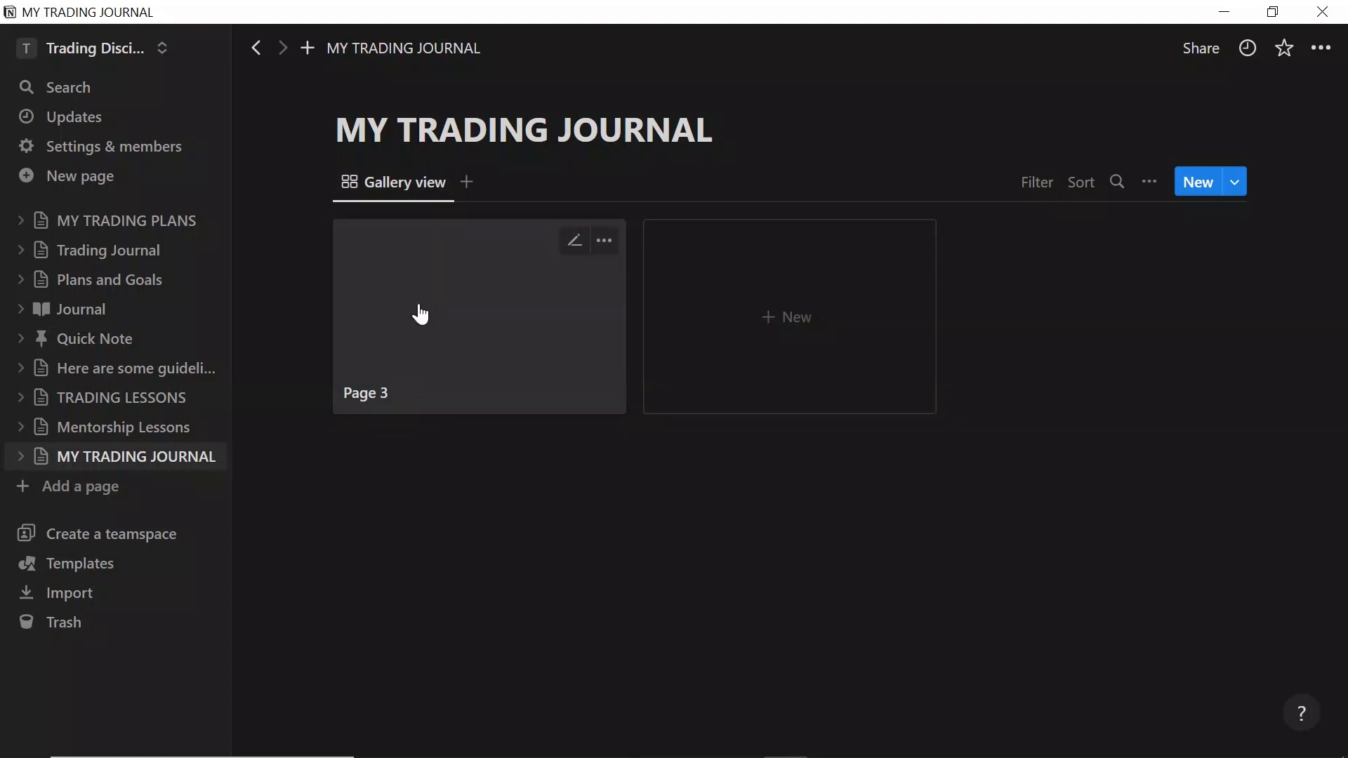
Open the gallery's Page 3 card as a full page
click(386, 391)
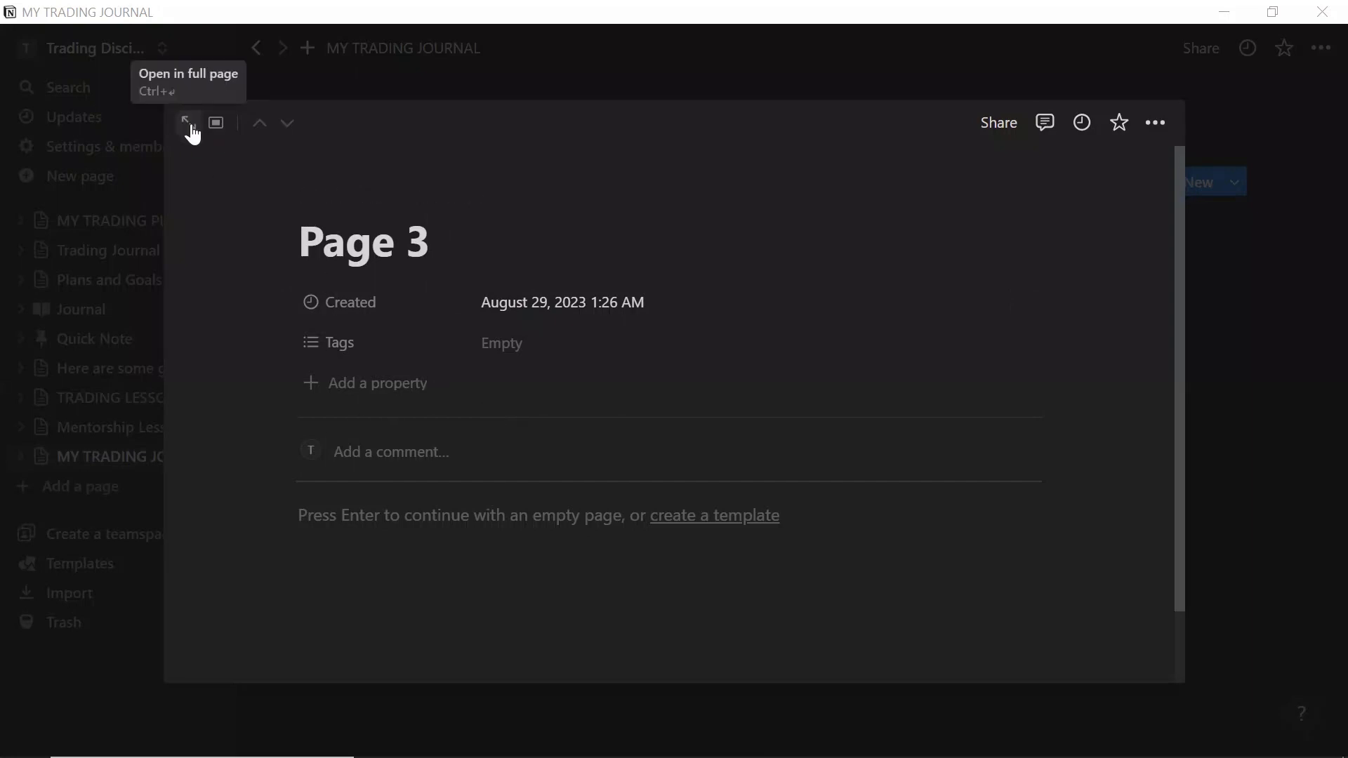
click(190, 125)
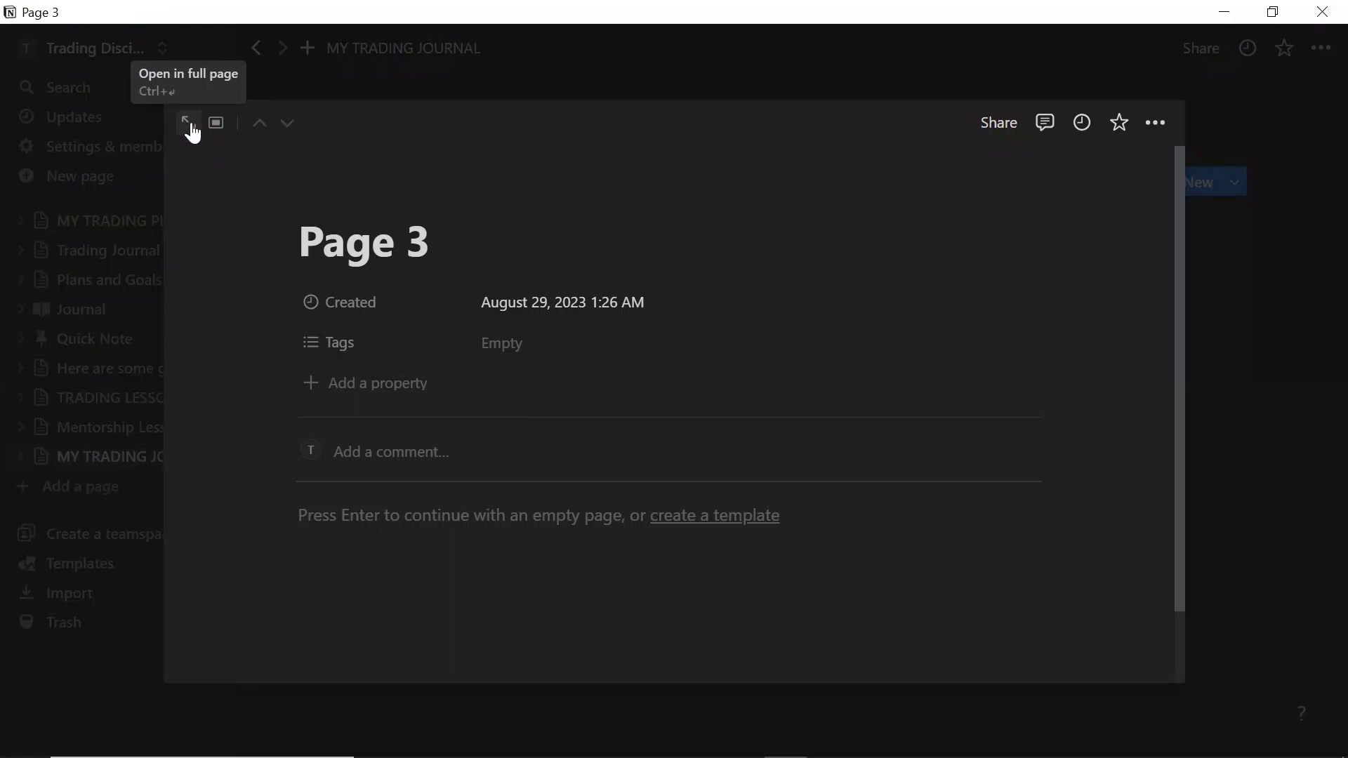
click(189, 127)
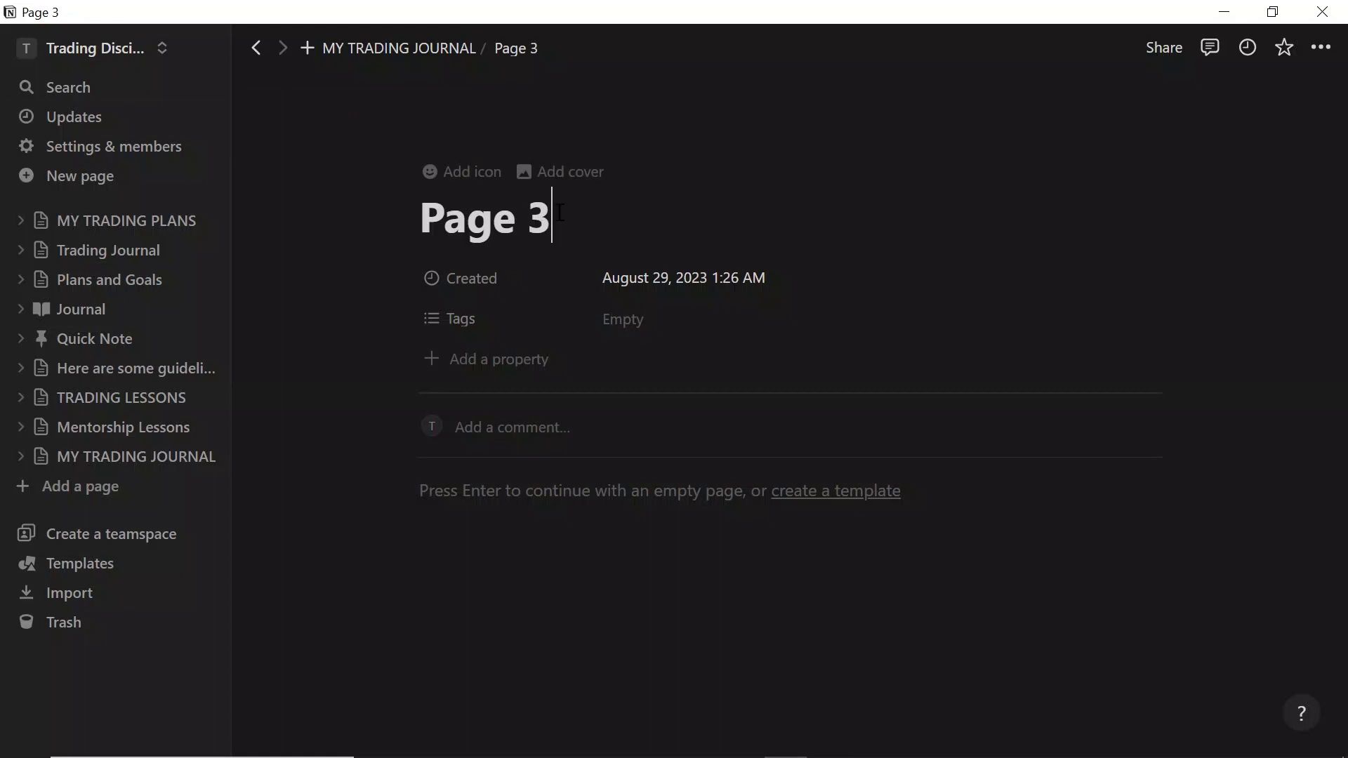
Replace the Page 3 title with BACKTESTING JOURNAL
key(BackSpace)
key(BackSpace)
key(BackSpace)
key(BackSpace)
key(BackSpace)
key(BackSpace)
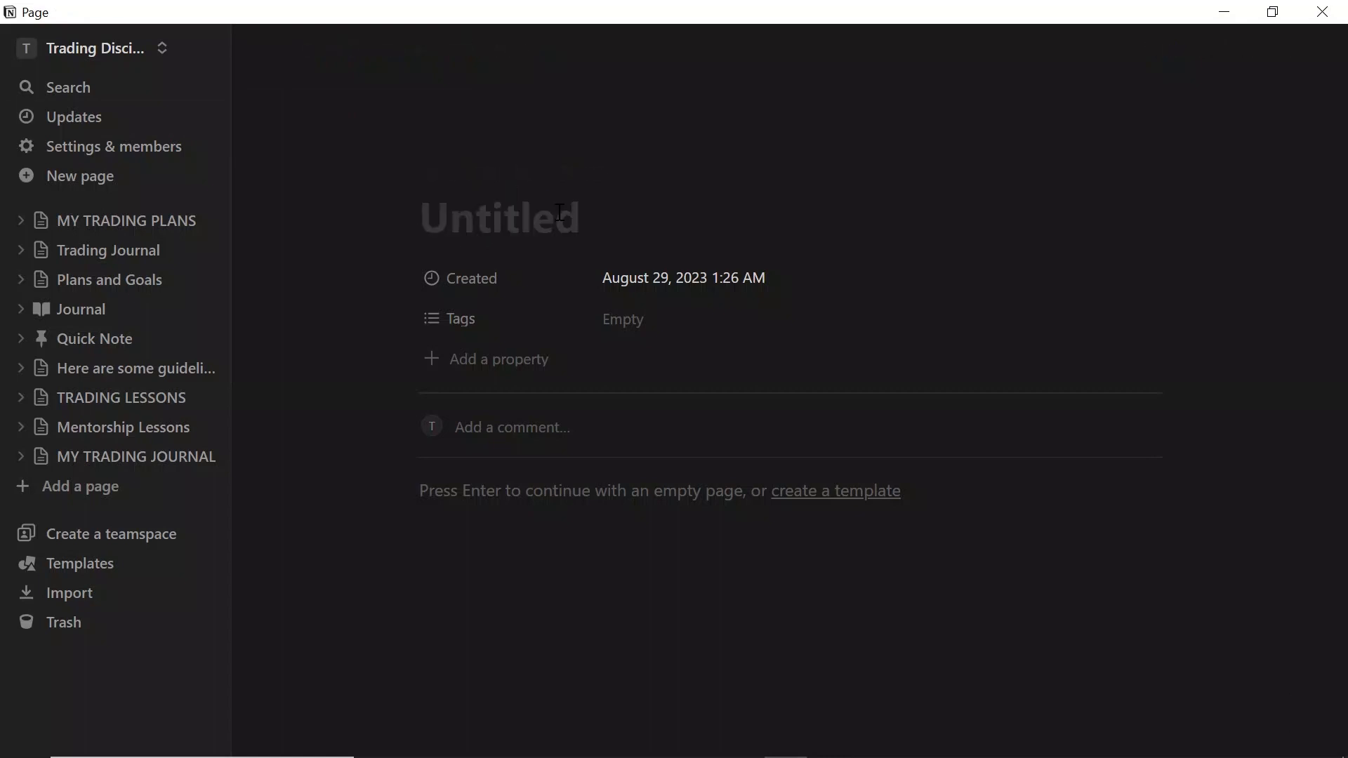
text(BAC)
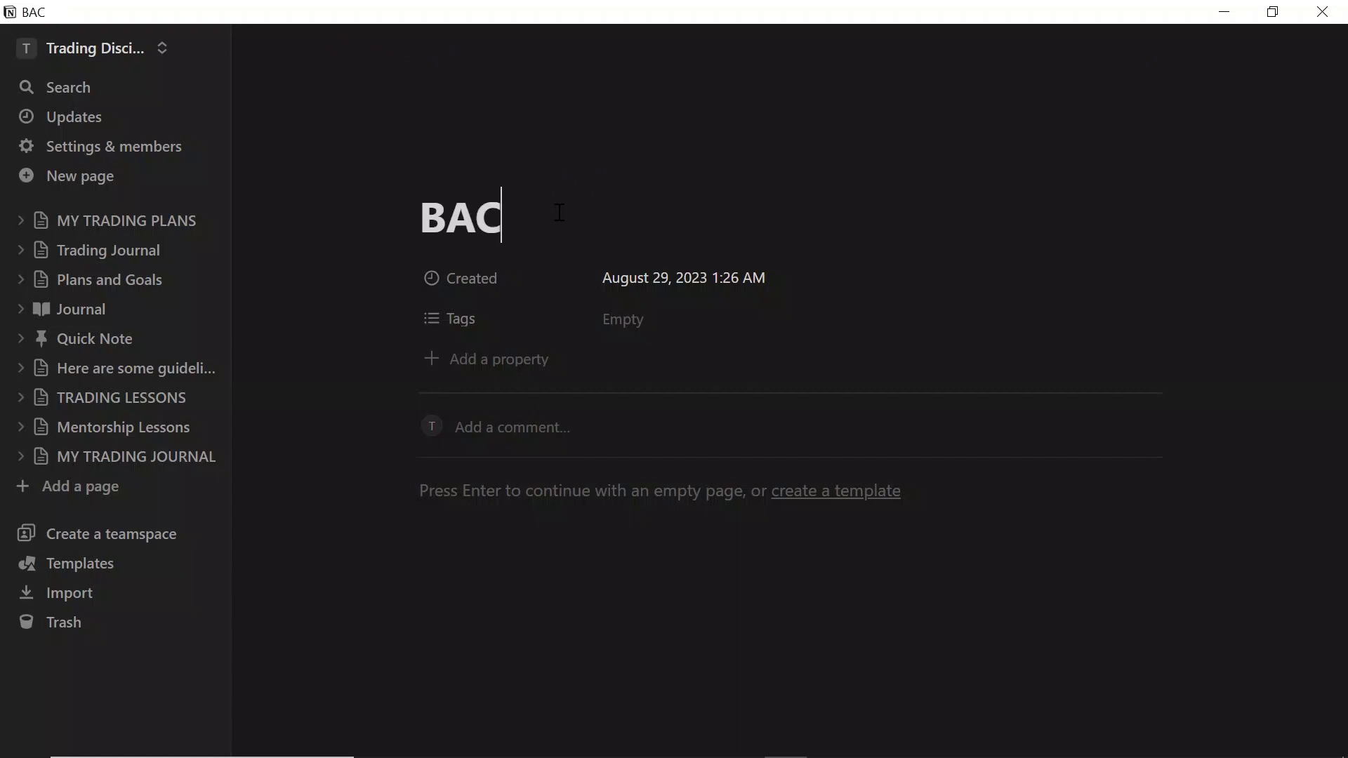
text(KTESTI)
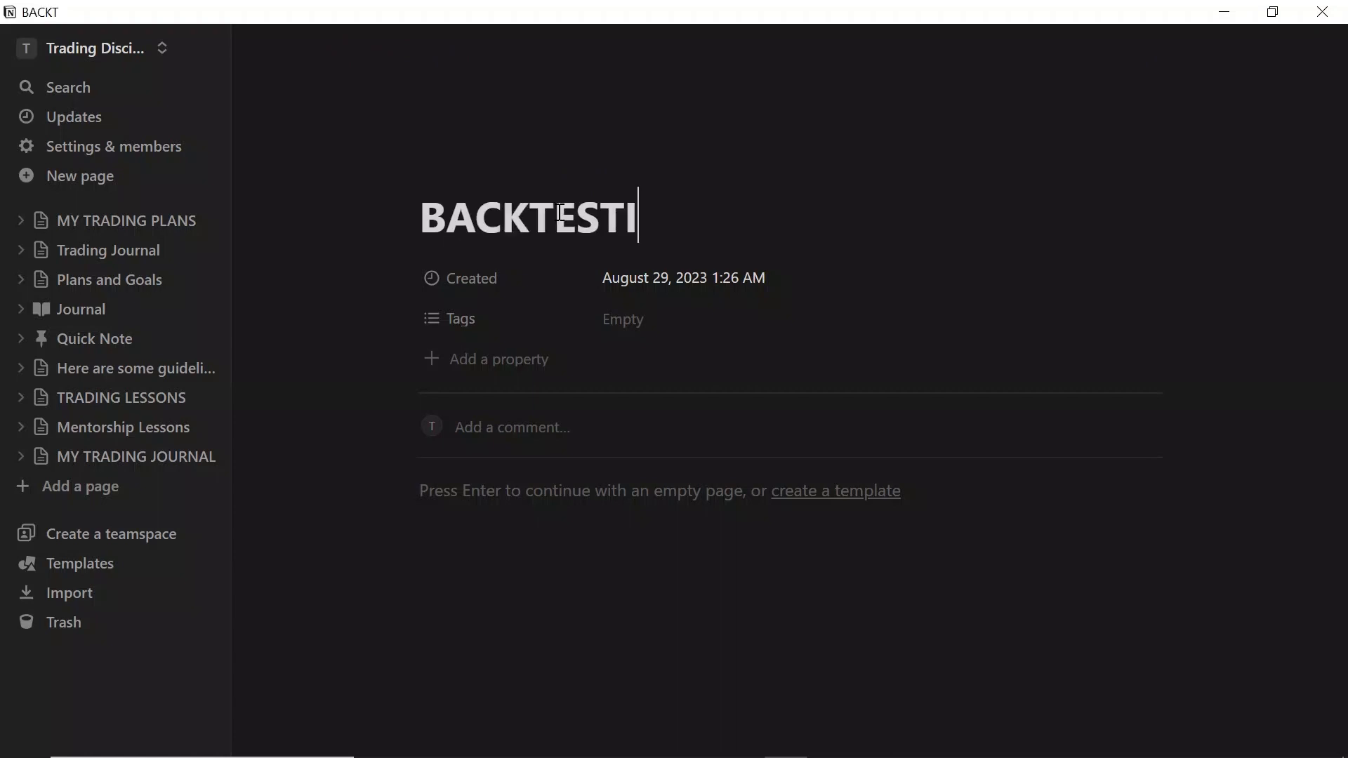
text(NG J)
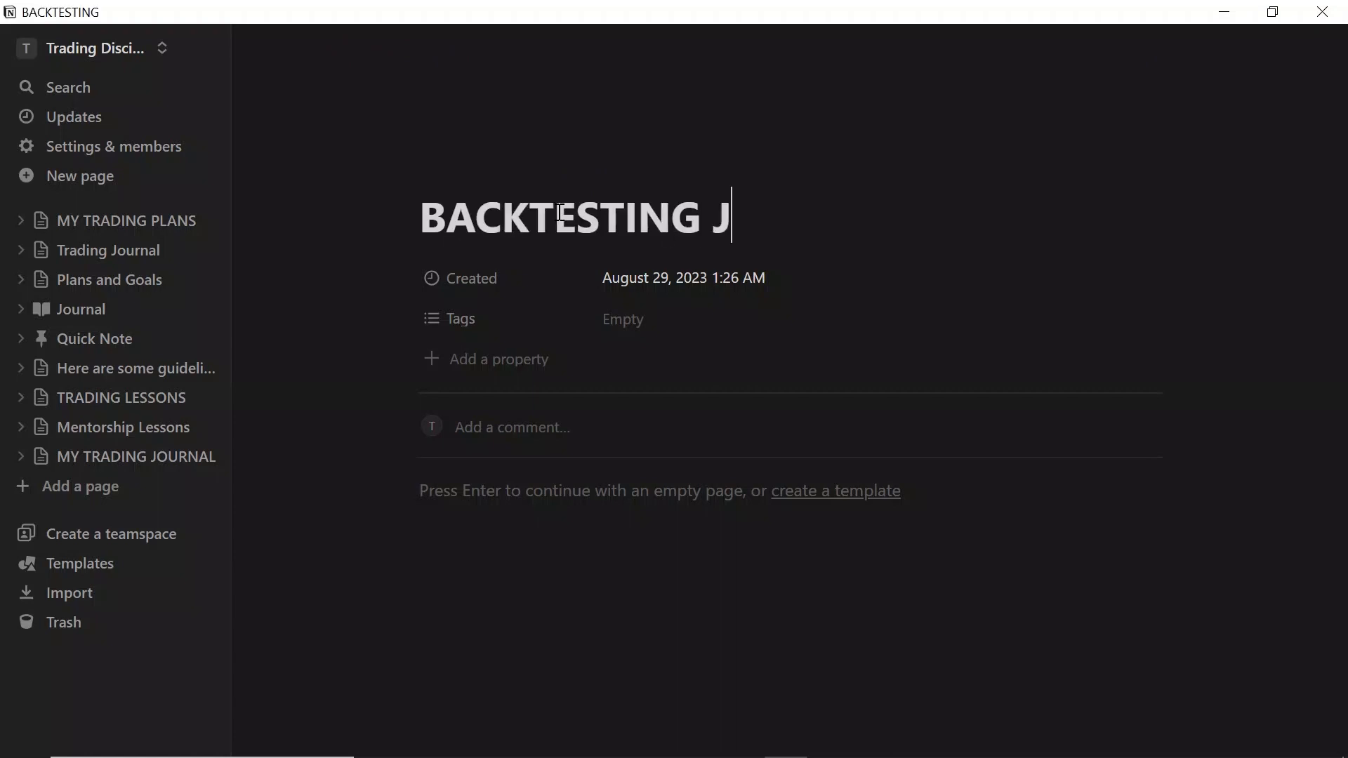
text(OI)
key(BackSpace)
text(U)
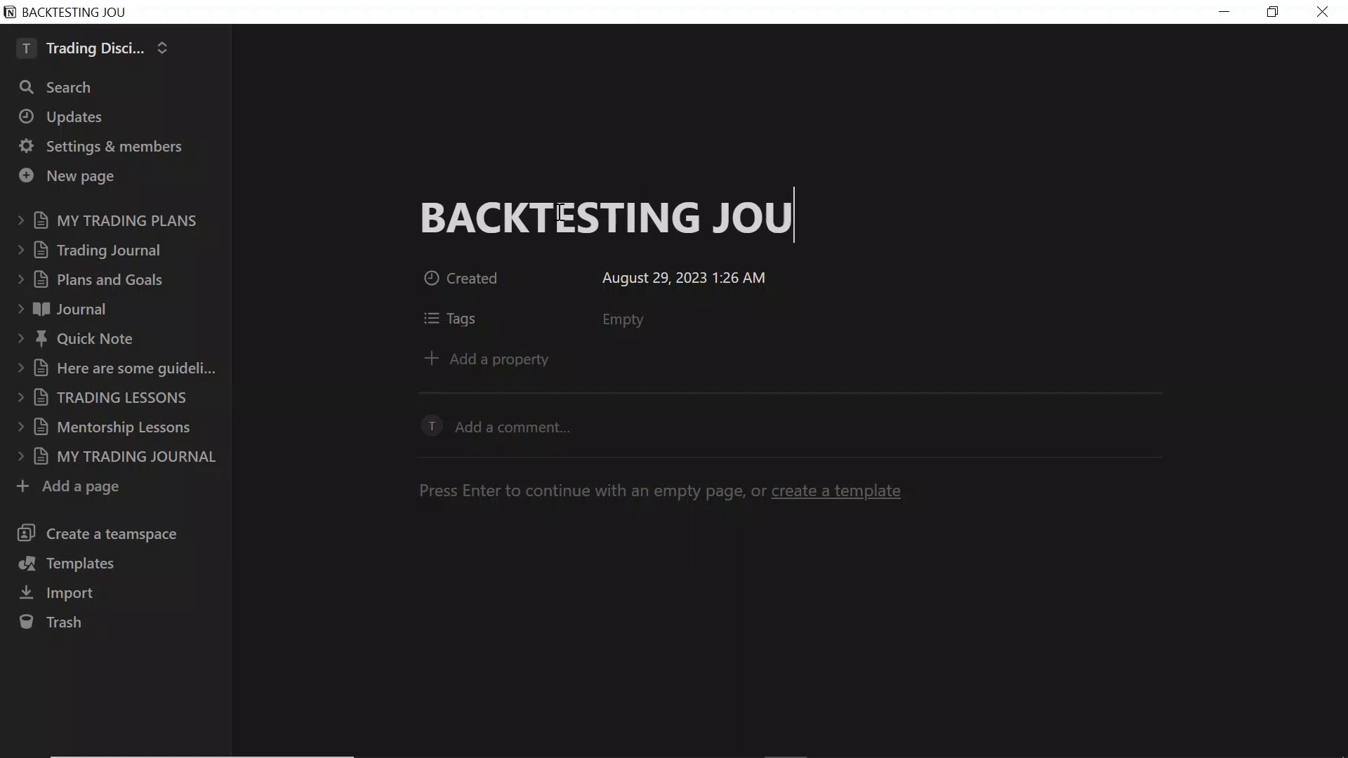
text(RNAL)
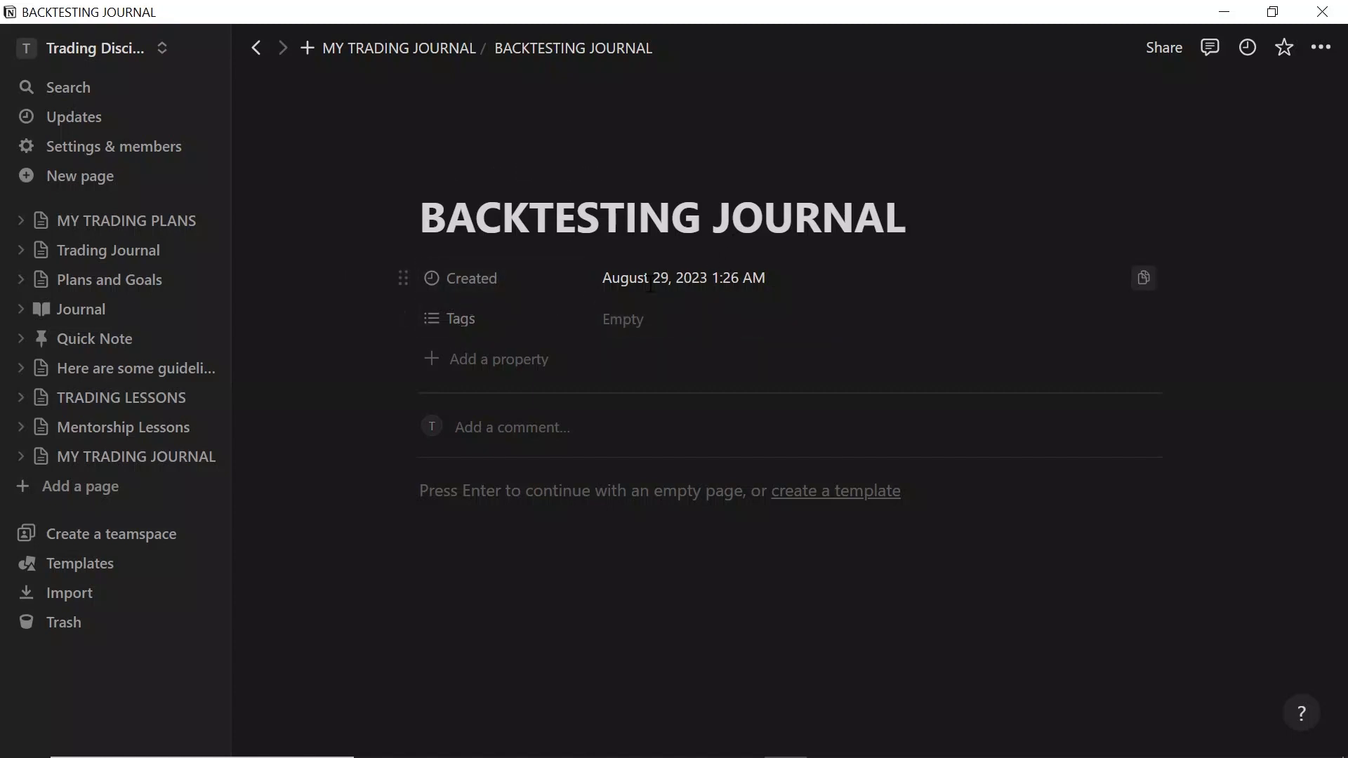
Delete the Created property from the BACKTESTING JOURNAL page and reopen the page in full-page view
click(398, 279)
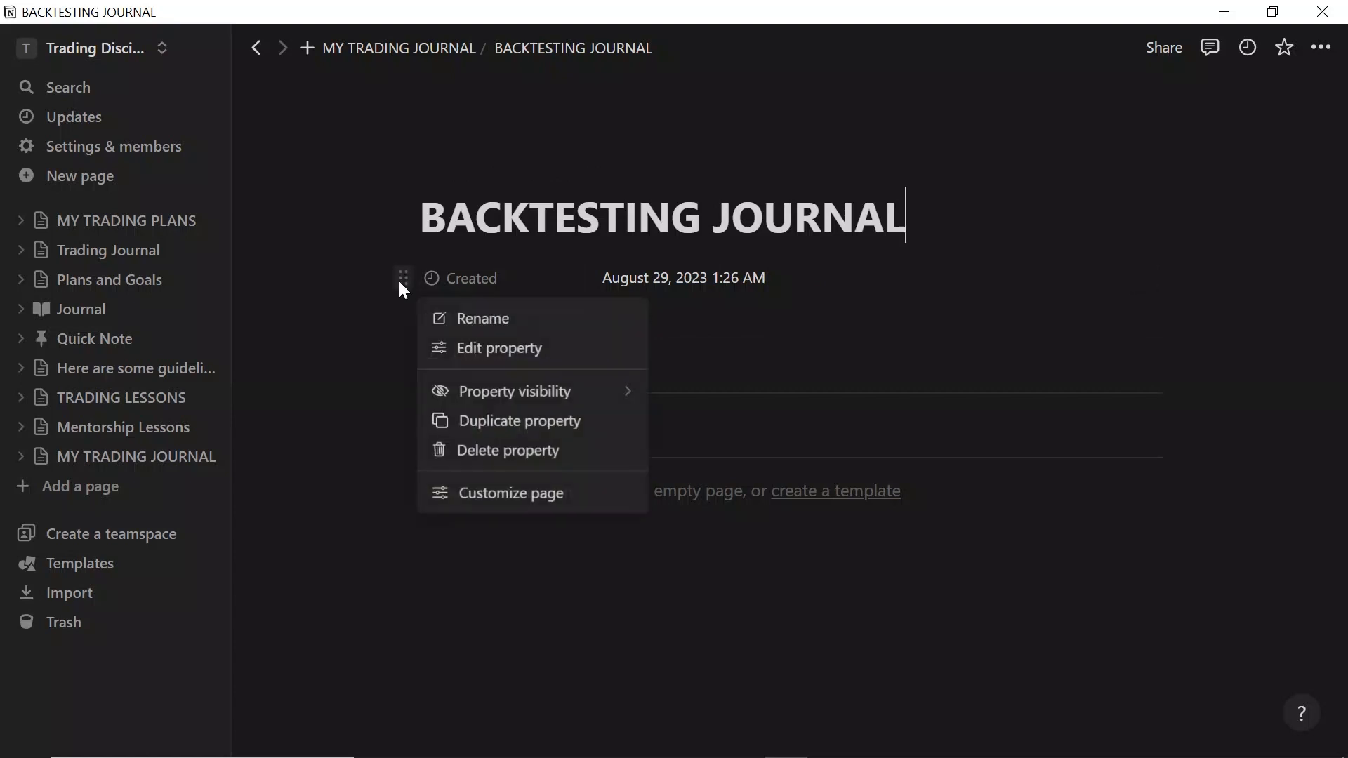
click(530, 283)
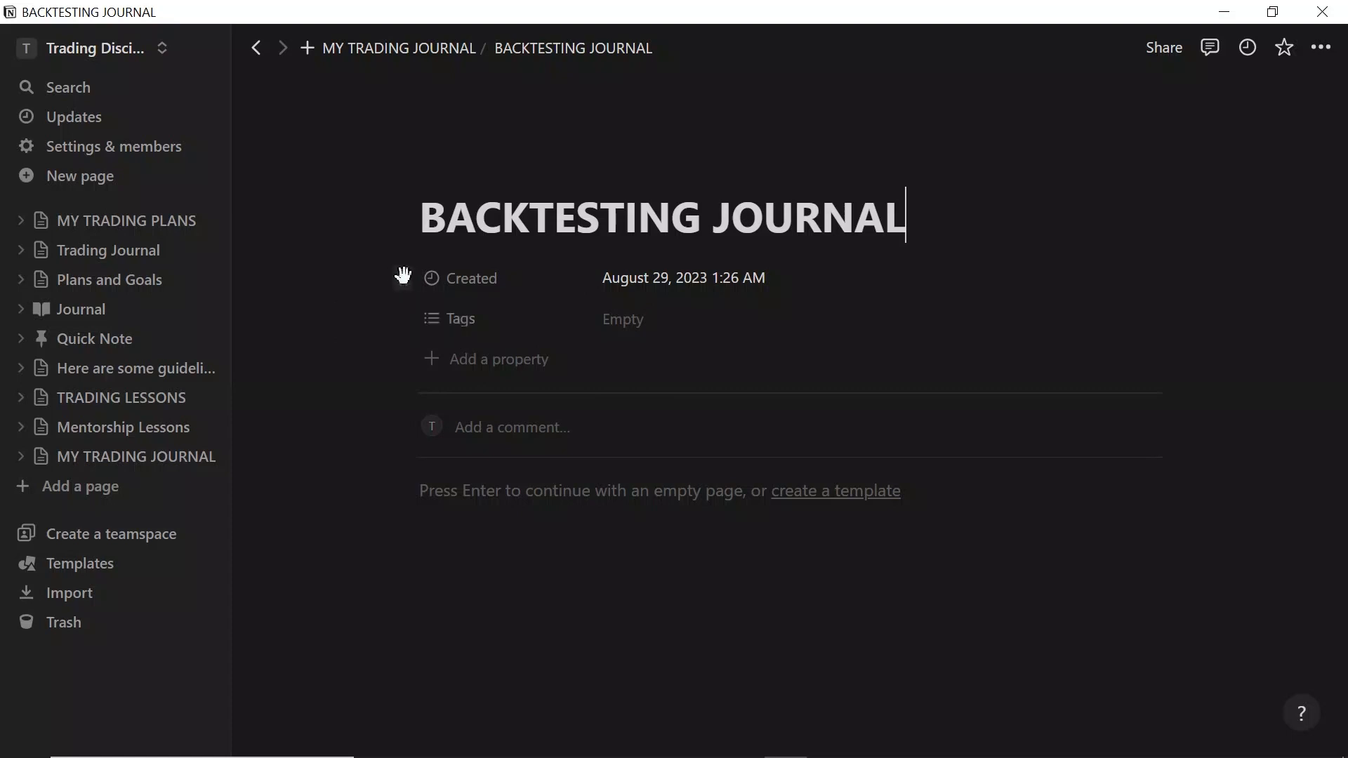
click(404, 276)
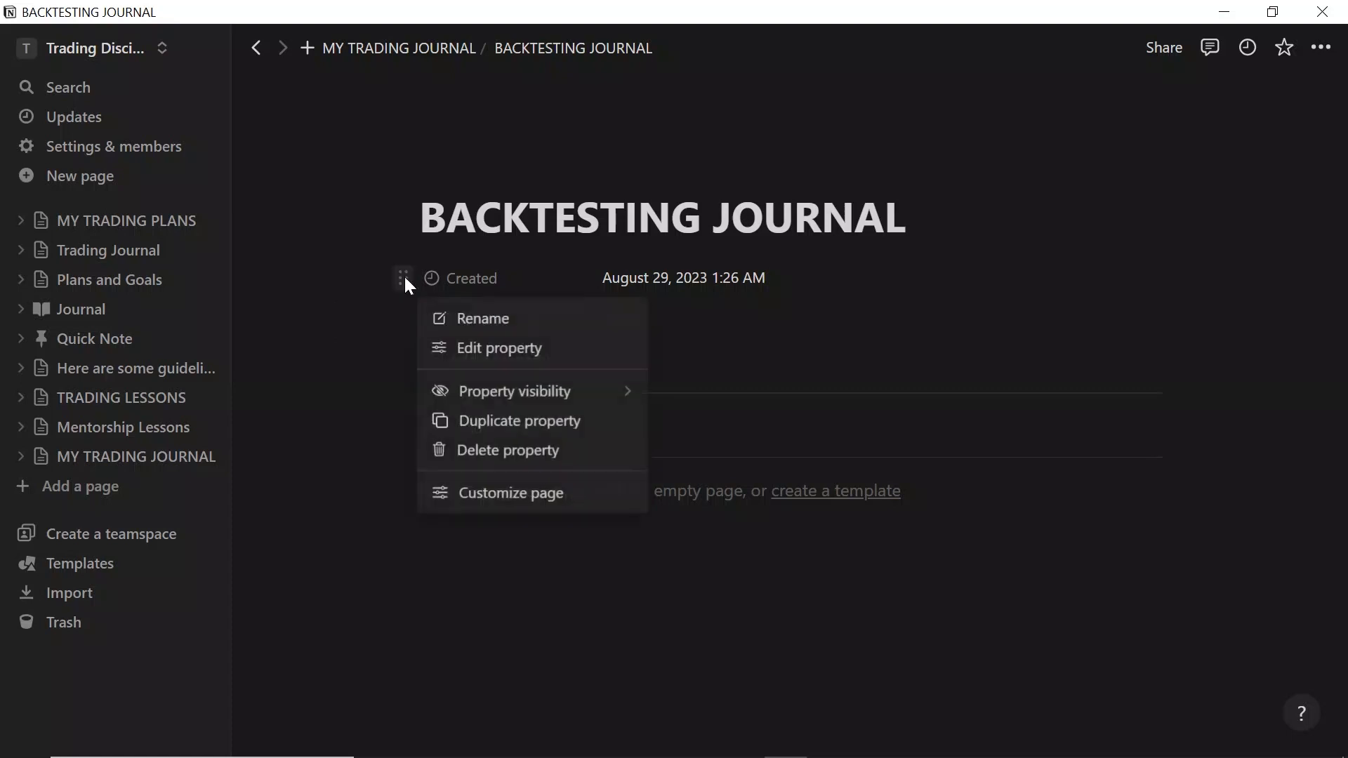
click(489, 453)
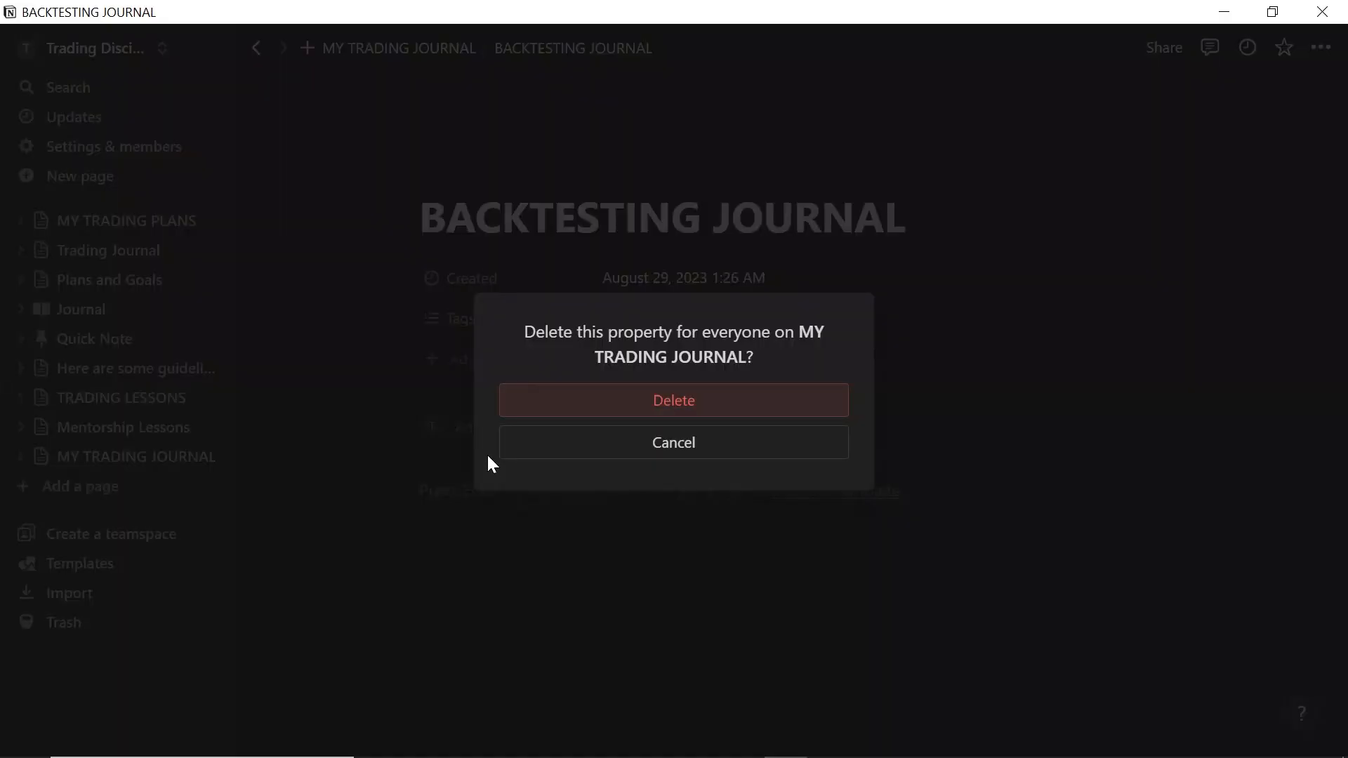
click(621, 418)
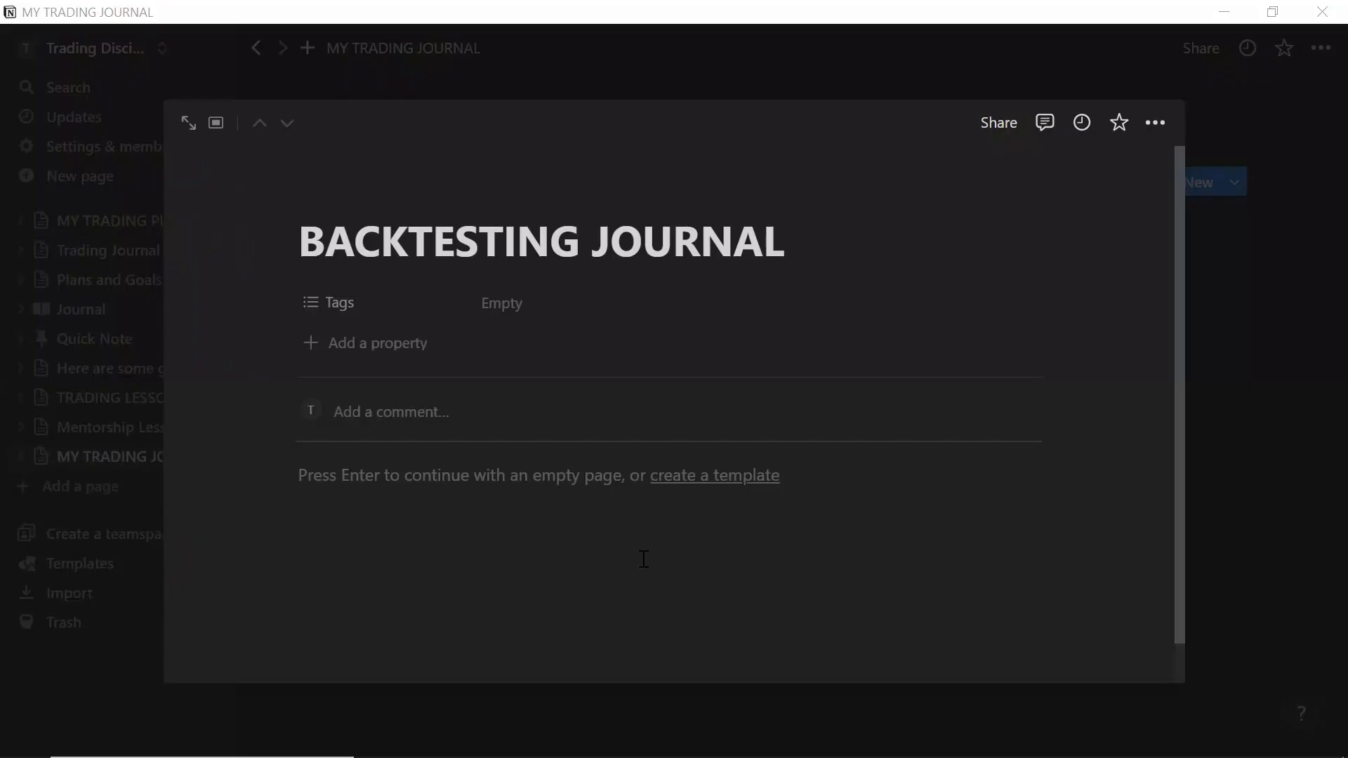
click(172, 122)
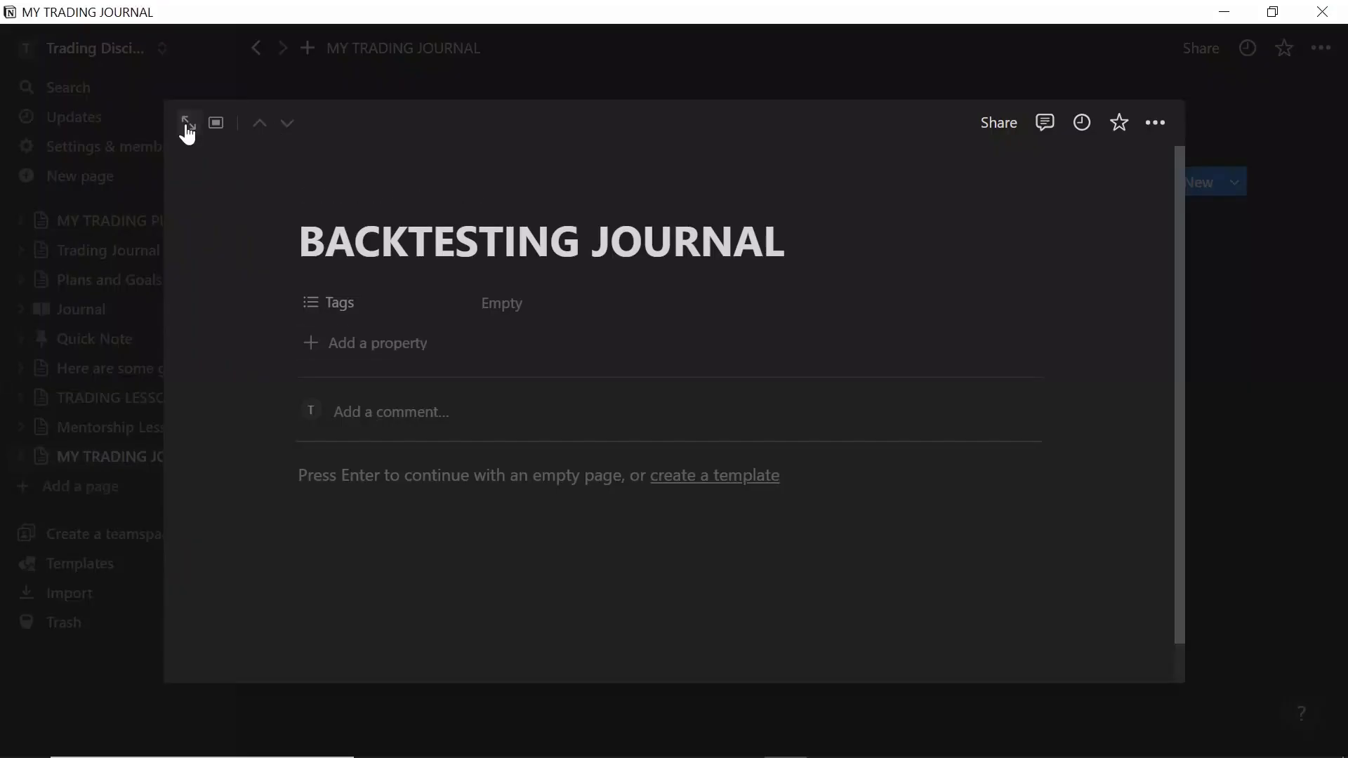
click(187, 124)
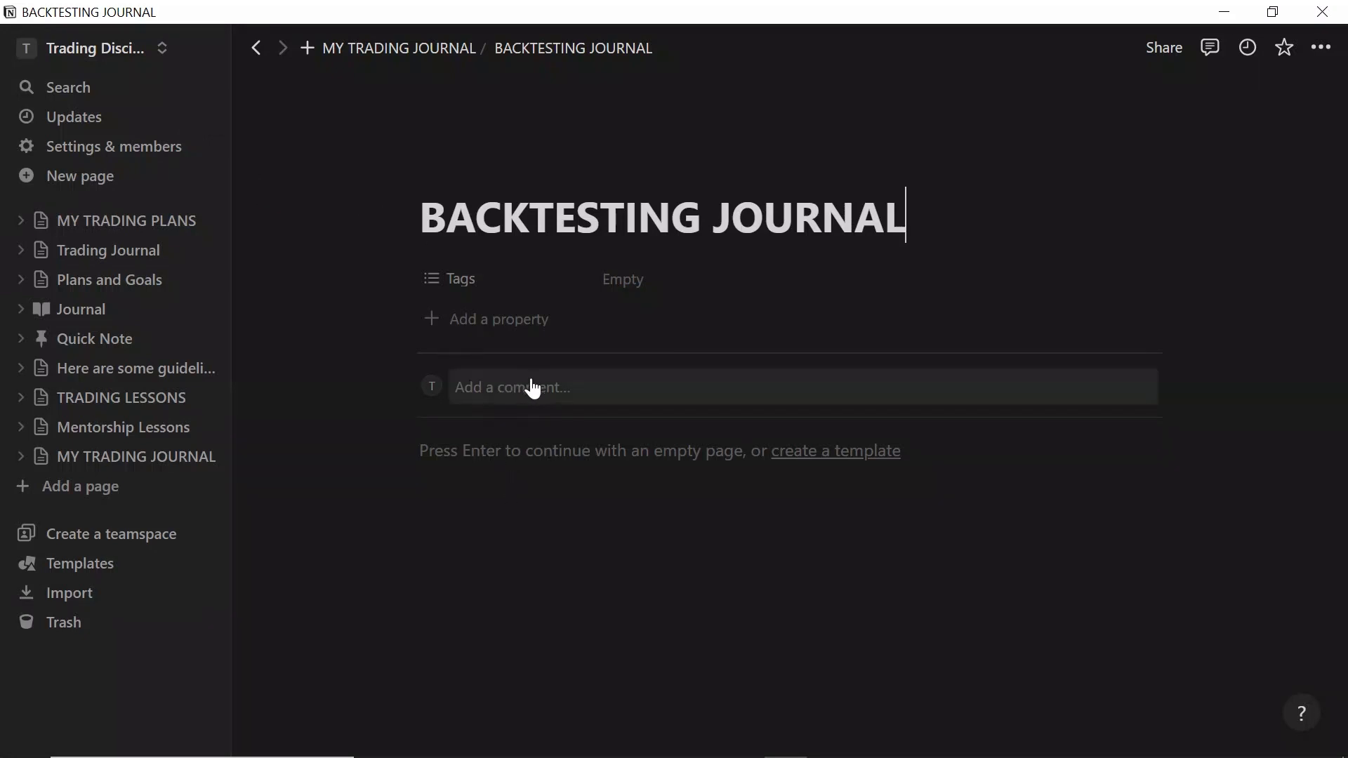
Start the page body with an empty block and look at the available basic block types without inserting one
click(441, 442)
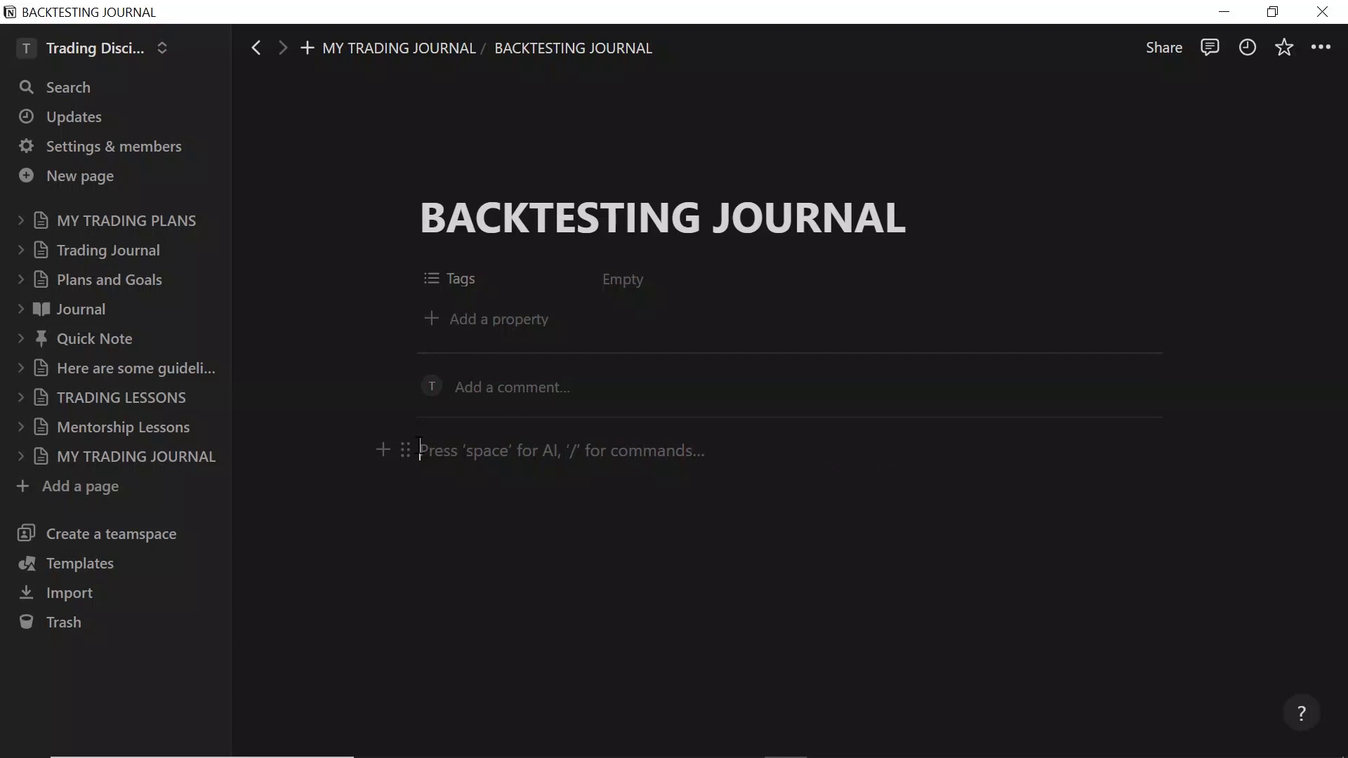
click(385, 456)
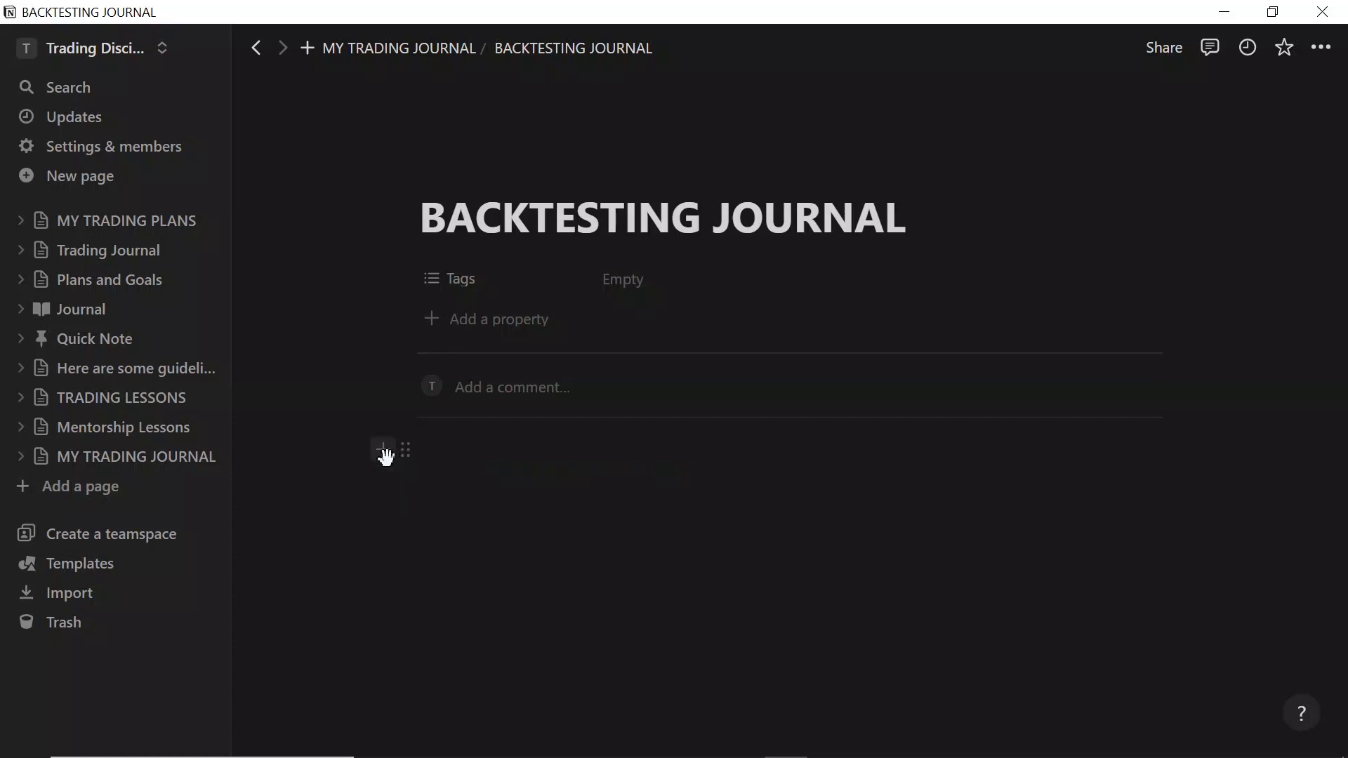
click(385, 455)
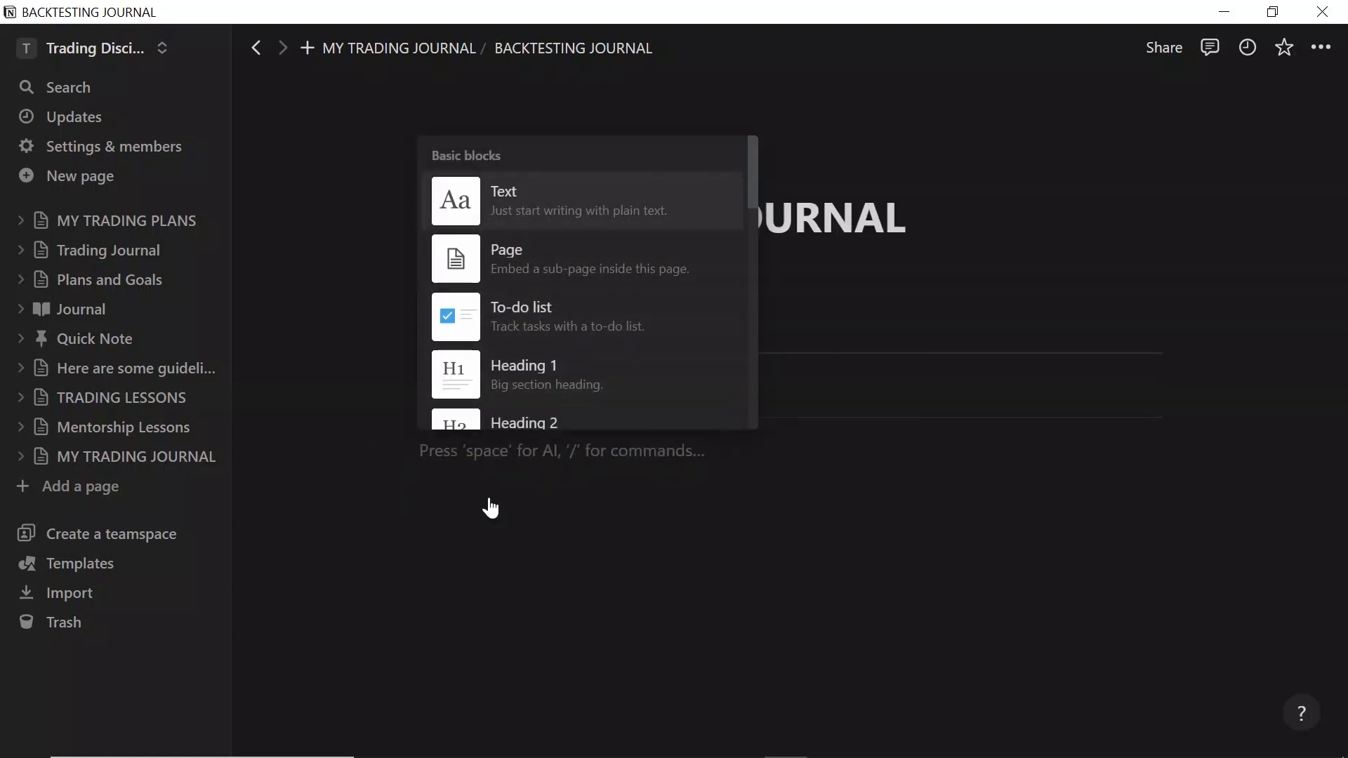
click(550, 486)
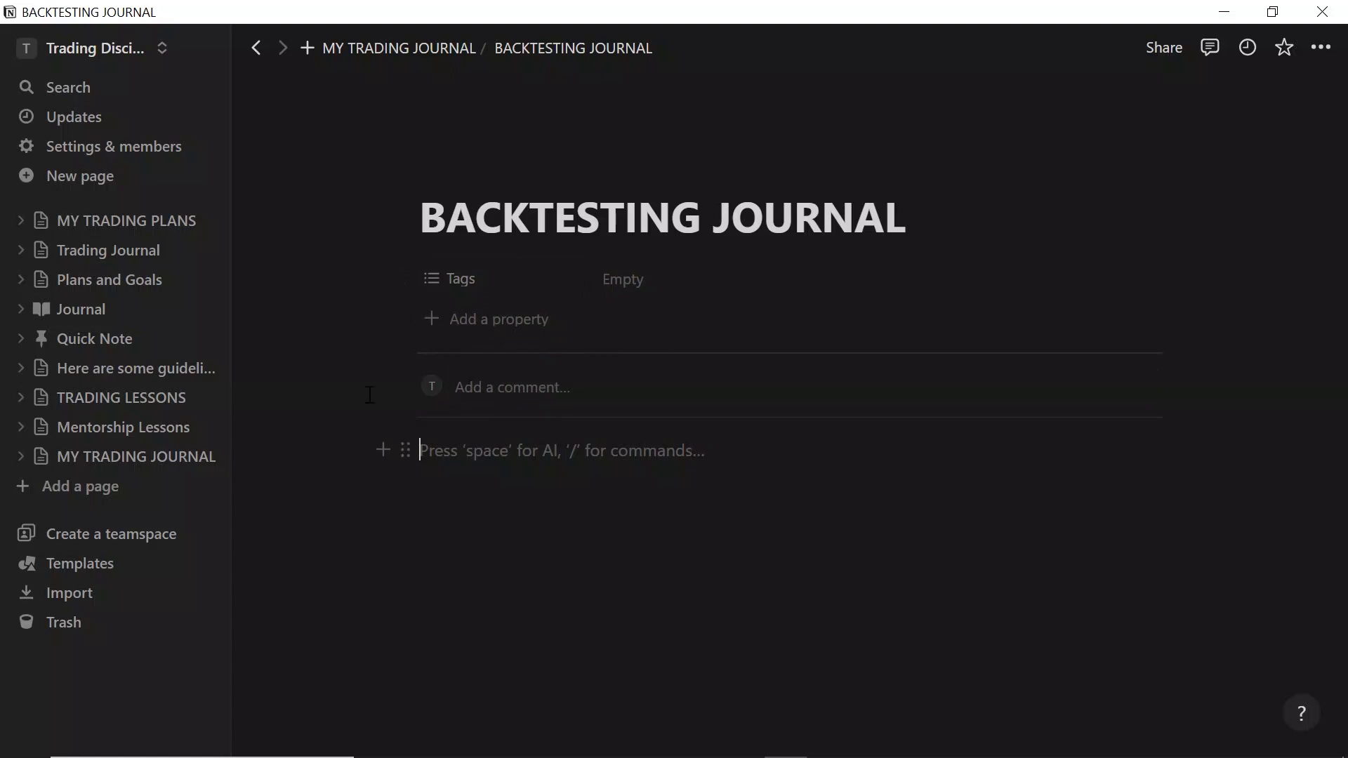
click(533, 322)
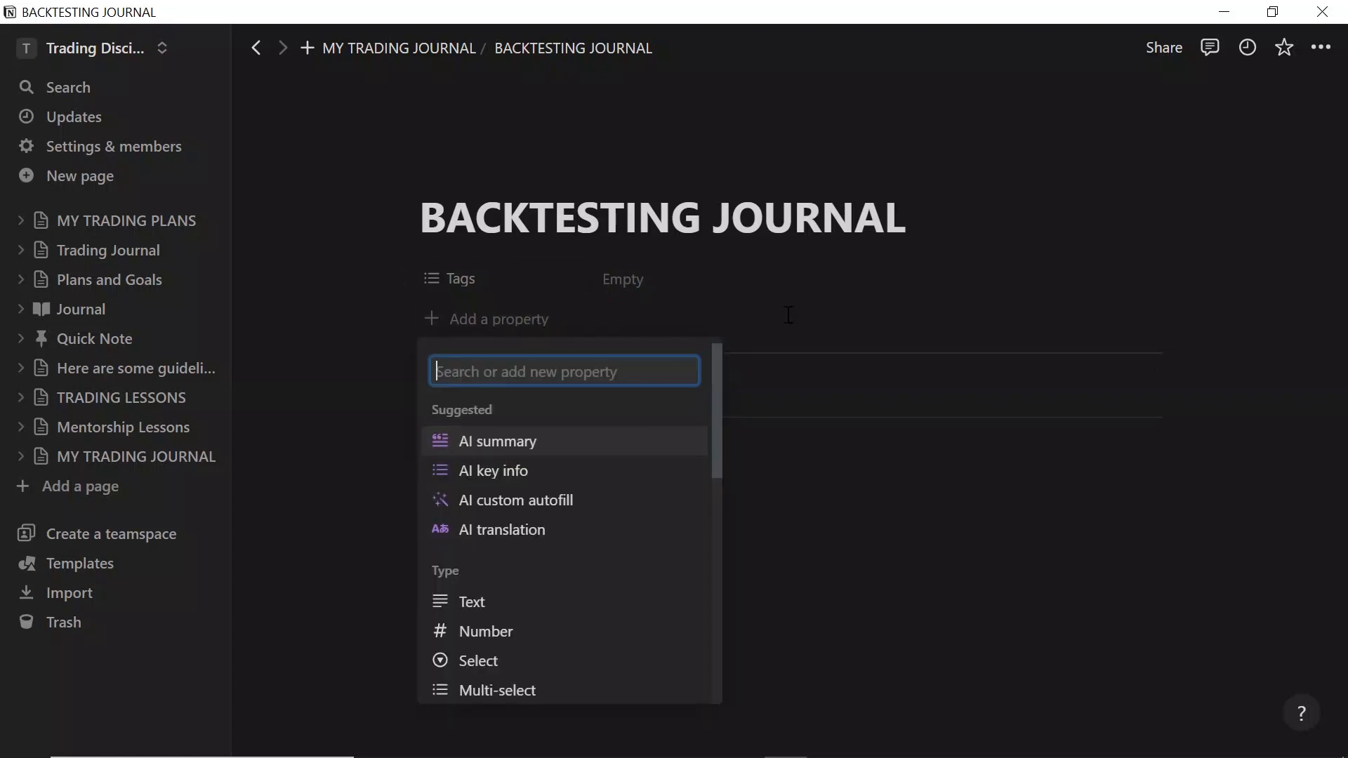
click(788, 323)
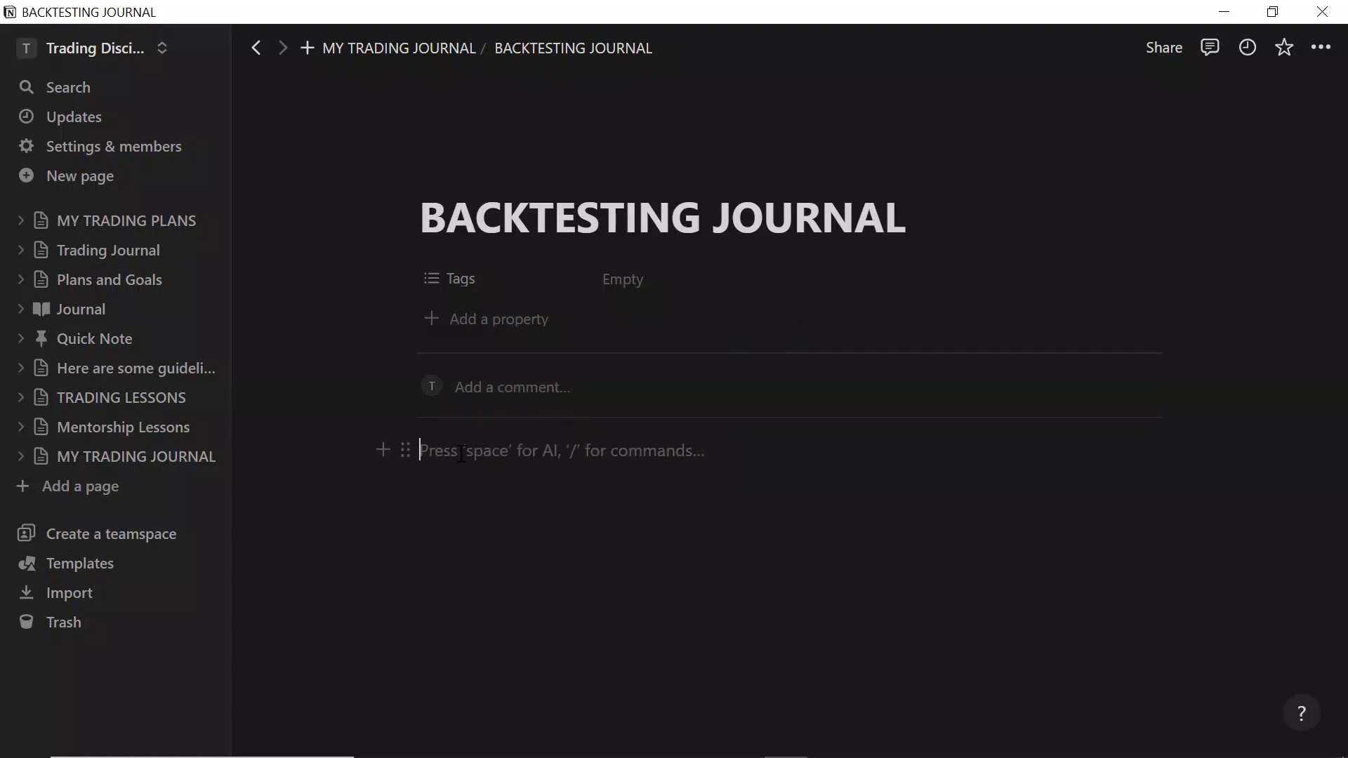
Insert a sub-page block into the body of the BACKTESTING JOURNAL page
click(388, 448)
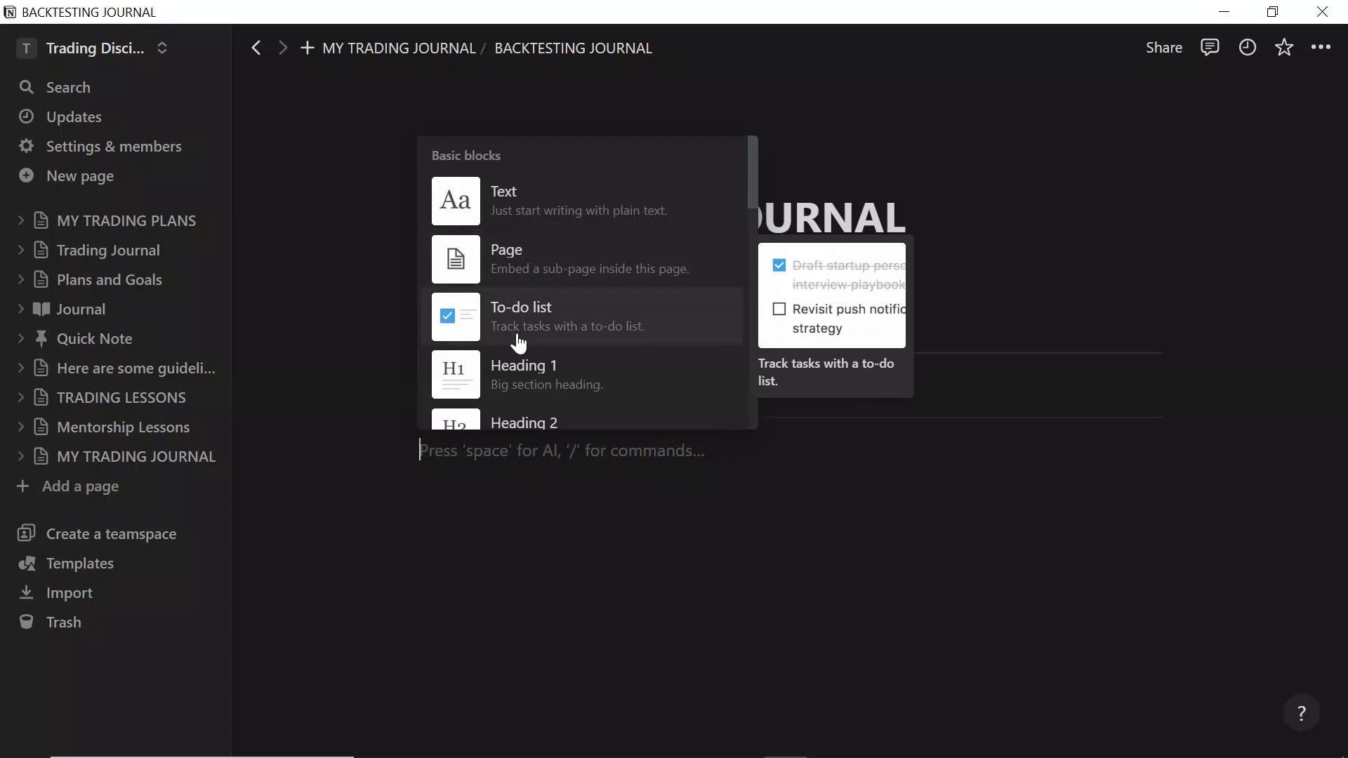
scroll(618, 362, down, 2)
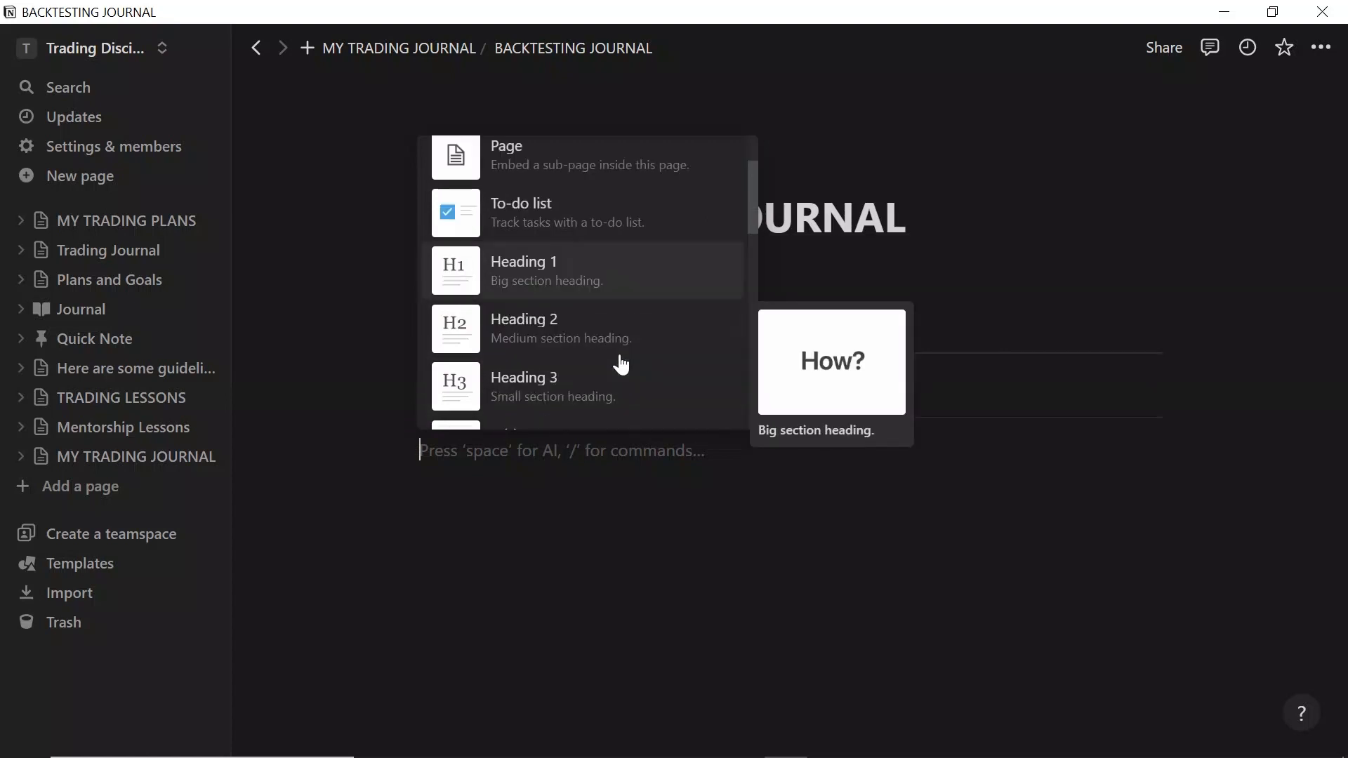
scroll(621, 363, down, 1)
scroll(620, 406, down, 2)
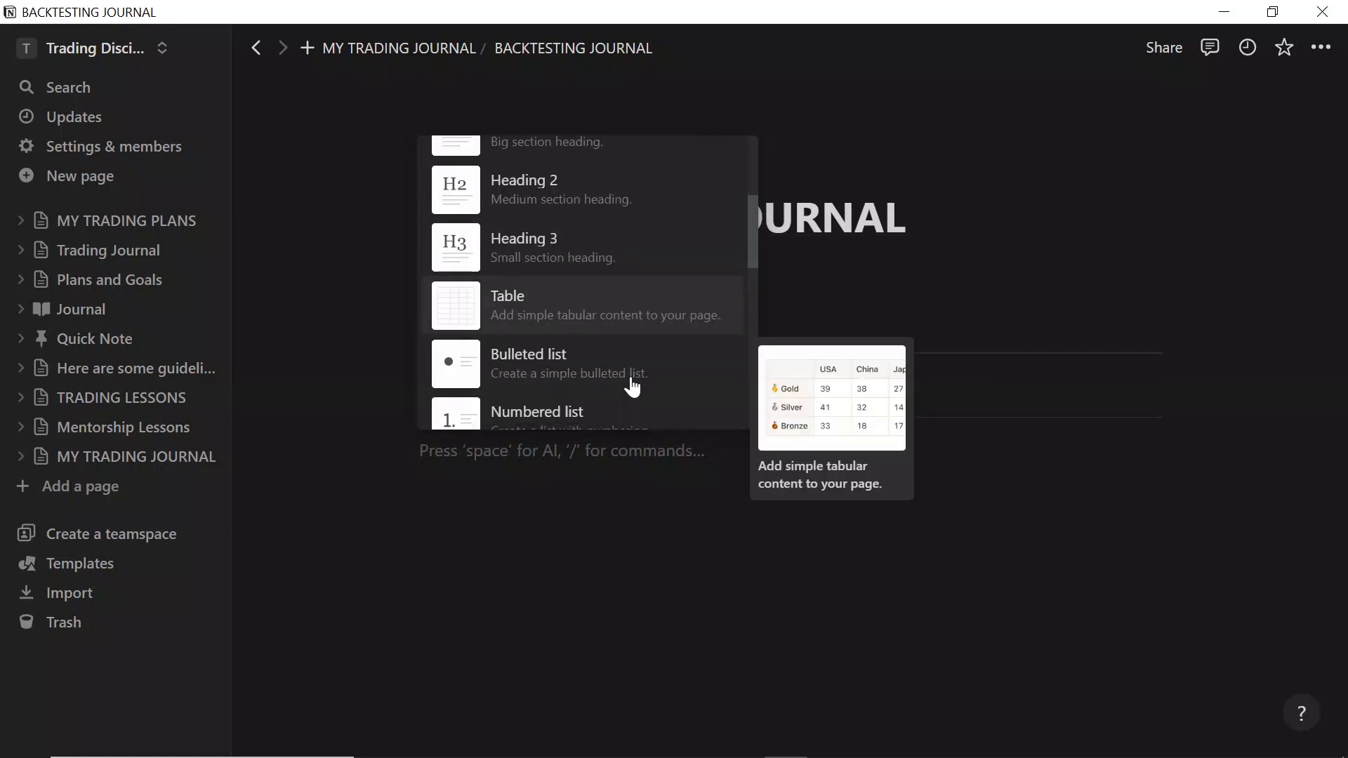
scroll(692, 373, up, 3)
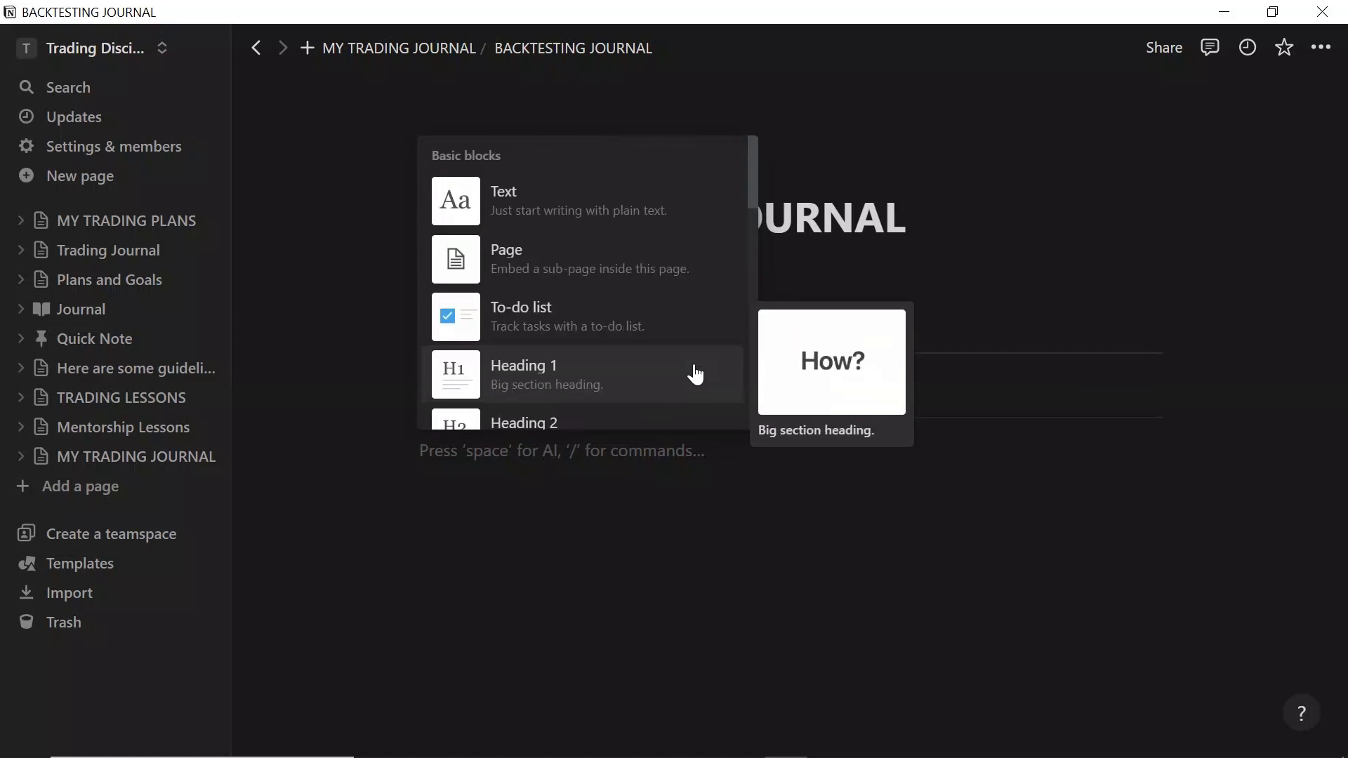
click(572, 274)
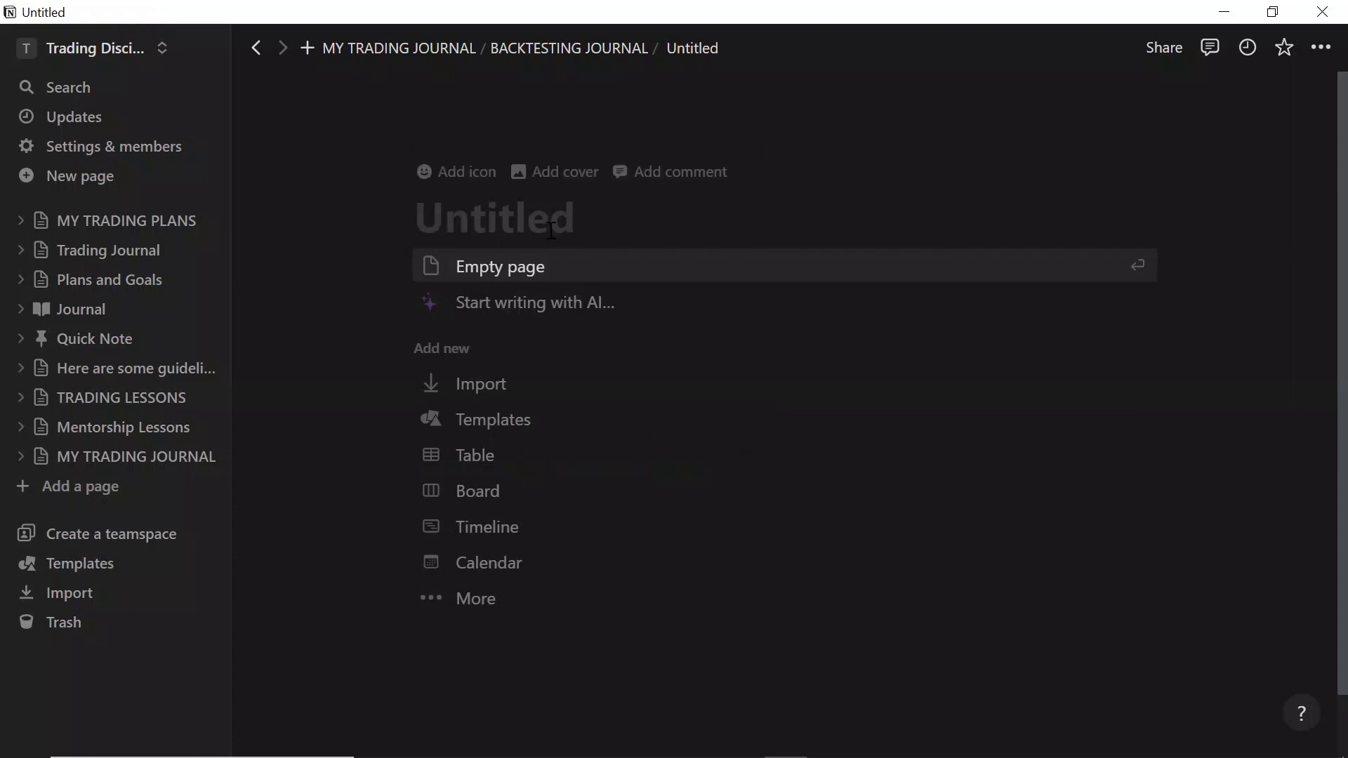
Title the new sub-page YEAR - 2023
text(2)
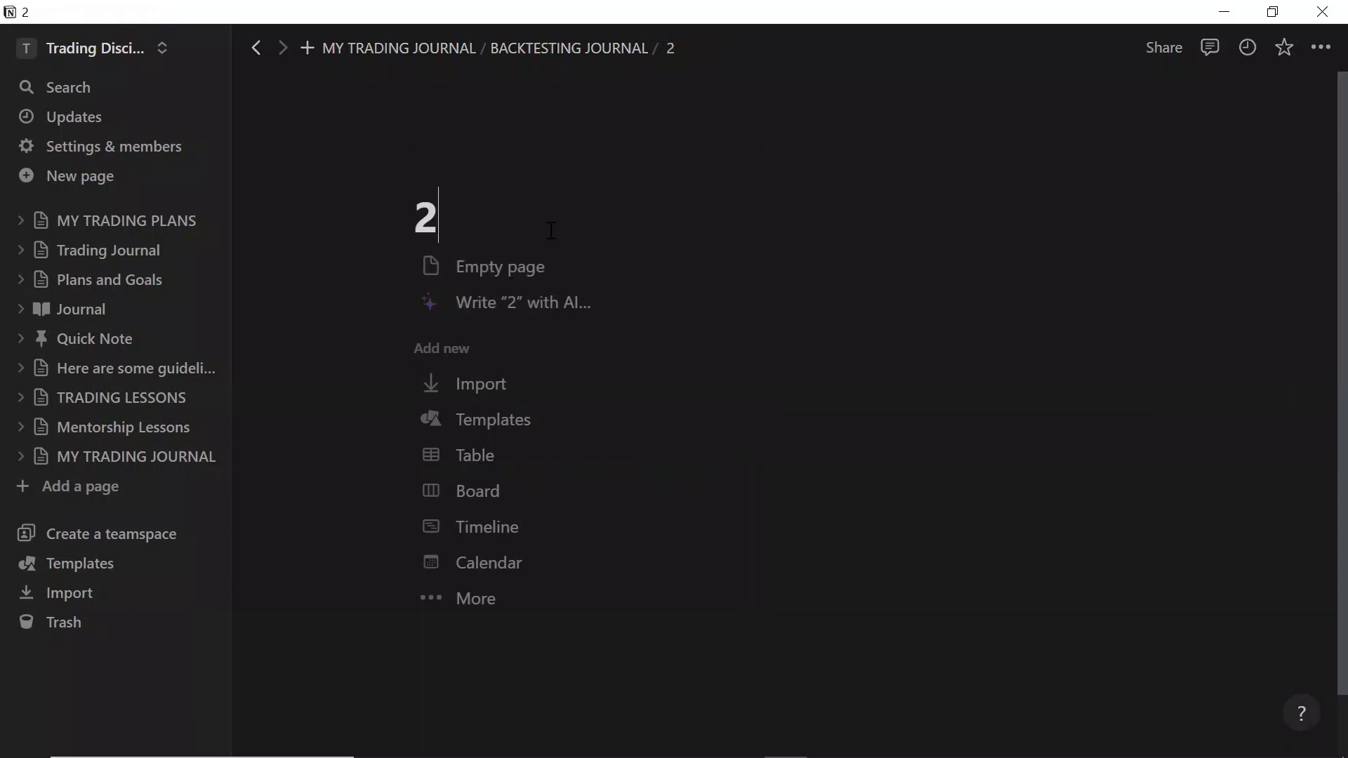
text(023)
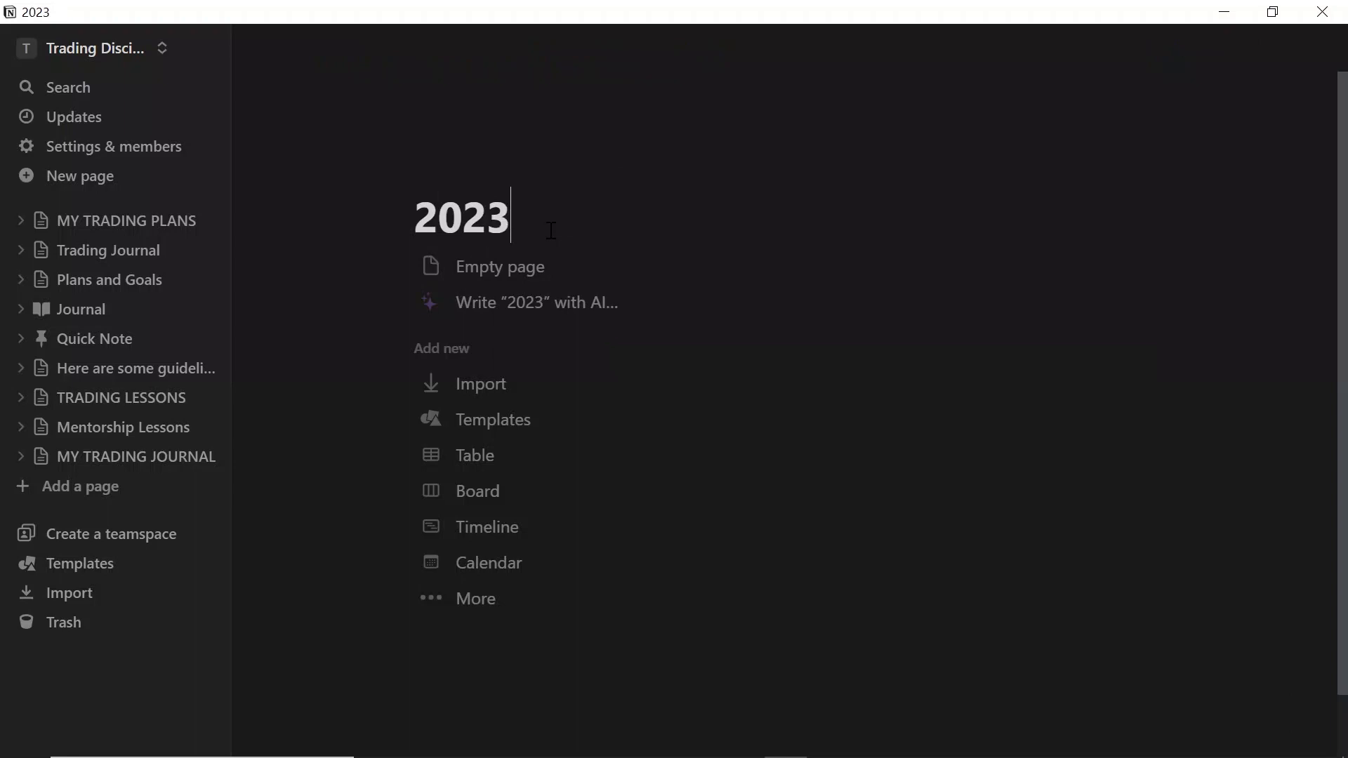
key(Left)
key(Left)
key(Left)
text(YEAR )
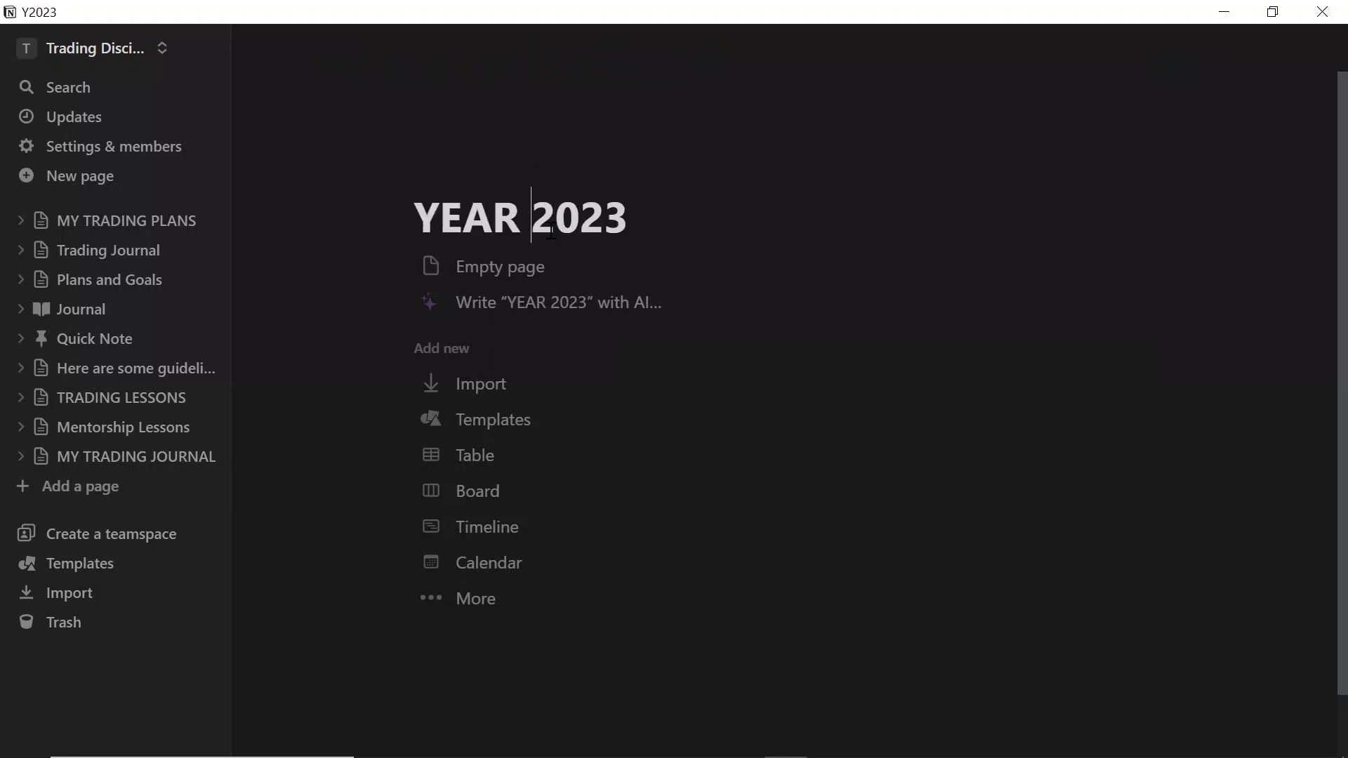
text(-)
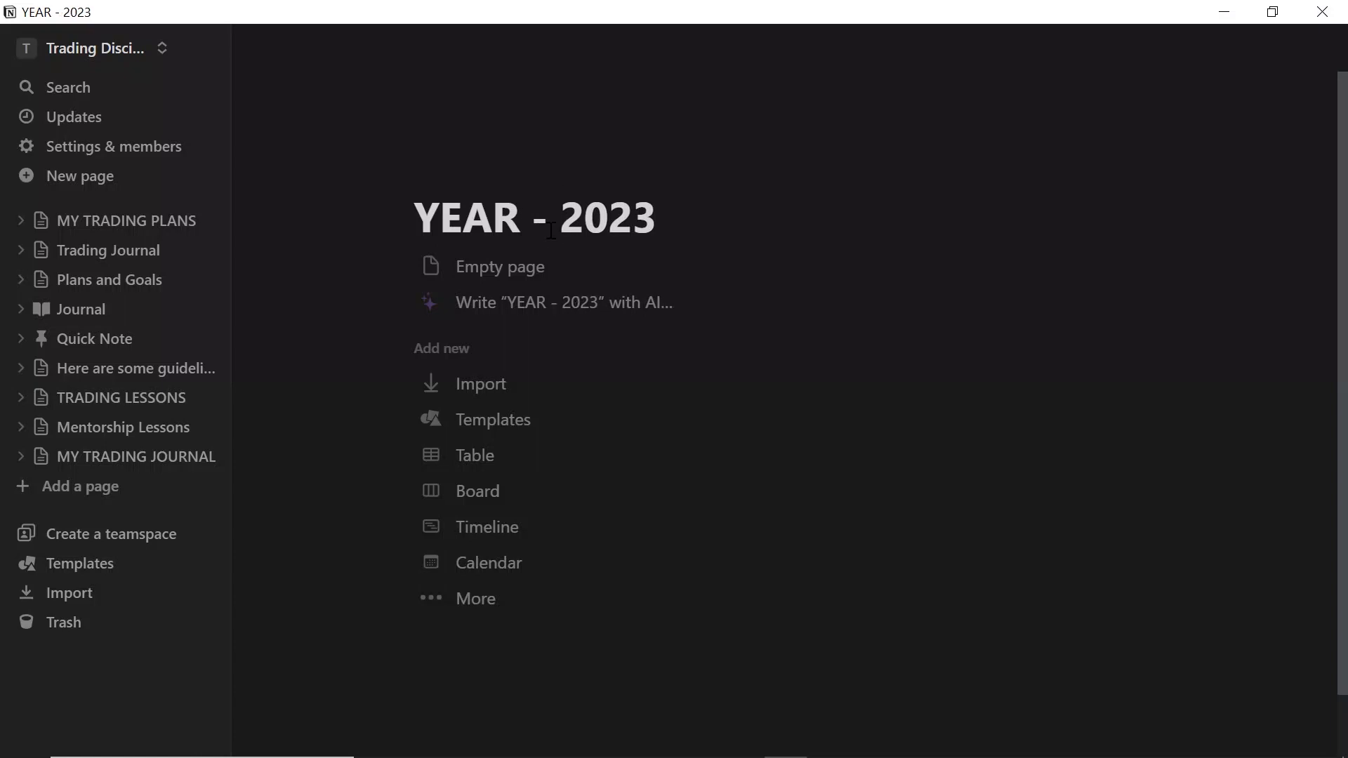
Reopen BACKTESTING JOURNAL from the MY TRADING JOURNAL gallery in full-page view and open its YEAR - 2023 sub-page
click(115, 458)
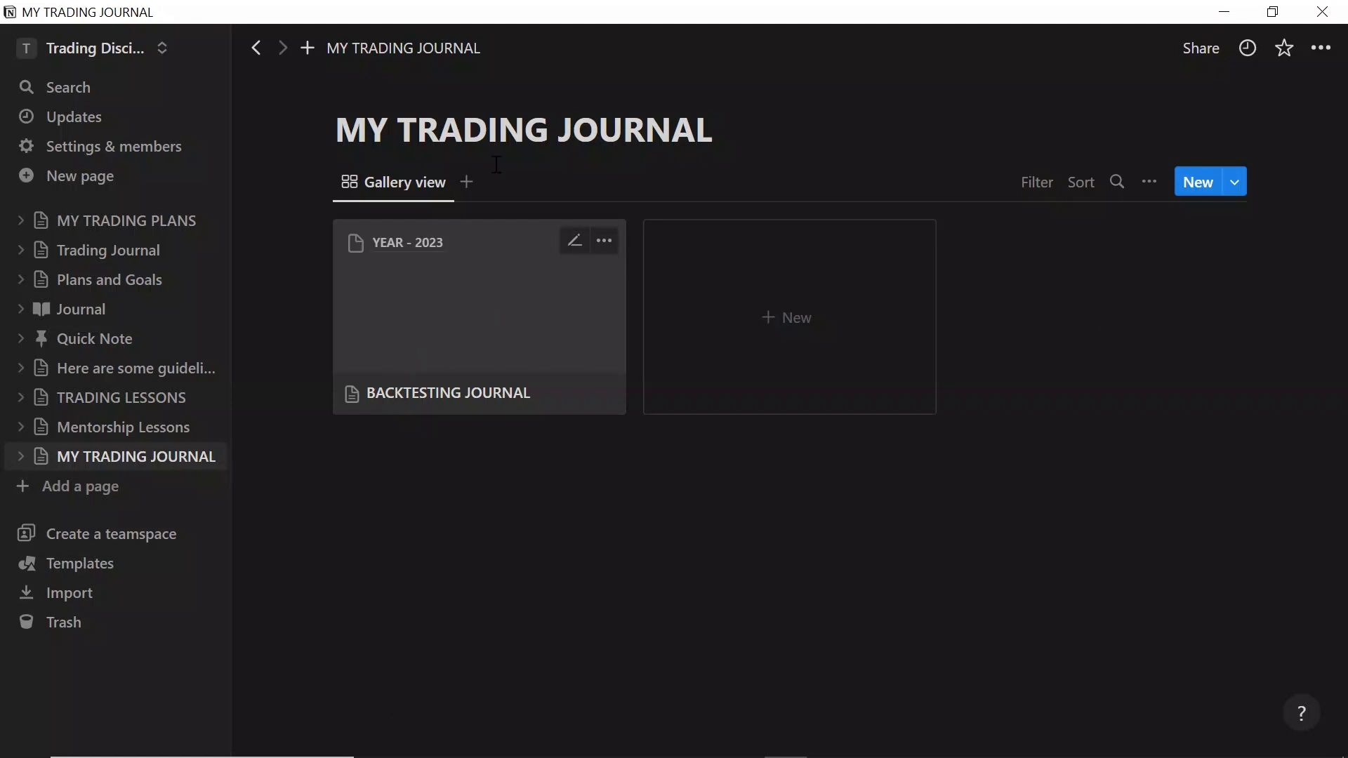
click(485, 327)
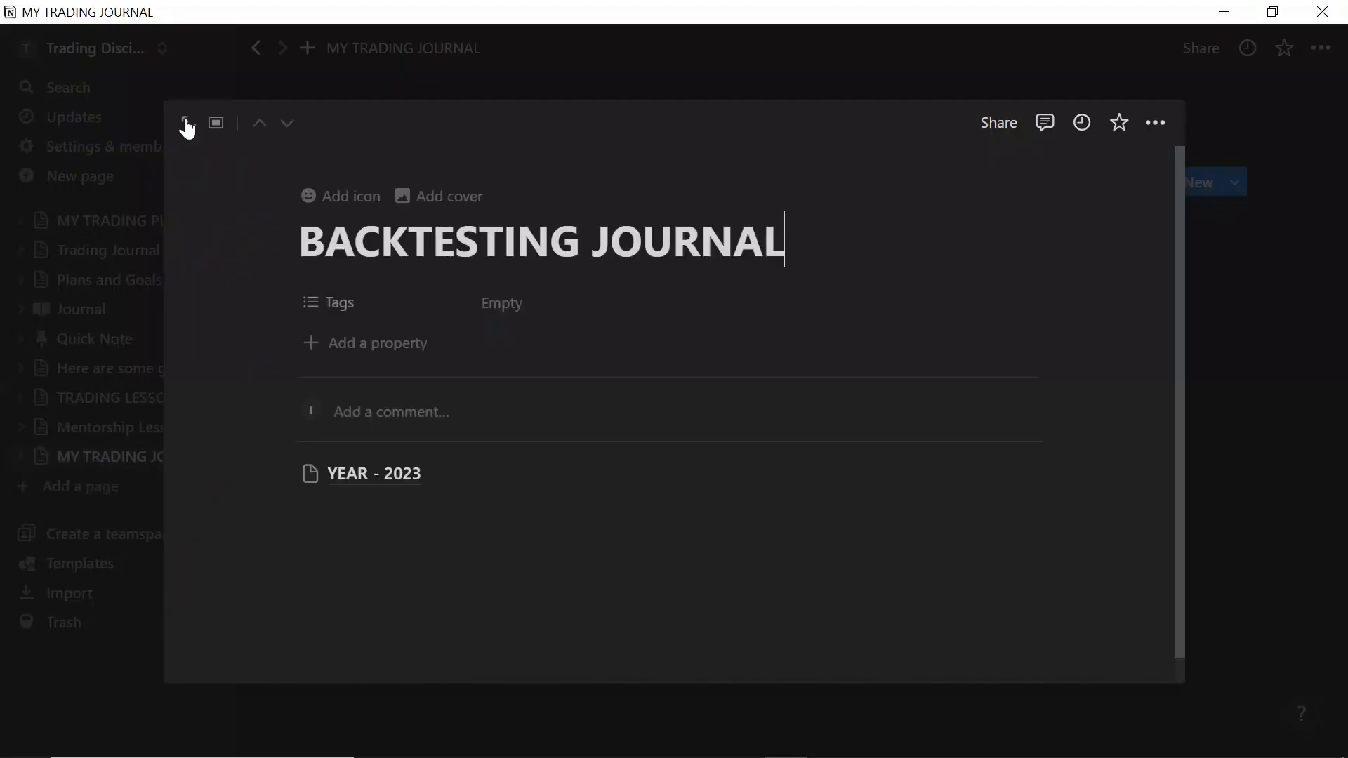
click(187, 127)
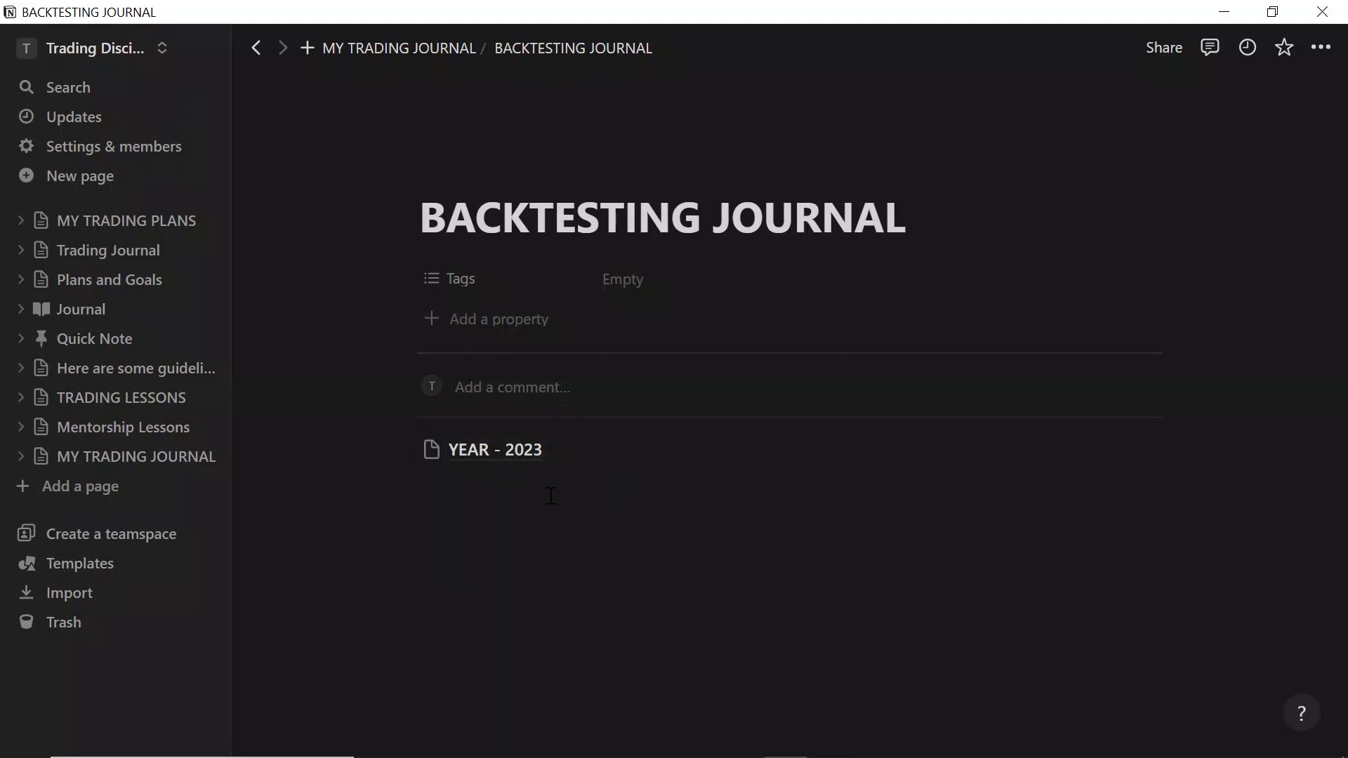
click(489, 498)
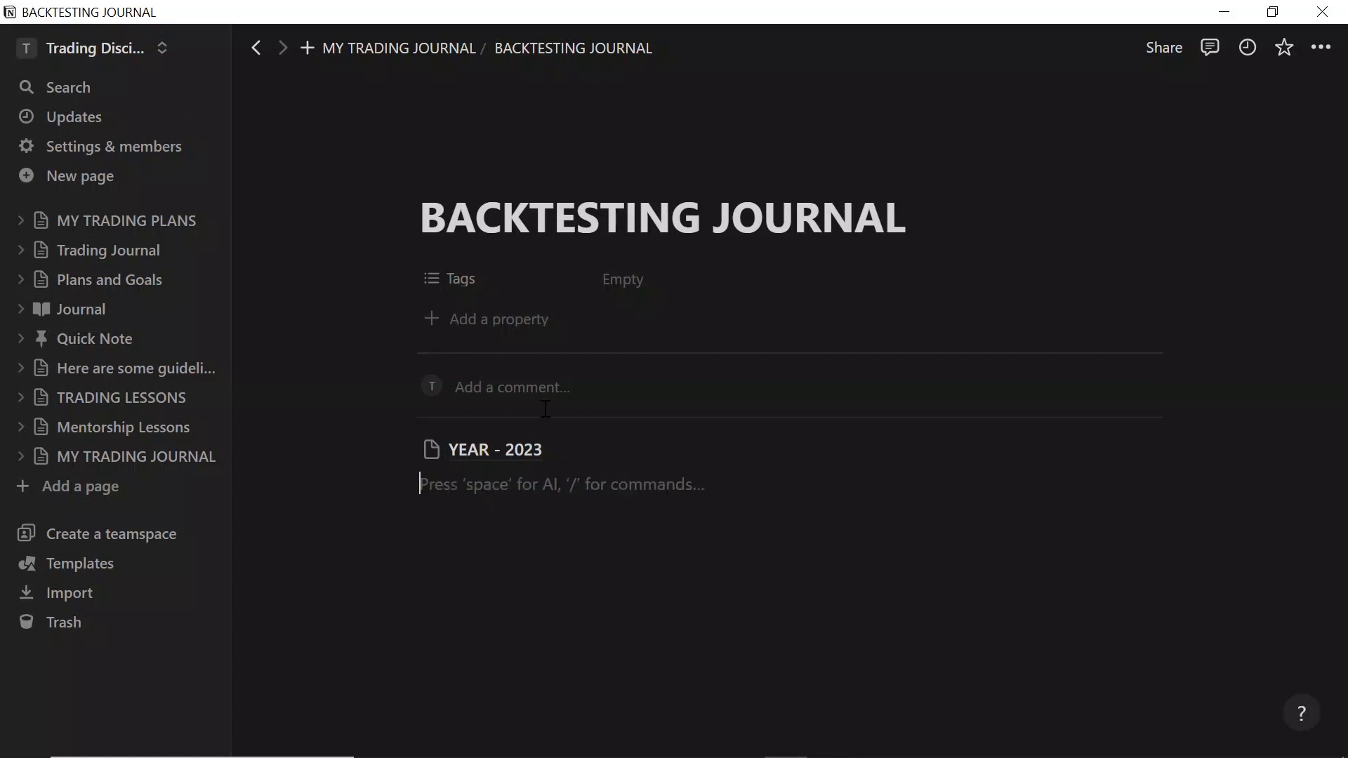
click(472, 460)
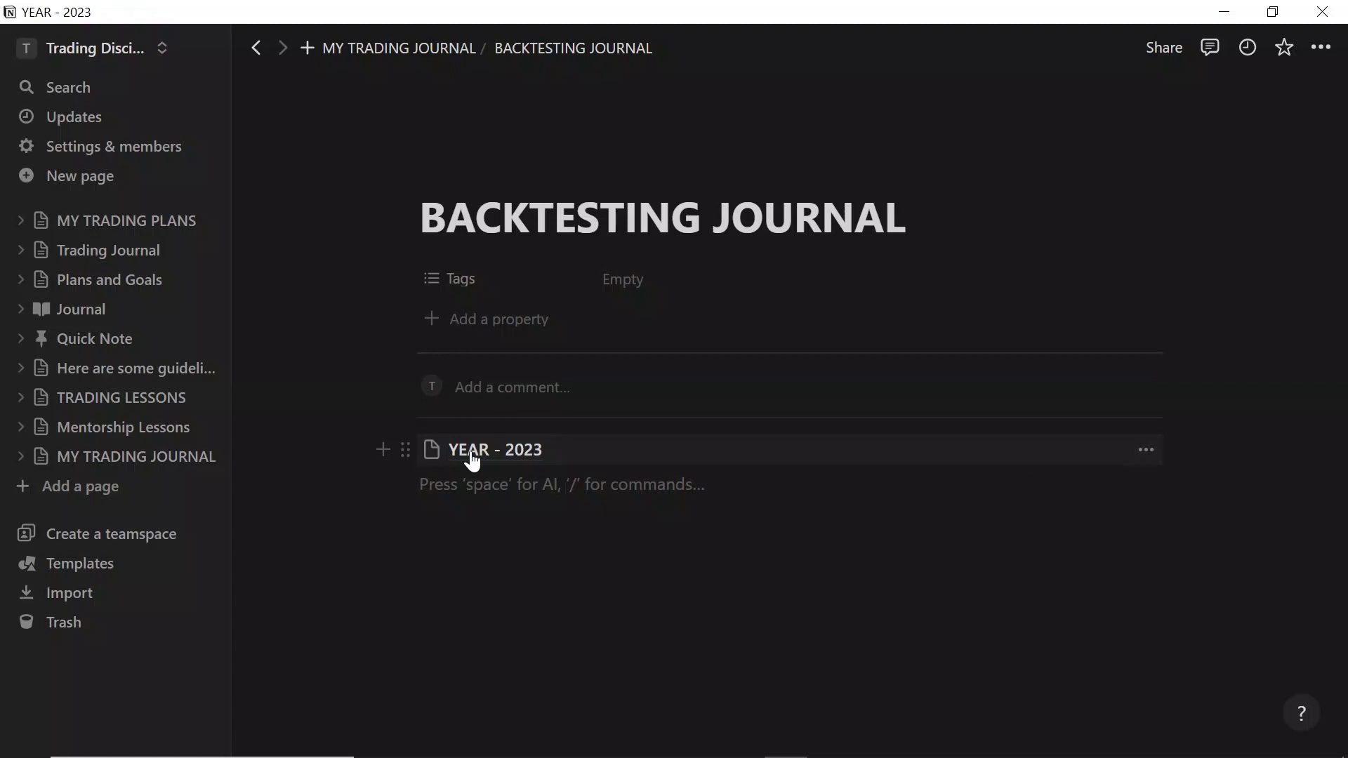
Rename the sub-page to YEAR - 2022 and turn it into a table backed by a new database
scroll(472, 462, down, 1)
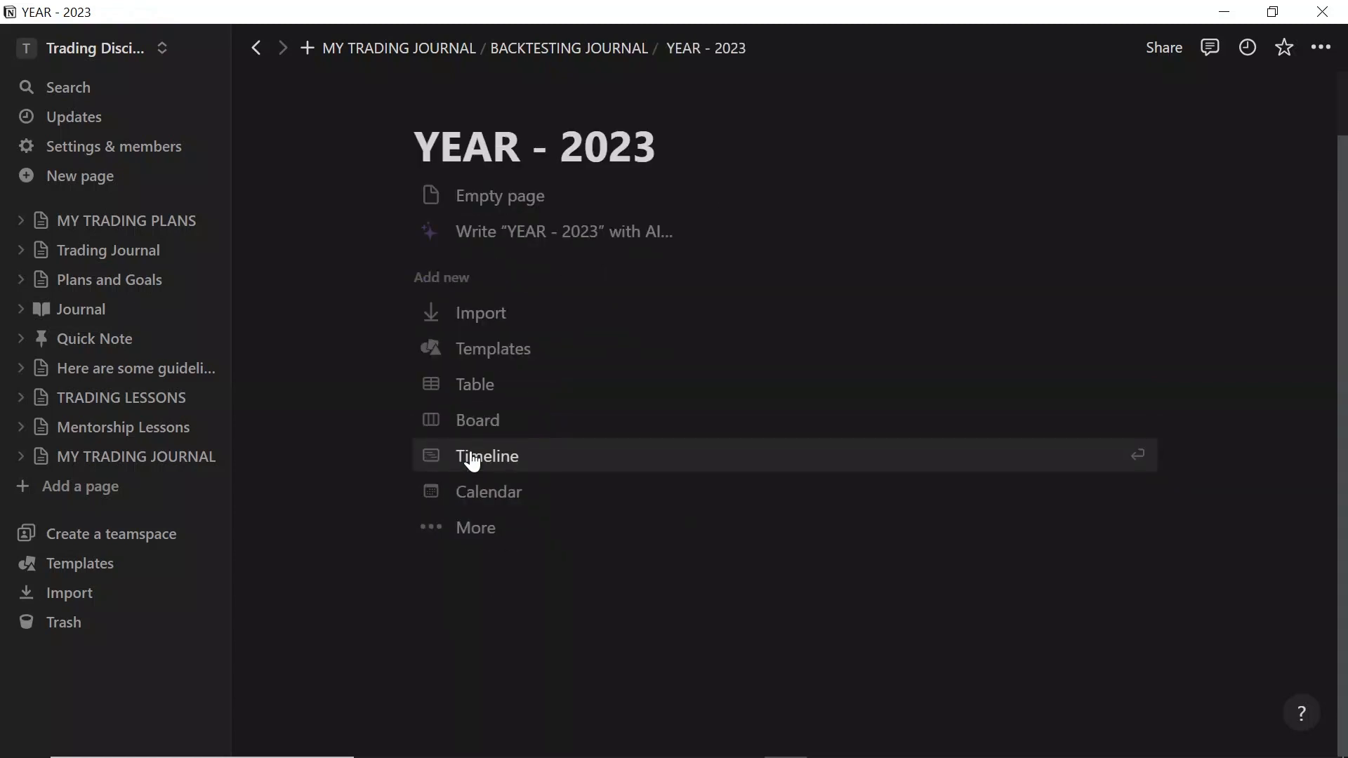
key(BackSpace)
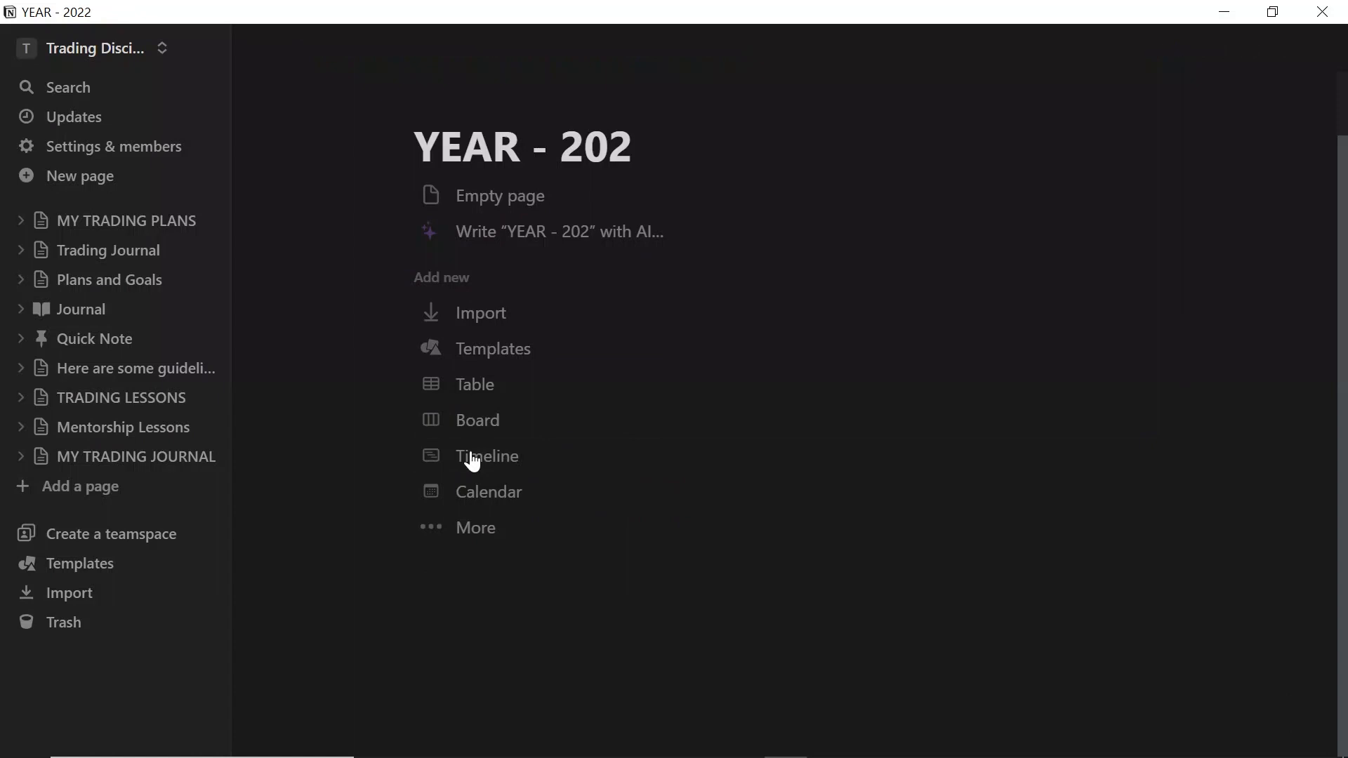
text(2)
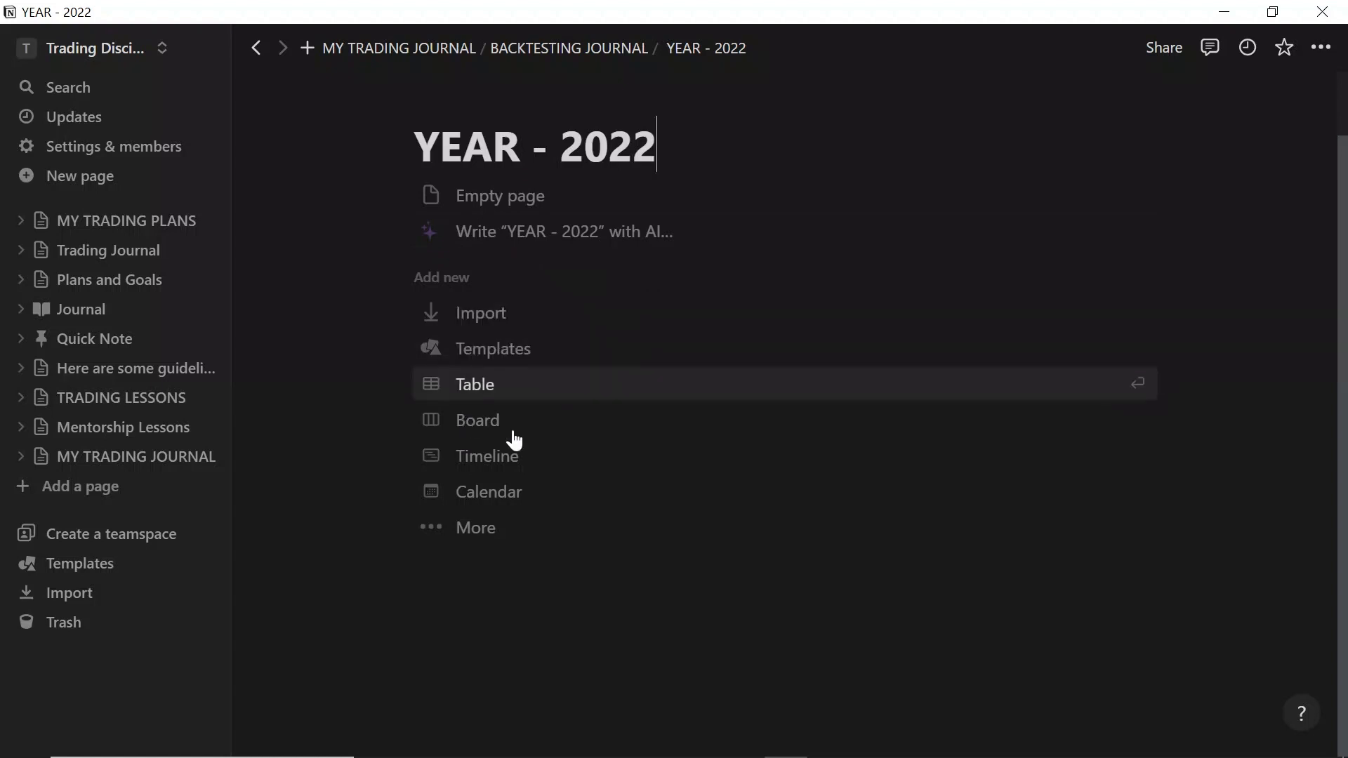
click(467, 380)
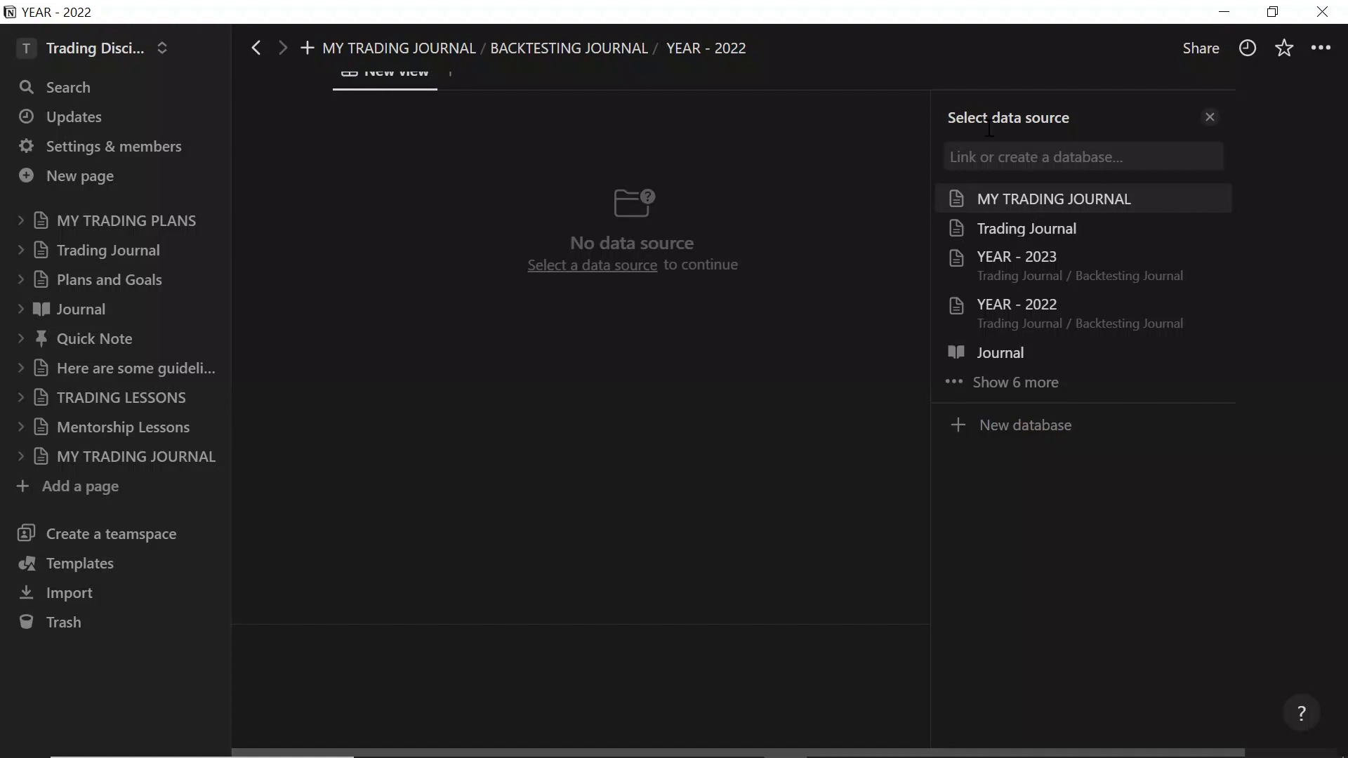
click(1035, 429)
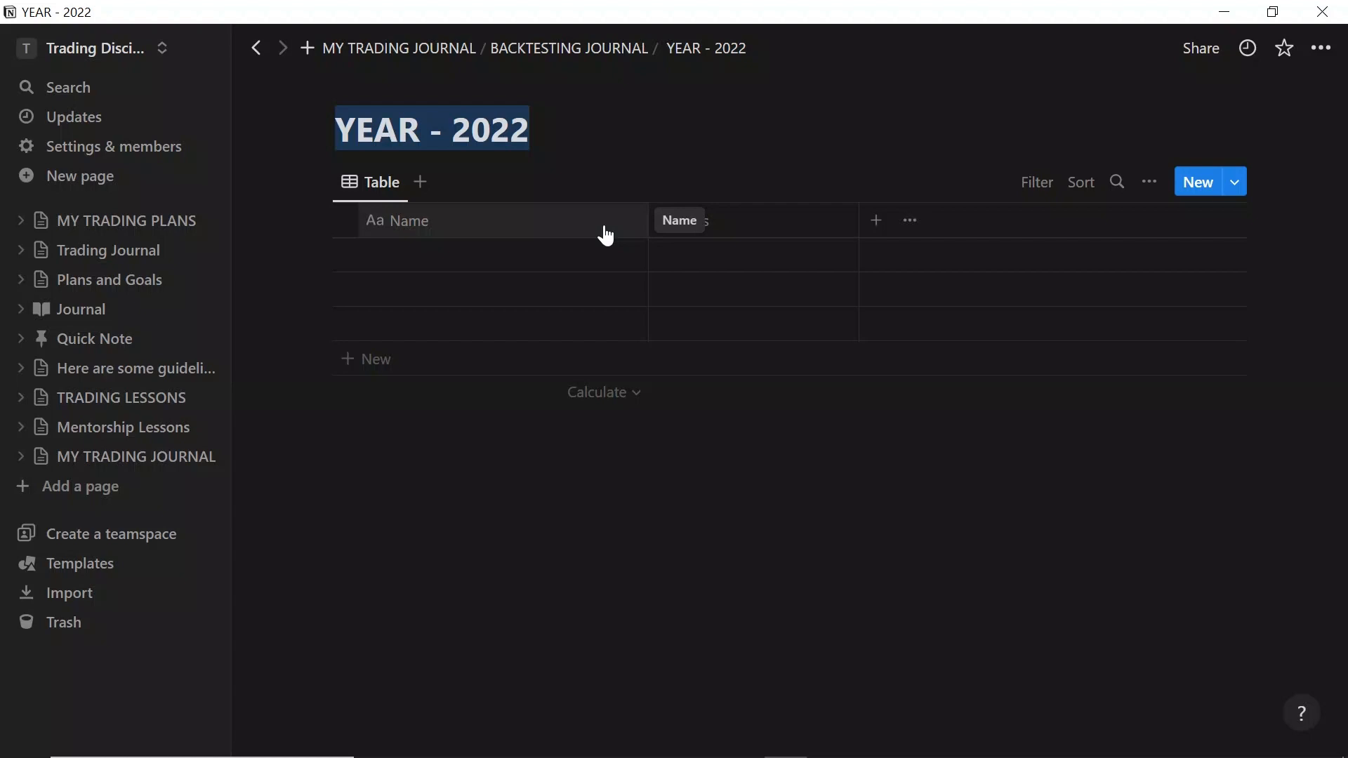
Open the existing YEAR - 2022 table inside the Backtesting Journal of the Trading Journal gallery for reference
click(54, 264)
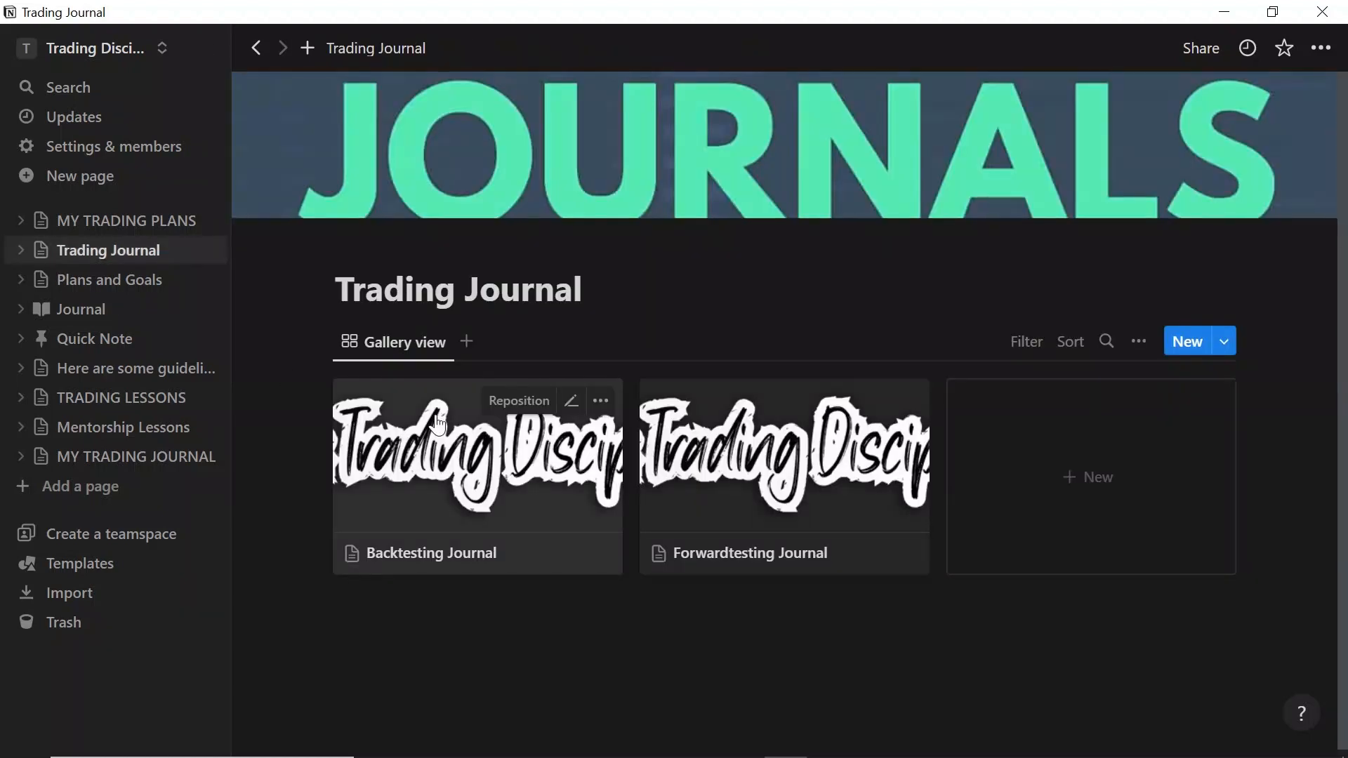
click(437, 424)
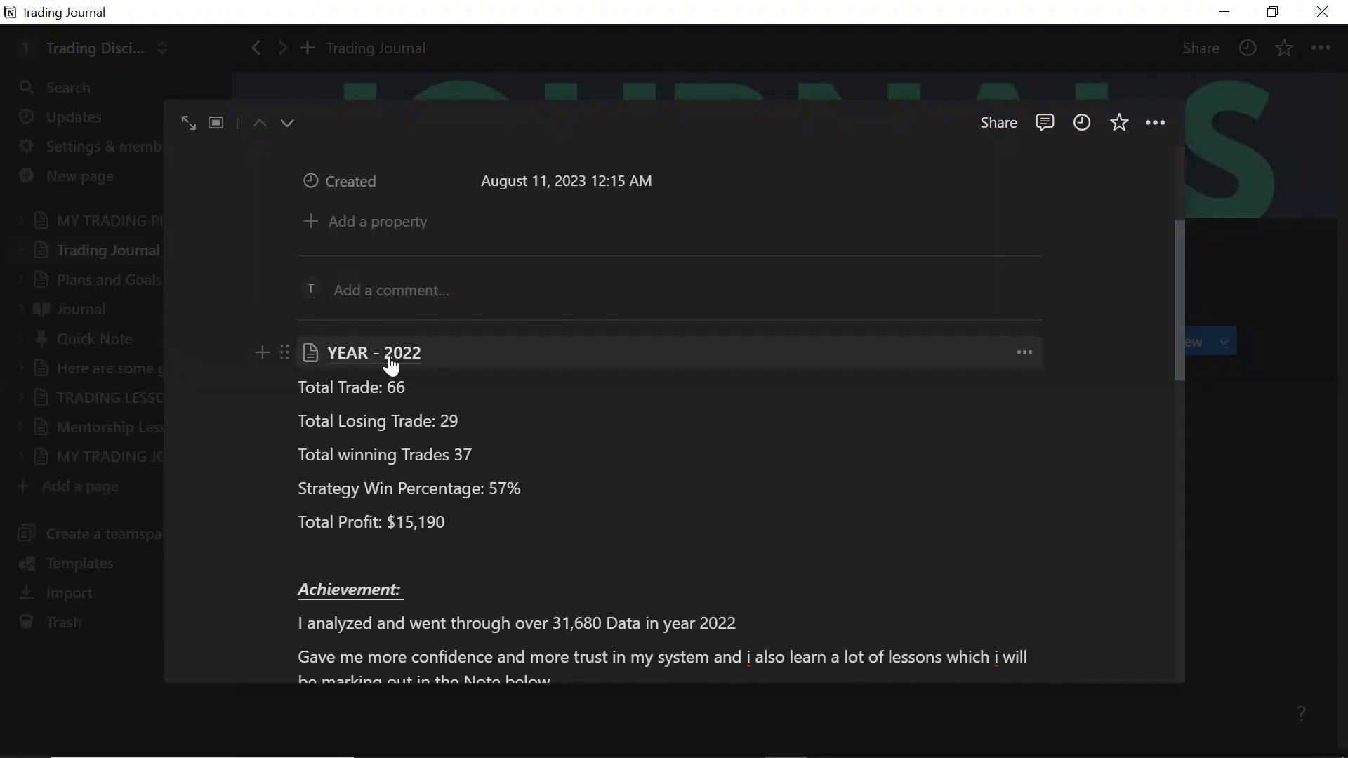
click(391, 360)
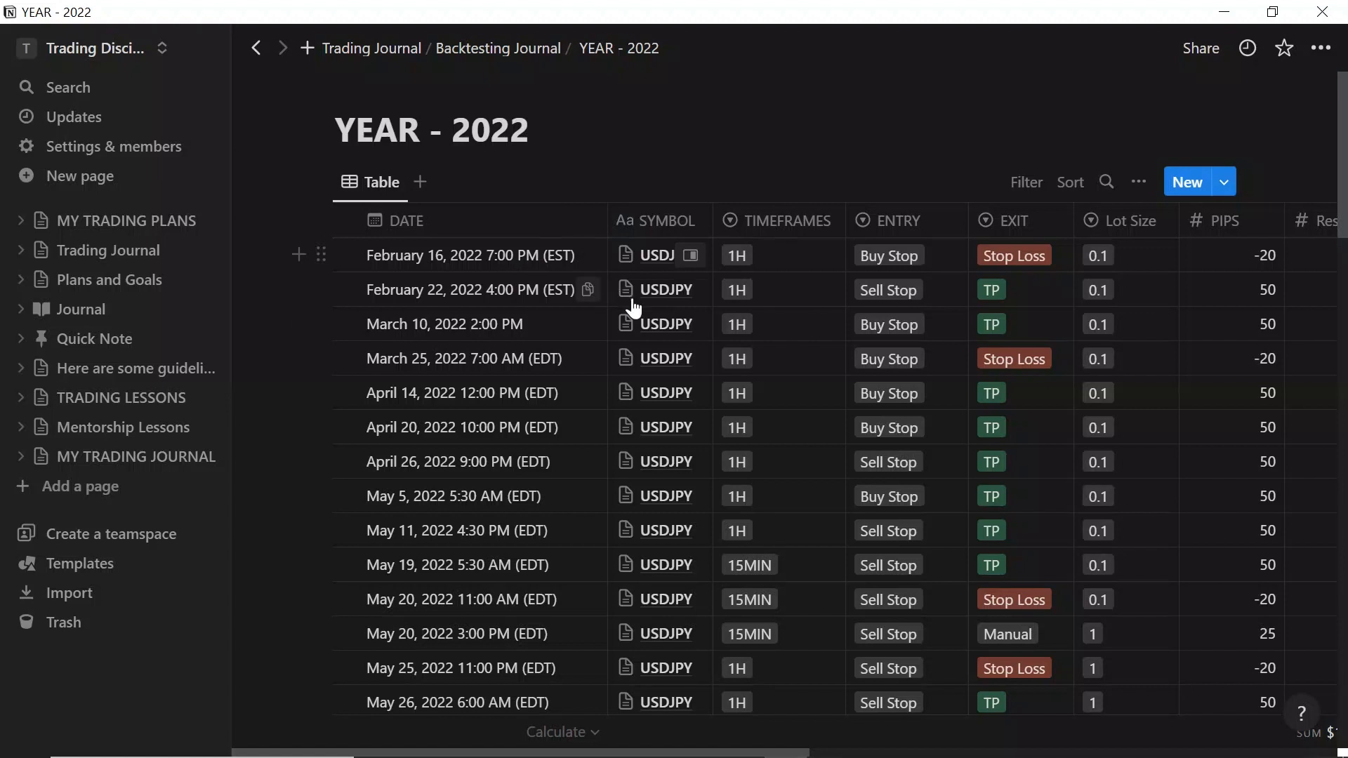
Examine the existing table's columns from DATE through Candlestick, including the options offered for TIMEFRAMES
scroll(633, 307, right, 2)
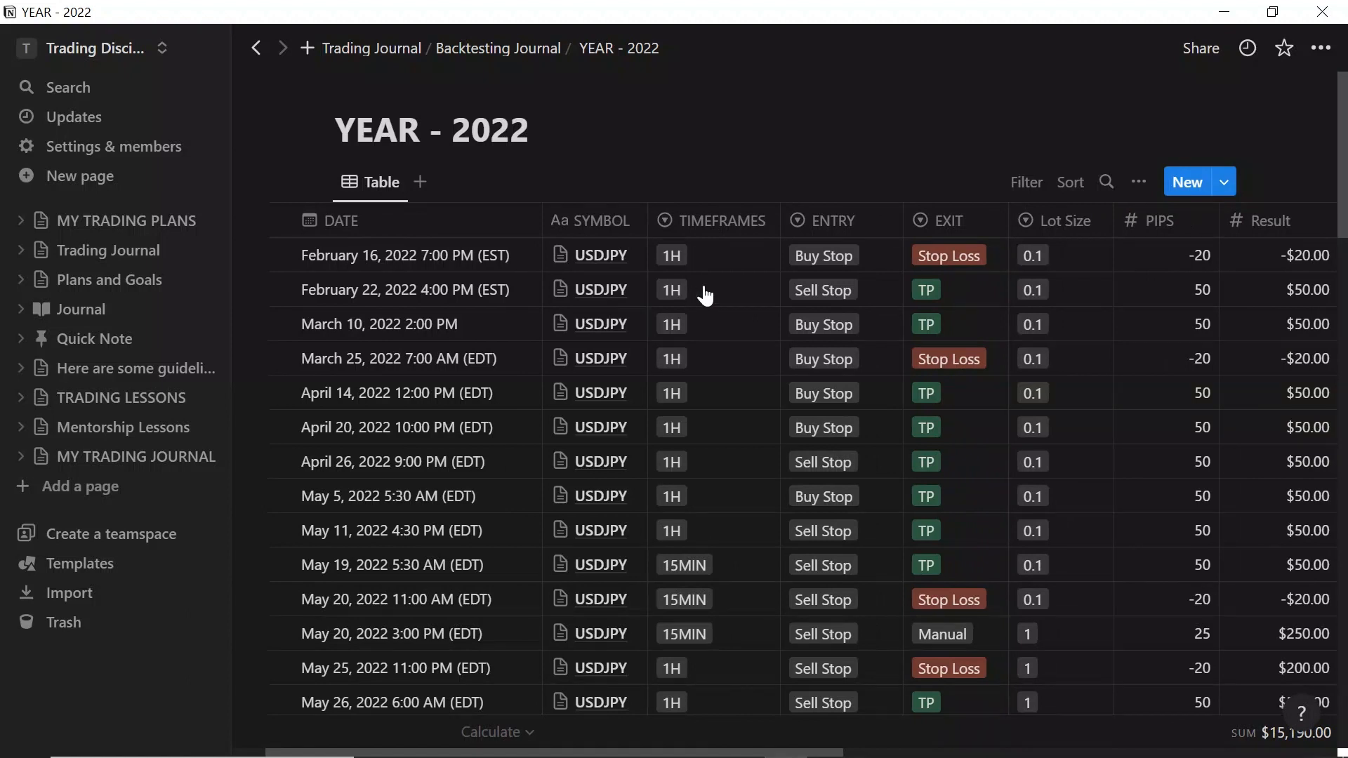
click(749, 255)
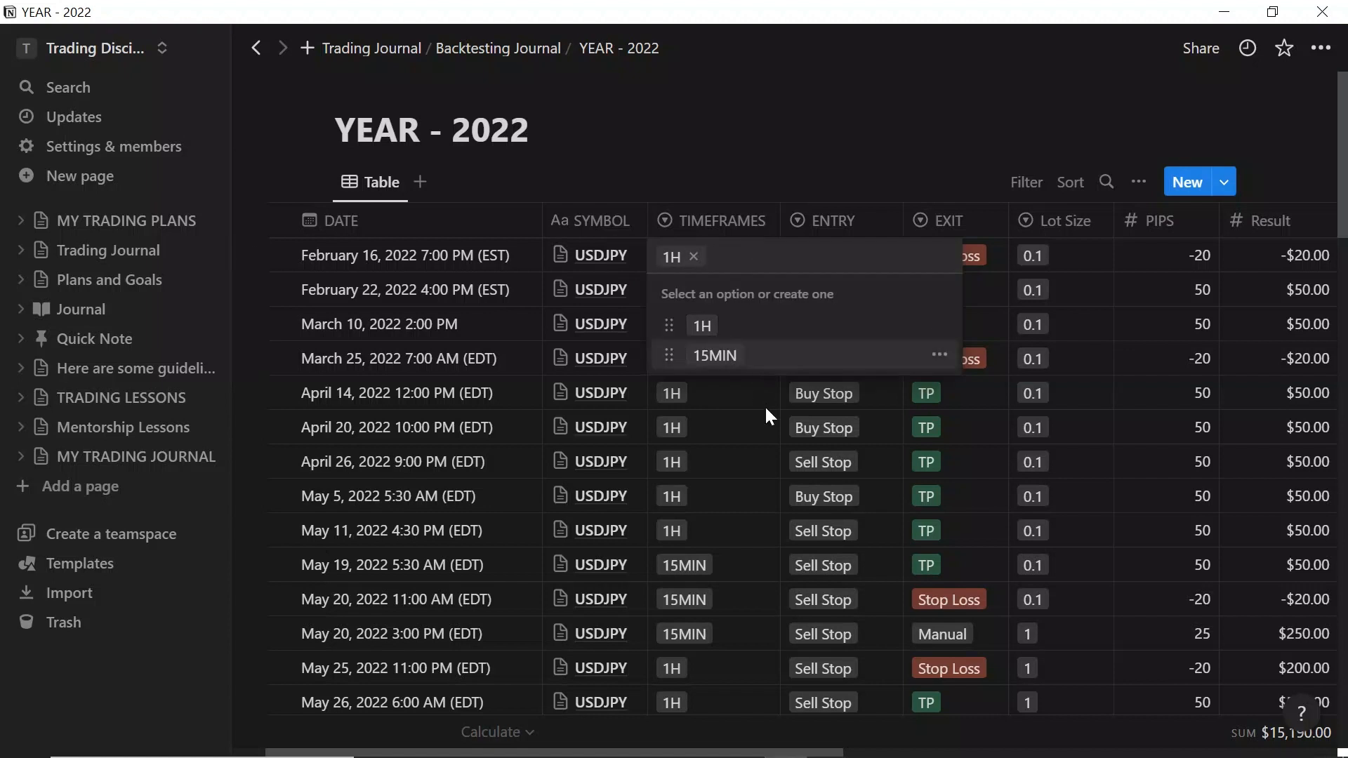
key(Escape)
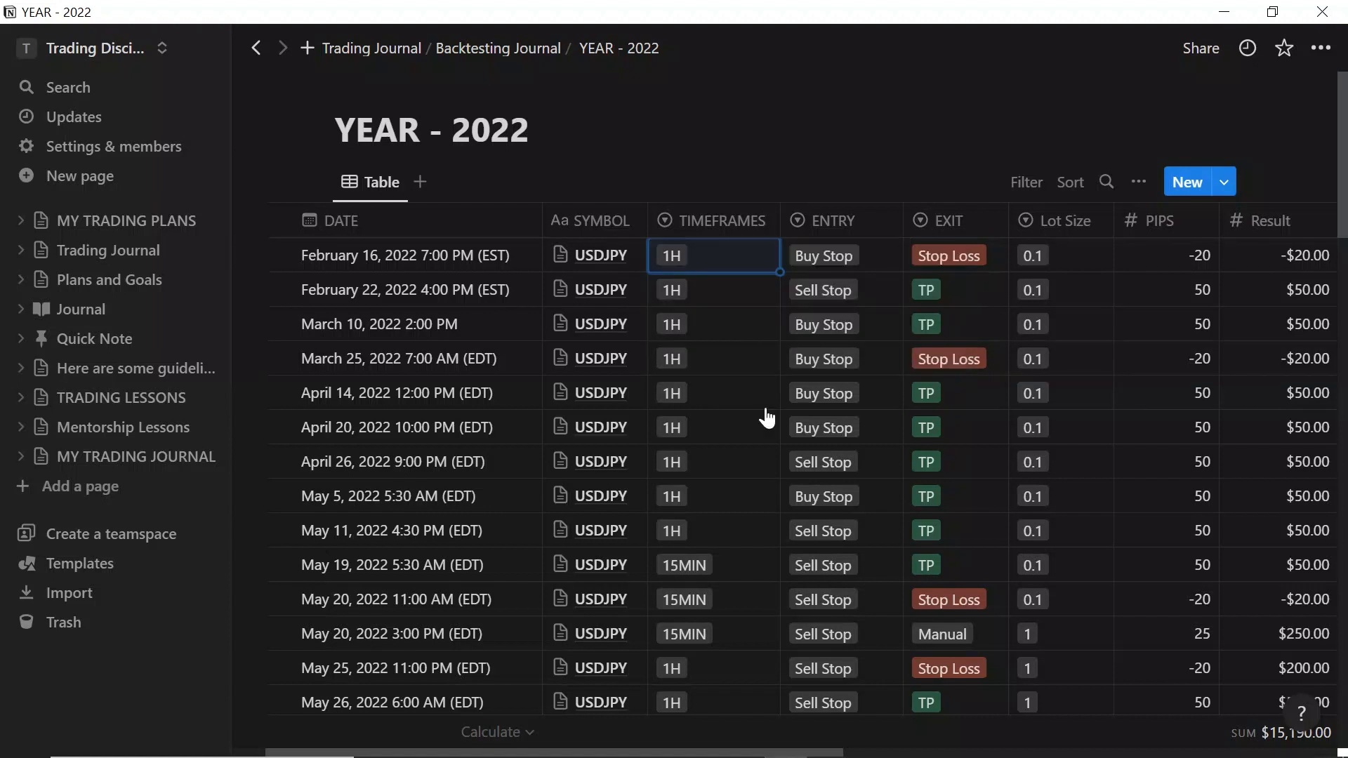
scroll(837, 212, right, 1)
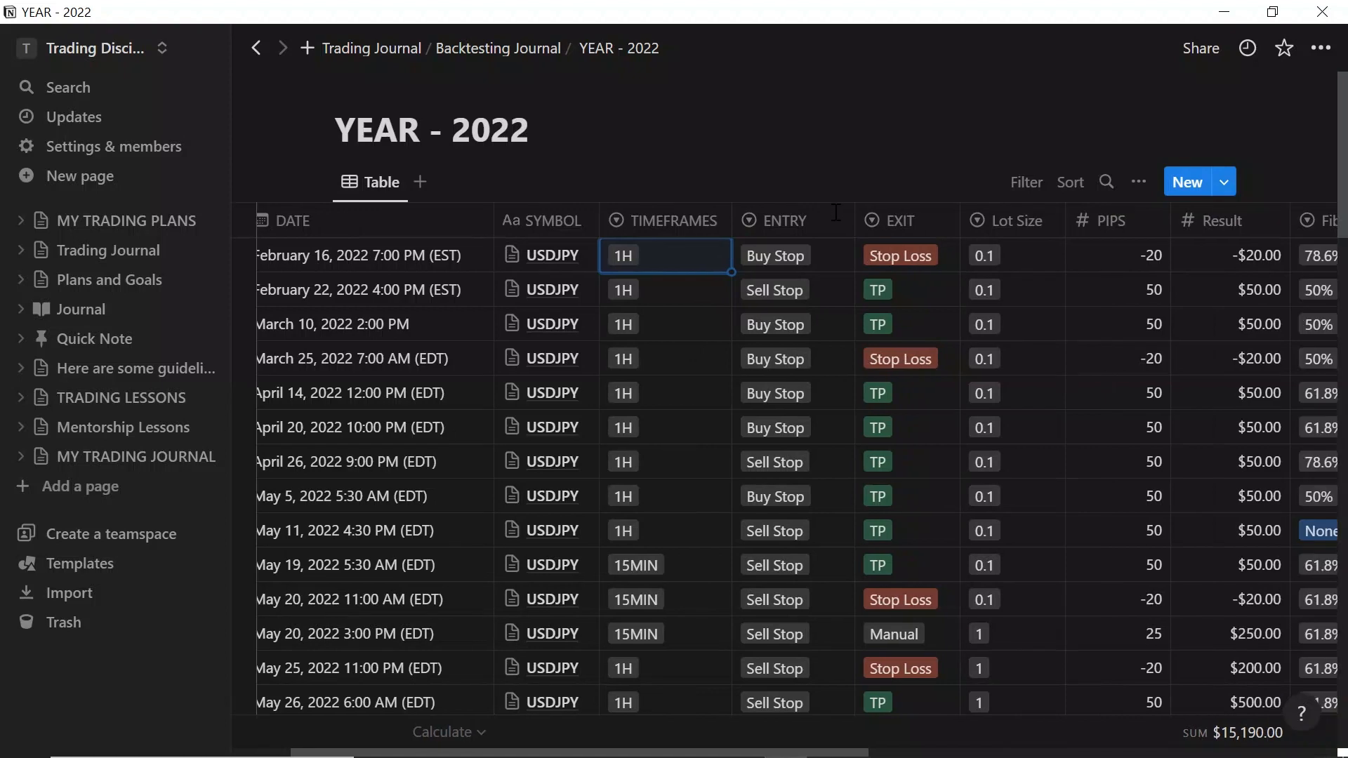
scroll(836, 212, right, 3)
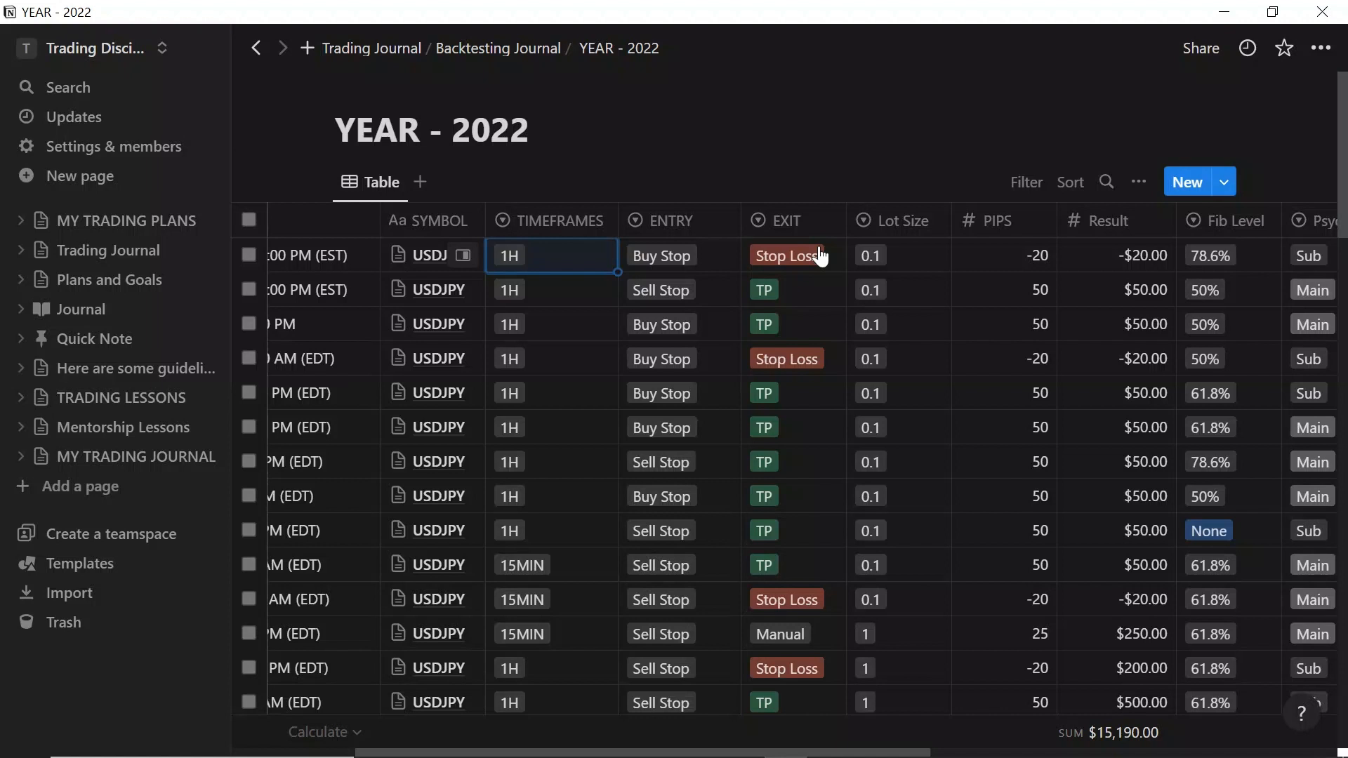
scroll(1165, 271, right, 4)
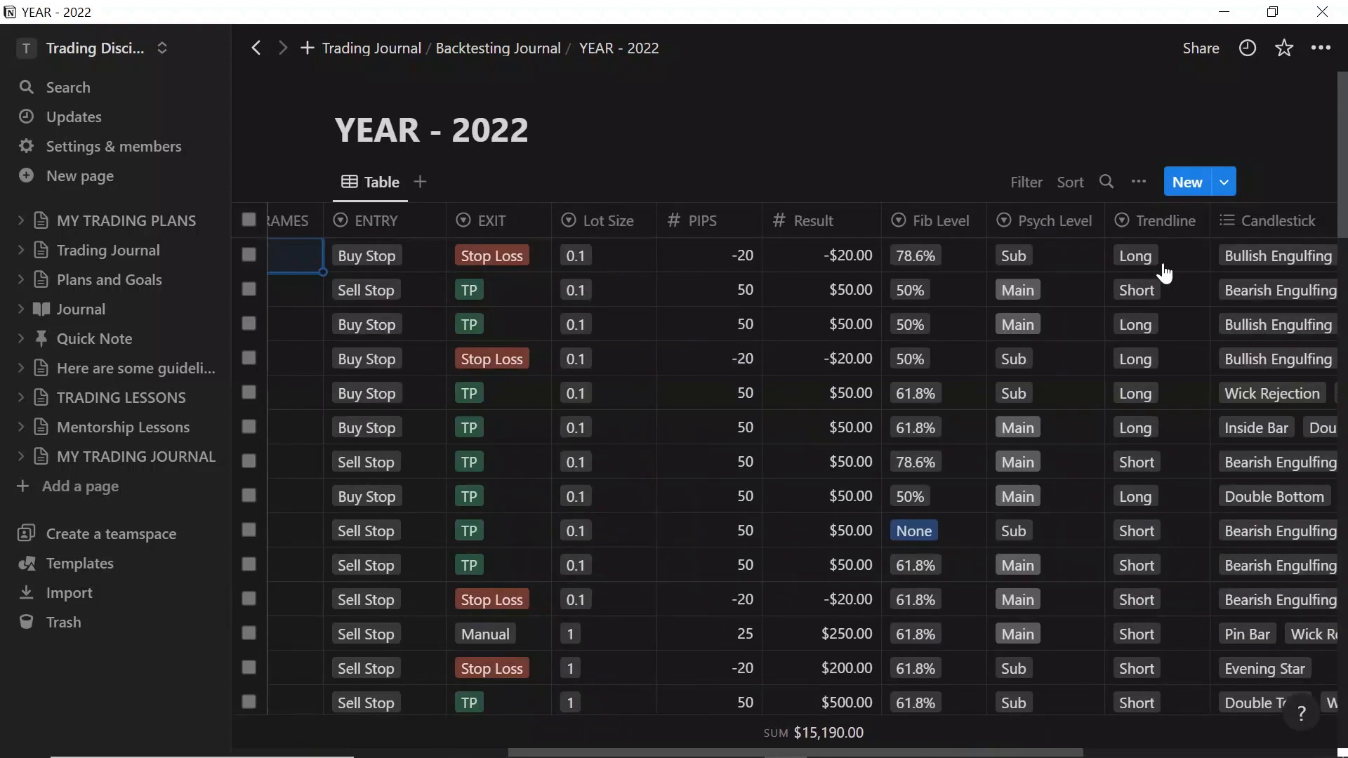
scroll(1165, 272, left, 5)
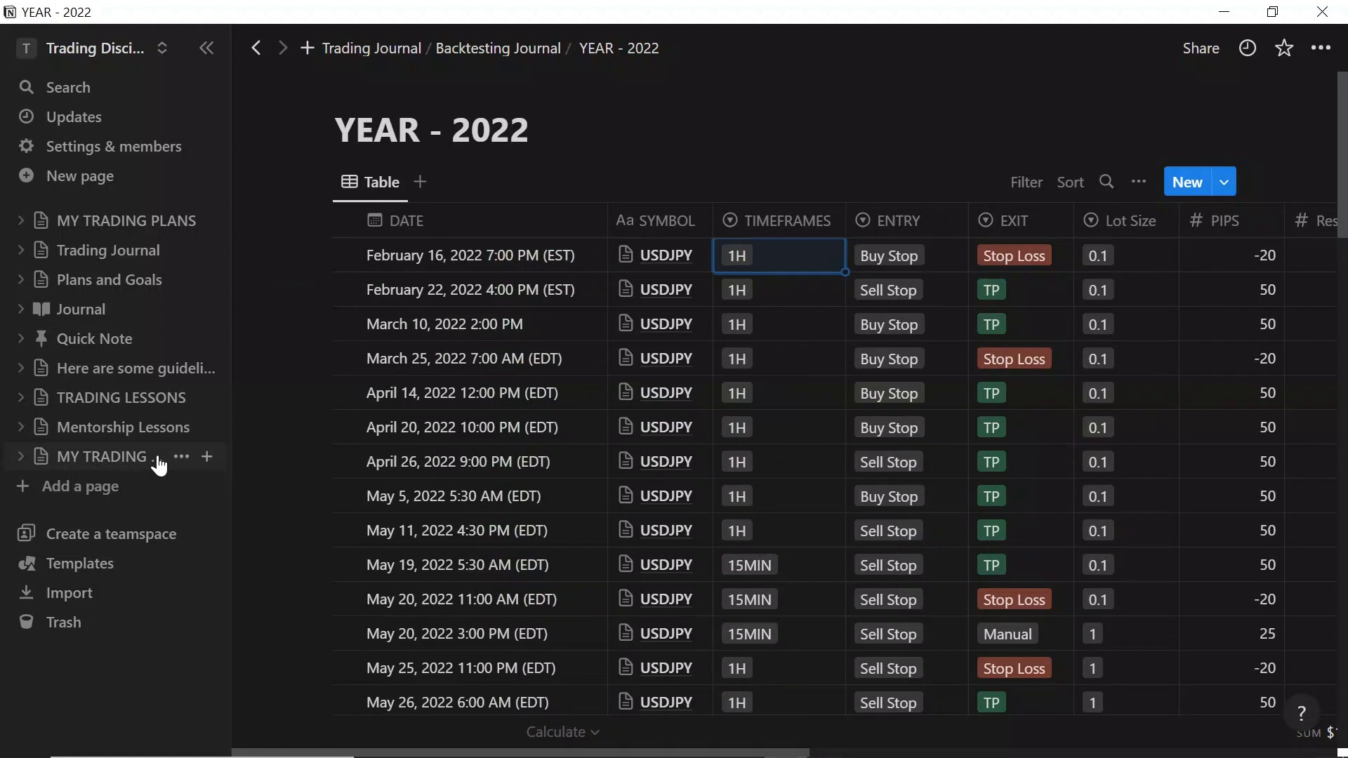
Return to the new YEAR - 2022 table in the BACKTESTING JOURNAL of MY TRADING JOURNAL
click(159, 463)
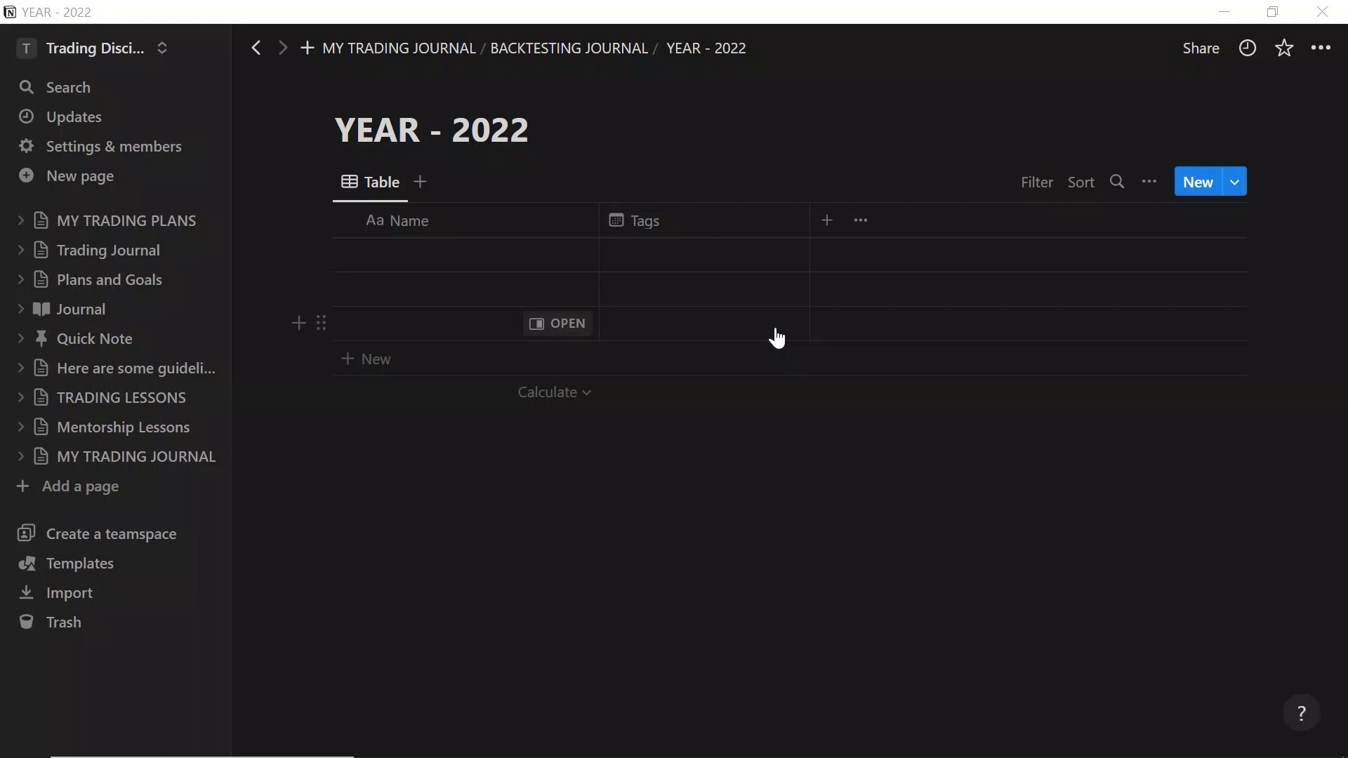
Try to add a Text property to the new YEAR - 2022 table
click(841, 222)
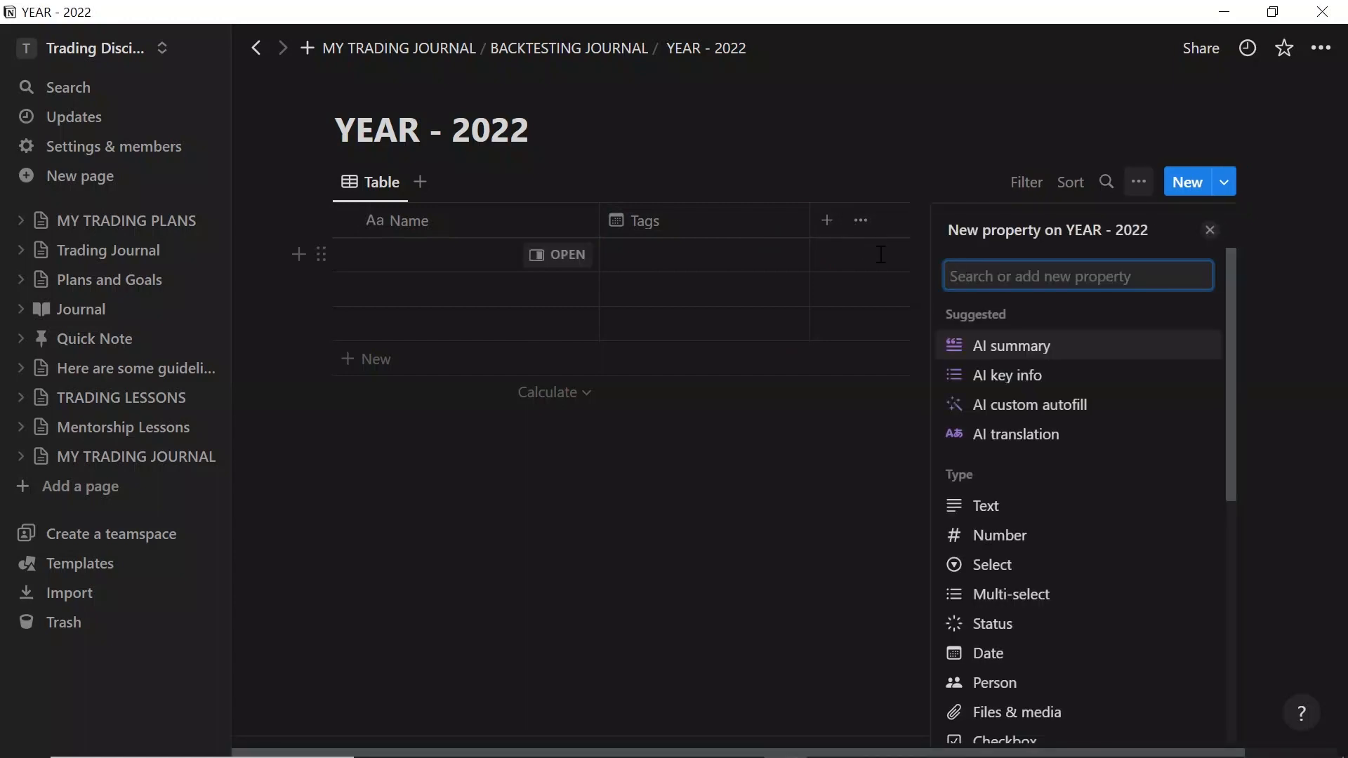
click(1024, 507)
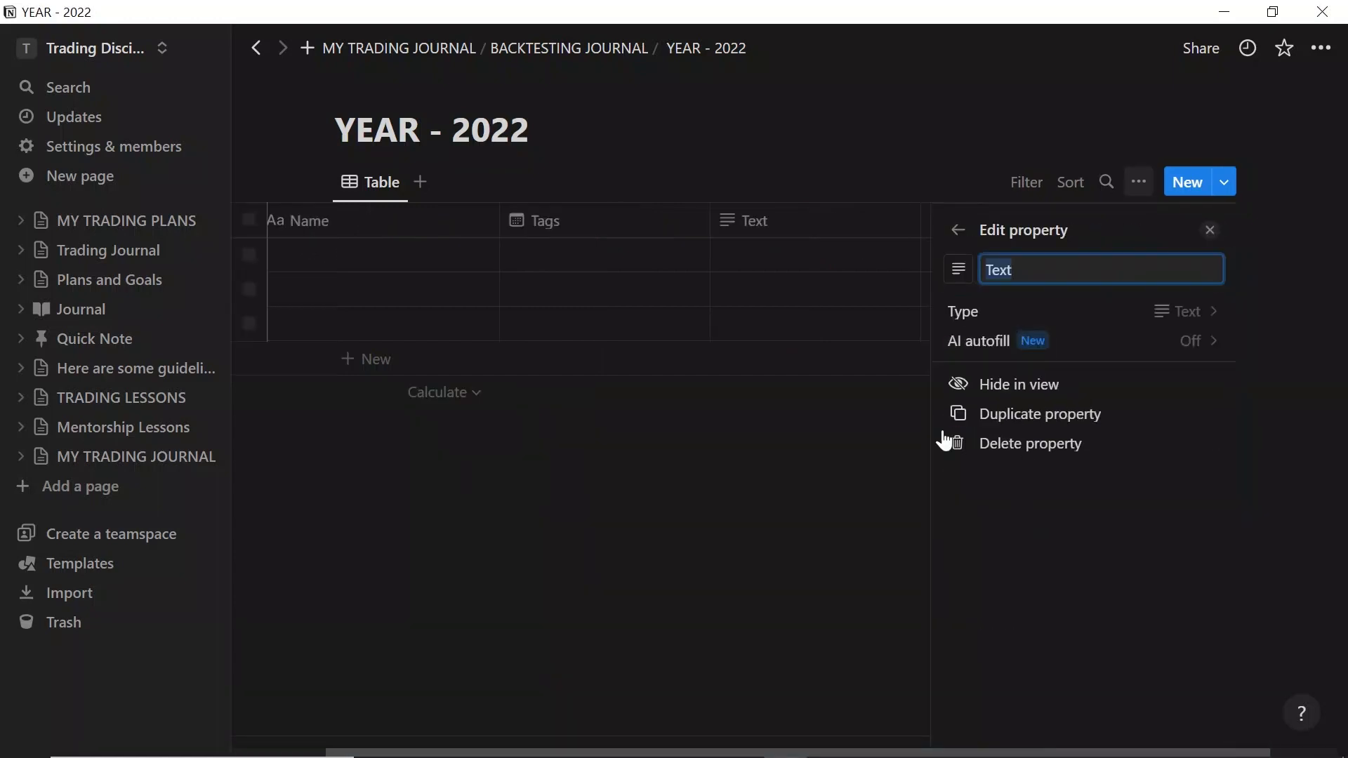
click(1210, 231)
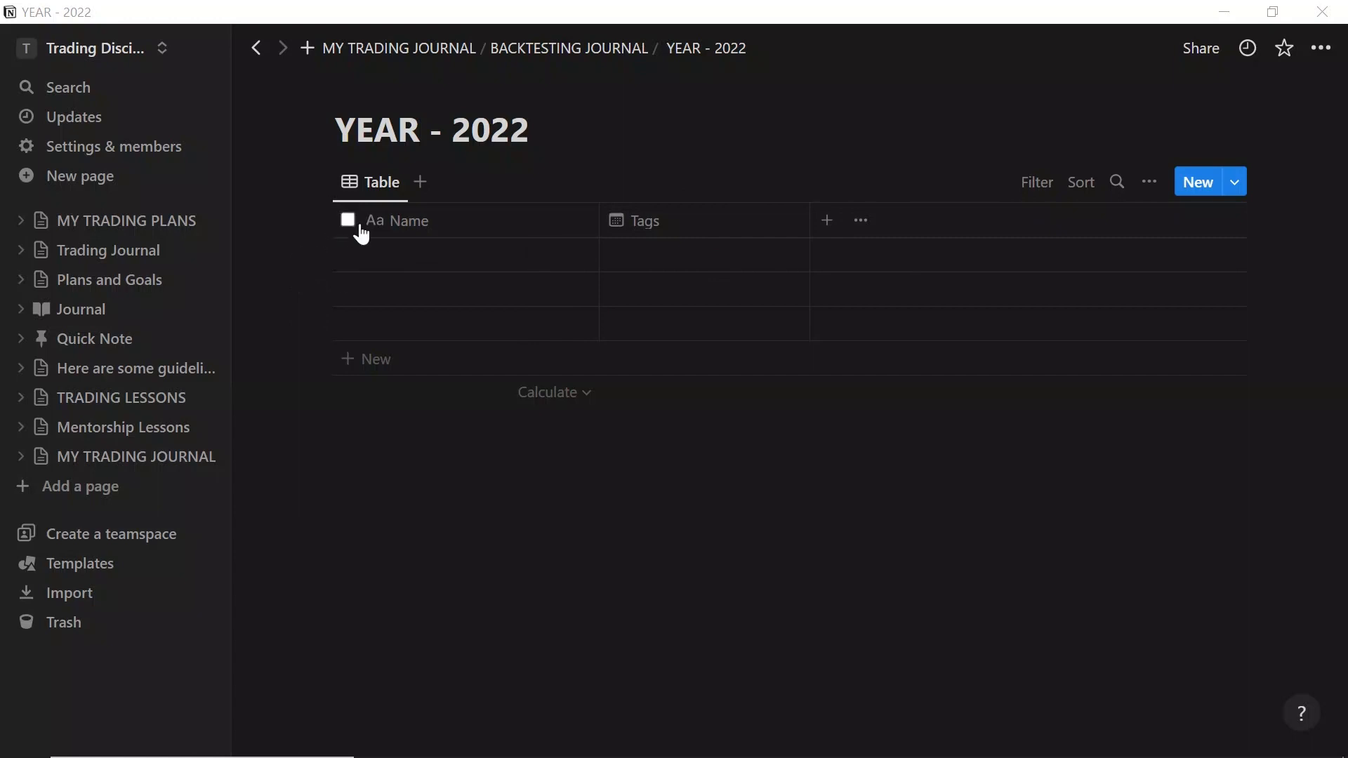
Add a Date property with the default date and time formats, and make it the first column of the YEAR - 2022 table
click(829, 220)
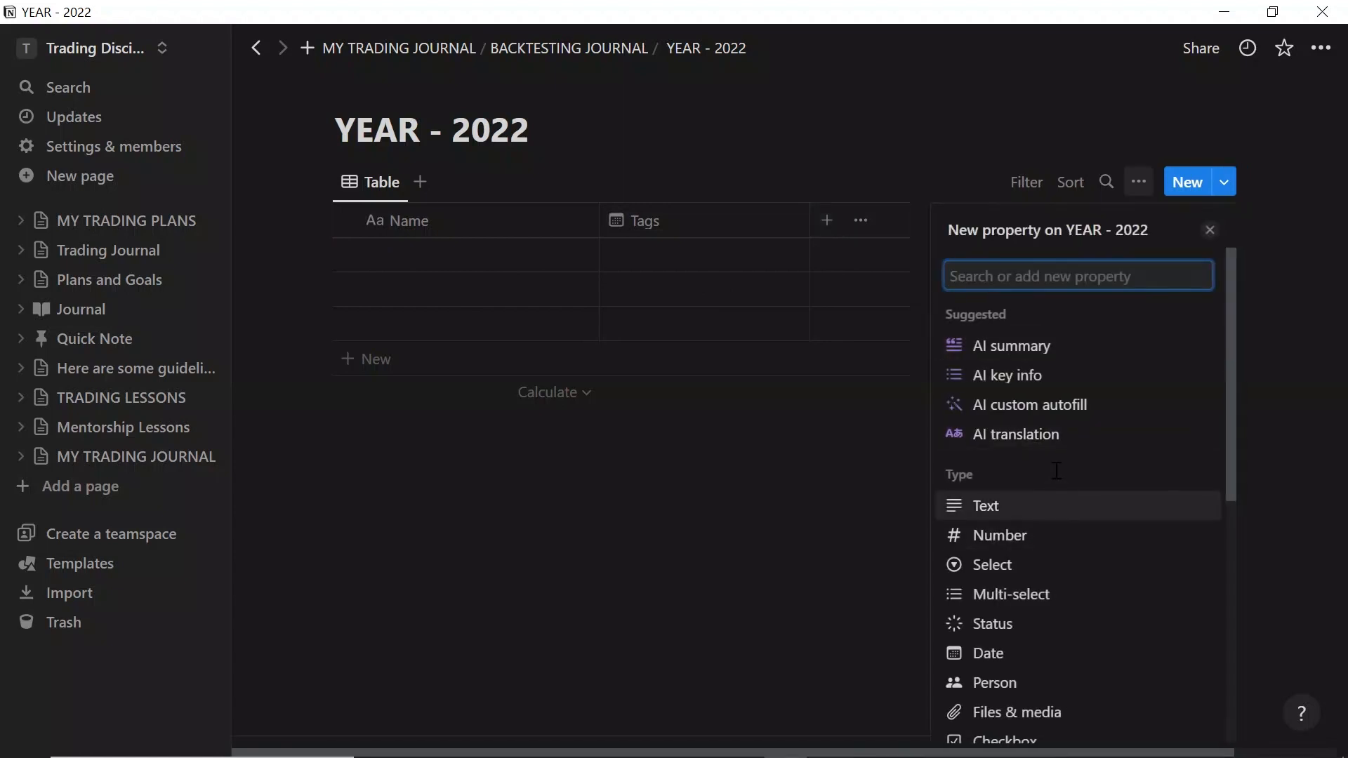
scroll(1052, 508, down, 5)
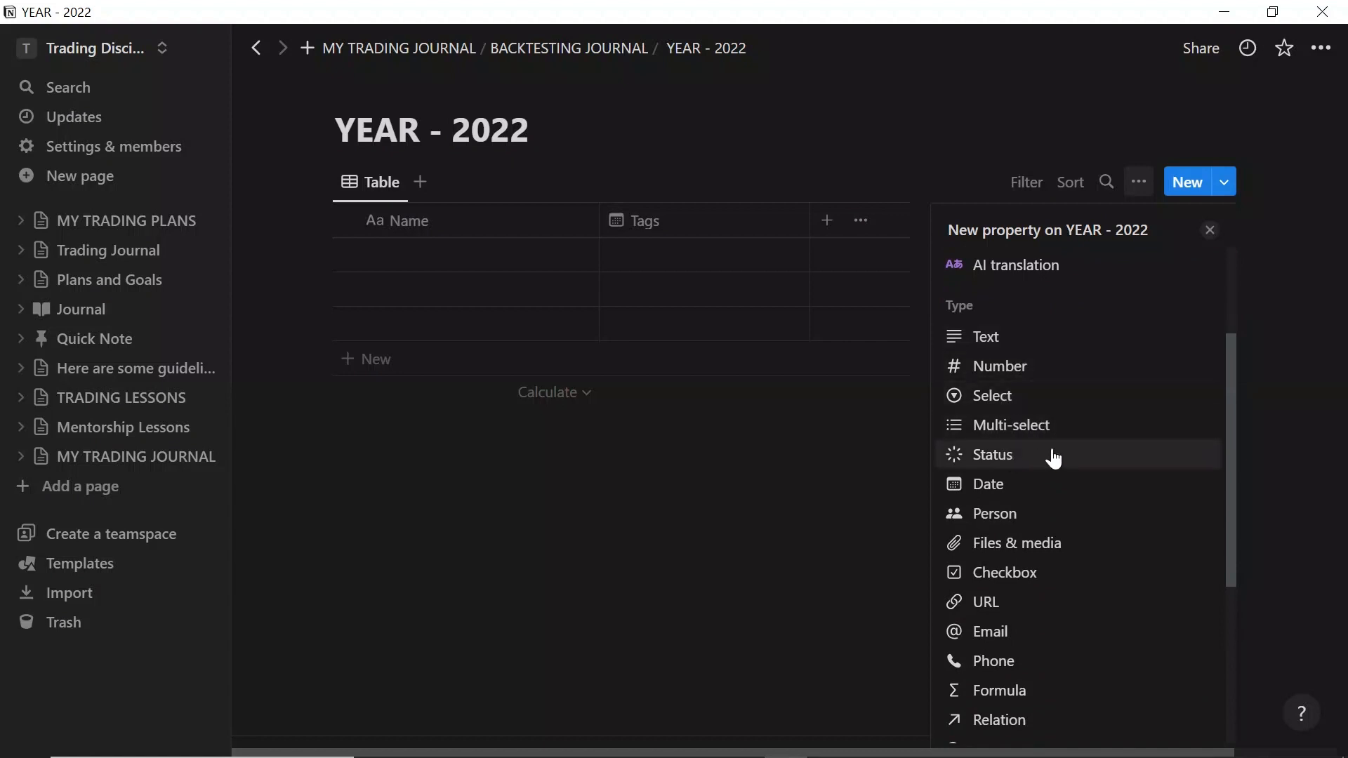
click(977, 496)
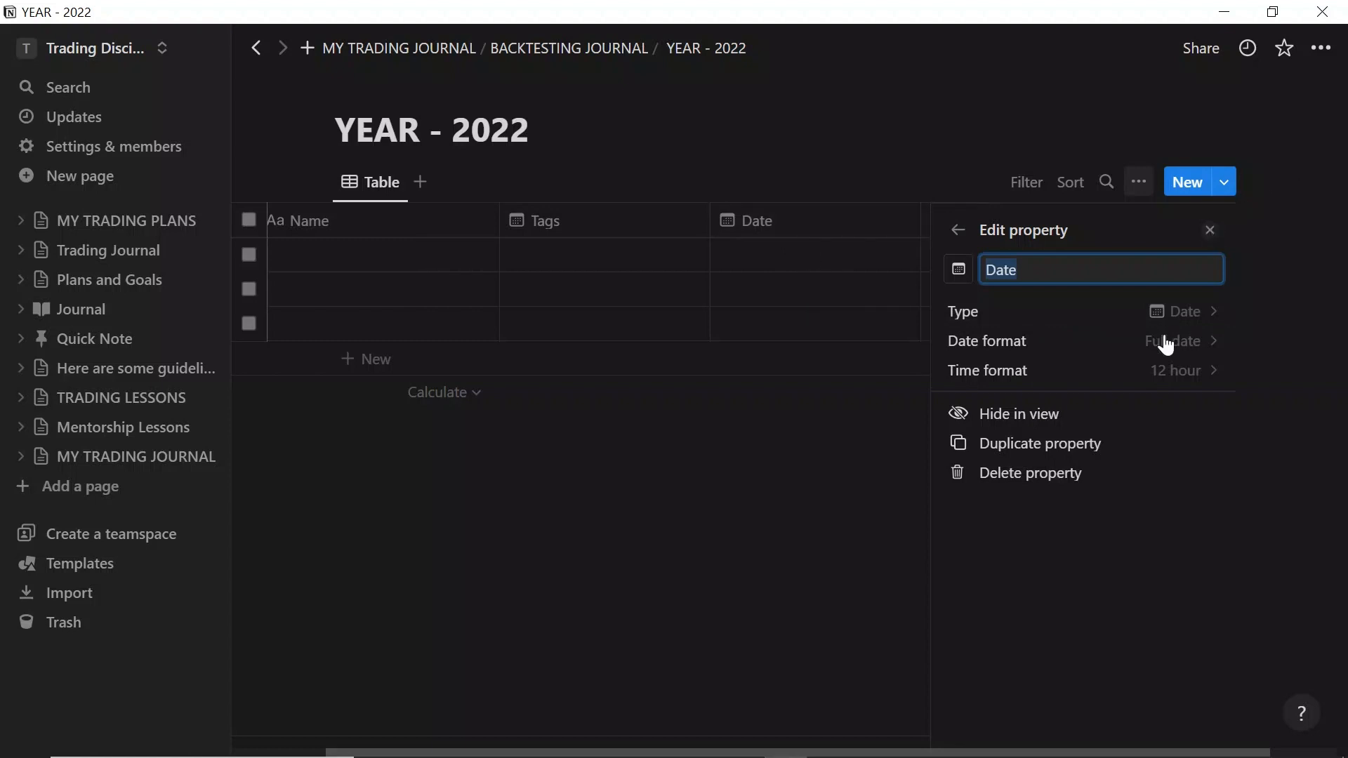
click(1202, 370)
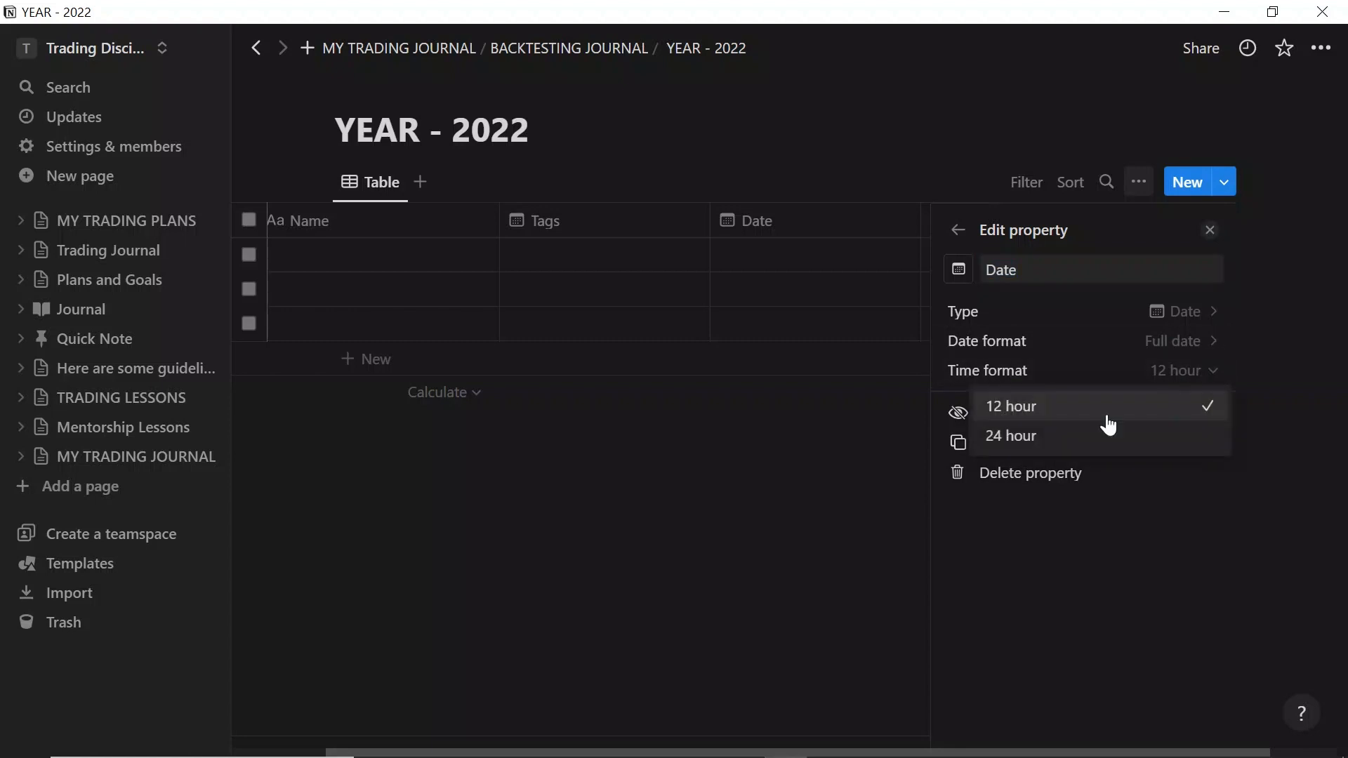
click(1119, 551)
click(1214, 344)
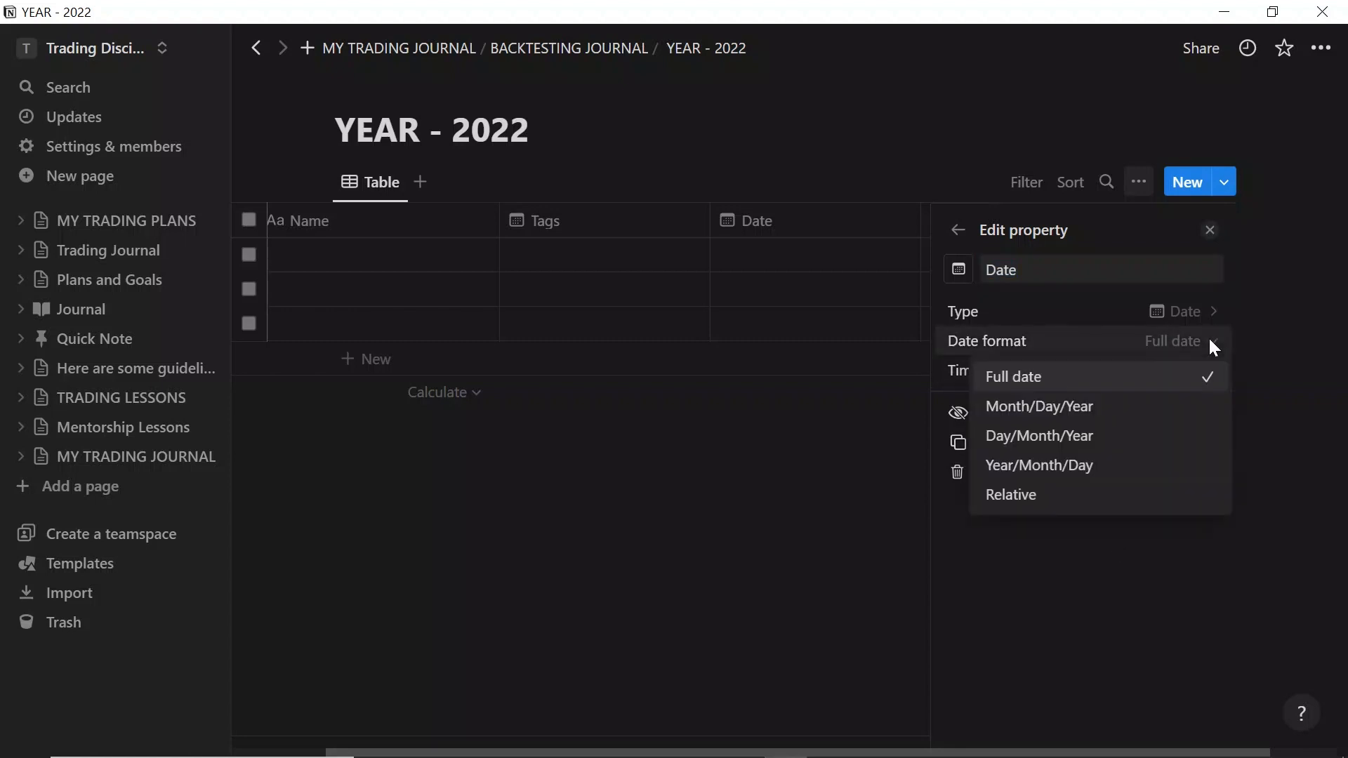
click(1076, 547)
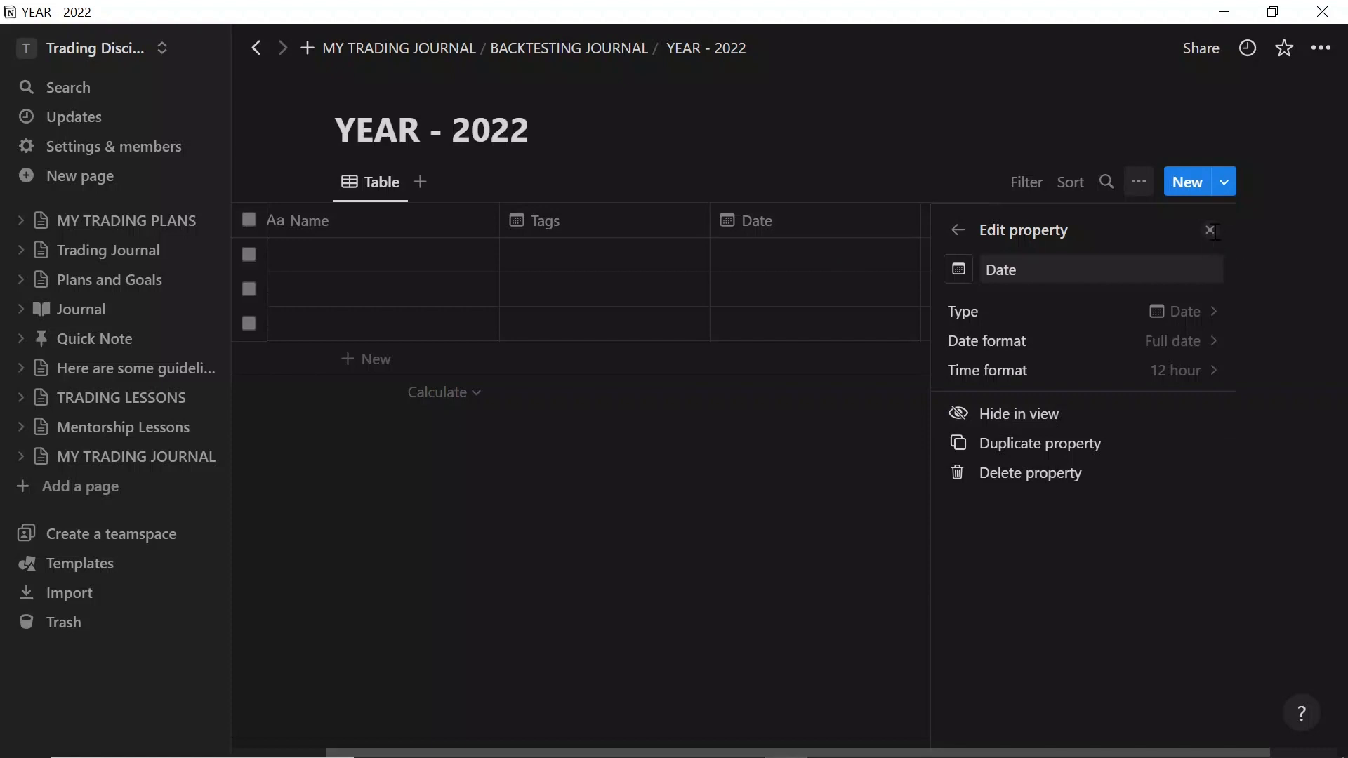
click(857, 289)
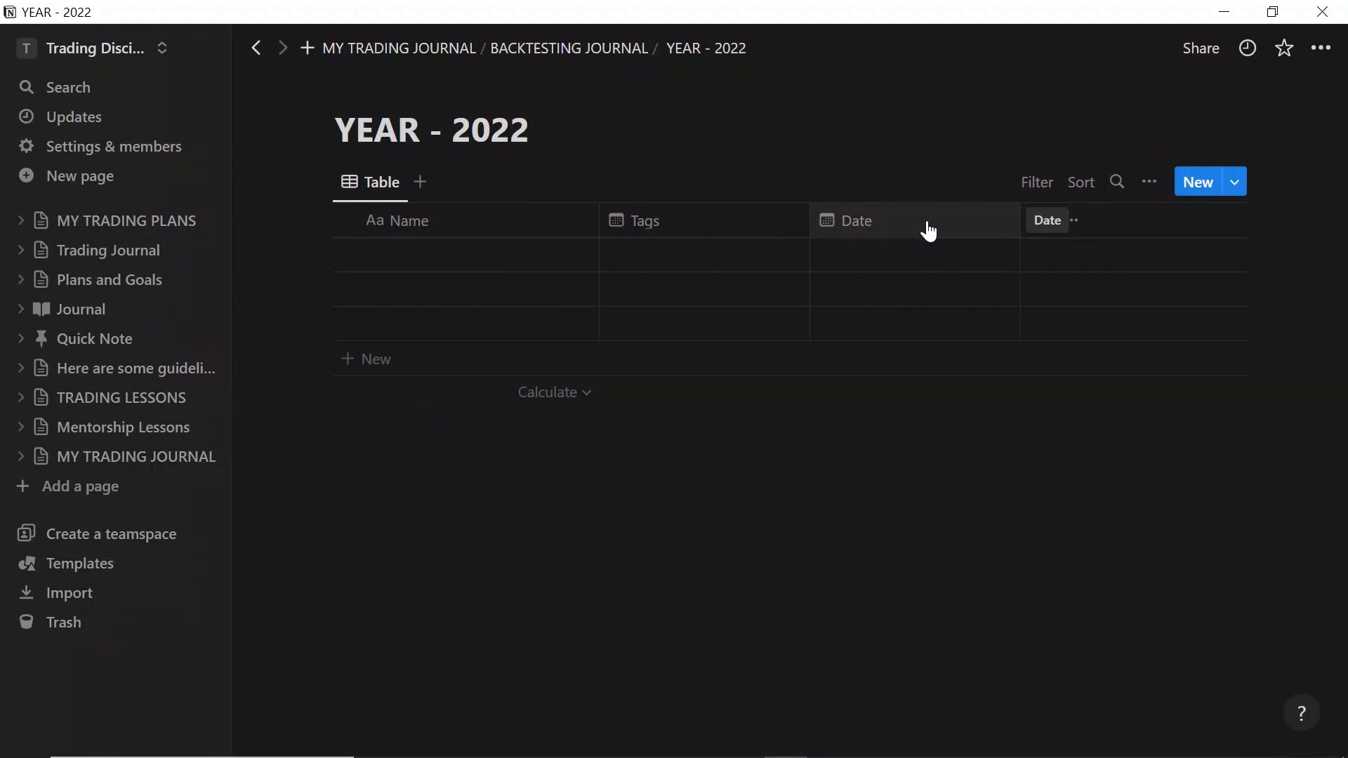
drag(928, 230, 376, 253)
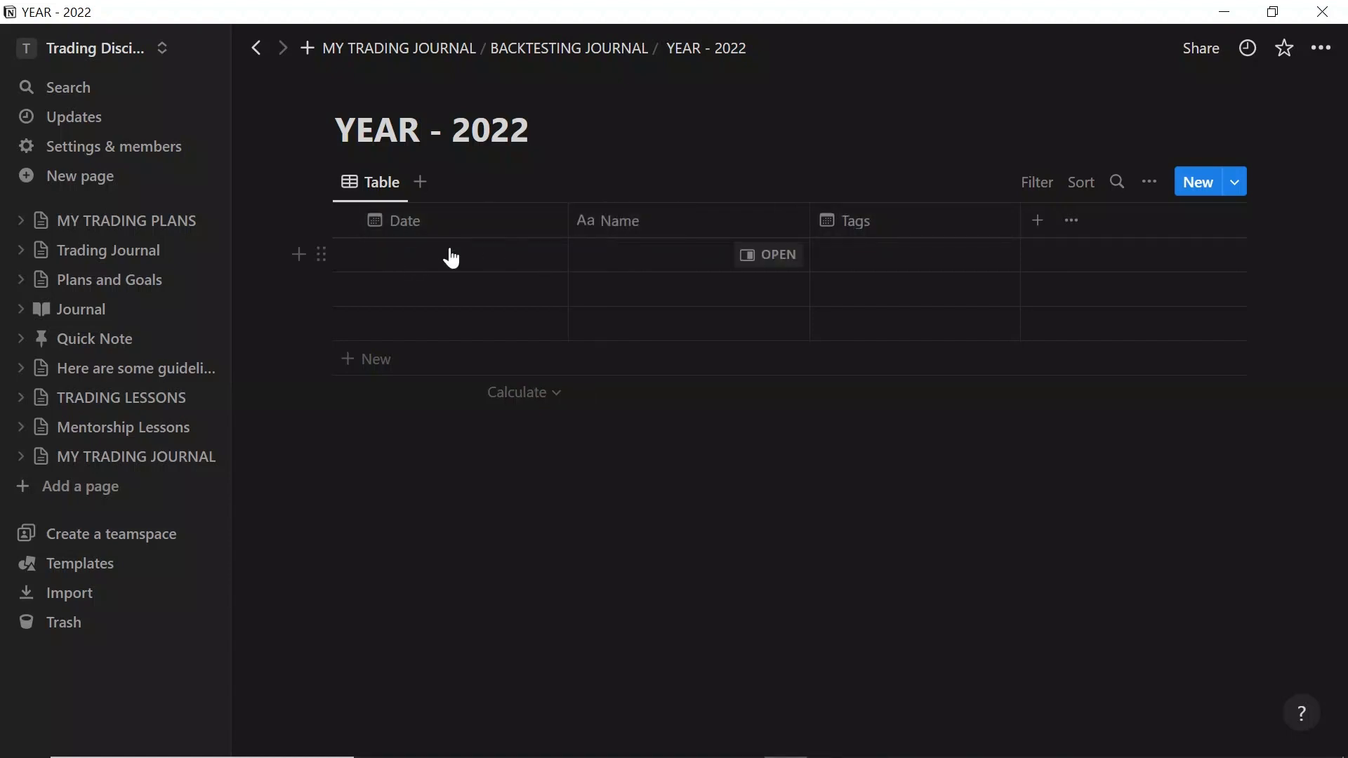
Try entering a February date in the first row's Date cell
click(492, 261)
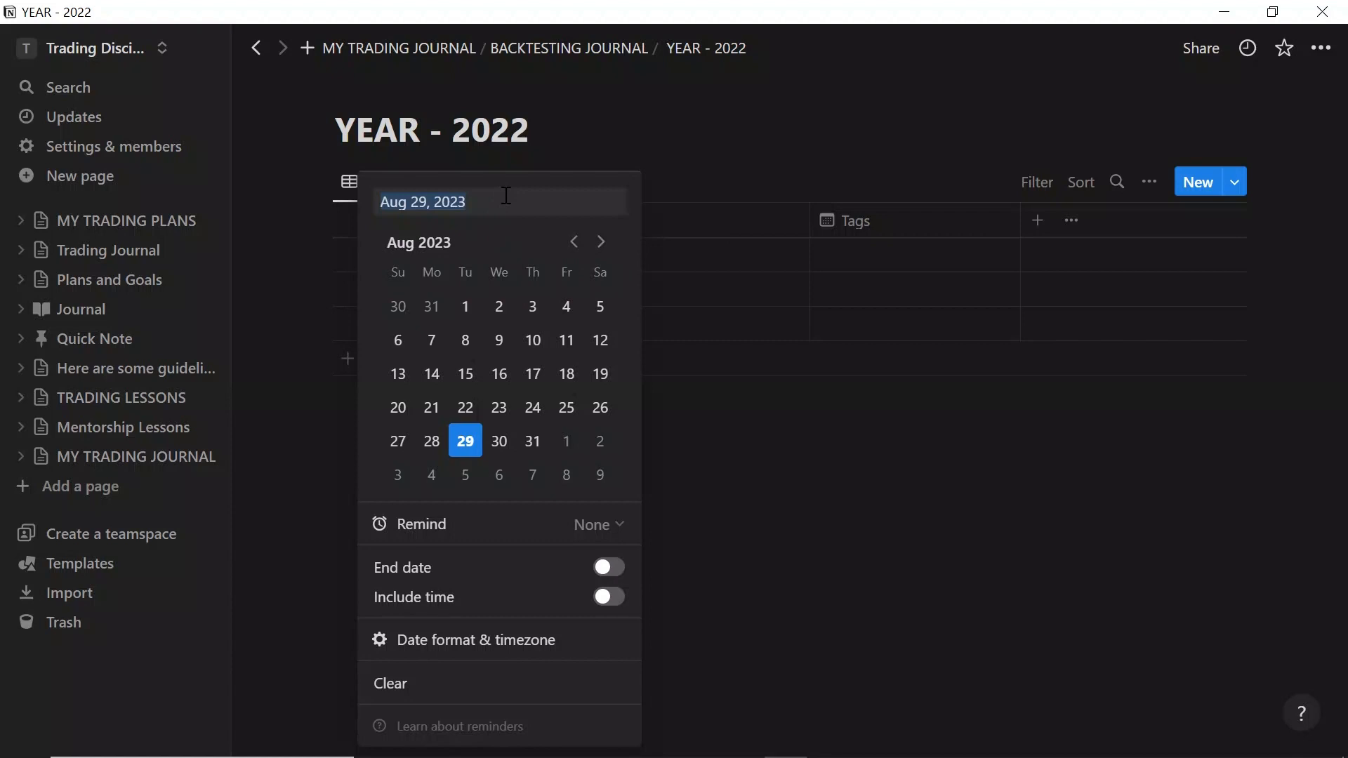
text(feb)
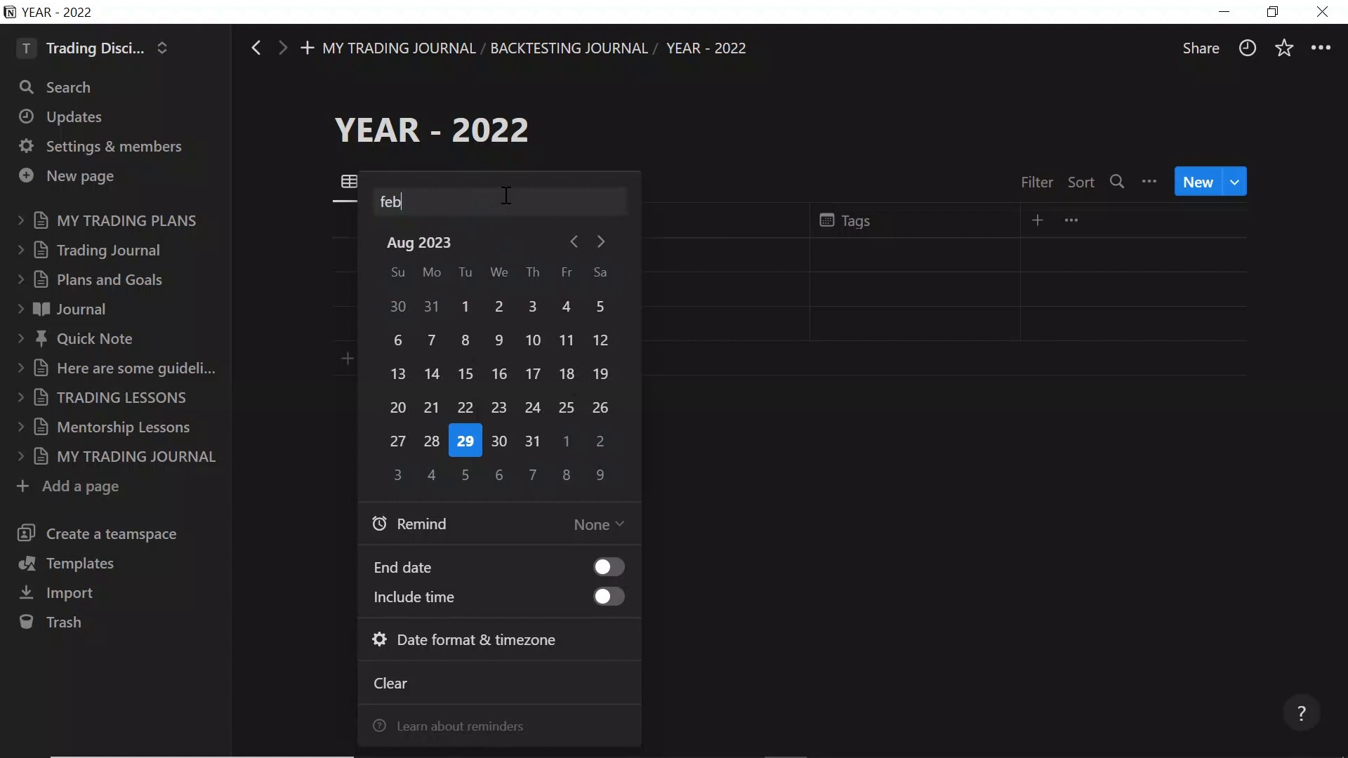
text(2122)
key(Return)
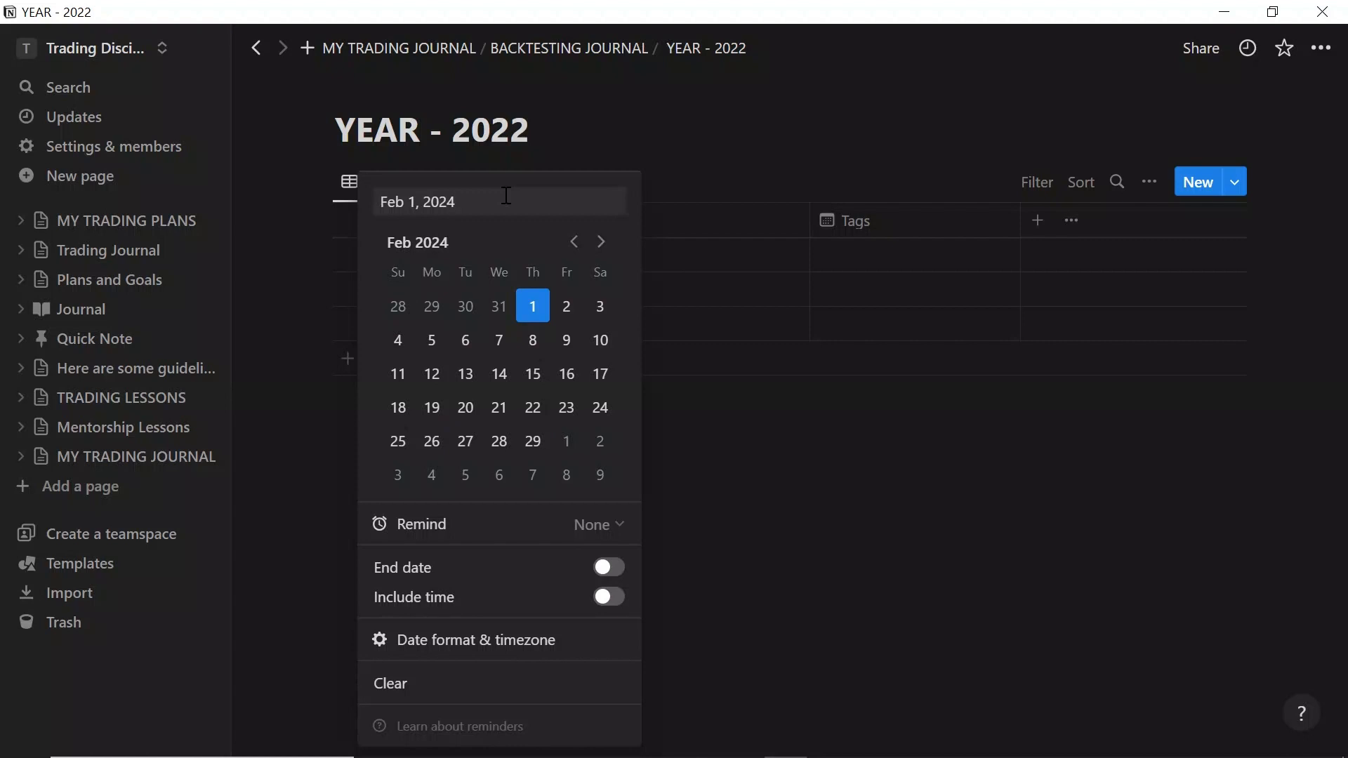
Try replacing the first row's date with Jul 5, 2022
key(BackSpace)
key(BackSpace)
key(BackSpace)
key(BackSpace)
key(BackSpace)
key(BackSpace)
key(BackSpace)
key(BackSpace)
key(BackSpace)
key(BackSpace)
key(BackSpace)
text(ju)
text(l)
text(522)
key(Return)
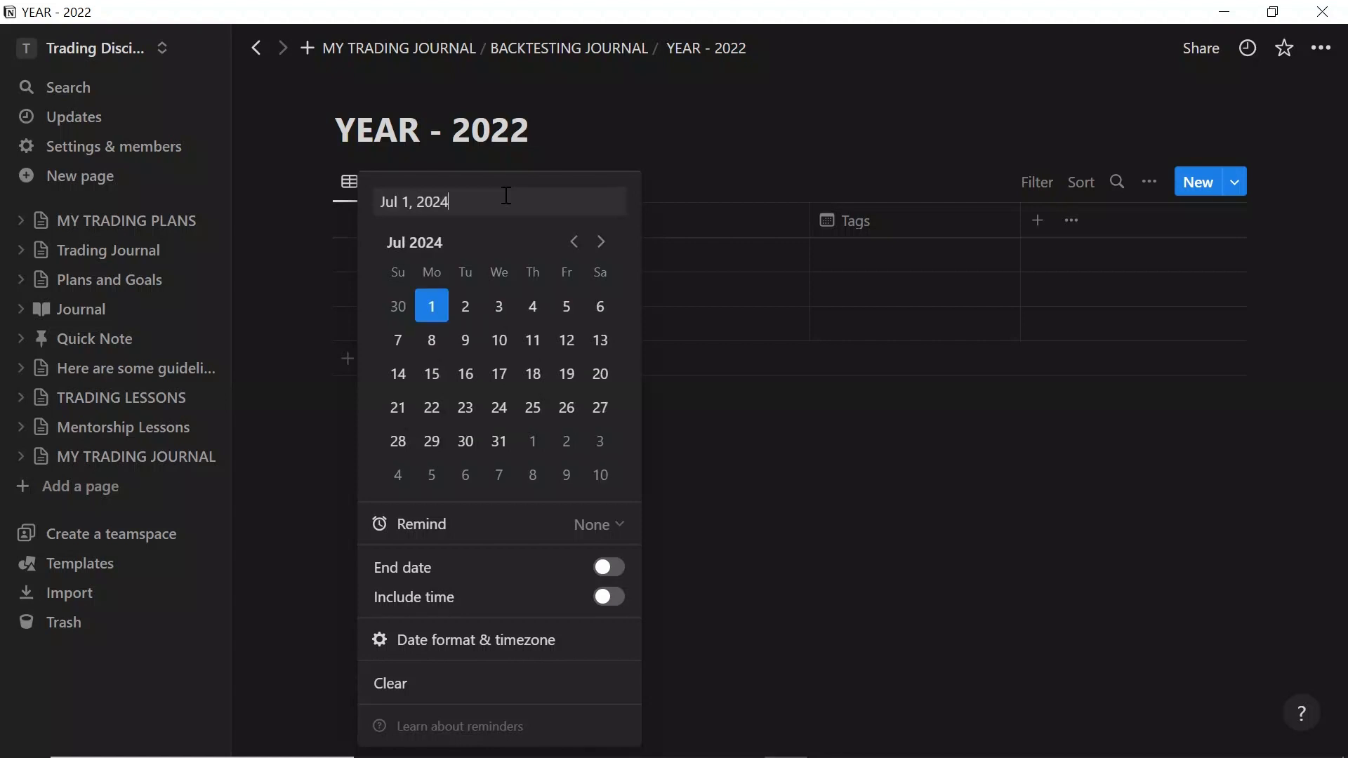
key(BackSpace)
key(BackSpace)
key(BackSpace)
key(BackSpace)
key(BackSpace)
key(BackSpace)
key(BackSpace)
key(BackSpace)
text(5, 2022)
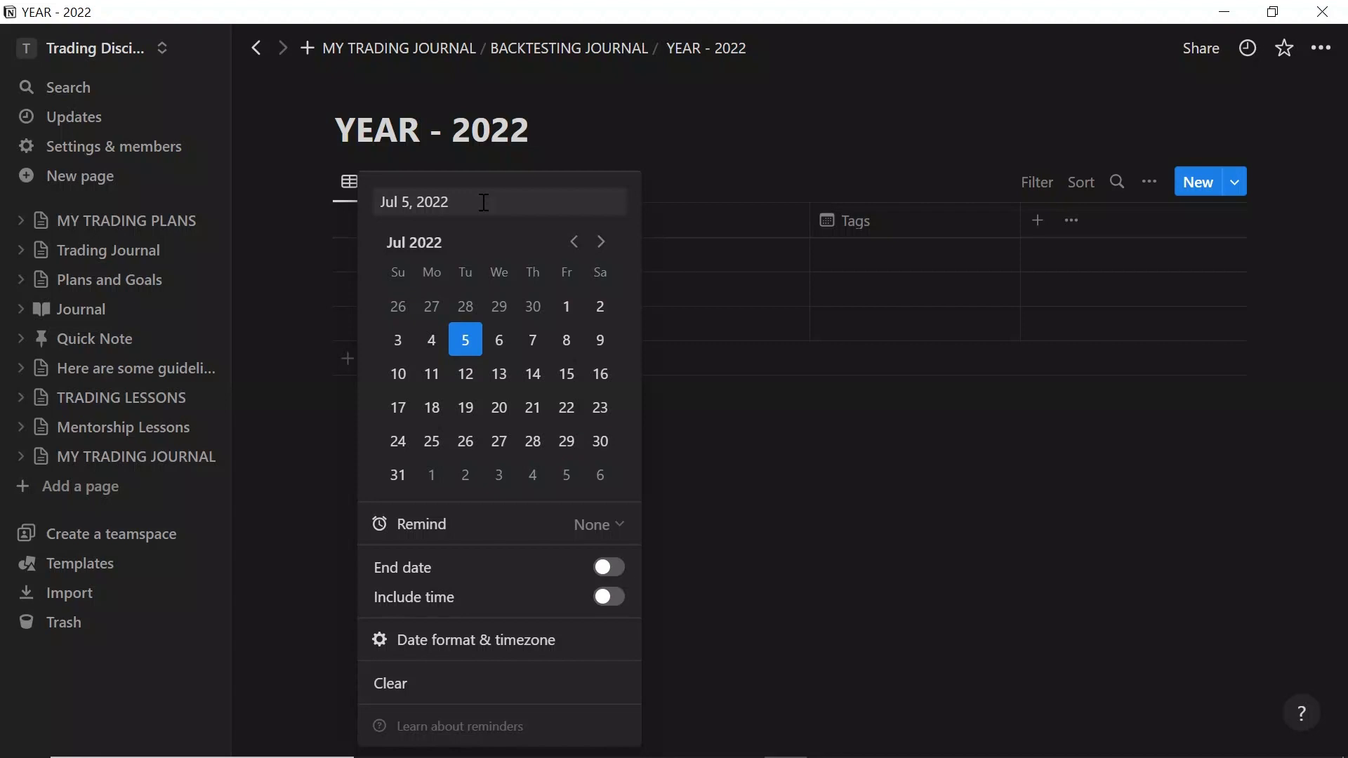
click(706, 378)
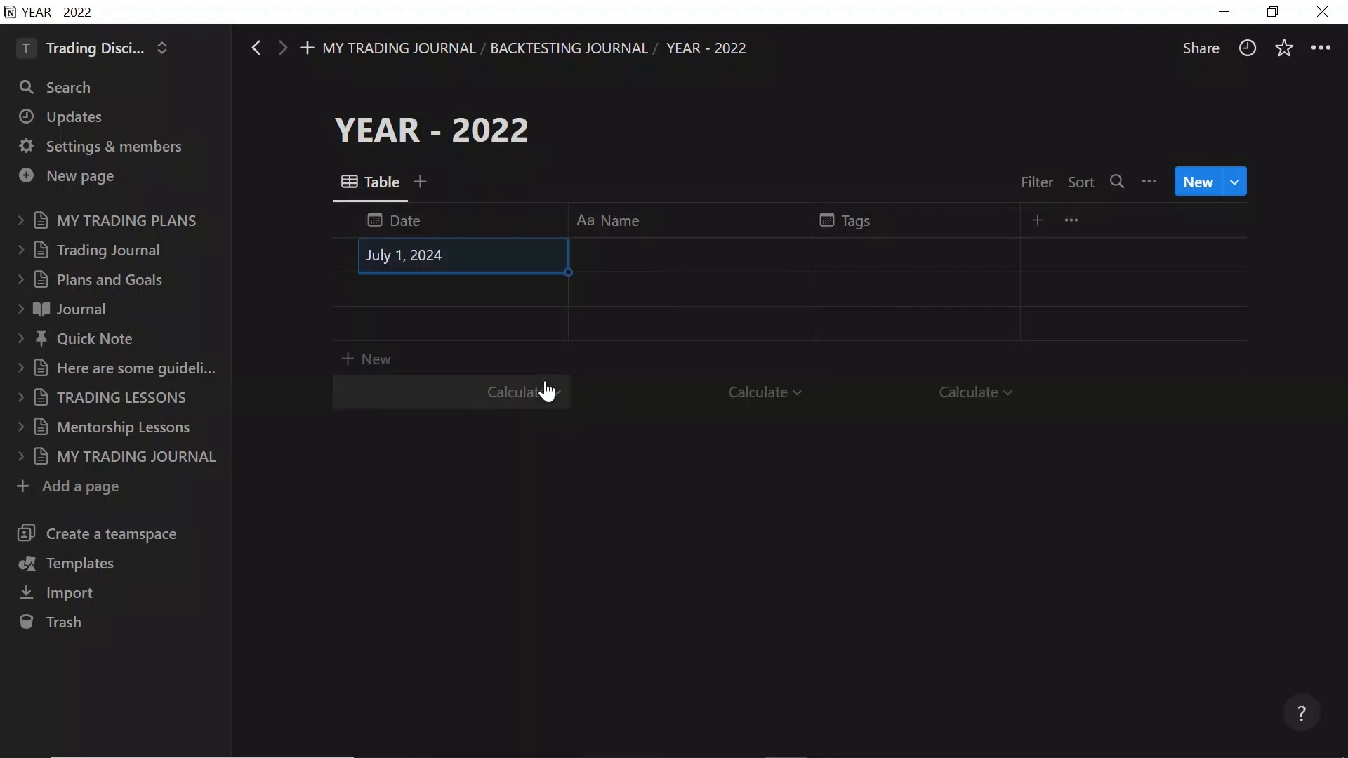
Undo the test dates entered in the first row
key(ctrl+z)
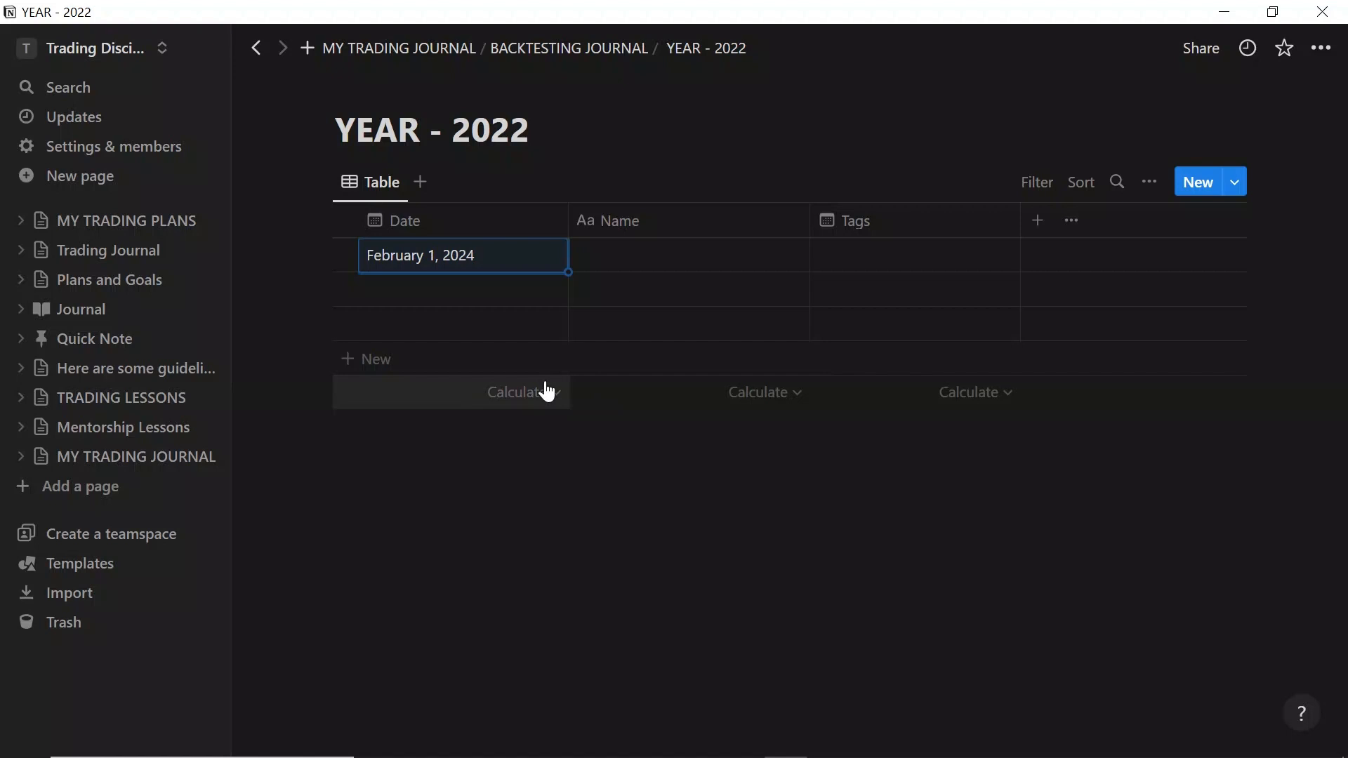
key(ctrl+z)
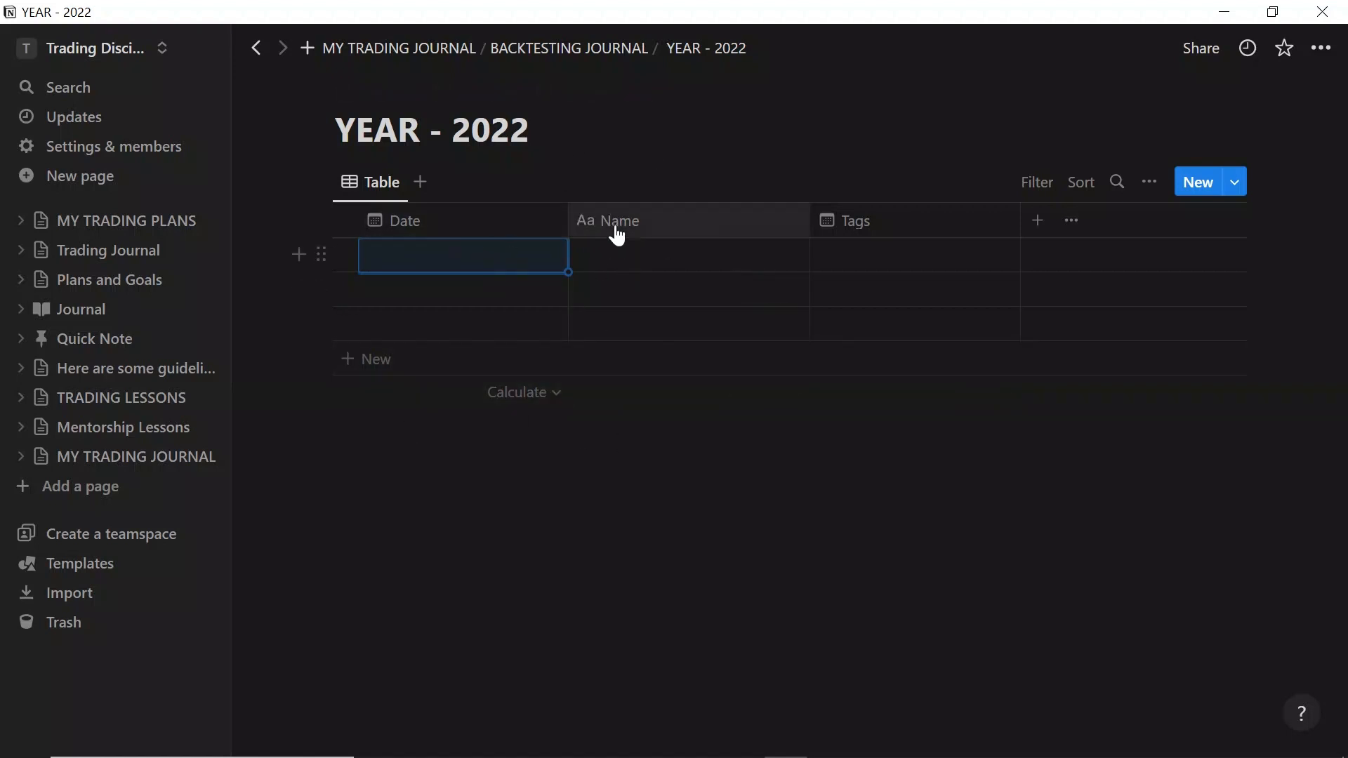
Rename the Name column to Symbol
click(693, 229)
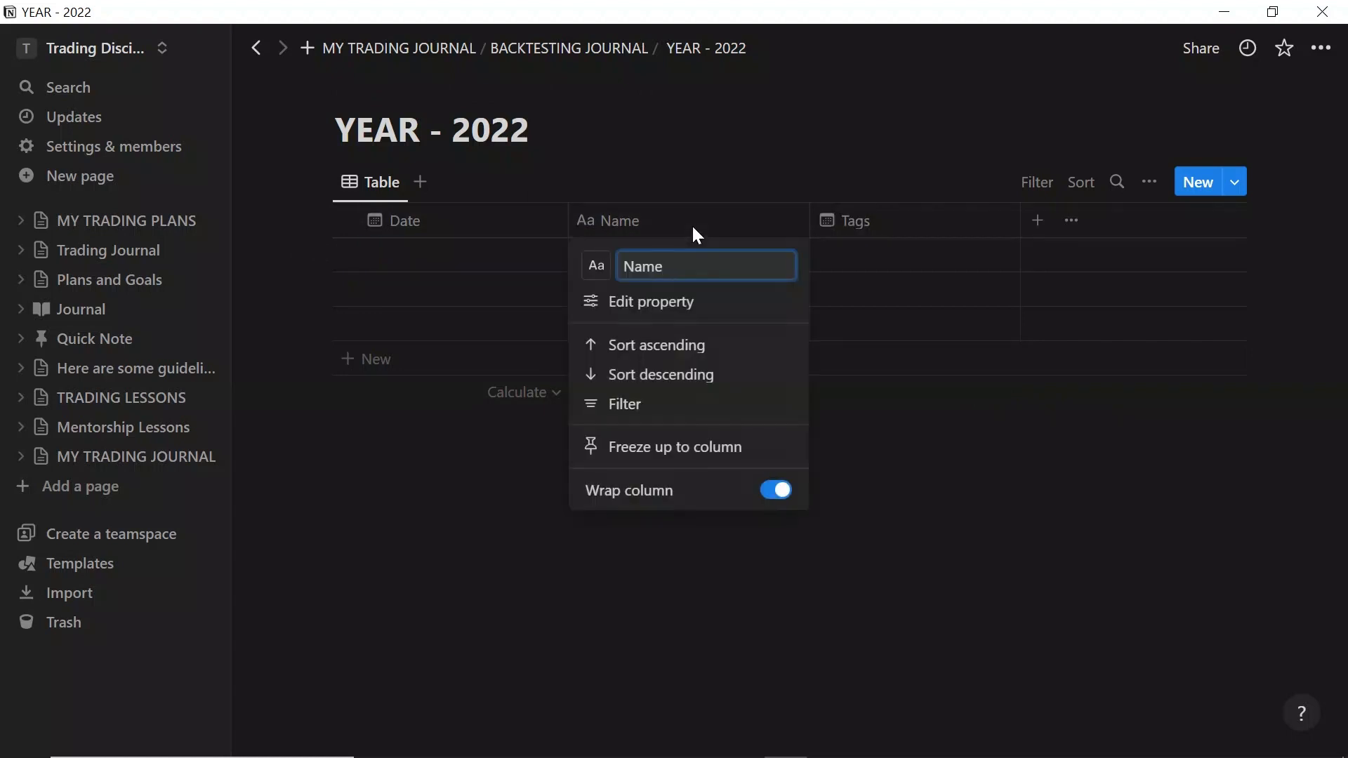
click(922, 300)
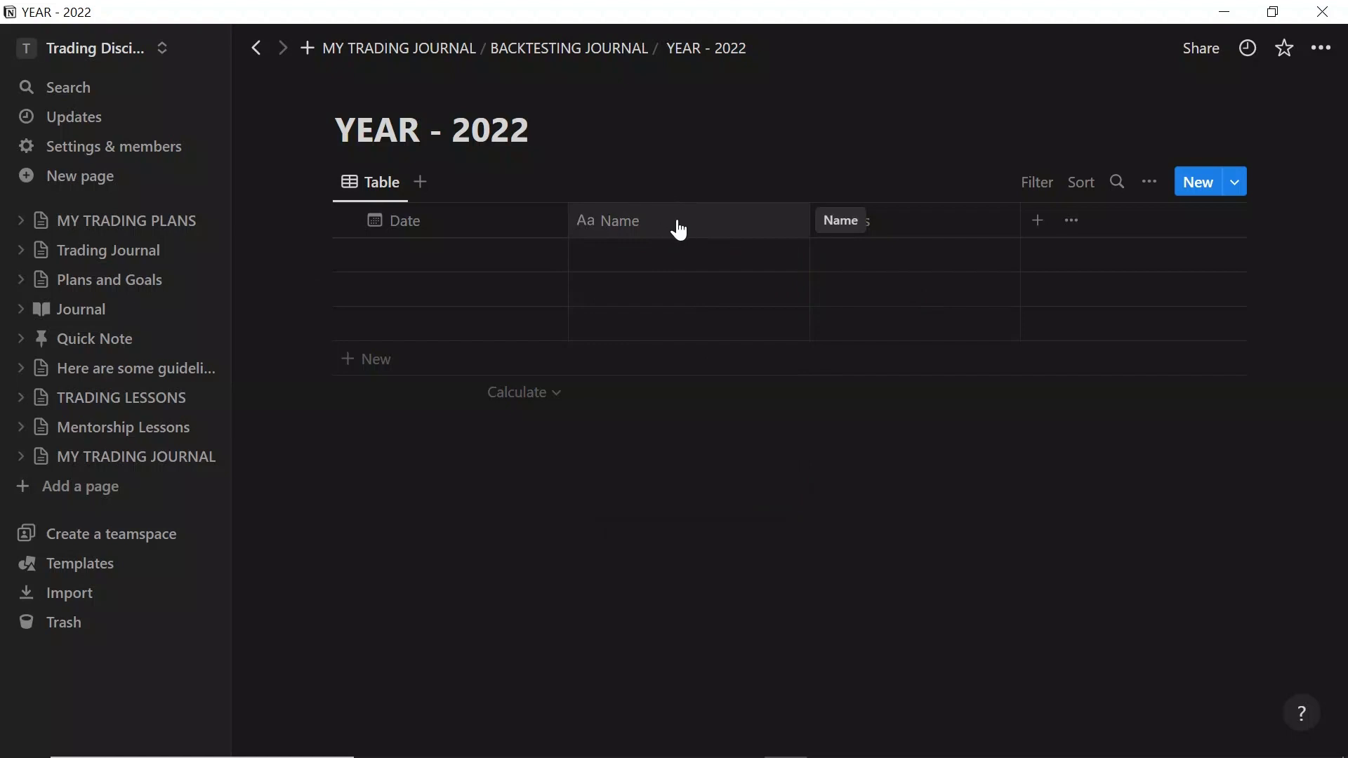
click(683, 229)
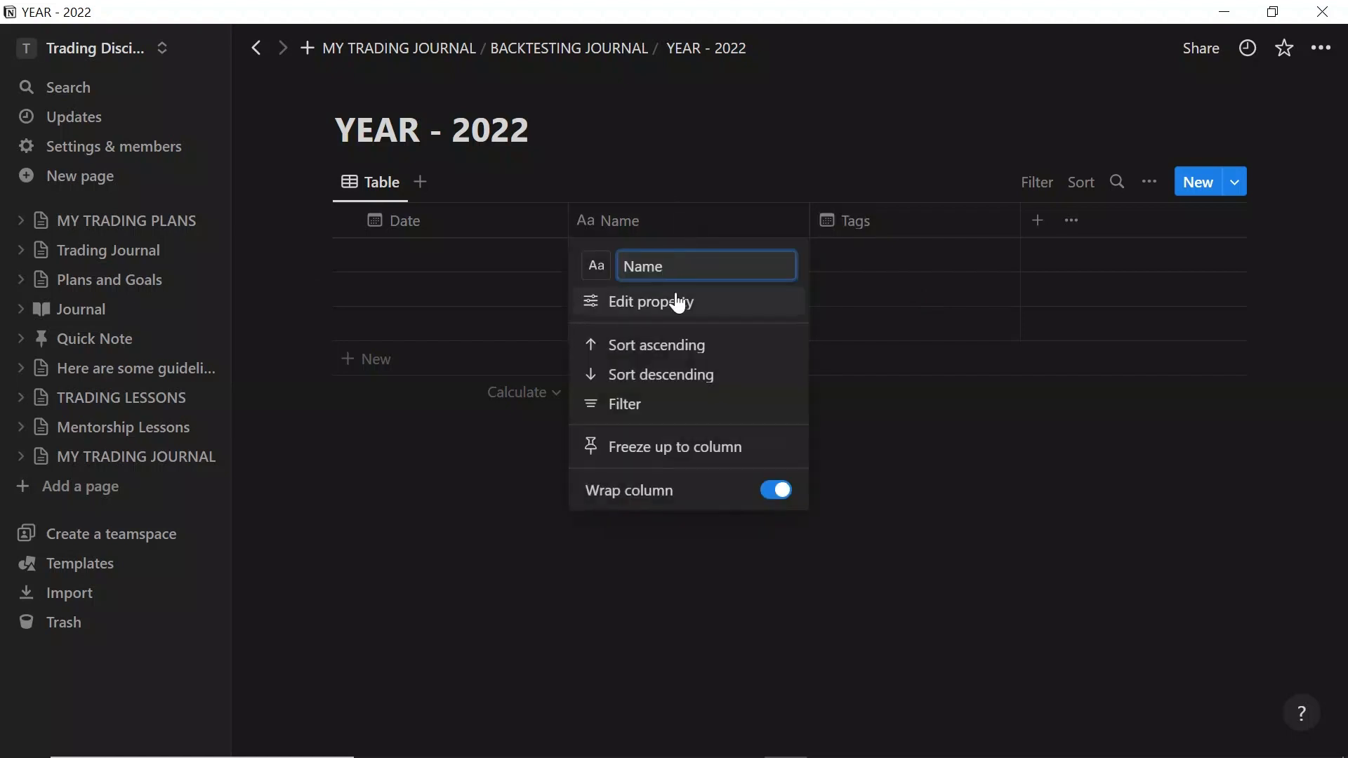
double_click(631, 265)
text(Symbol)
click(829, 184)
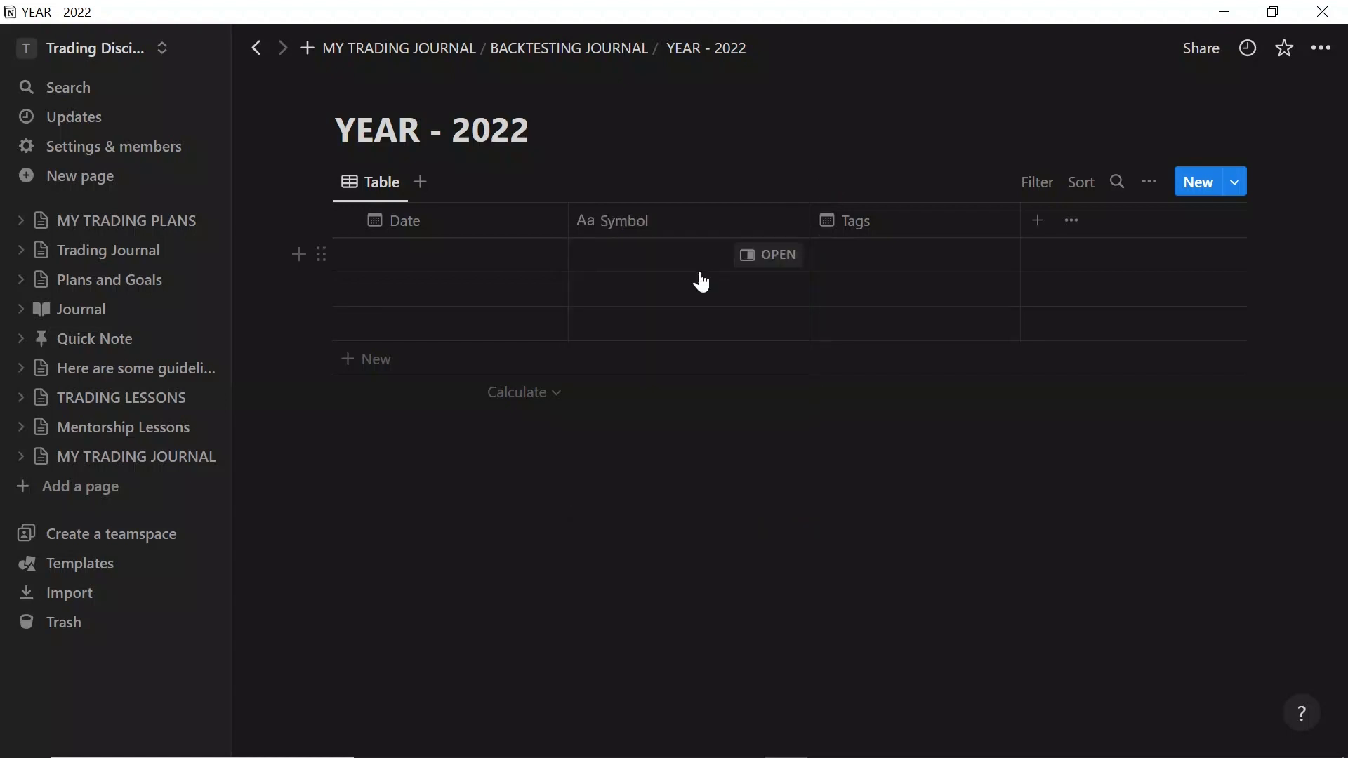
Fill the Symbol cells of the three rows with the sample pairs usdjpy, EURUSD and GBPUSD
click(662, 255)
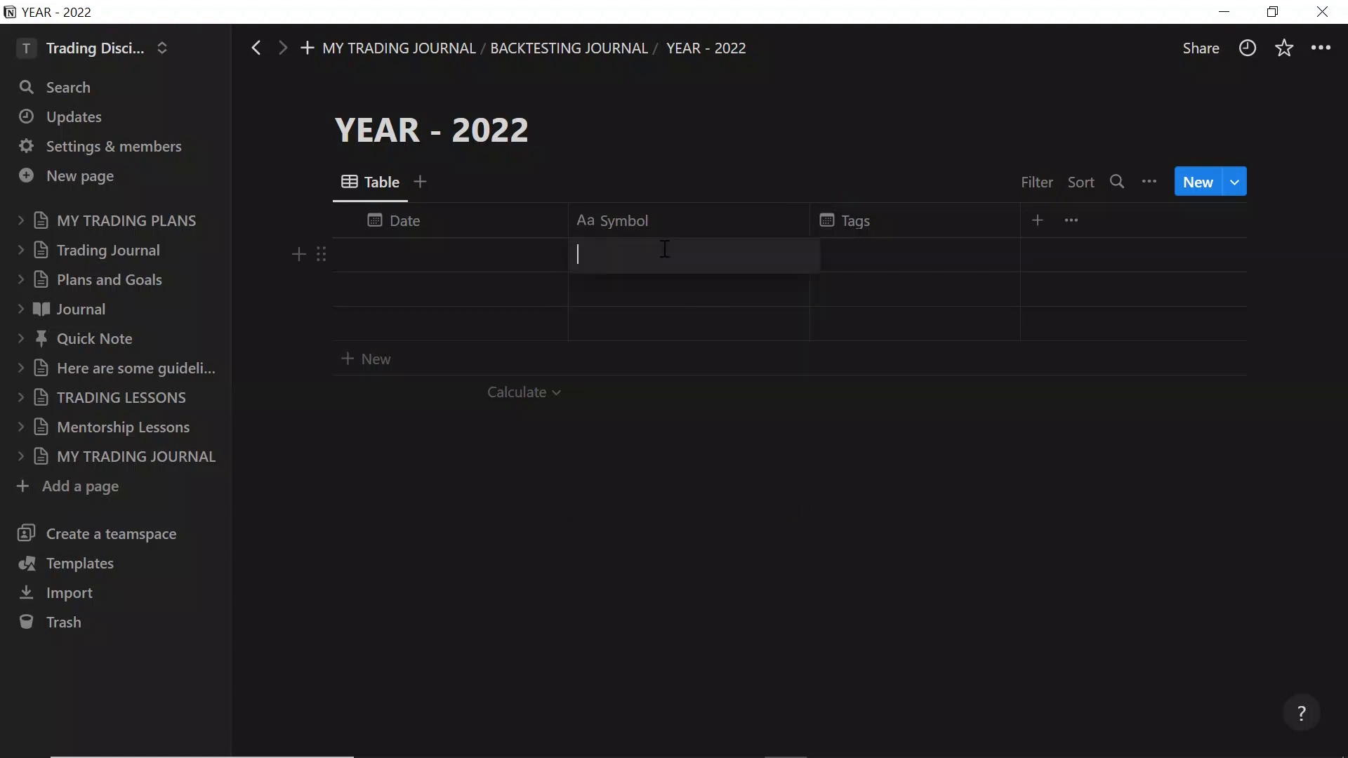
text(usdjpy)
key(Escape)
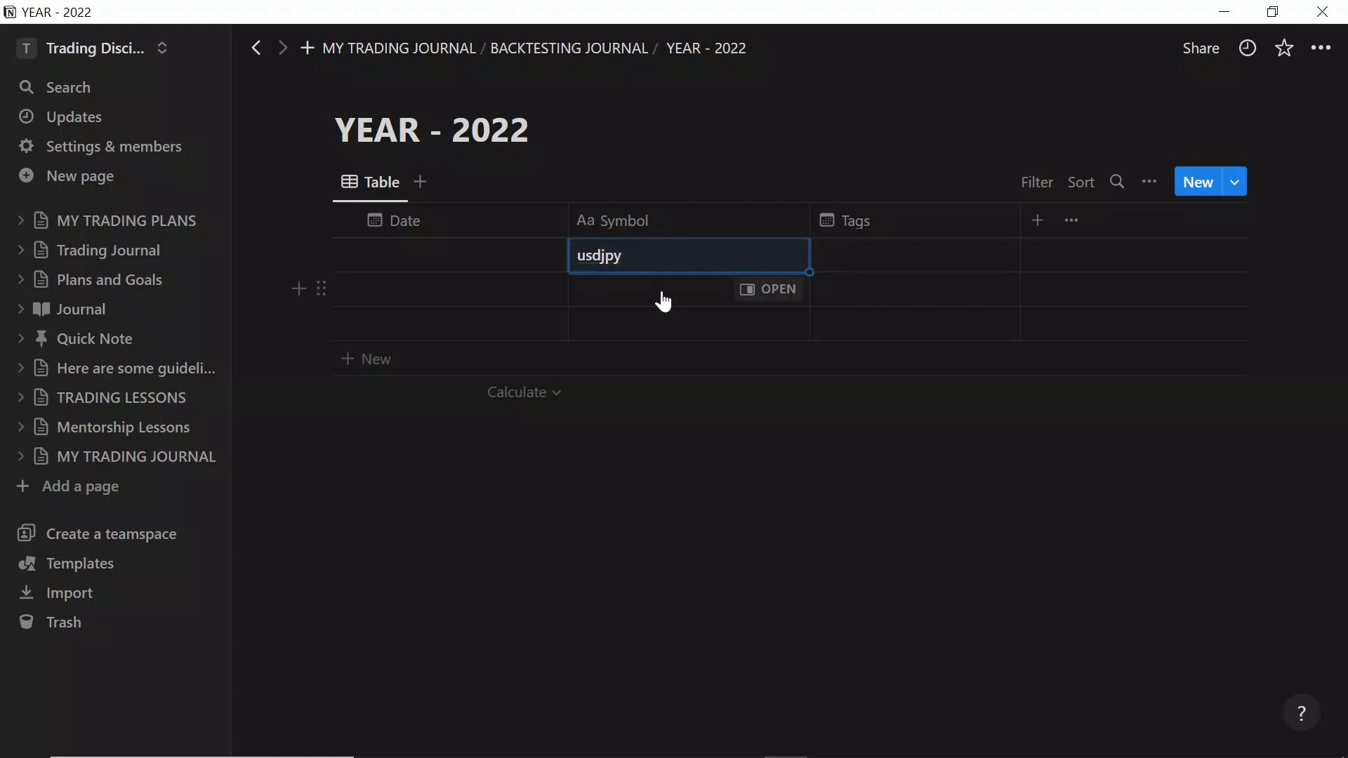
click(663, 299)
text(eurusd)
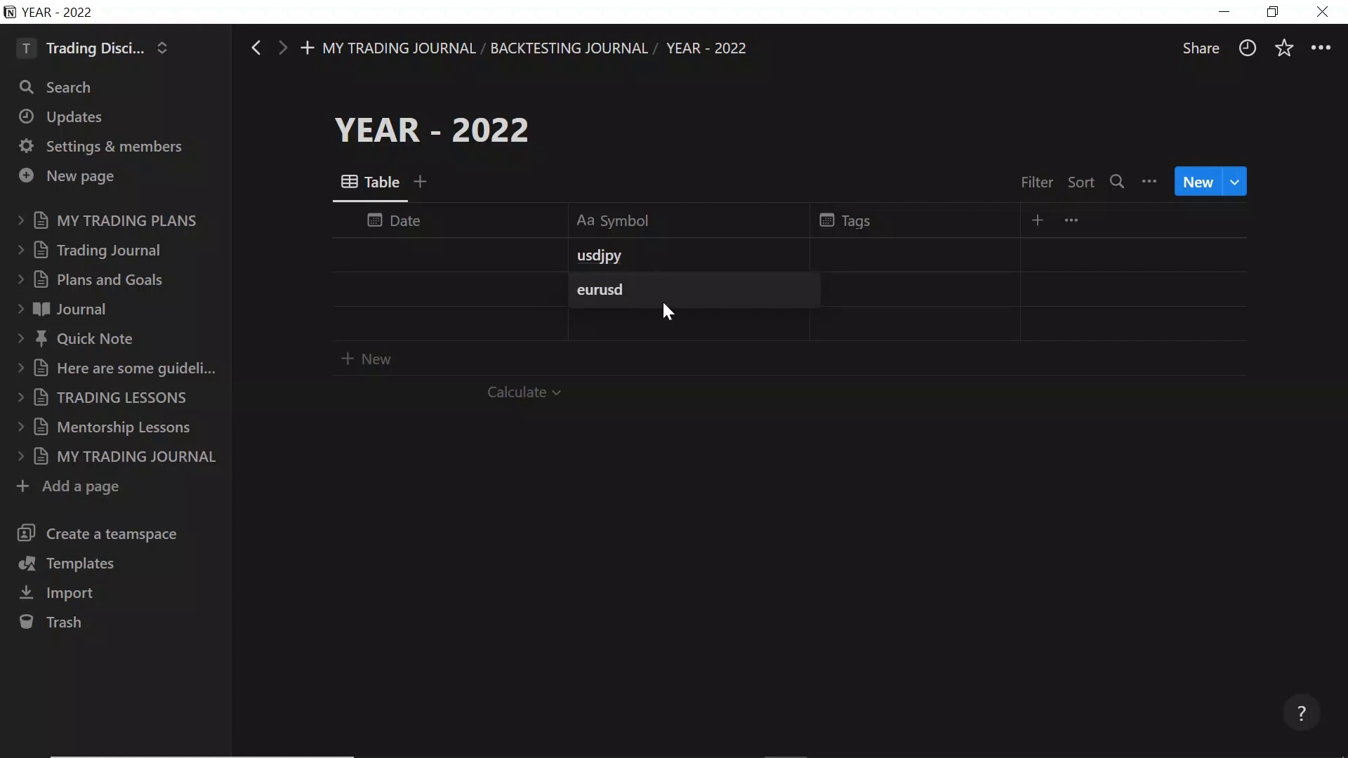
key(BackSpace)
key(BackSpace)
key(BackSpace)
key(BackSpace)
key(BackSpace)
key(BackSpace)
text(EURUSD)
click(663, 330)
click(681, 332)
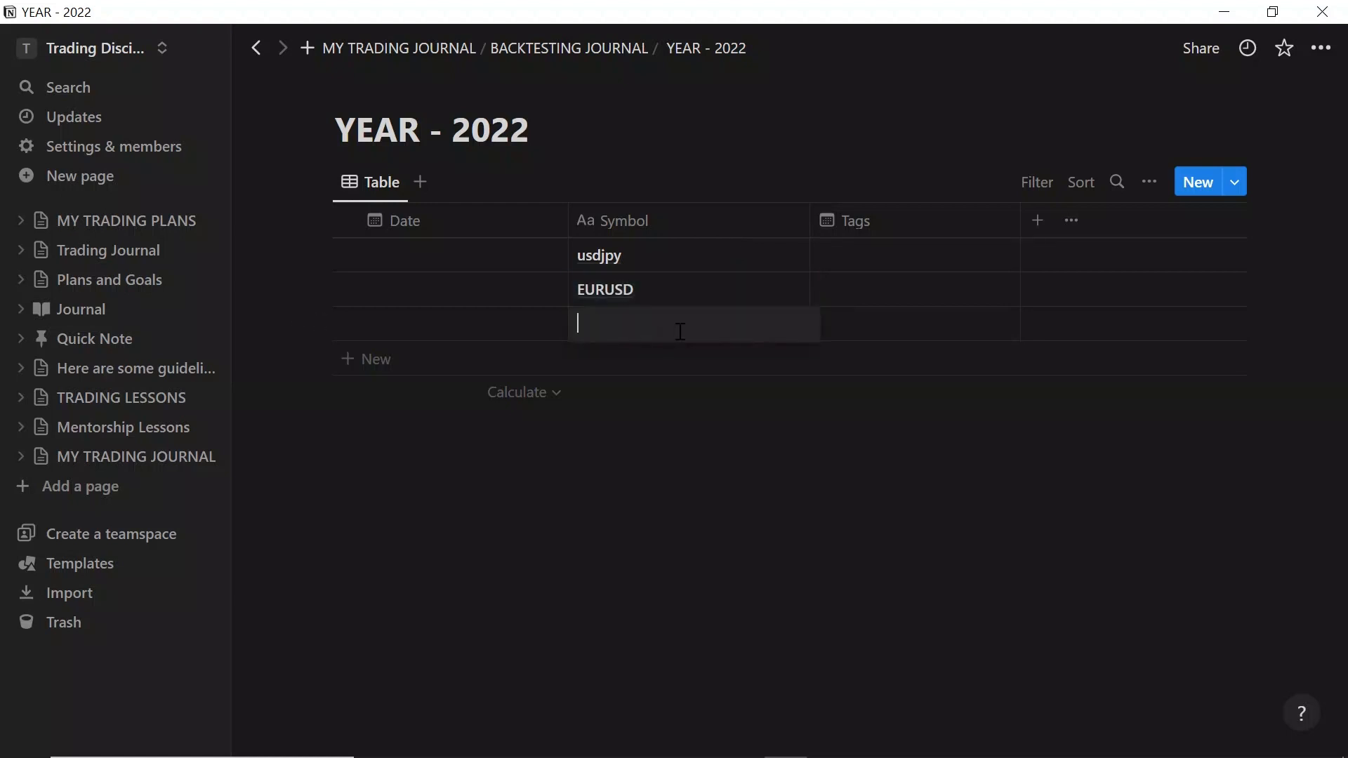
text(GBPUSD)
Undo the sample currency pairs so the Symbol cells are empty, keeping the column's name as Symbol
key(ctrl+z)
key(ctrl+z)
key(ctrl+z)
key(ctrl+z)
key(ctrl+z)
key(ctrl+z)
key(ctrl+z)
key(ctrl+z)
key(ctrl+z)
key(ctrl+z)
key(ctrl+z)
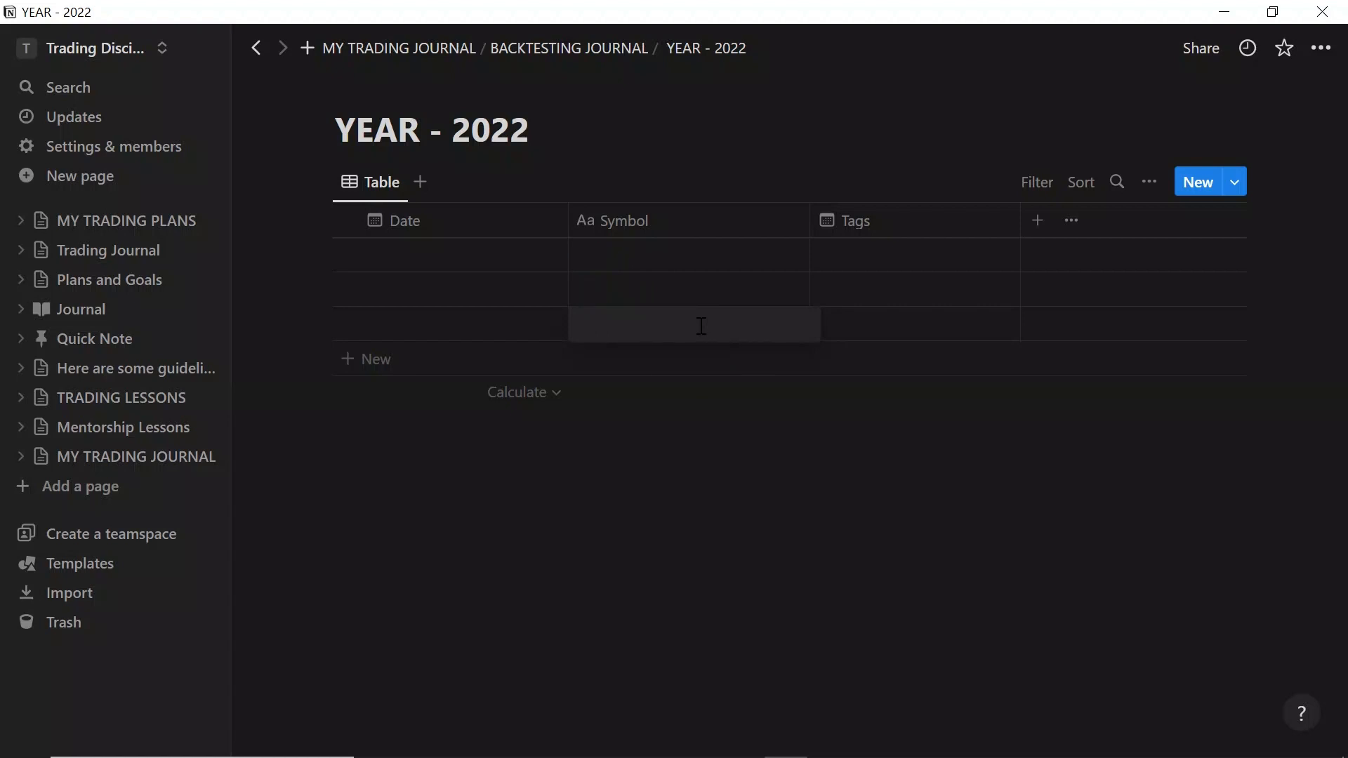
key(ctrl+z)
key(ctrl+shift+z)
click(826, 156)
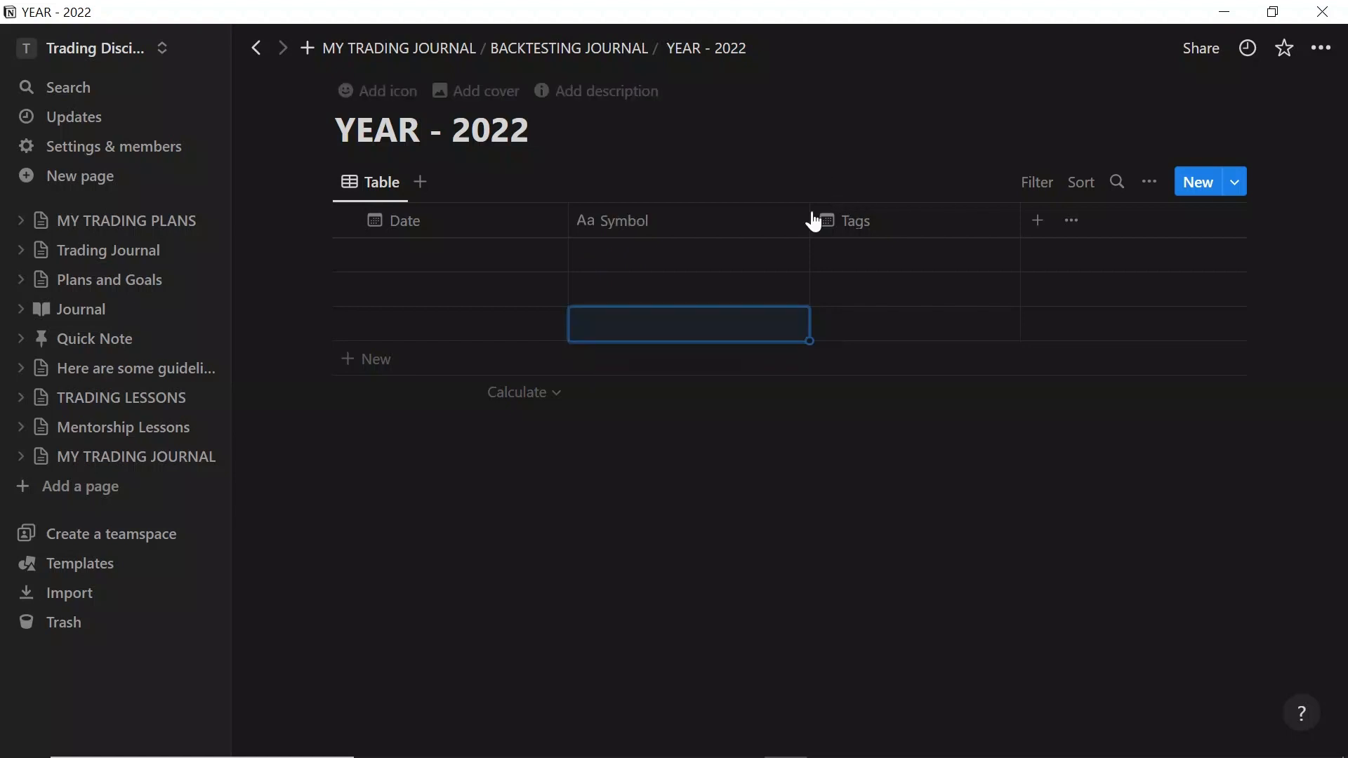
Narrow the Symbol column to just fit its heading and rename the Tags column to Entry
drag(810, 218, 682, 204)
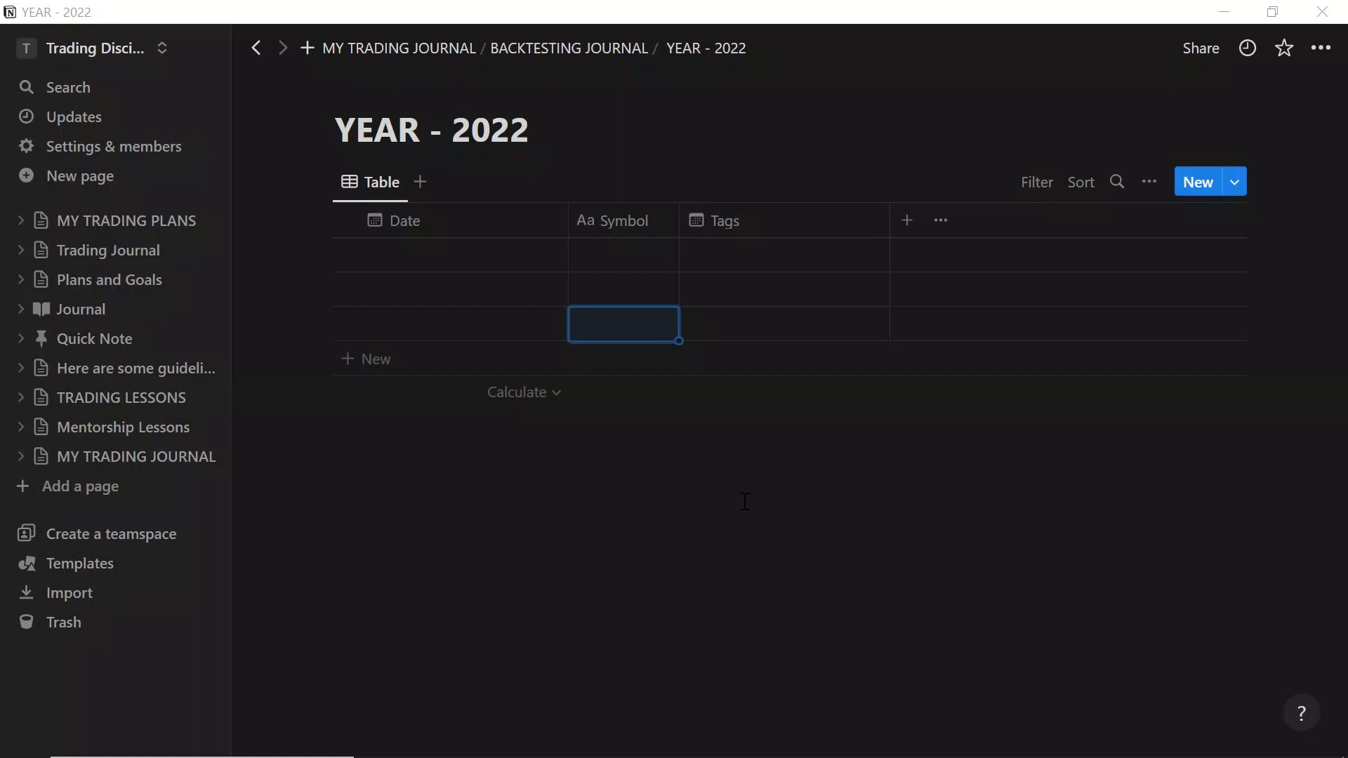
click(764, 229)
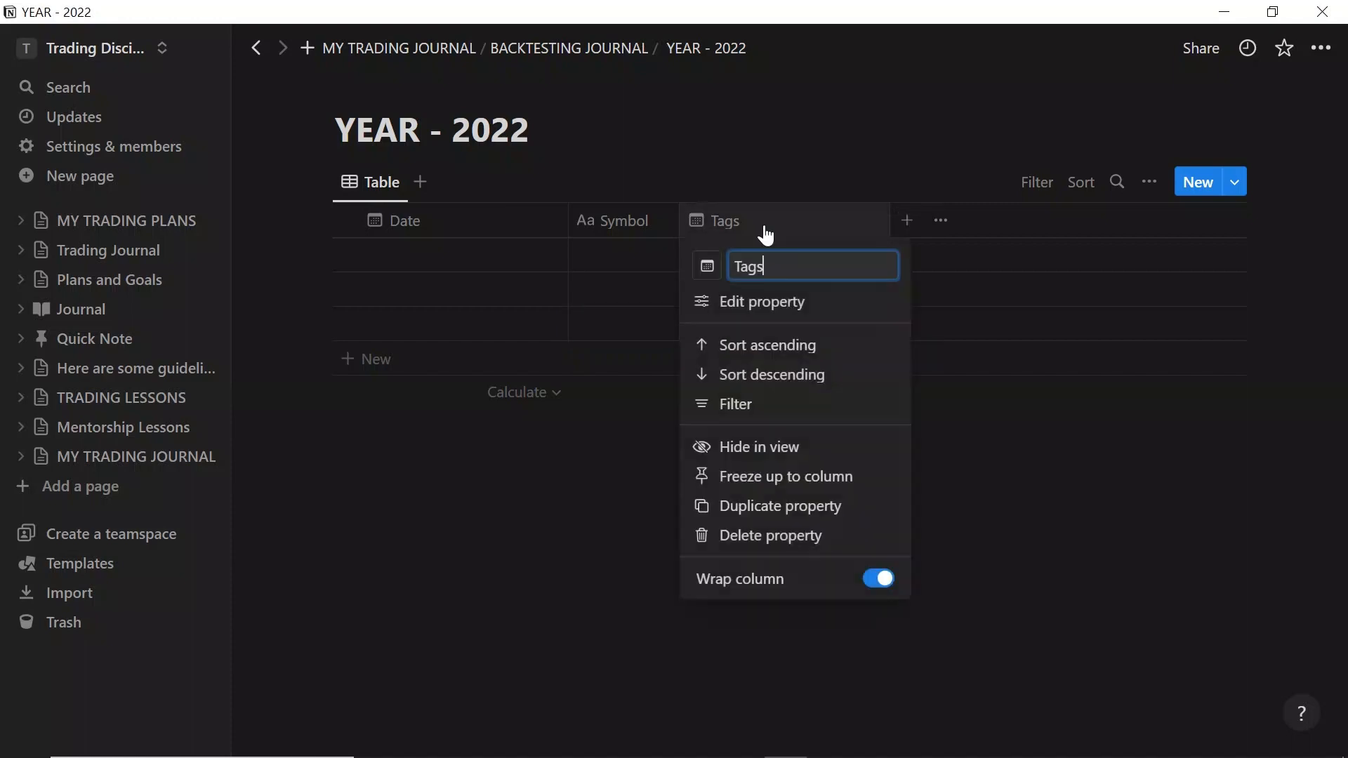
key(Escape)
click(726, 218)
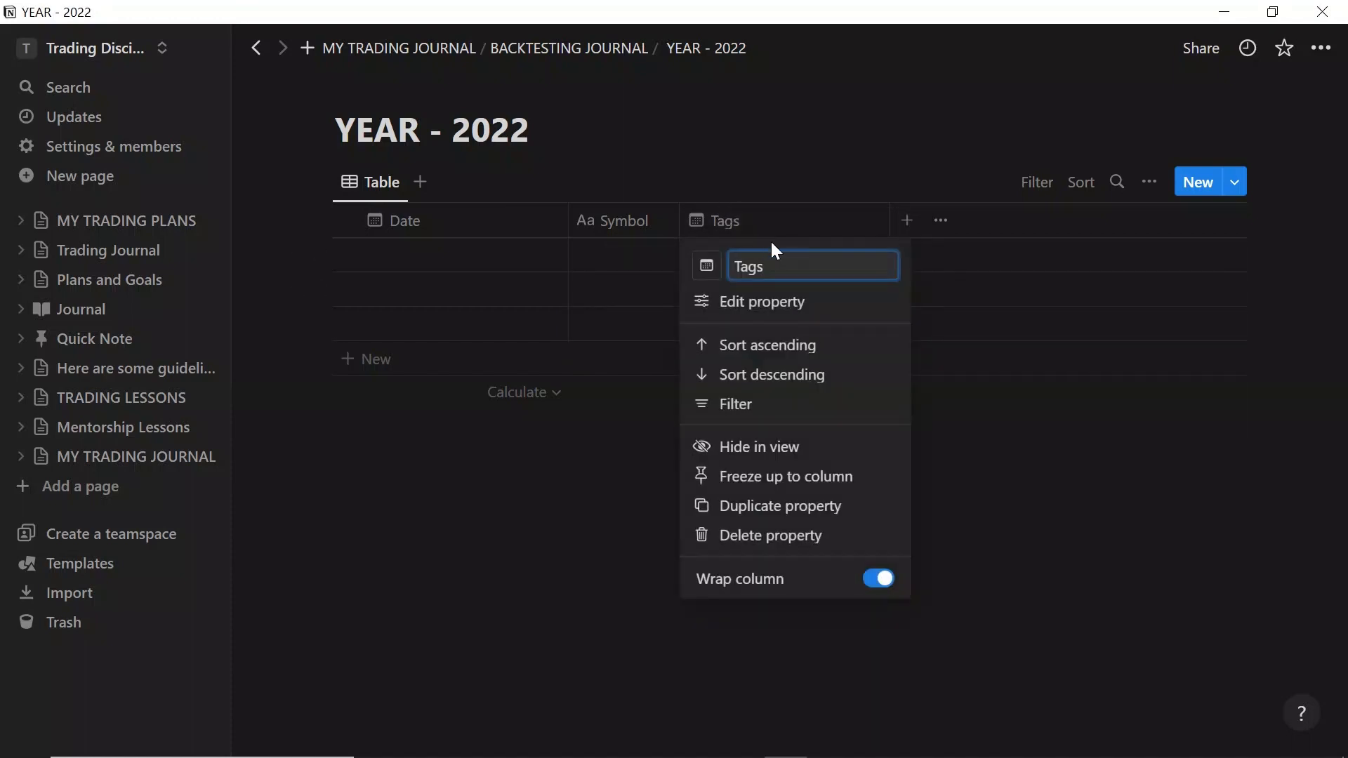
drag(765, 268, 733, 268)
key(BackSpace)
text(ENTRY)
key(BackSpace)
key(BackSpace)
key(BackSpace)
key(BackSpace)
text(ntry)
Change the Entry property's type to Select, without adding any options
click(761, 303)
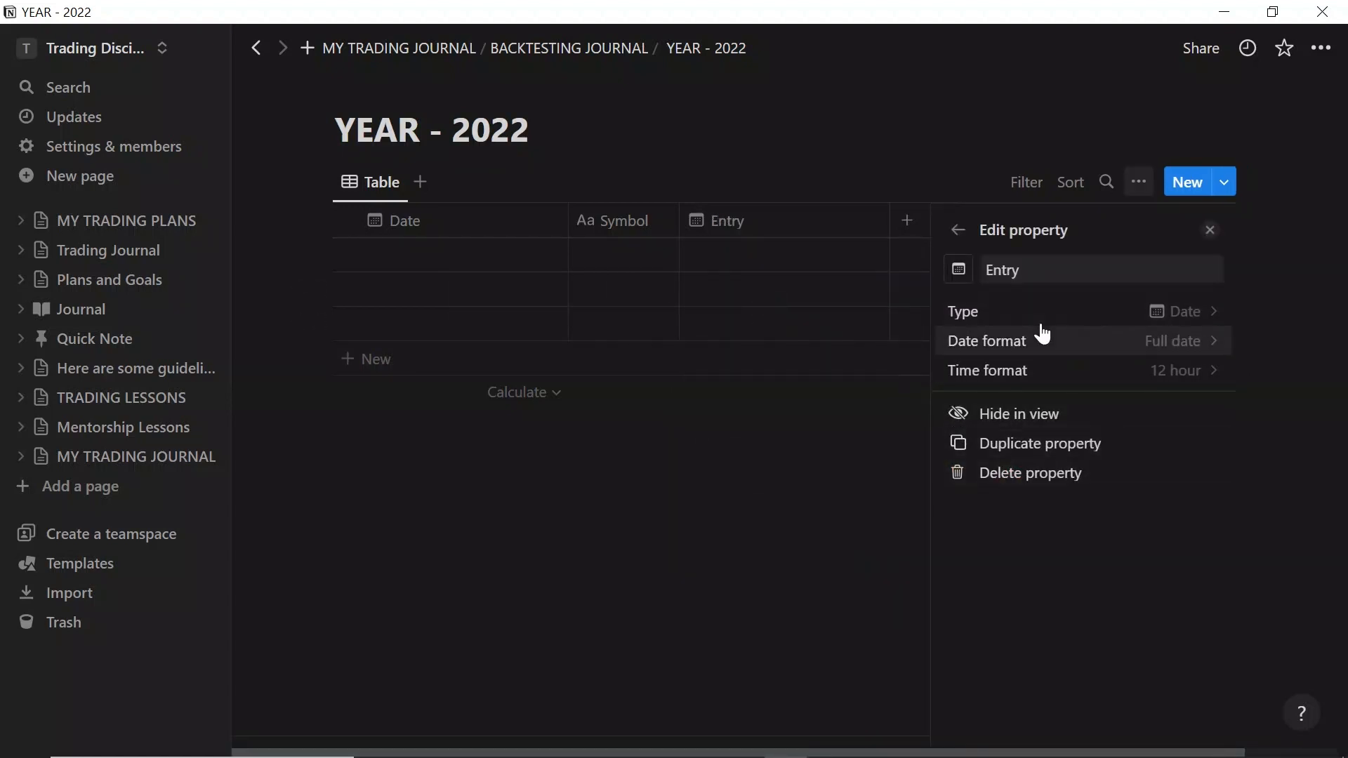
click(1051, 330)
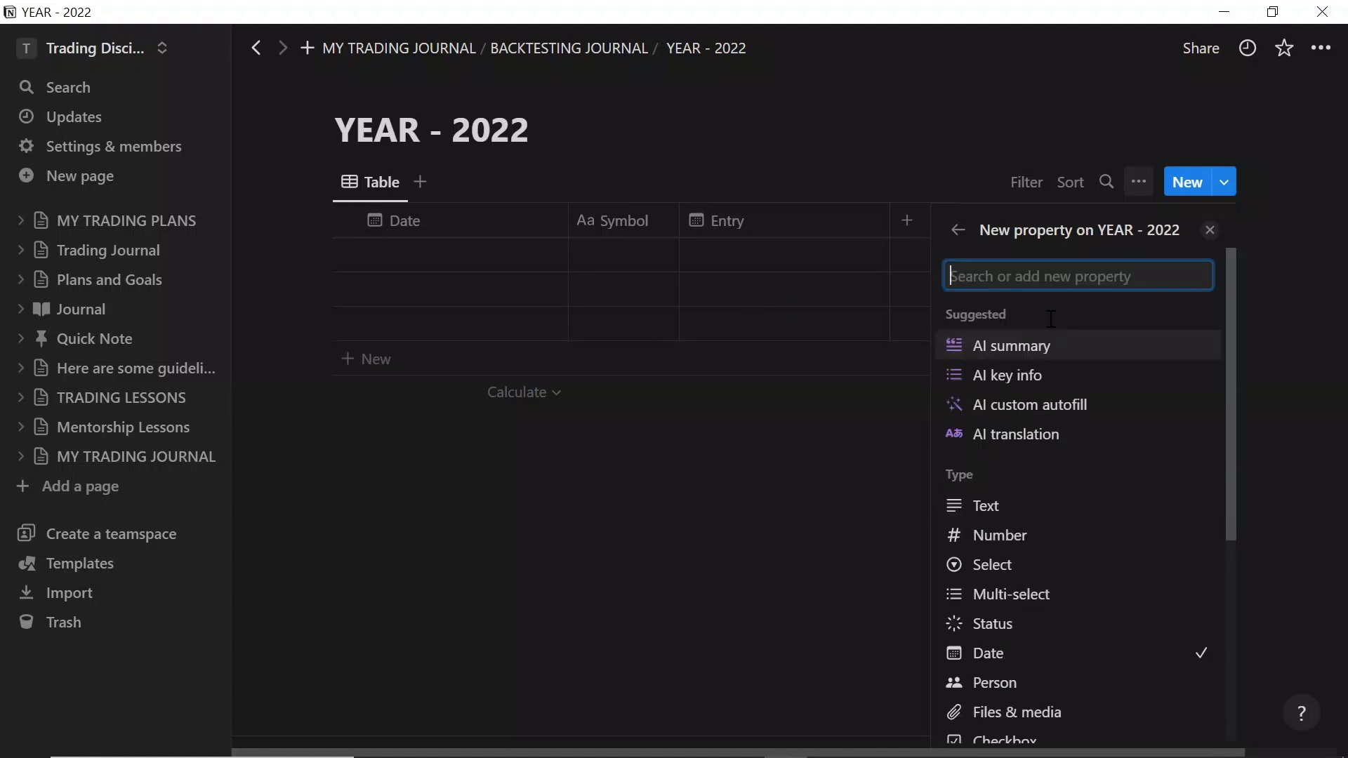
scroll(1075, 484, down, 1)
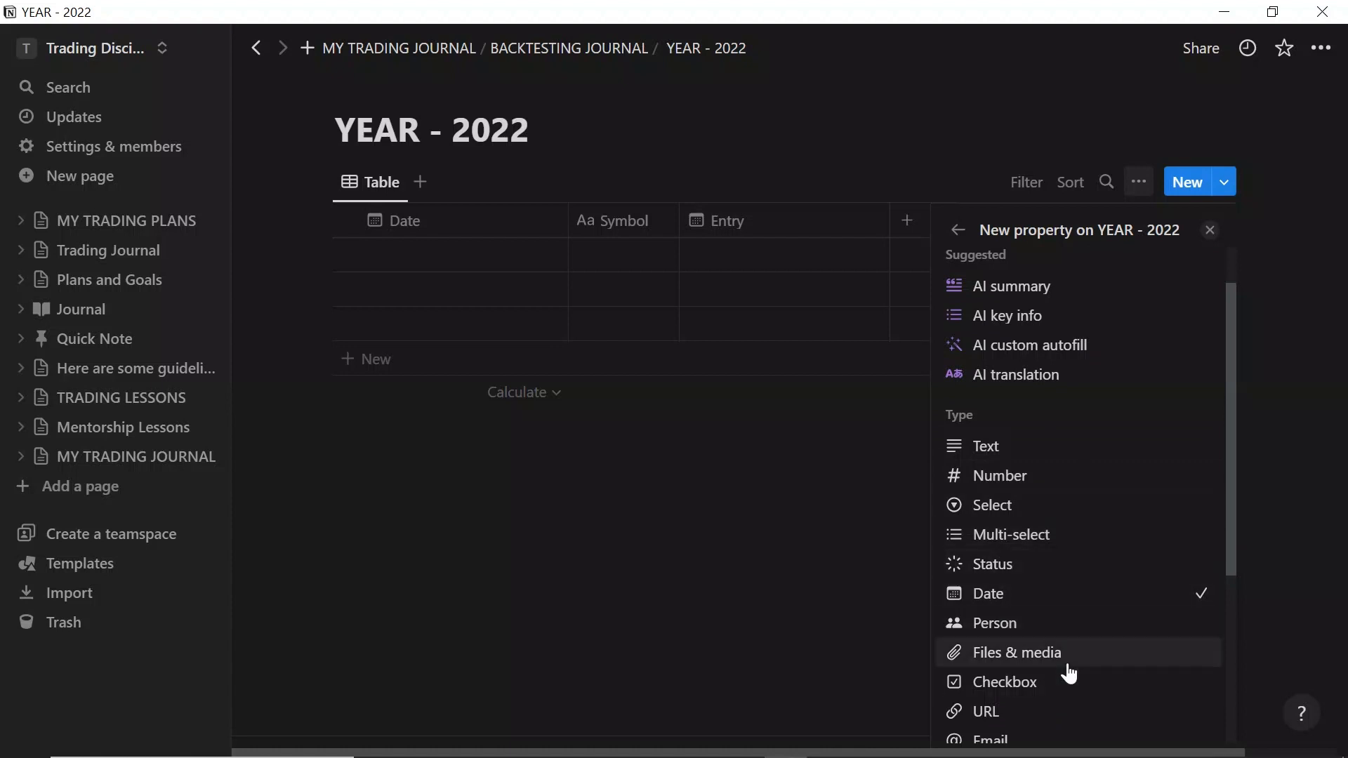
scroll(1067, 671, down, 2)
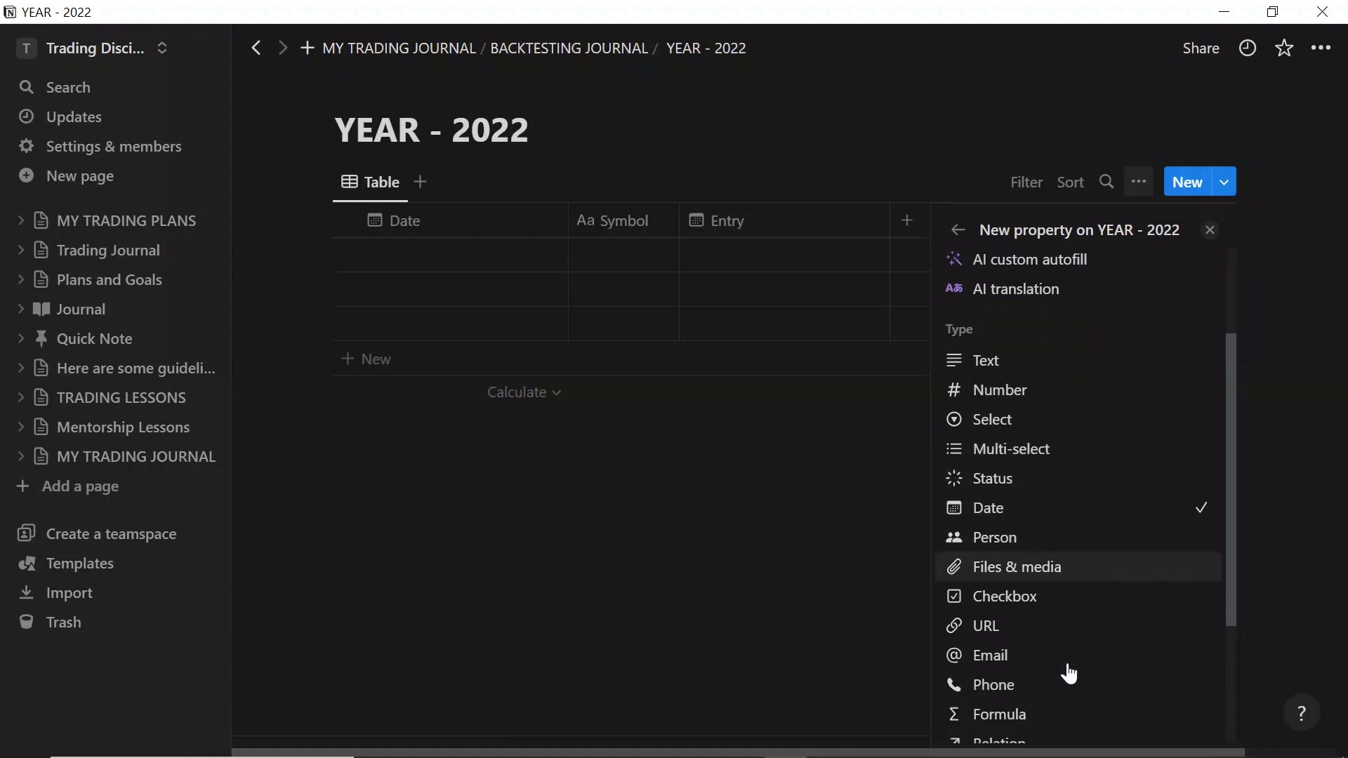
click(1040, 424)
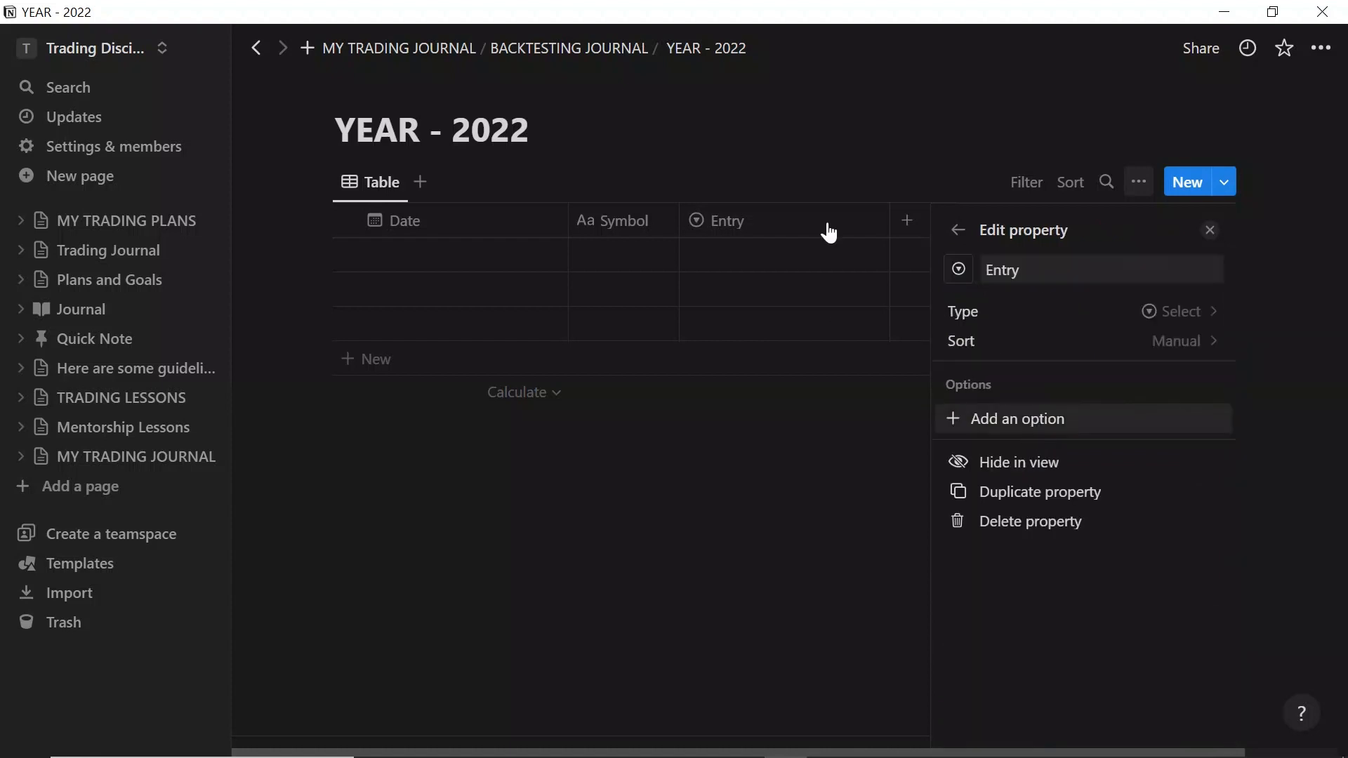
click(1210, 232)
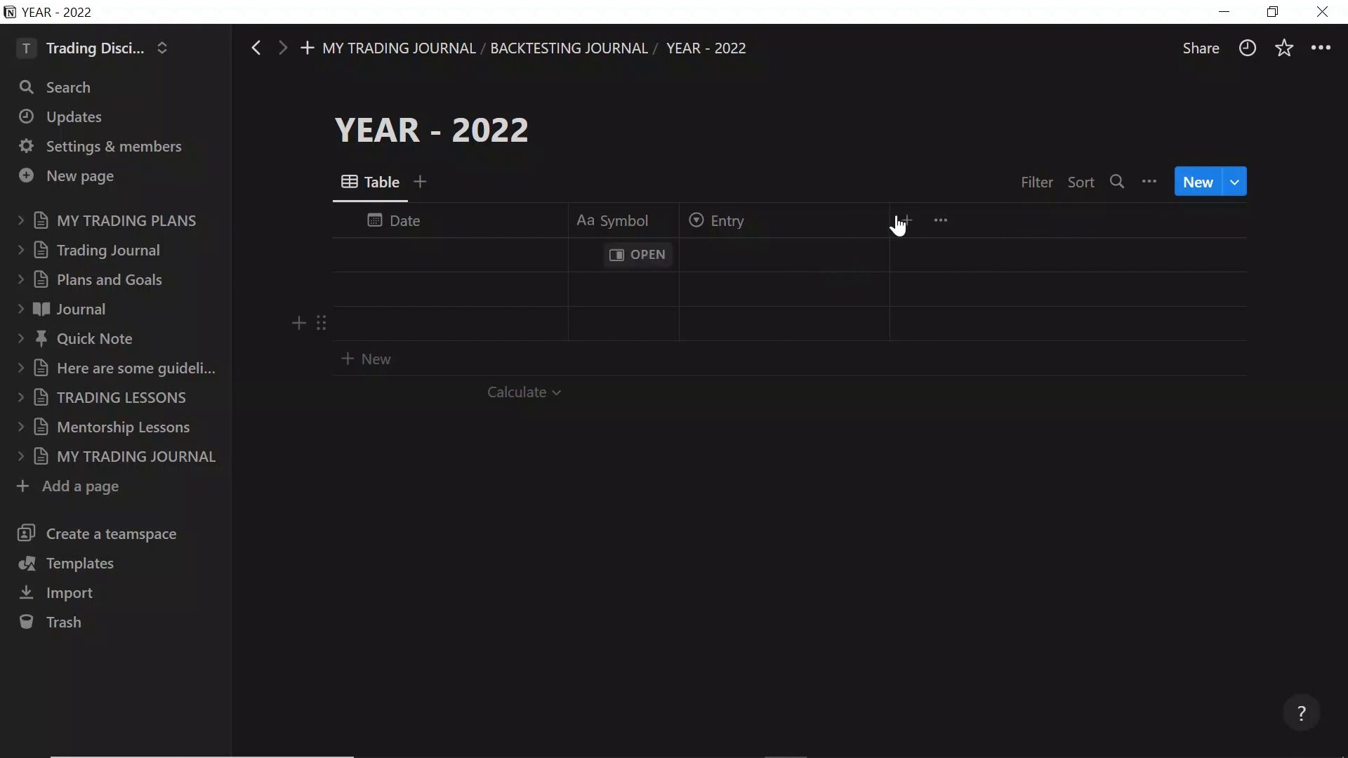
Narrow the Entry column and add a Select property named Timeframe after it
drag(889, 212, 797, 238)
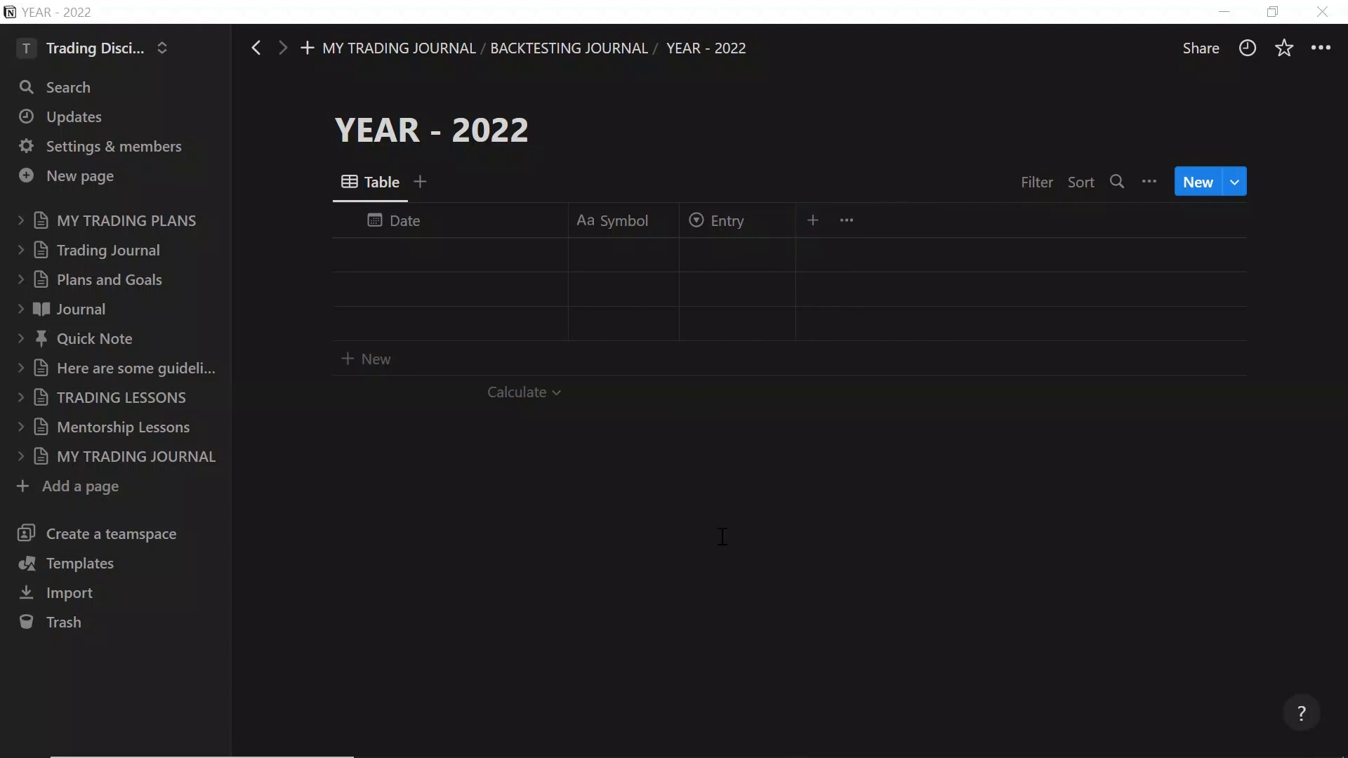
click(813, 230)
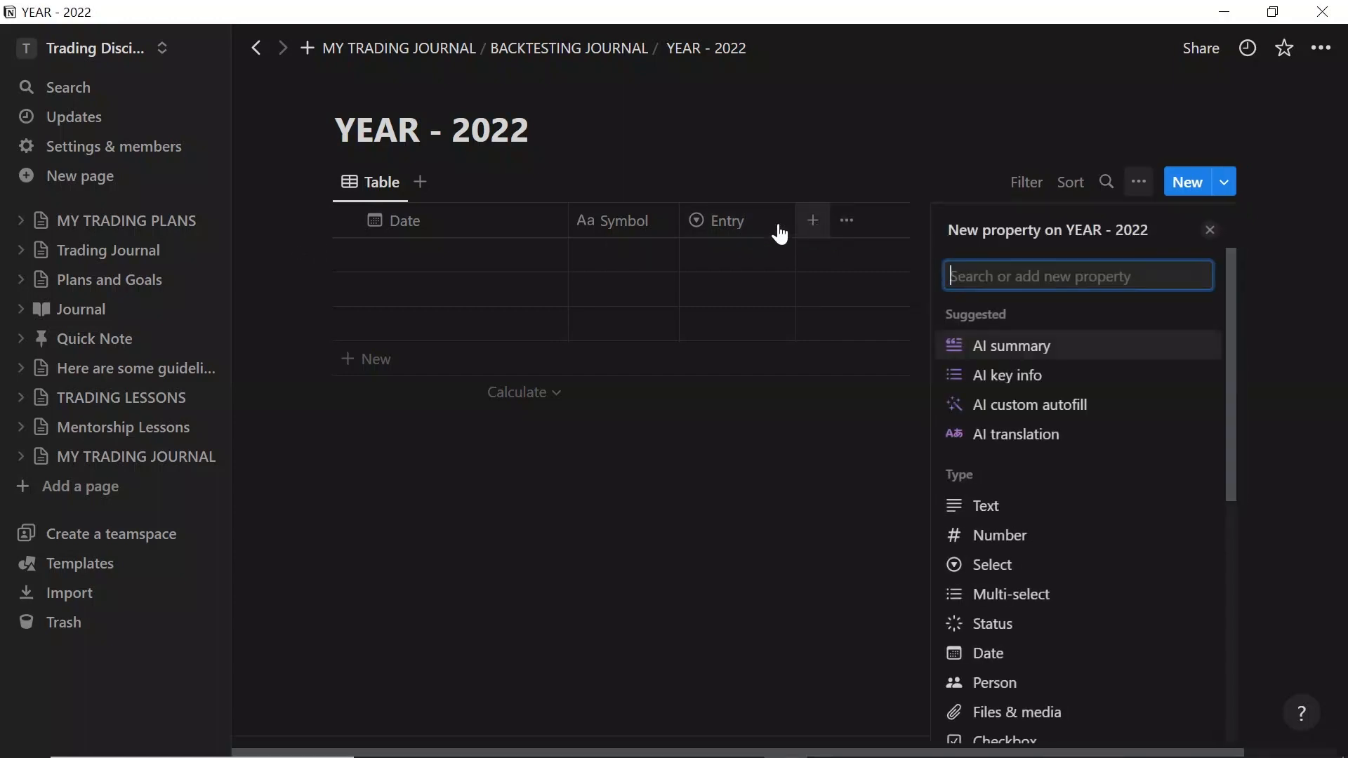
scroll(1012, 562, down, 1)
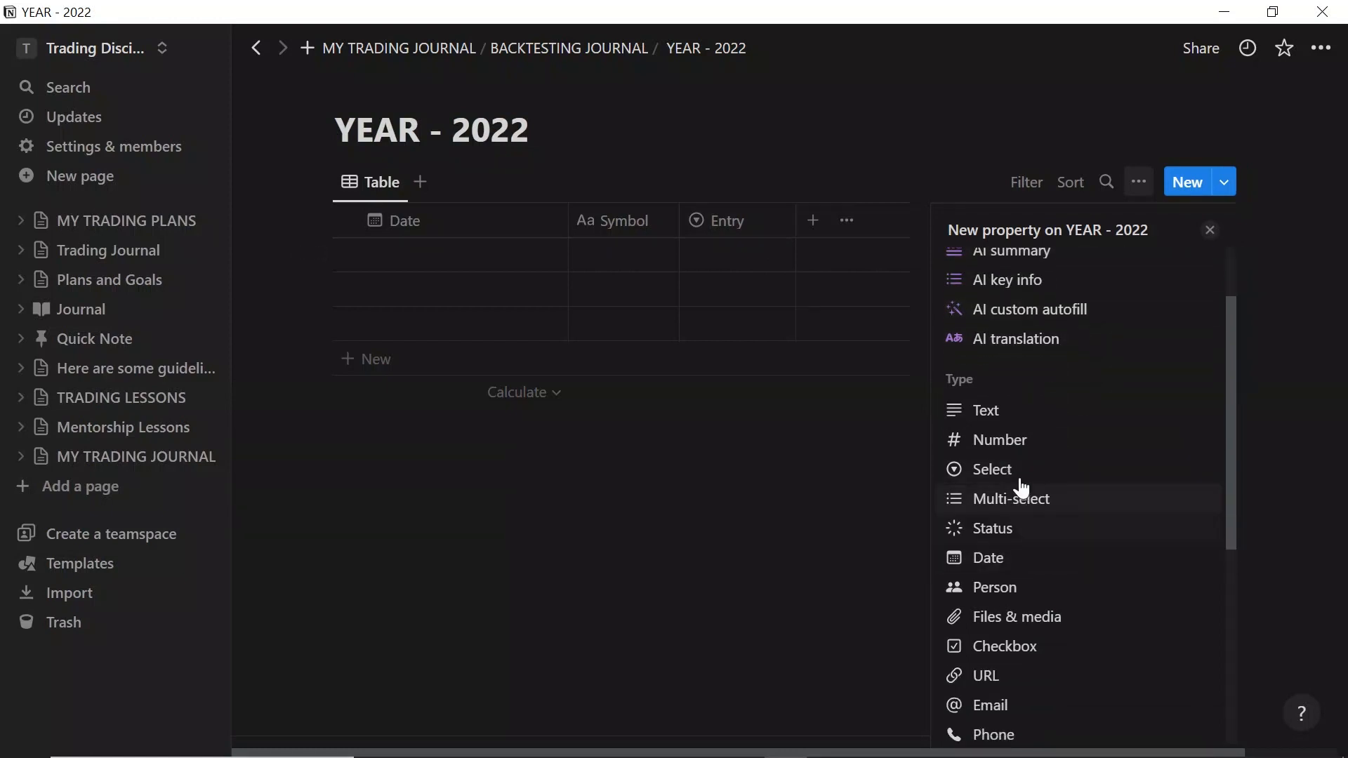
click(1016, 468)
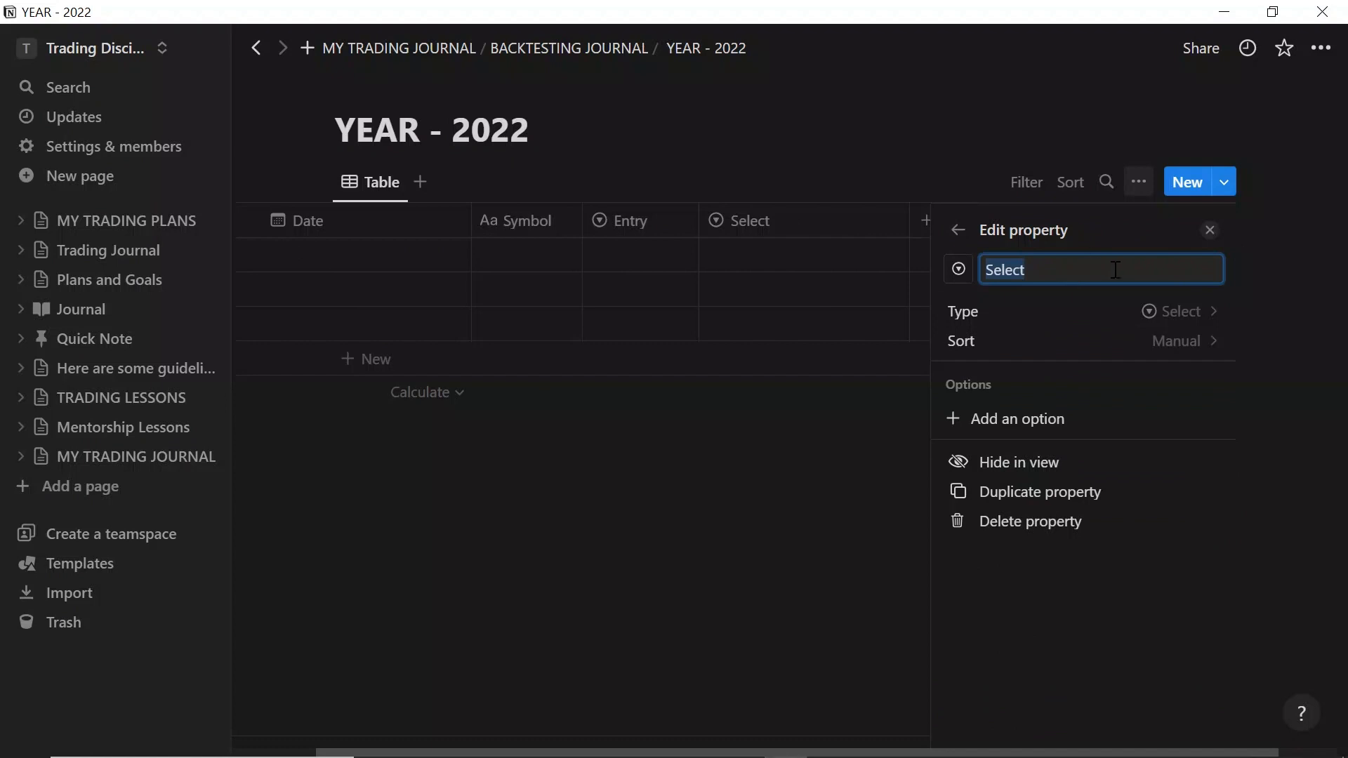
click(1052, 275)
drag(1041, 269, 976, 281)
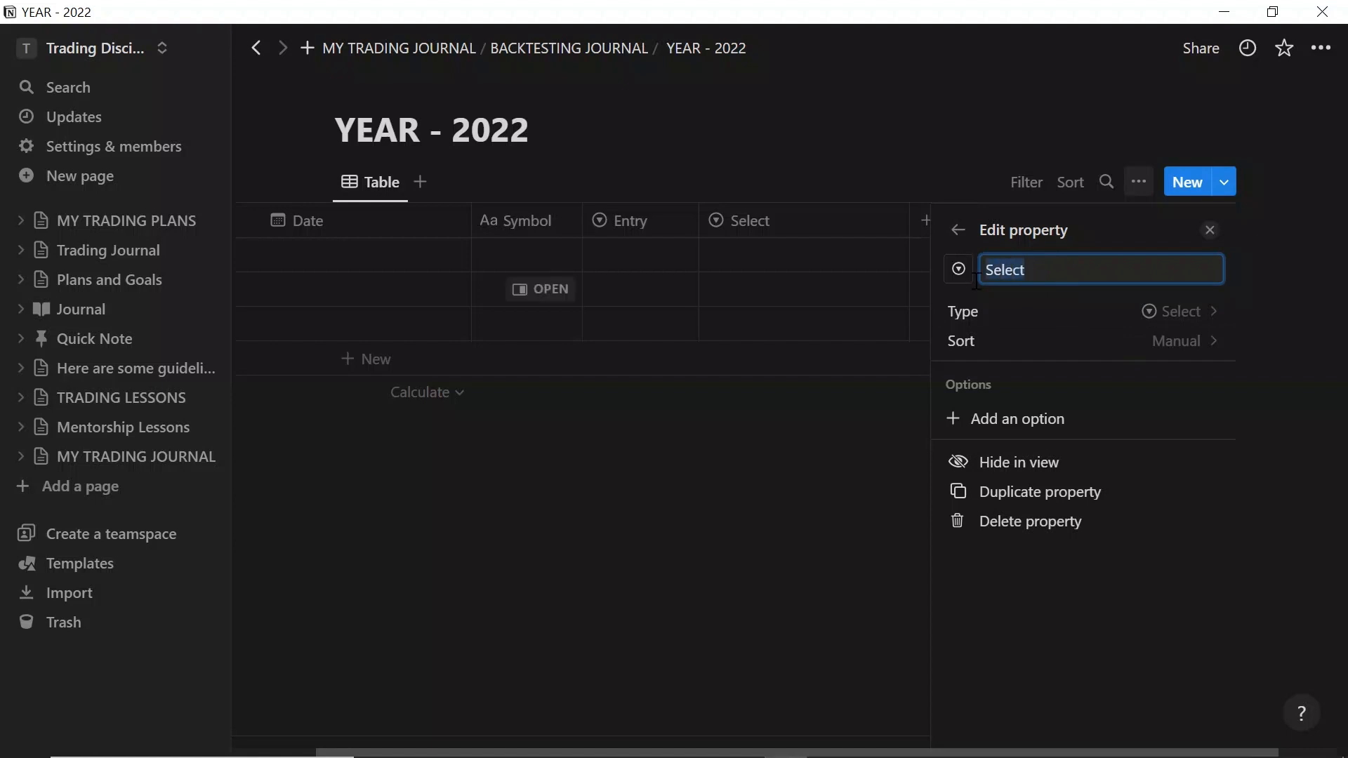
key(BackSpace)
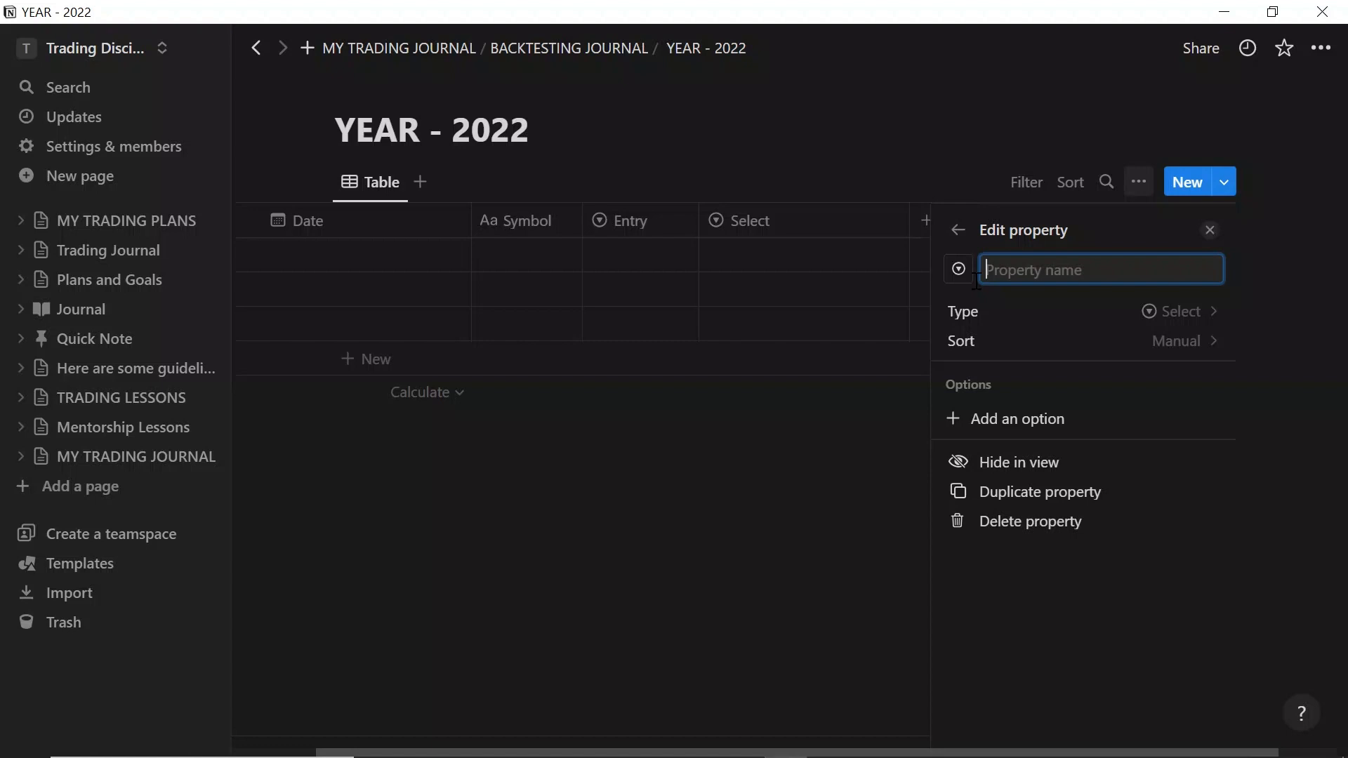
text(Timeframe)
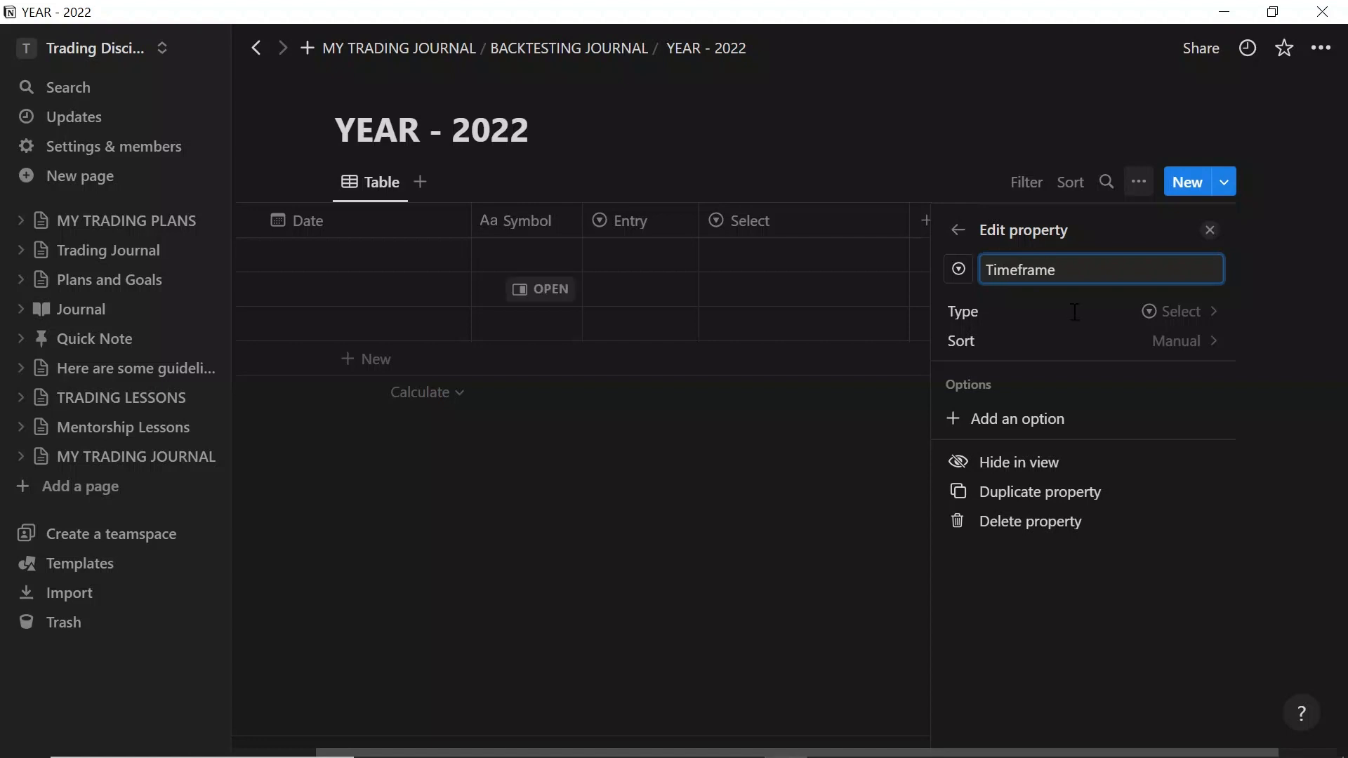
click(1209, 232)
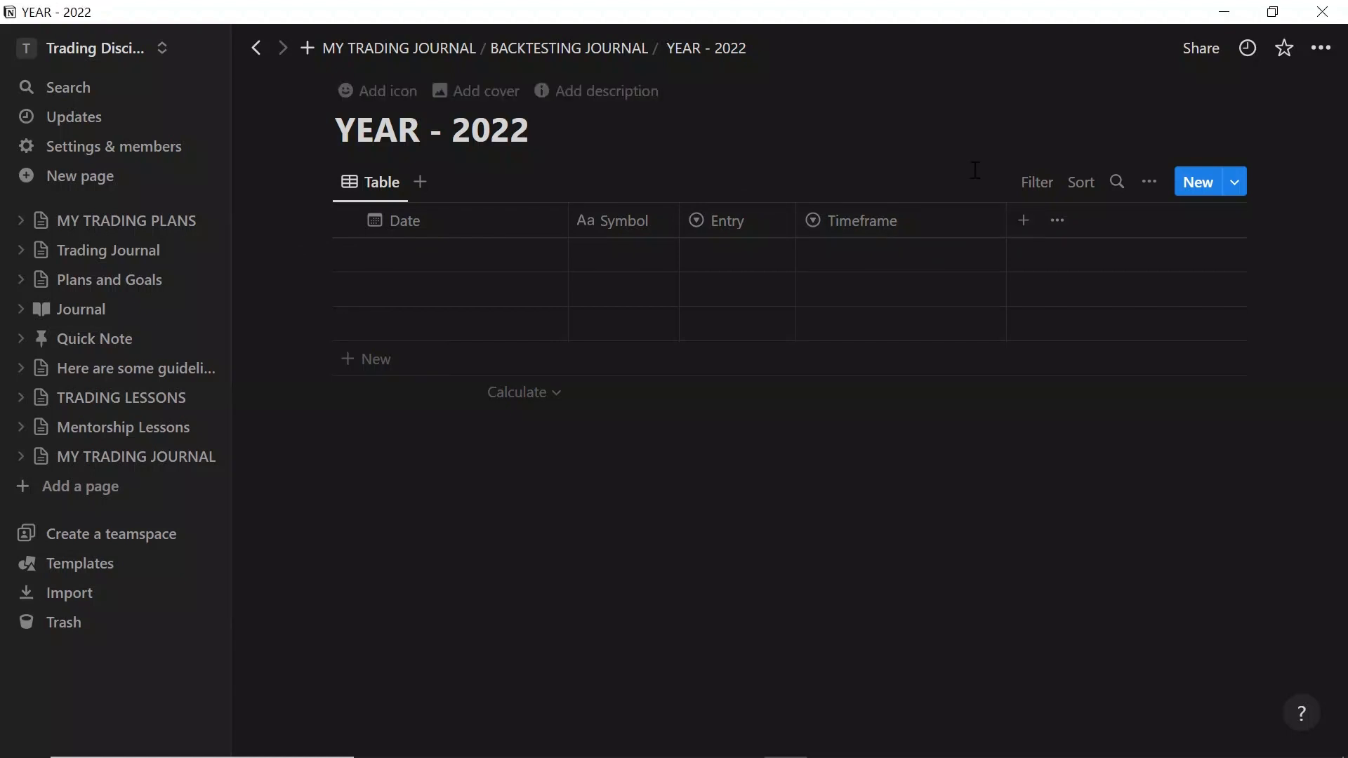
Narrow the Timeframe column to fit its heading and move the Entry column behind Timeframe
drag(1006, 221, 921, 209)
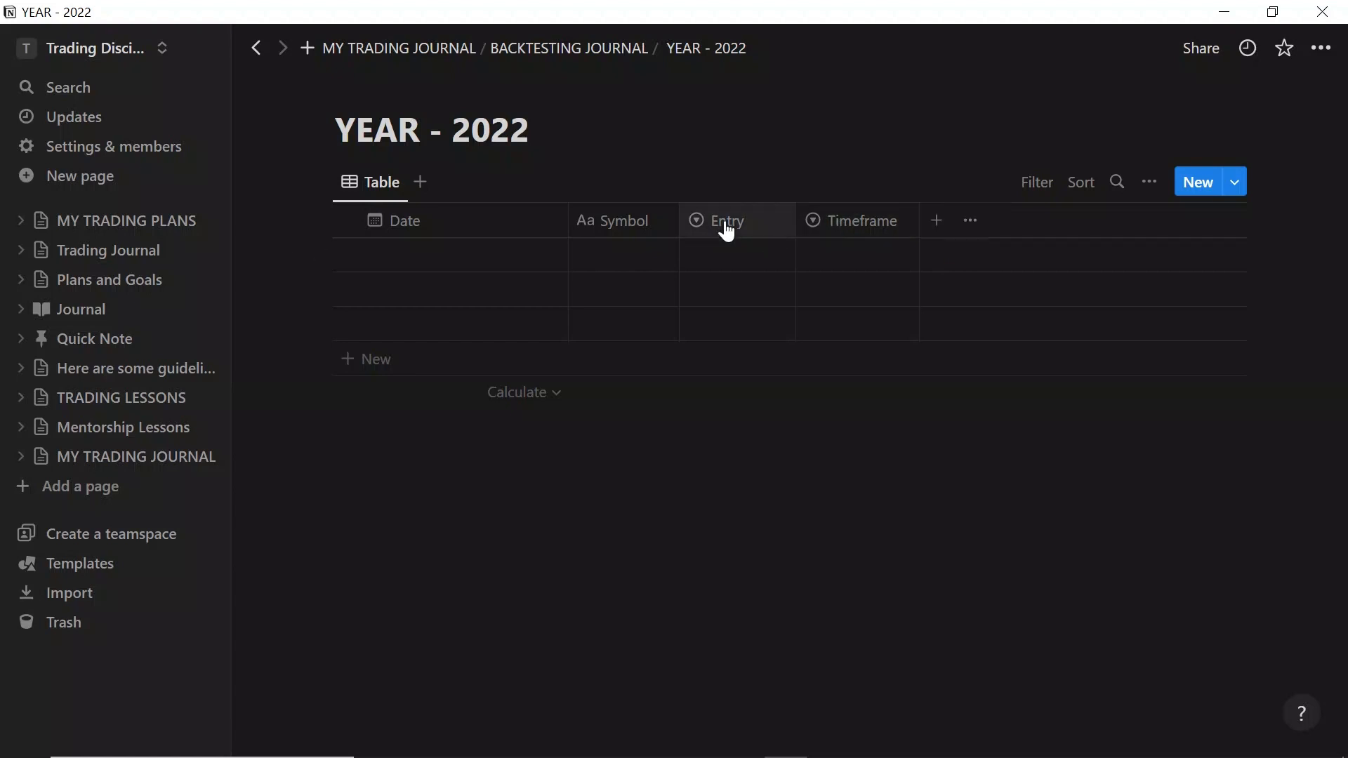
drag(726, 231, 875, 223)
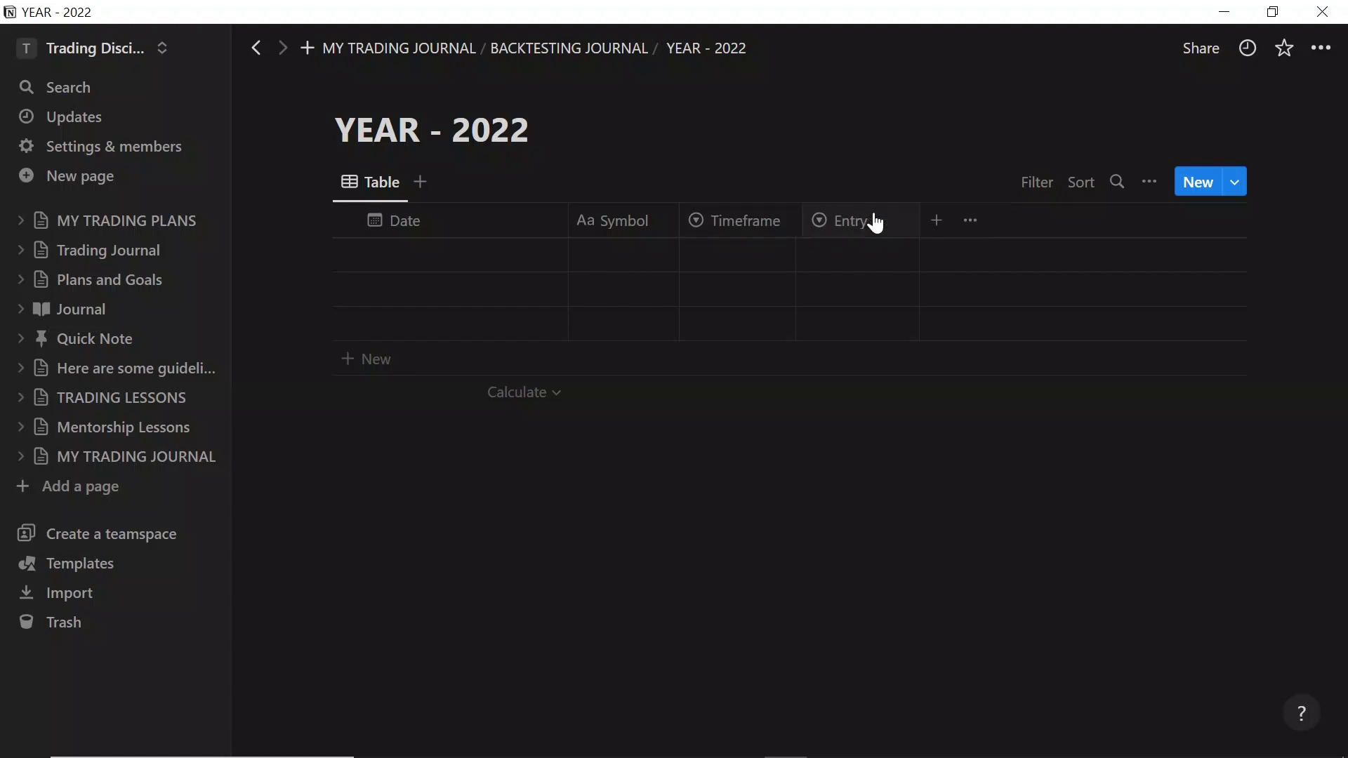
Add a Select property named Exit after the Entry column and narrow its column
click(934, 224)
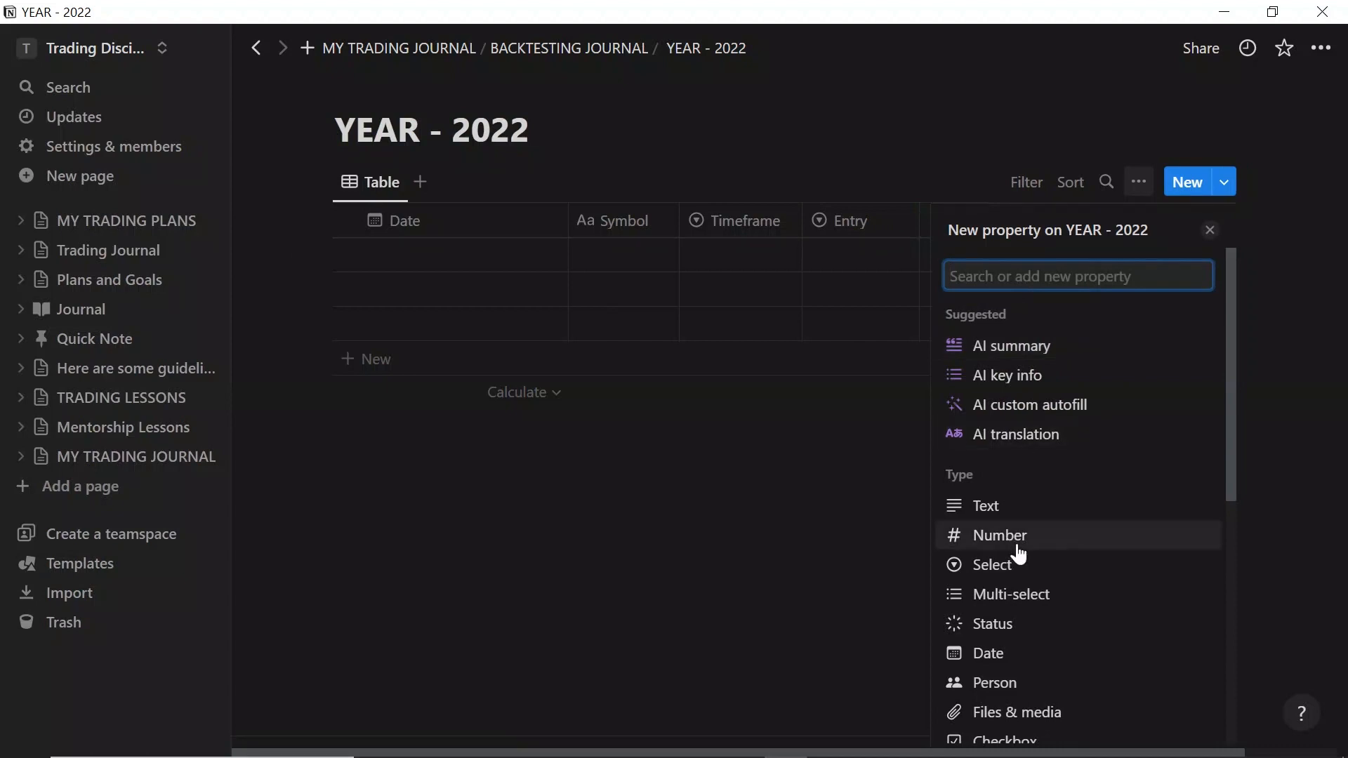
scroll(1018, 555, down, 1)
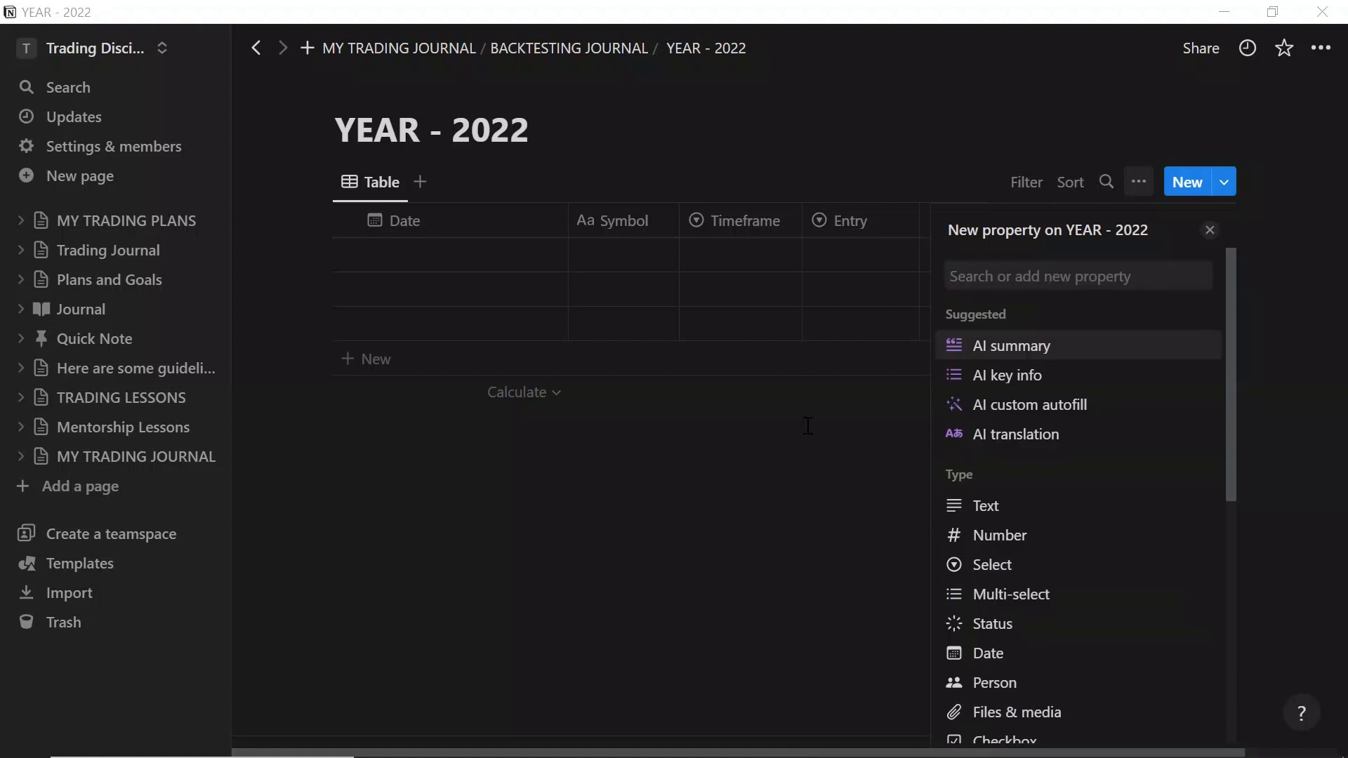
scroll(1104, 405, down, 2)
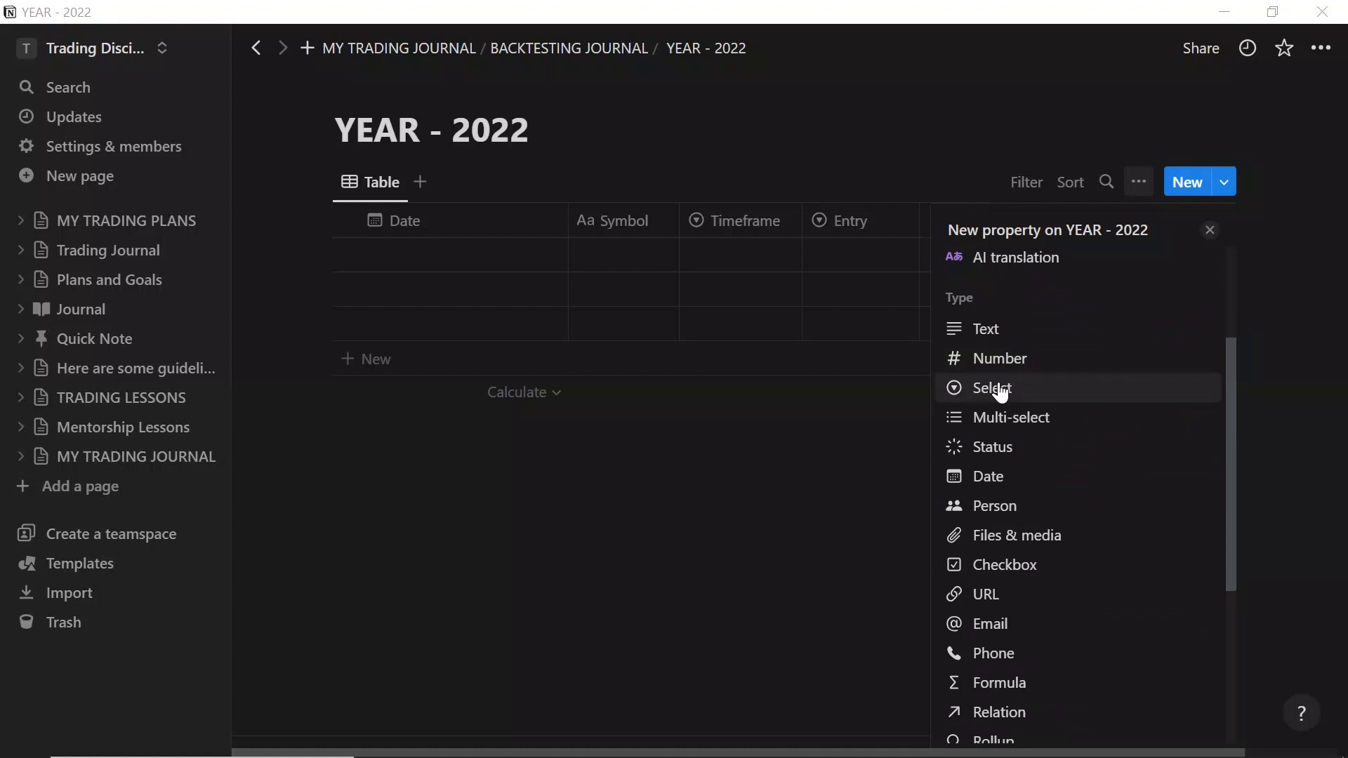
click(1001, 391)
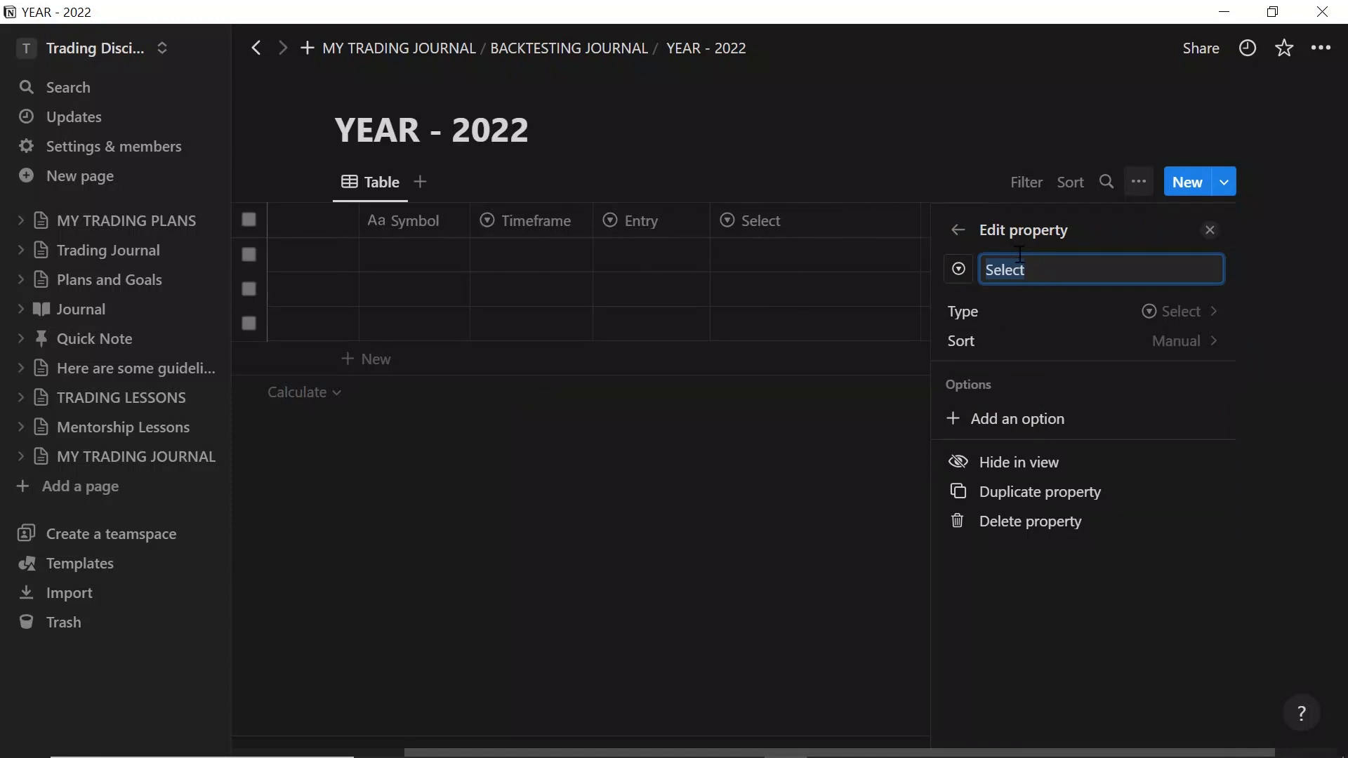
text(Exit)
click(1210, 231)
click(1210, 231)
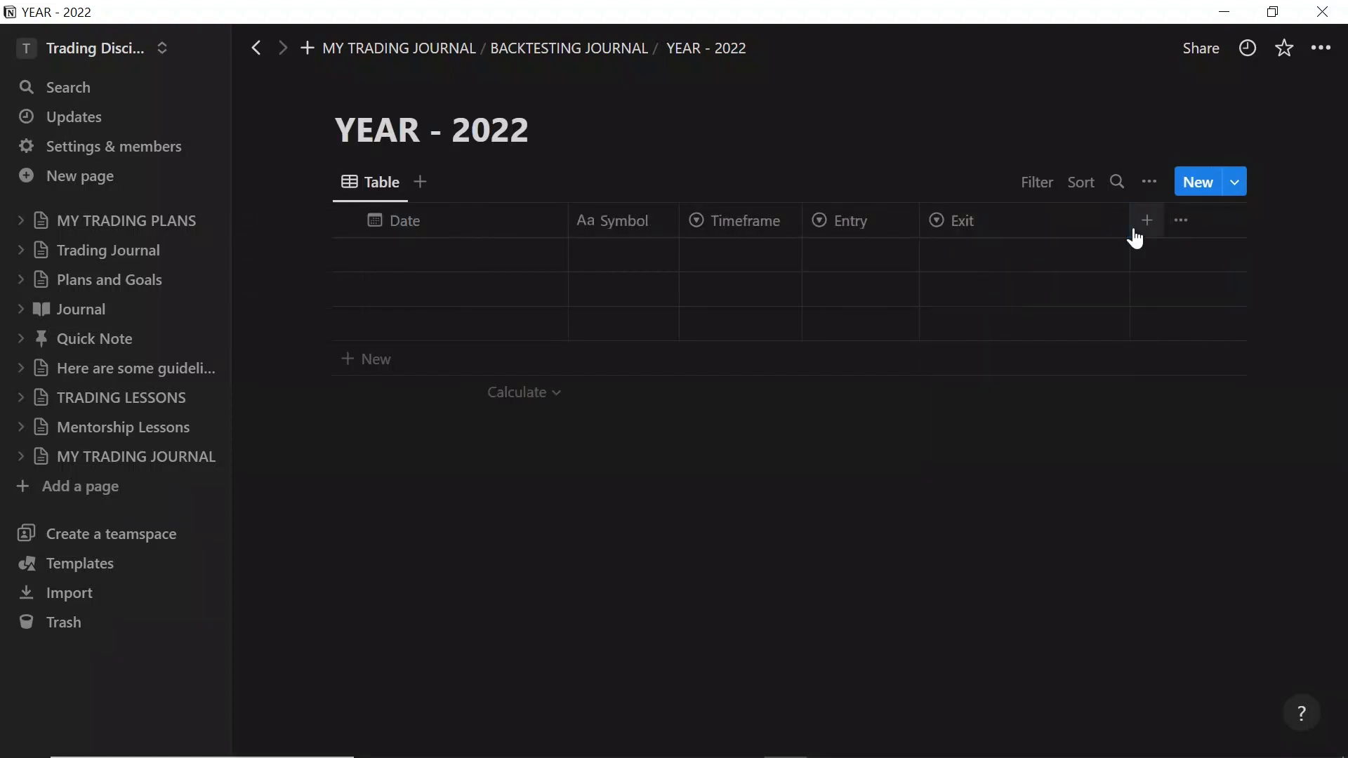
drag(1131, 225, 1024, 223)
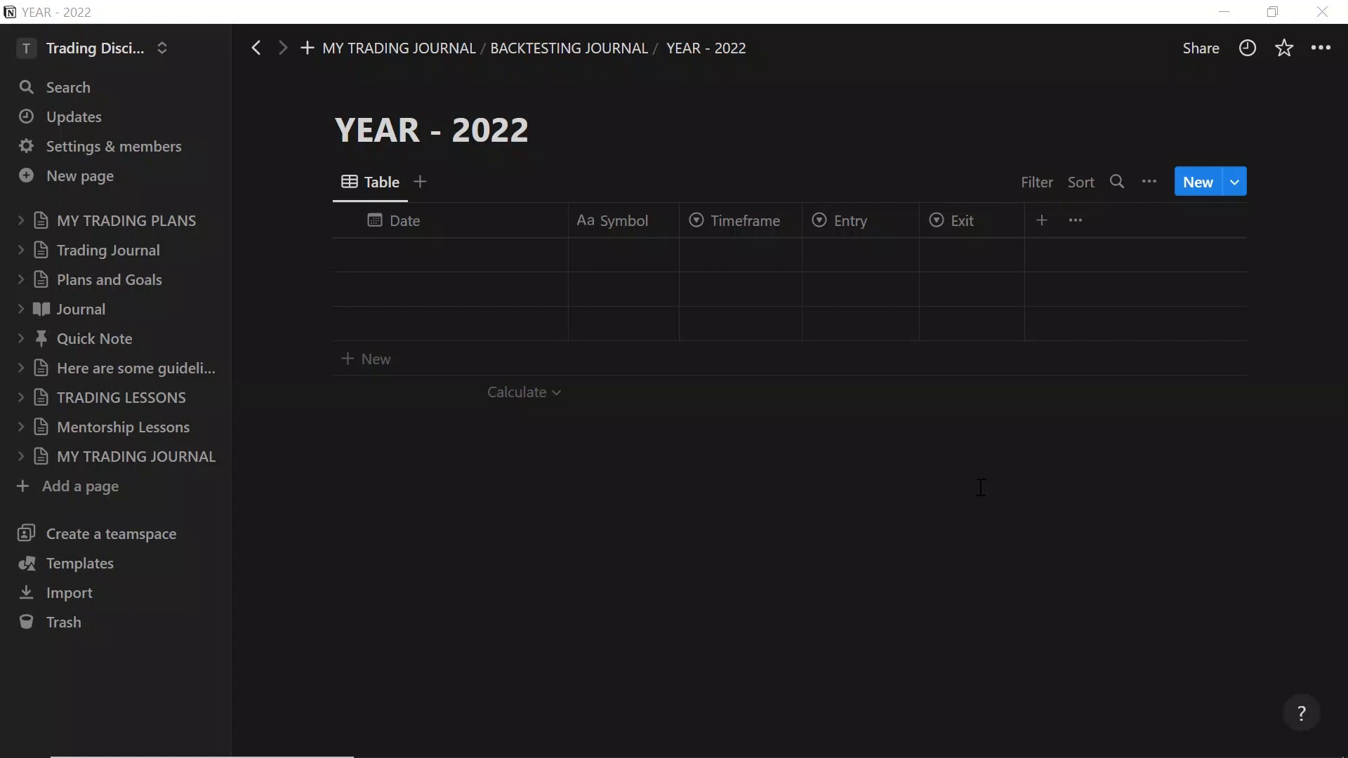
Add a Select property named Trendline after the Exit column and narrow its column
click(1043, 224)
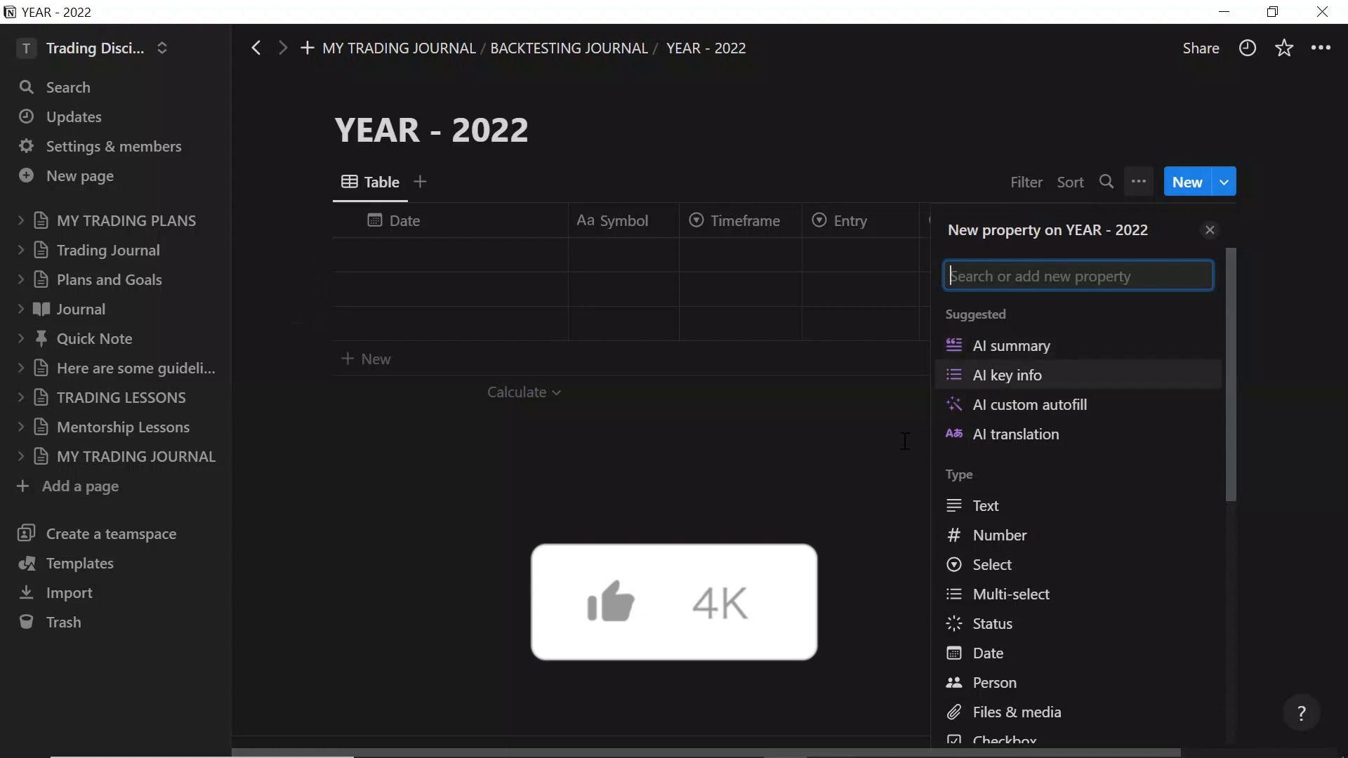
key(Escape)
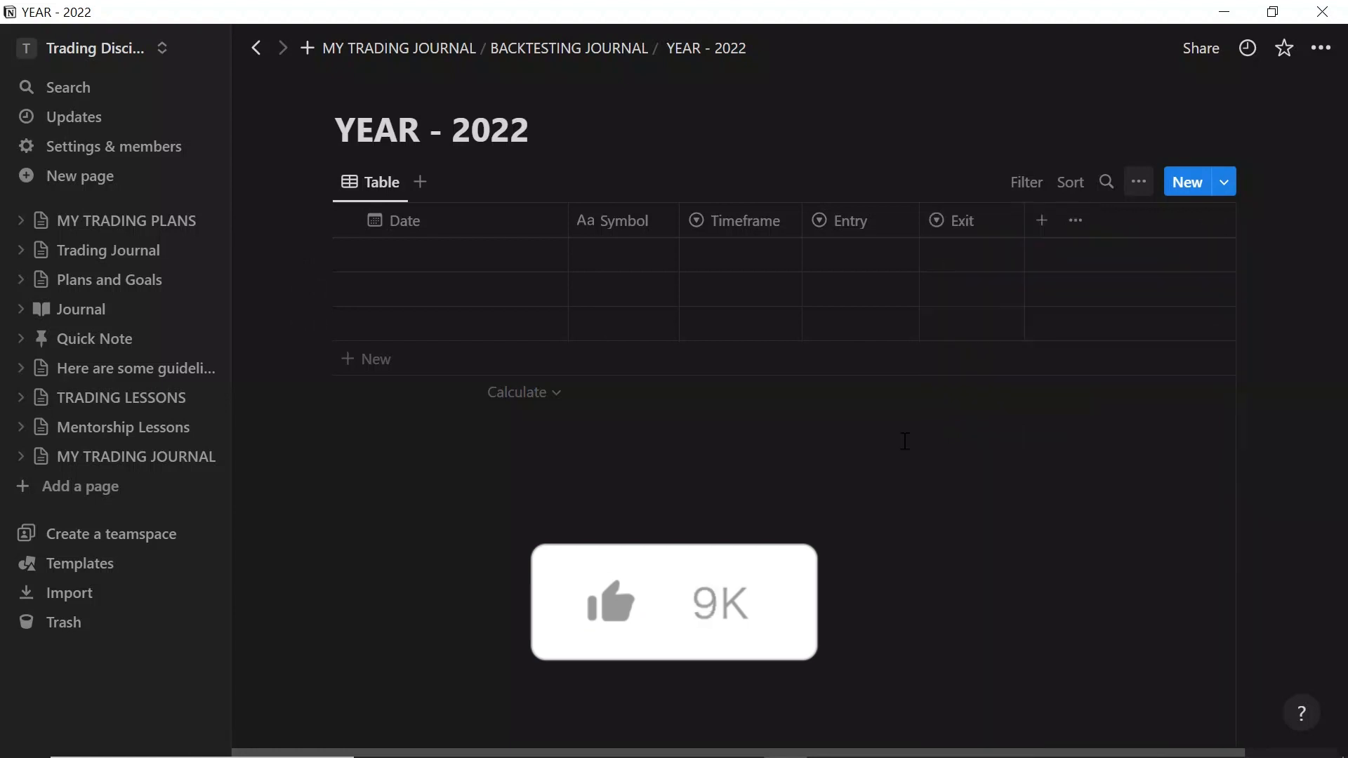
click(1045, 223)
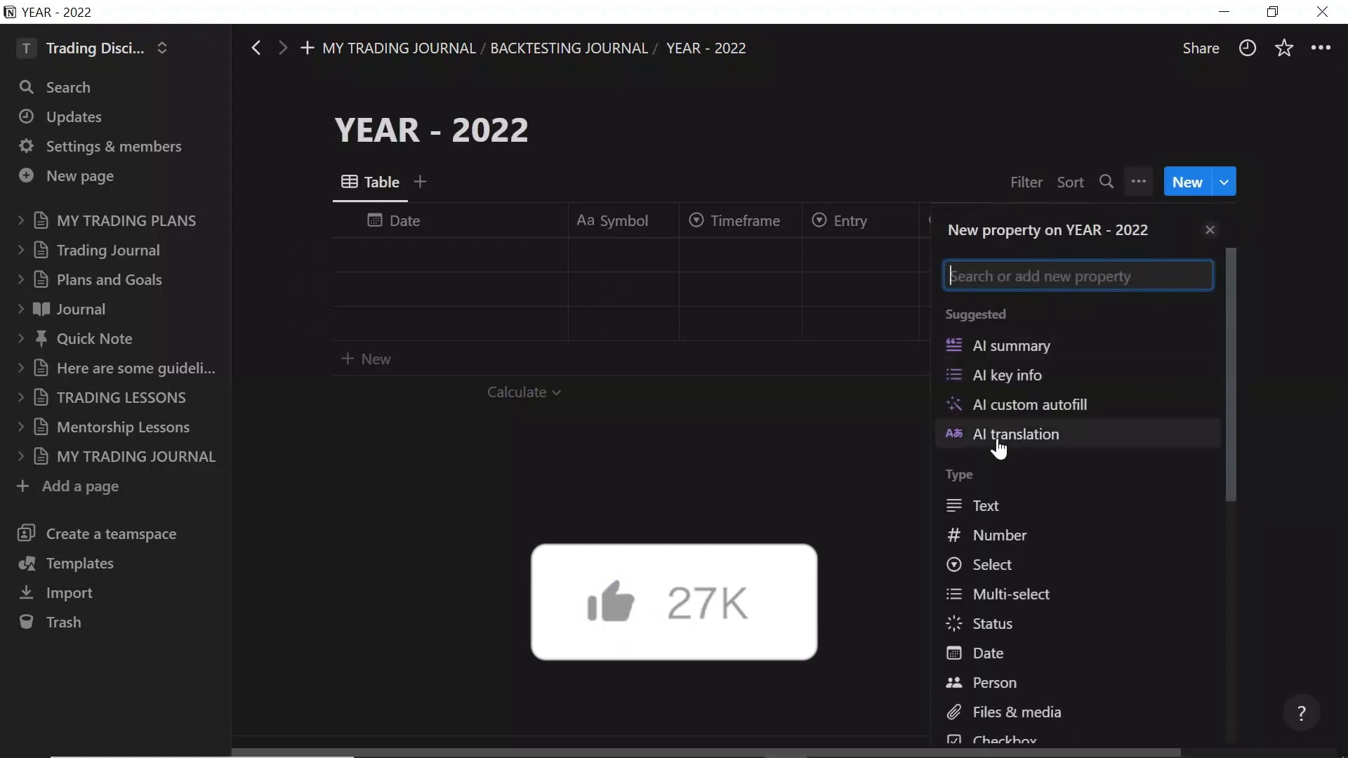
scroll(999, 443, down, 2)
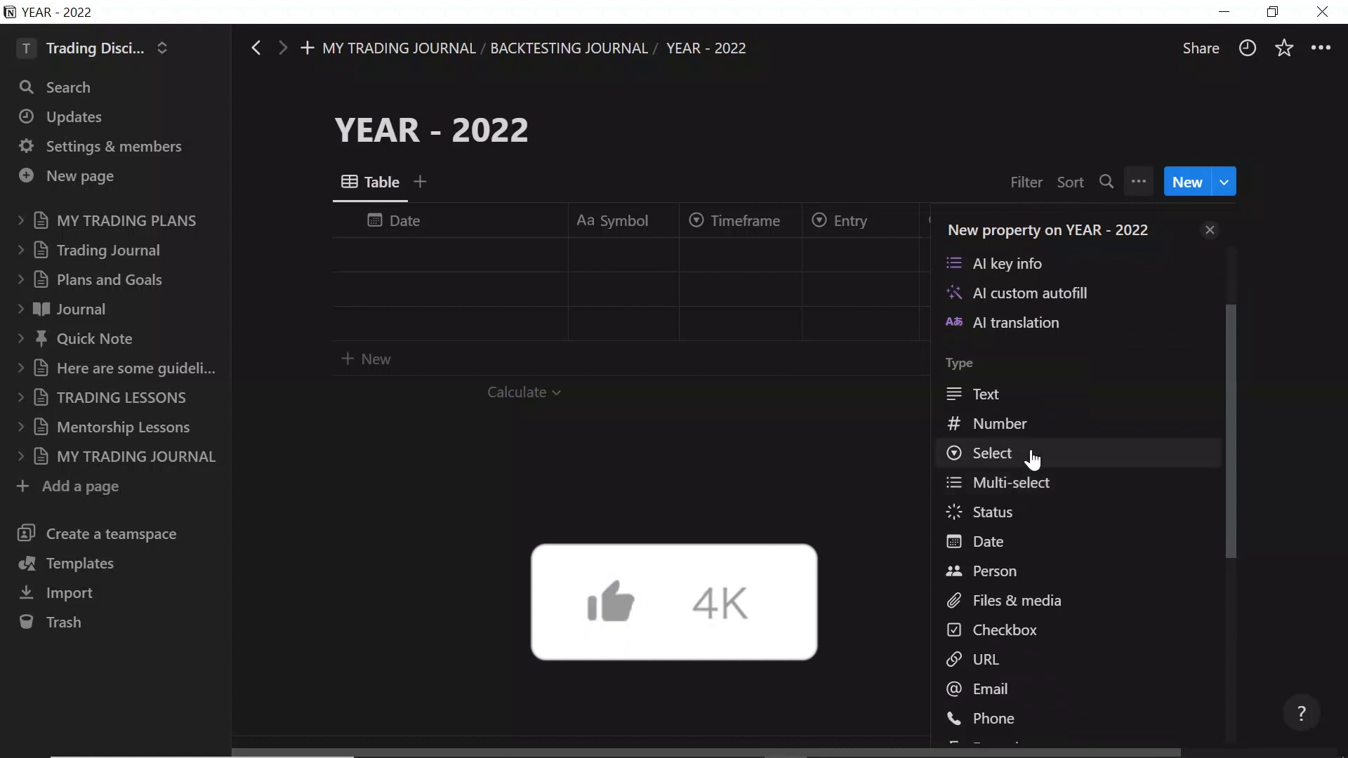
click(1030, 458)
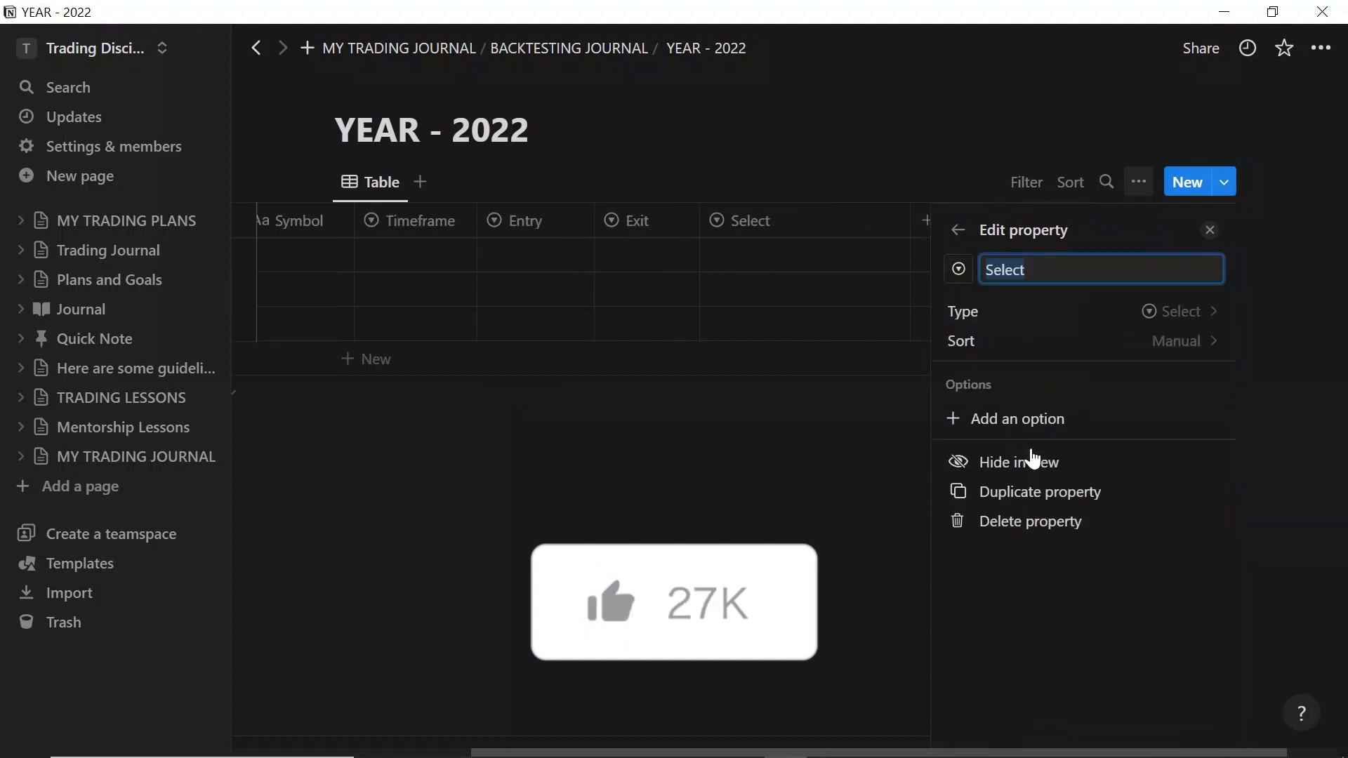
click(1047, 276)
key(BackSpace)
key(BackSpace)
key(BackSpace)
key(BackSpace)
key(BackSpace)
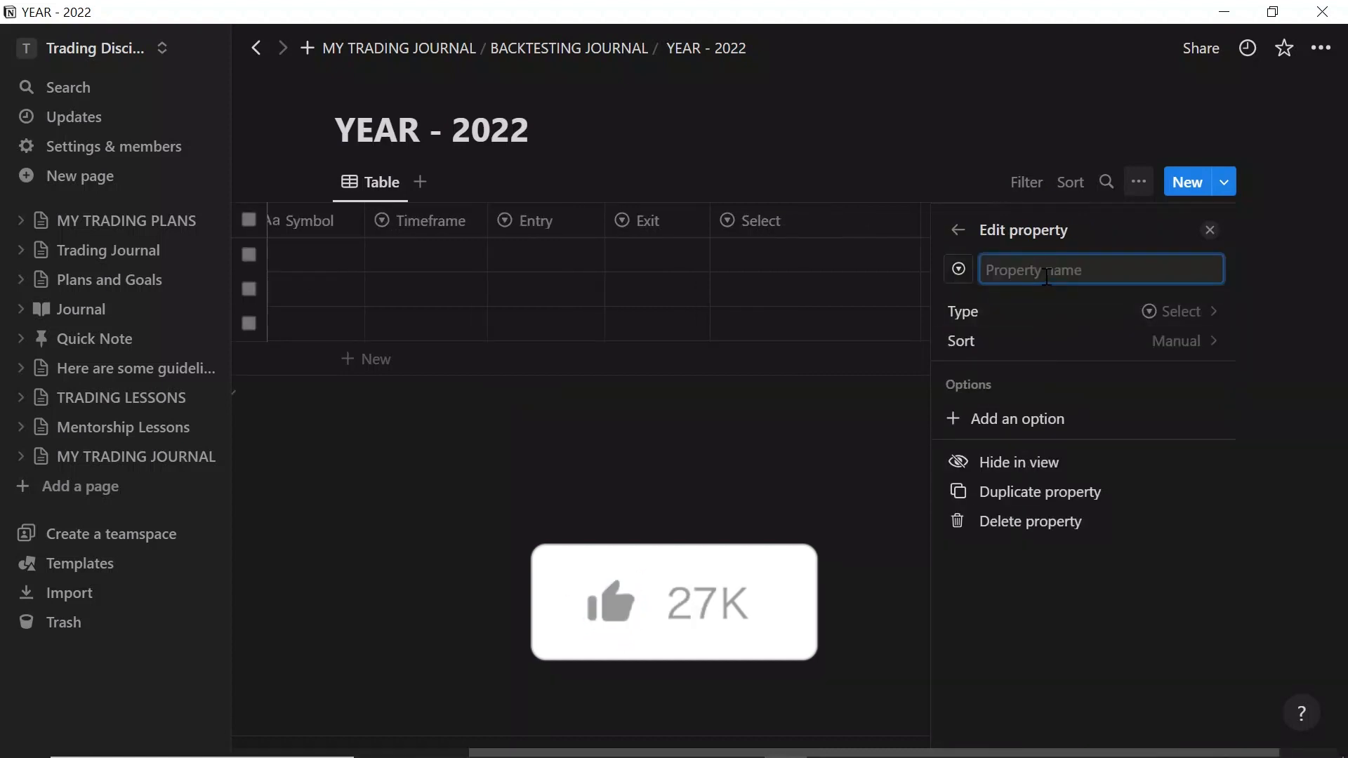
text(Tr)
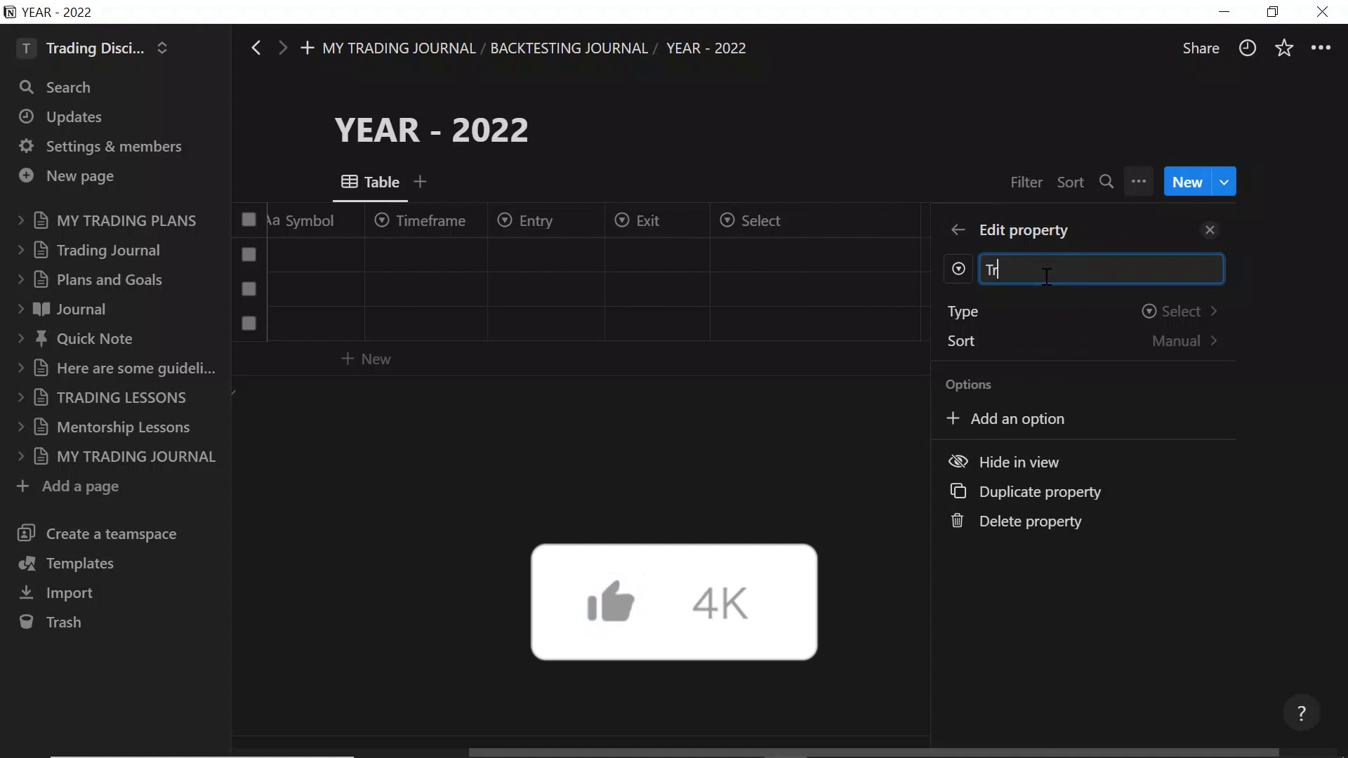
text(endline)
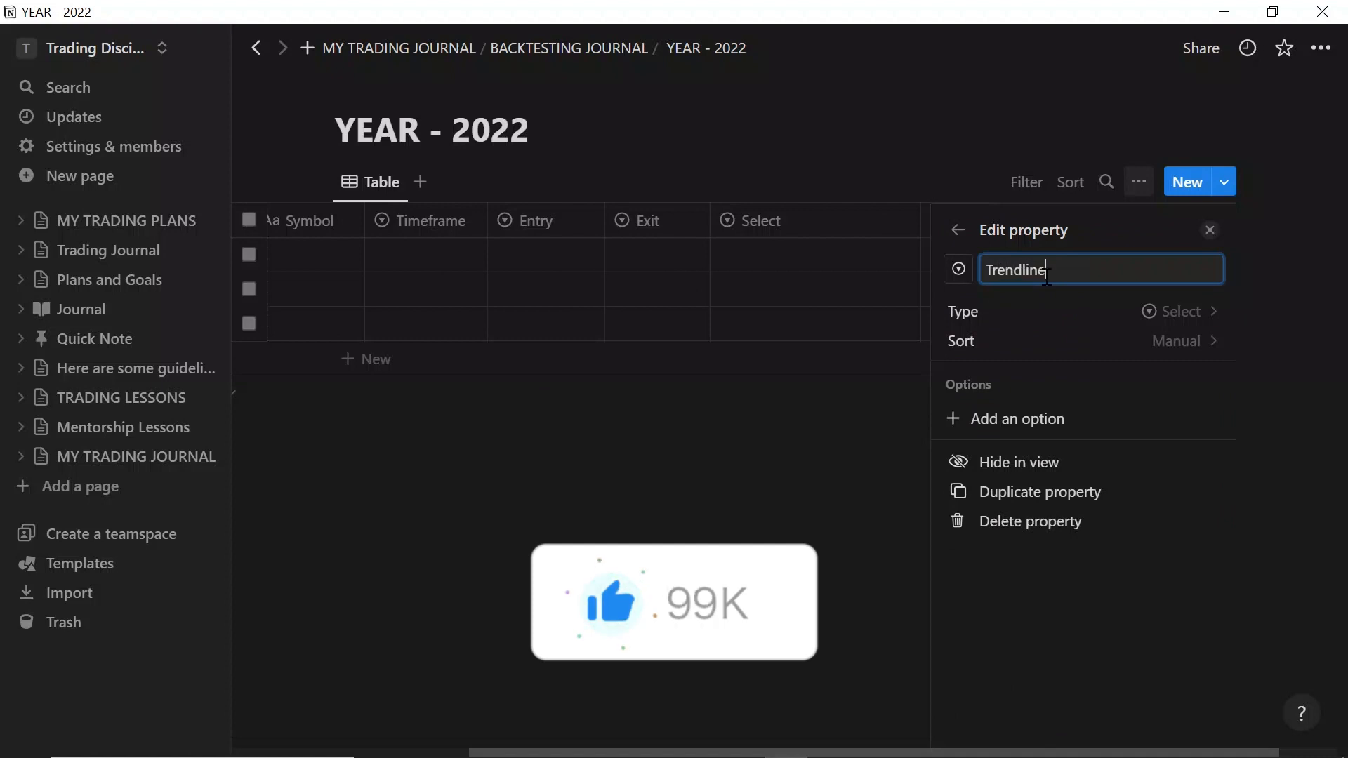
click(873, 484)
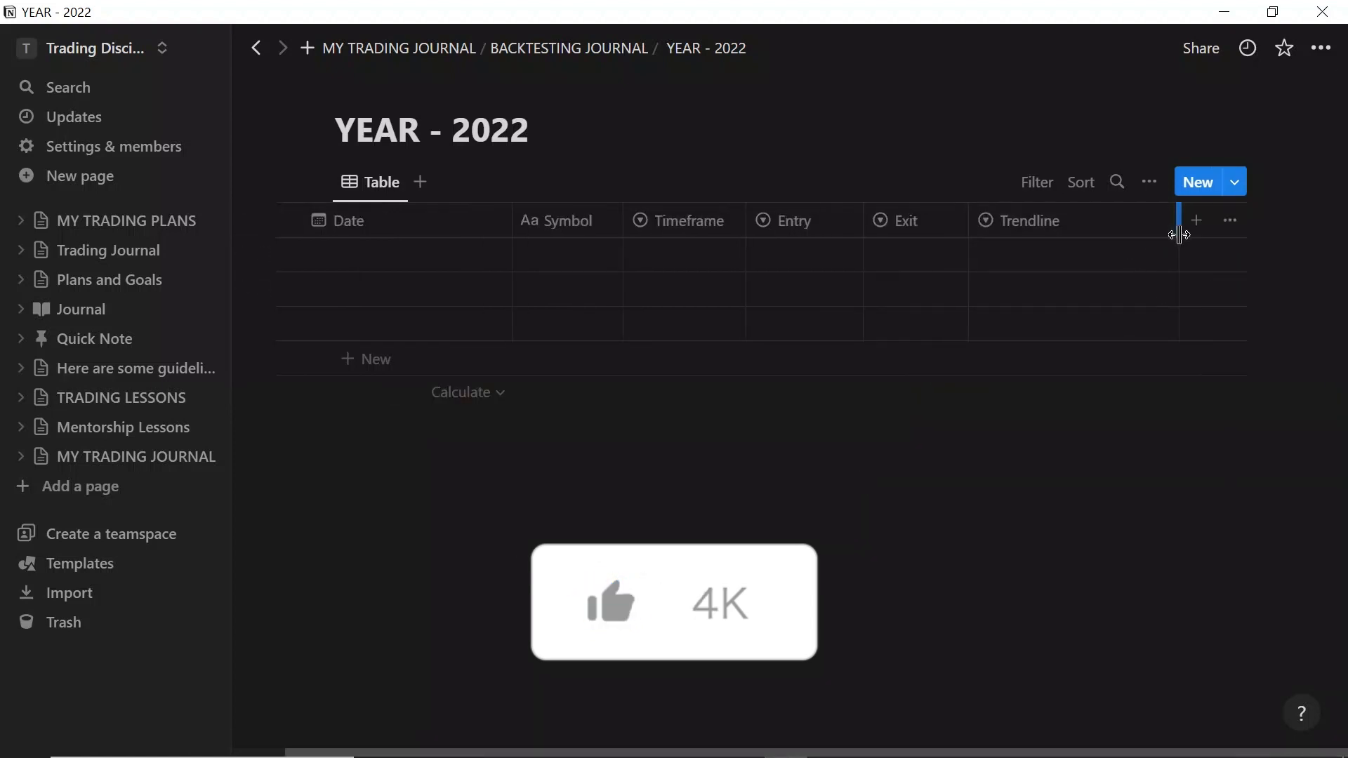
drag(1178, 233, 1153, 247)
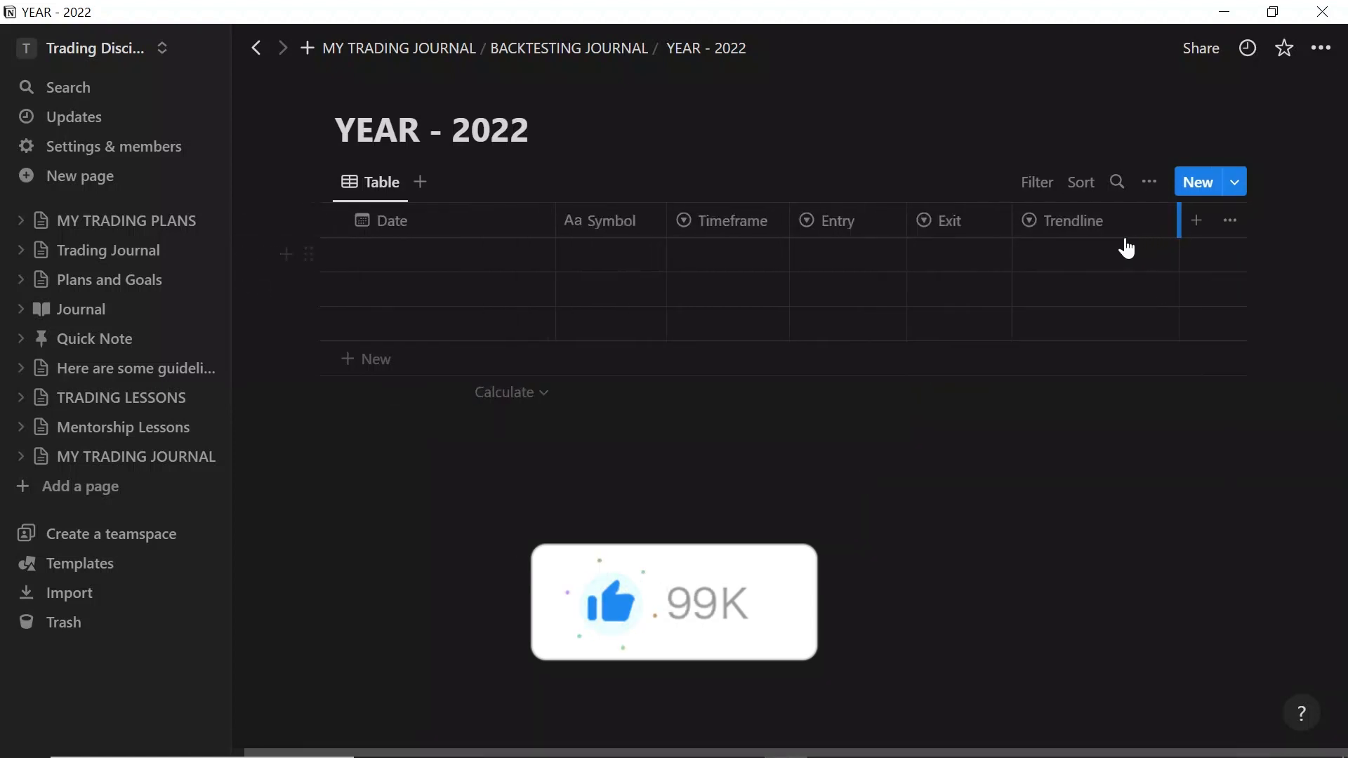
click(1194, 220)
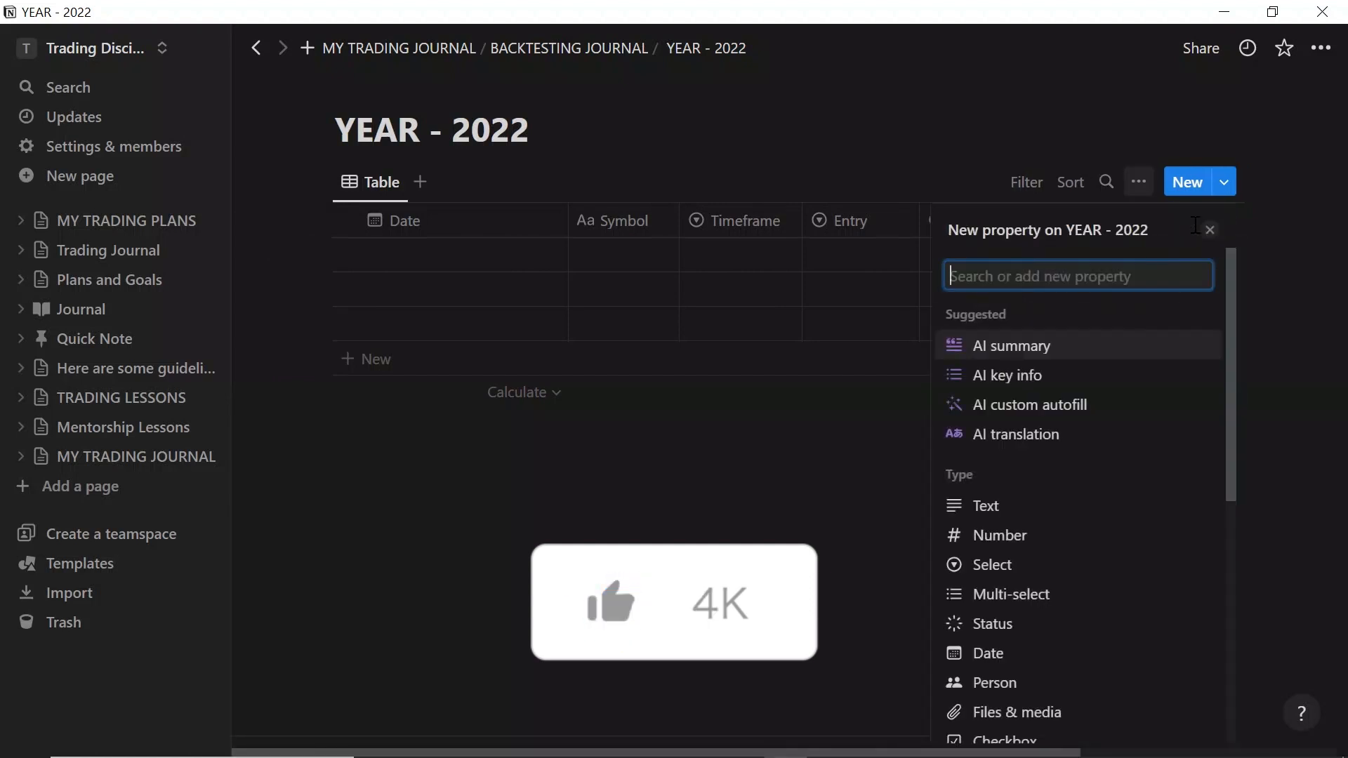
text(Psyc)
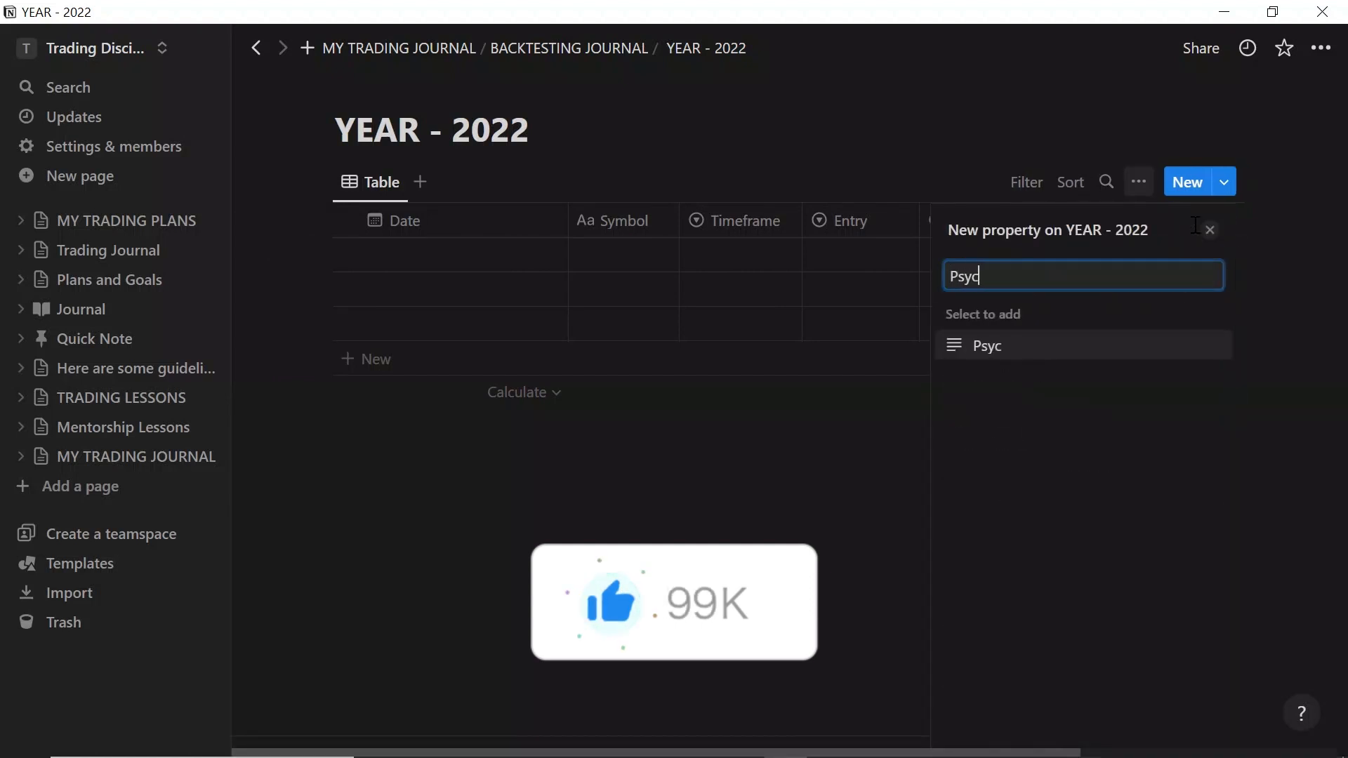
text(h)
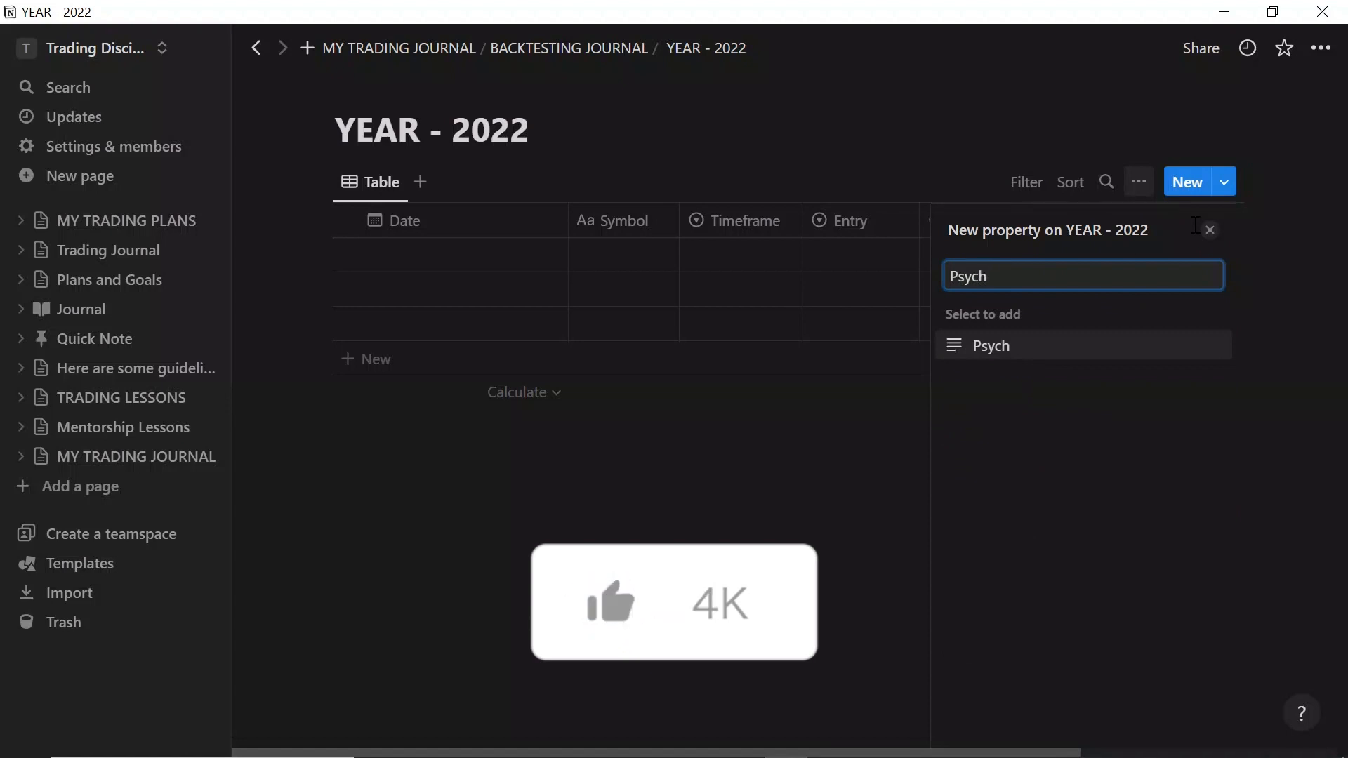
text( Level)
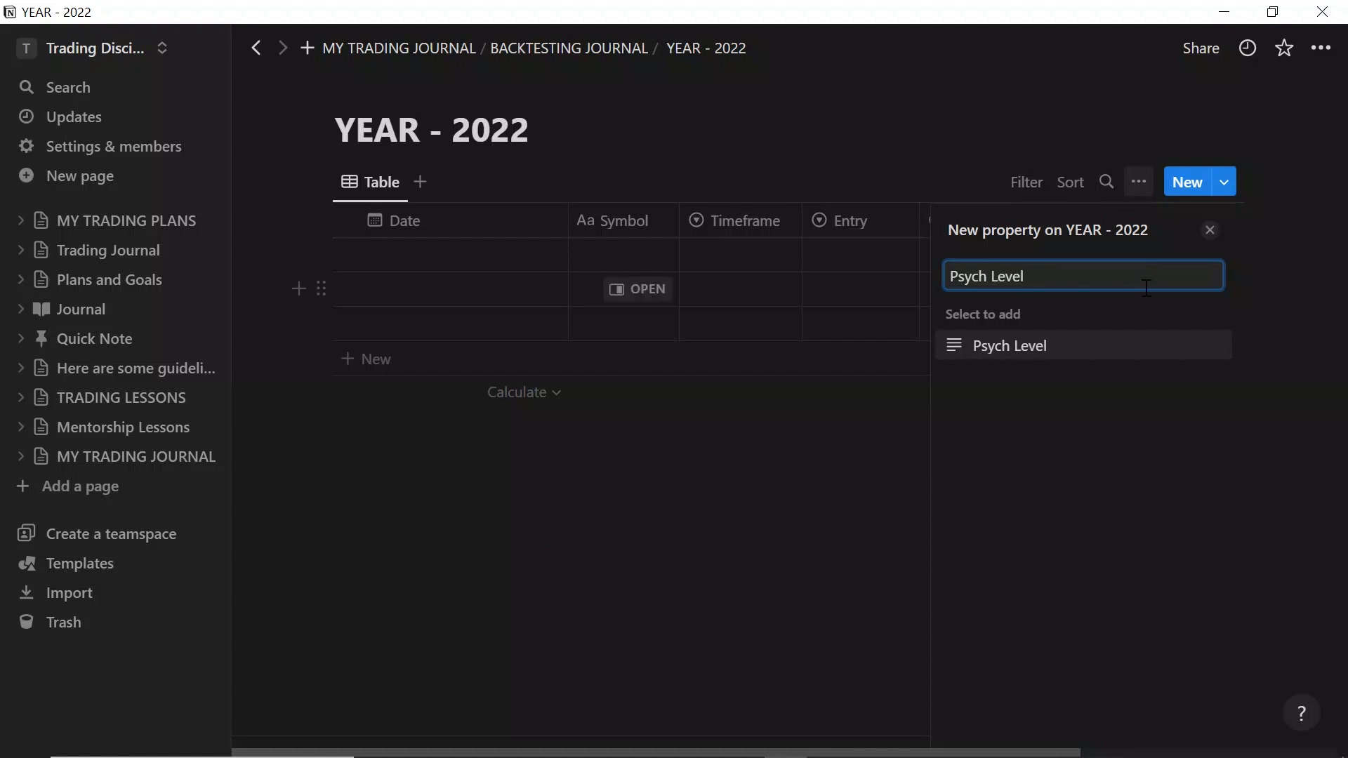
key(BackSpace)
key(BackSpace)
key(BackSpace)
key(BackSpace)
key(BackSpace)
key(BackSpace)
key(BackSpace)
key(BackSpace)
key(BackSpace)
key(BackSpace)
key(BackSpace)
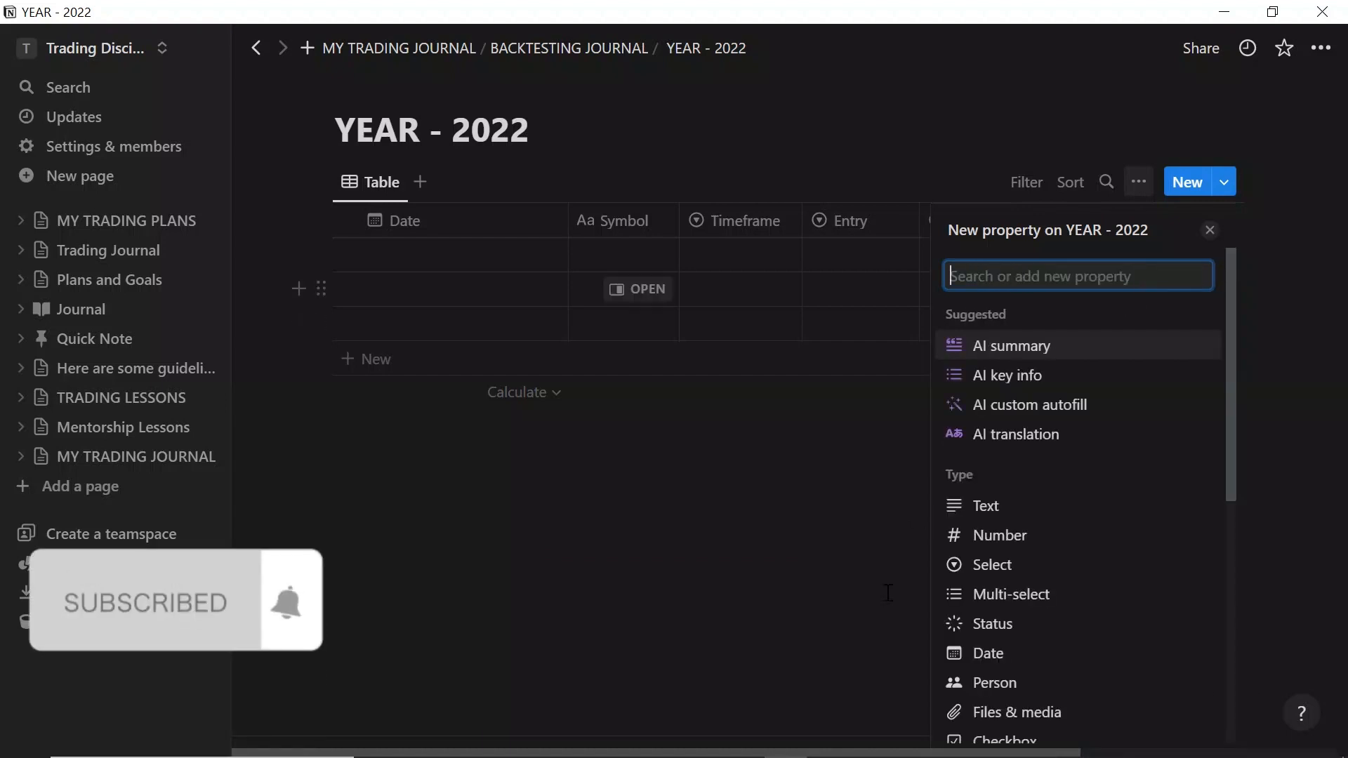
Add a Select property named Psych Level after the Trendline column and narrow its column to fit the heading
click(991, 583)
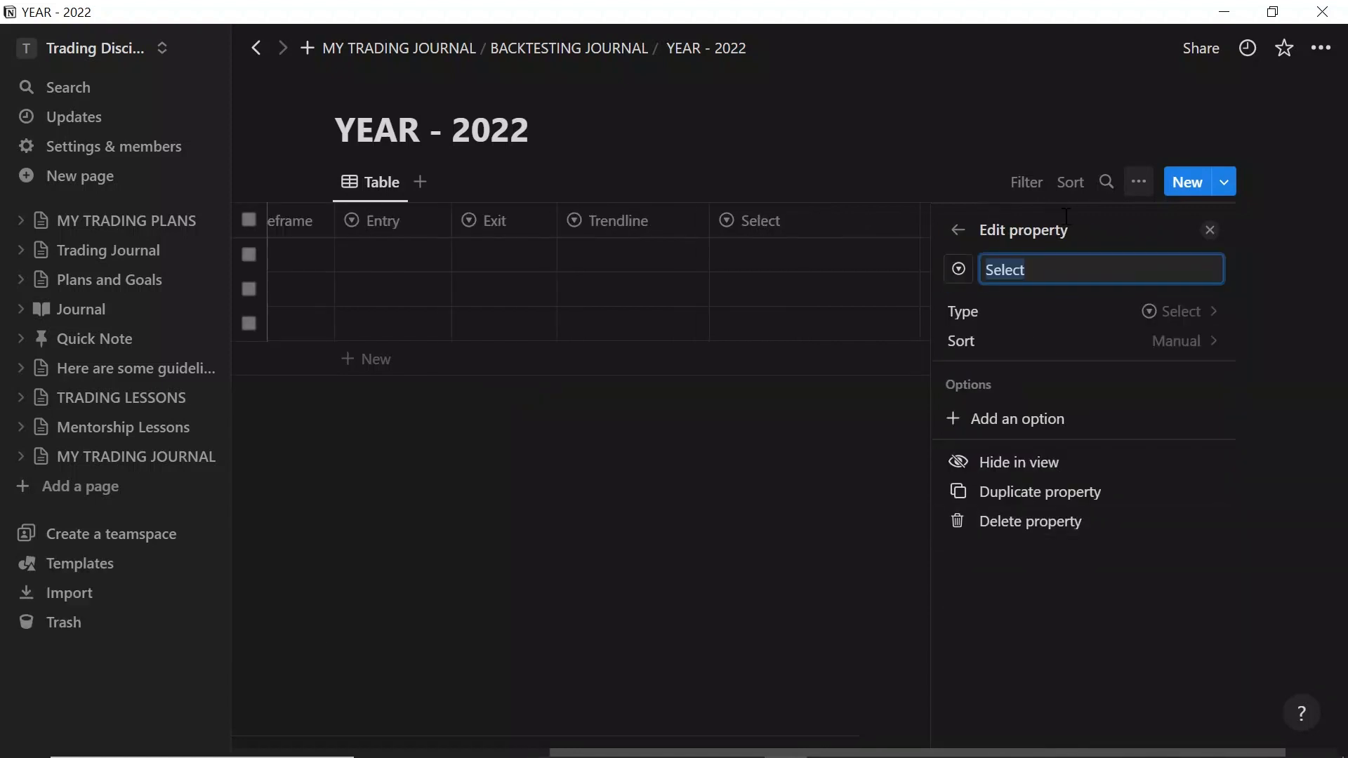
text(Psych Level)
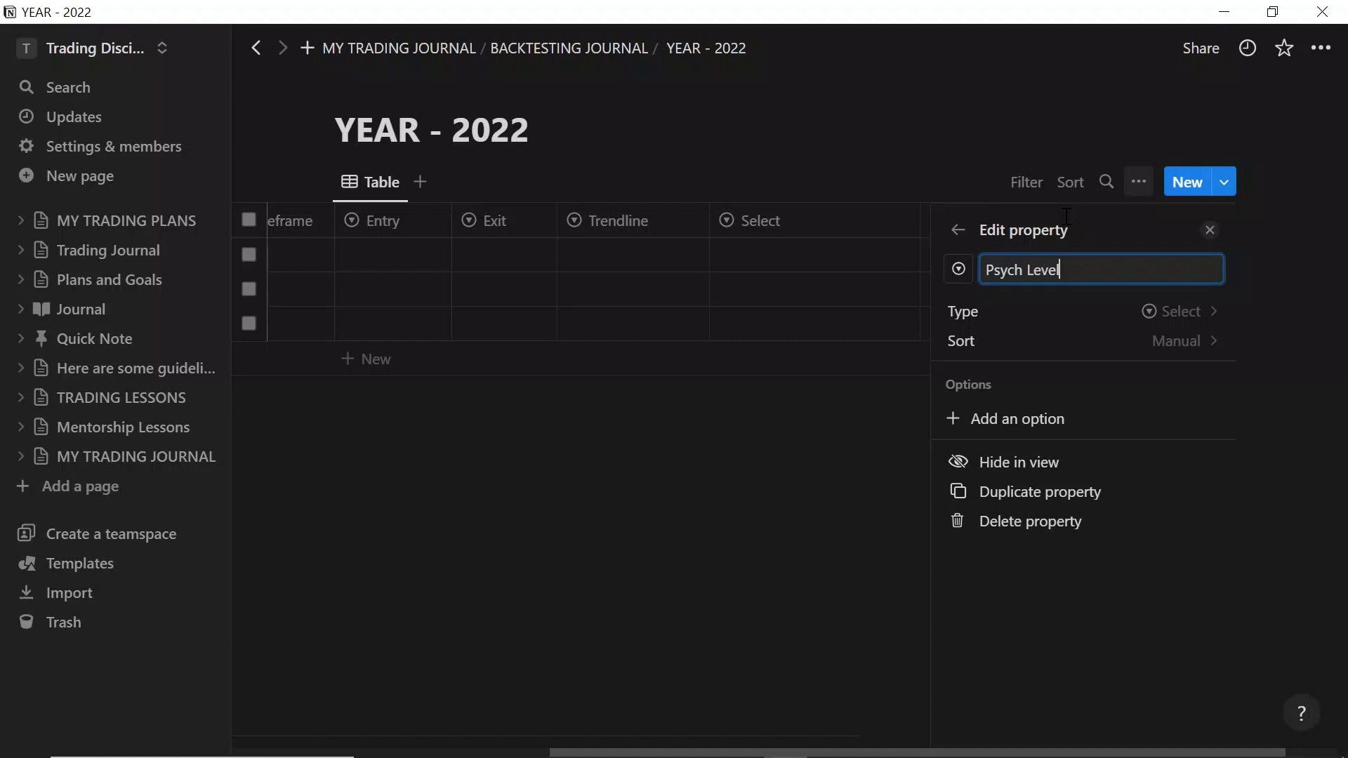
click(1211, 236)
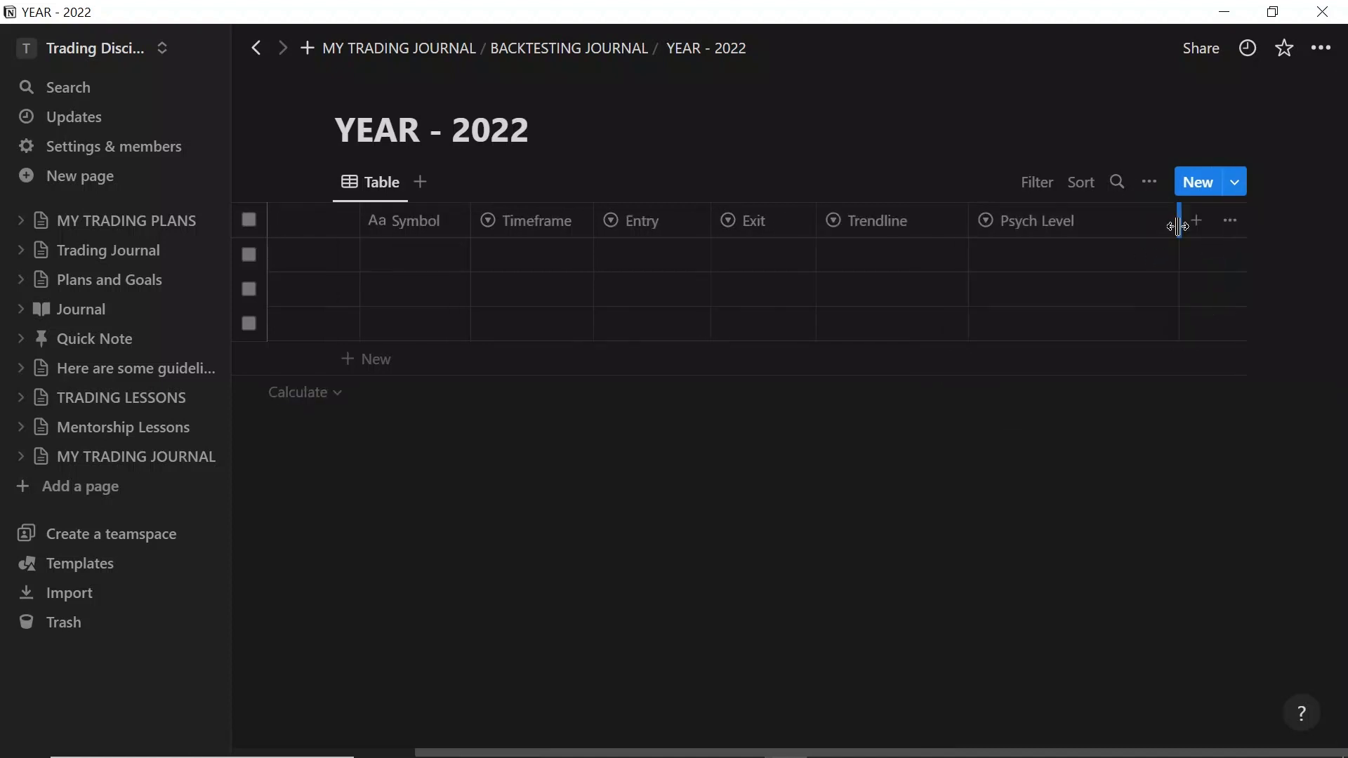
drag(1179, 226, 1149, 232)
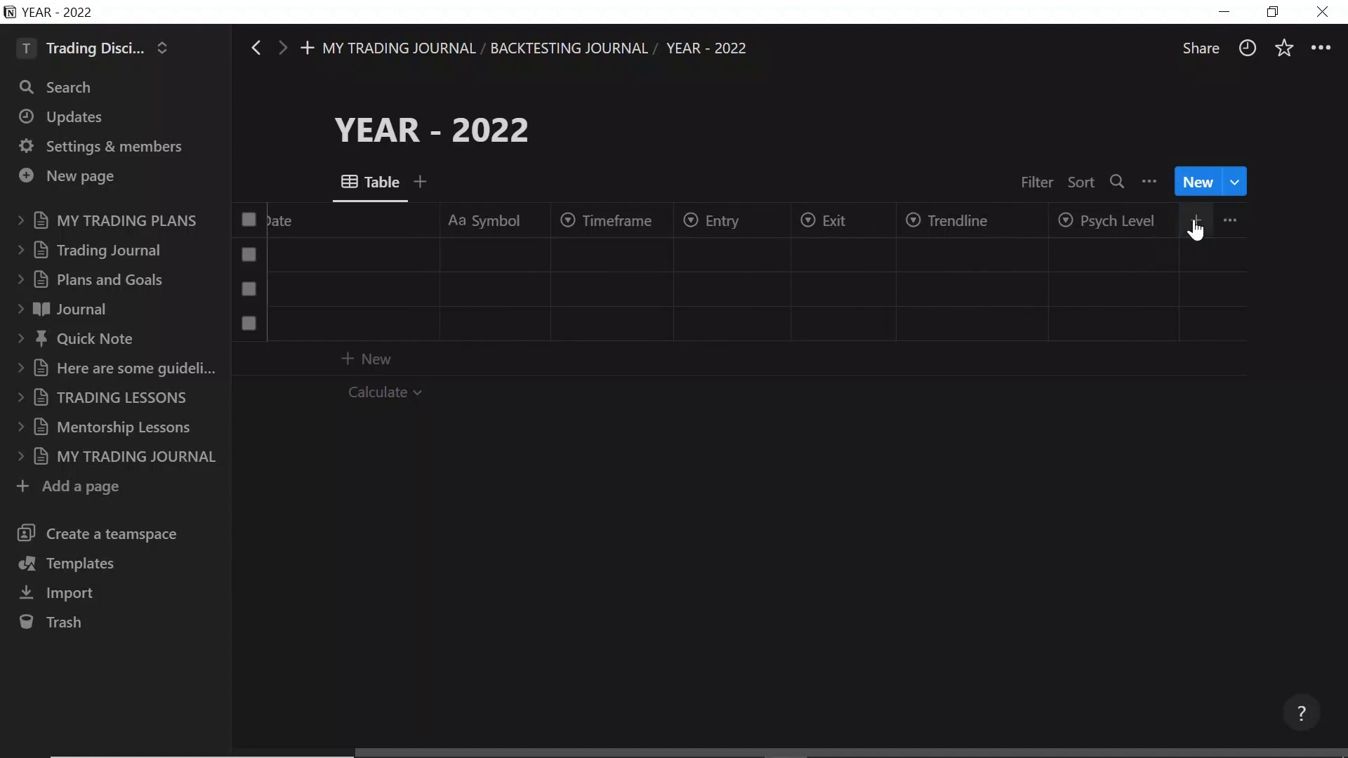
Add a Multi-select property named Candlestick after the Psych Level column
click(1196, 224)
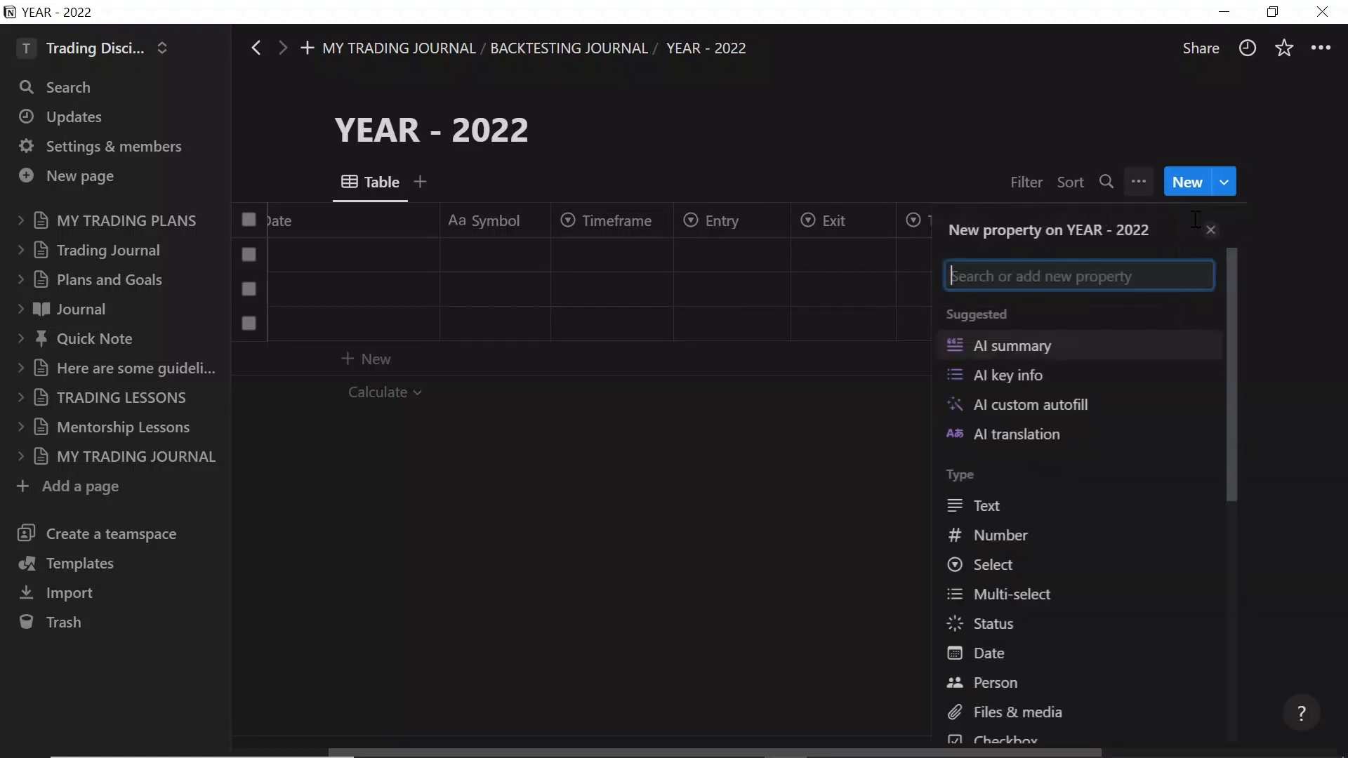
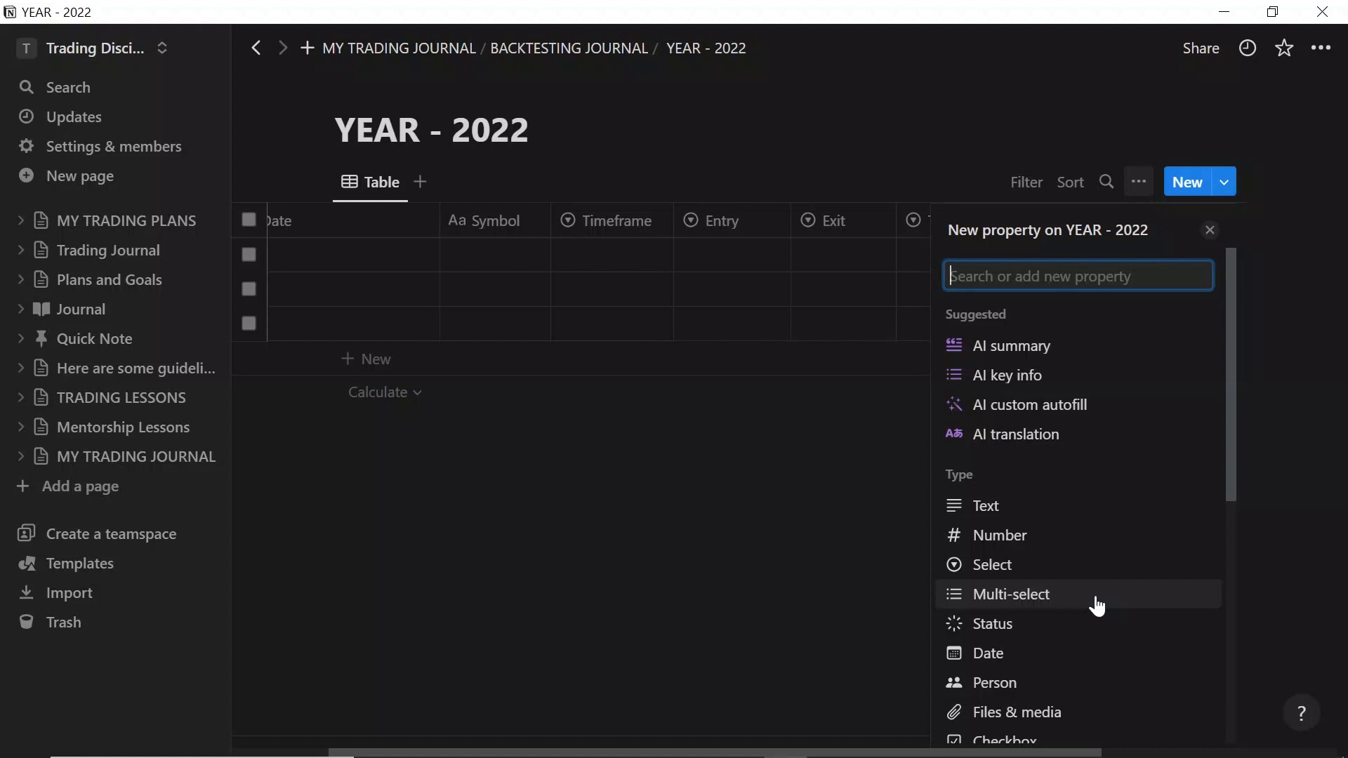
click(997, 603)
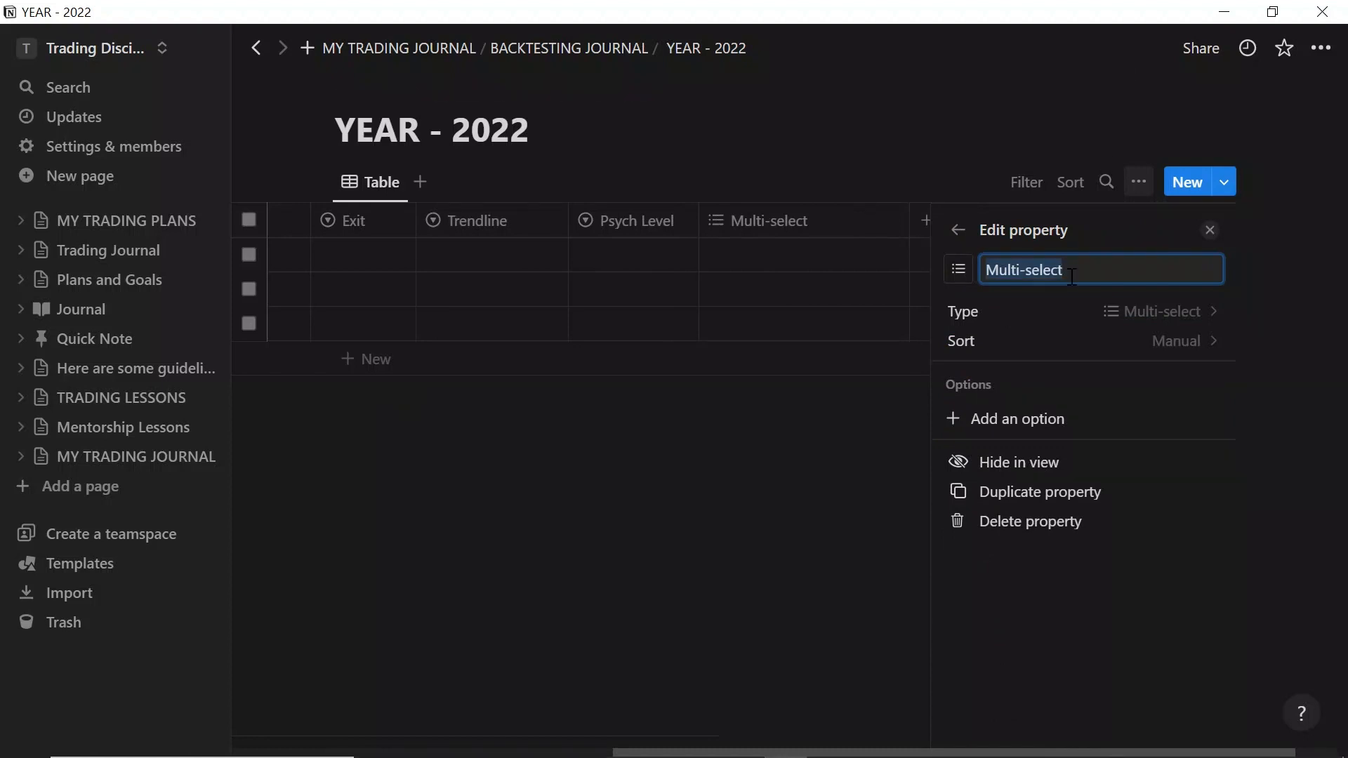
text(Cand)
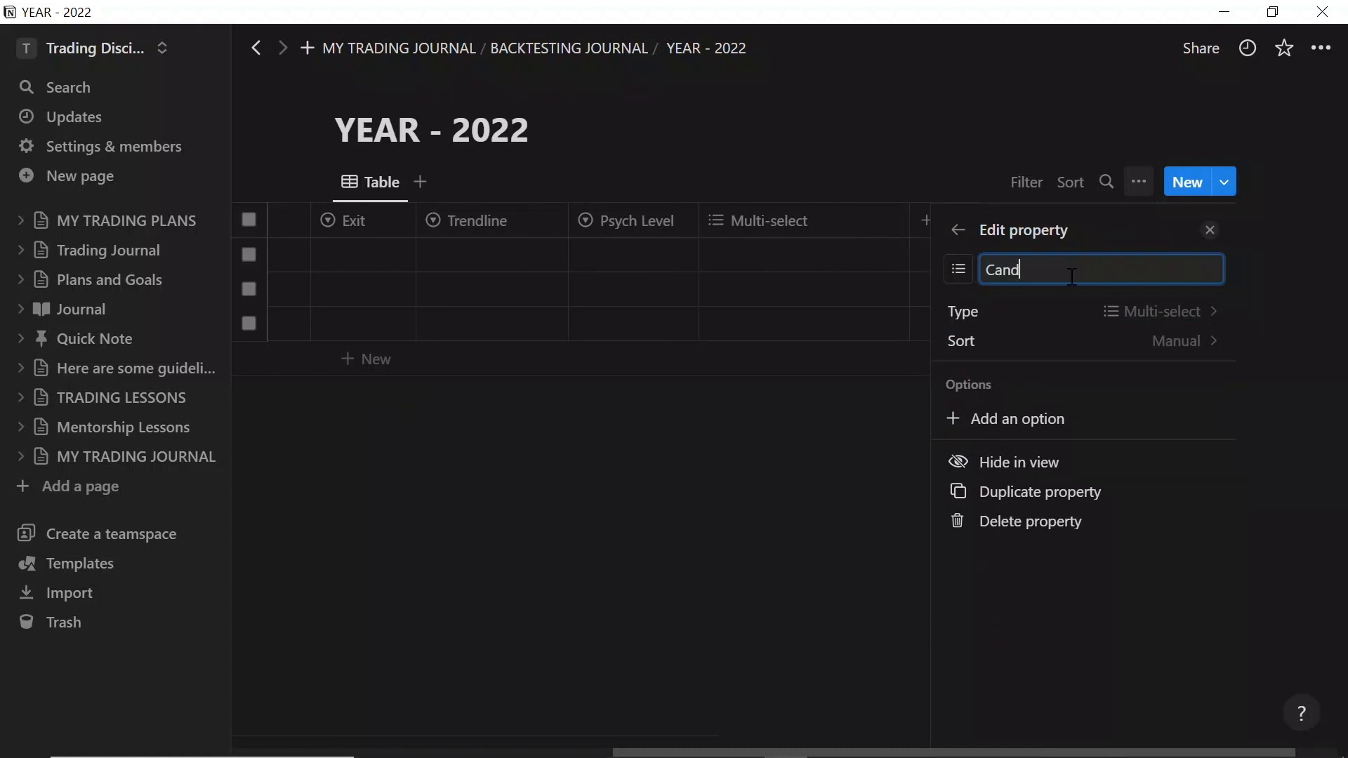
text(les)
text(tcik)
key(BackSpace)
key(BackSpace)
key(BackSpace)
text(ick)
click(1210, 233)
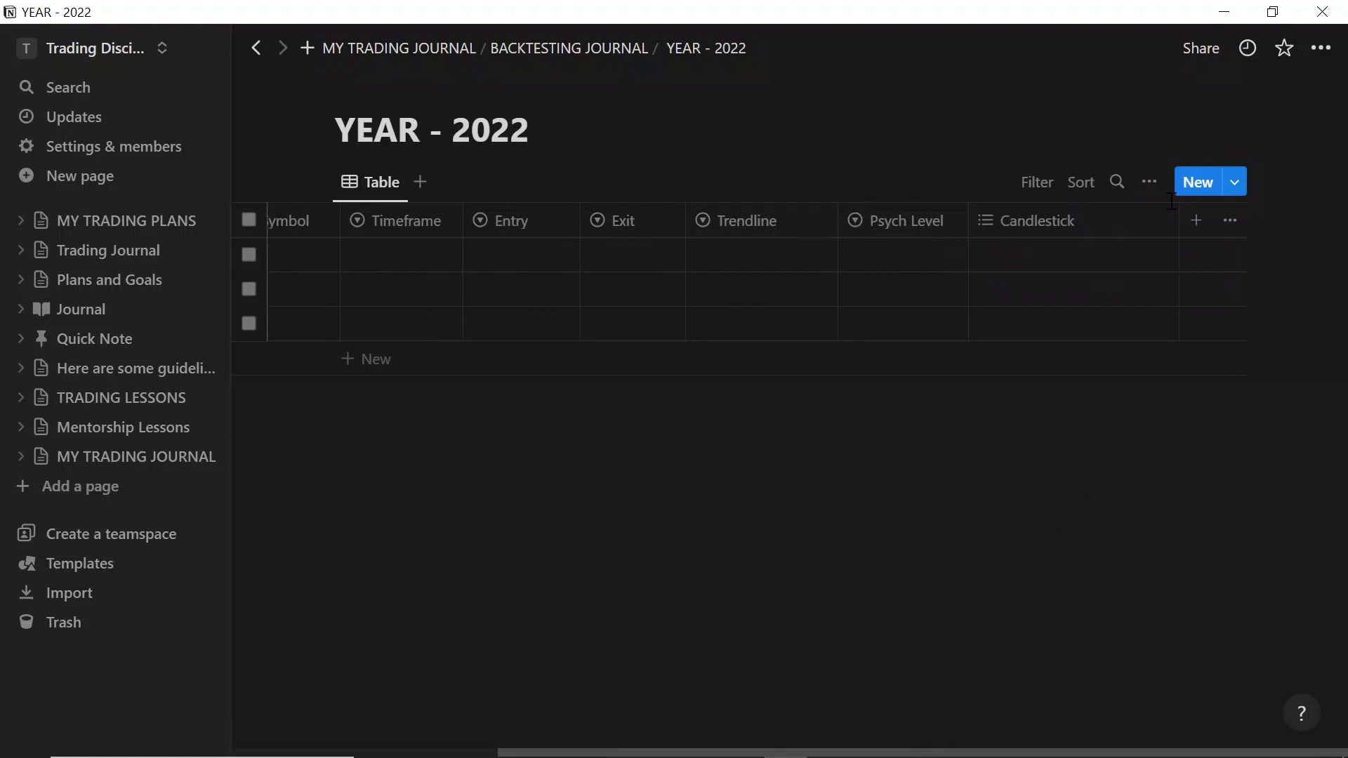
Add a Select property named Chart Pattern after the Candlestick column
click(1197, 223)
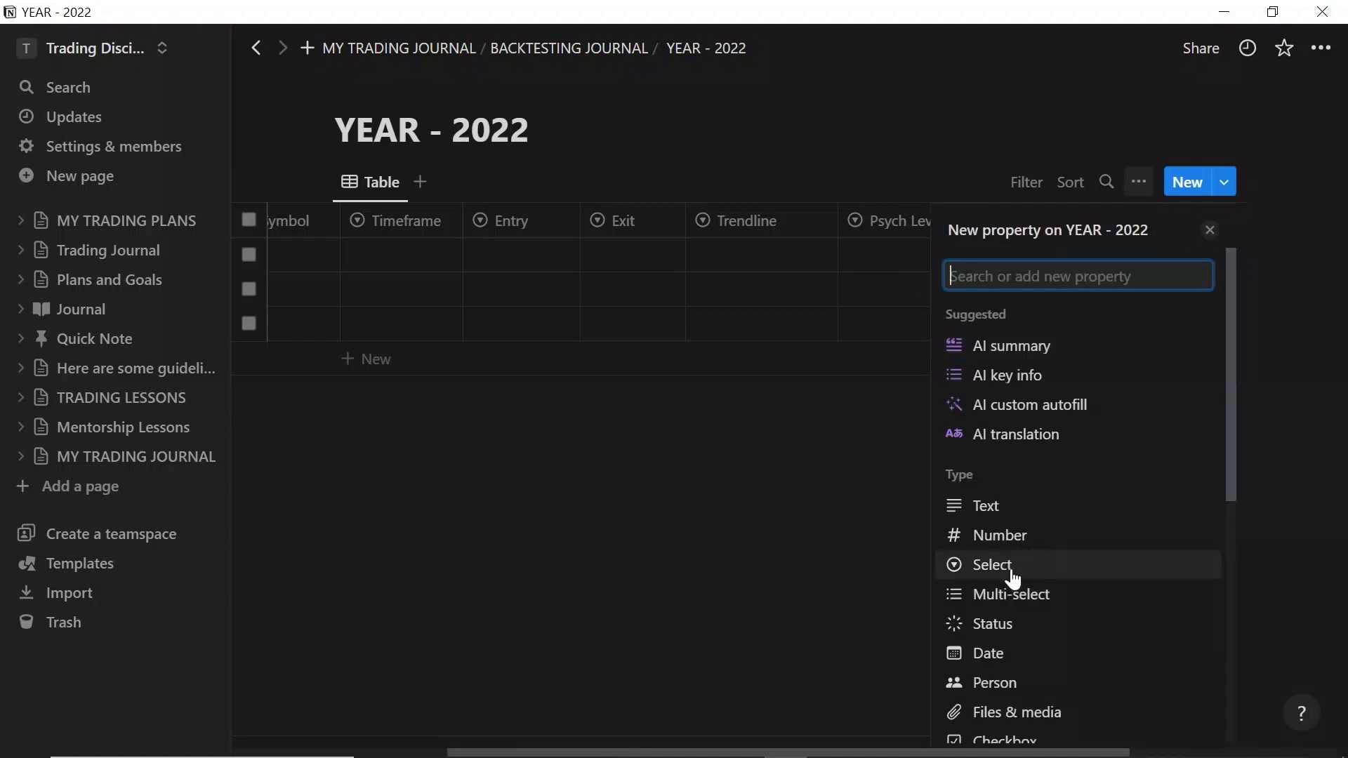
click(1011, 569)
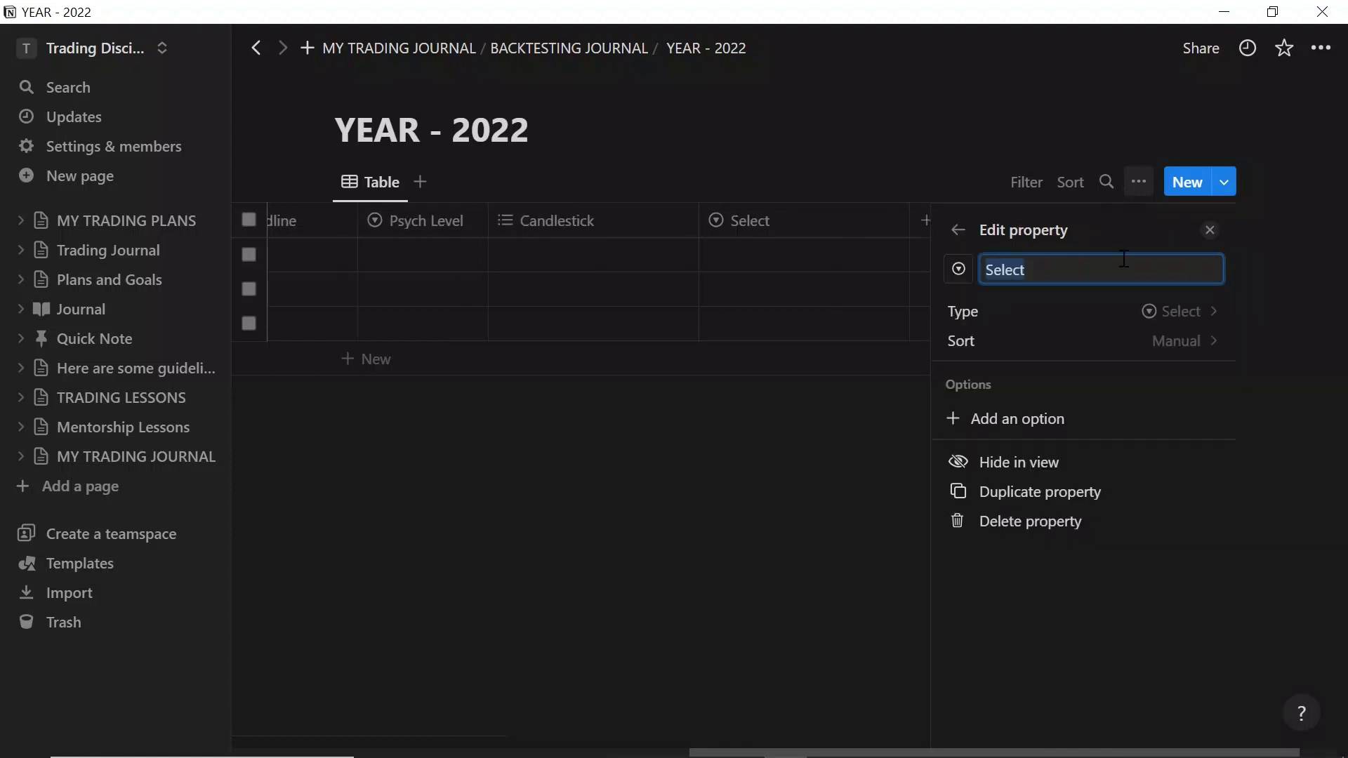
text(P)
text(atte)
text(rn)
text(Cha)
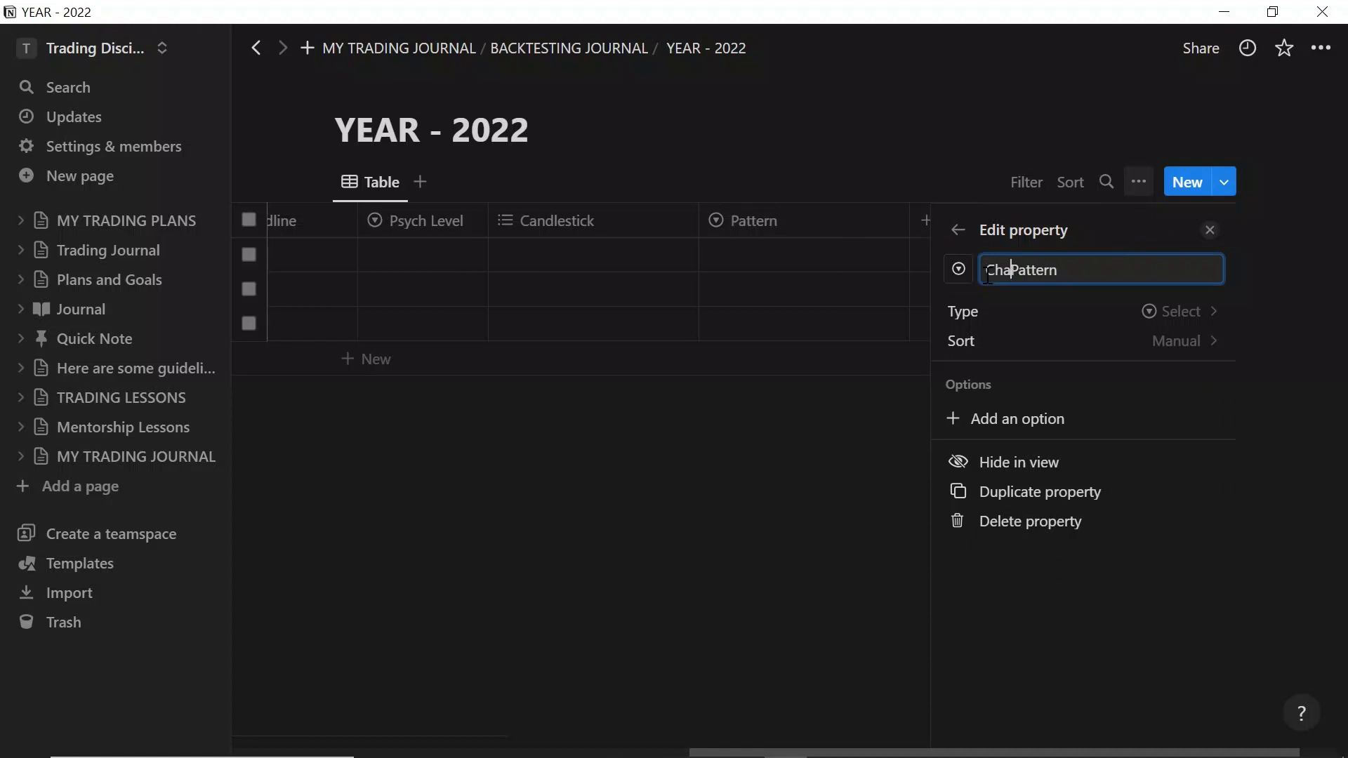
text(rt)
click(1211, 232)
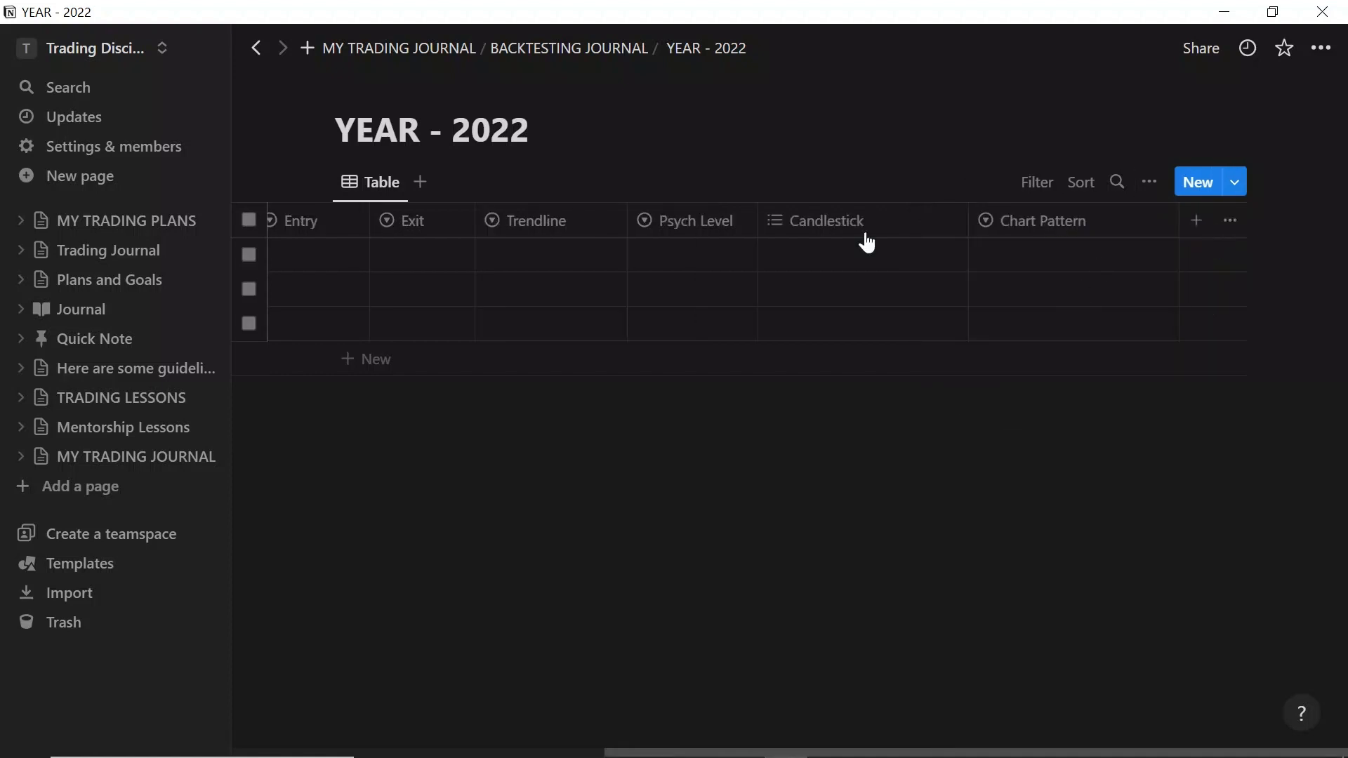
drag(580, 230, 696, 238)
scroll(749, 307, left, 5)
scroll(819, 252, right, 4)
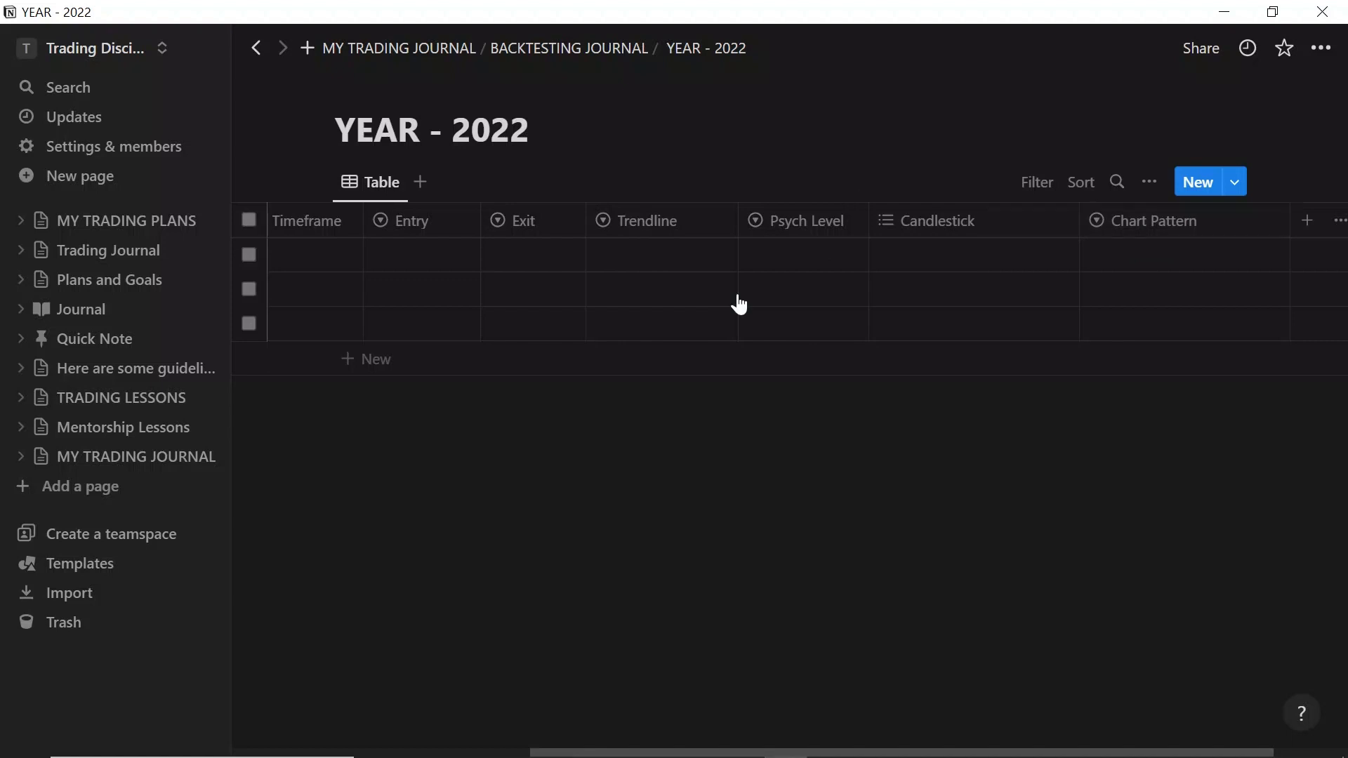
Switch to the USDJPY chart in TradingView and inspect the most recent short position's date and risk/reward details
scroll(739, 304, left, 5)
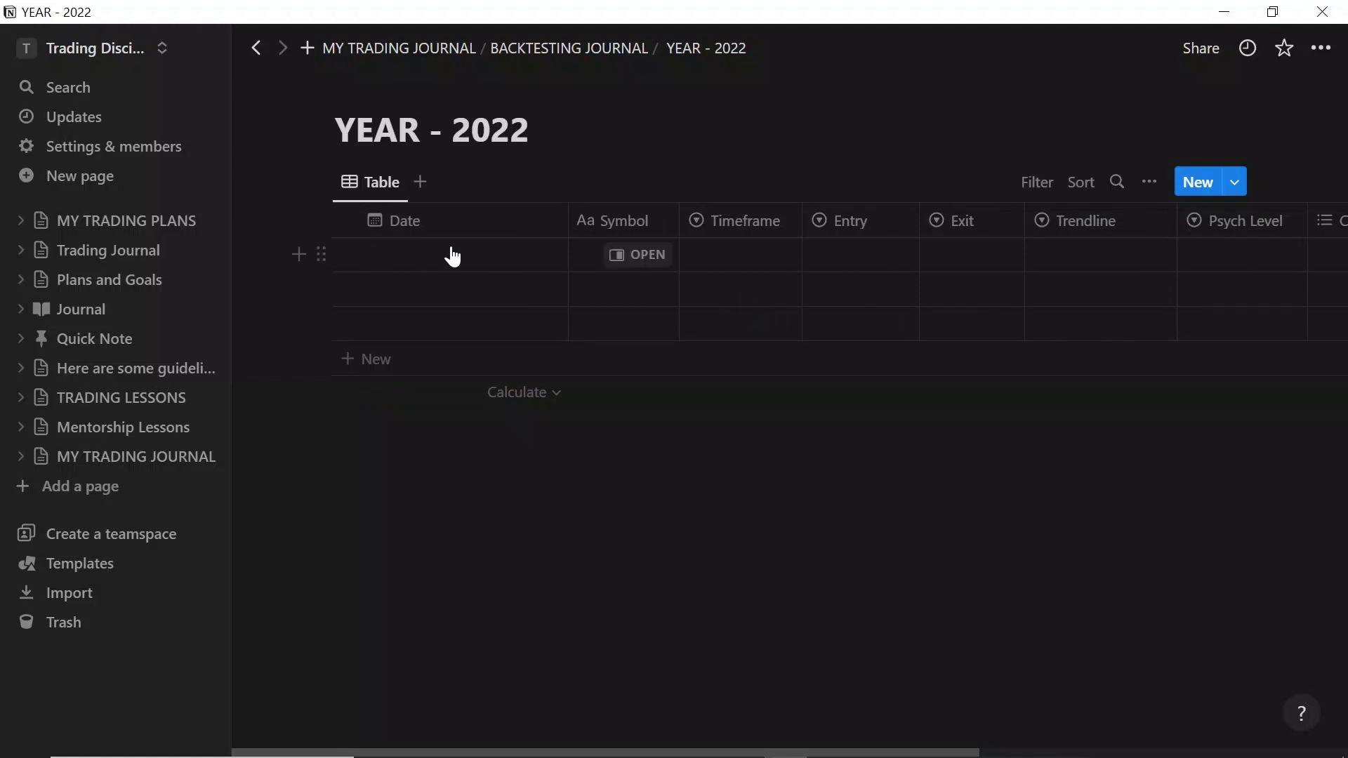
click(1240, 7)
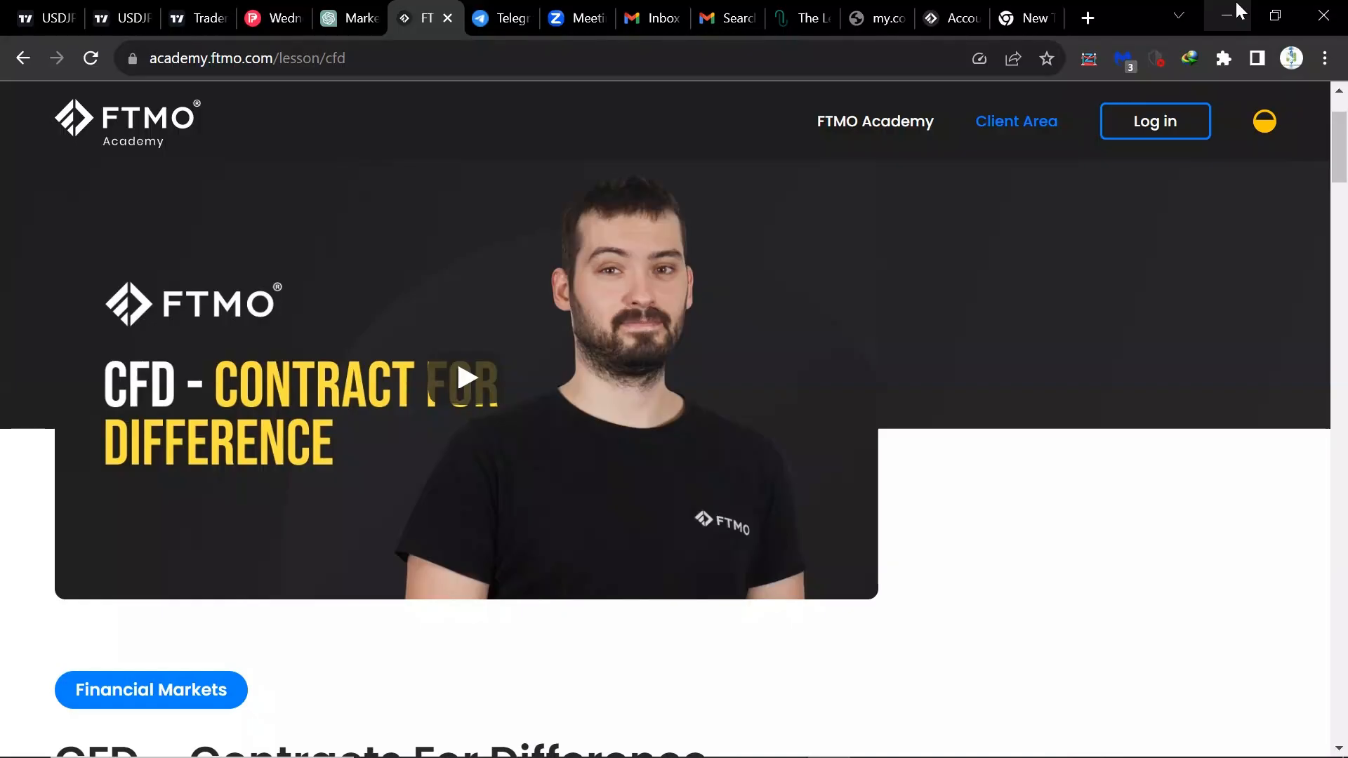
click(26, 18)
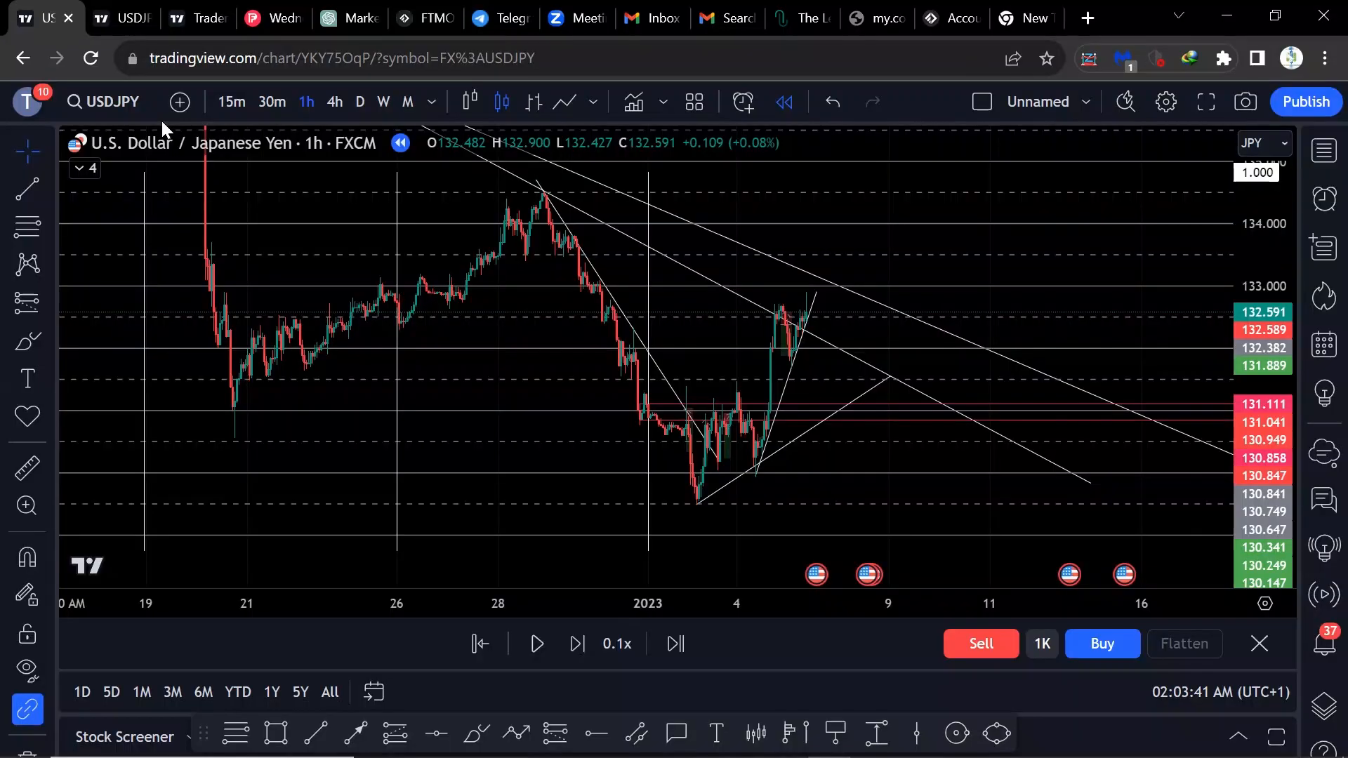
scroll(761, 342, up, 2)
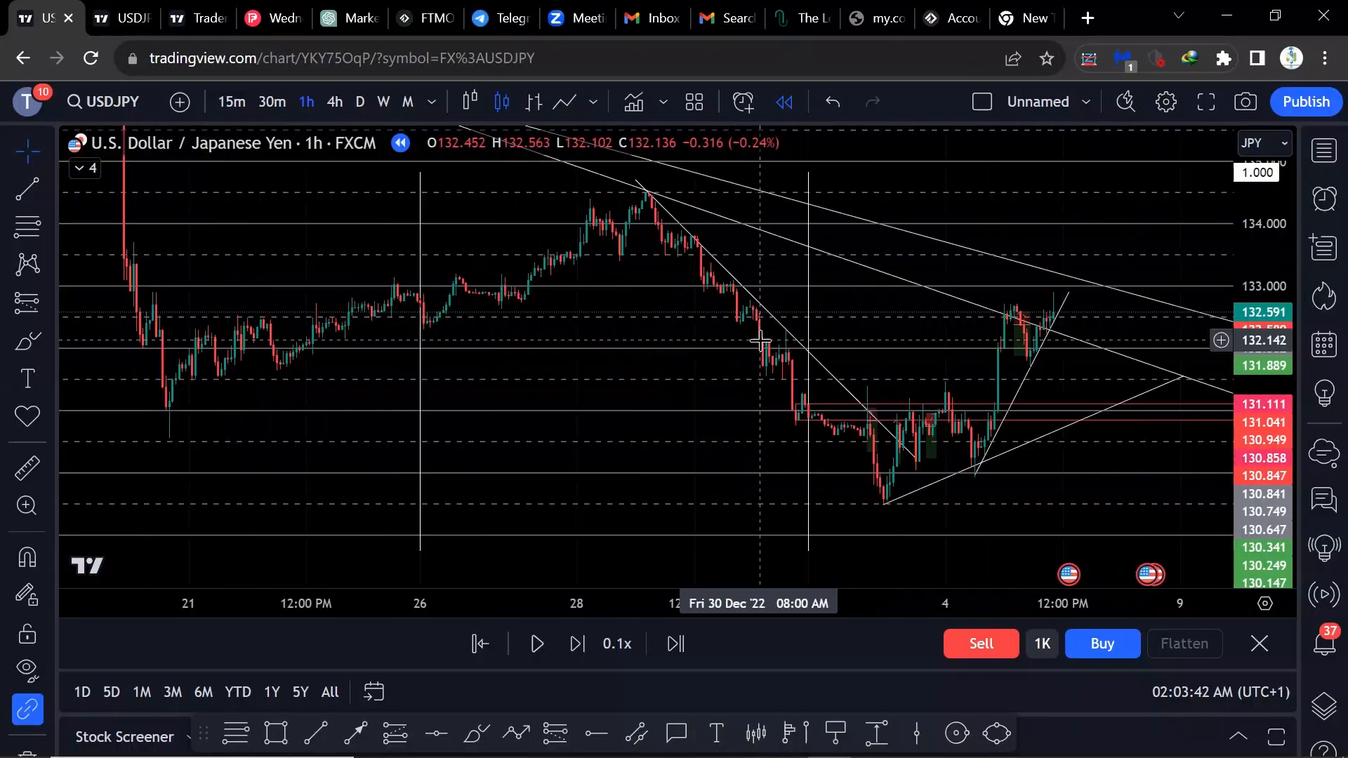
scroll(761, 342, up, 3)
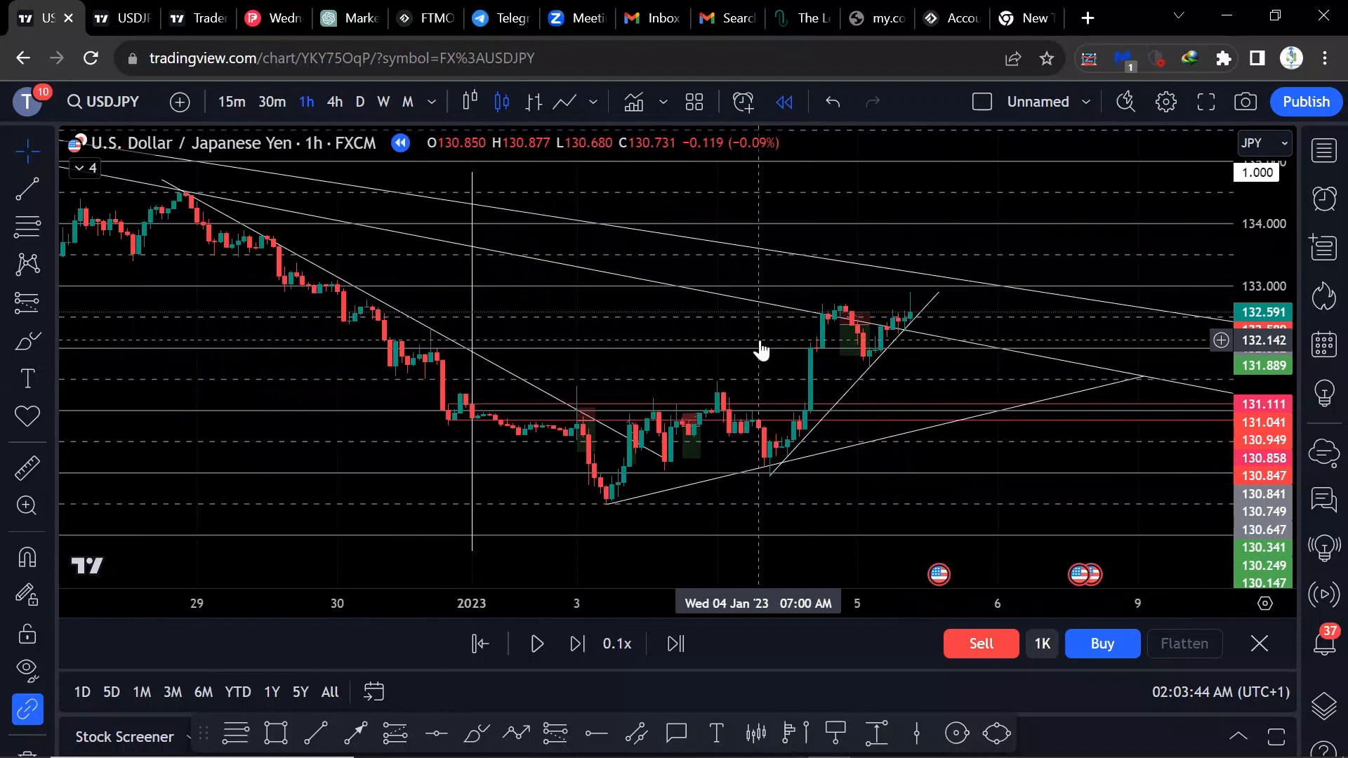
scroll(760, 349, up, 2)
drag(1250, 421, 1229, 141)
click(793, 288)
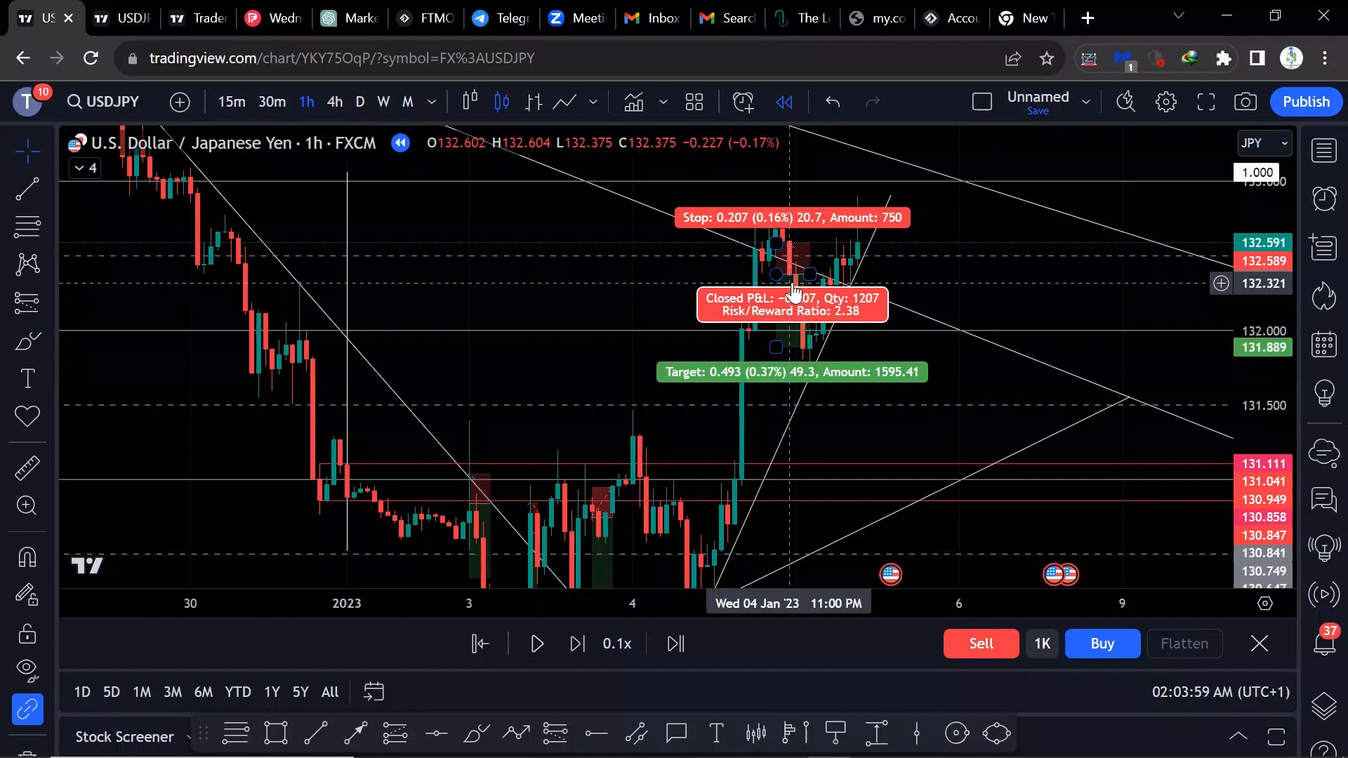
mouse_move(906, 757)
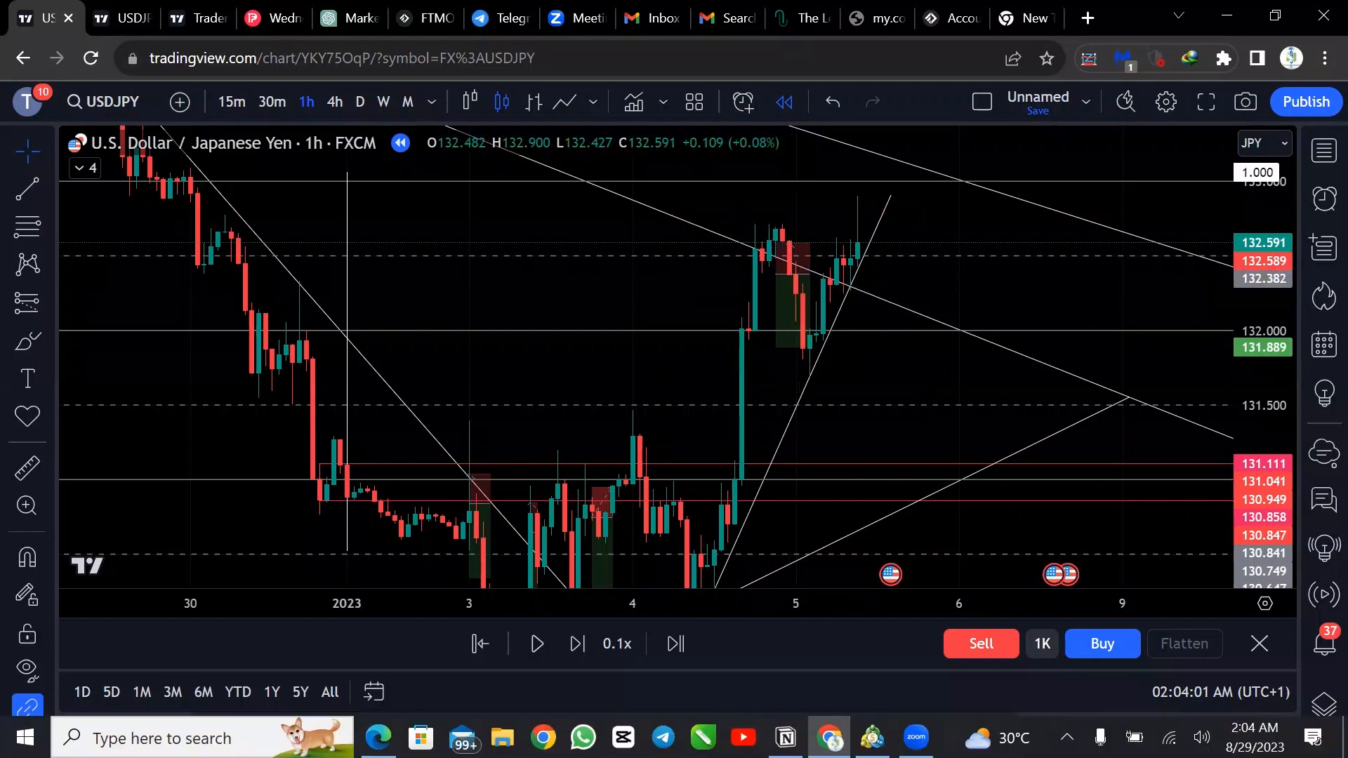
Switch to Notion and set the first row's Date in the YEAR - 2022 table to Jan 12, 2023
click(786, 737)
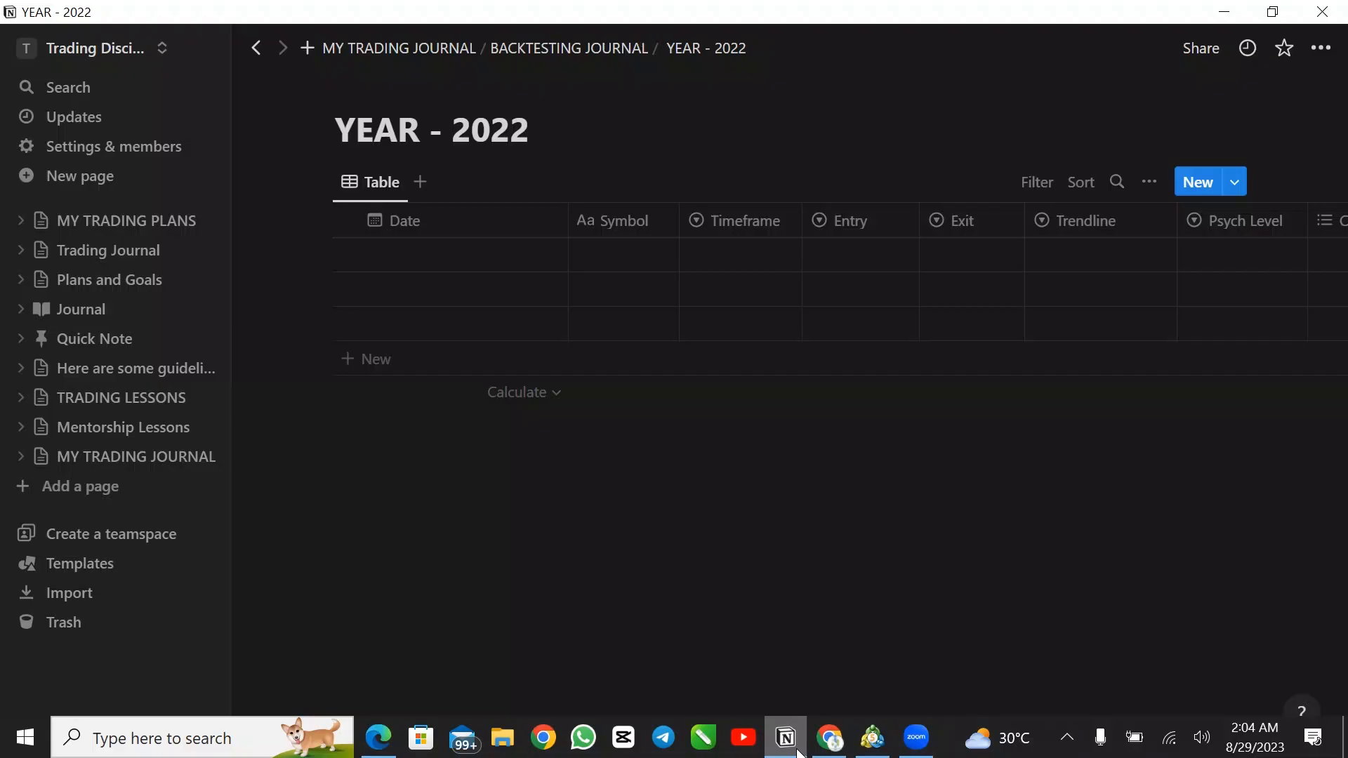
click(431, 253)
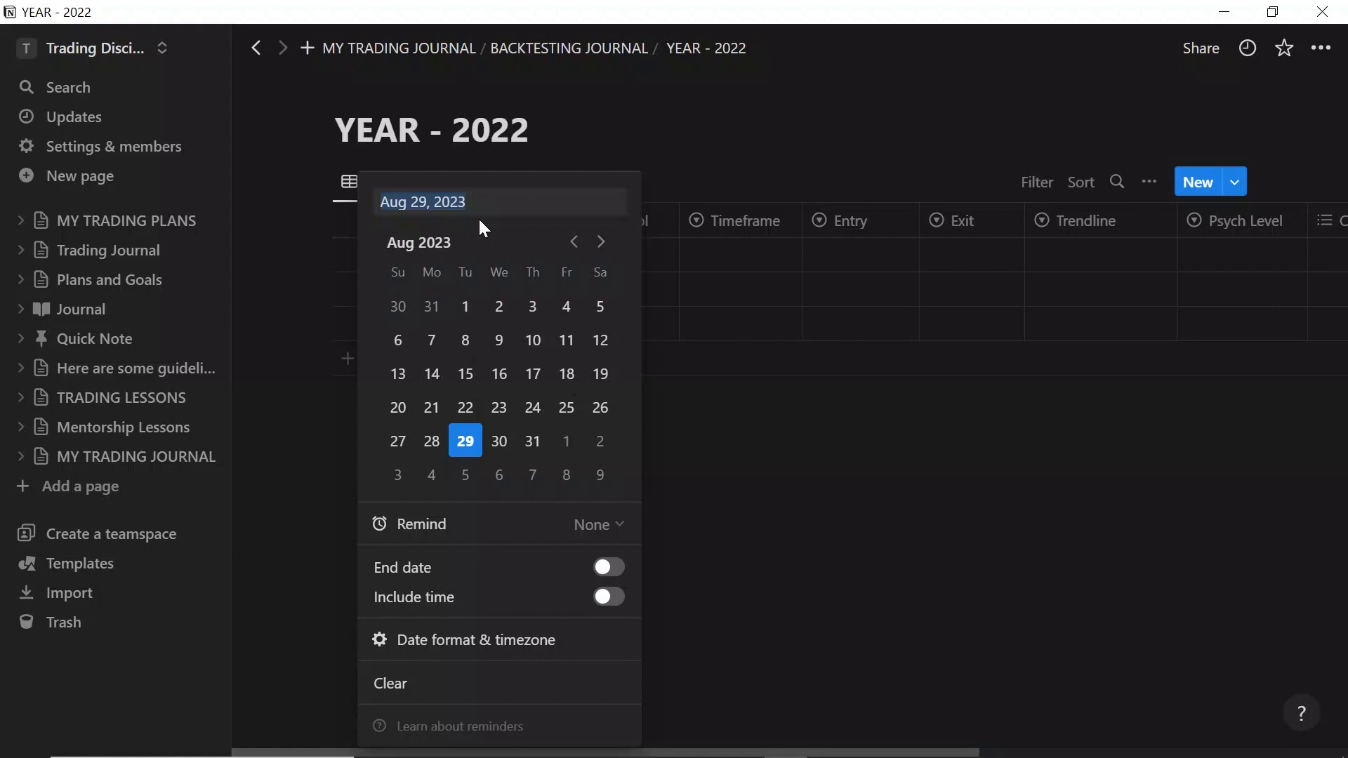
text(han)
key(BackSpace)
key(BackSpace)
key(BackSpace)
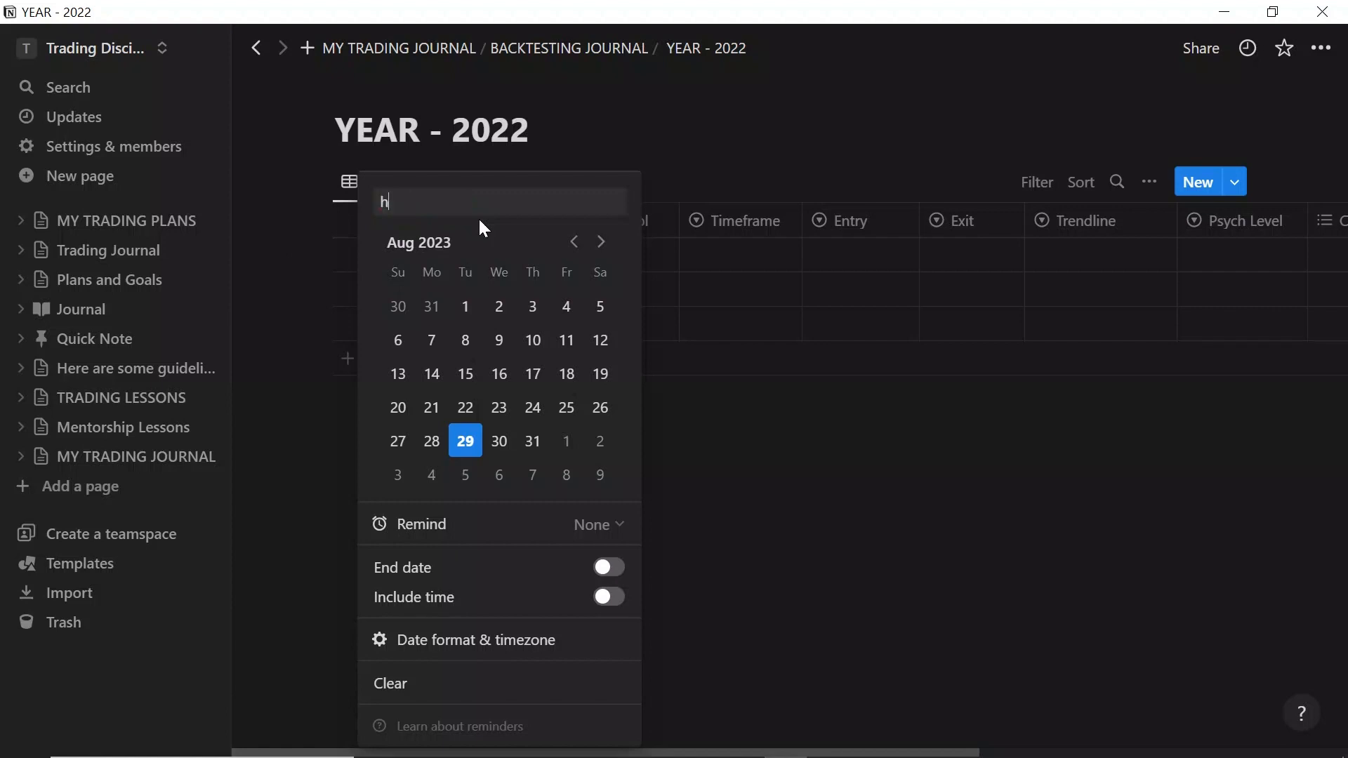
key(BackSpace)
text(jan 12 23)
key(Return)
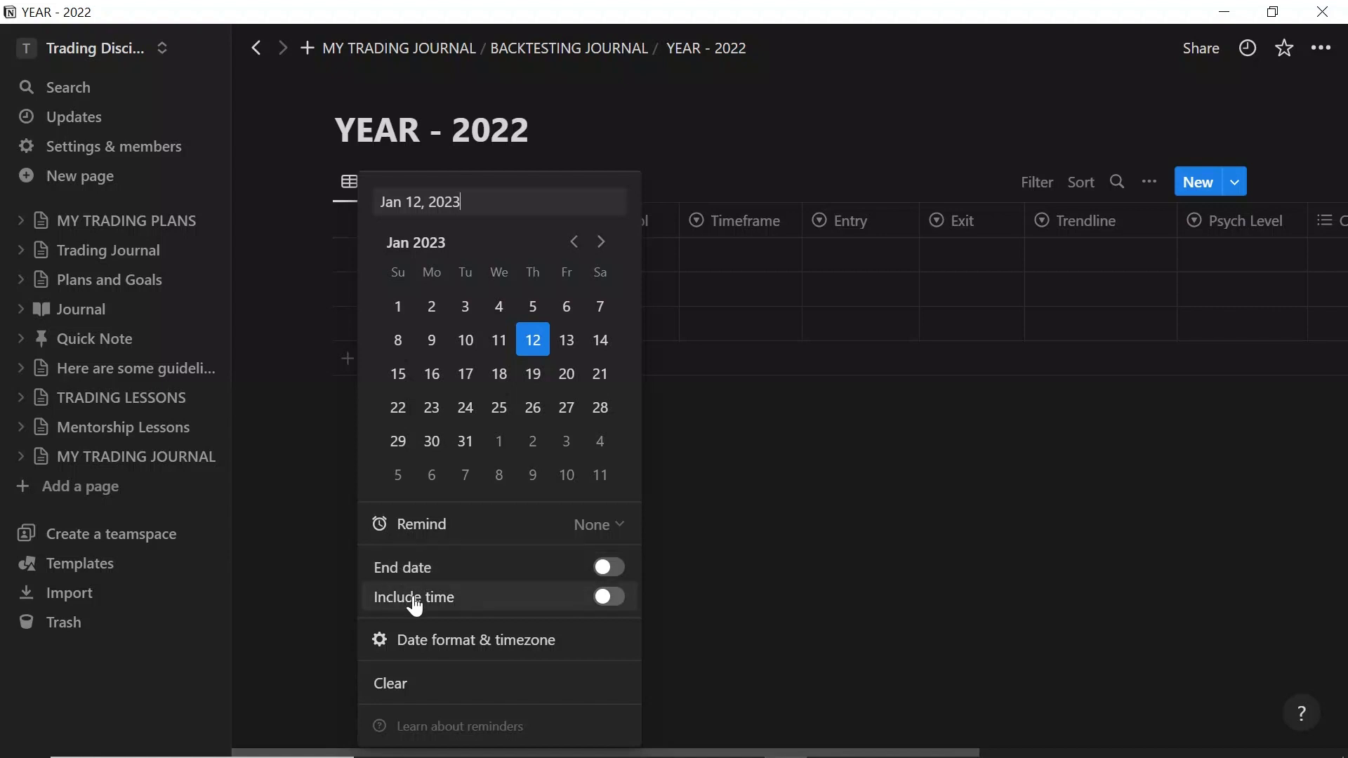
Include a time in the first row's Date and set it to 11:00 PM
click(621, 606)
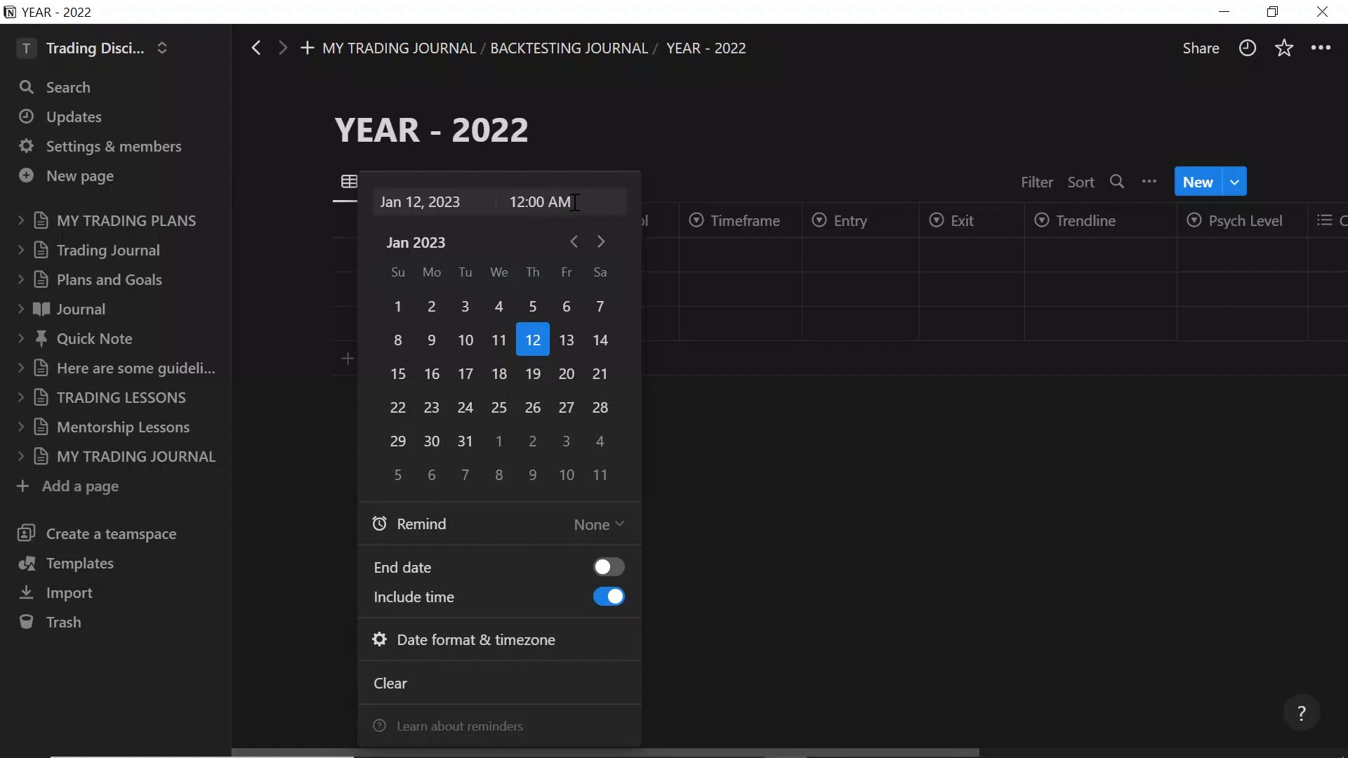
drag(575, 202, 505, 198)
text(11pm)
key(Return)
key(Escape)
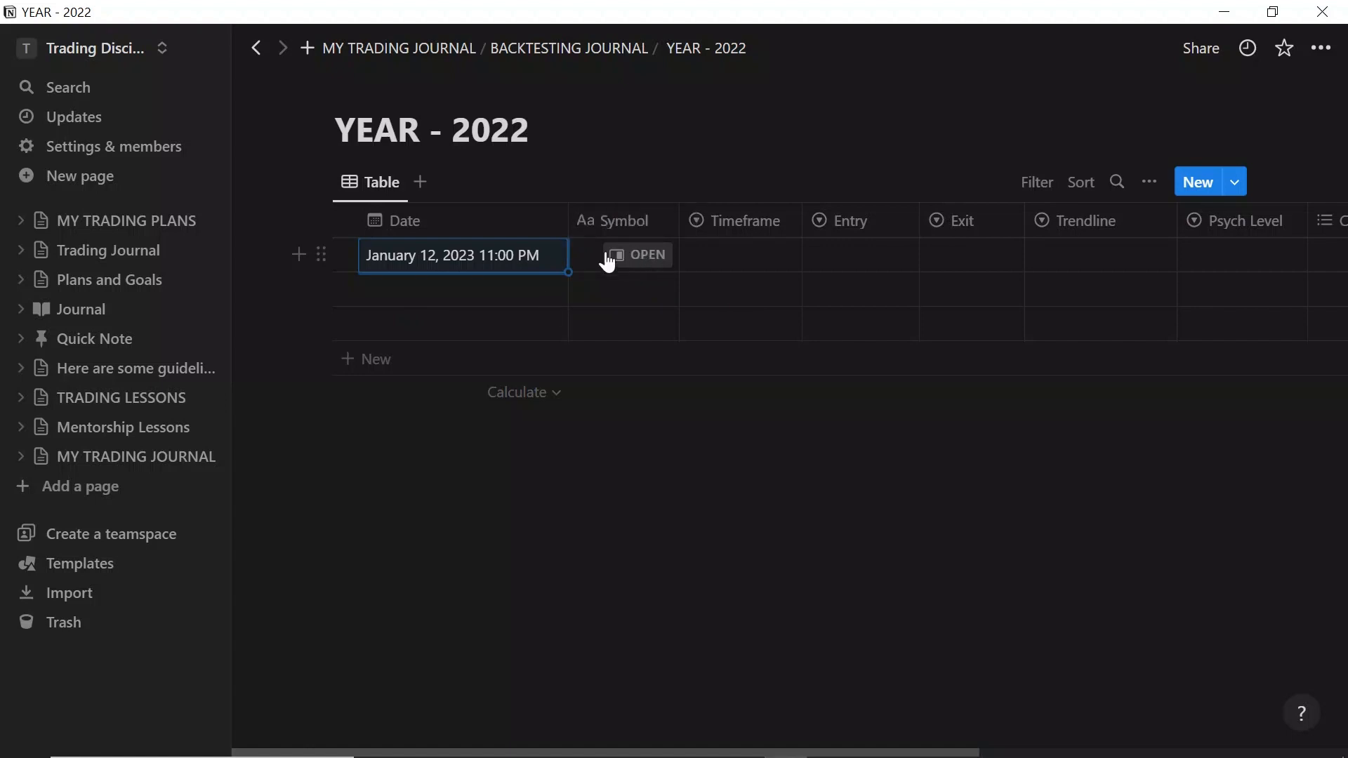
Enter USDJPY as the Symbol of the first row
click(577, 252)
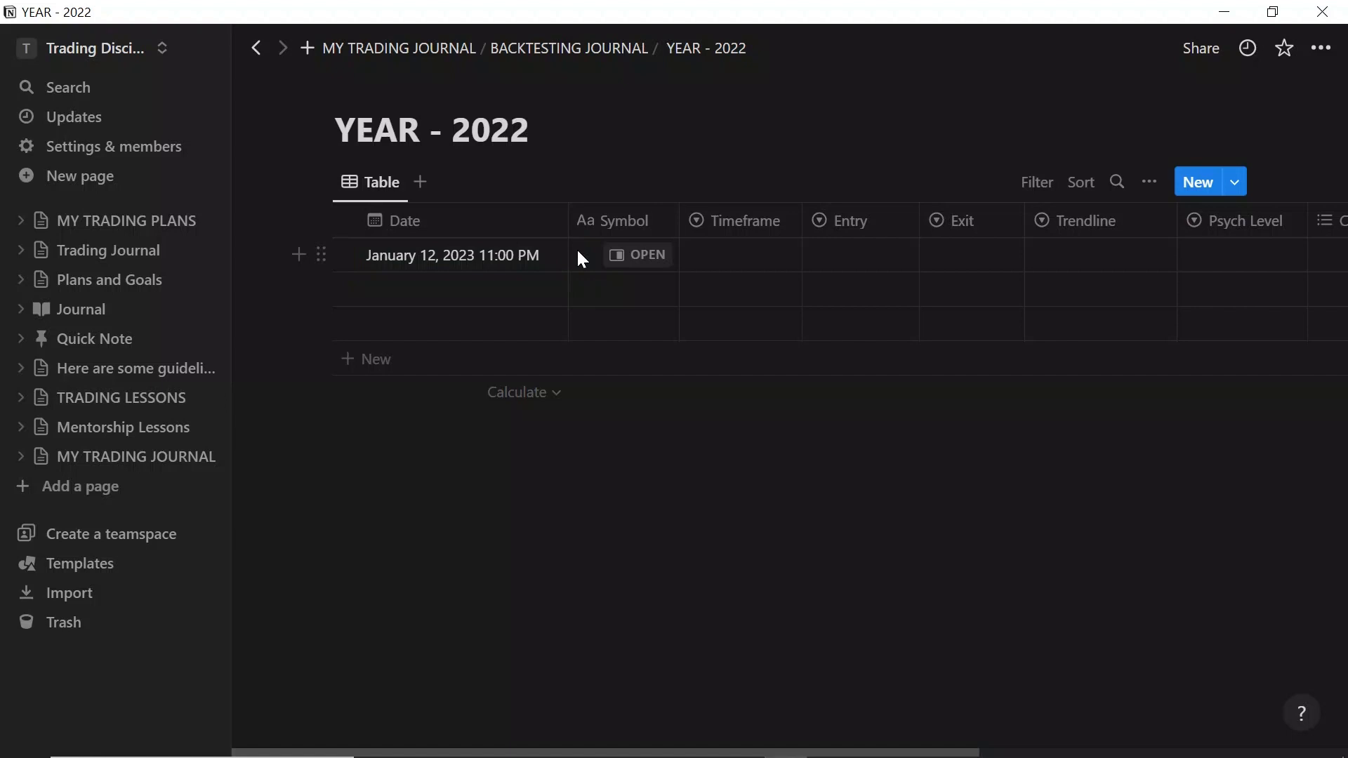
click(578, 253)
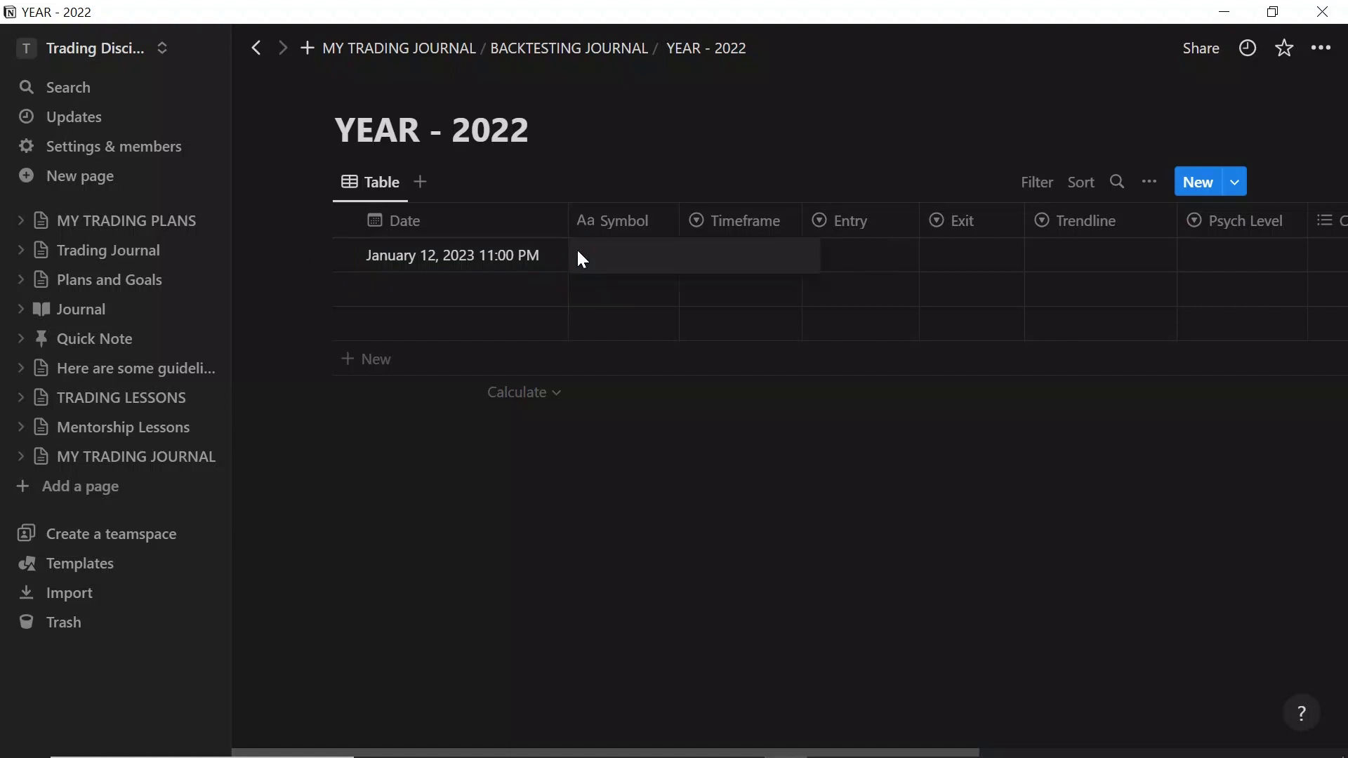
text(USDJPY)
key(Escape)
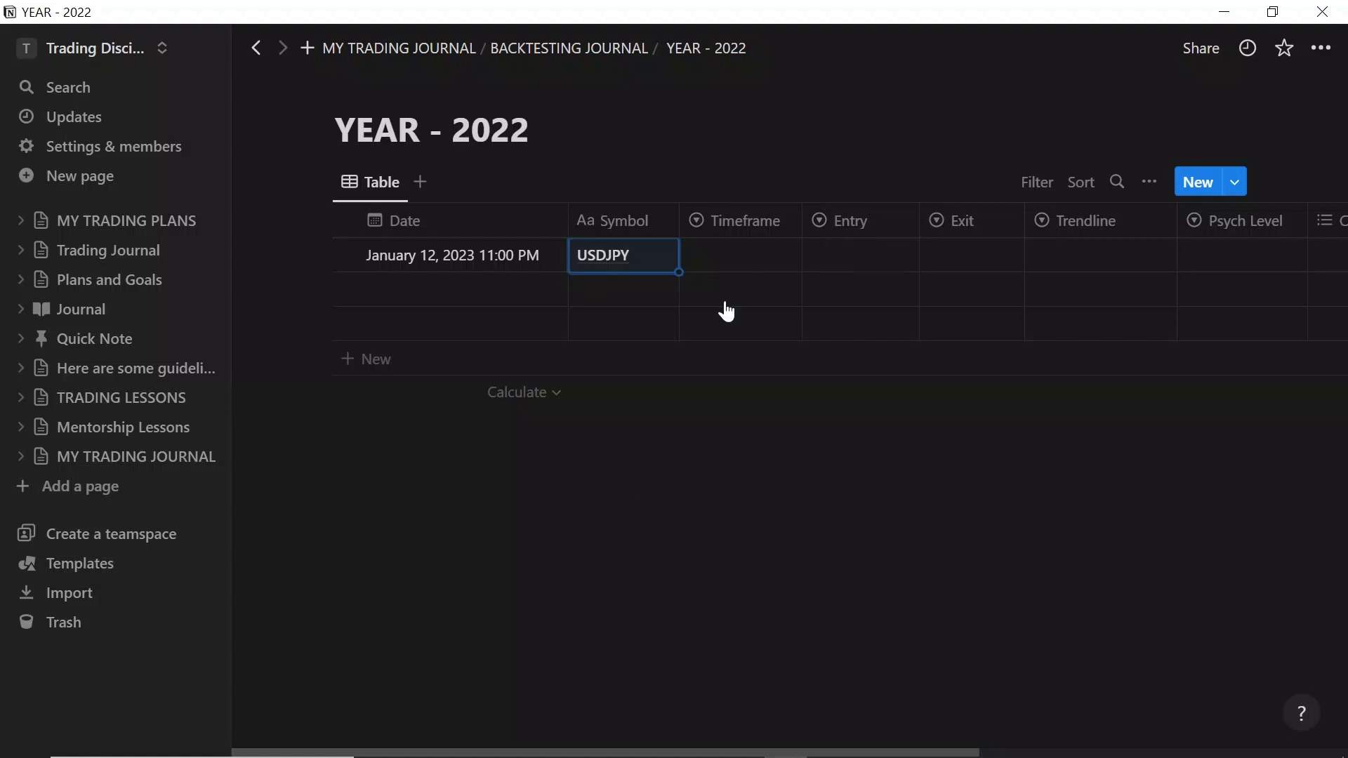
Create a 15MIN option in the first row's Timeframe cell and assign it
click(751, 255)
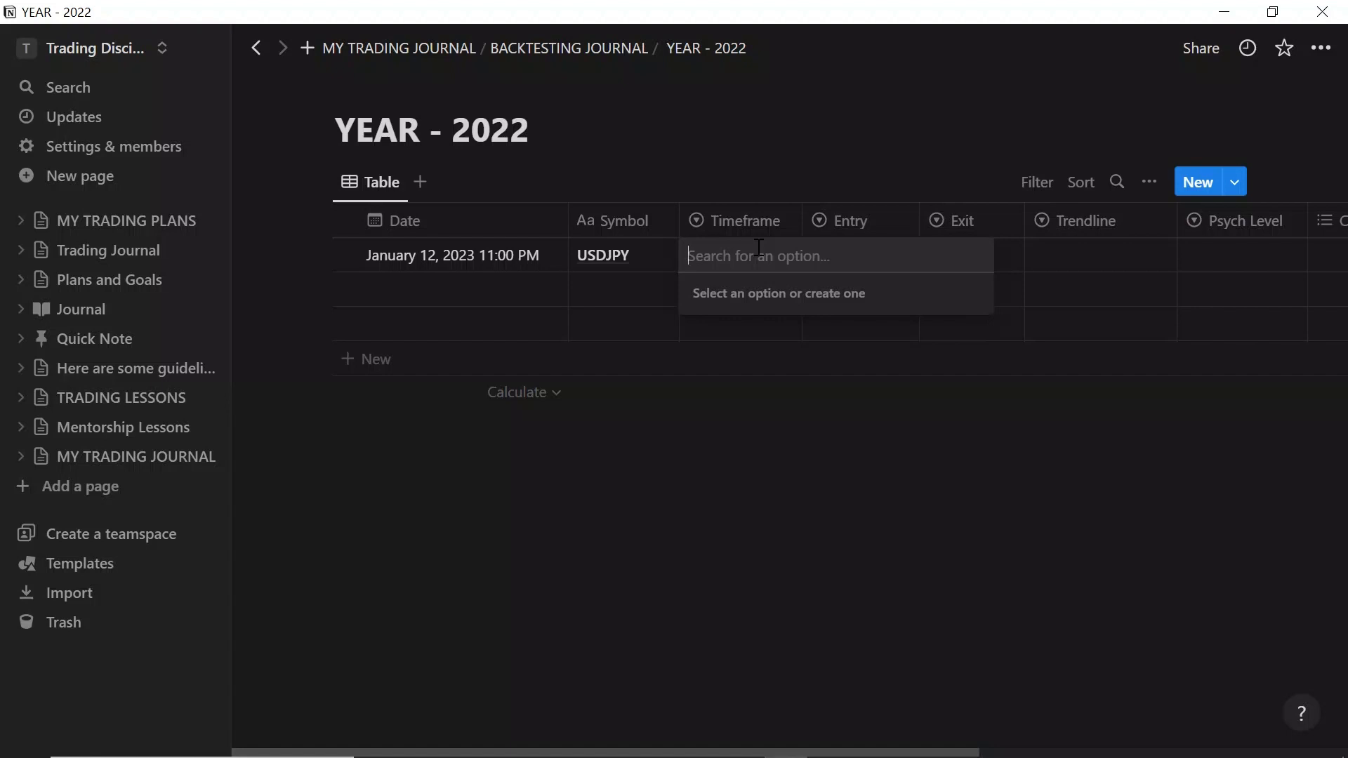
text(15)
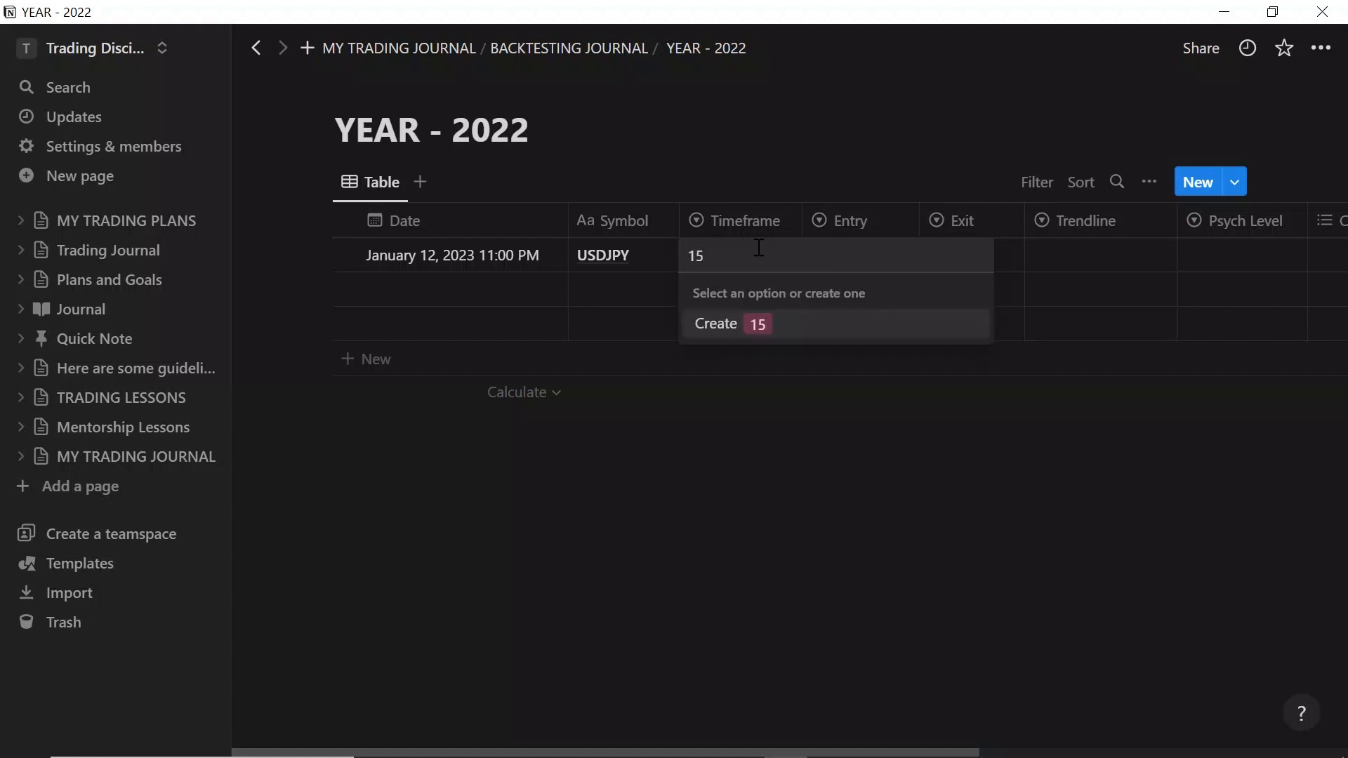
text(MIN)
click(778, 332)
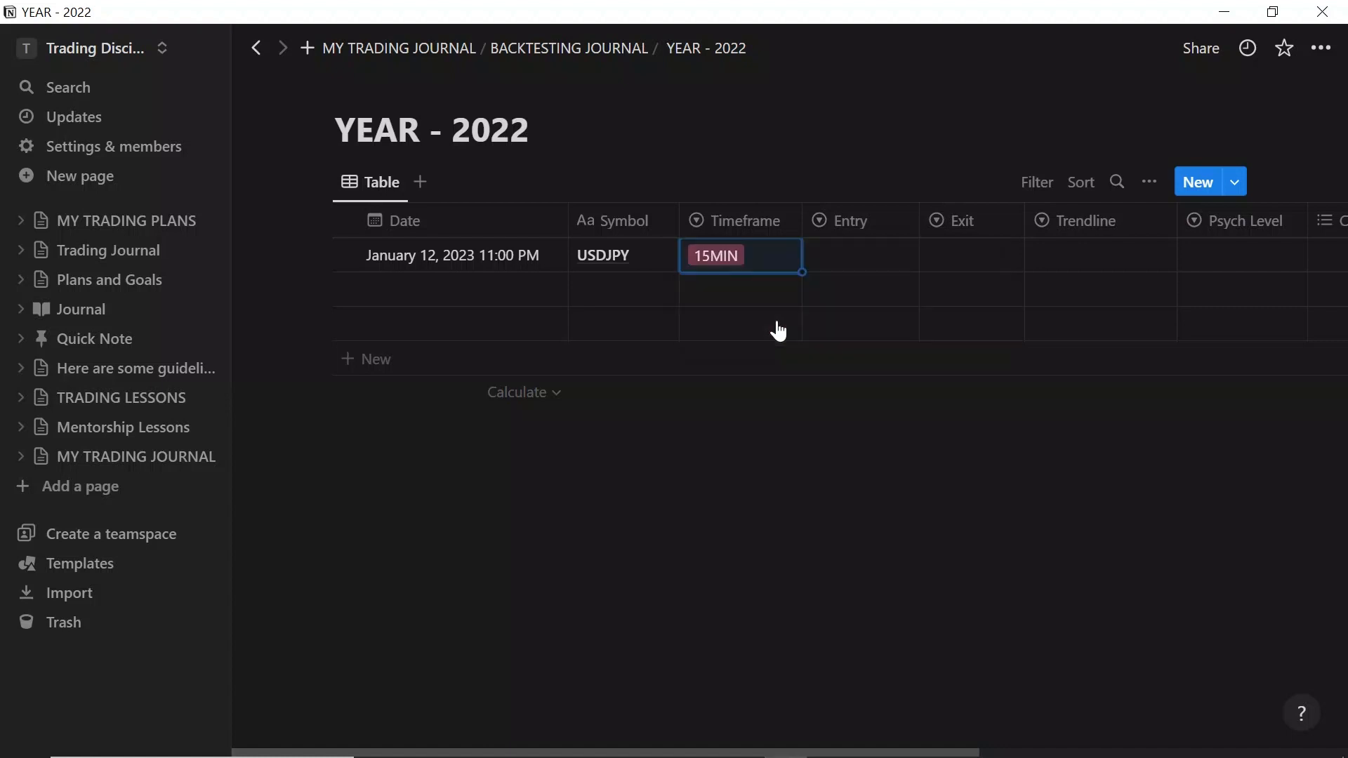
Change the colour of the 15MIN timeframe option to Gray
click(756, 272)
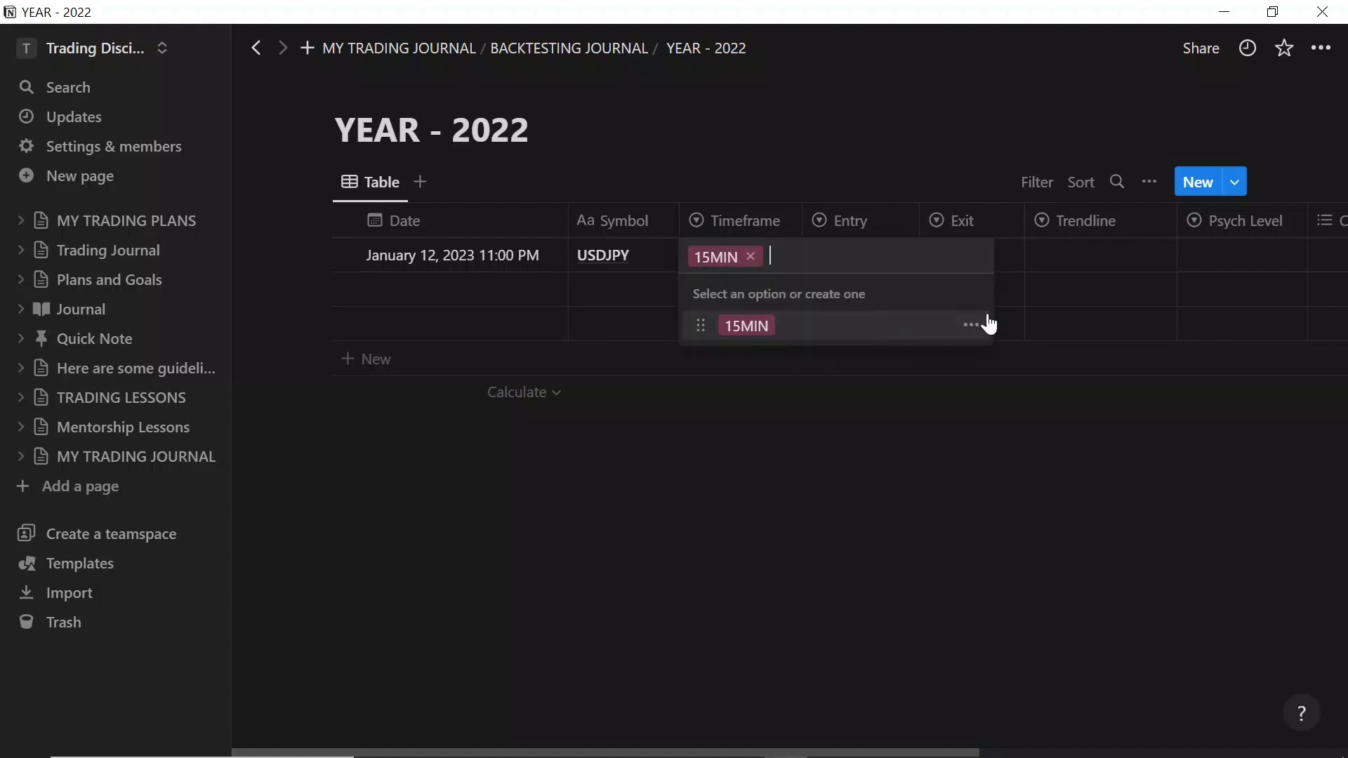
click(978, 325)
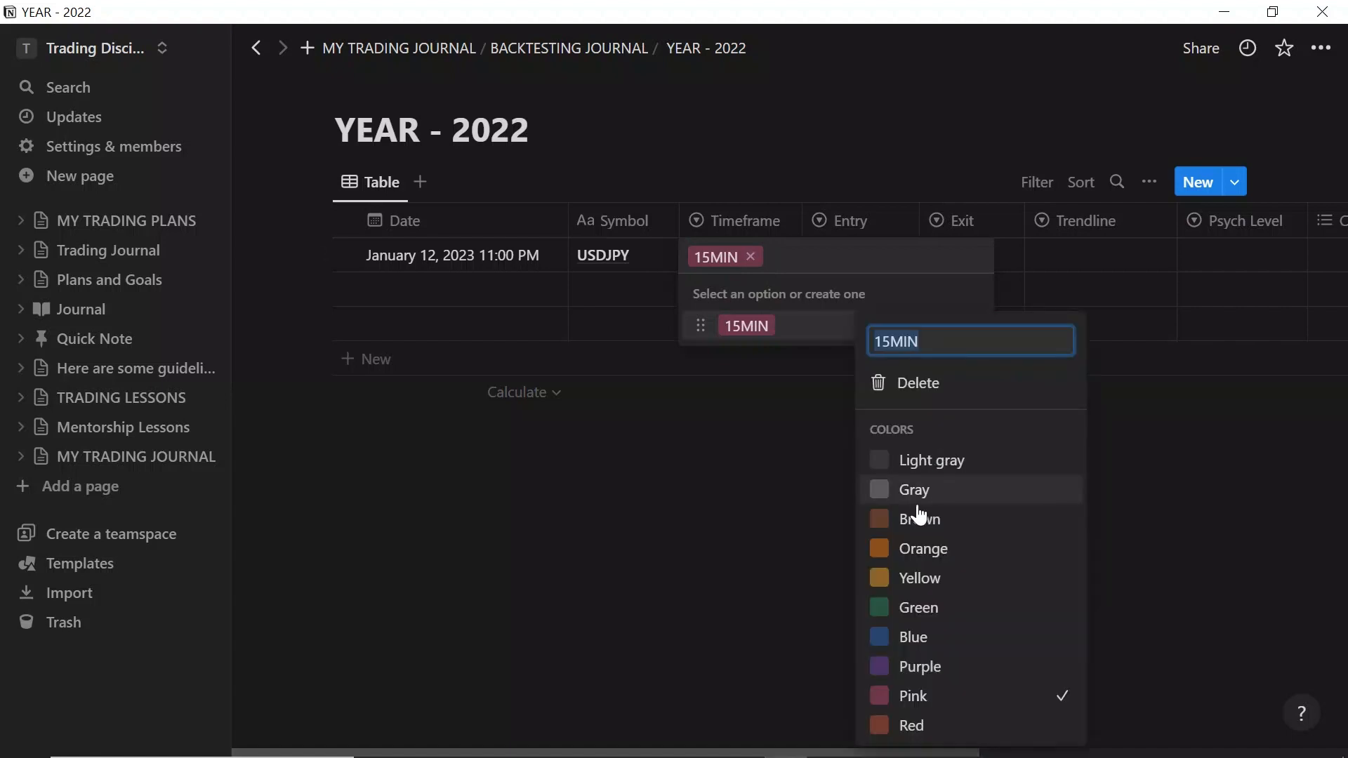
click(920, 492)
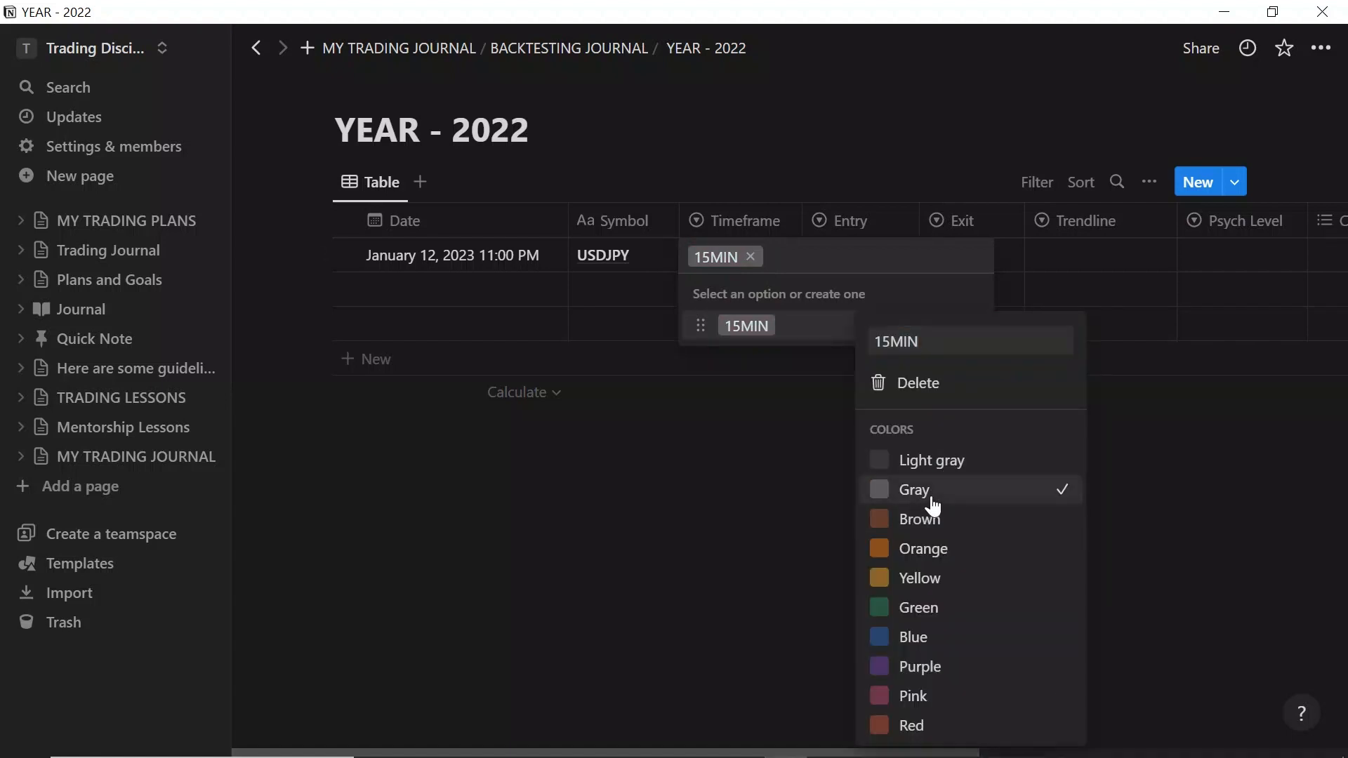
click(813, 494)
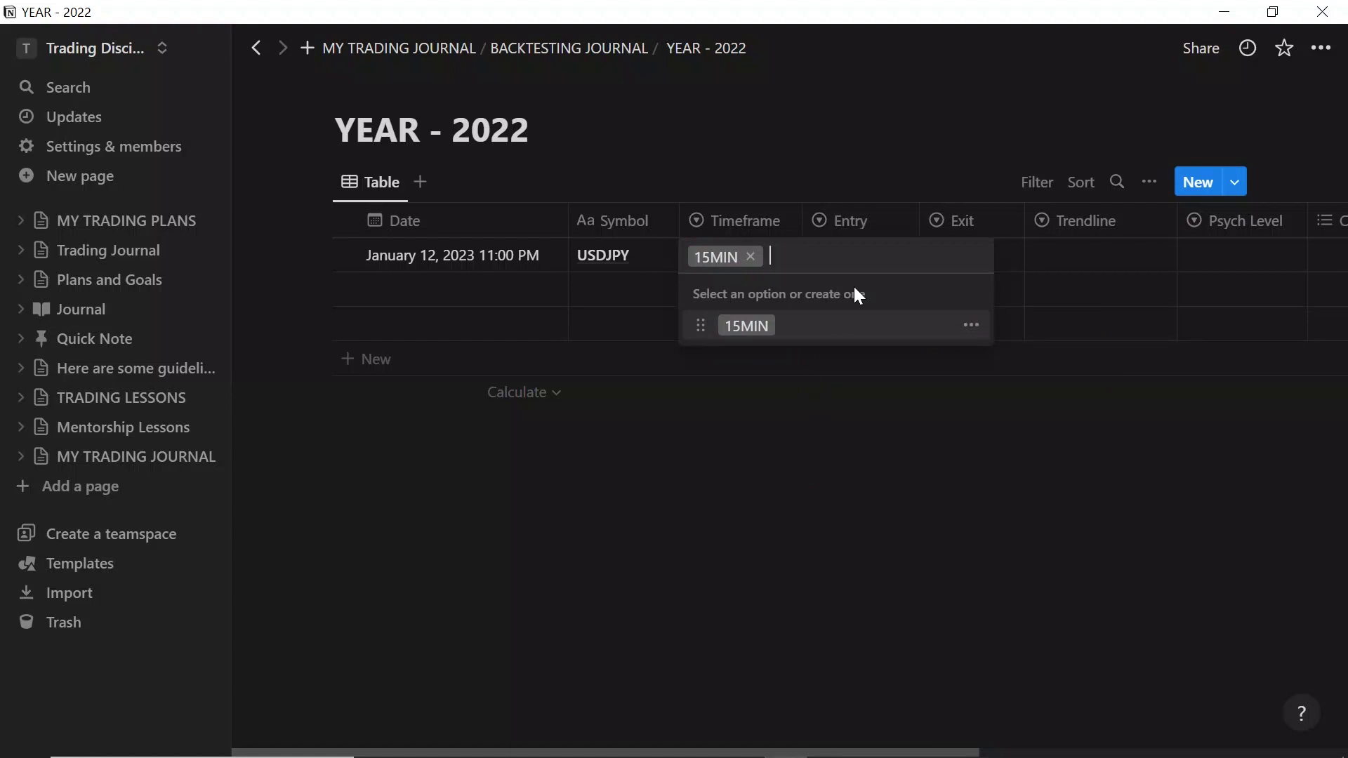
Create a 1HR option for the first row's Timeframe and set its colour to Gray
text(1HR)
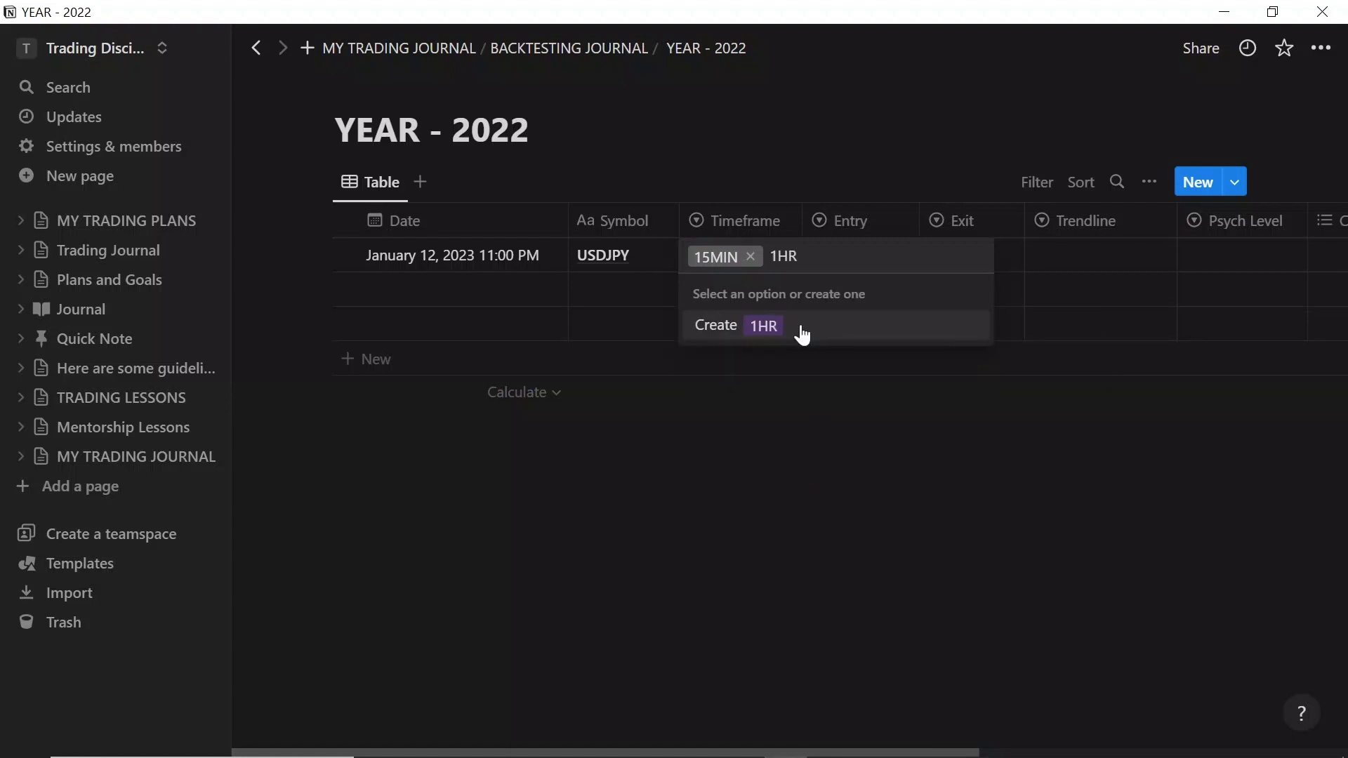
click(801, 334)
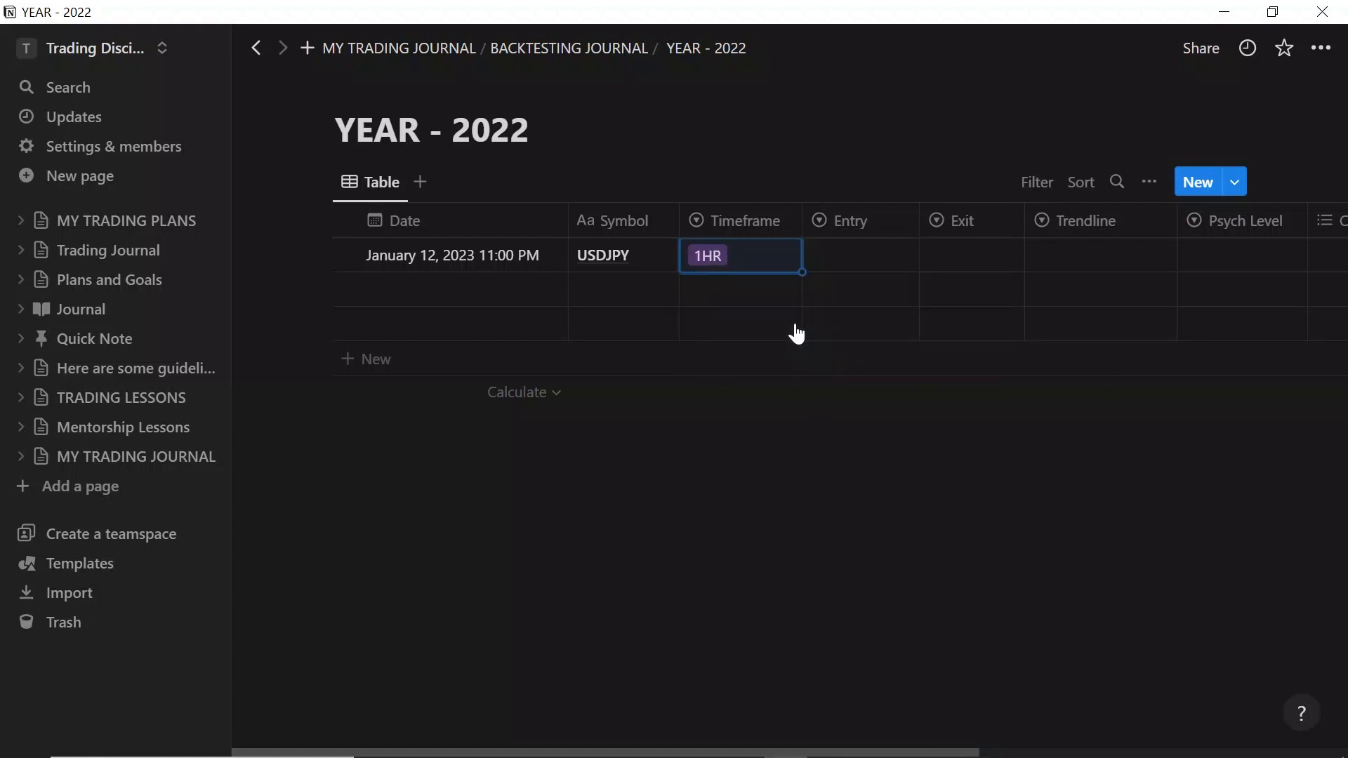
click(739, 254)
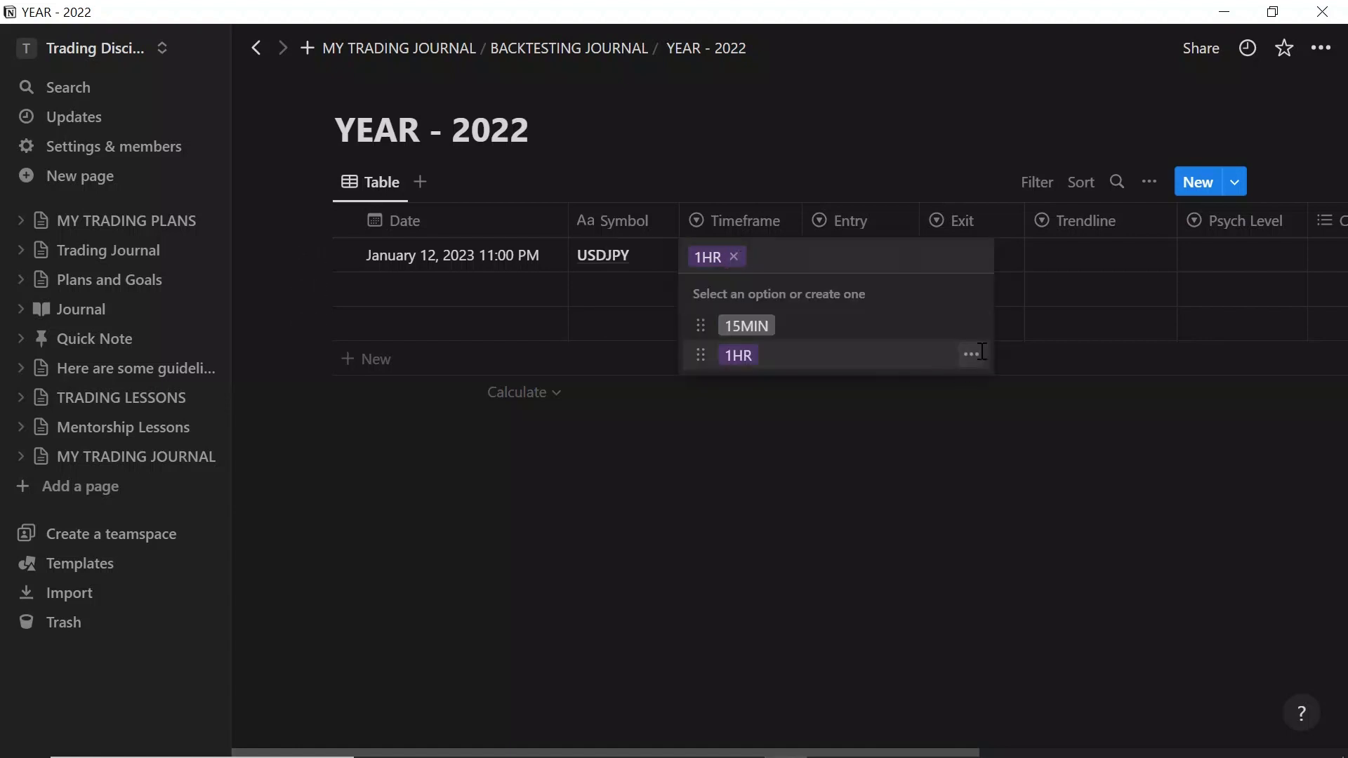
click(980, 352)
click(937, 495)
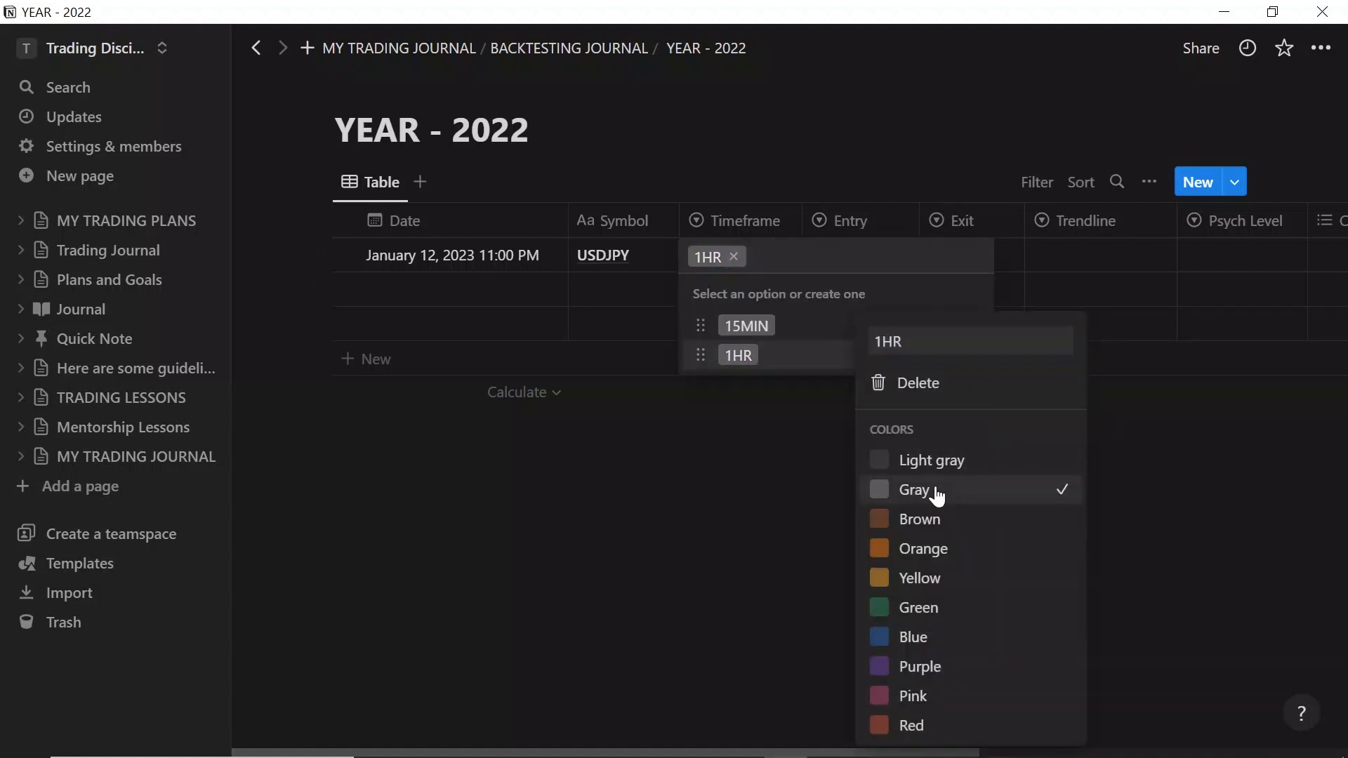
click(751, 534)
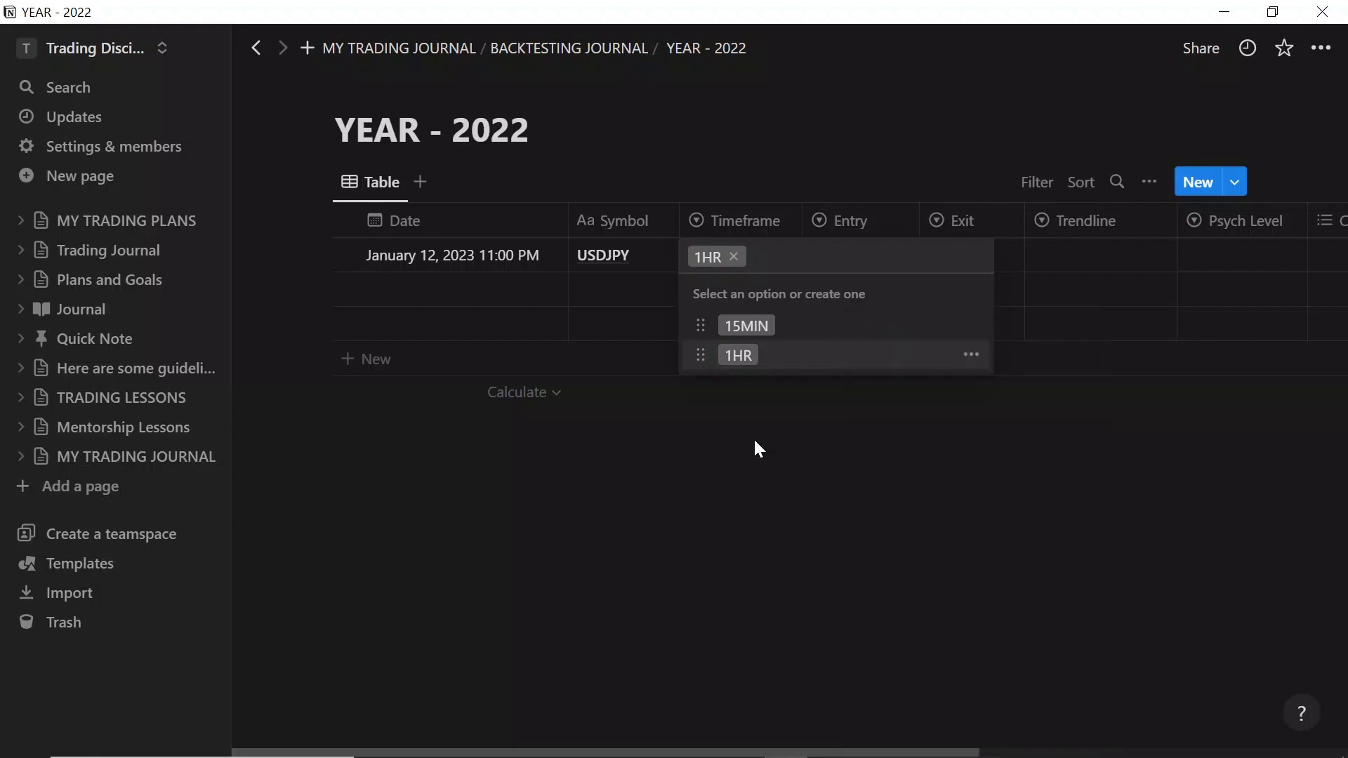
key(Escape)
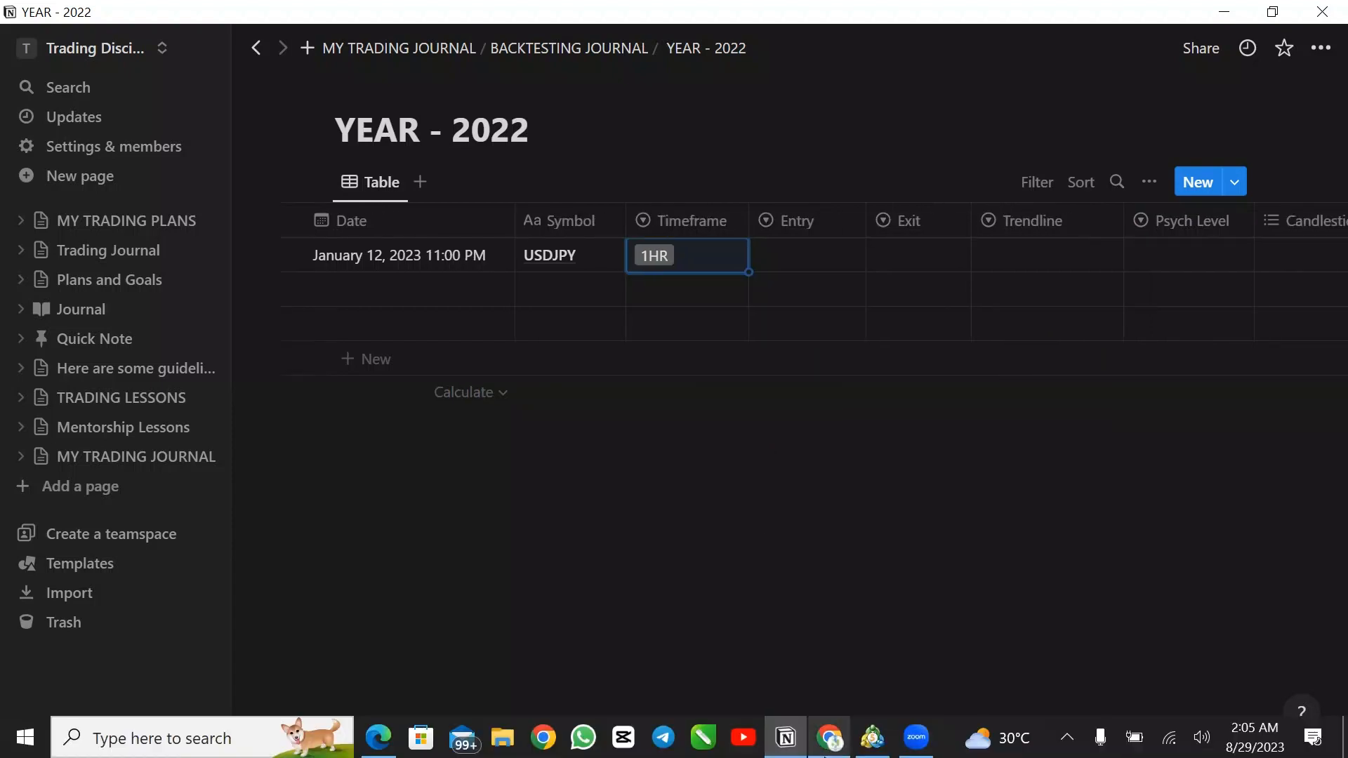
Check the USDJPY chart in TradingView, then return to Notion and set the first row's Timeframe to 15MIN
click(829, 737)
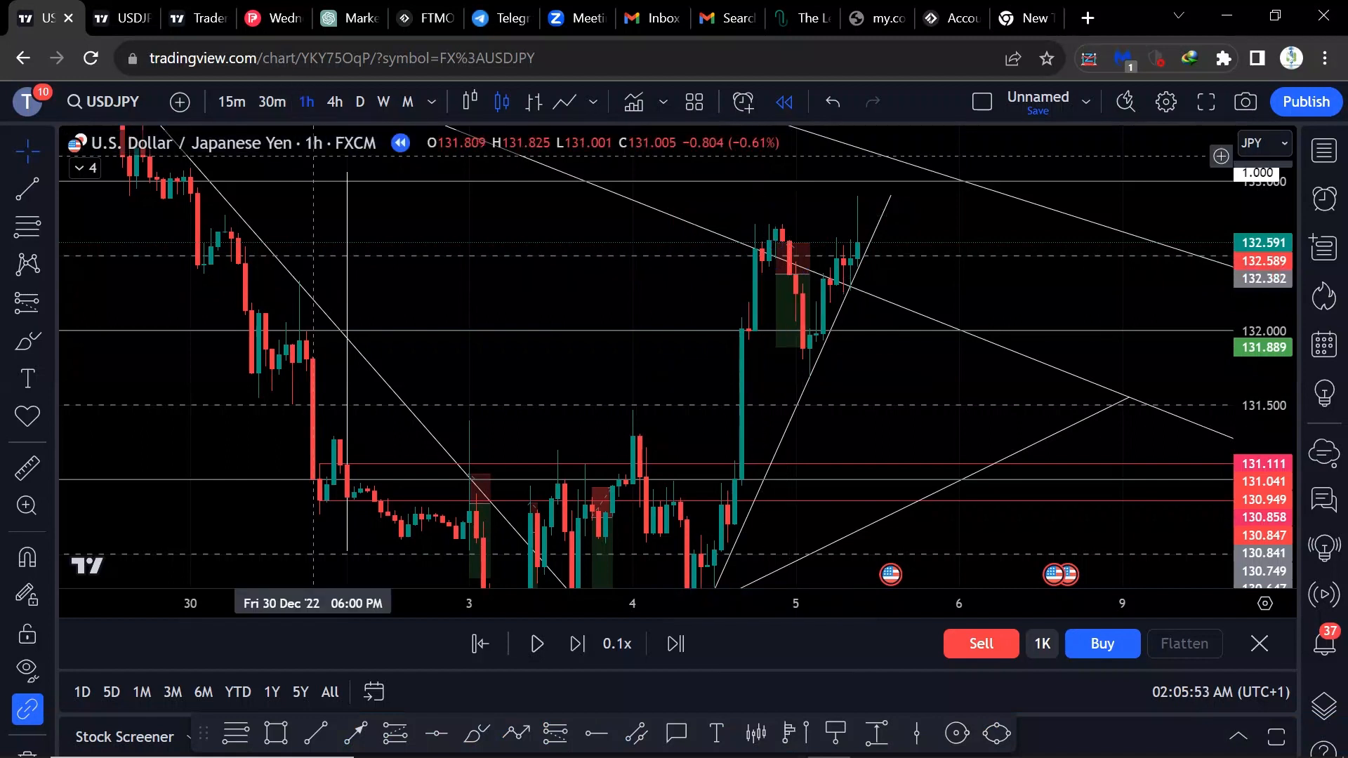
mouse_move(787, 751)
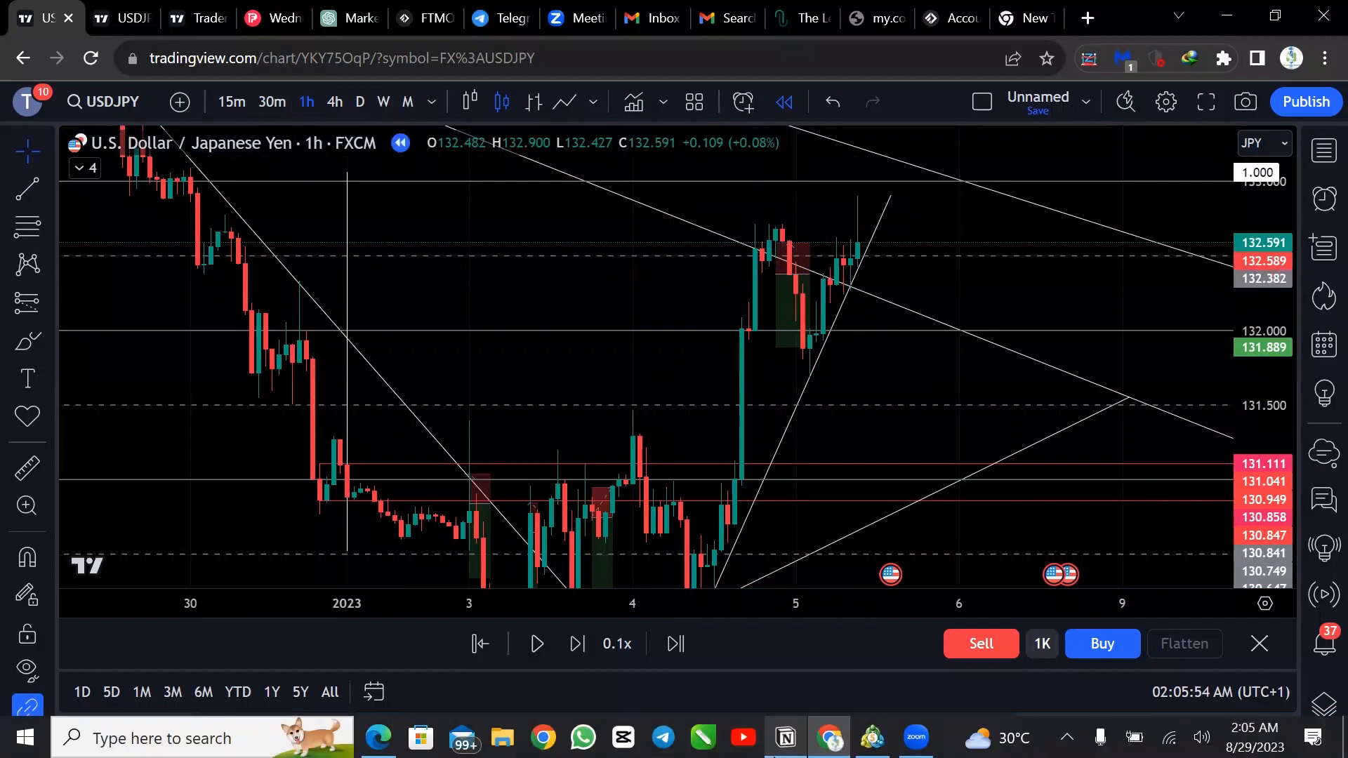
click(788, 739)
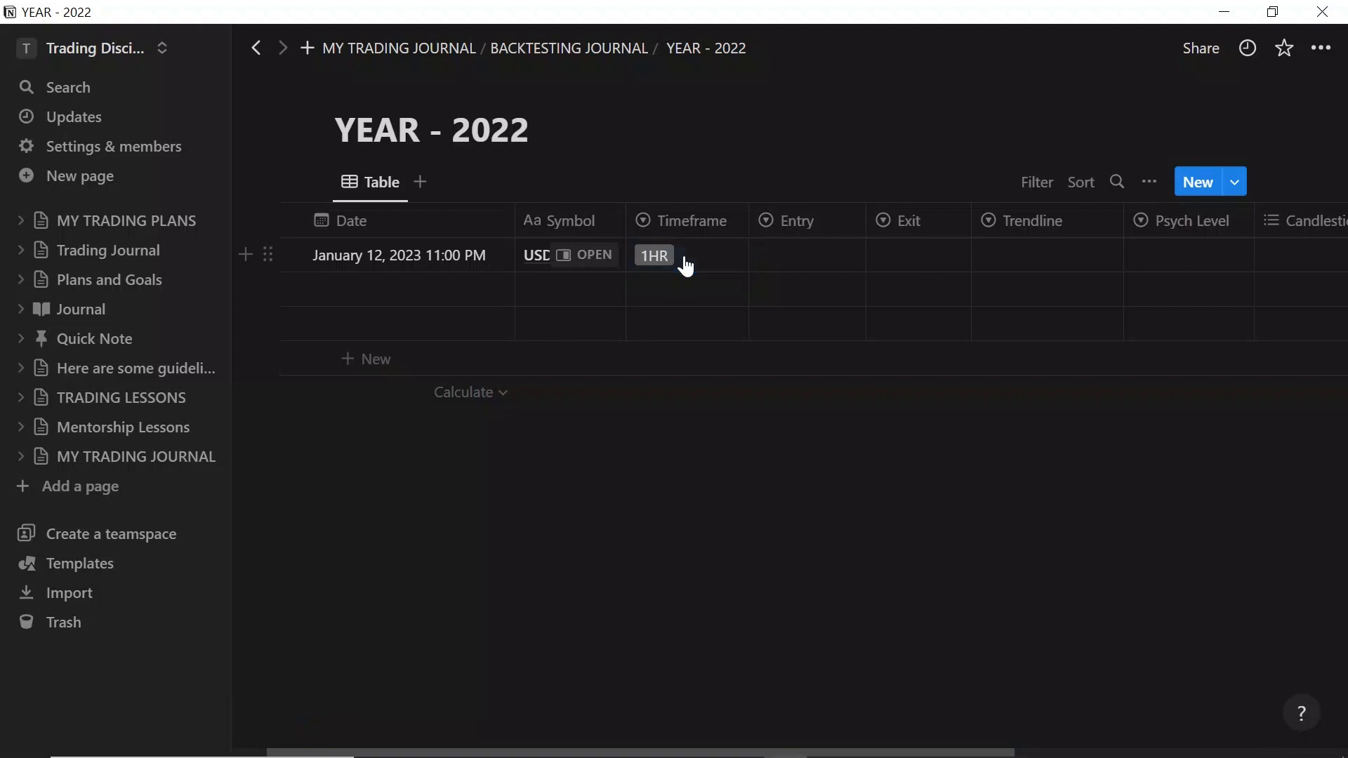
click(686, 265)
click(721, 360)
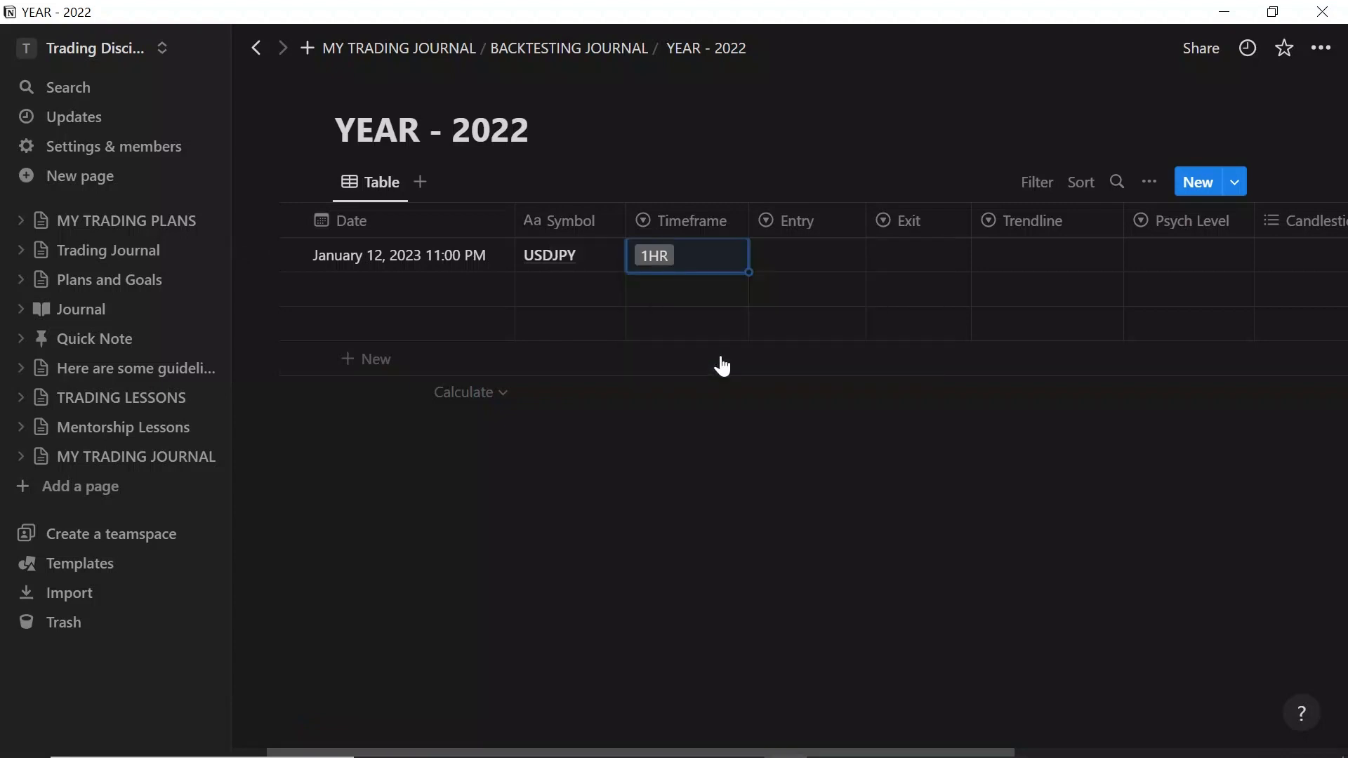
click(664, 254)
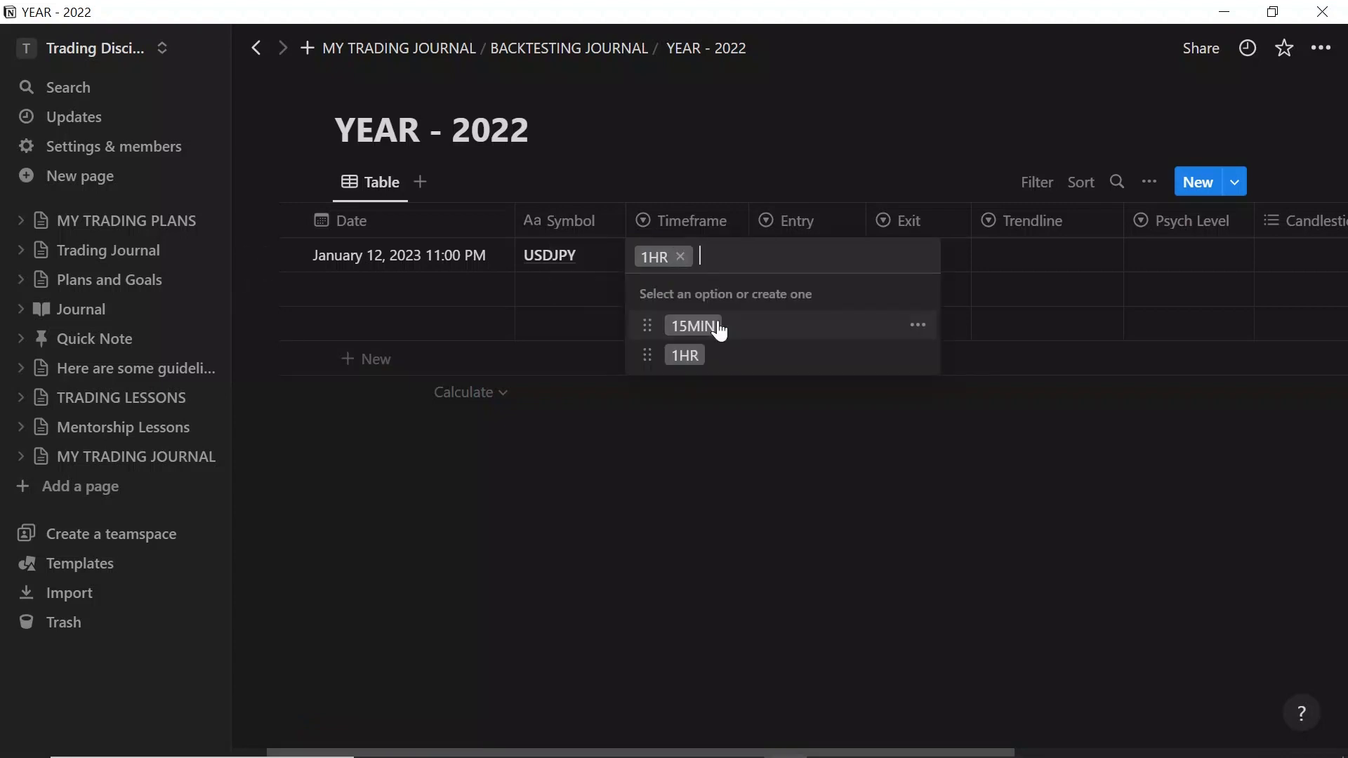
click(719, 327)
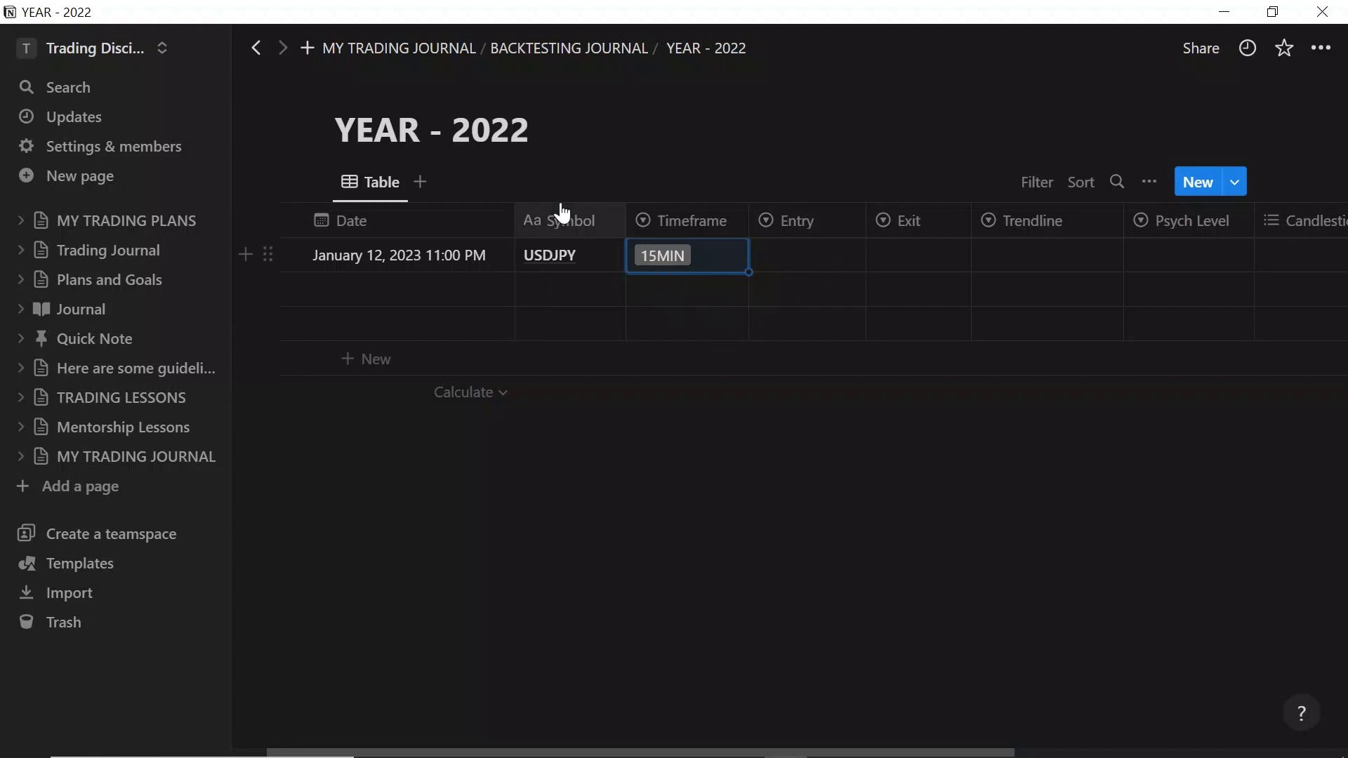
Open the existing YEAR - 2022 table inside the Backtesting Journal of the Trading Journal page
click(121, 250)
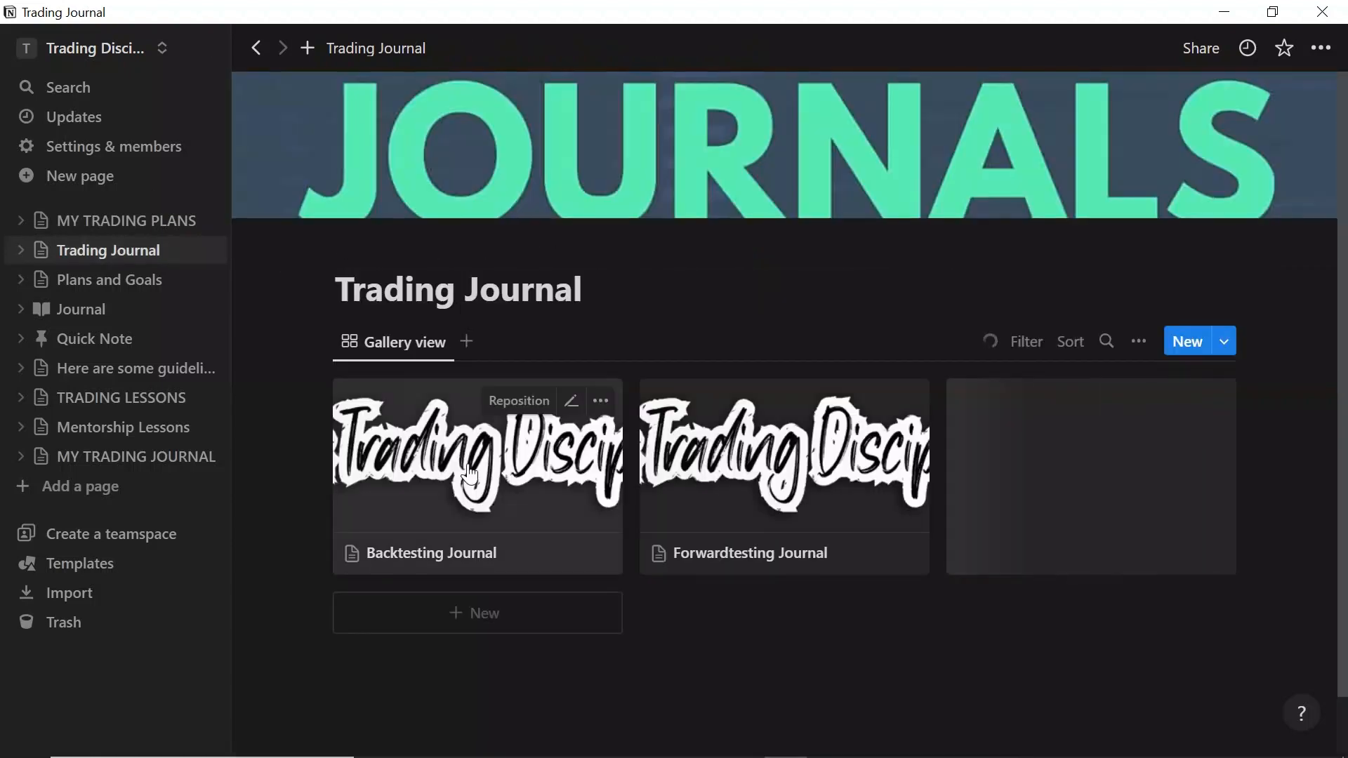
click(470, 475)
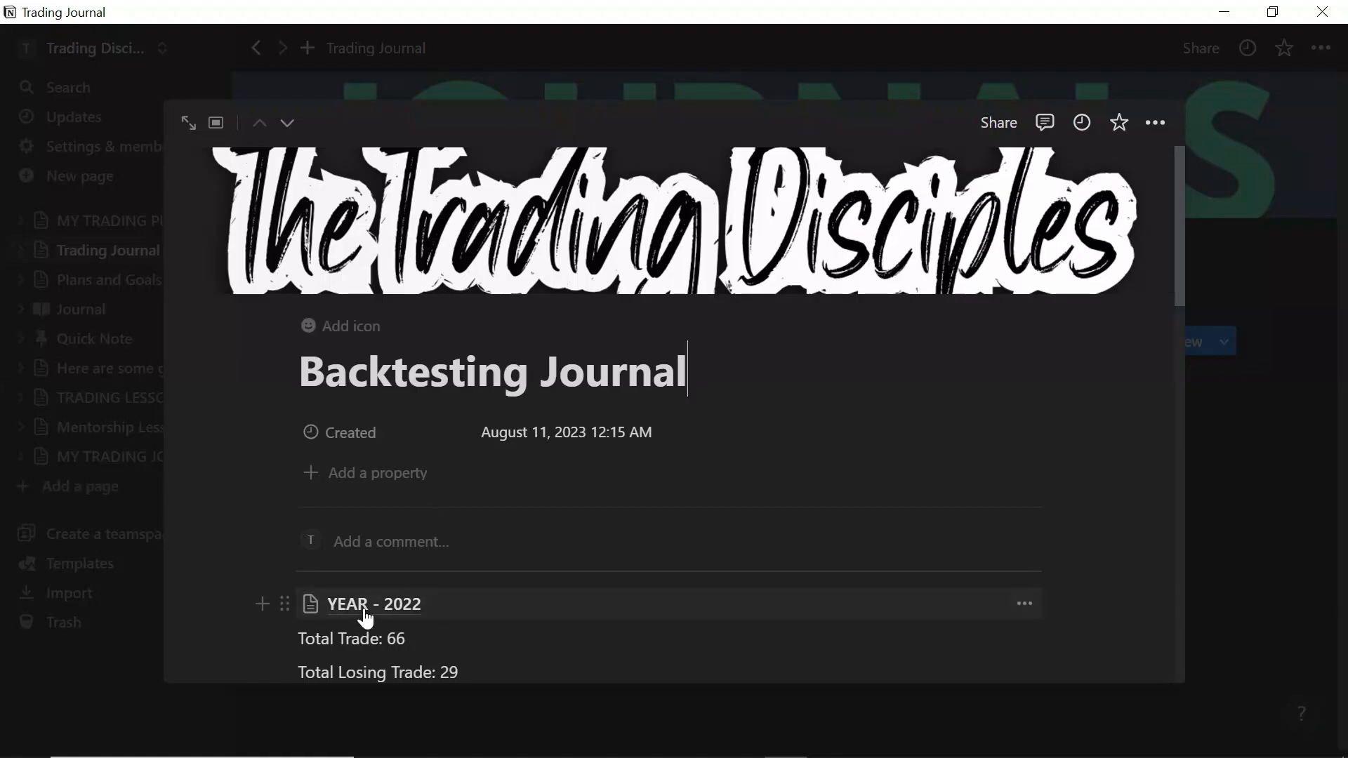
click(365, 611)
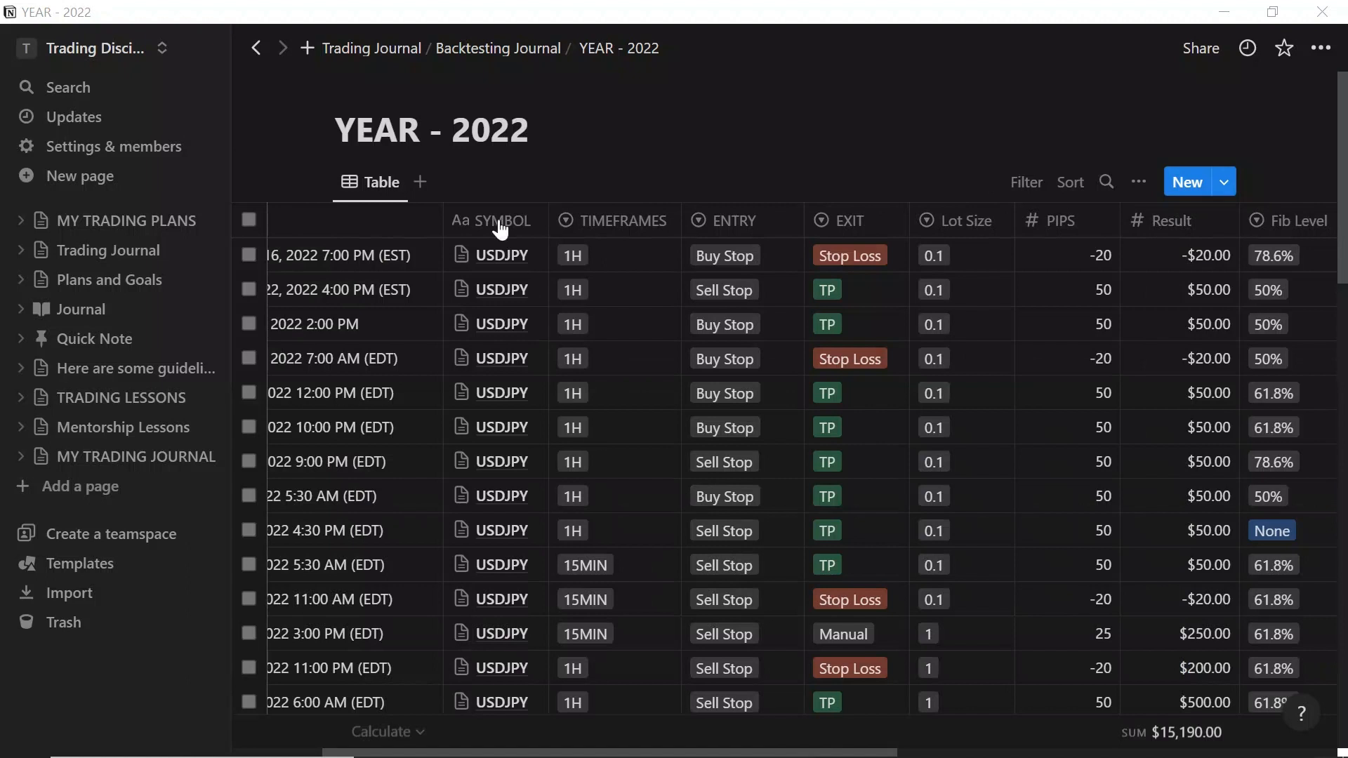
Review the properties, chart image and loss note of the first USDJPY entry in side peek, and close it
click(468, 258)
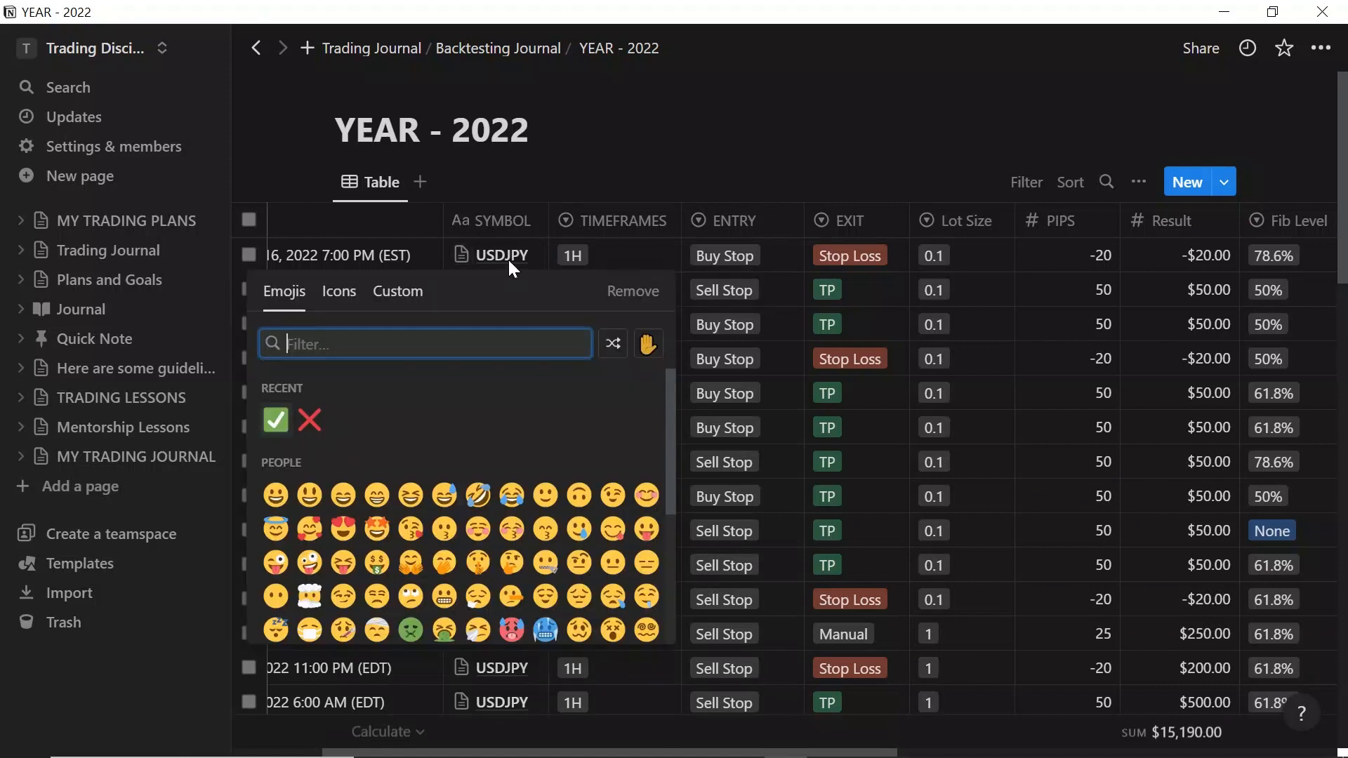
click(505, 245)
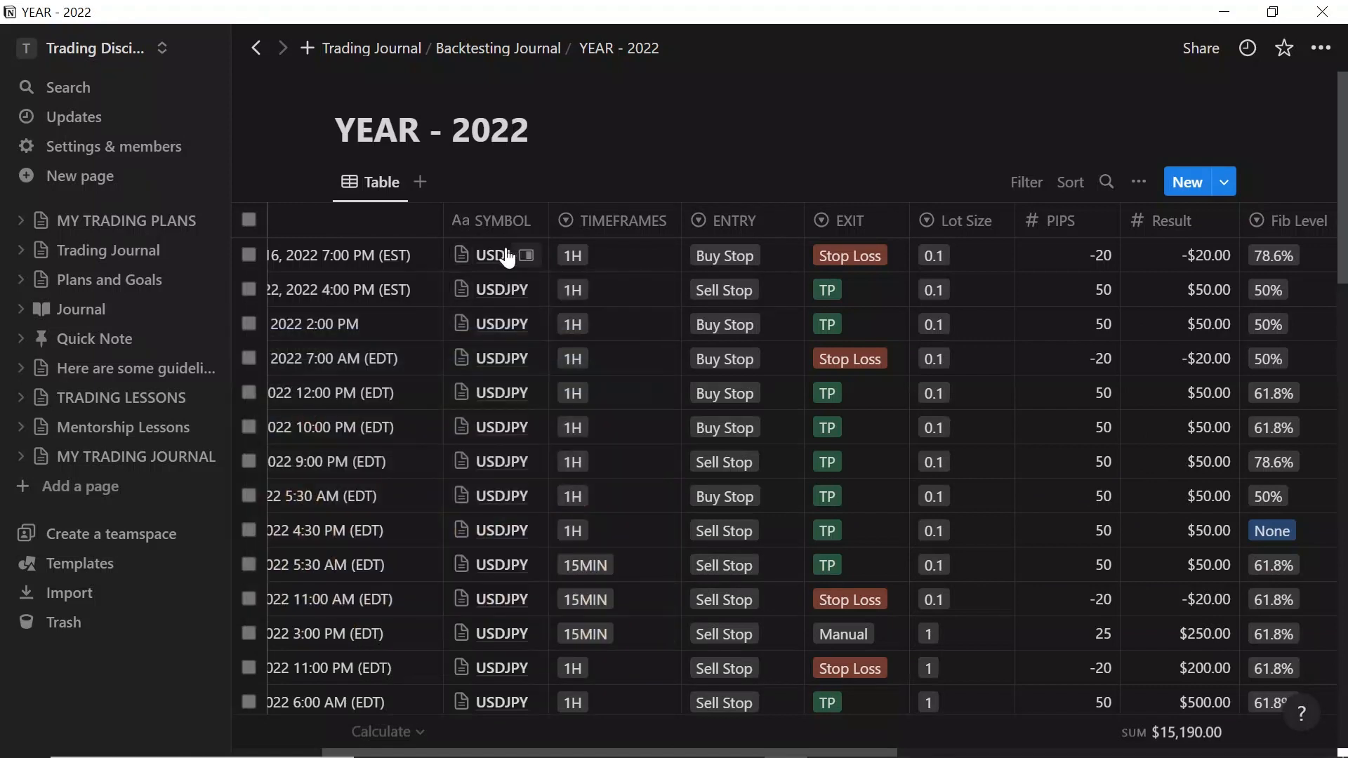
click(507, 250)
key(Escape)
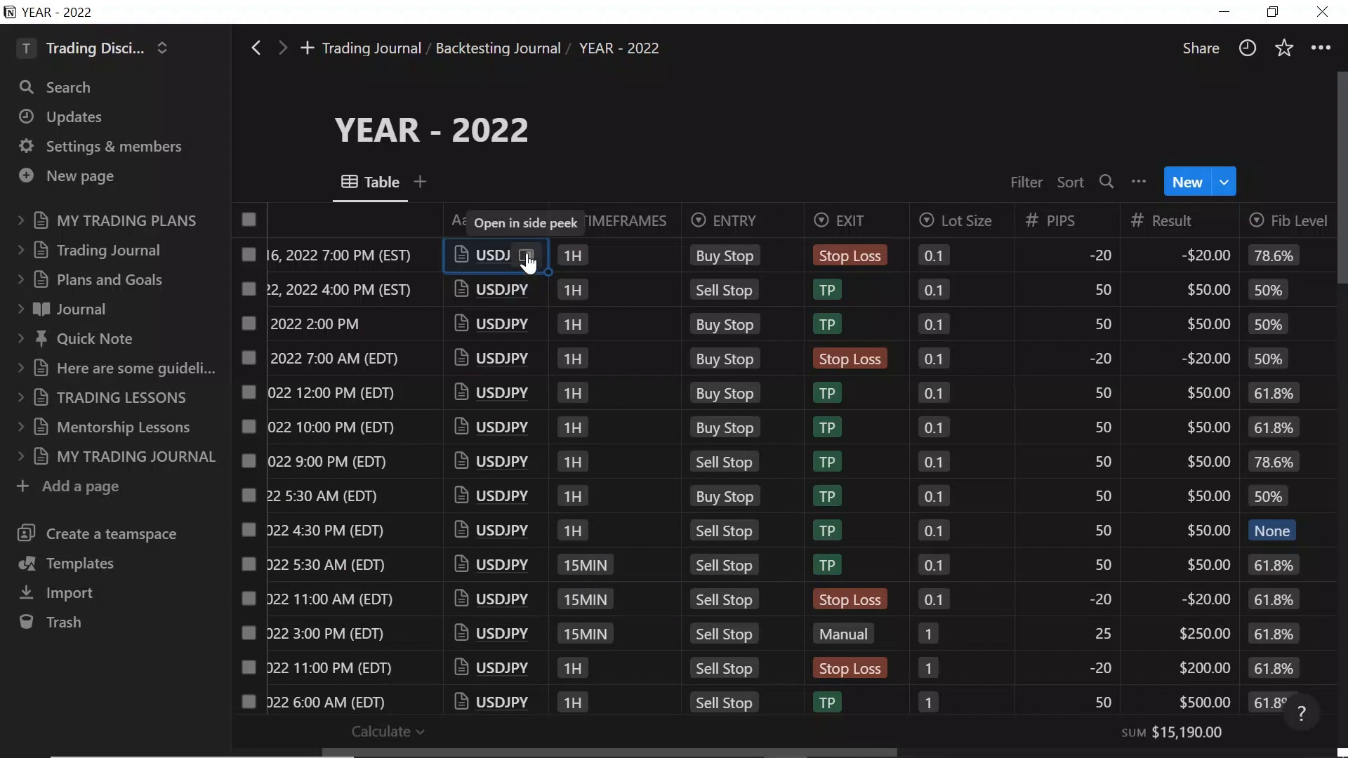
click(528, 259)
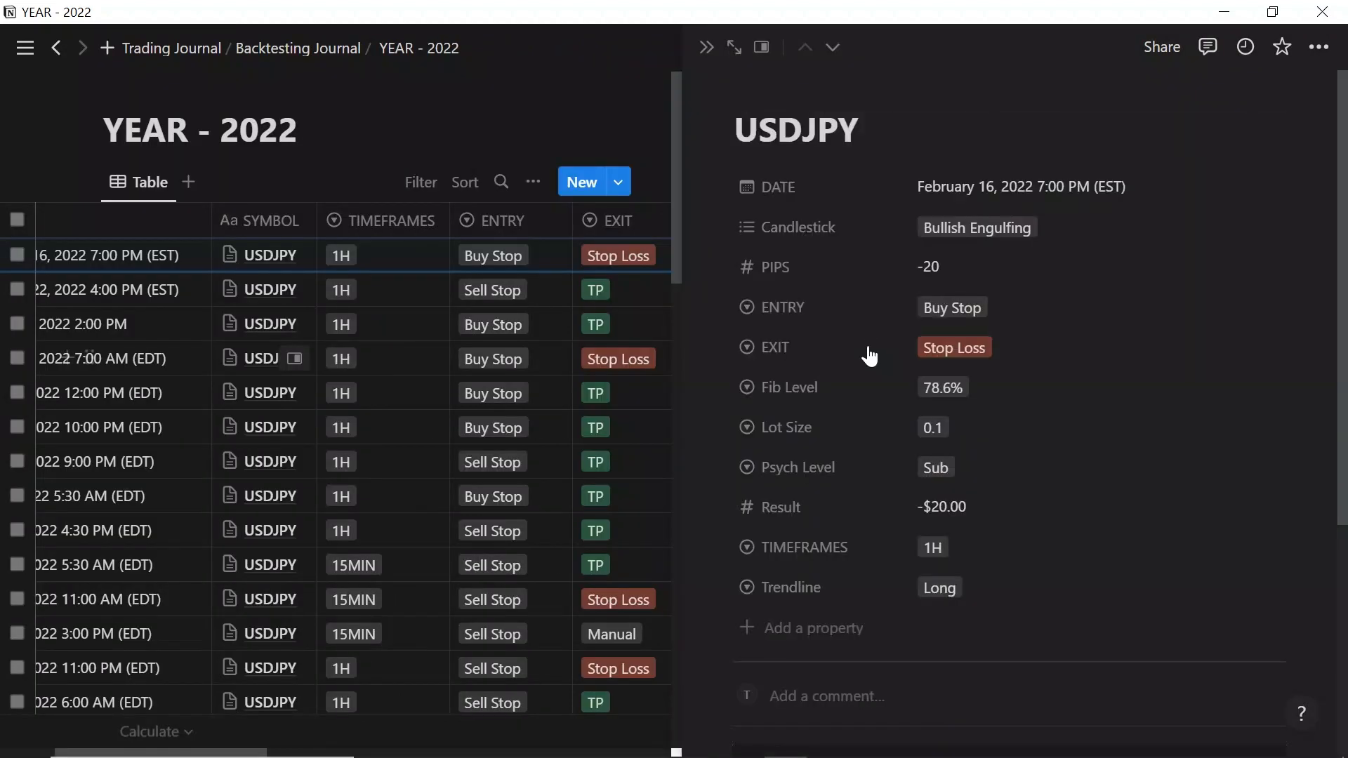
scroll(869, 357, down, 5)
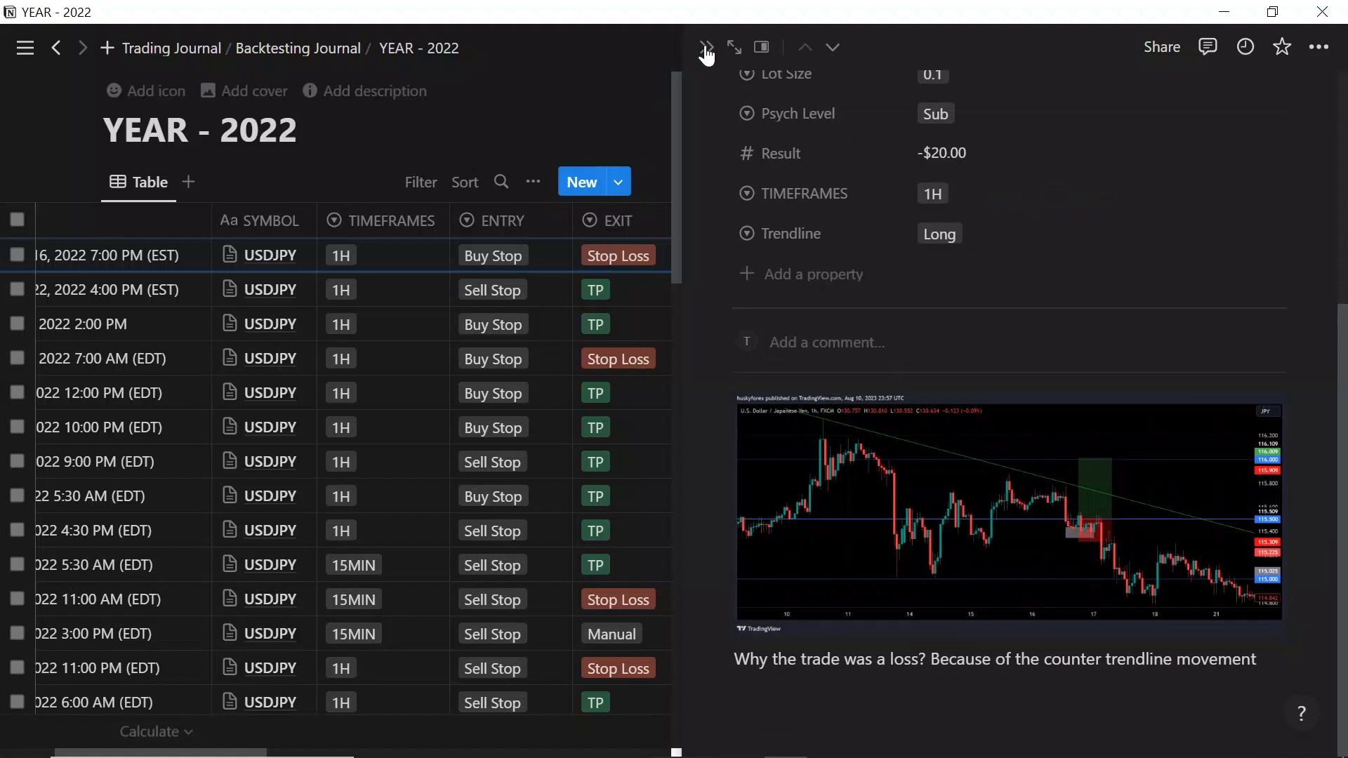
click(27, 48)
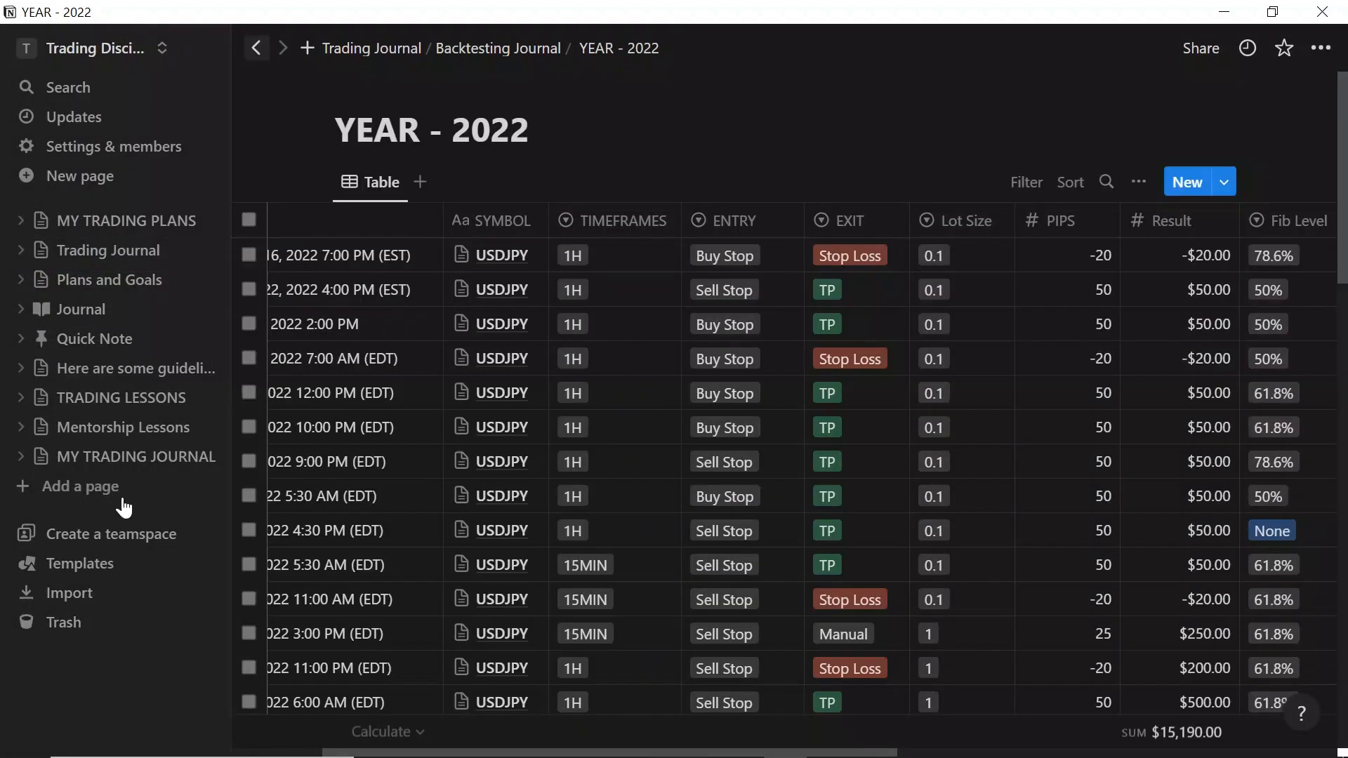
Return to the YEAR - 2022 table in the BACKTESTING JOURNAL of MY TRADING JOURNAL
click(151, 458)
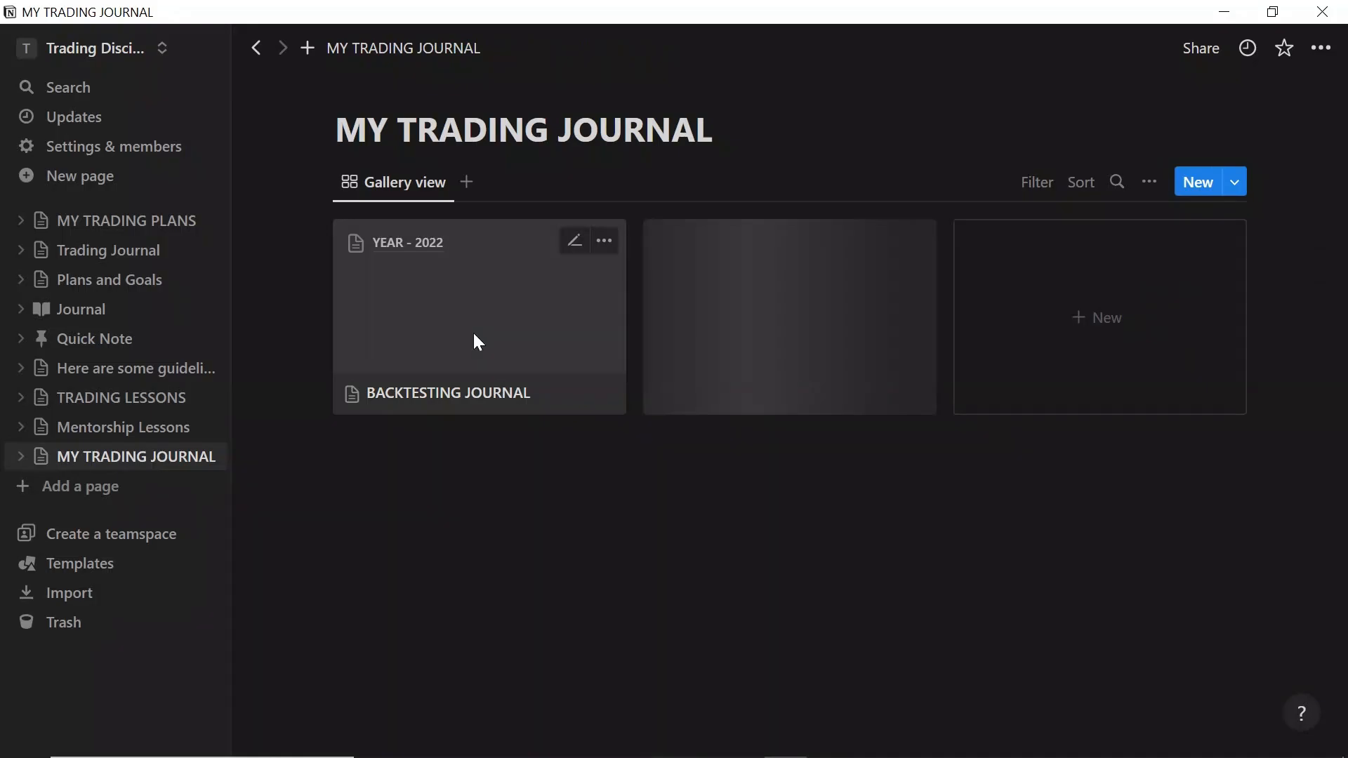
click(476, 342)
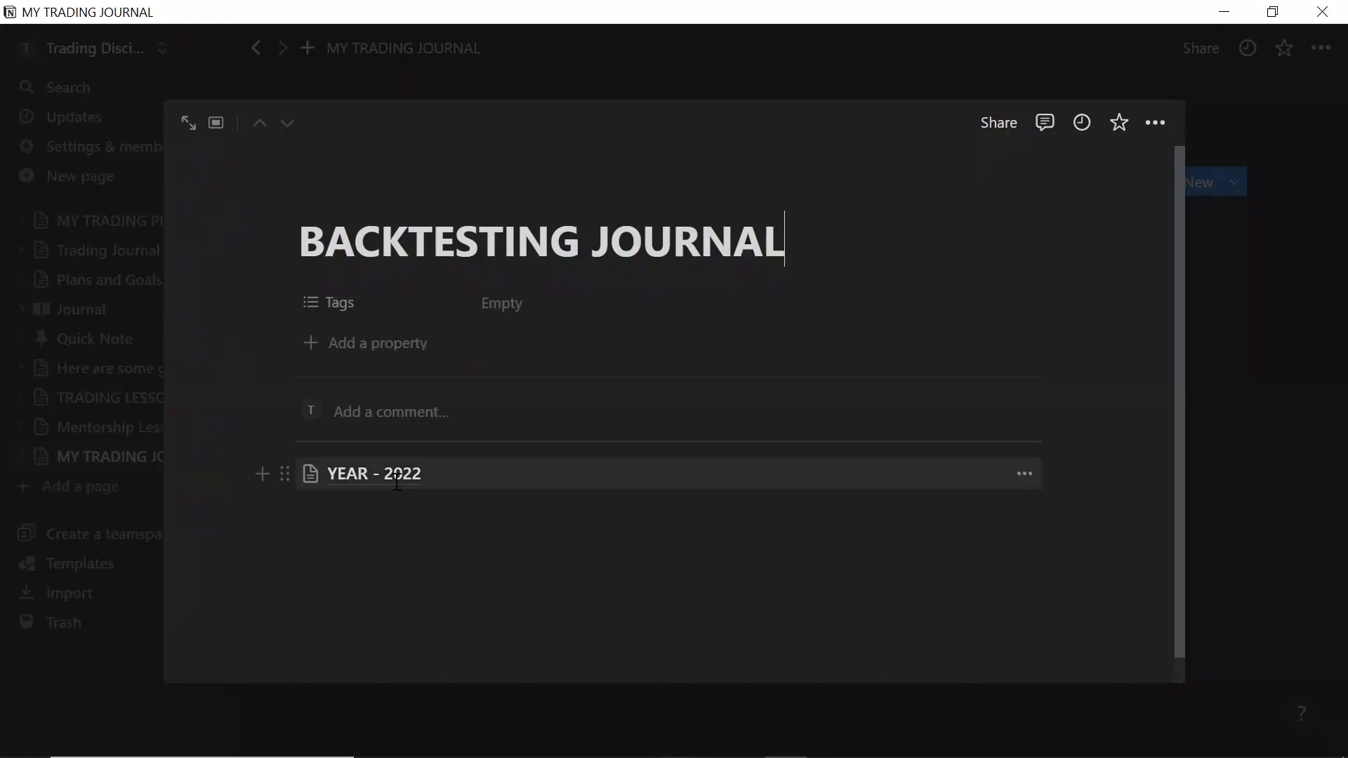
click(396, 476)
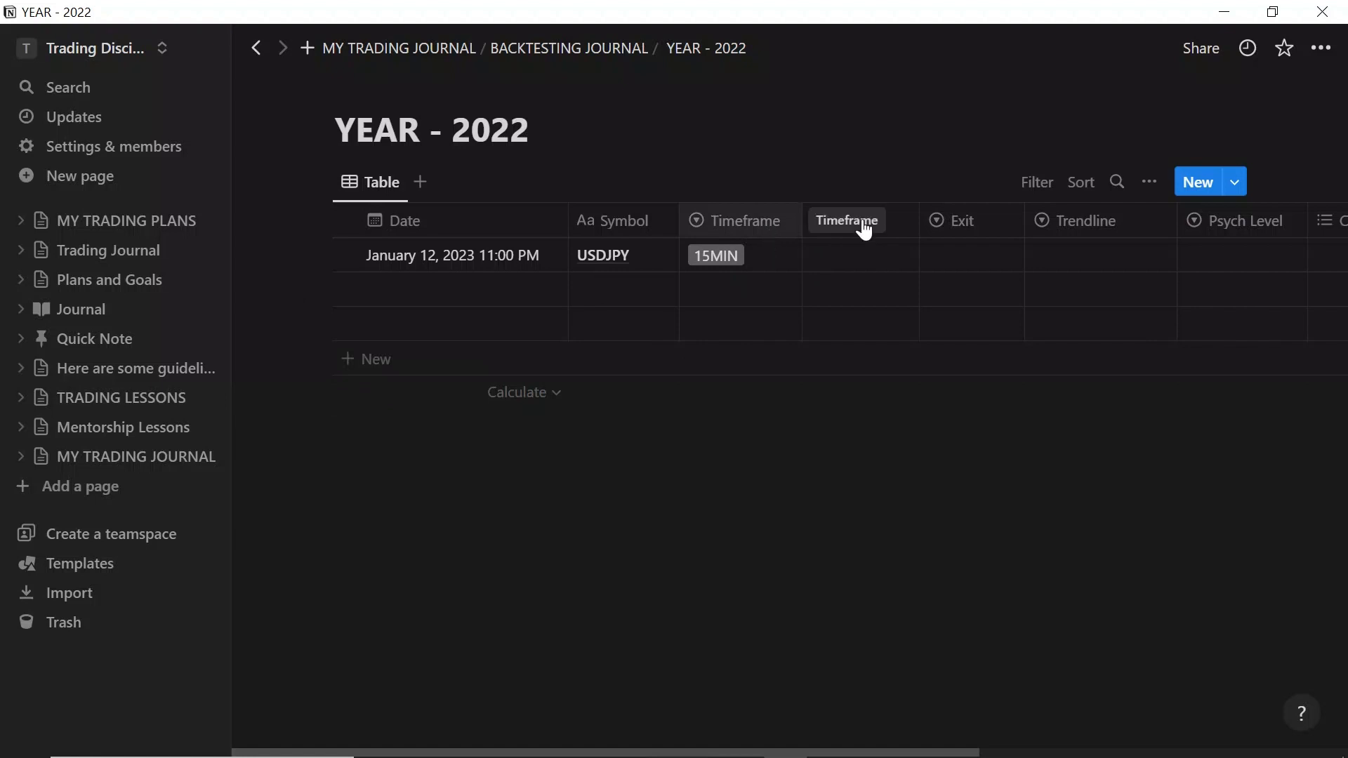
Create a Buystop option for the first row's Entry and set its colour to Gray
scroll(861, 226, right, 3)
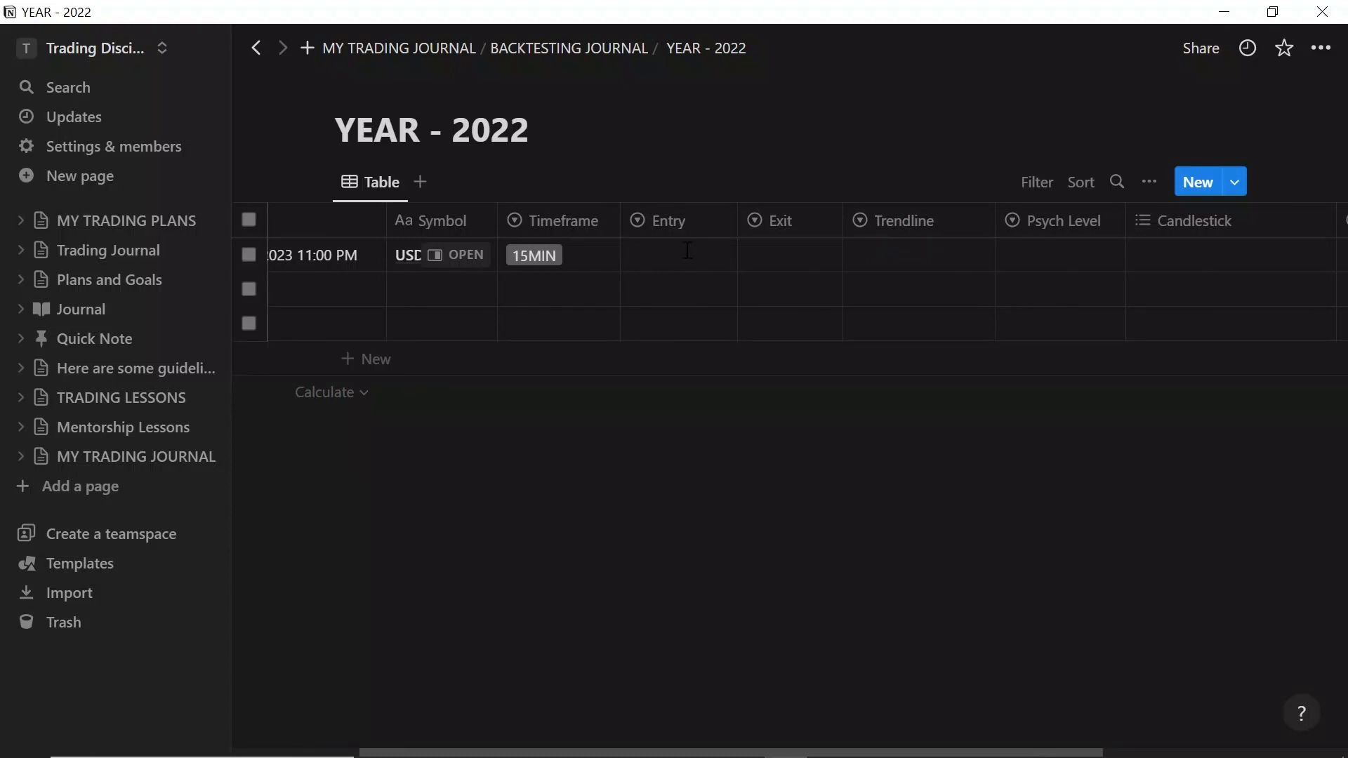
click(687, 255)
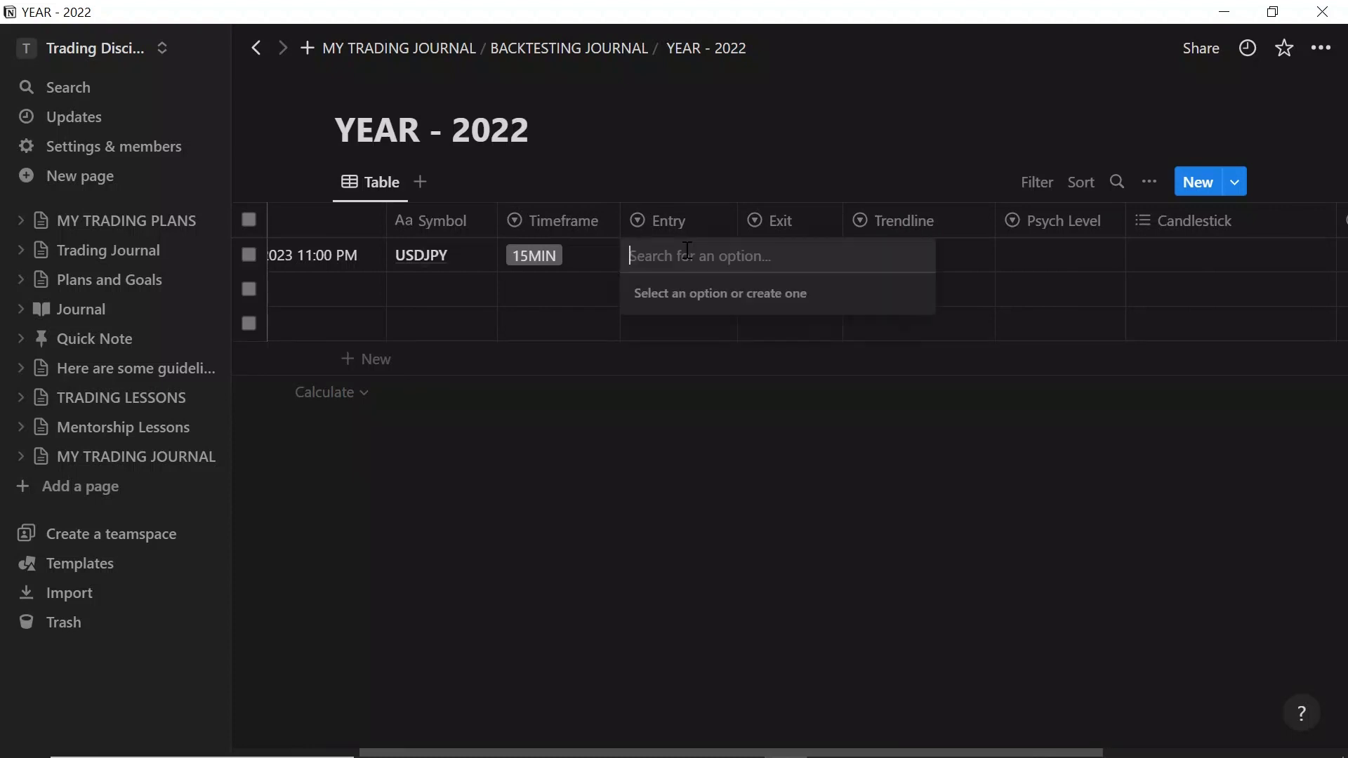
text(Bu)
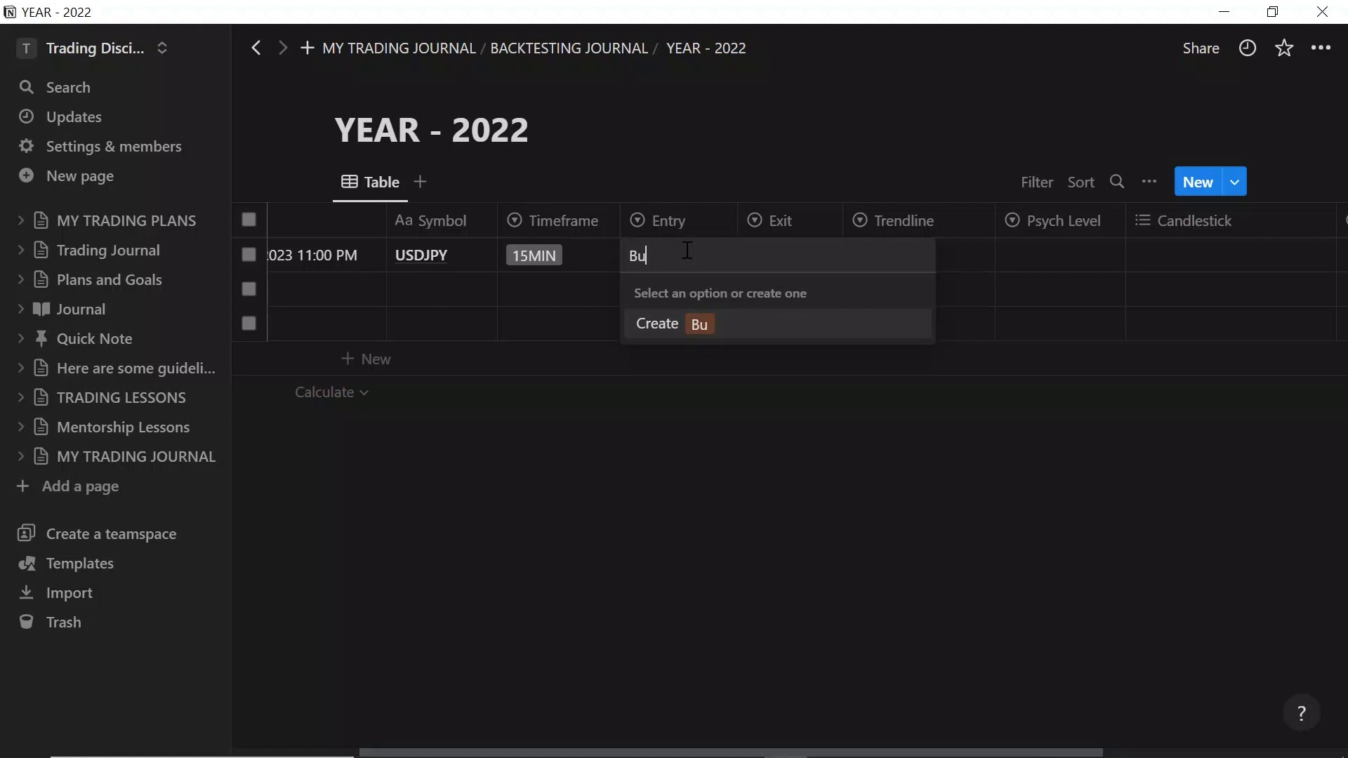
text(ystop)
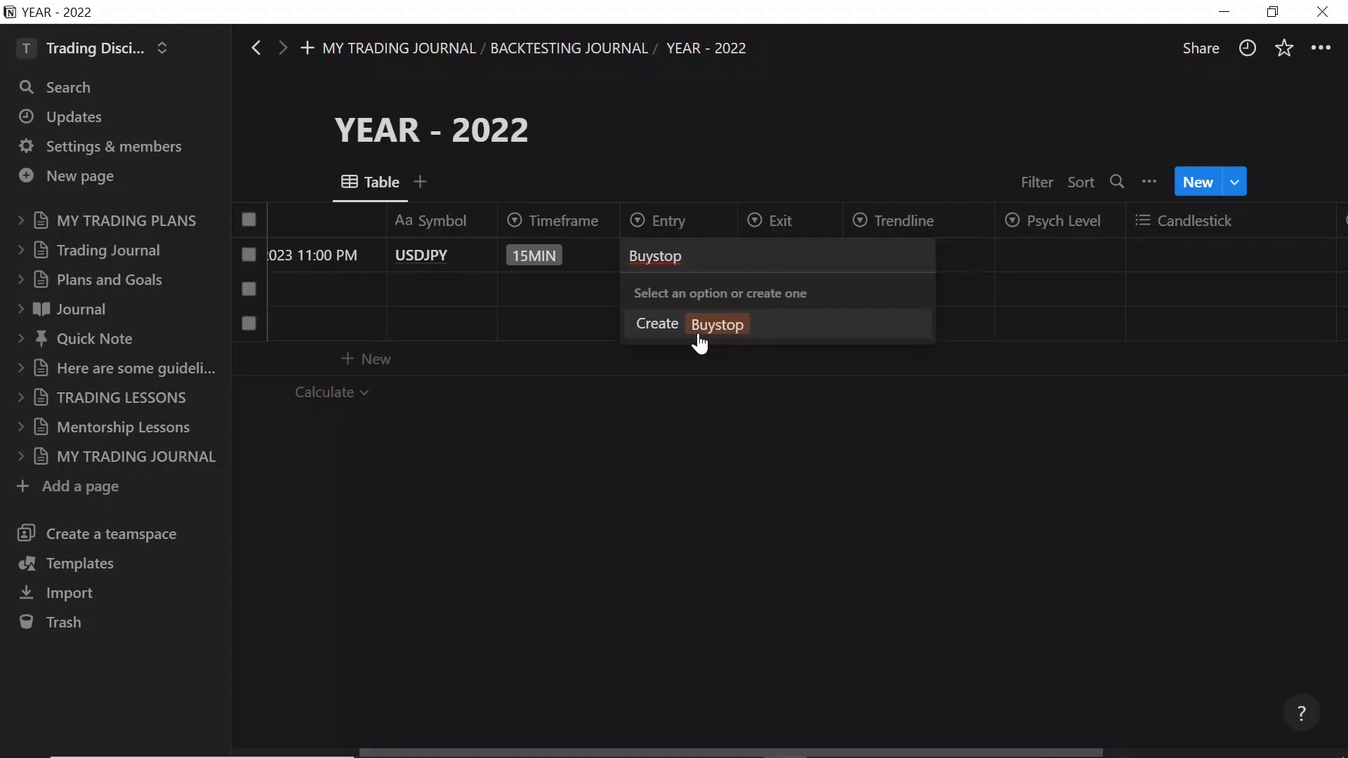
click(699, 341)
key(Return)
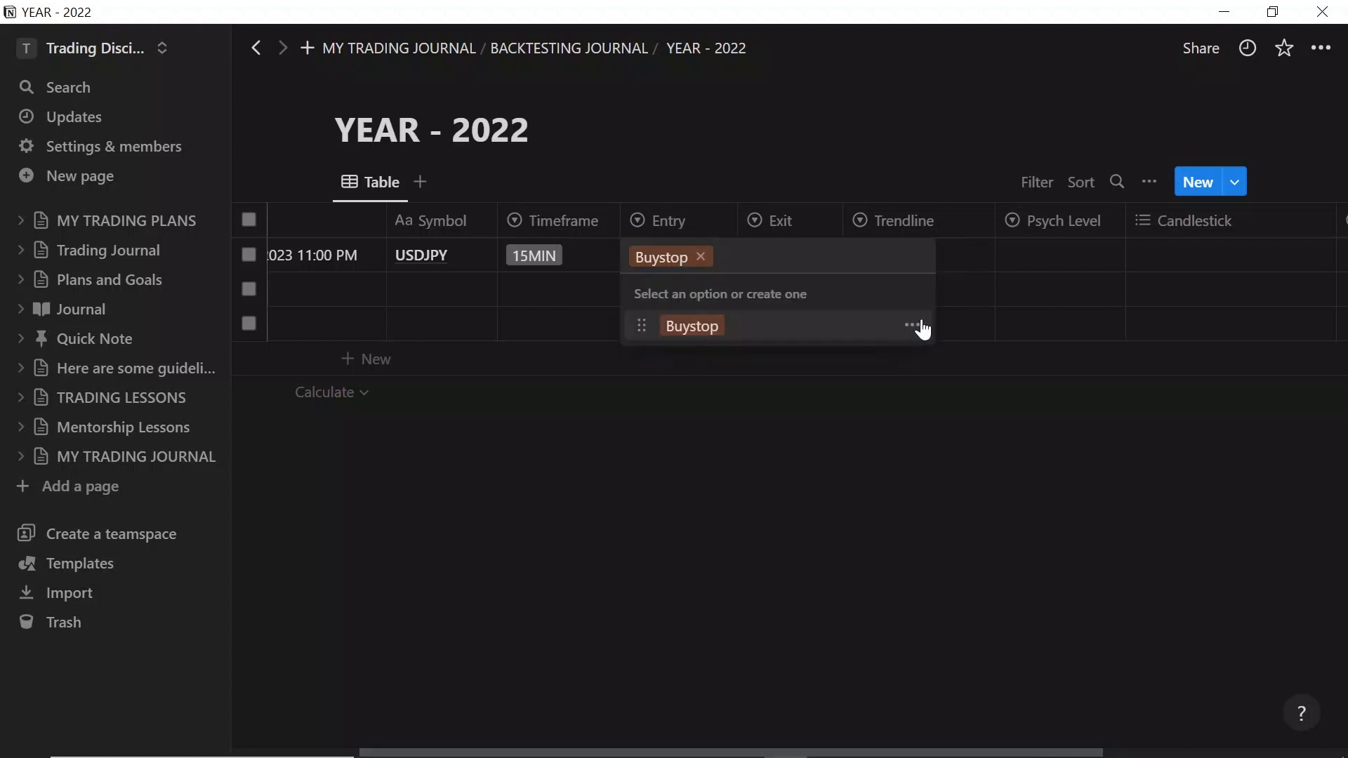
click(921, 328)
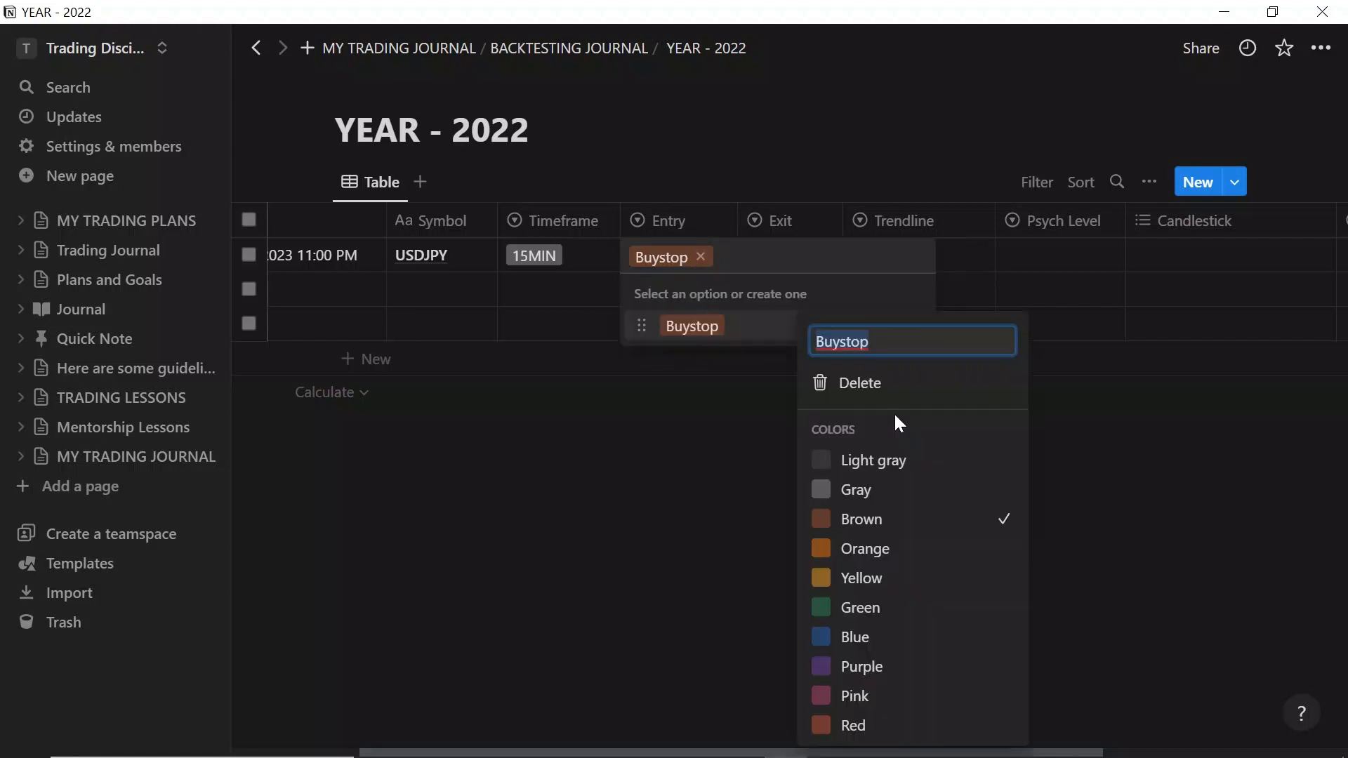
click(834, 492)
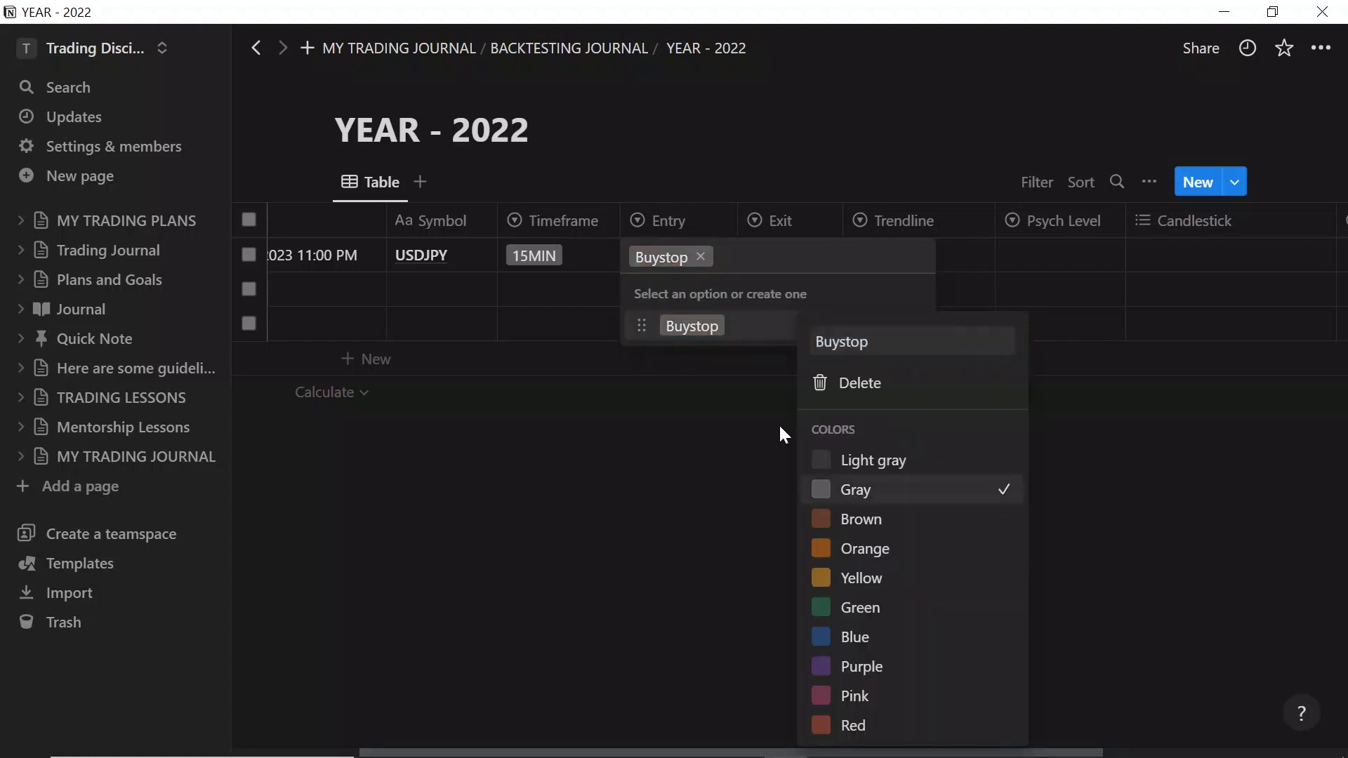
Create a sellstop option in the first row's Entry cell and assign it
click(740, 259)
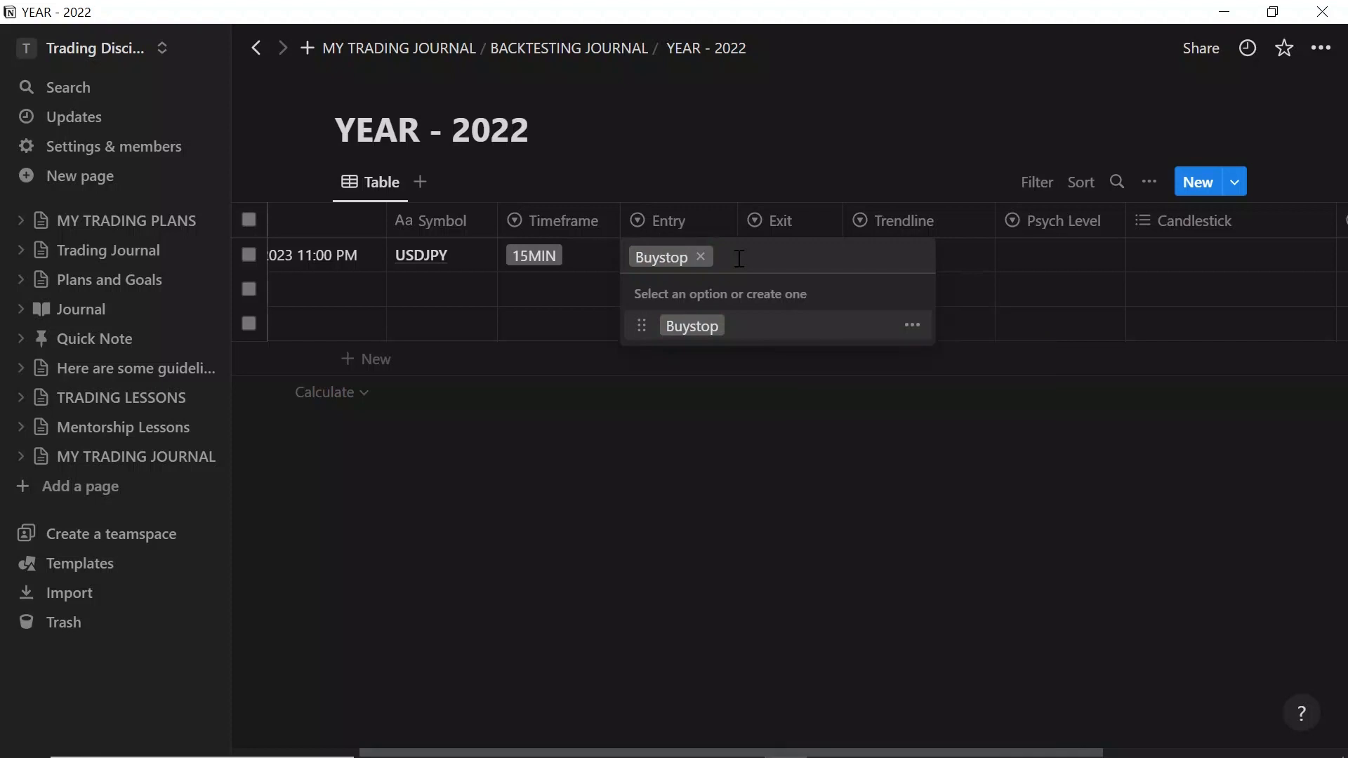
text(sellst)
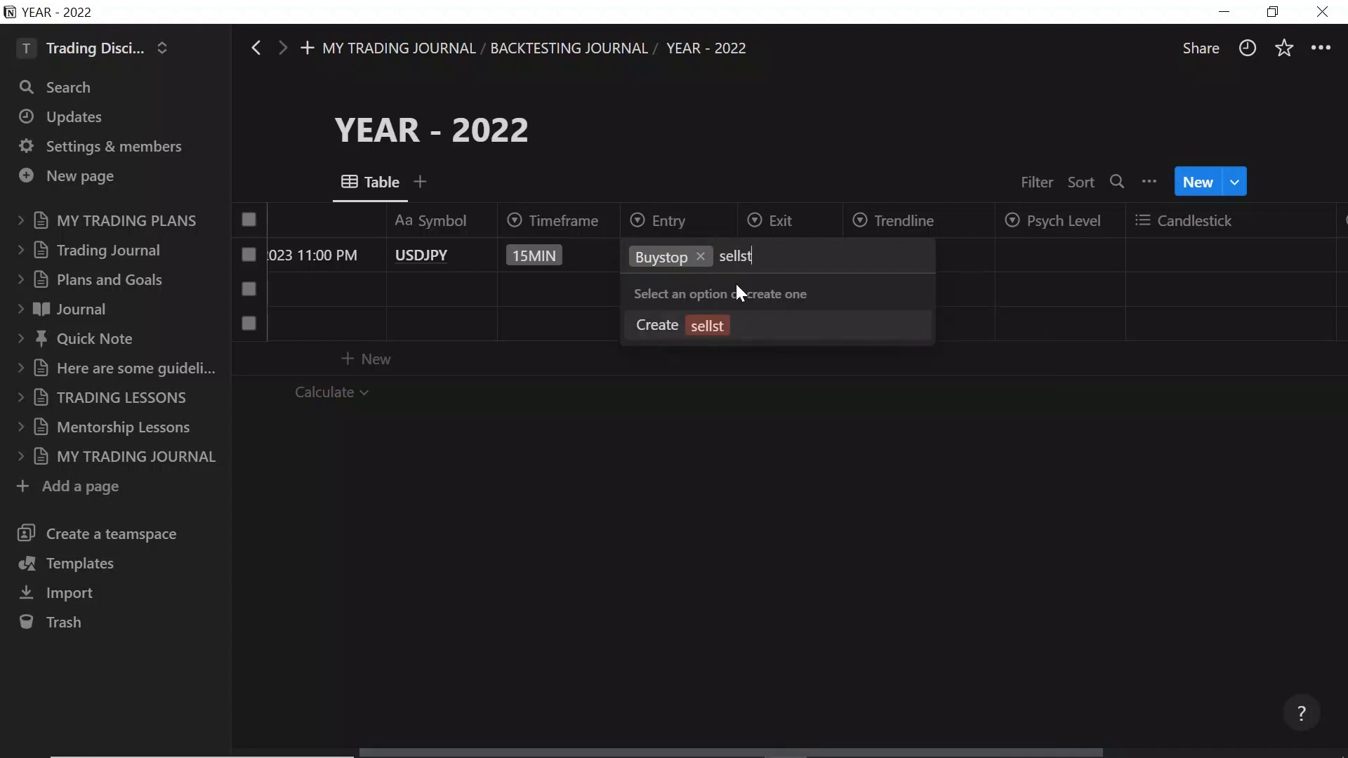
text(op)
click(733, 327)
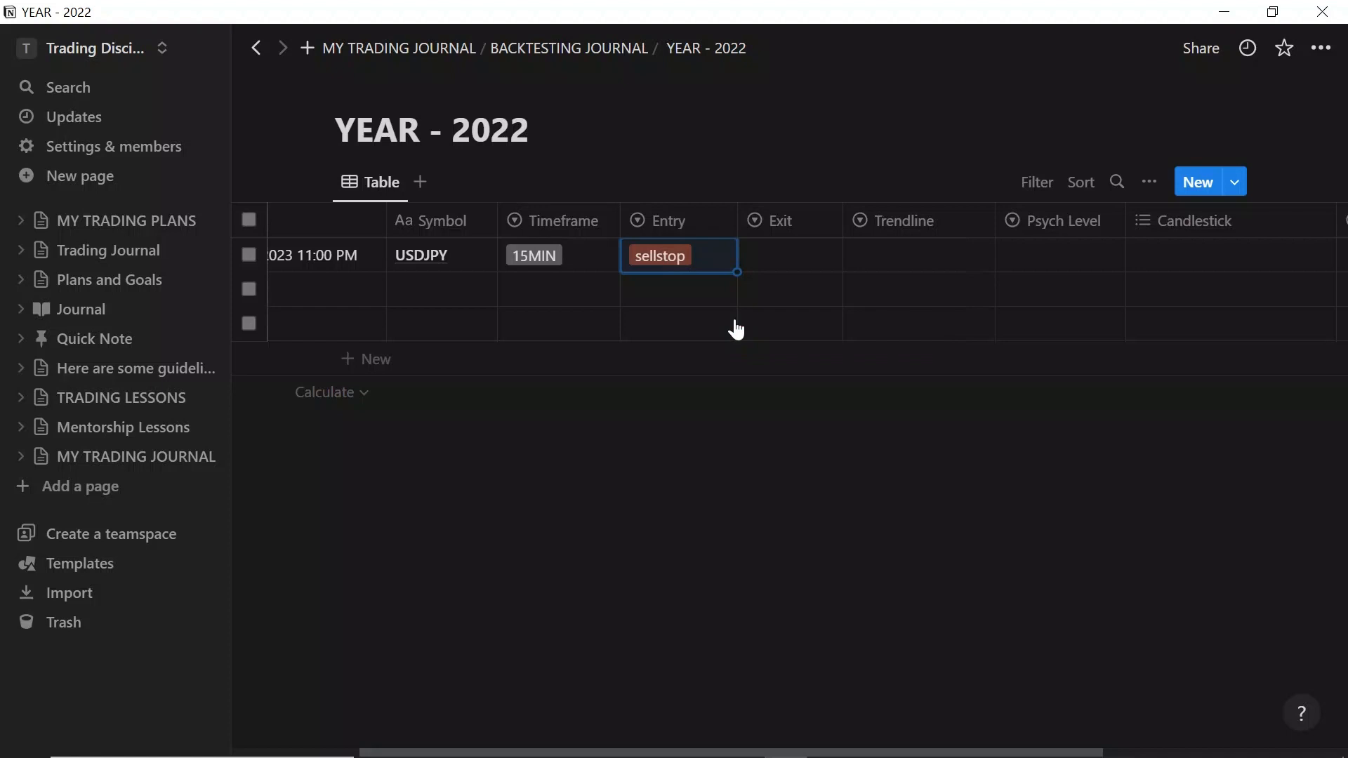
Create an agressive option in the first row's Entry cell and assign it
click(722, 249)
text(a)
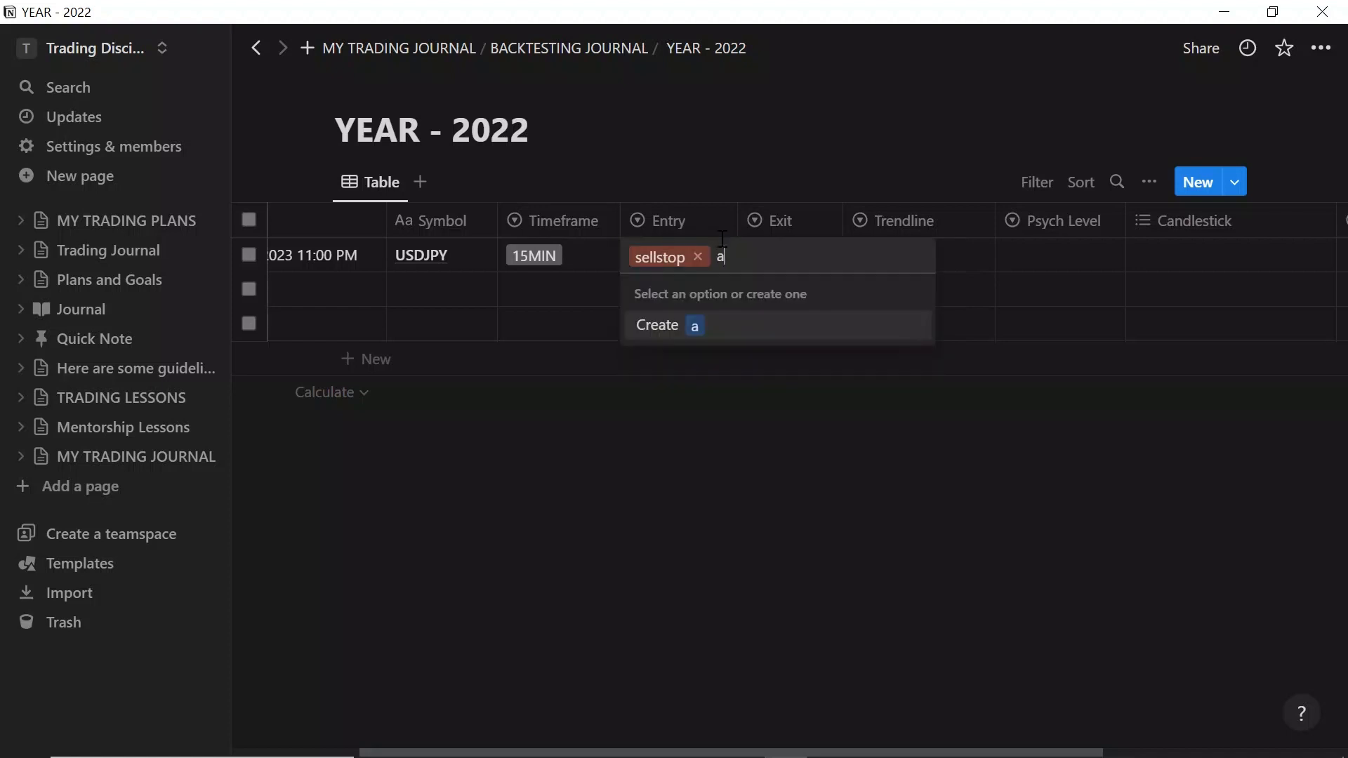
text(gressi)
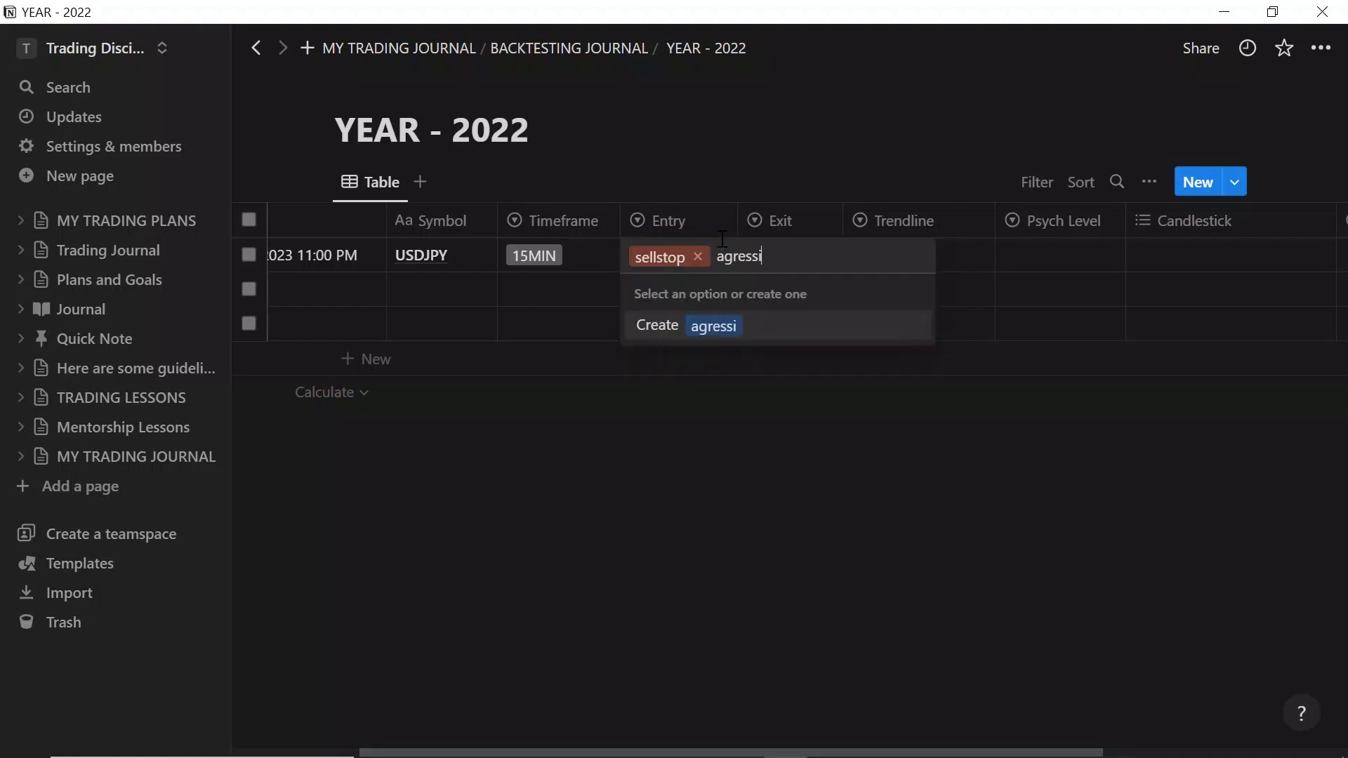
text(ve)
key(Return)
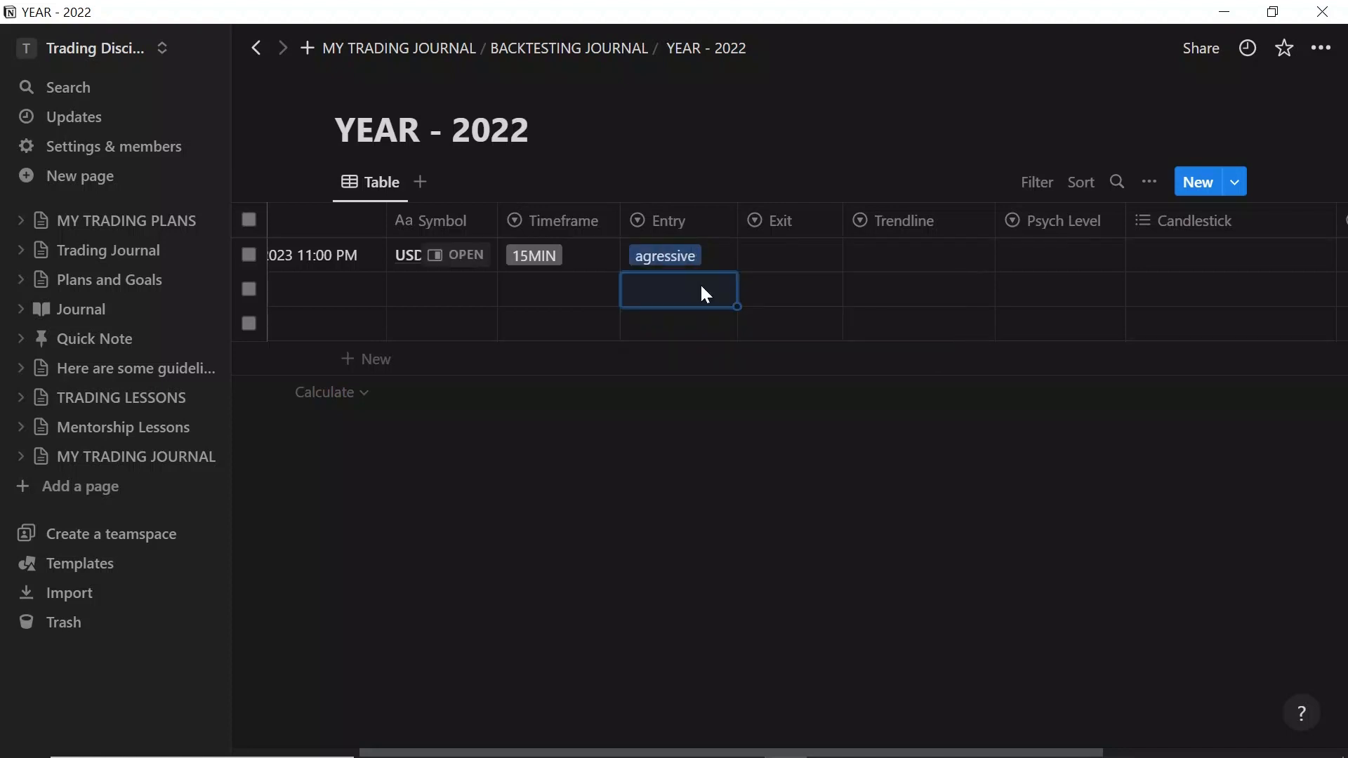
Try the Buystop option in the first row's Entry cell and return the cell to agressive
click(705, 263)
click(689, 340)
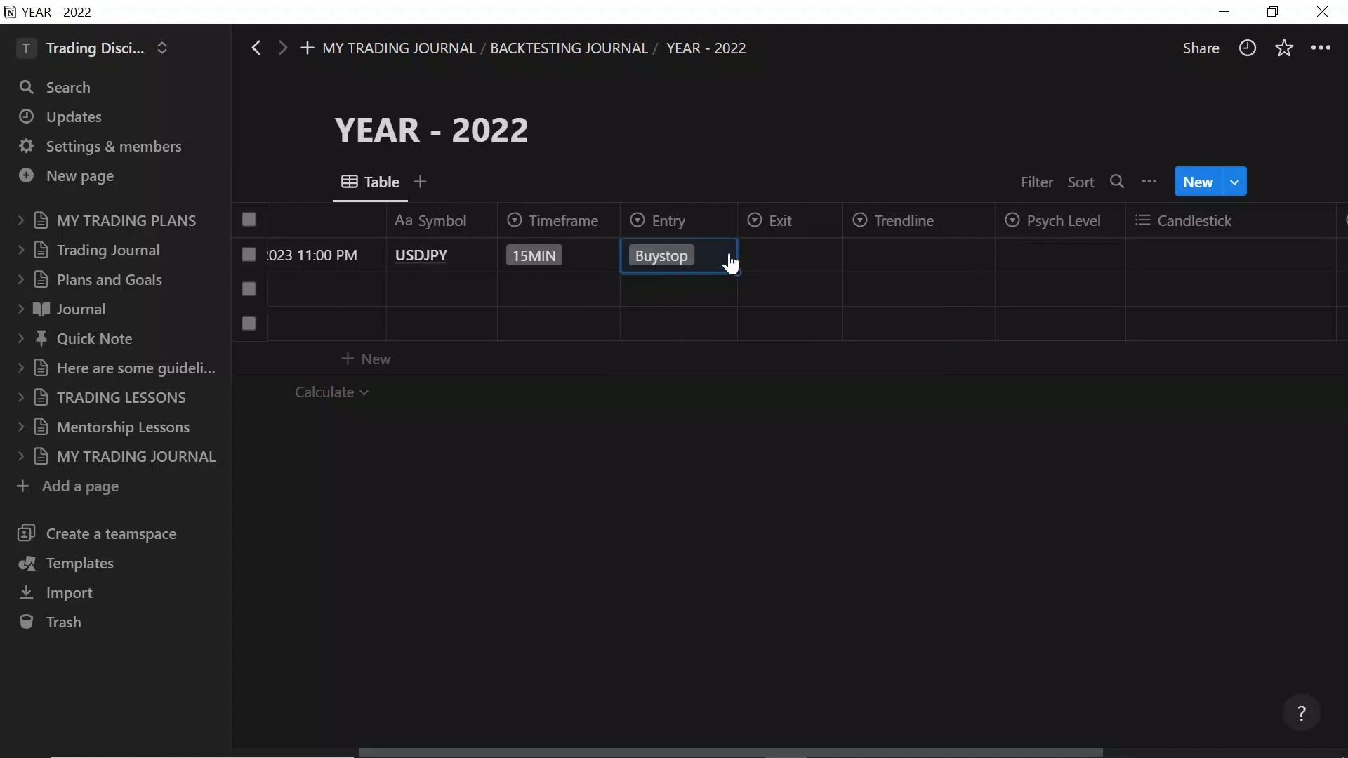
click(726, 358)
key(ctrl+z)
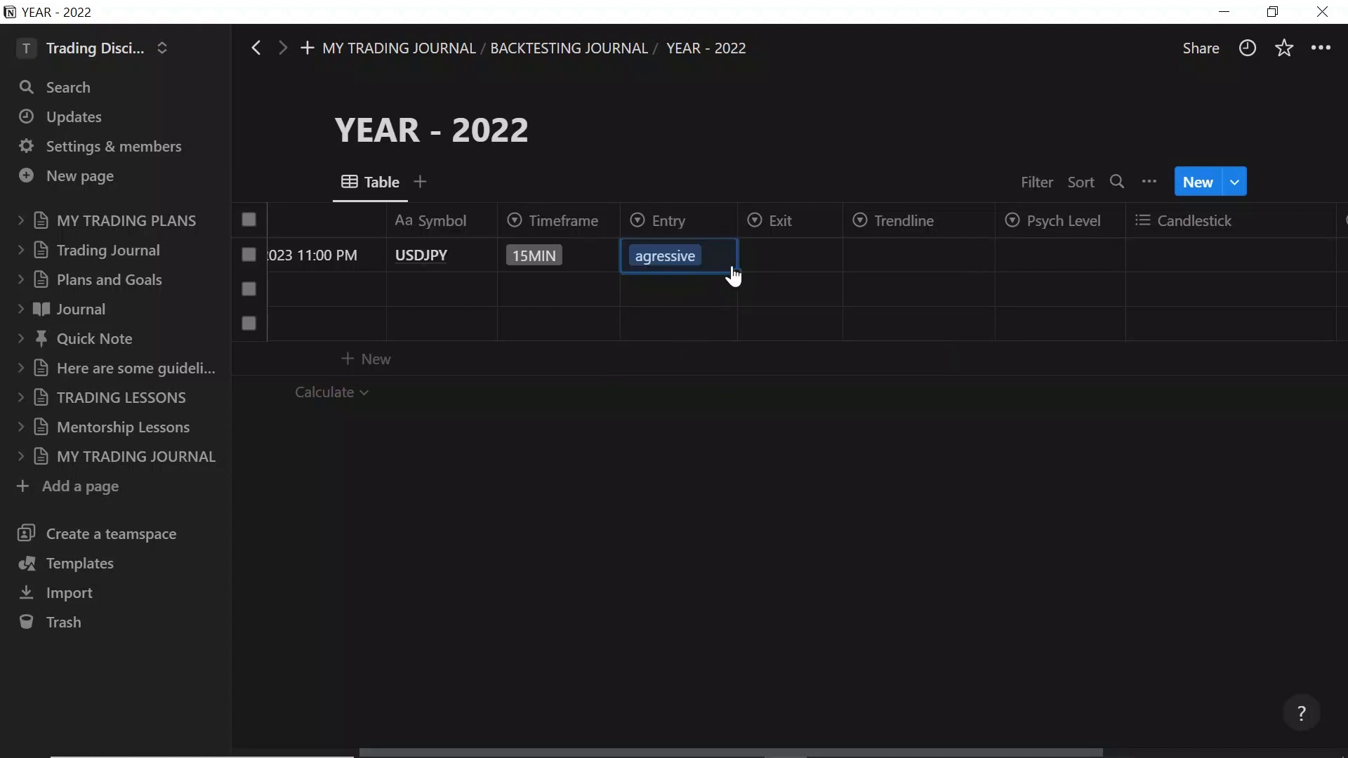
Create an SL option for the first row's Exit and set its colour to Red
click(806, 251)
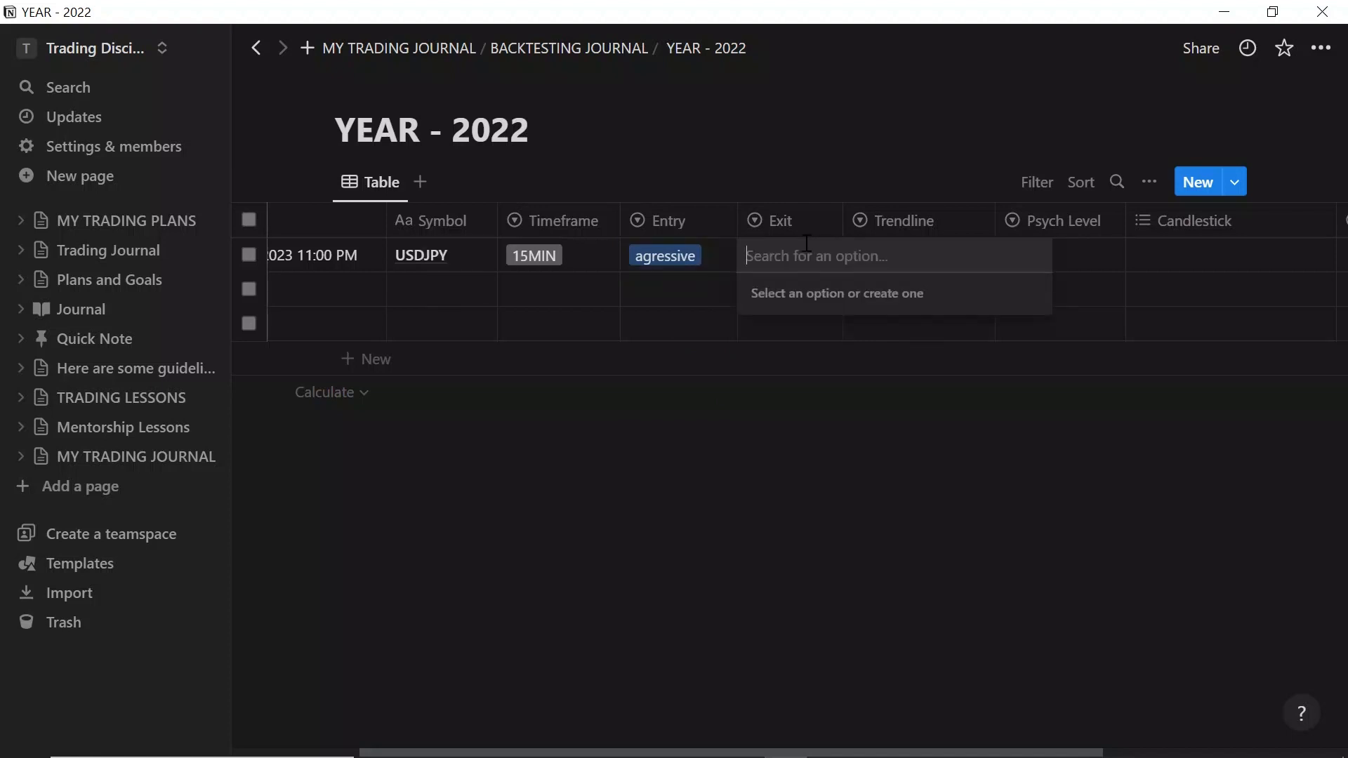
text(S)
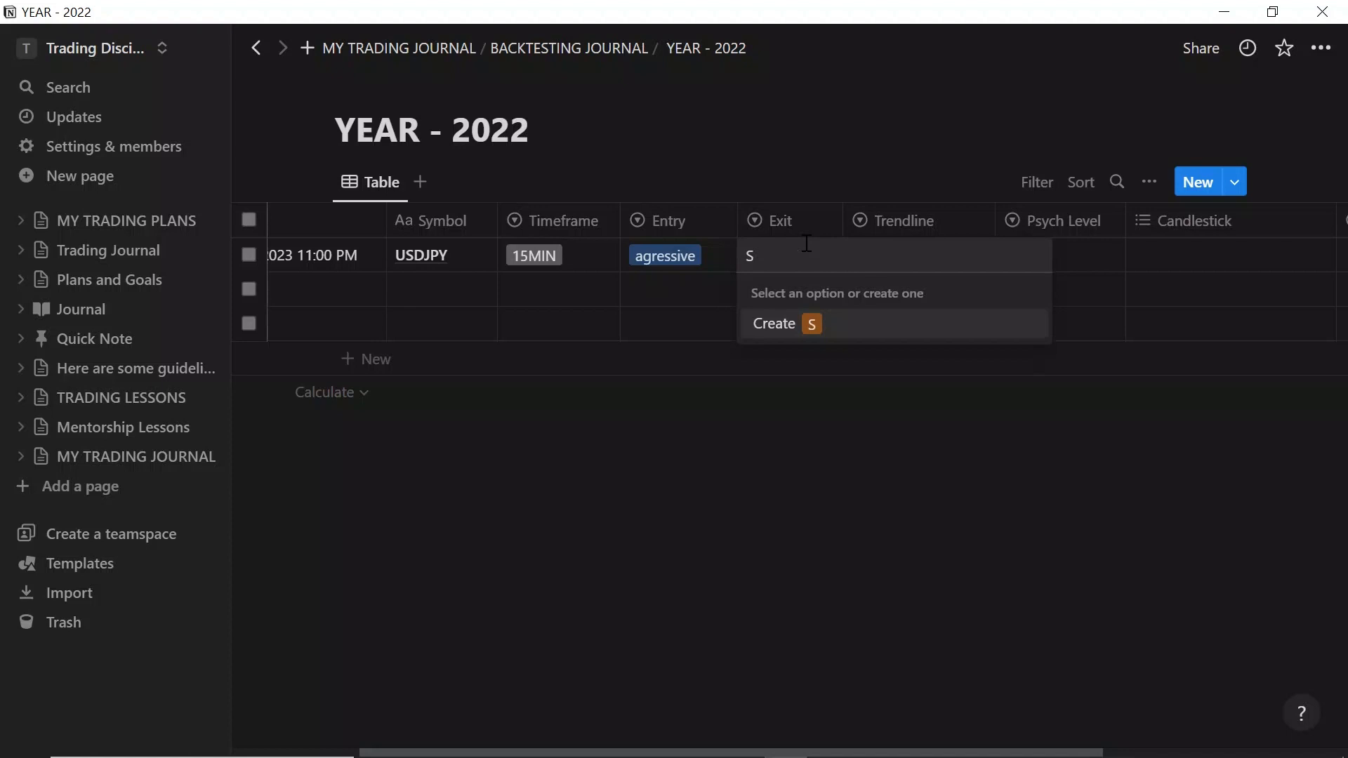
text(L)
key(Return)
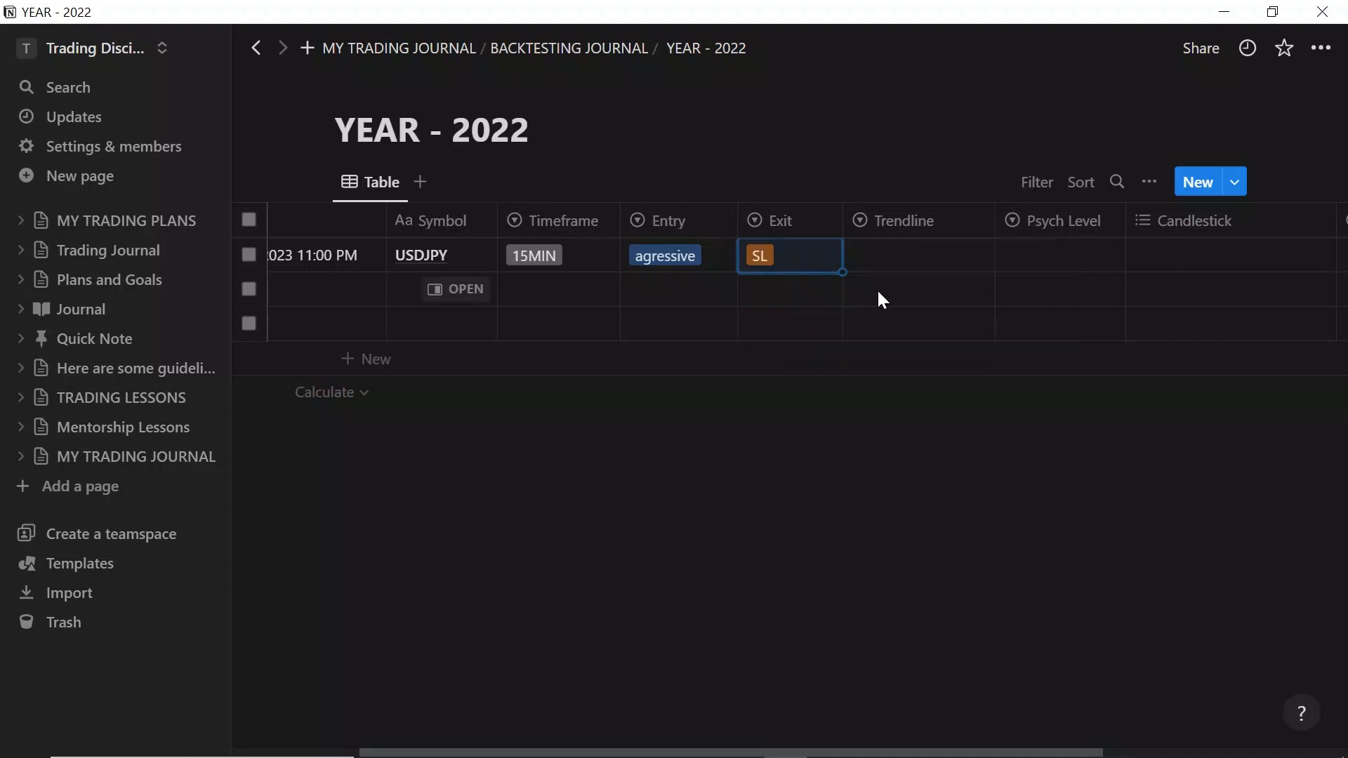
key(Return)
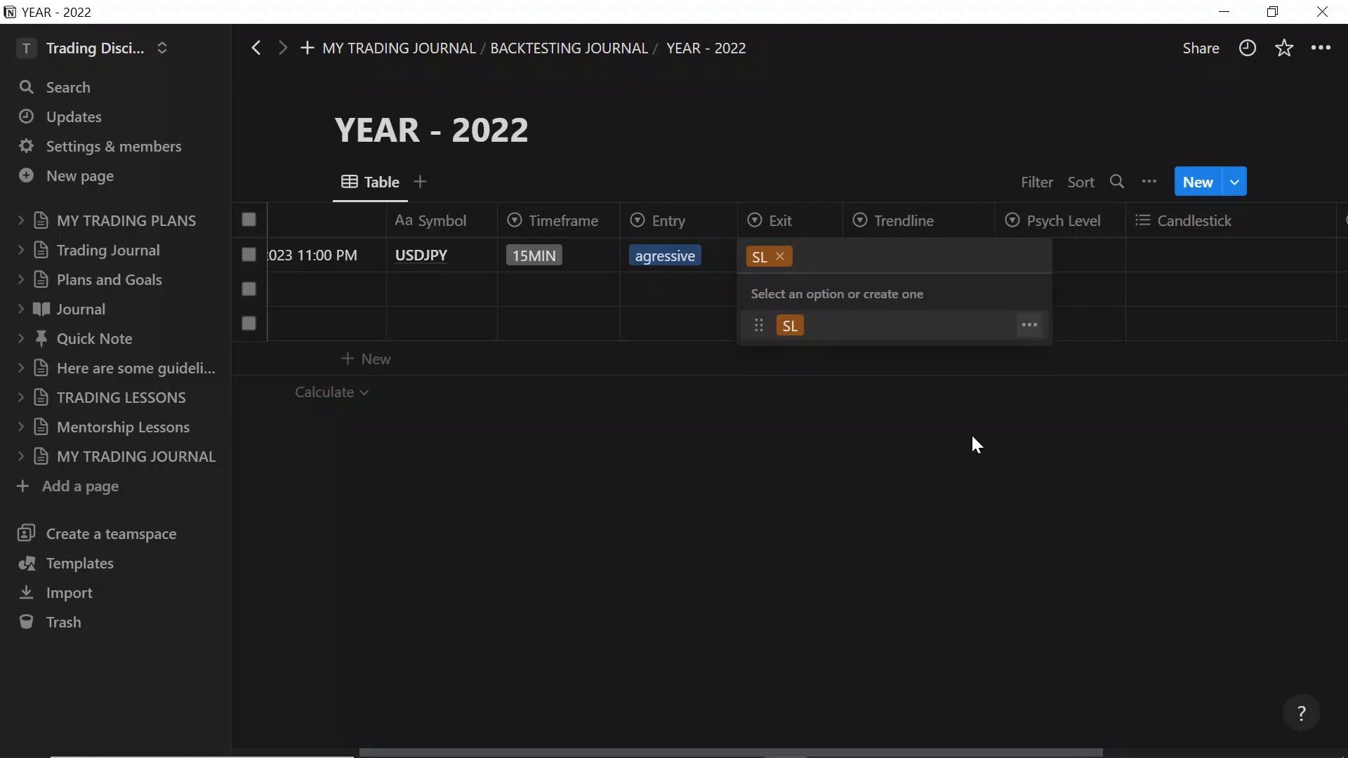
click(1029, 325)
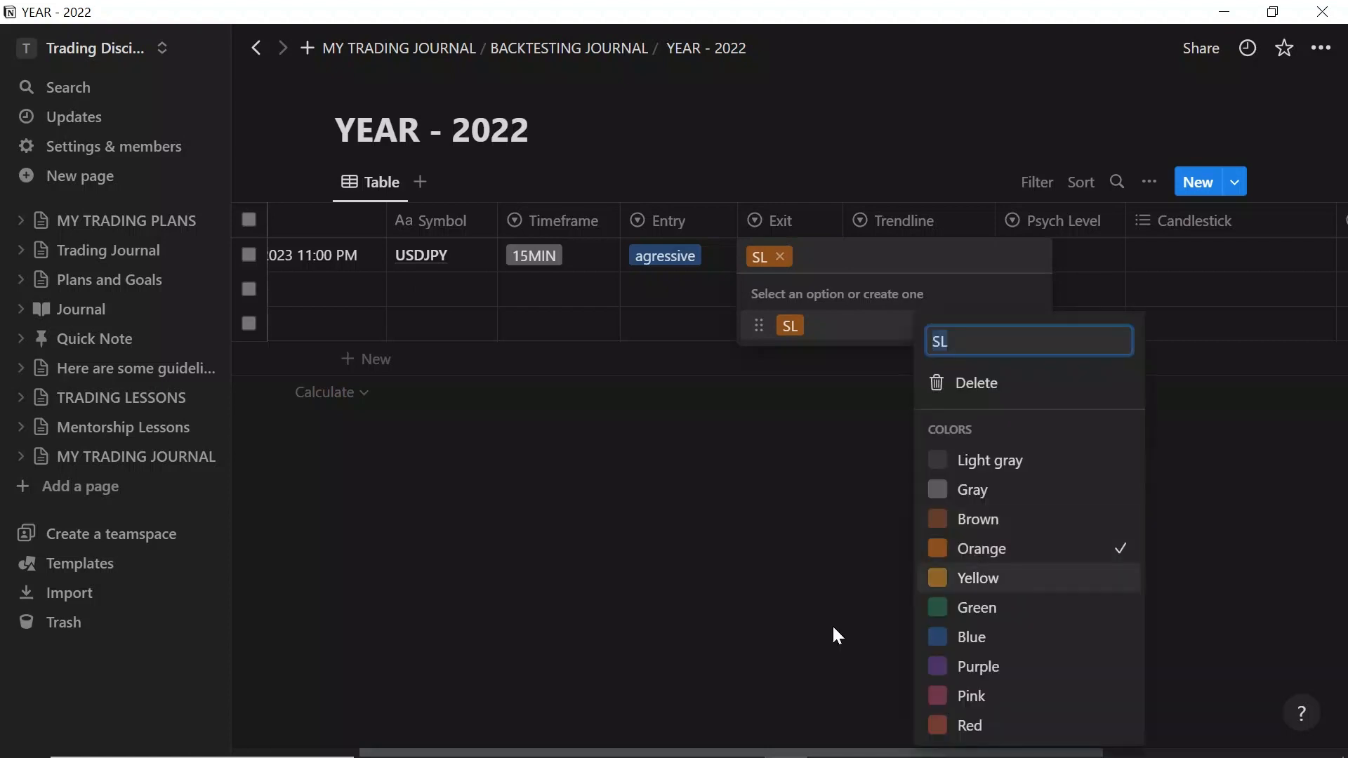
click(1000, 731)
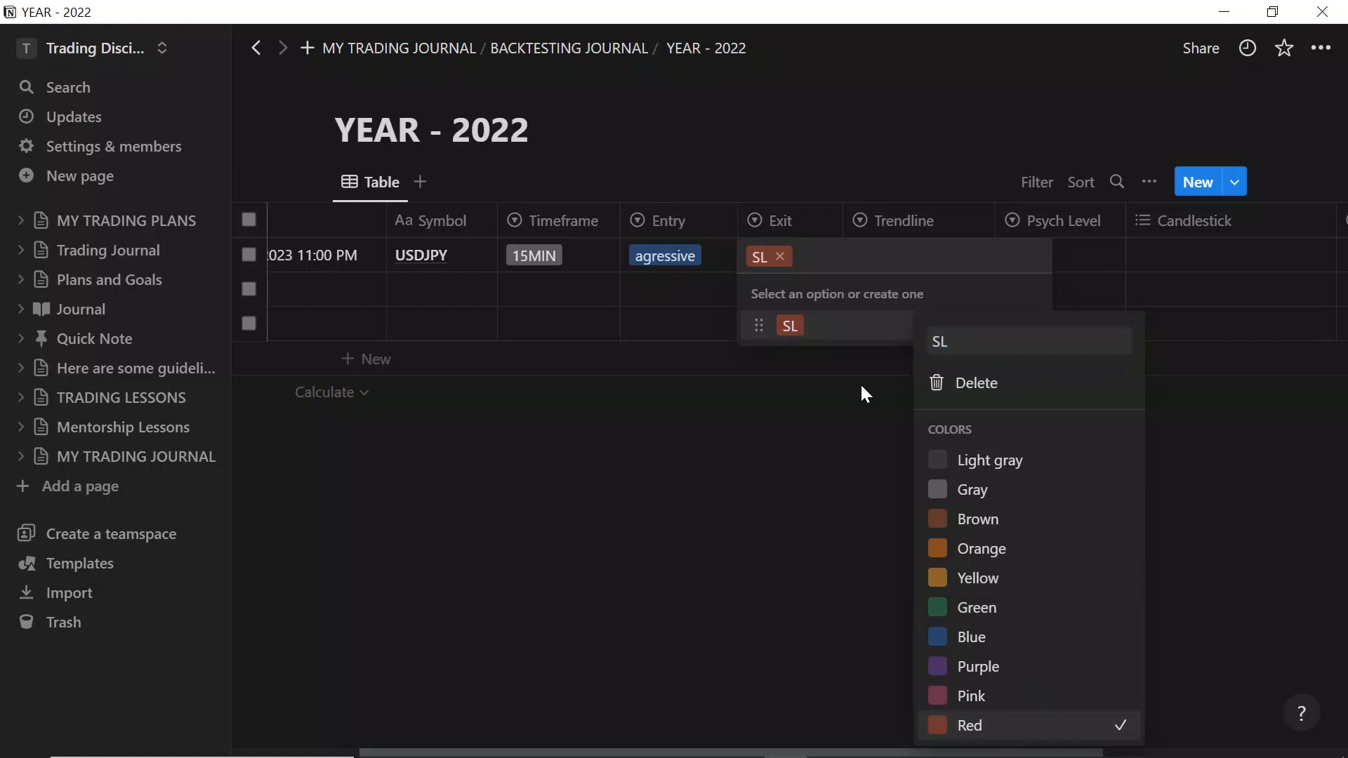
Create a TP option in the first row's Exit cell and assign it
click(813, 240)
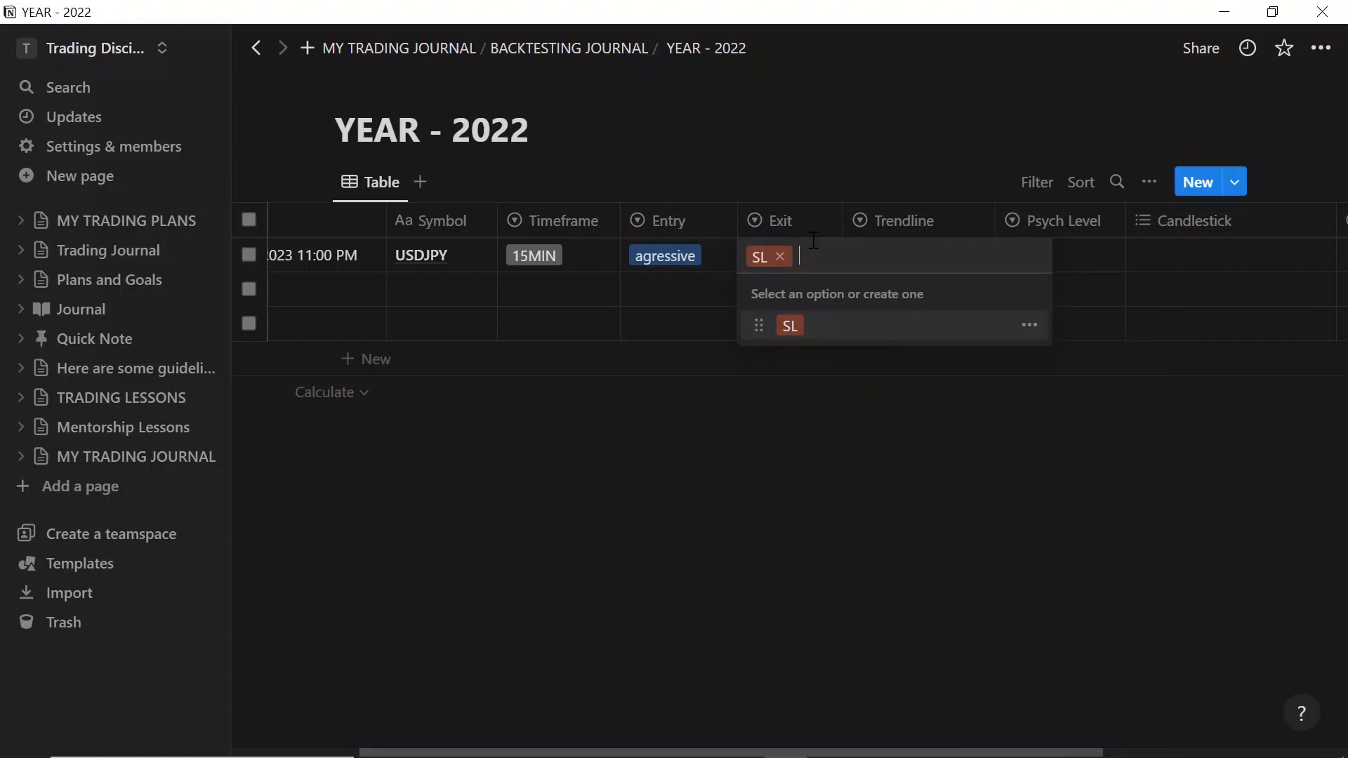
text(TP)
click(808, 330)
key(Return)
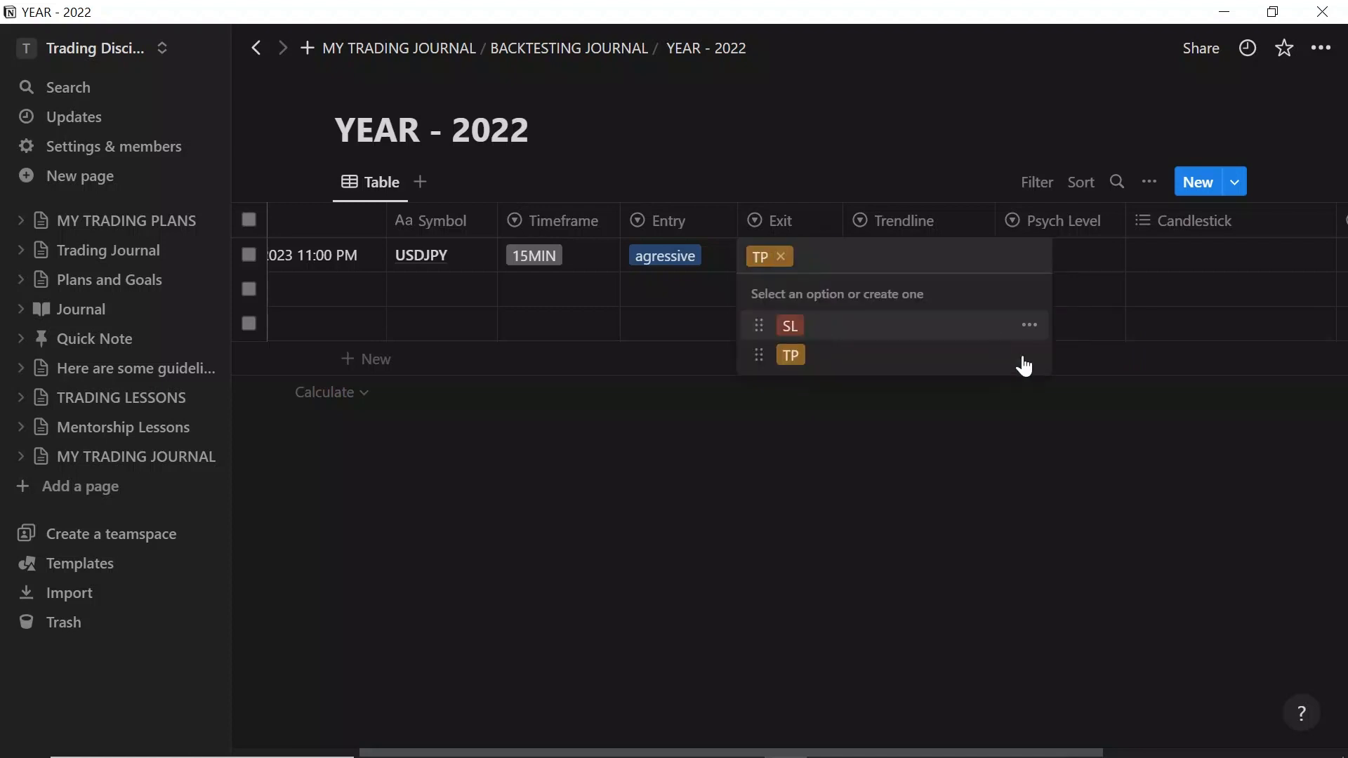
Set the colour of the Exit property's TP option to Green and close the option list
click(1029, 356)
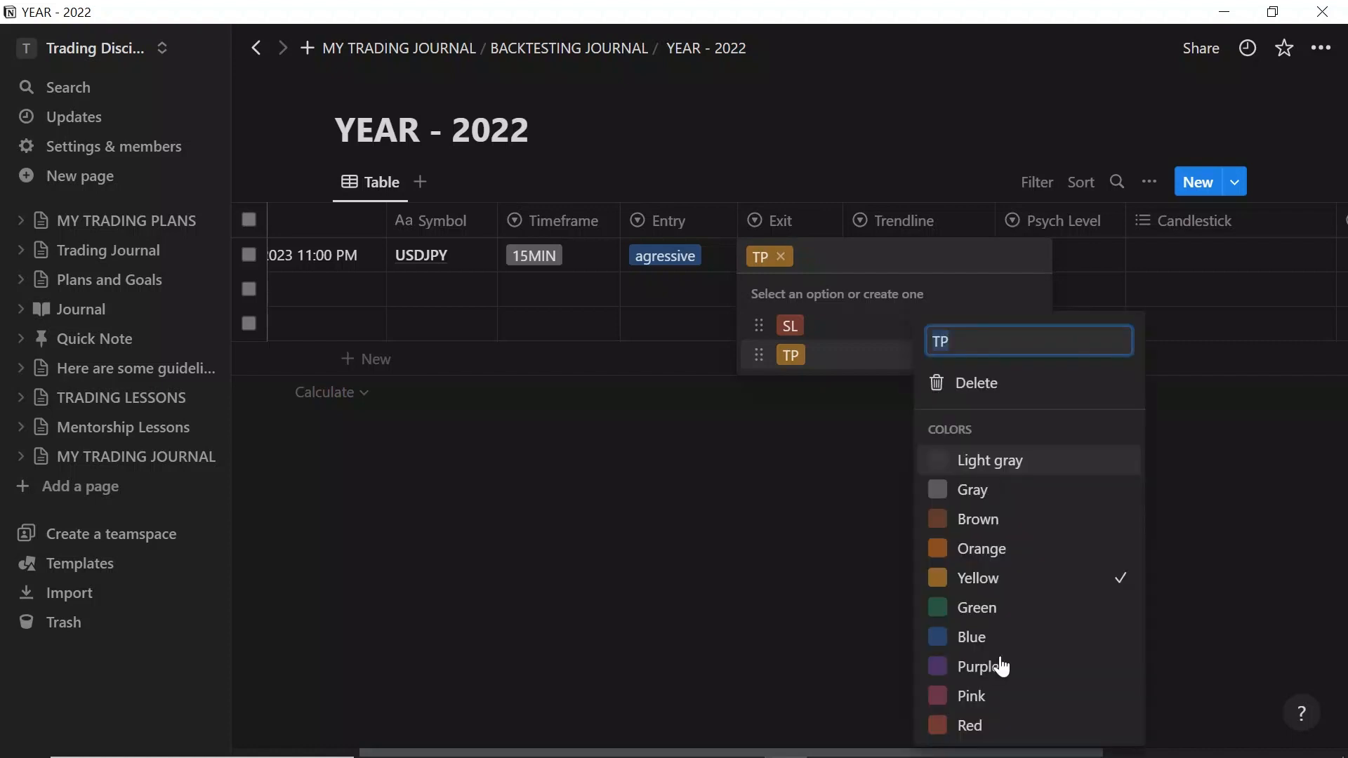
click(989, 608)
click(807, 538)
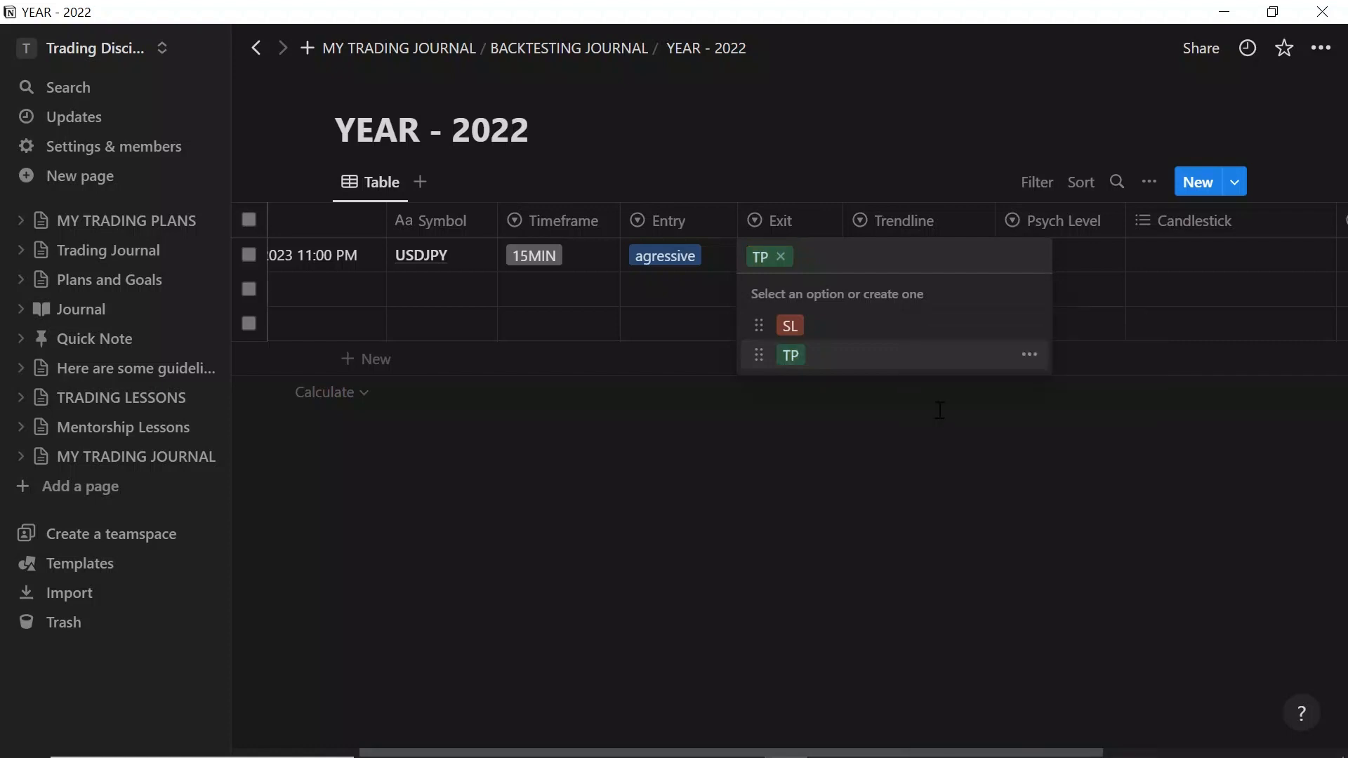
key(Escape)
Create Long and Short options in the first row's Trendline cell
click(923, 252)
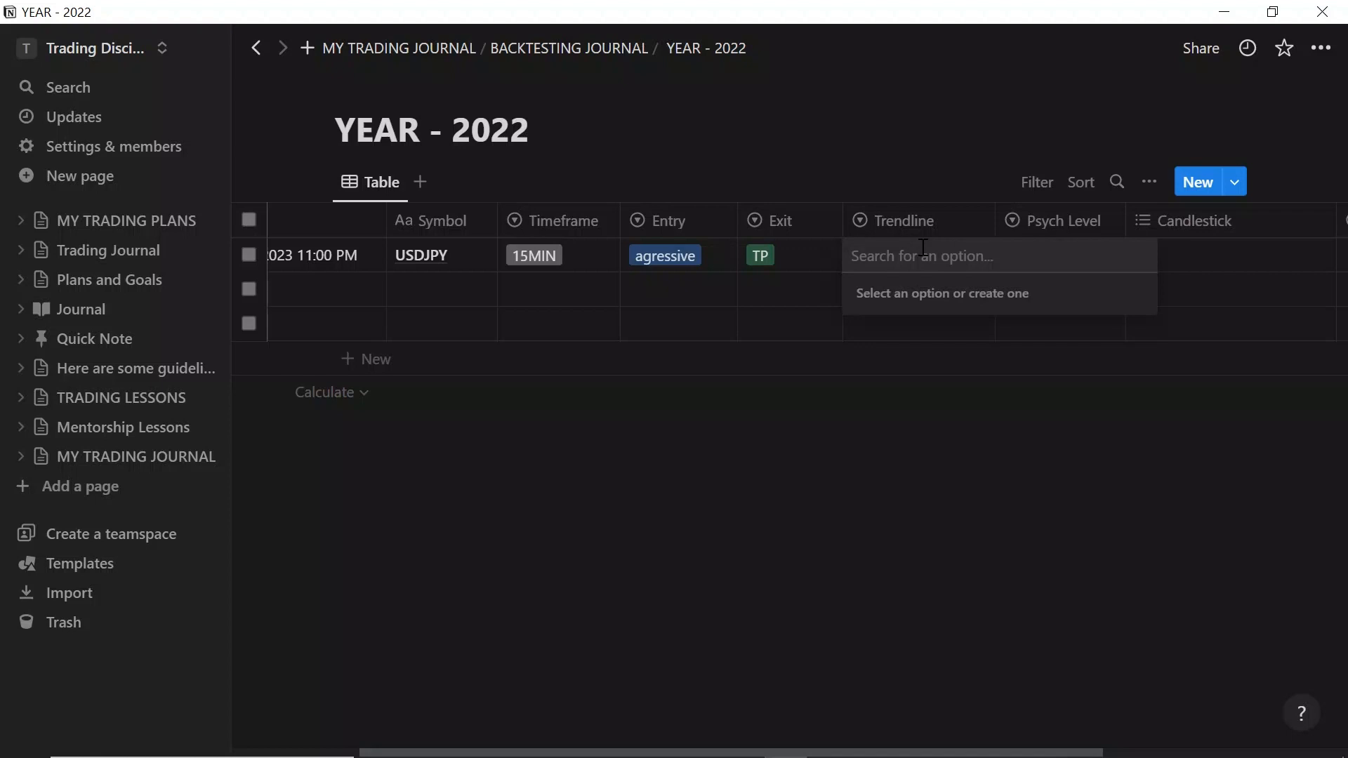
text(Long)
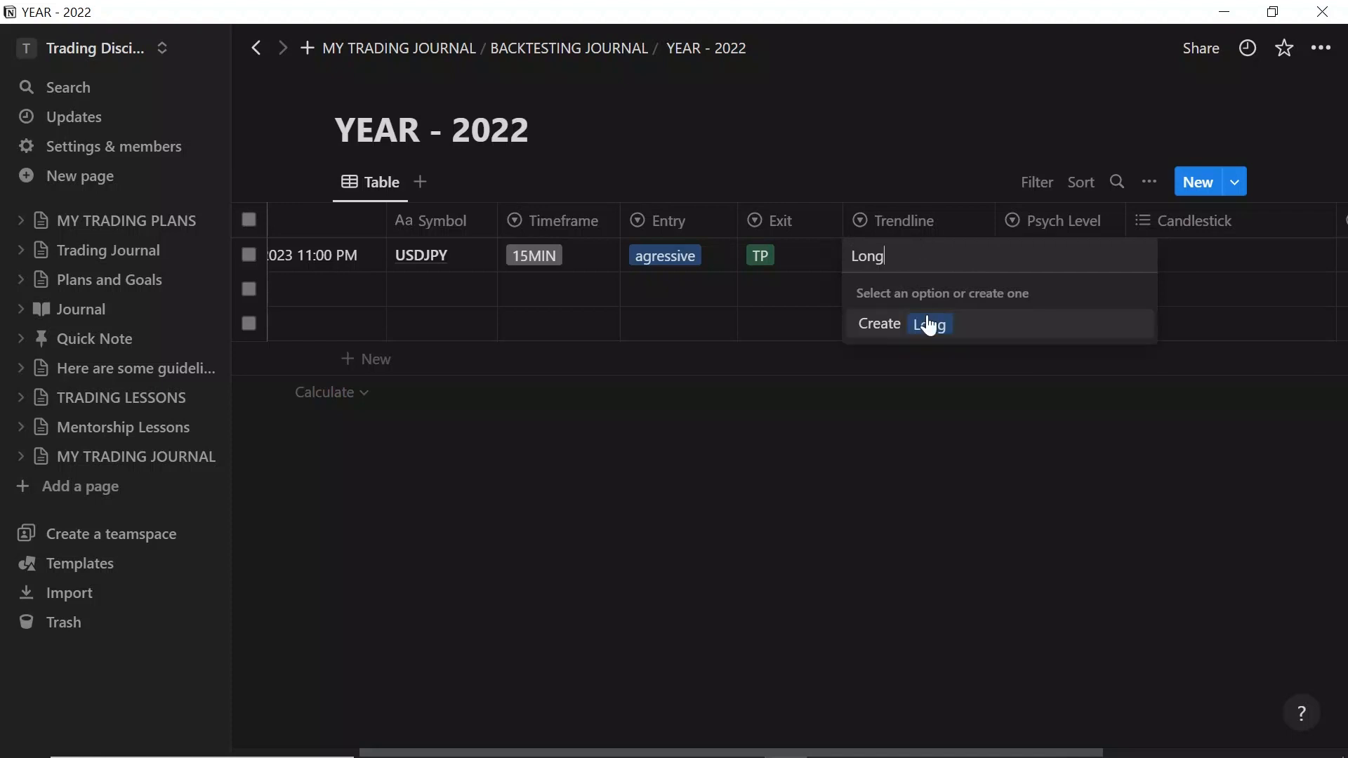
click(933, 344)
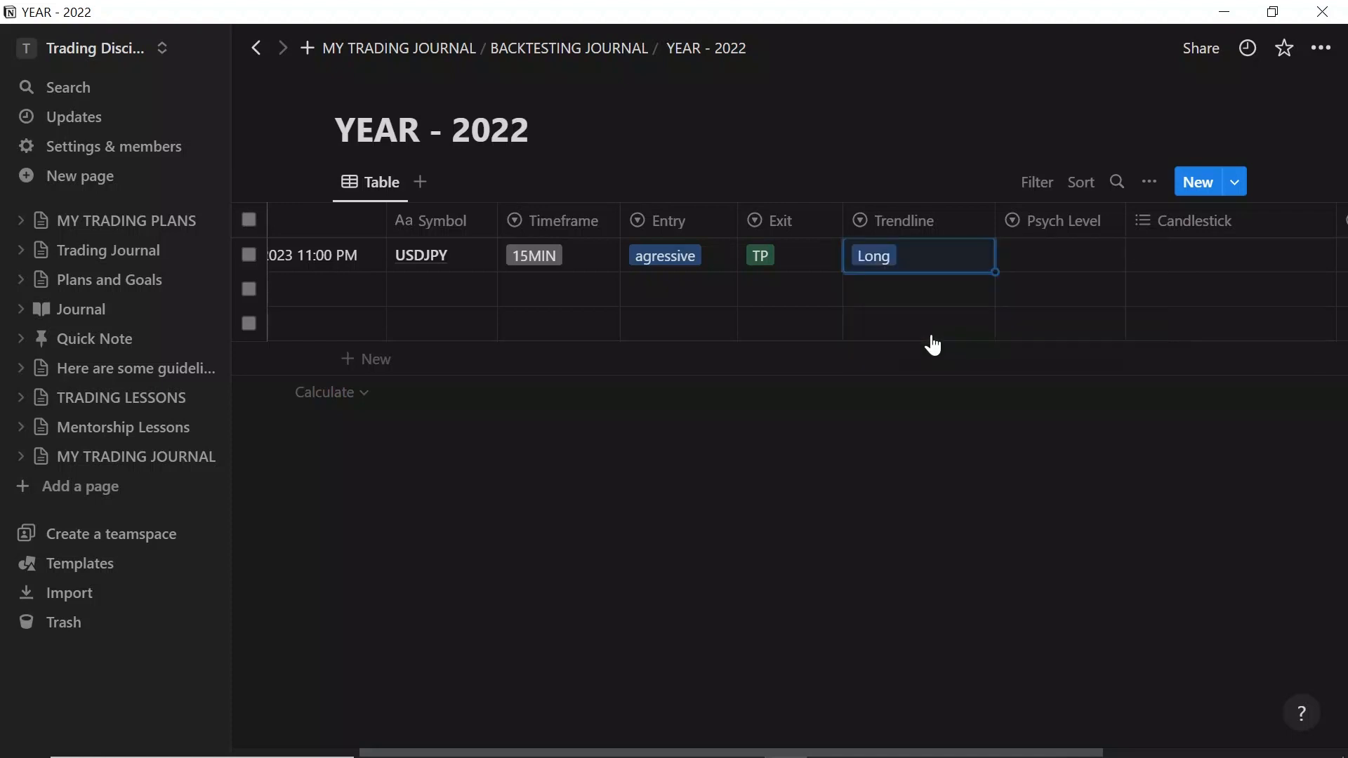
click(959, 246)
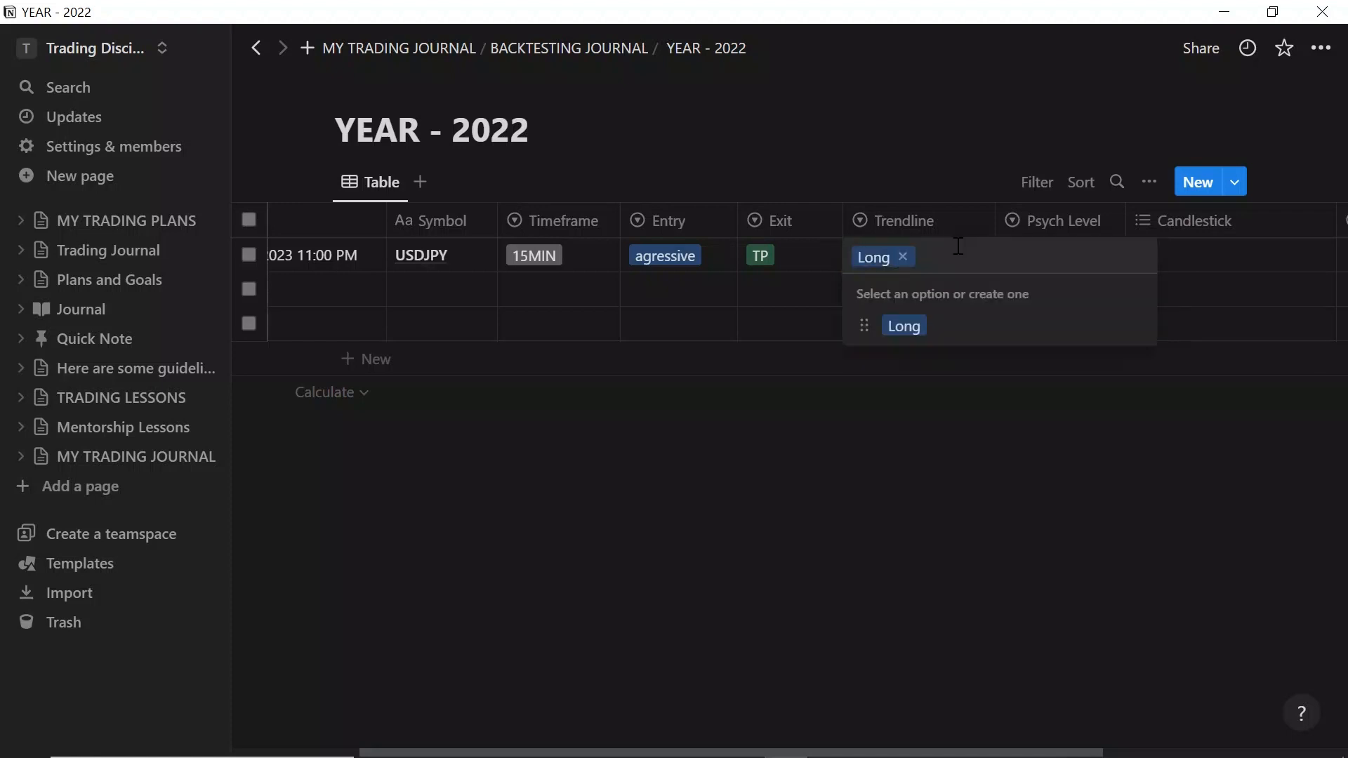
text(Short)
key(Return)
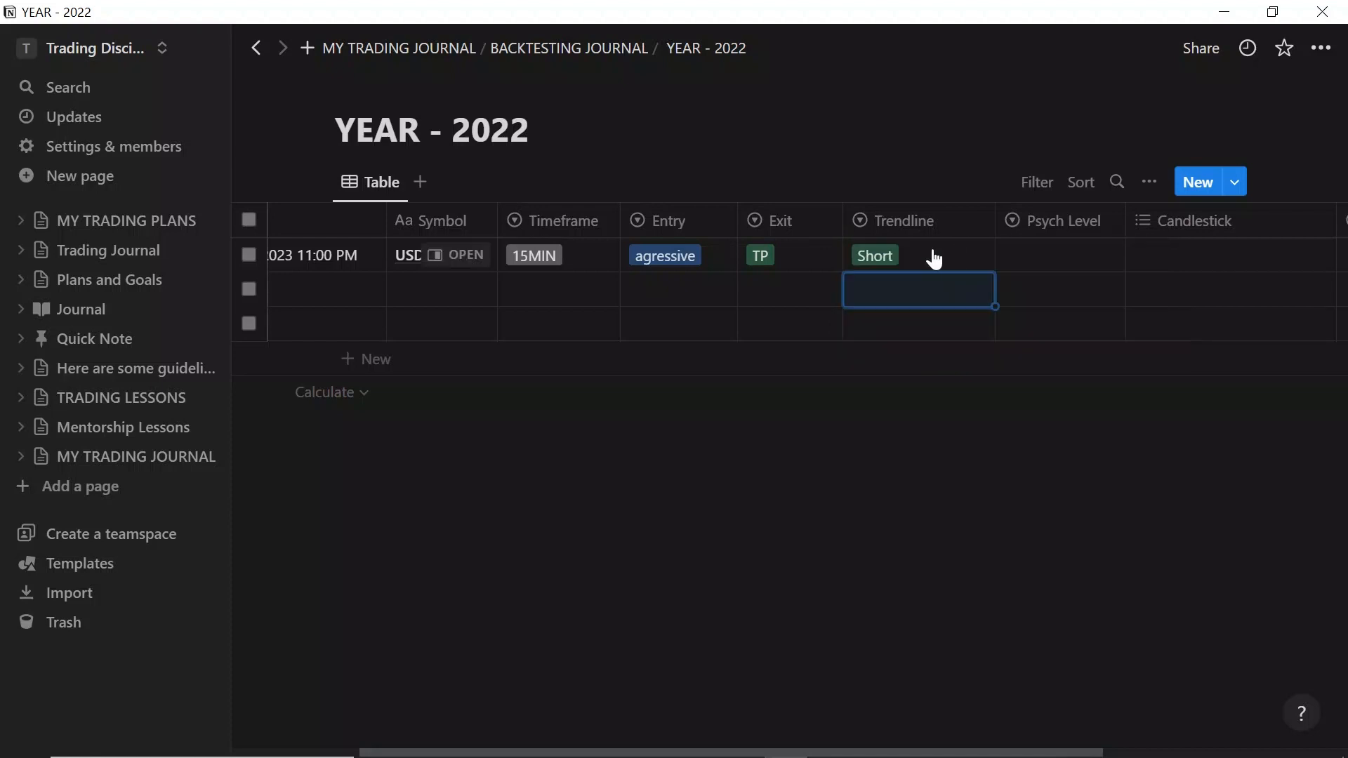
Set the Trendline property's Long option to Gray and assign Long to the first row
click(934, 260)
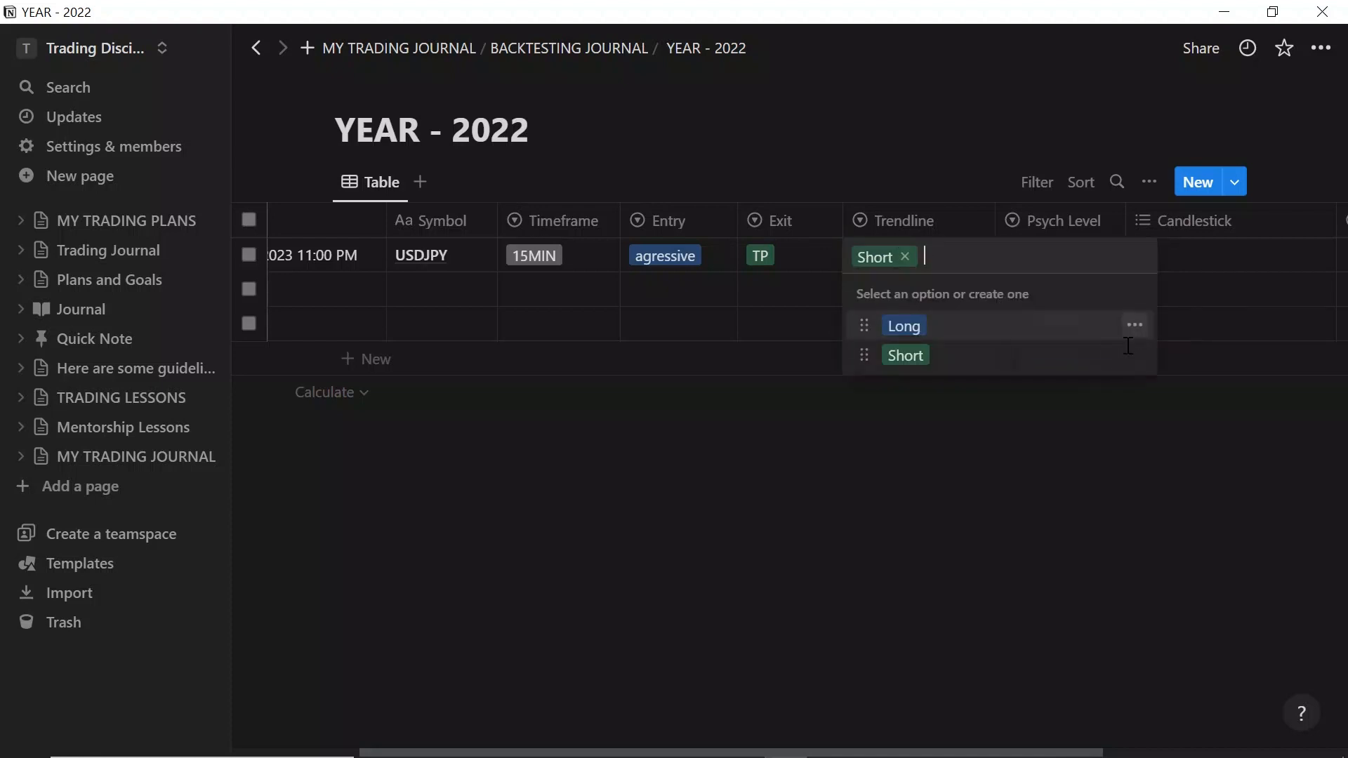
click(1134, 325)
click(1095, 490)
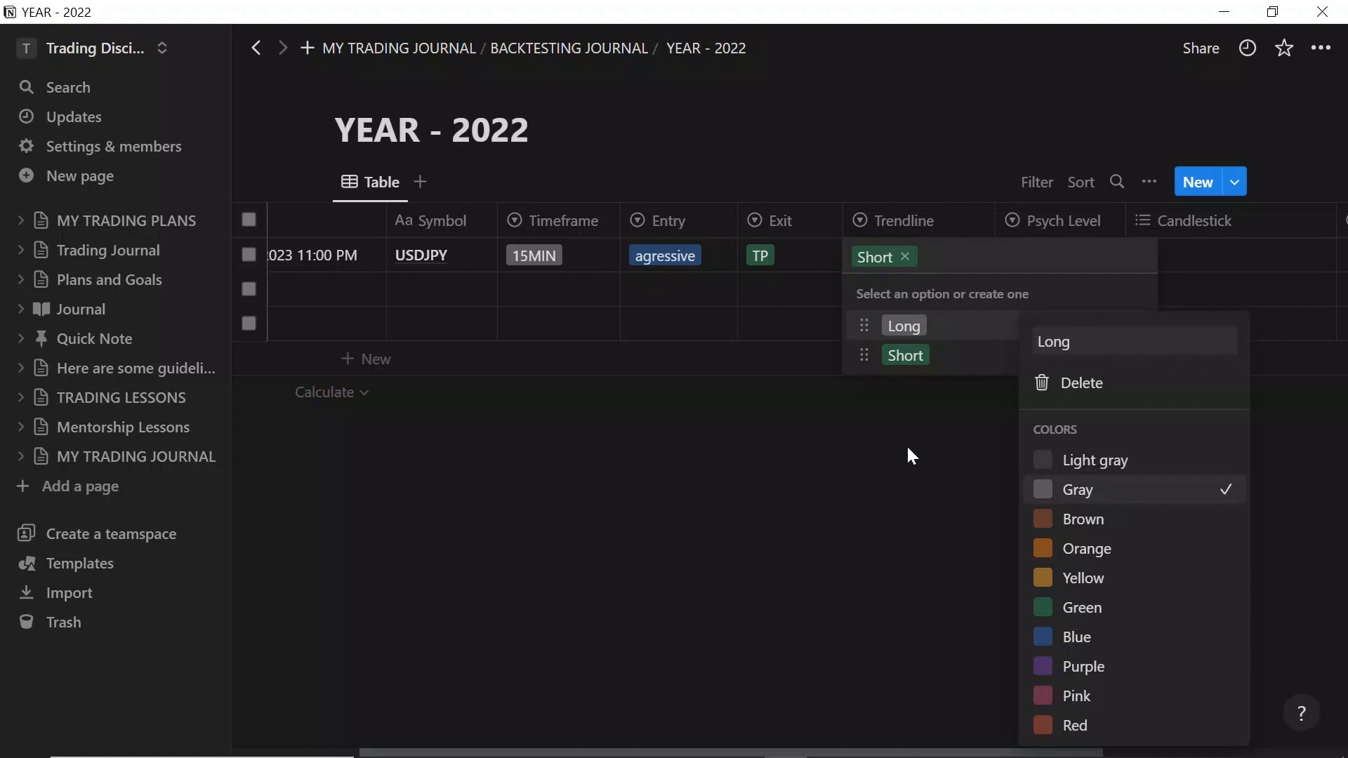
click(911, 450)
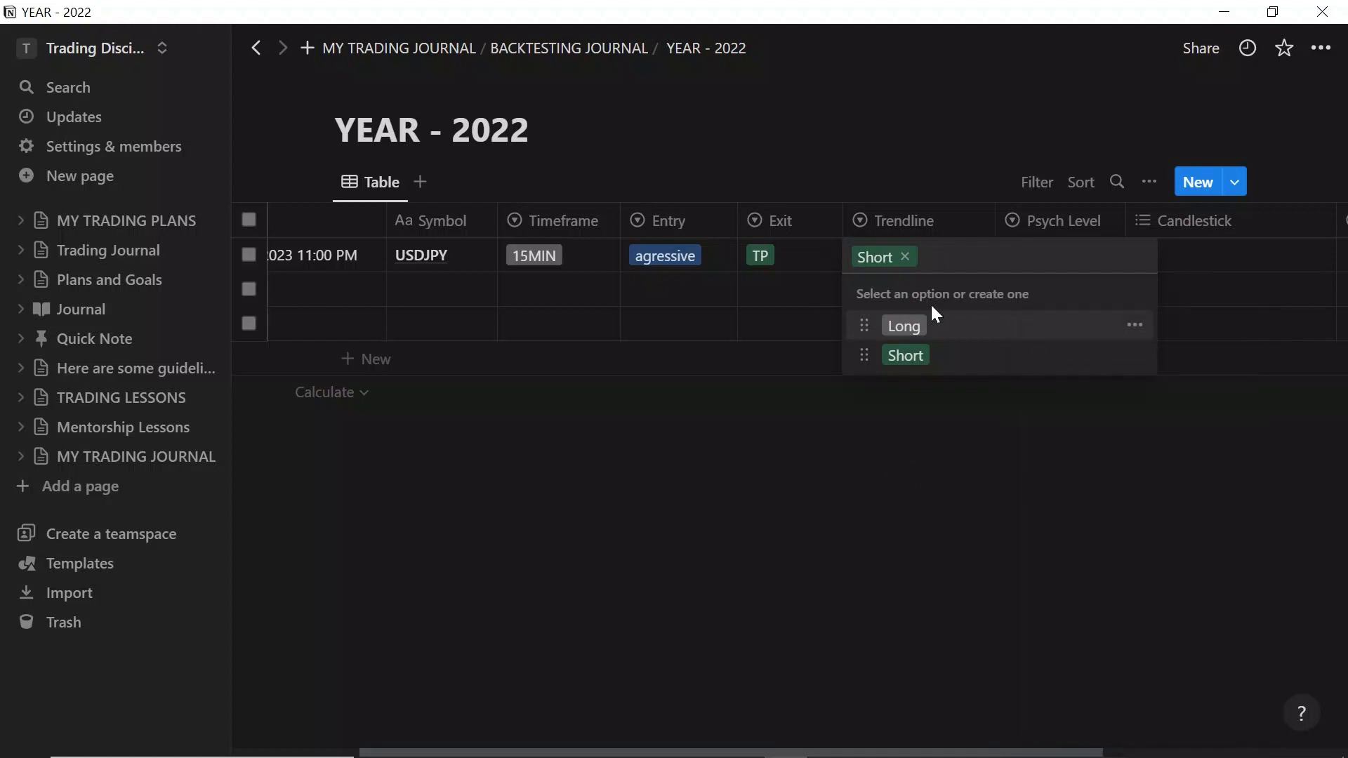
click(993, 335)
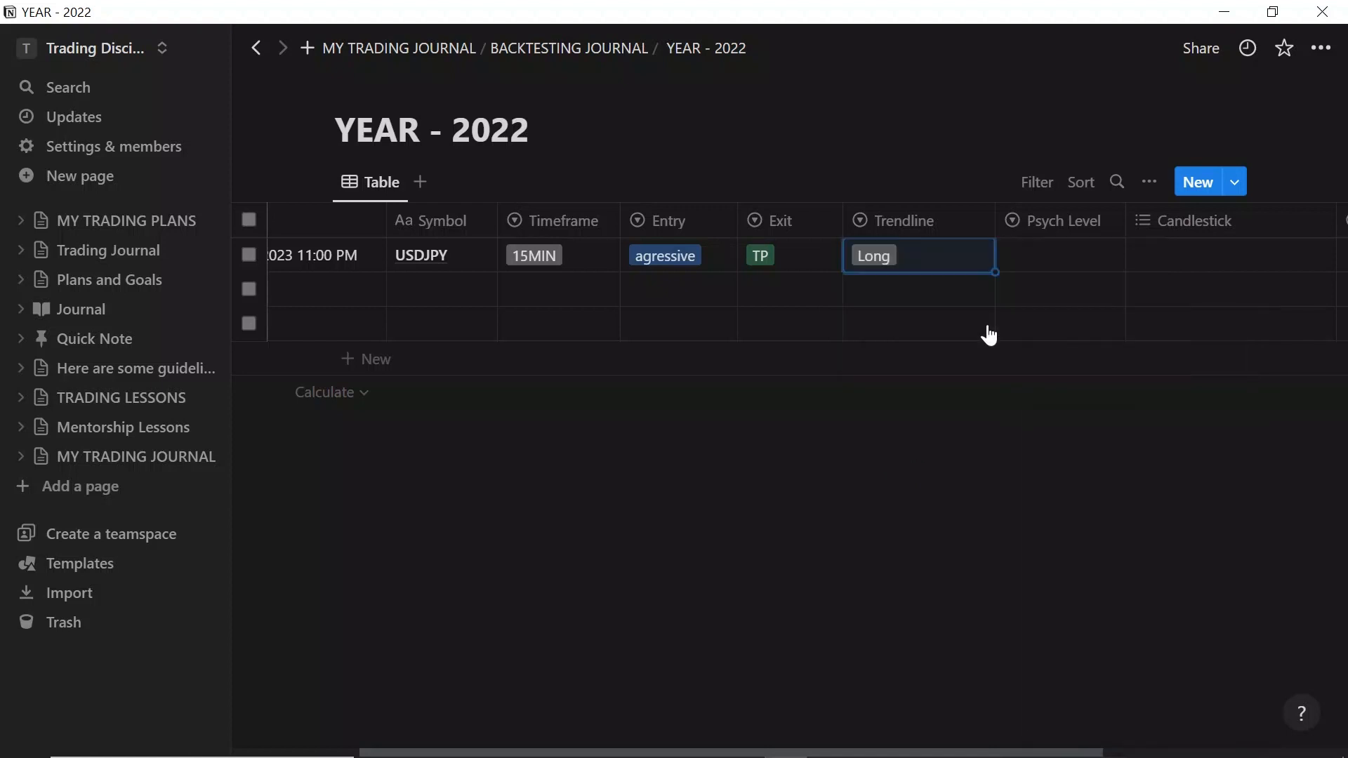
Create Main and Sub options in the first row's Psych Level cell, assigning Sub last
click(1040, 272)
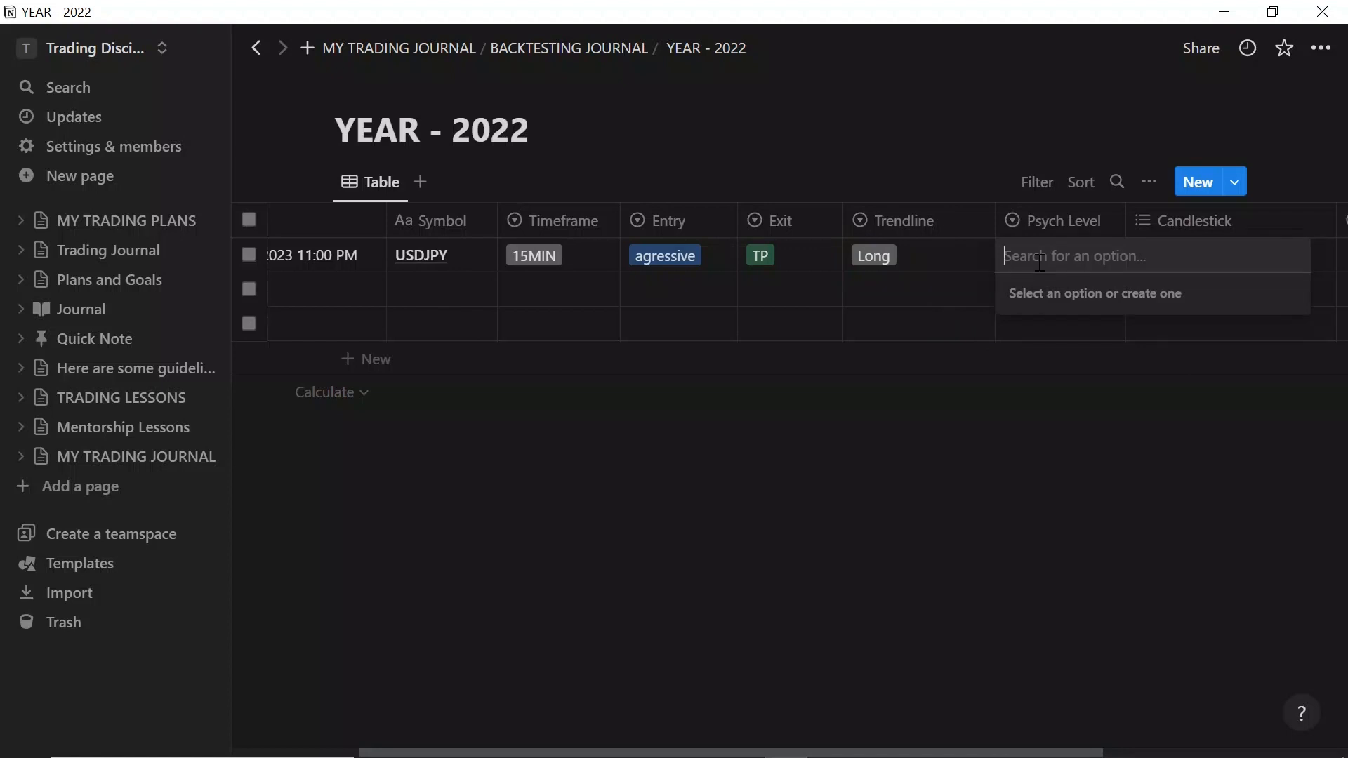
text(Main)
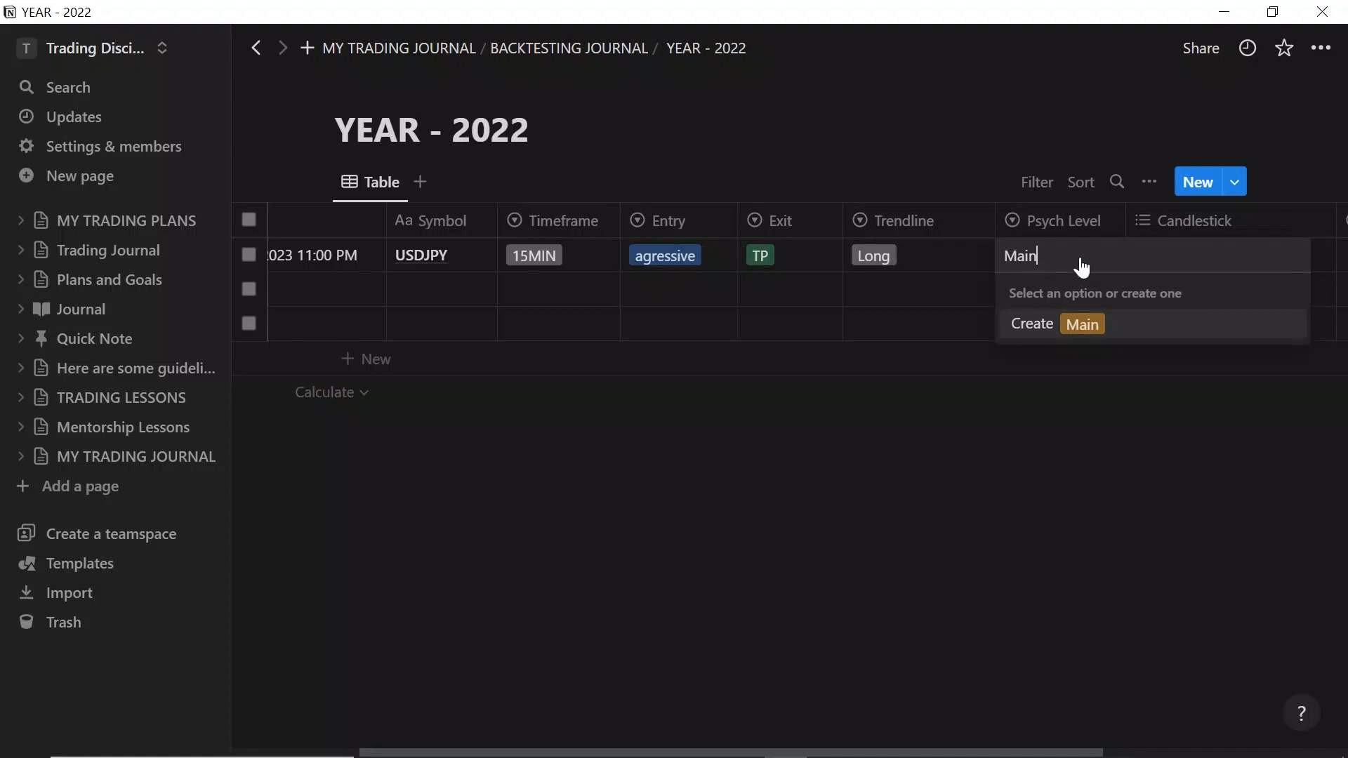
key(Return)
click(1117, 264)
text(Su)
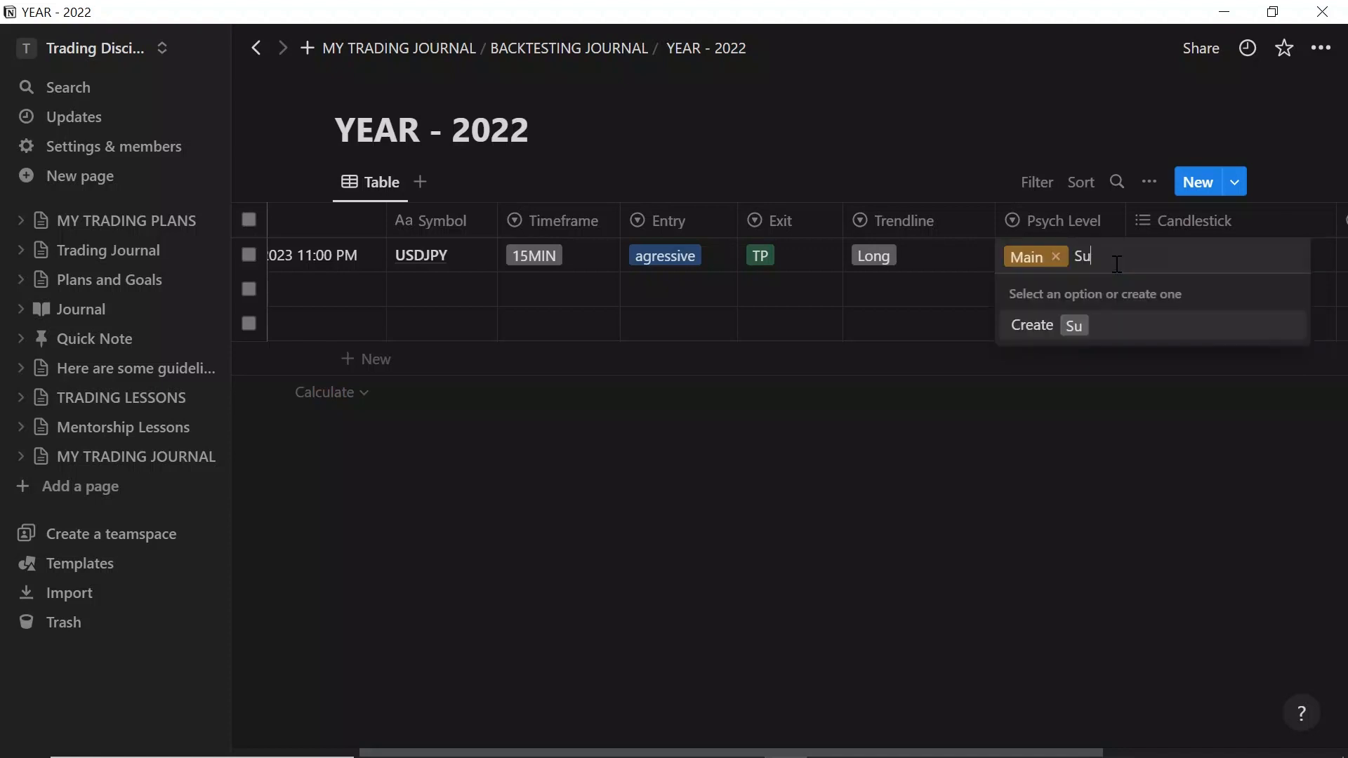
text(b)
key(Return)
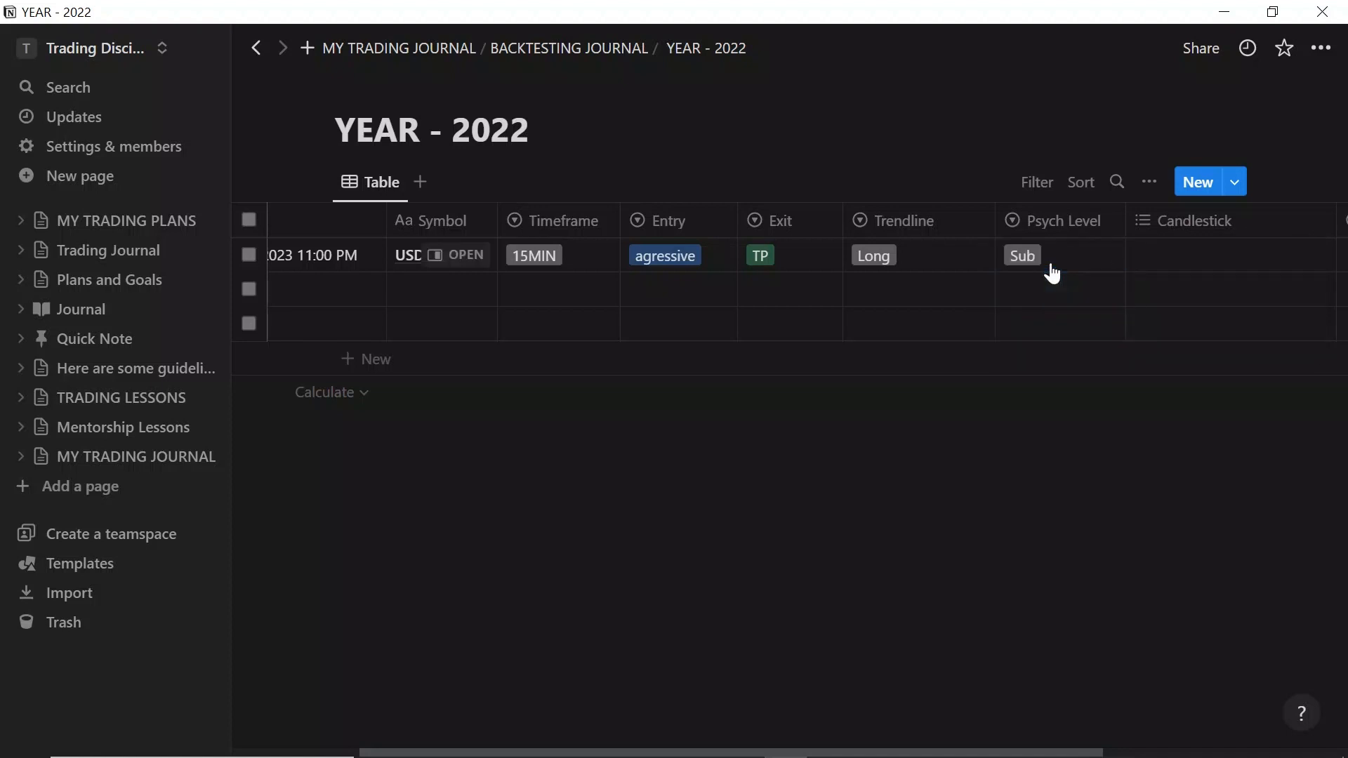
Try the Main option in the first row's Psych Level cell and return the cell to Sub
click(1052, 273)
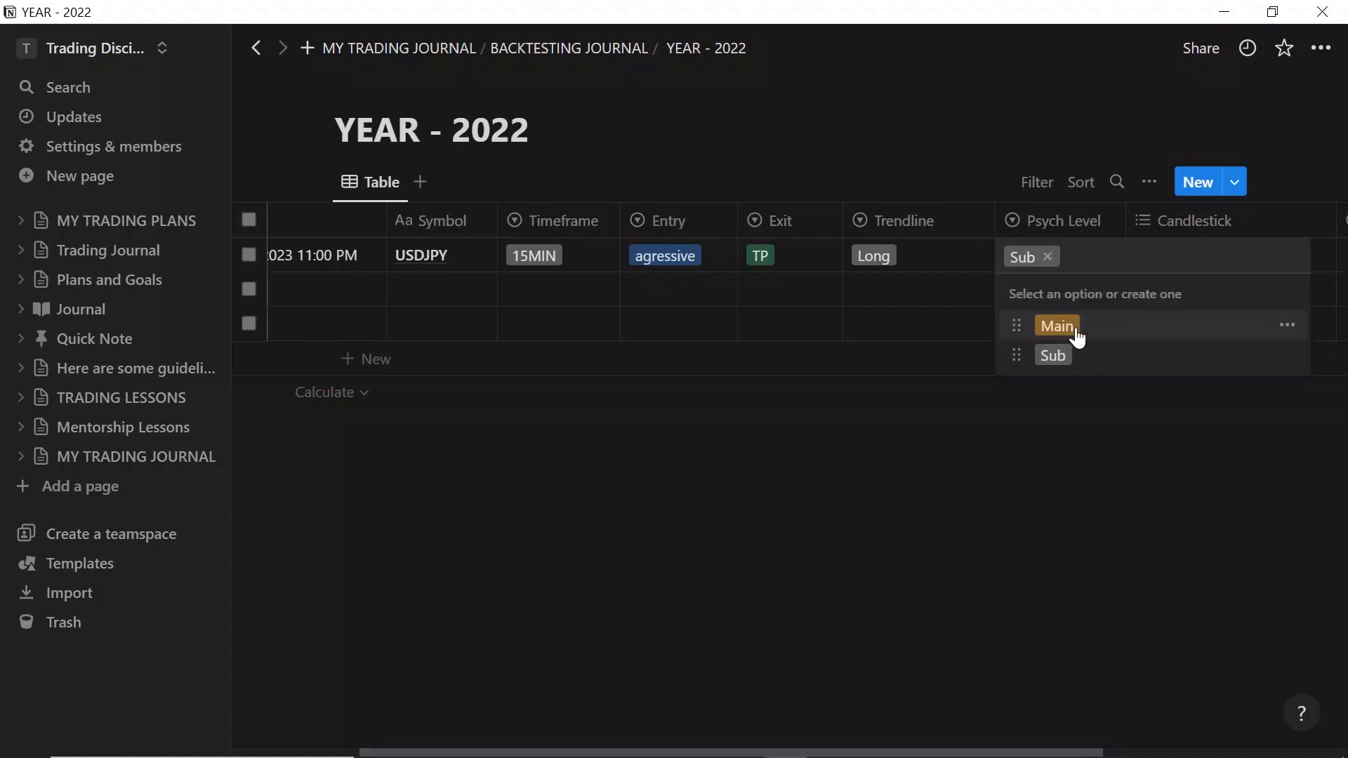
click(1076, 330)
click(1094, 255)
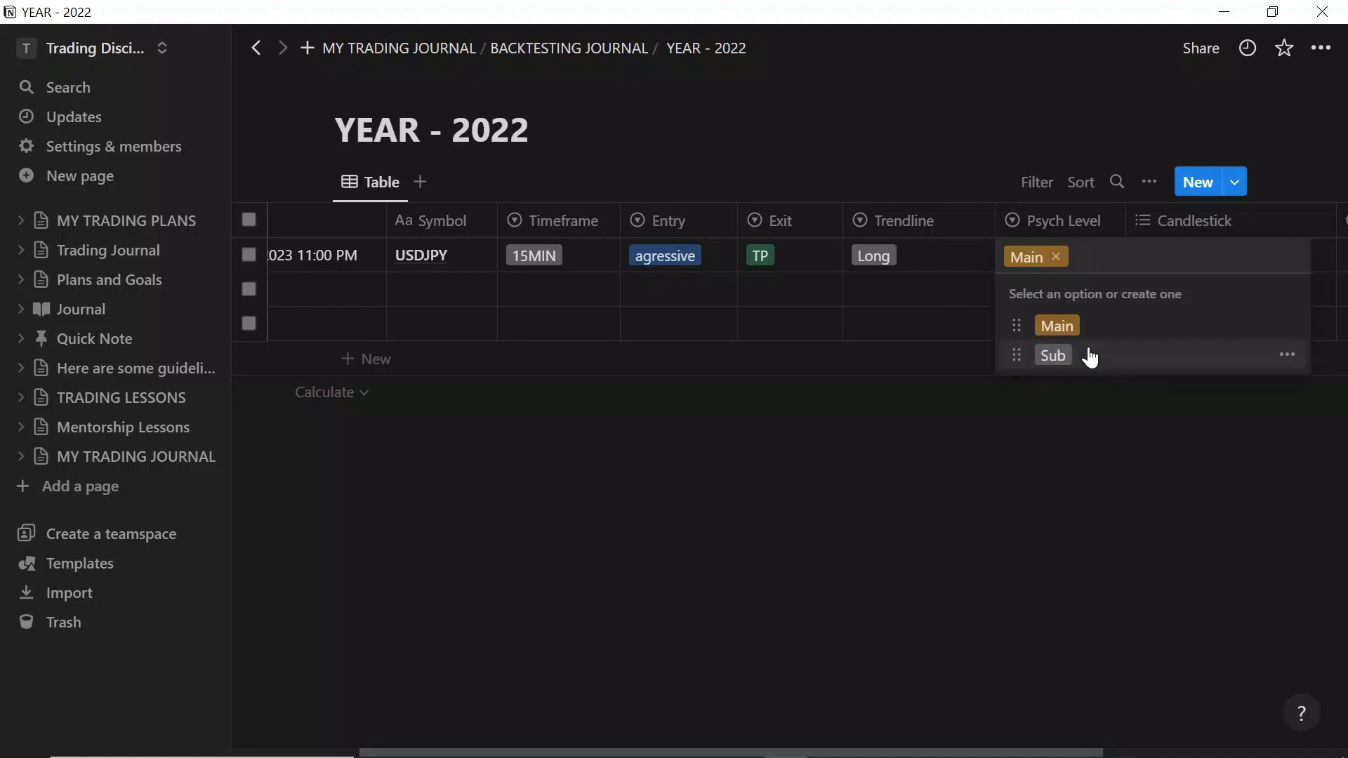
key(Return)
Create a Bullish Engulfing option in the first row's Candlestick cell
scroll(896, 237, right, 5)
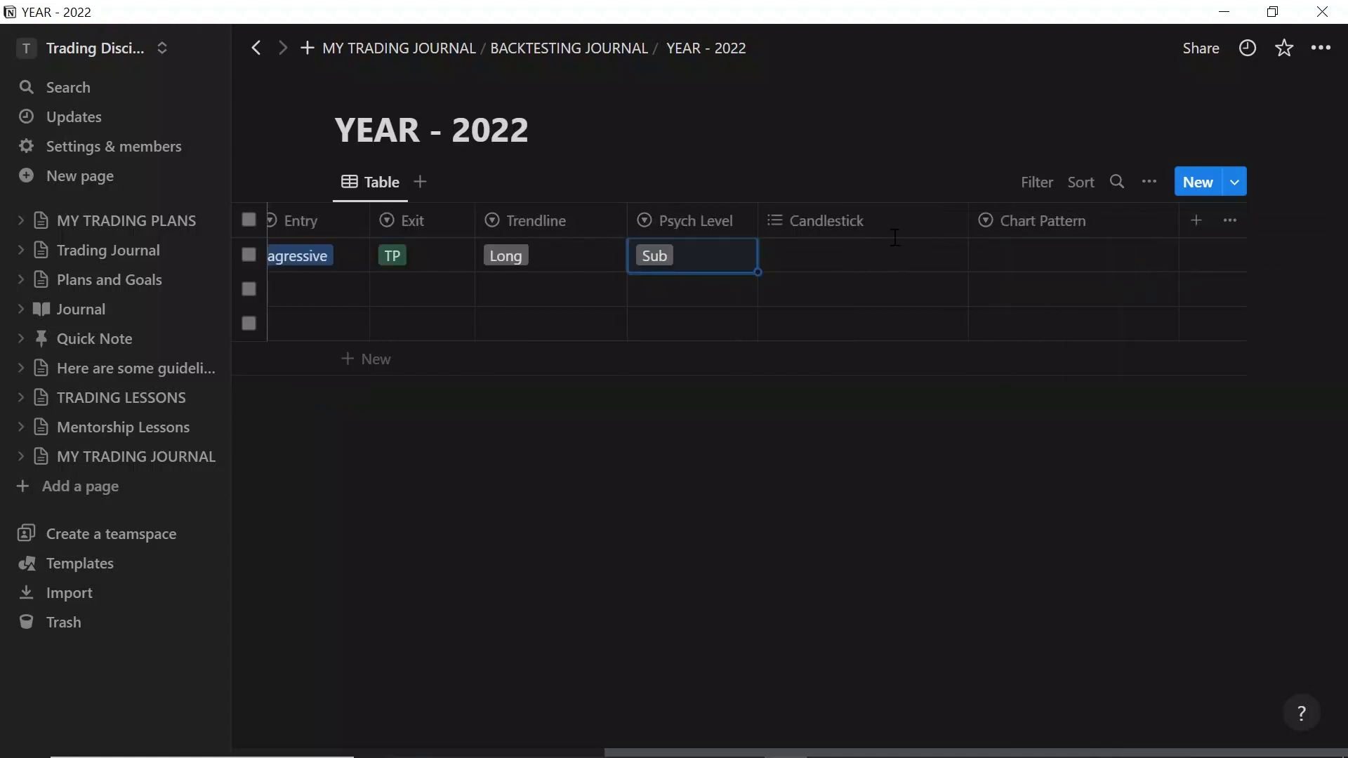
click(889, 257)
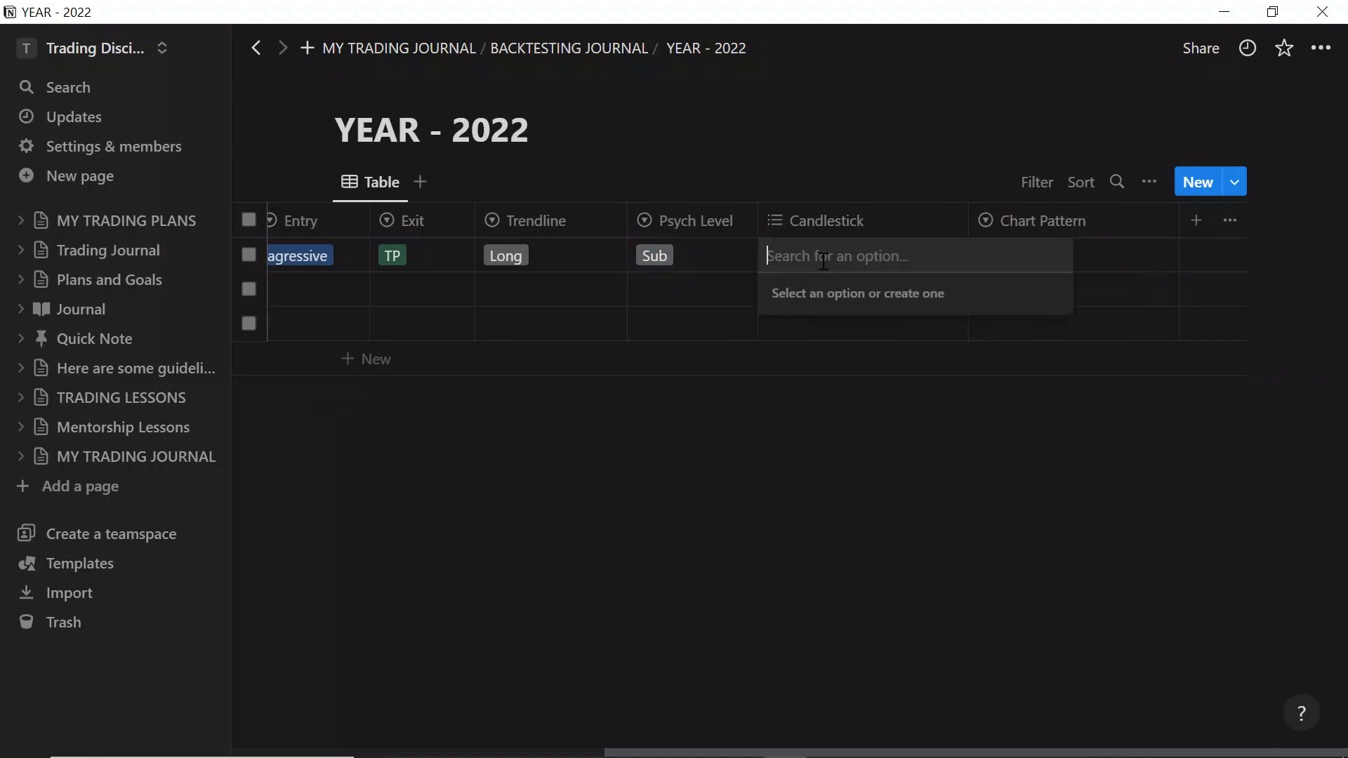
text(Bullis)
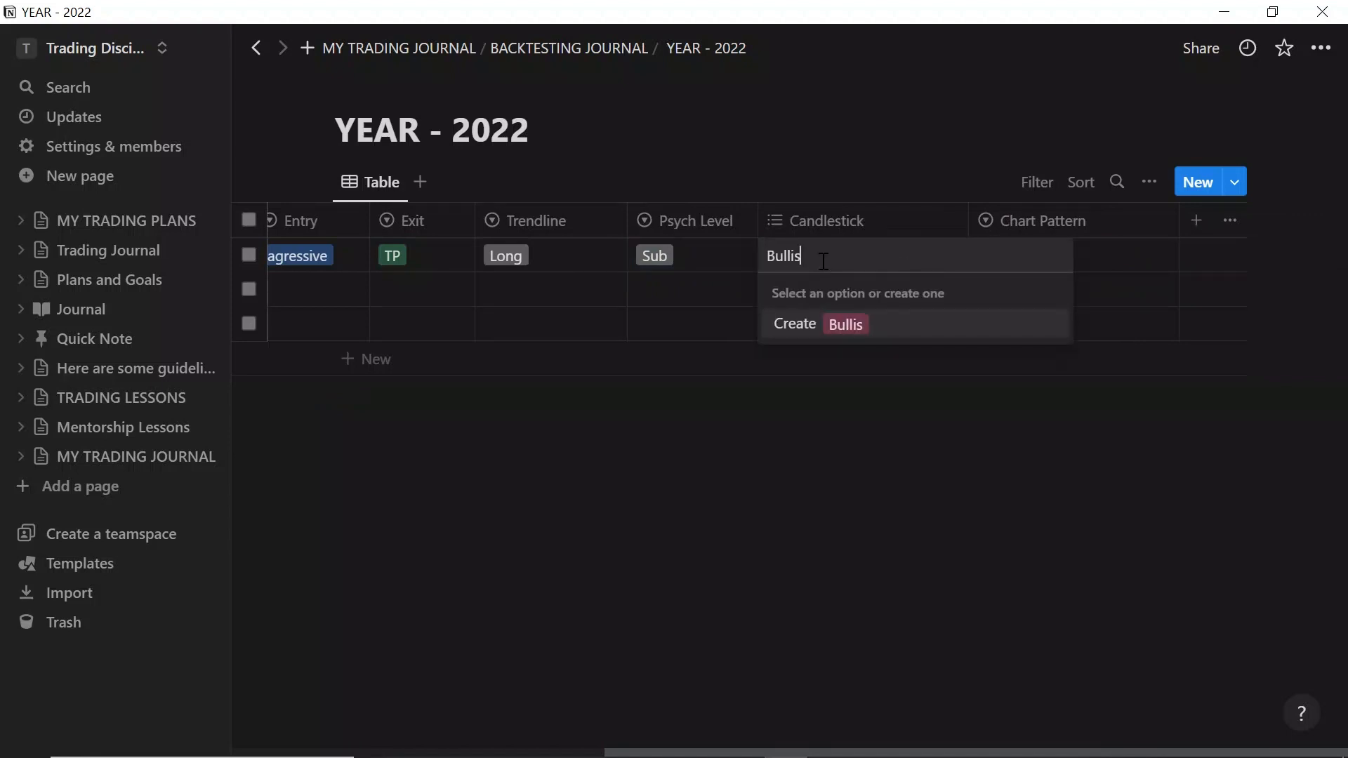
text(h Engulfin)
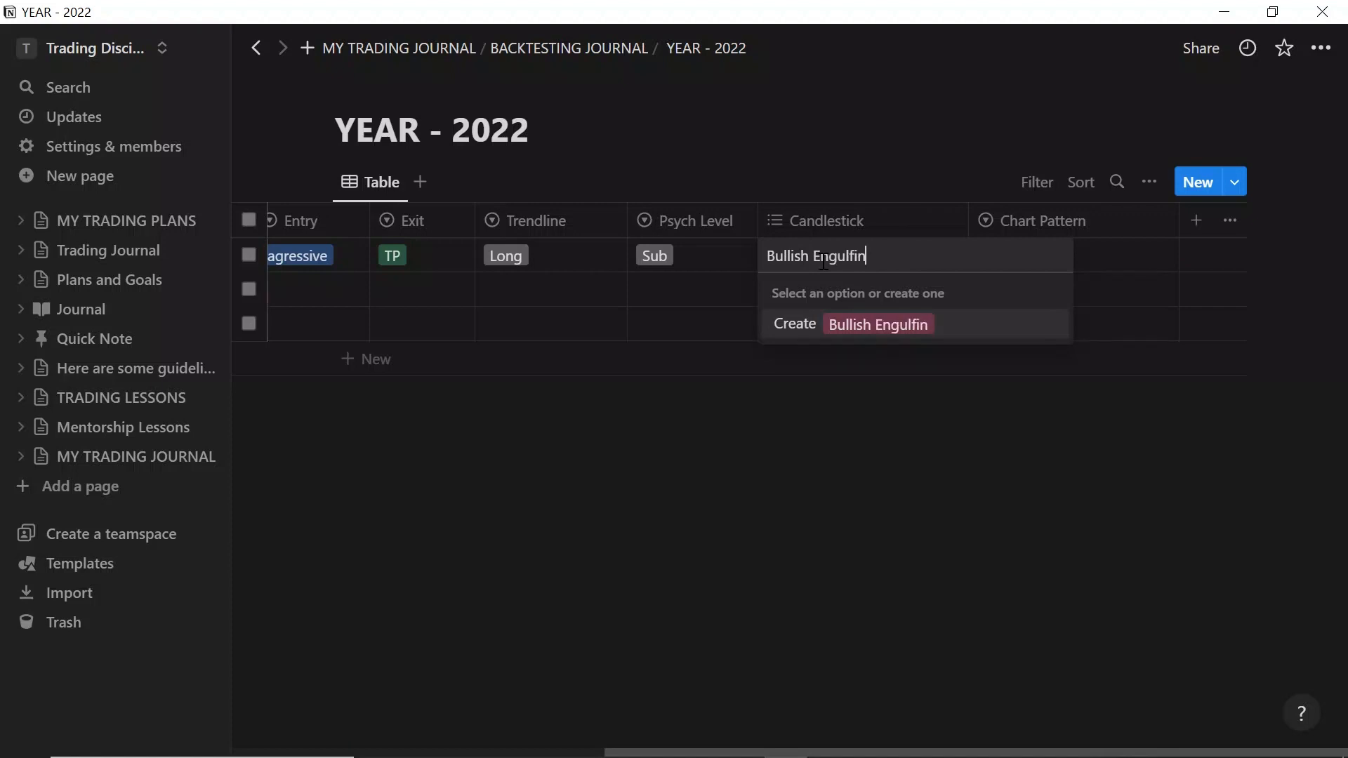
text(g)
key(Return)
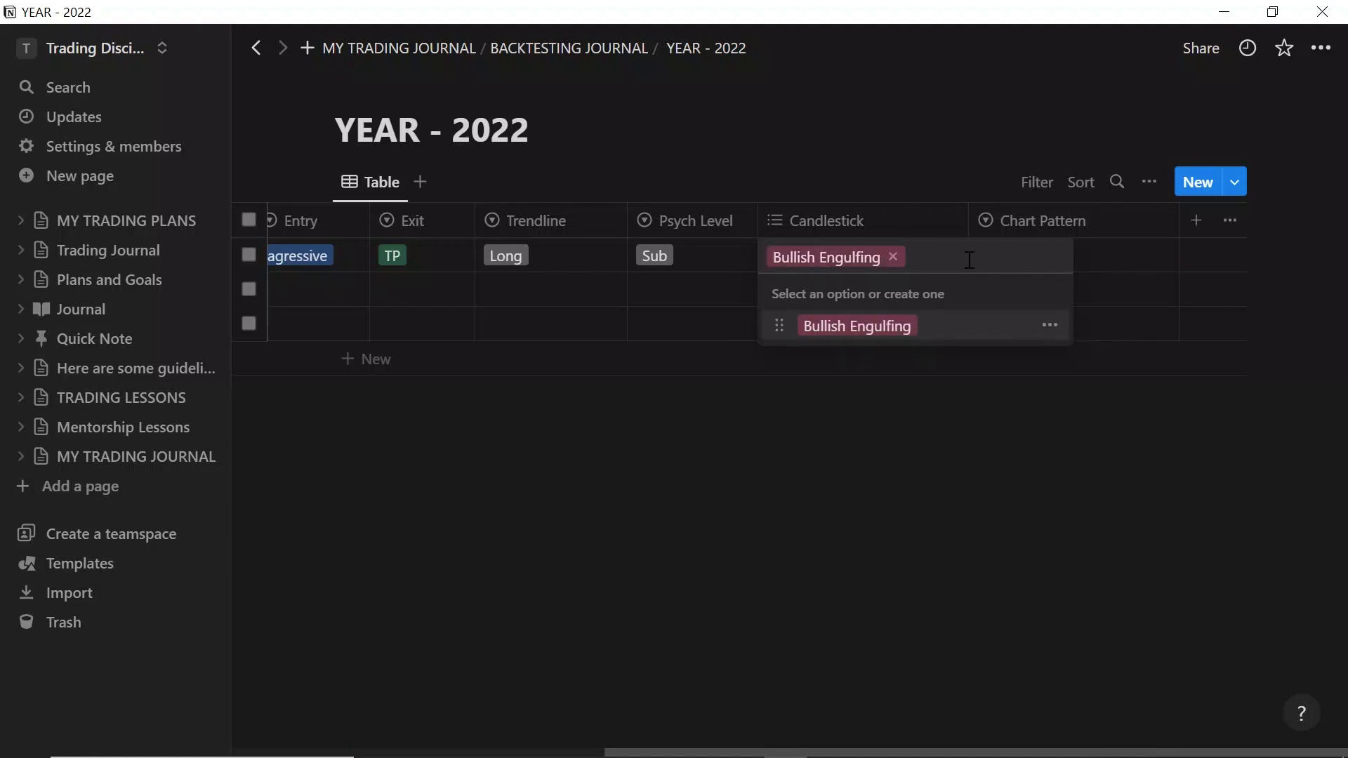
Create a Bearish Engulfing option for Candlestick and clear both engulfing tags from the first row's cell
text(Beari)
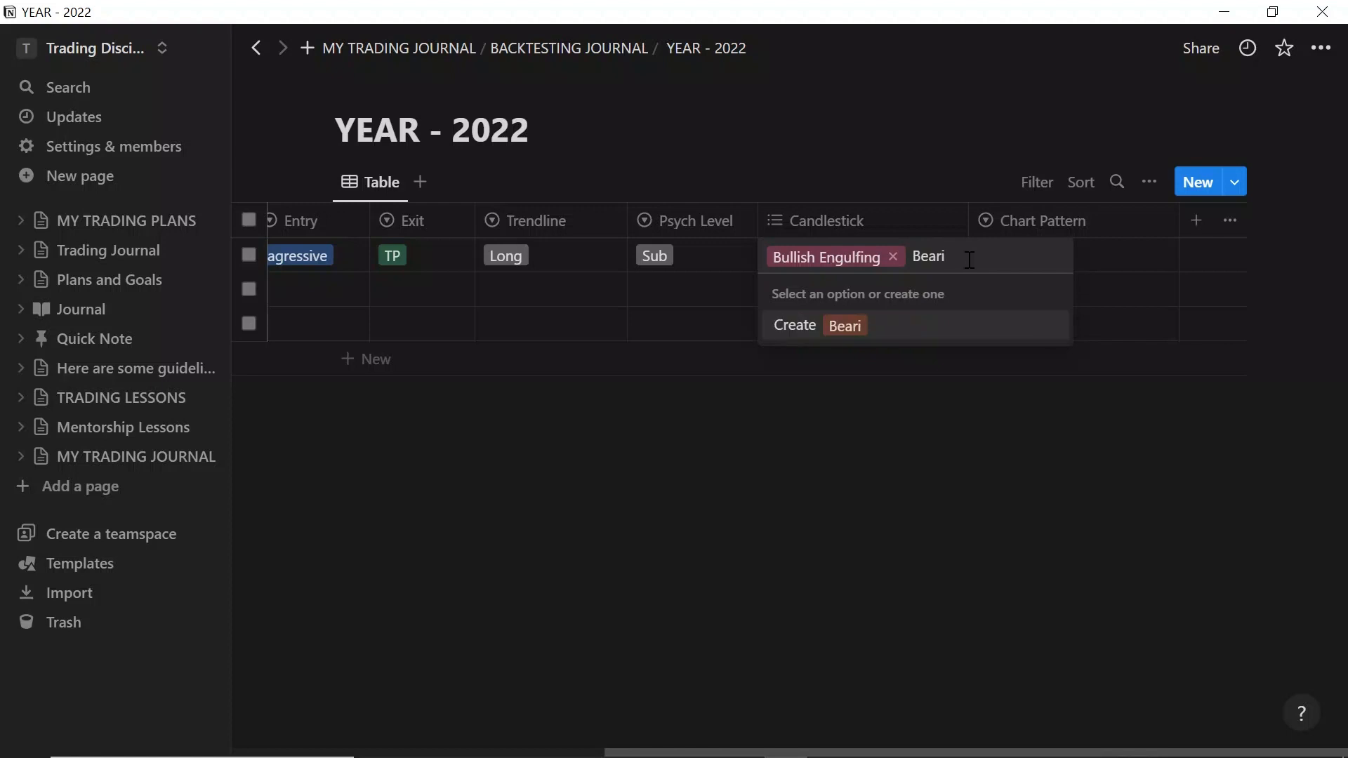
text(sh Engulfing)
key(Return)
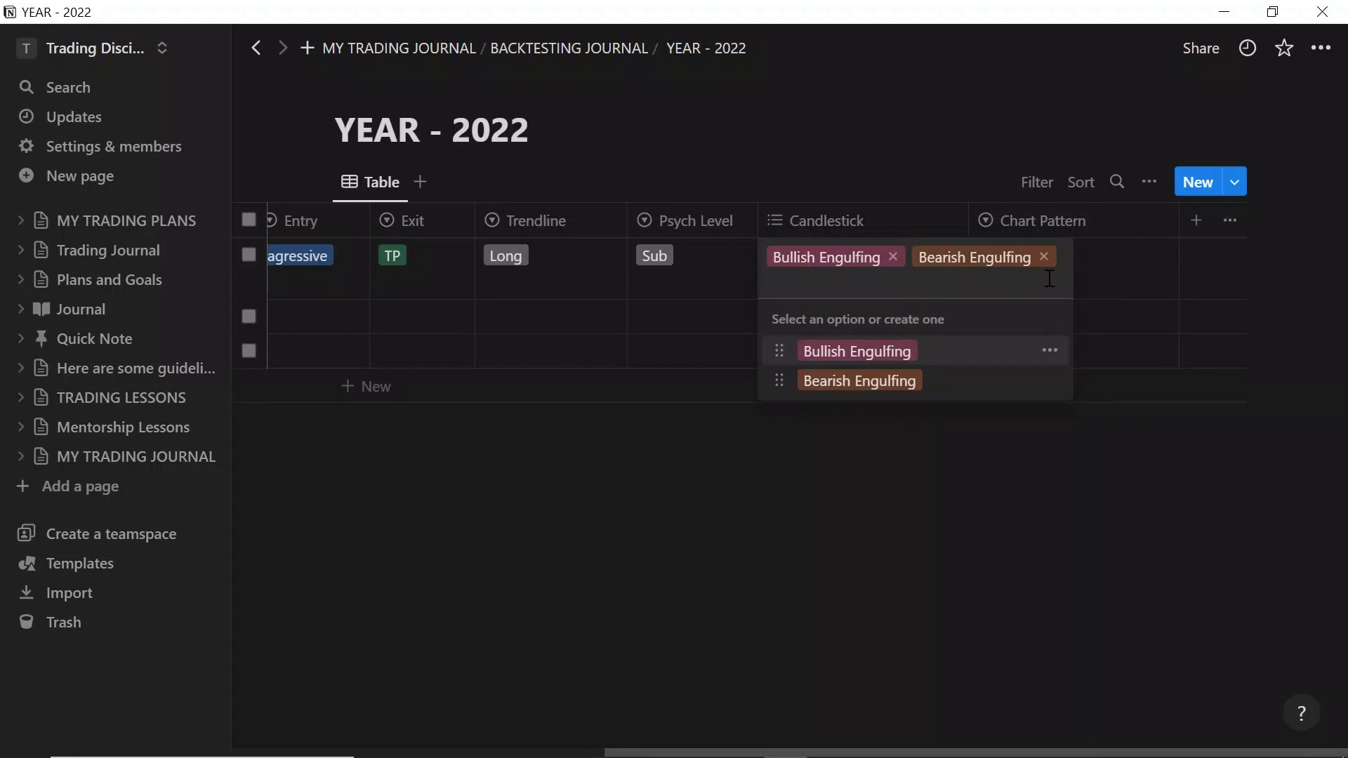
key(BackSpace)
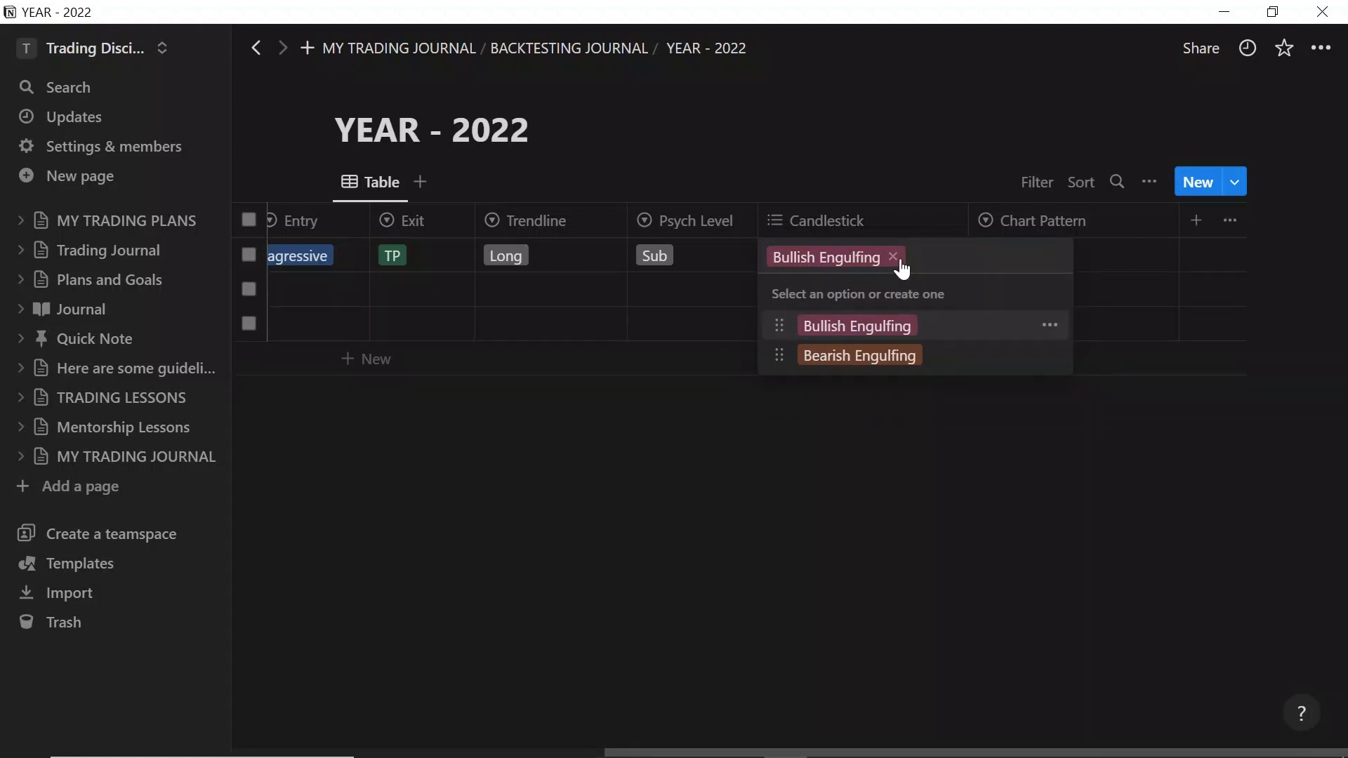
key(BackSpace)
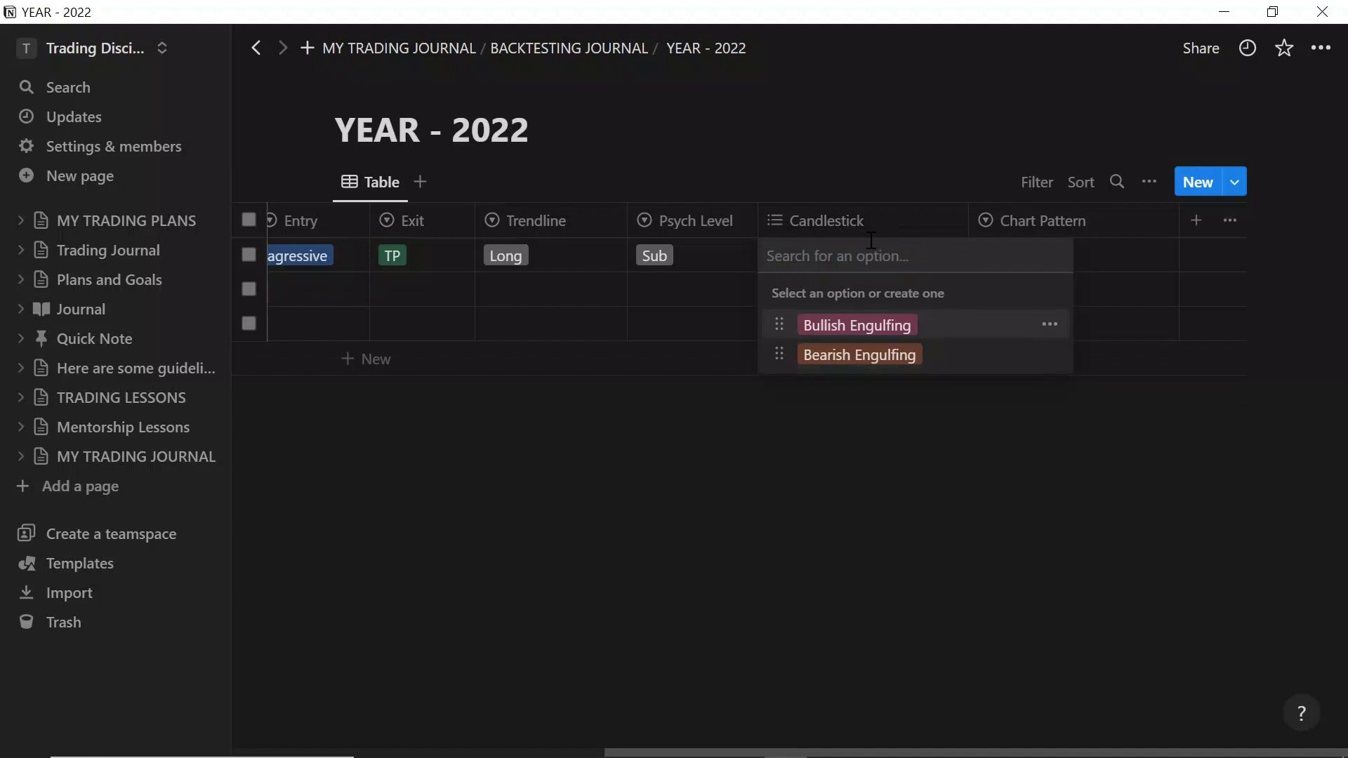
Create Wick Rejection and Doji options for the Candlestick property, leaving the first row's cell empty
text(Wick )
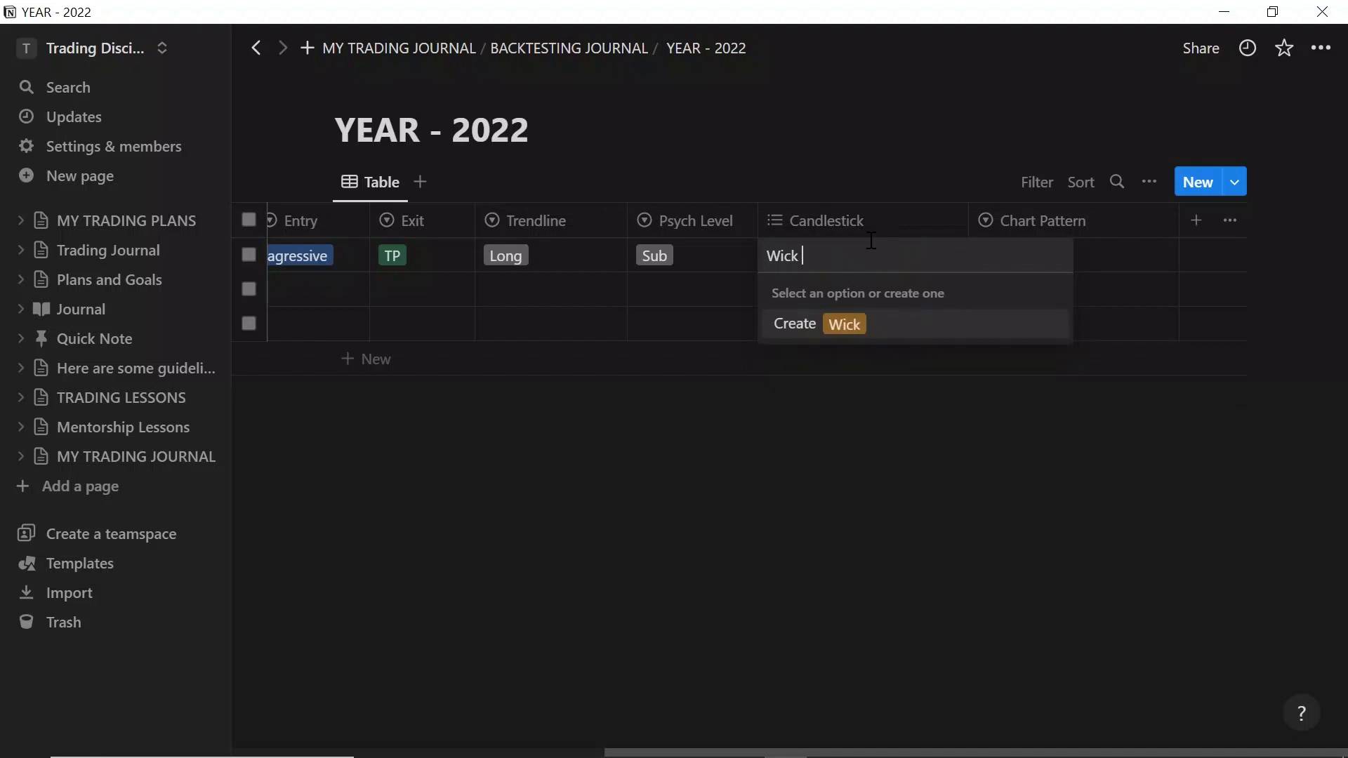
text(Rejecti)
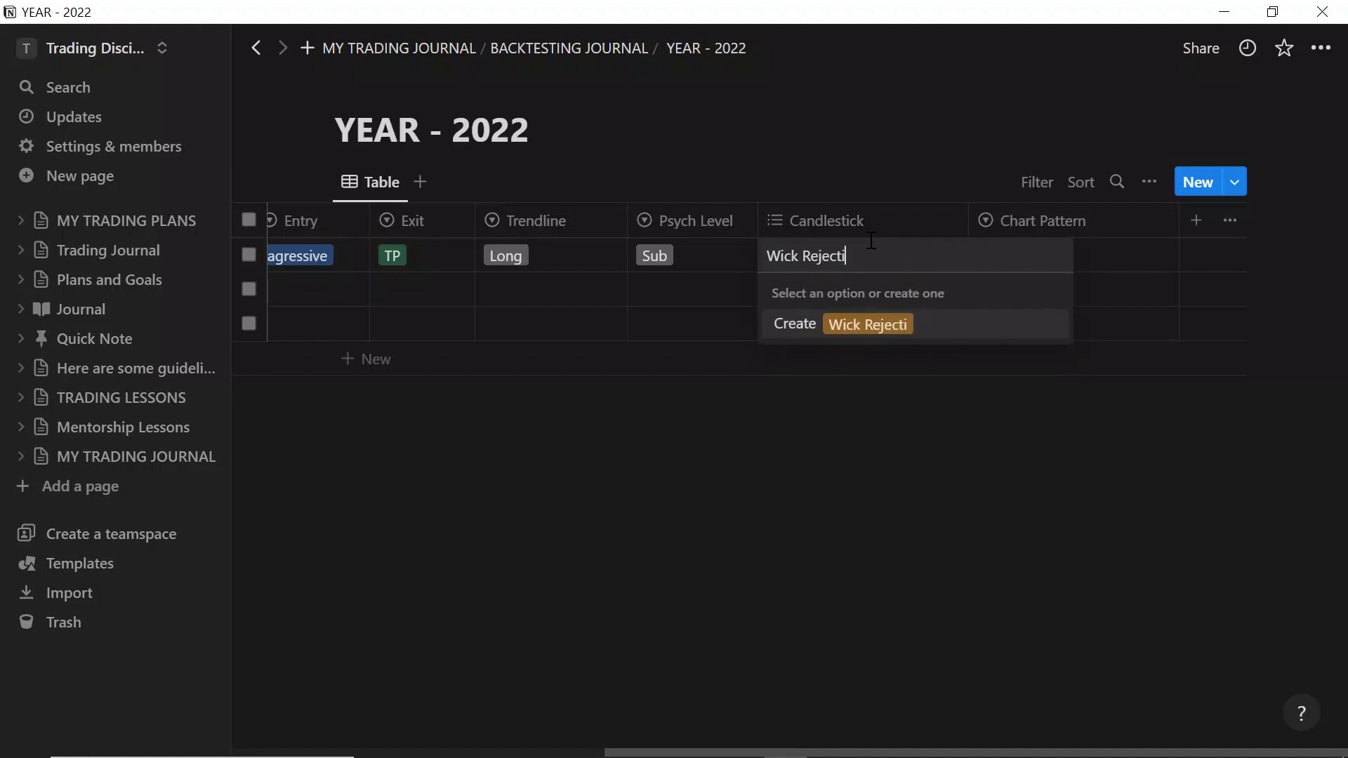
text(on)
click(888, 330)
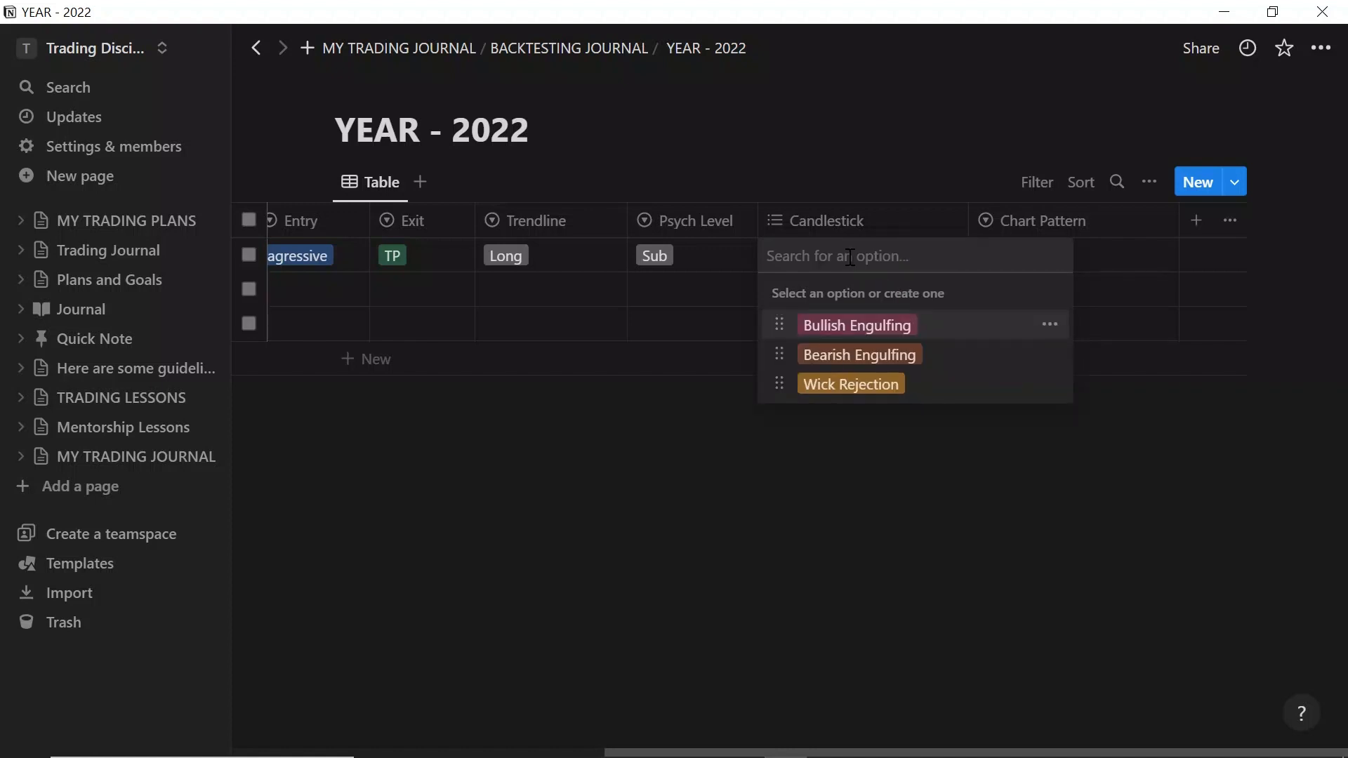
text(Doji)
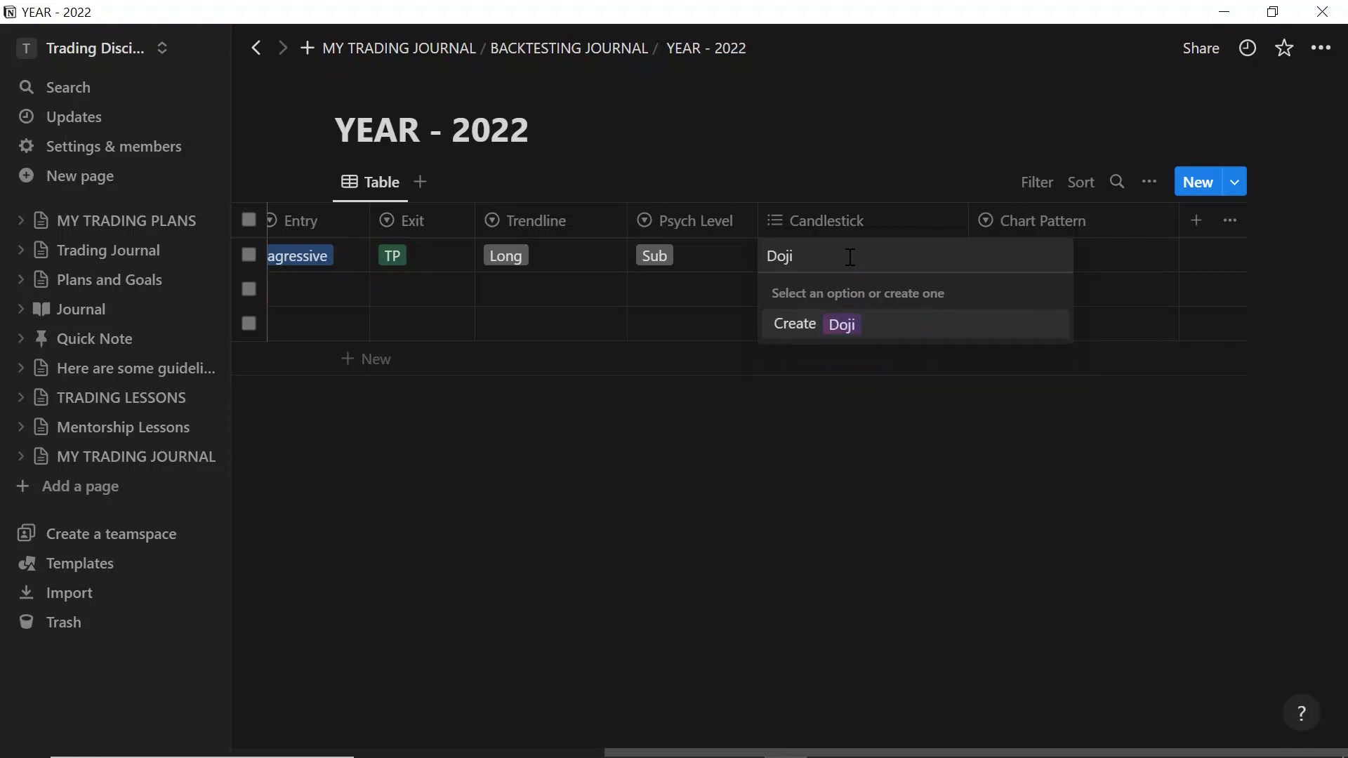
key(Return)
click(811, 257)
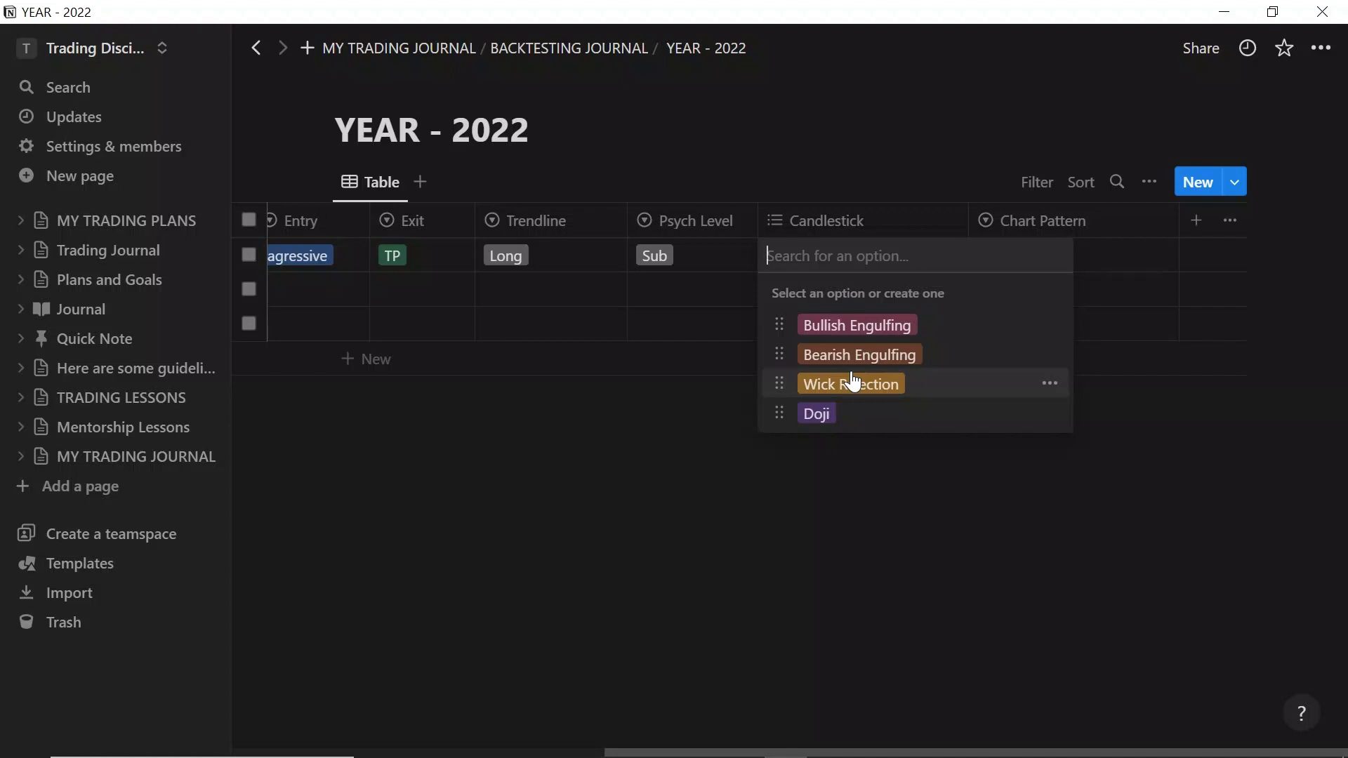
click(887, 505)
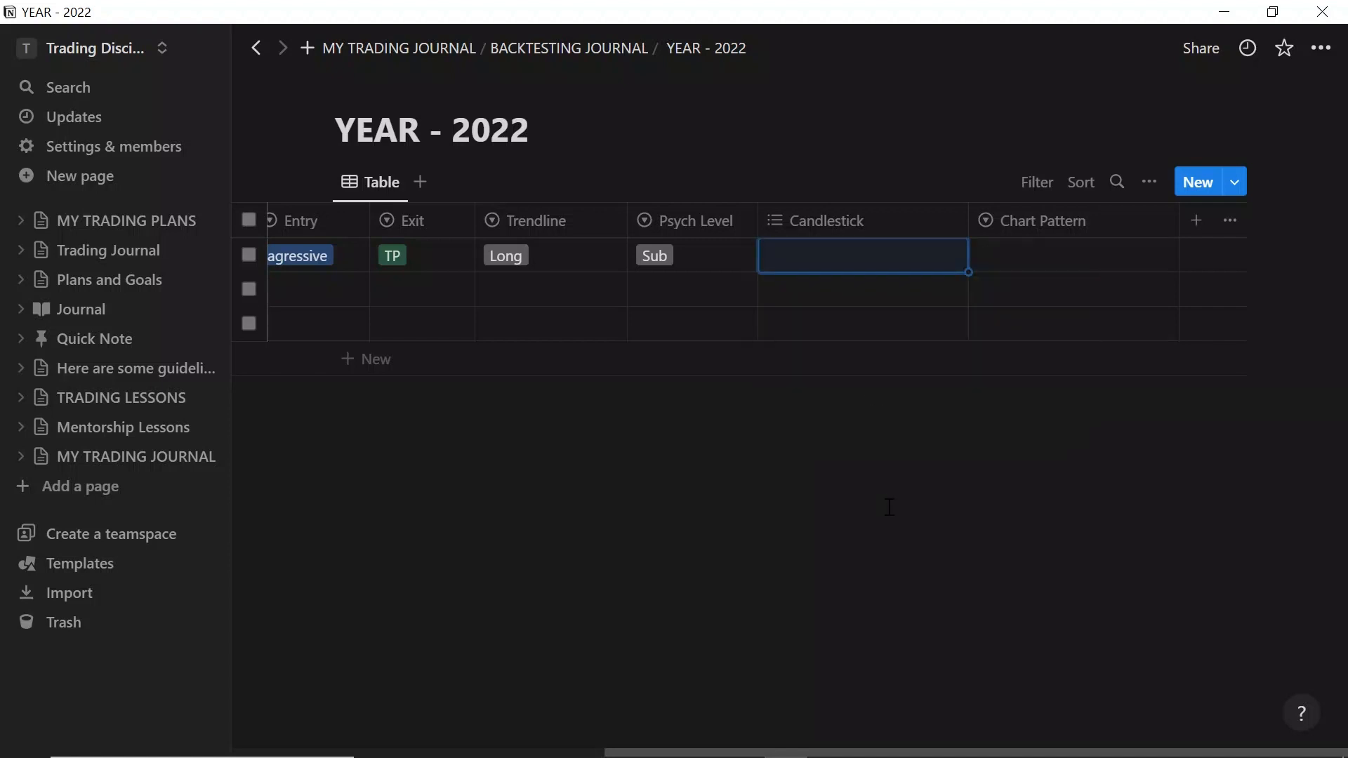
Create a W option in the first row's Chart Pattern cell and assign it
click(1036, 252)
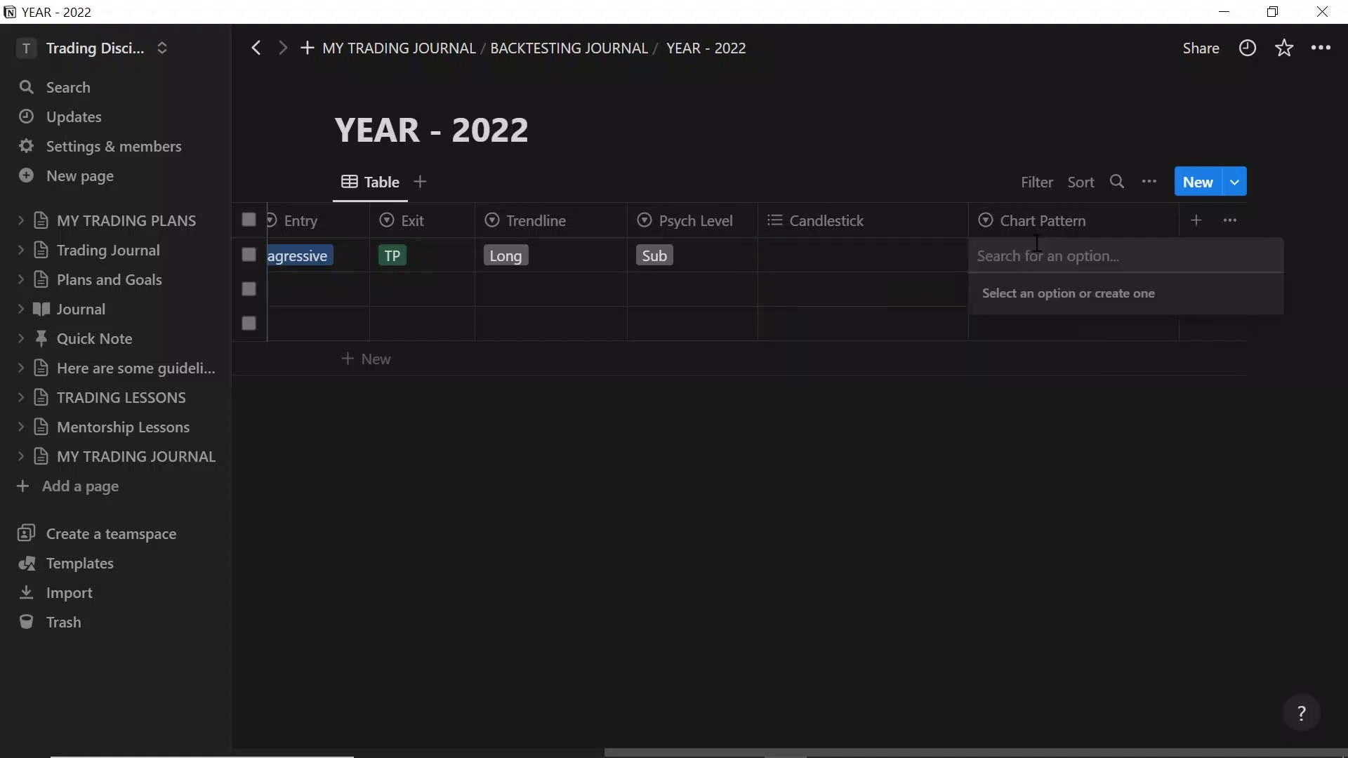
text(W)
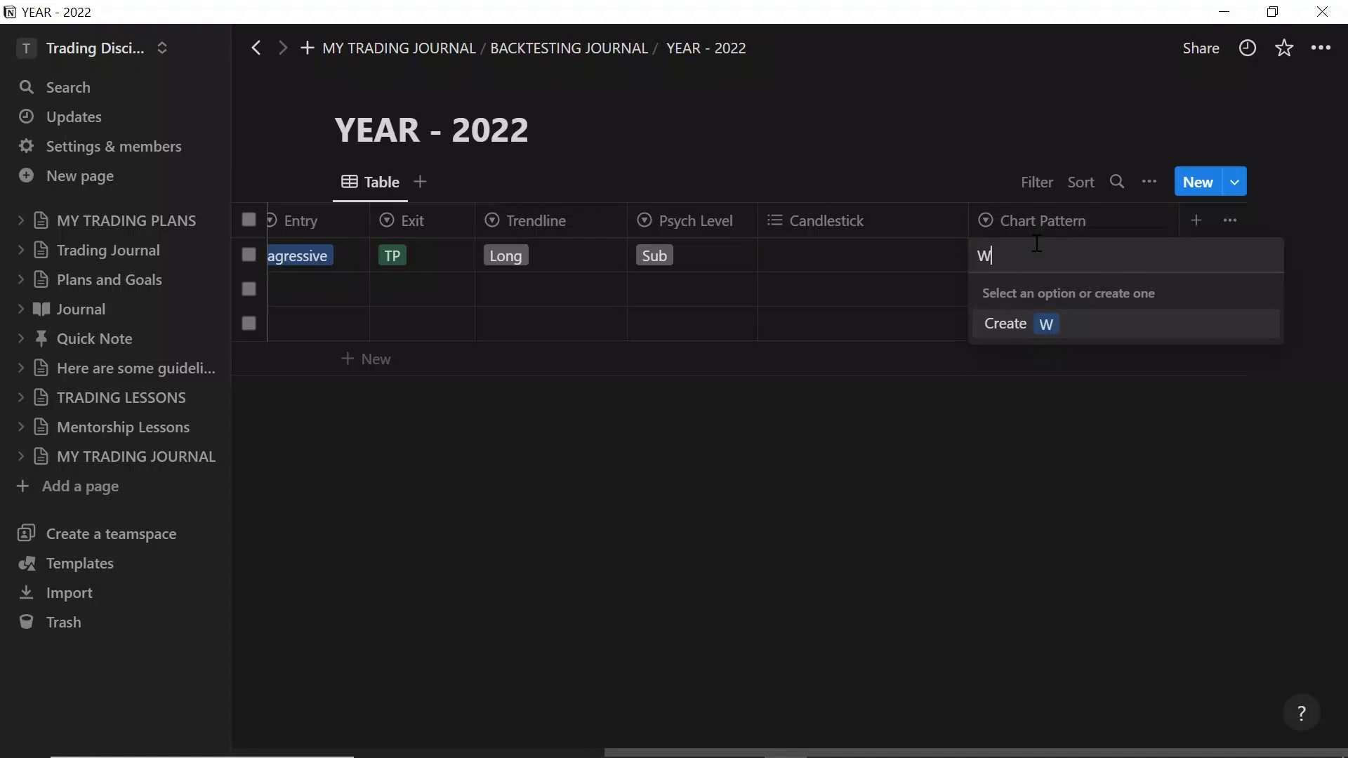
key(Return)
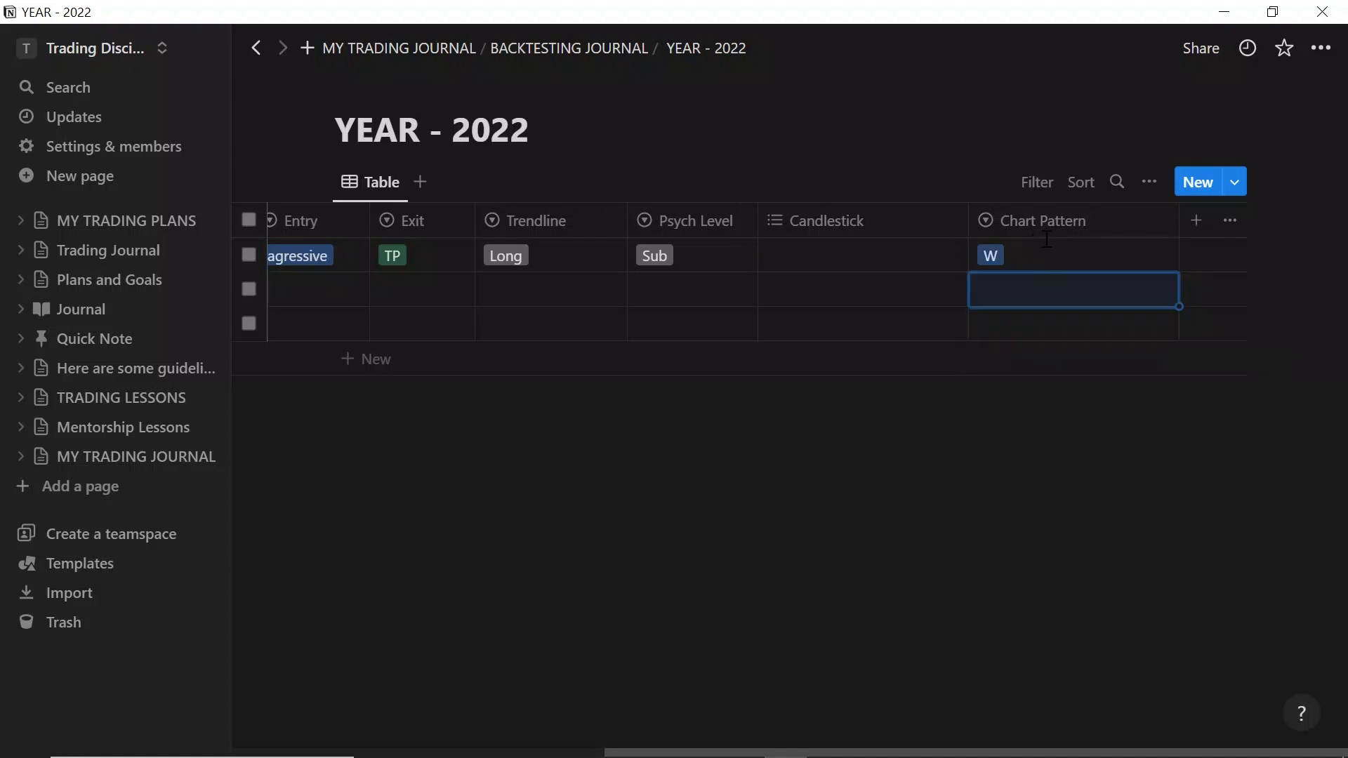
Create M and Wedge options for the Chart Pattern property in the first row, leaving Wedge assigned to the cell
click(1038, 256)
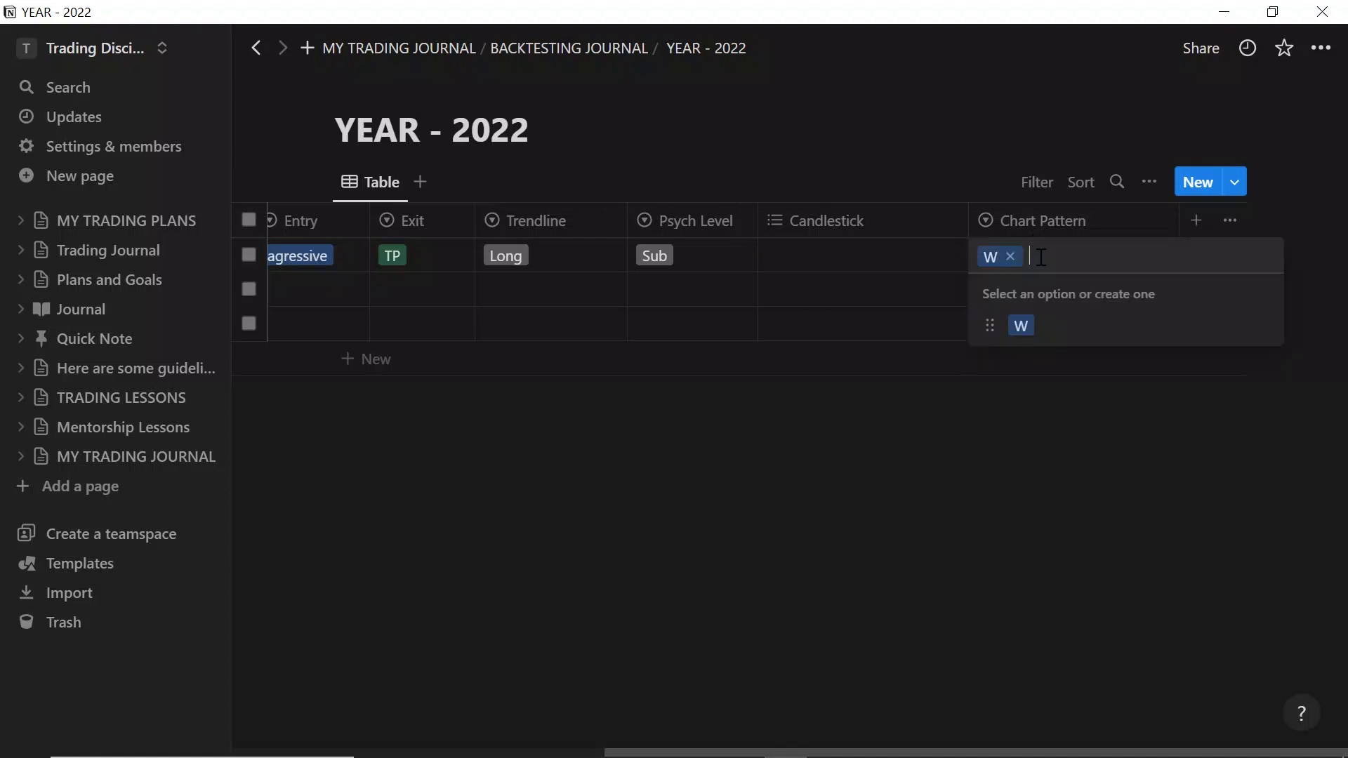
text(M)
key(Return)
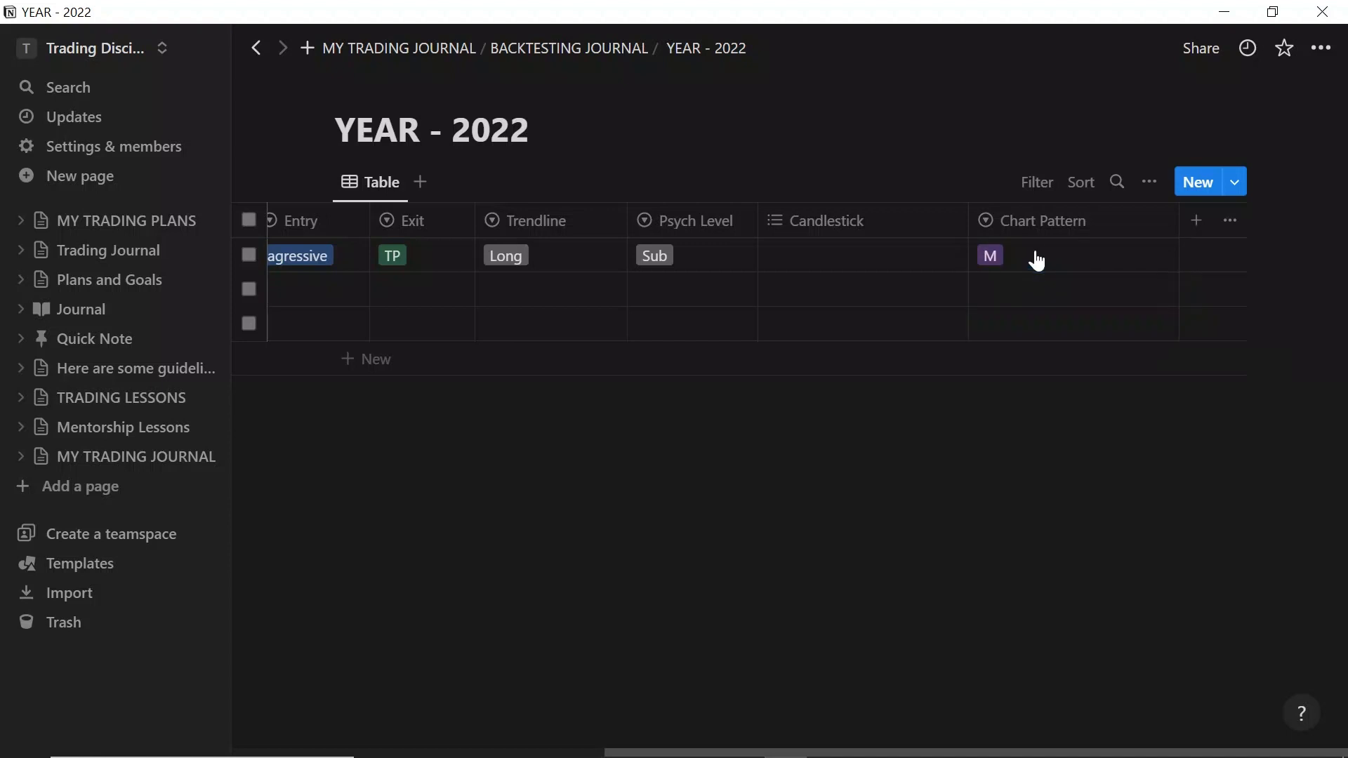
click(1036, 260)
text(Wedge)
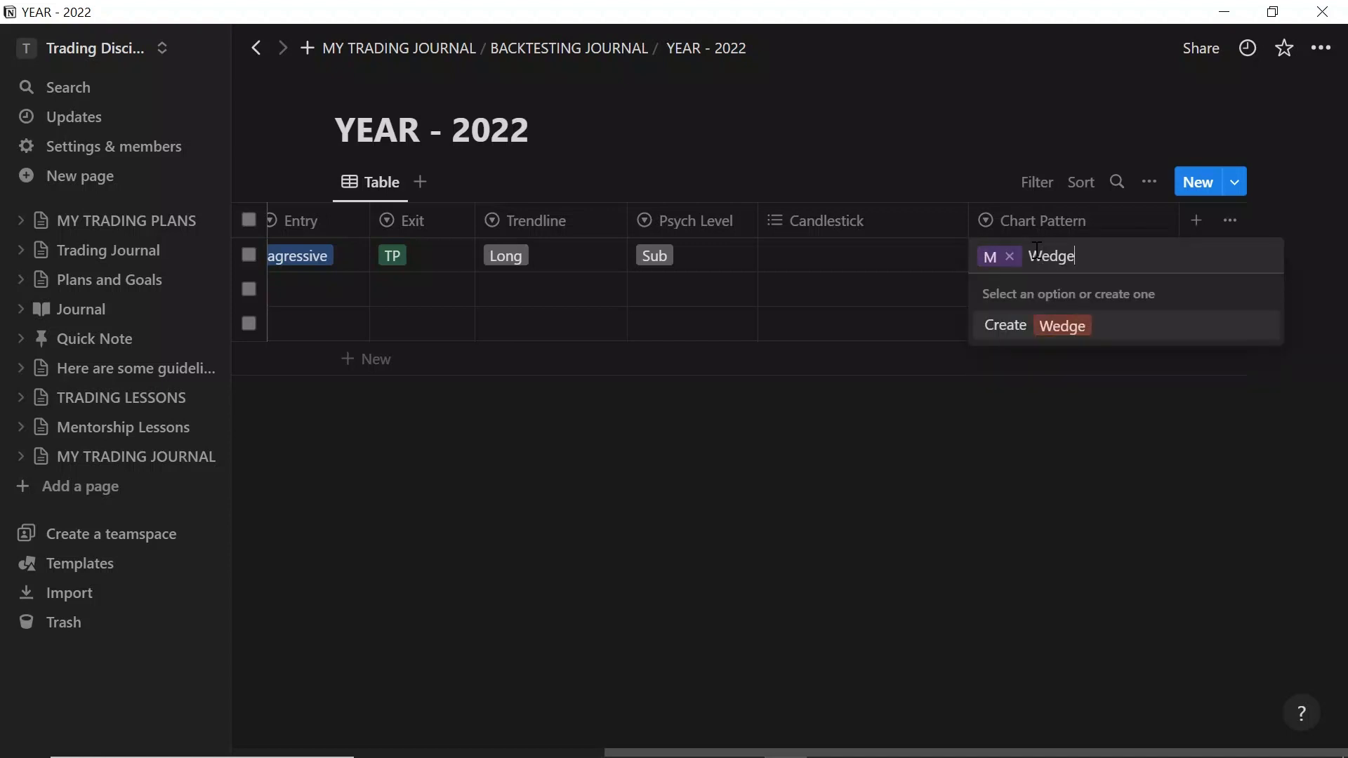
key(Return)
click(1038, 257)
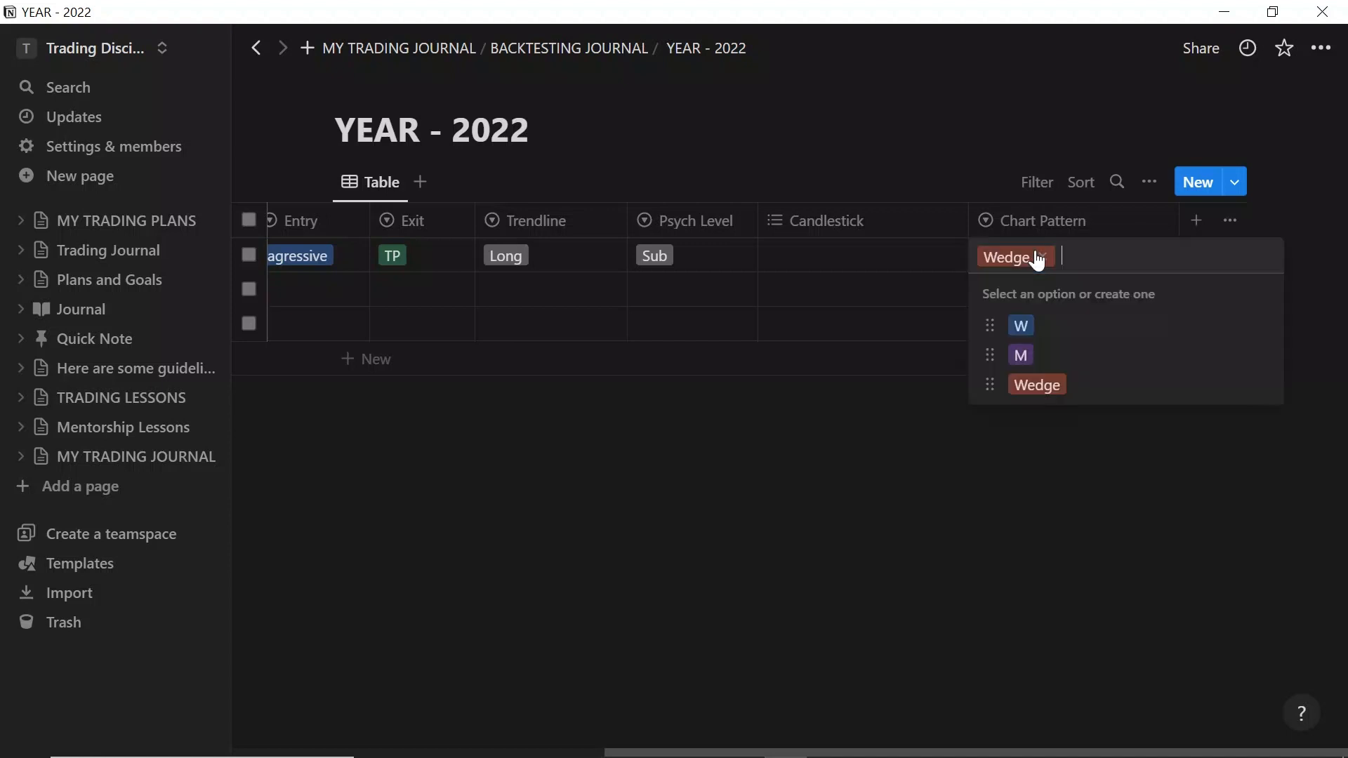
click(577, 421)
Open the USDJPY entry's page and write "Before:" as the first line of its body
scroll(577, 422, left, 8)
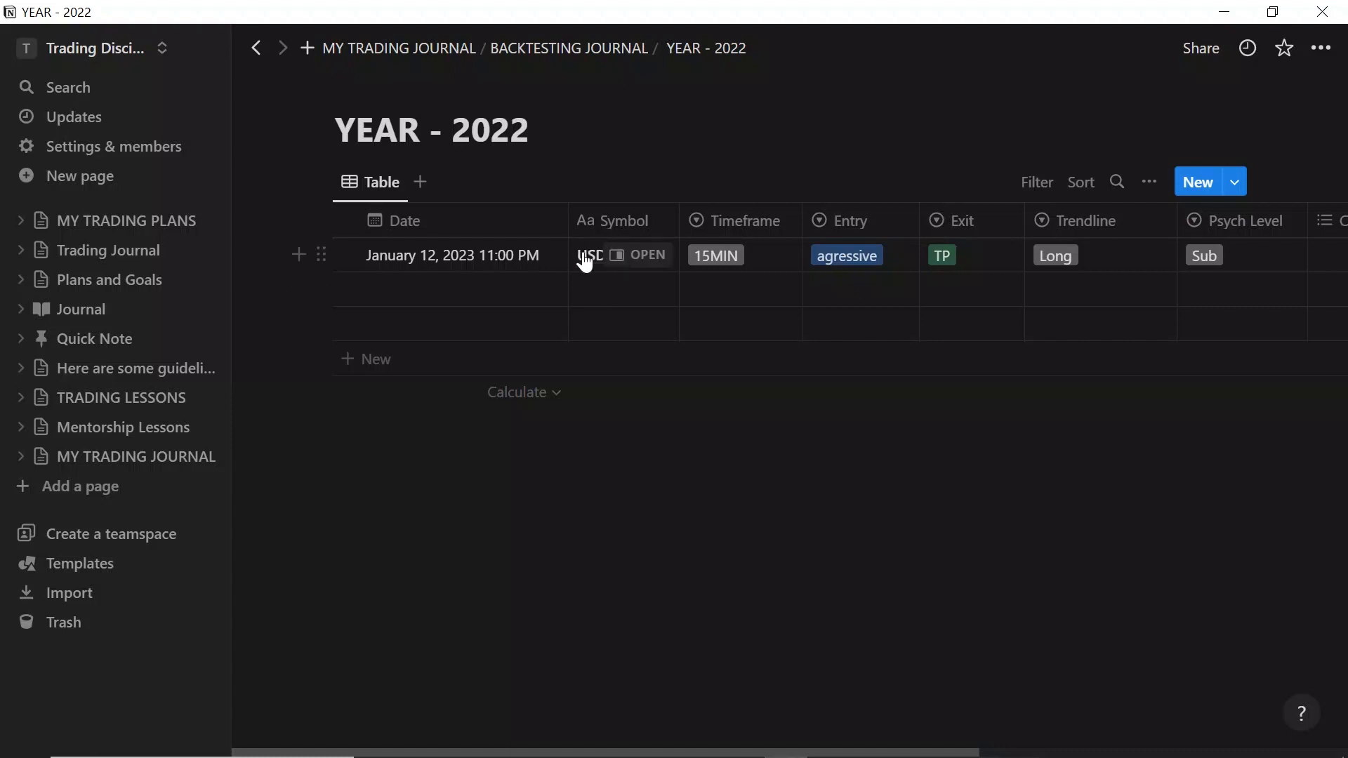
click(639, 257)
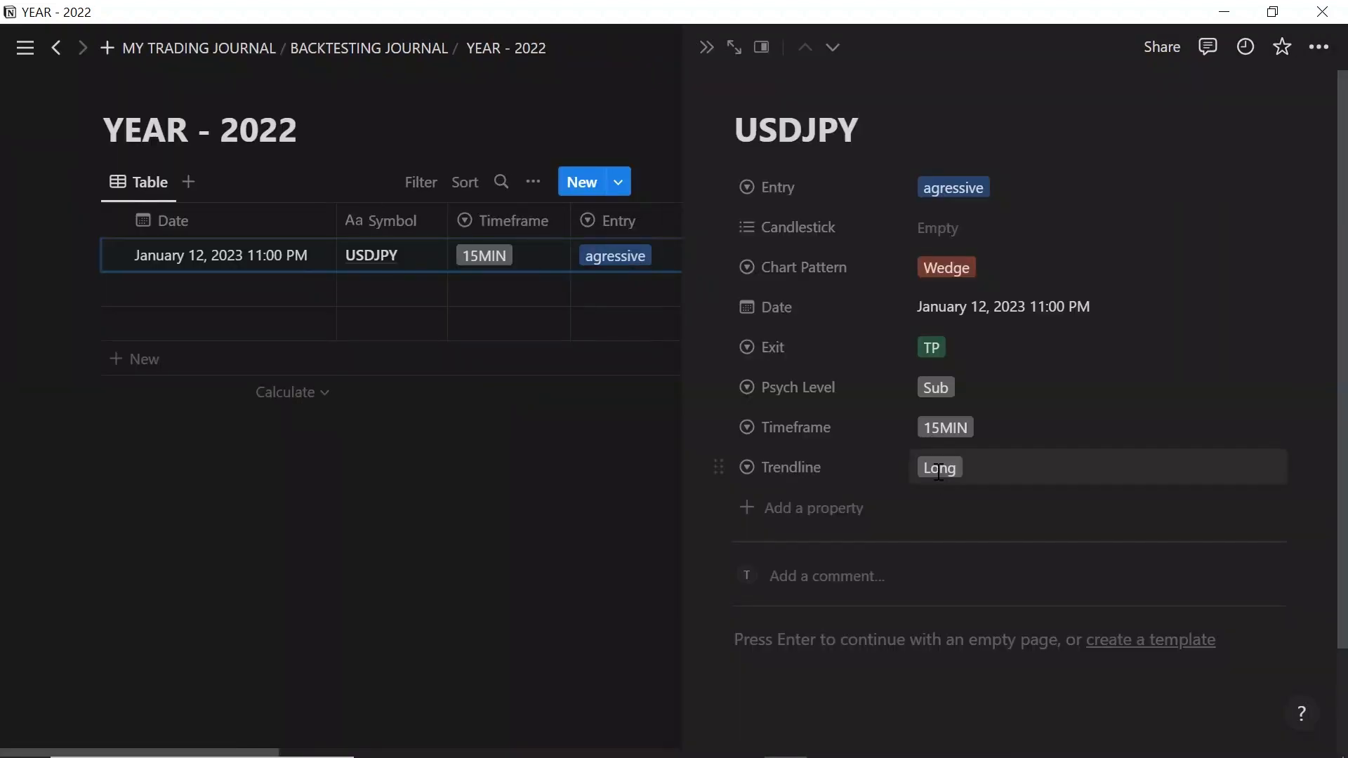
scroll(939, 472, down, 2)
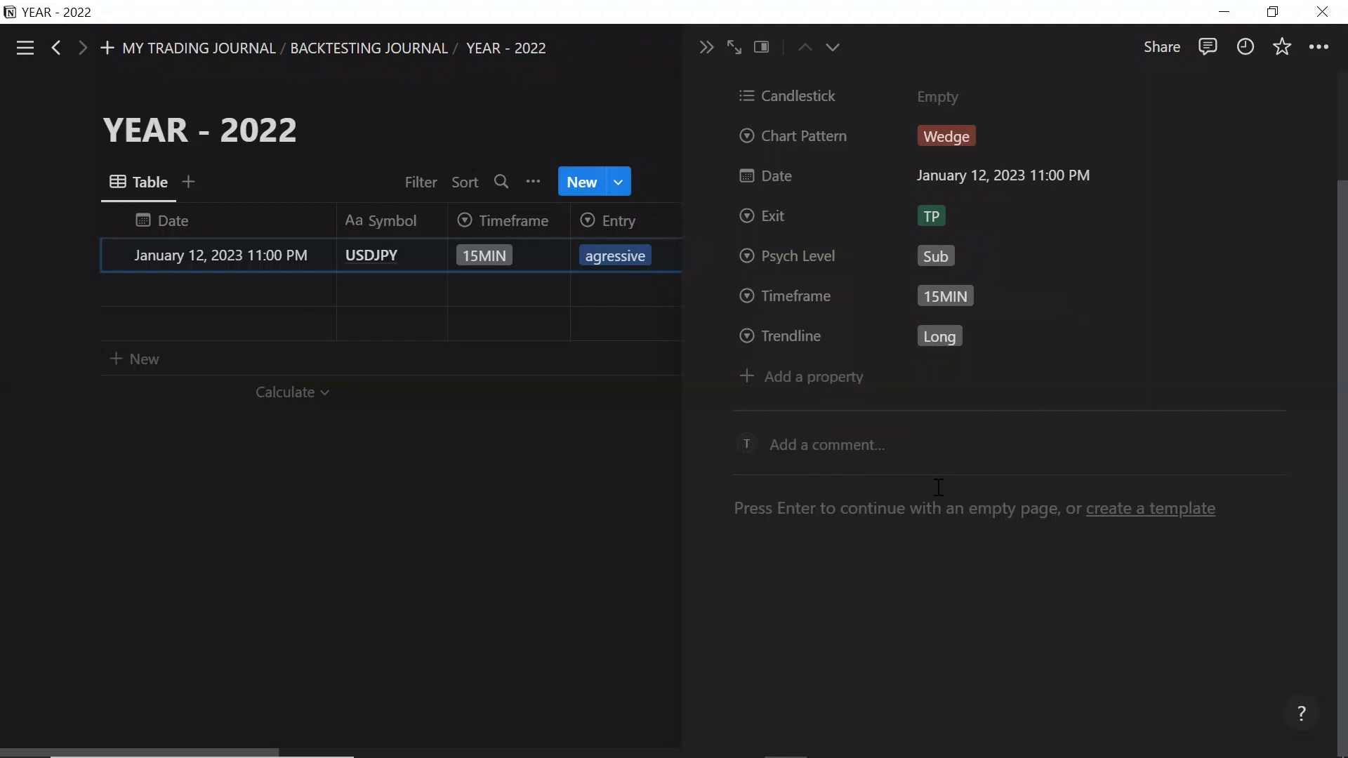
click(880, 524)
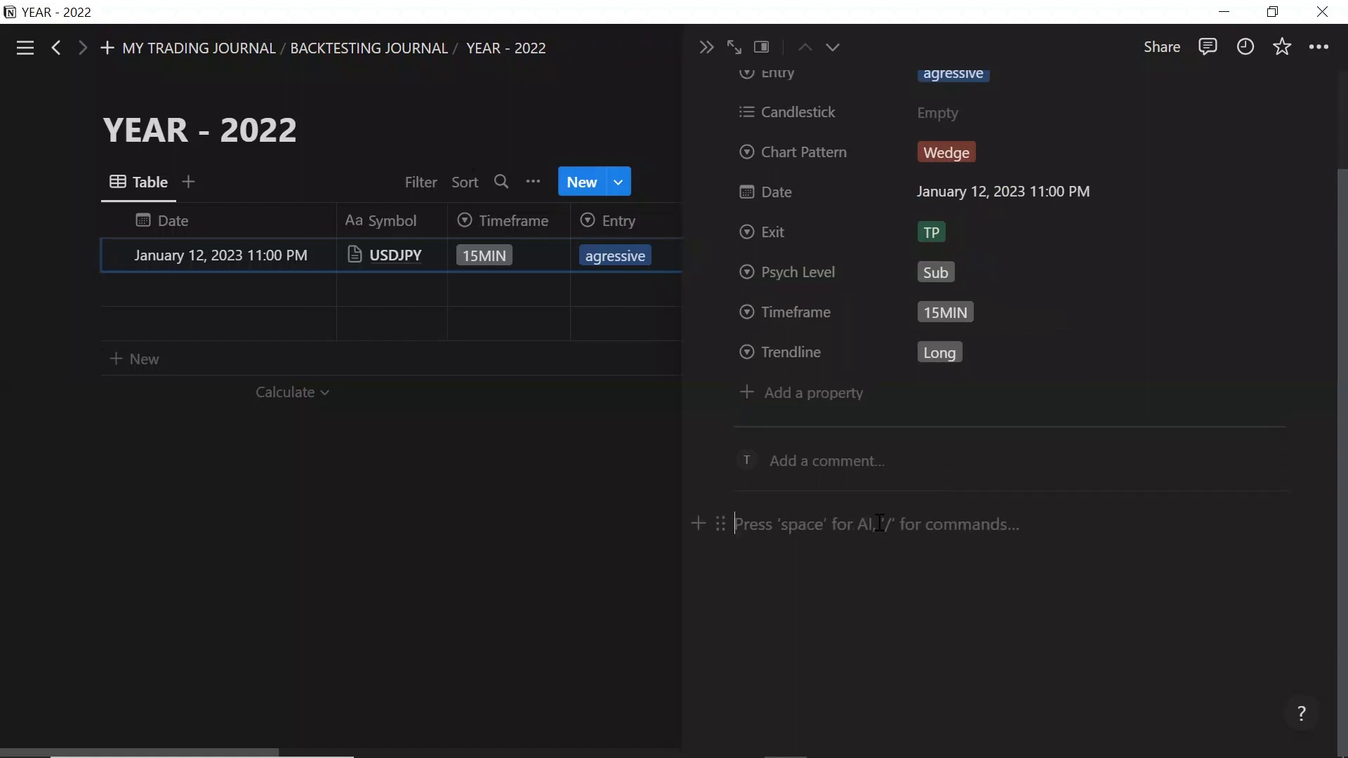
text(Bef)
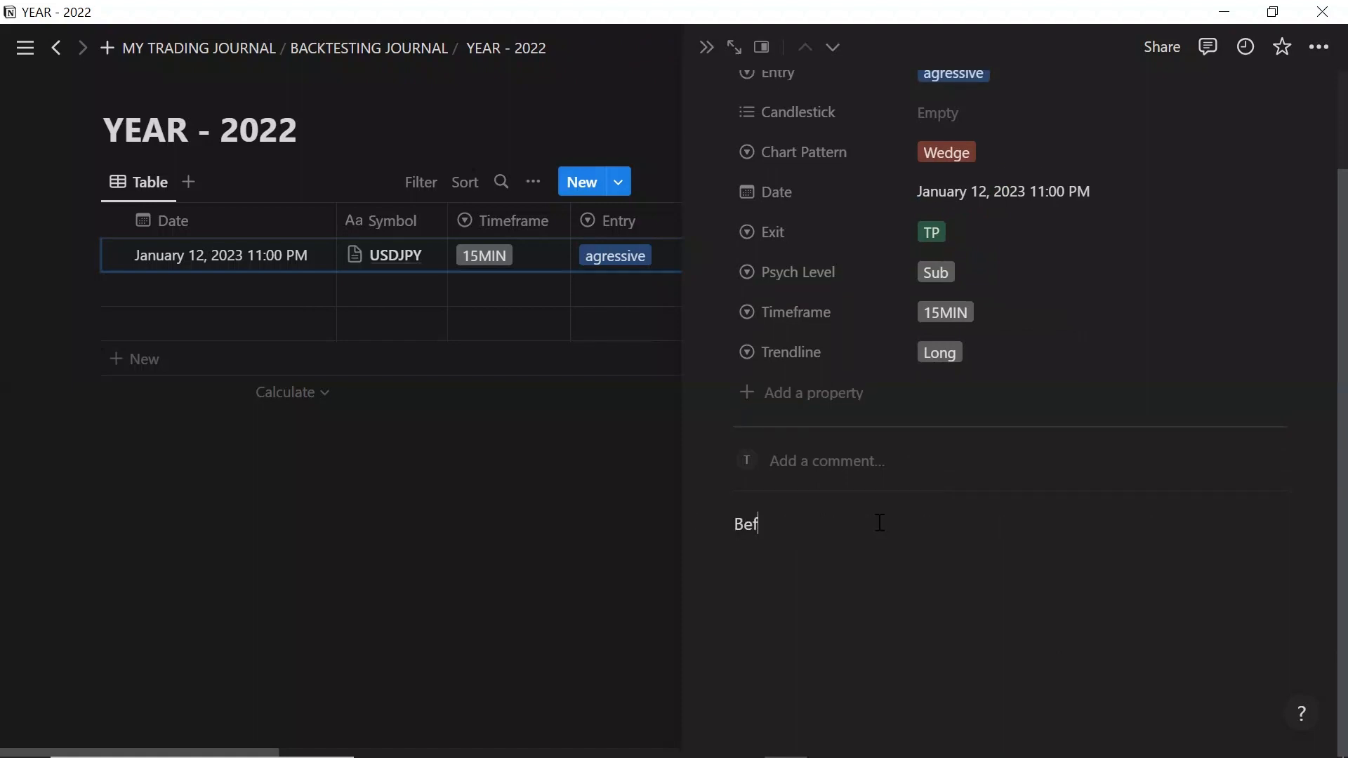
text(ore:)
Format the "Before:" line as bold, italic and underlined, and start an empty line below it
key(ctrl+a)
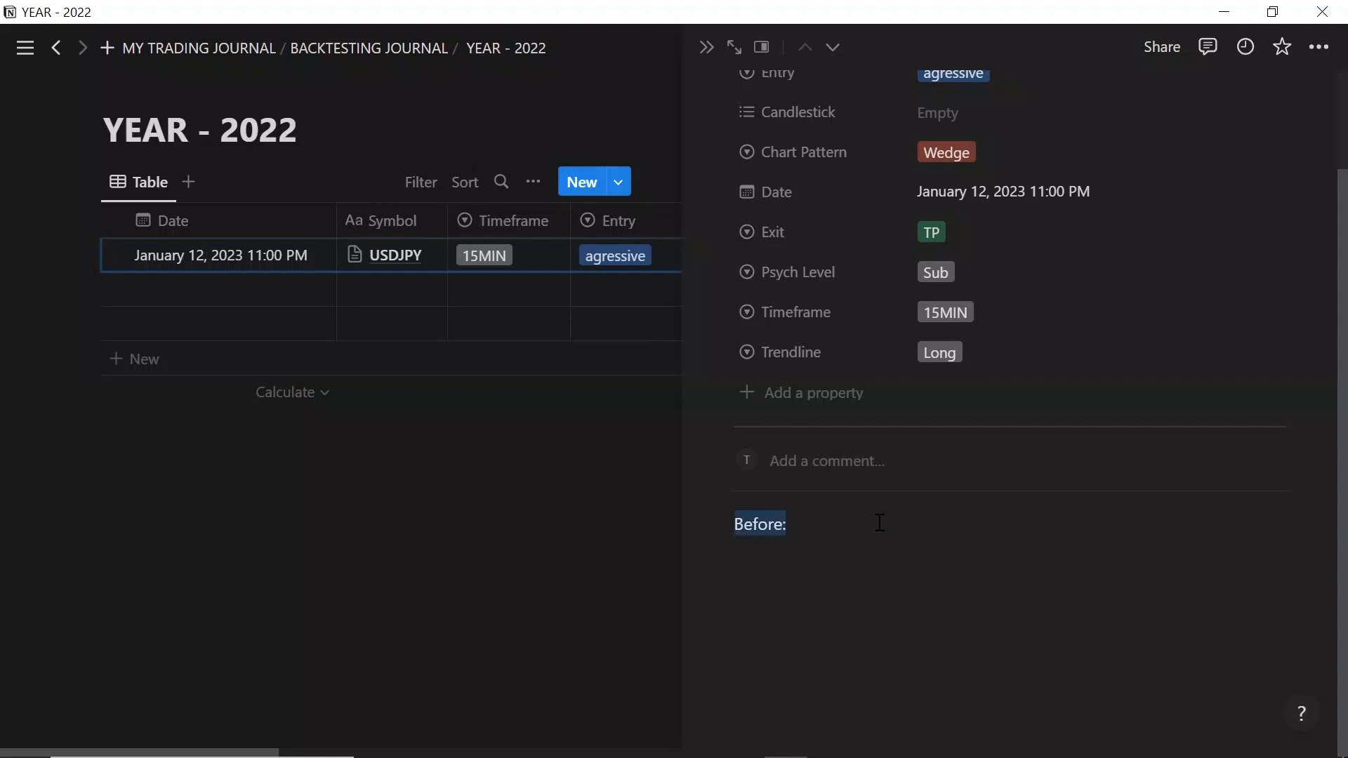
key(ctrl+b)
key(ctrl+i)
key(ctrl+u)
key(Right)
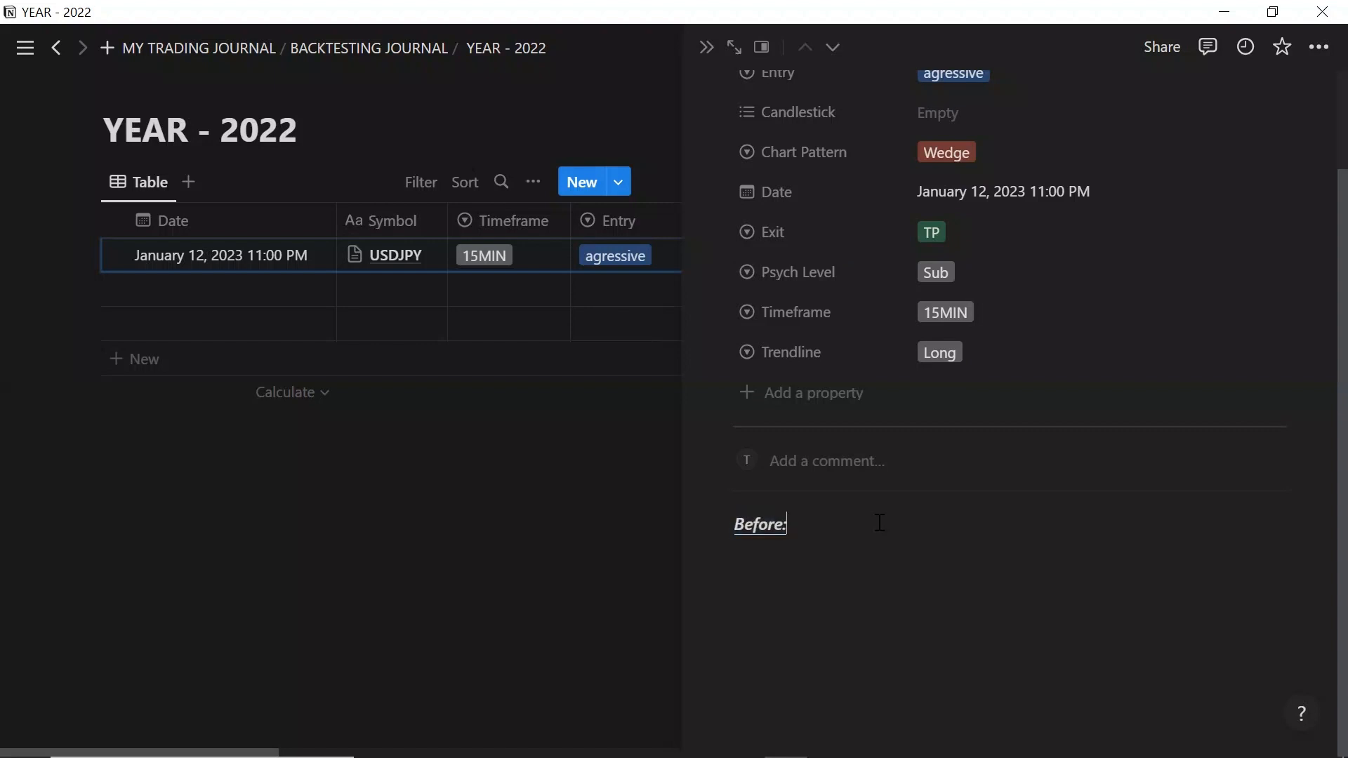
key(Return)
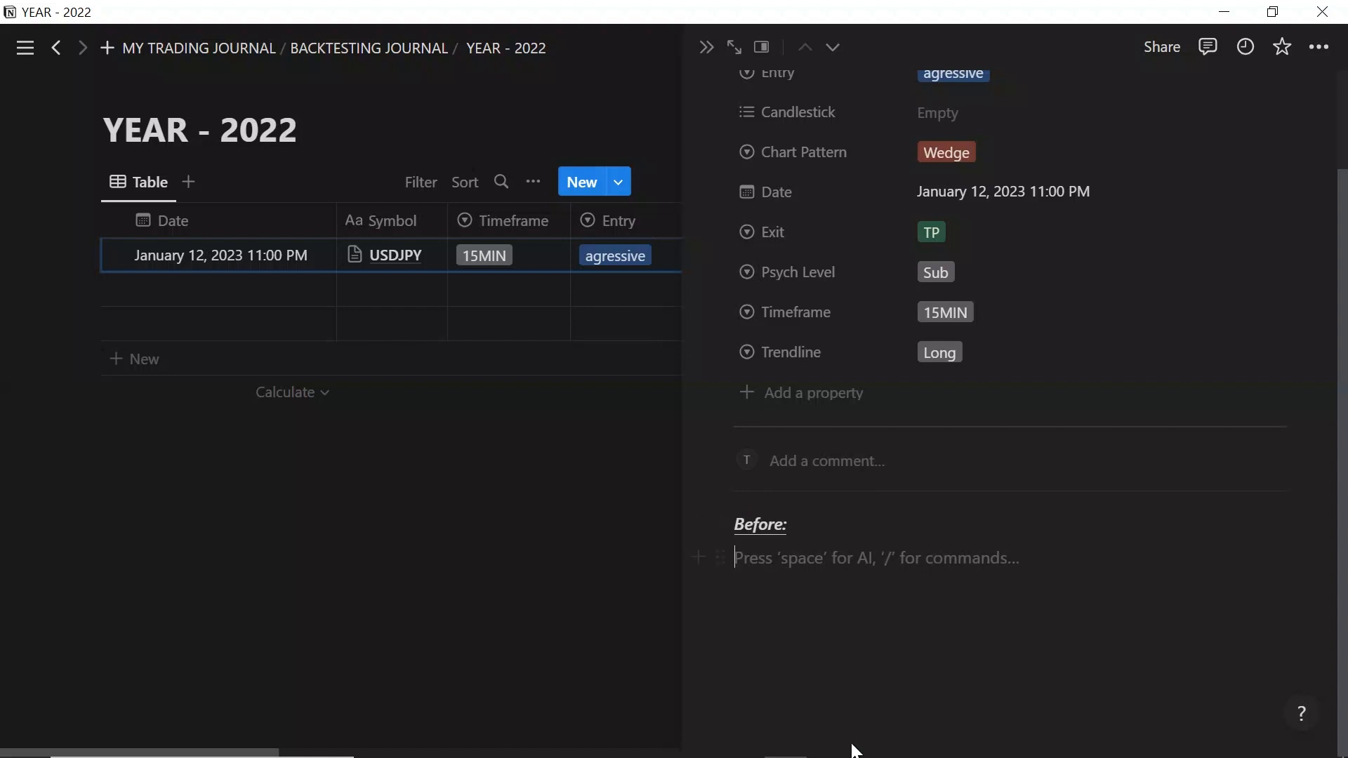
Switch to the TradingView USDJPY chart, rewind the replay to the evening of 4 January 2023 and set the timeframe to 15 minutes
click(831, 738)
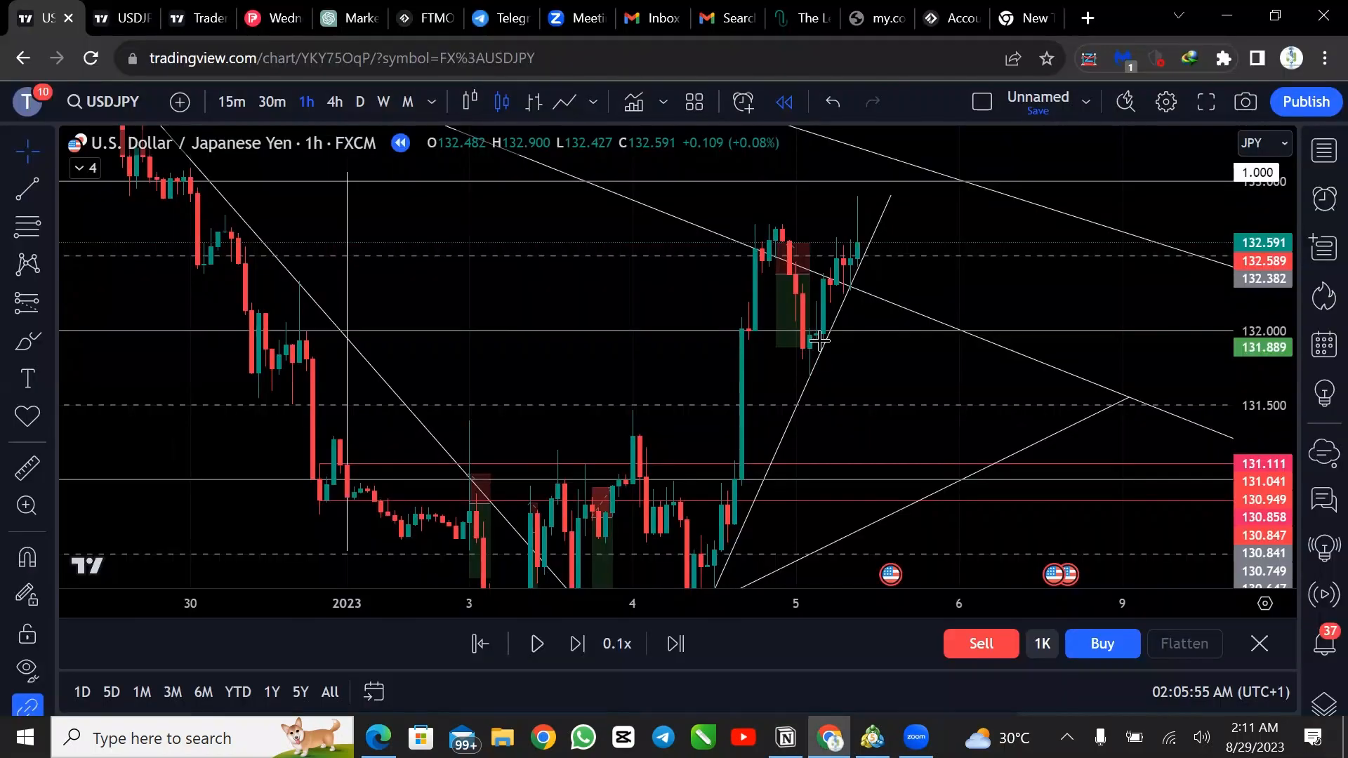
scroll(819, 344, up, 3)
scroll(818, 344, up, 1)
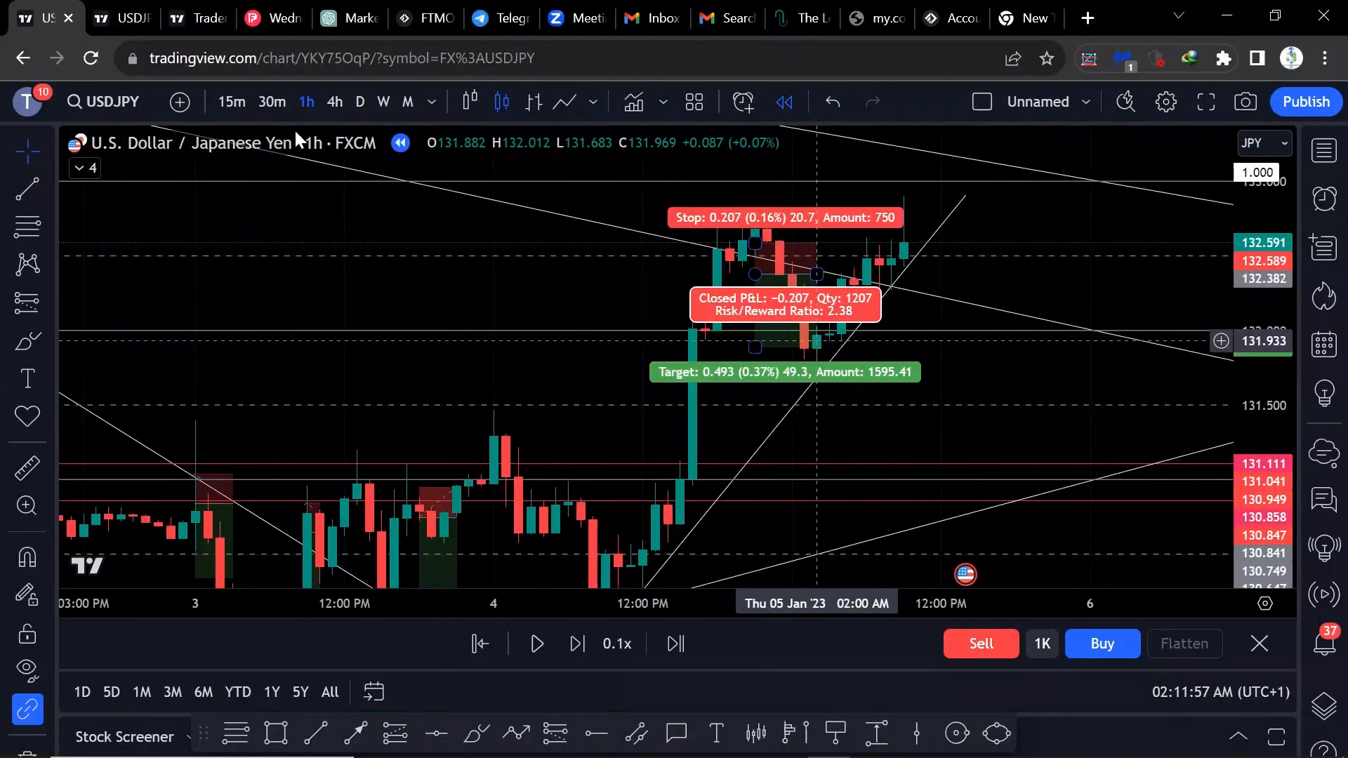
click(480, 644)
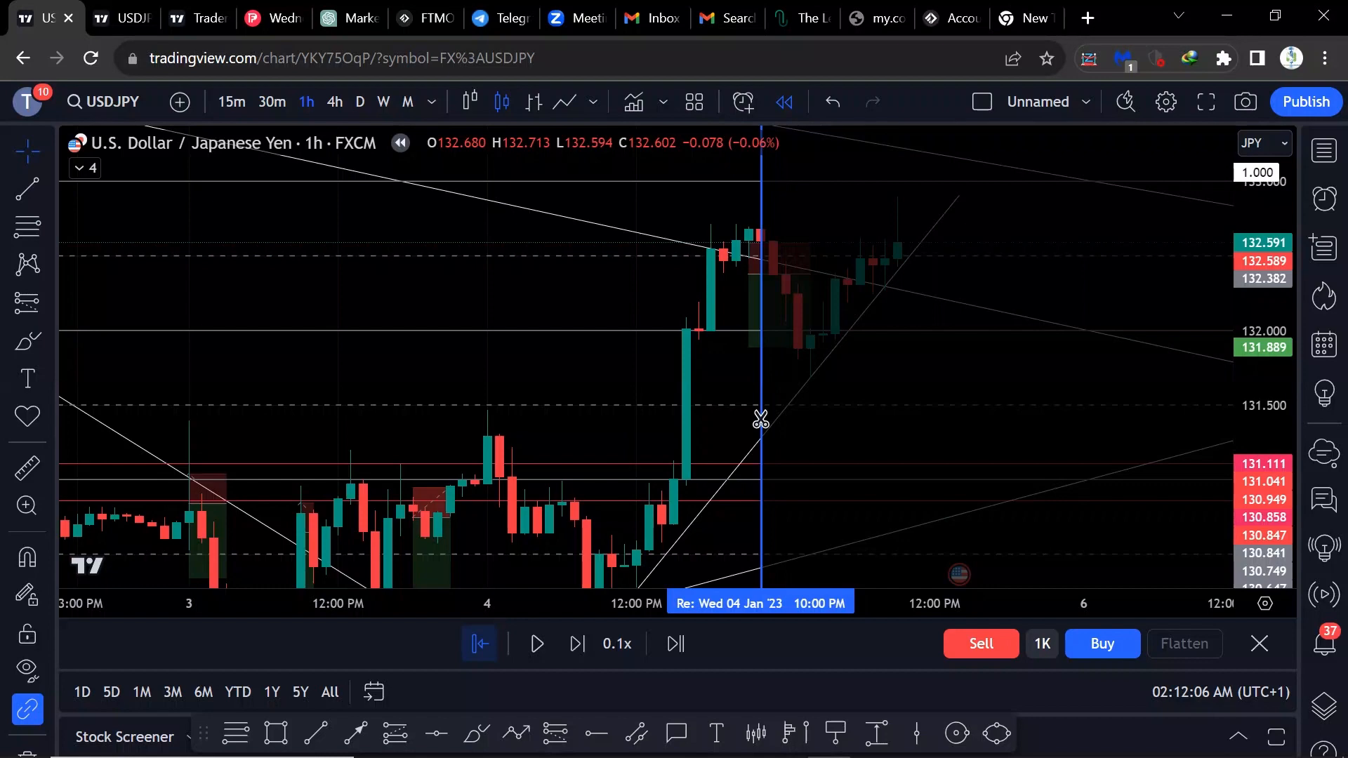
click(218, 101)
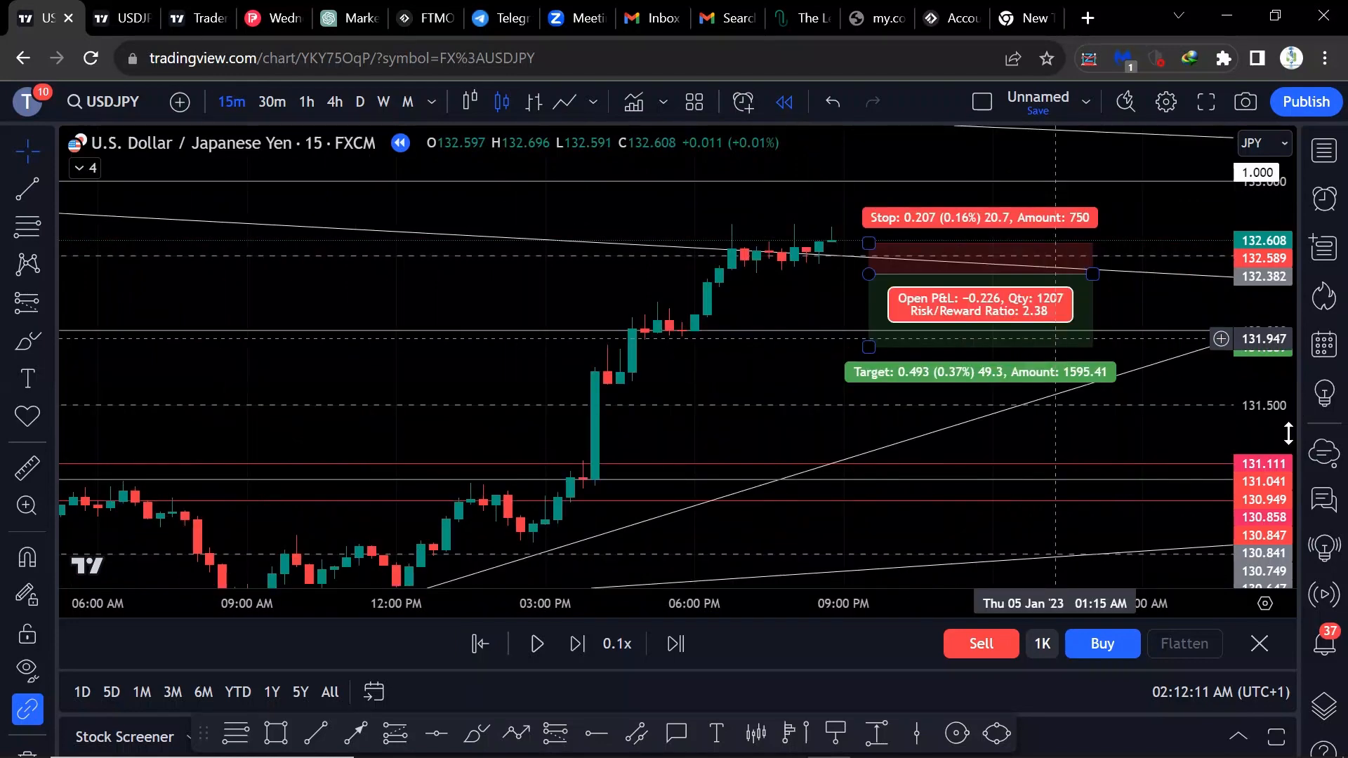
Move the short position just after the last candle, with entry at 132.405, stop at 132.612 and target at 131.912
drag(1258, 295, 1149, 187)
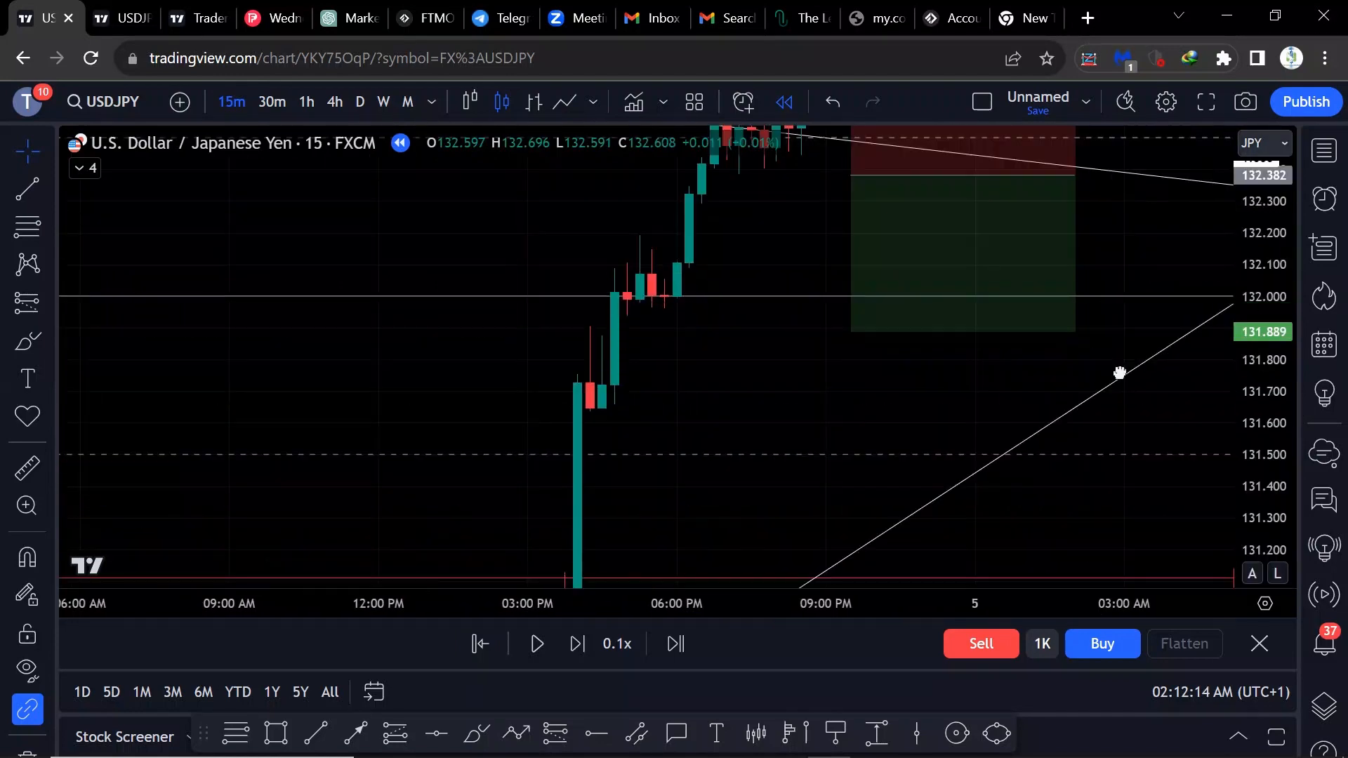
drag(1120, 373, 1114, 434)
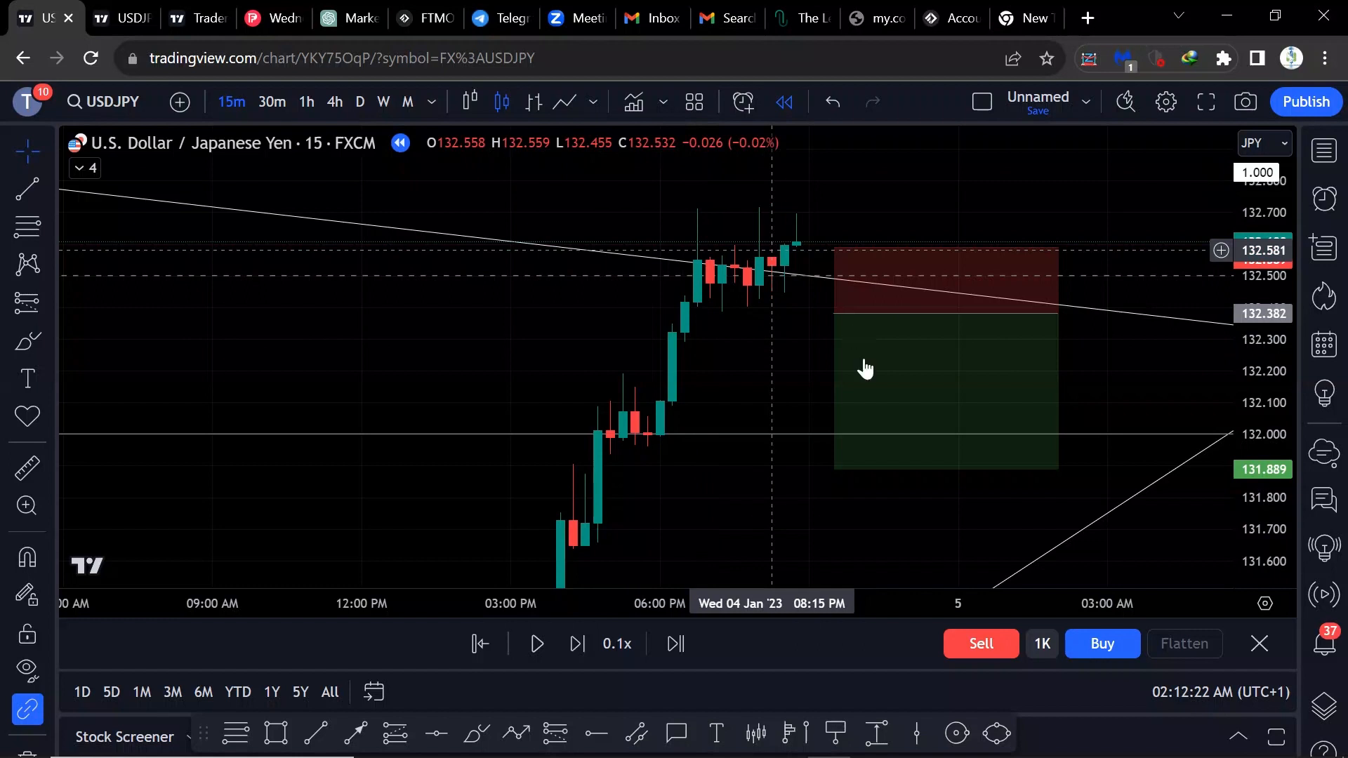
drag(865, 361, 816, 353)
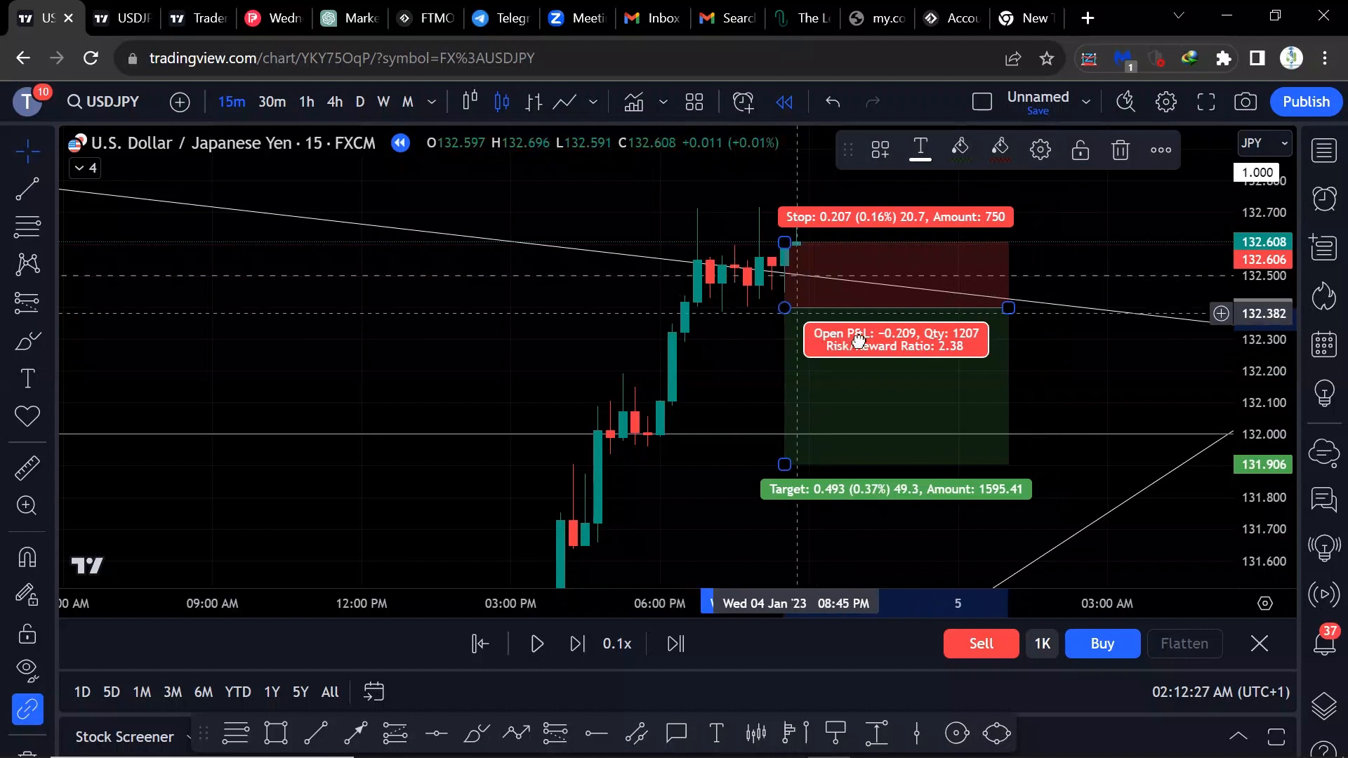
drag(858, 340, 863, 329)
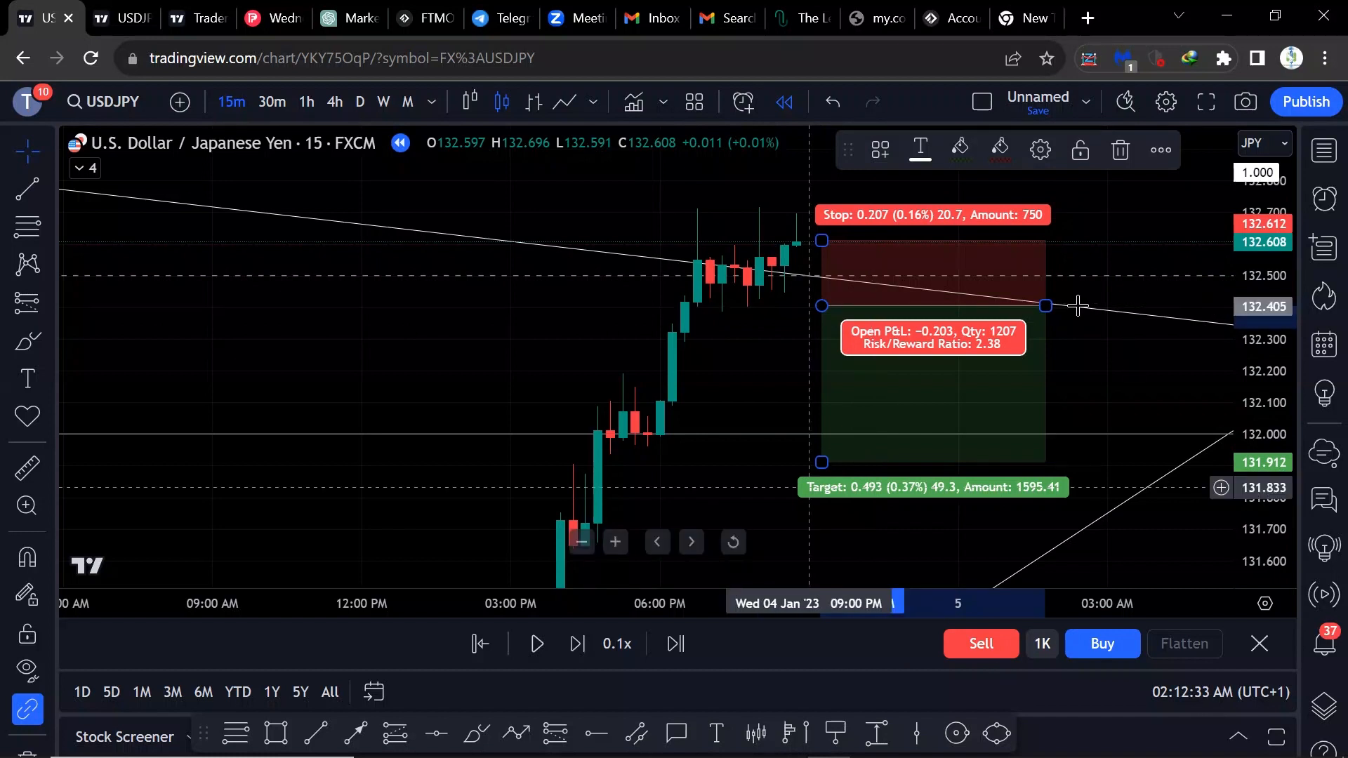
click(1222, 192)
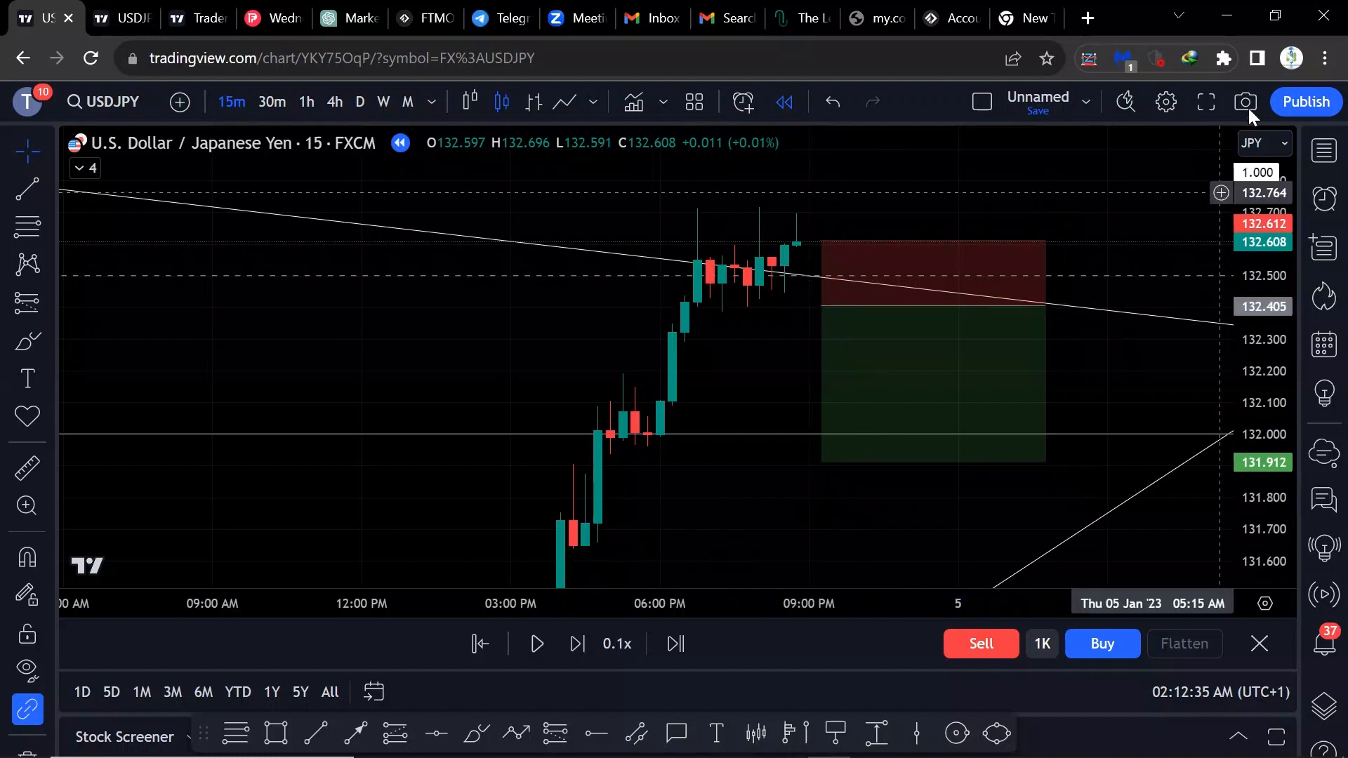
Copy the chart snapshot as an image and paste it under "Before:" on the USDJPY page in Notion
click(1247, 104)
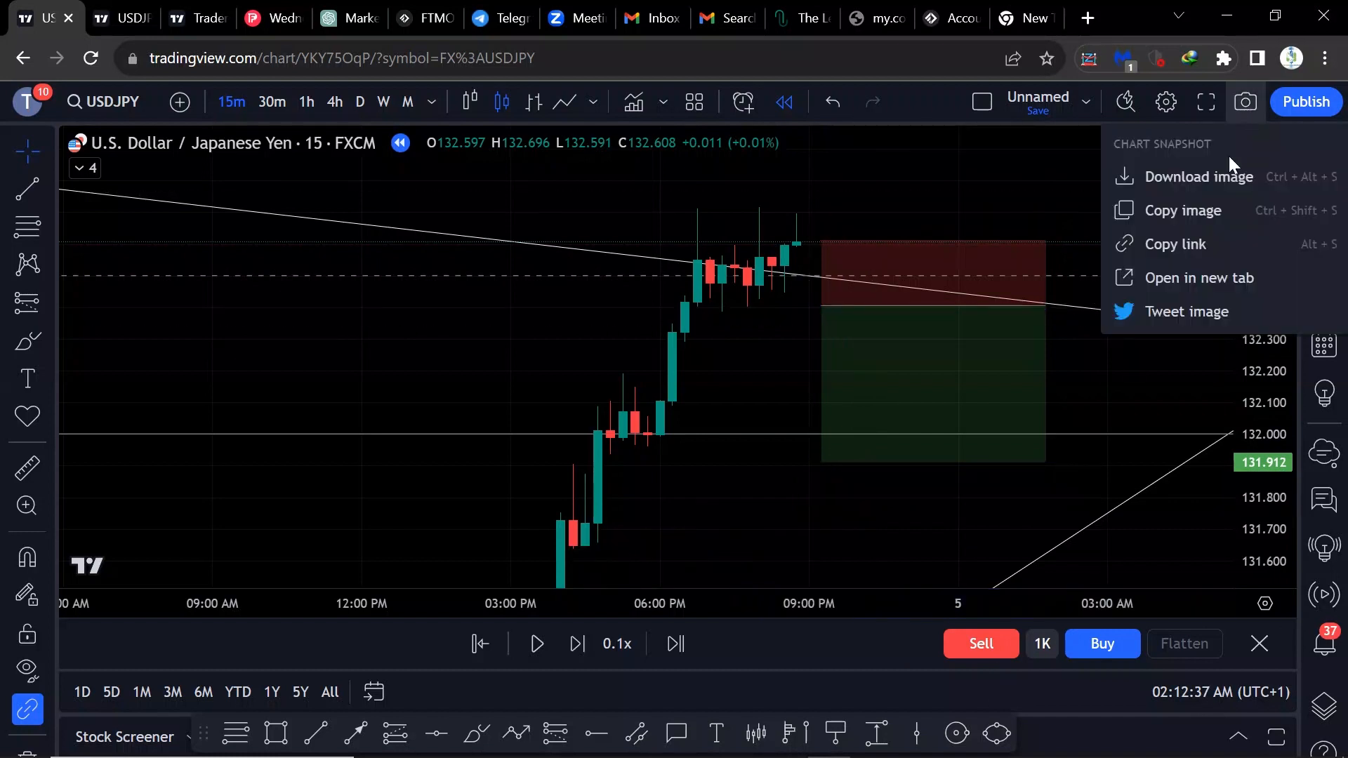
click(1210, 210)
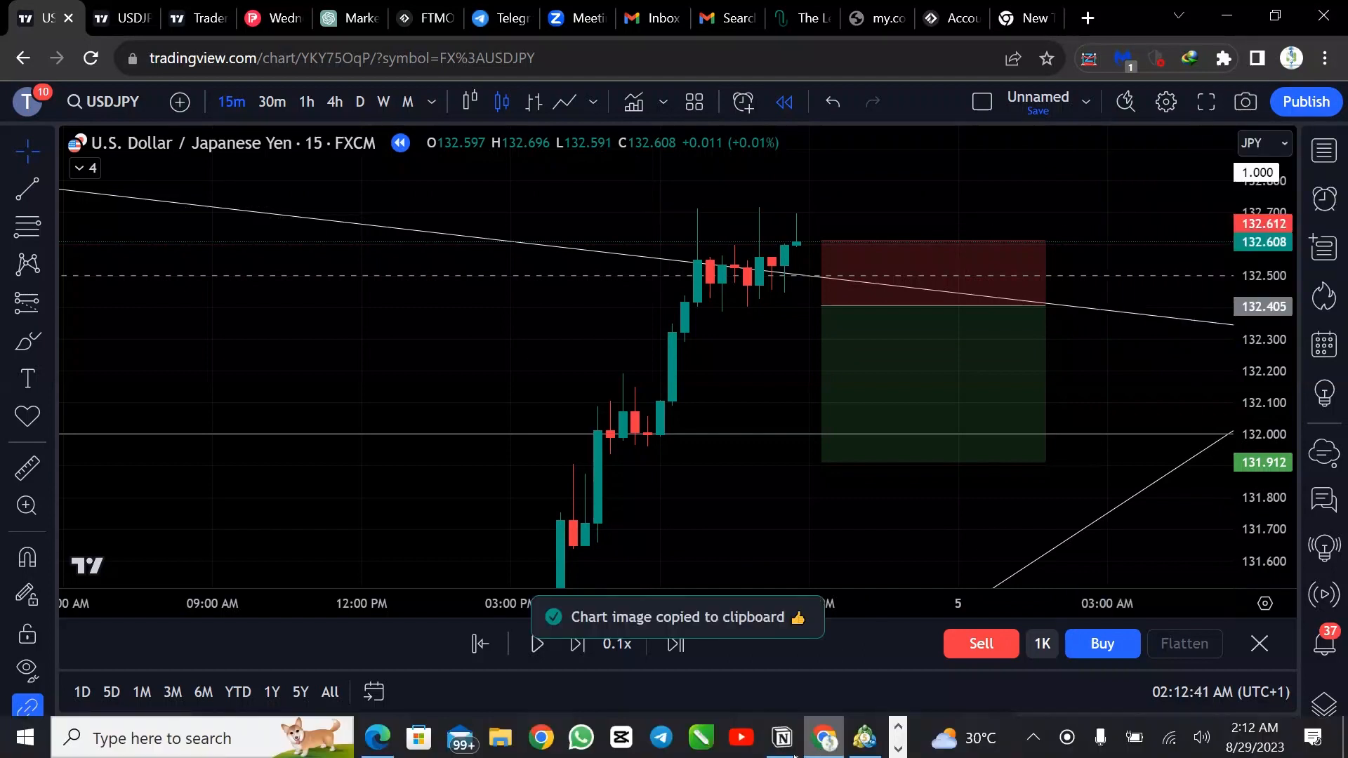
click(785, 747)
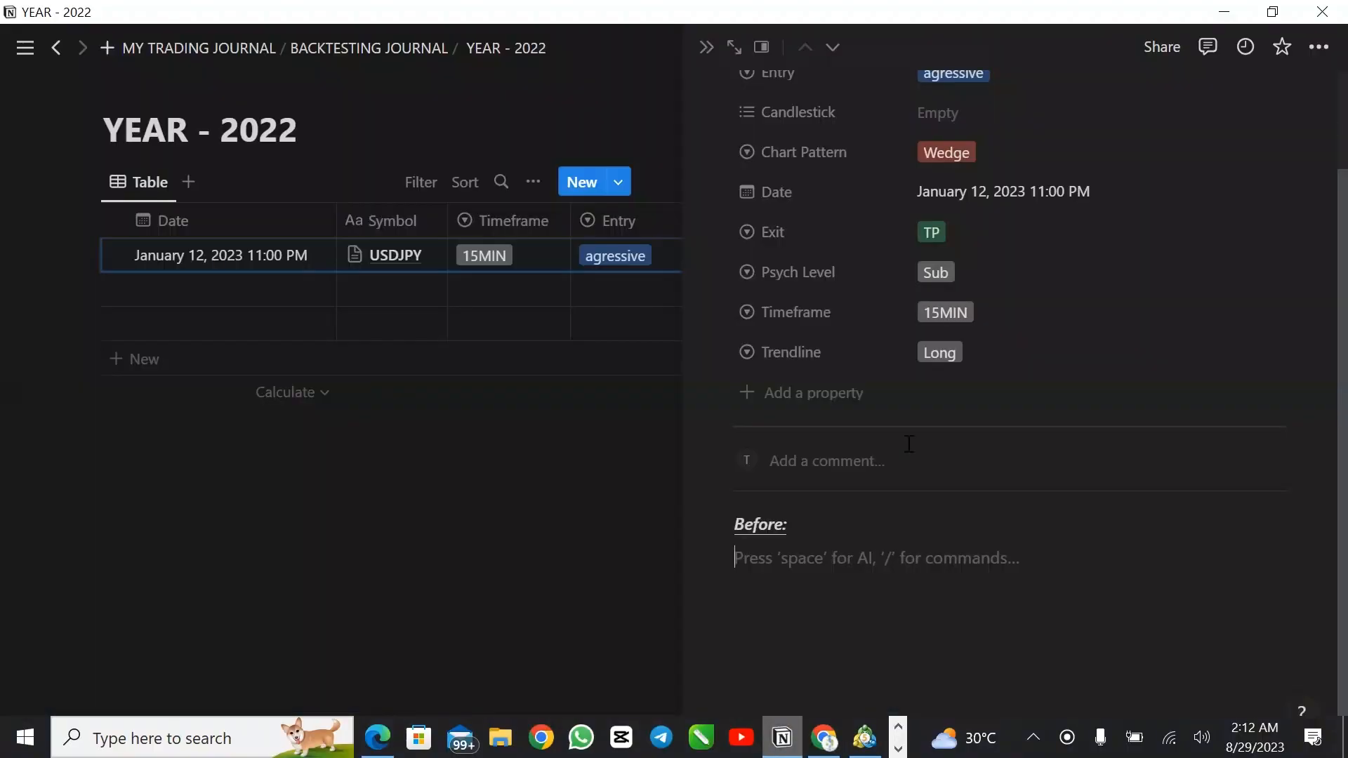
click(827, 573)
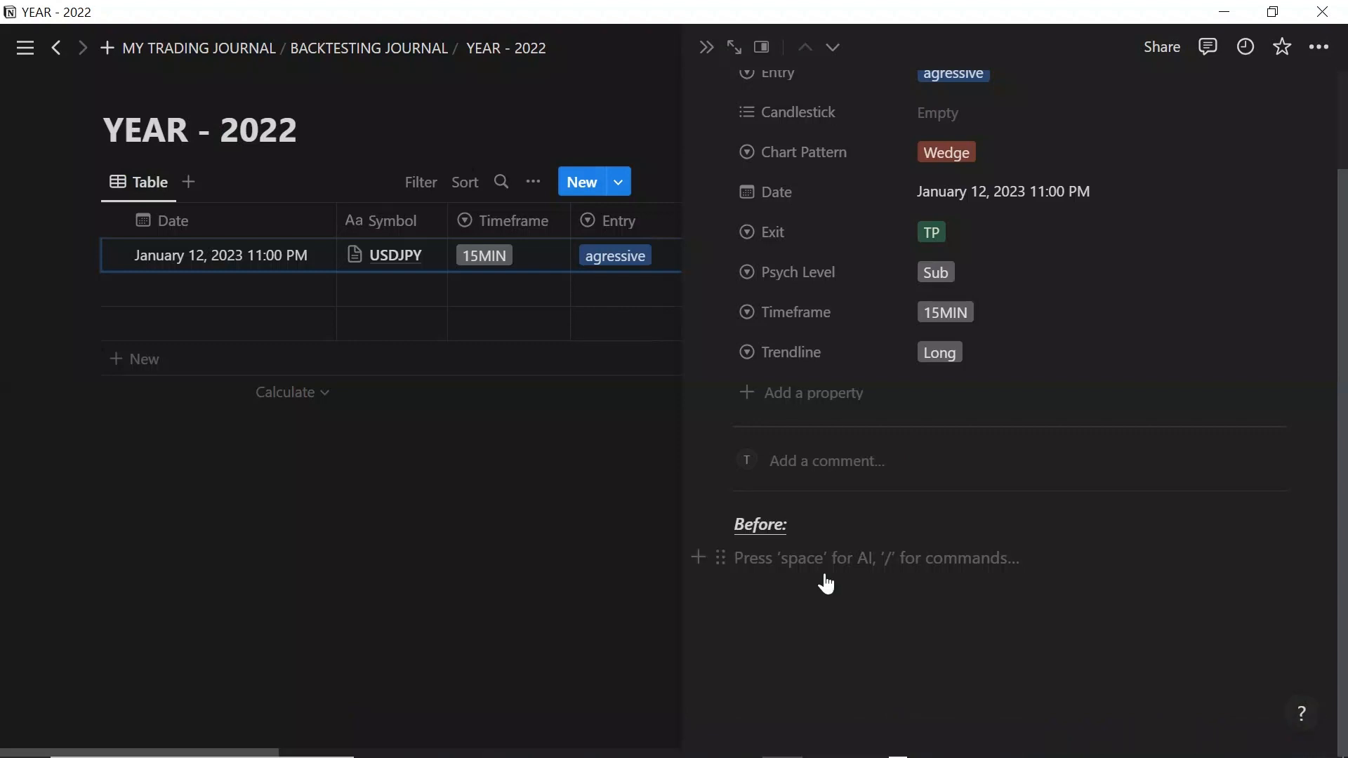
key(ctrl+v)
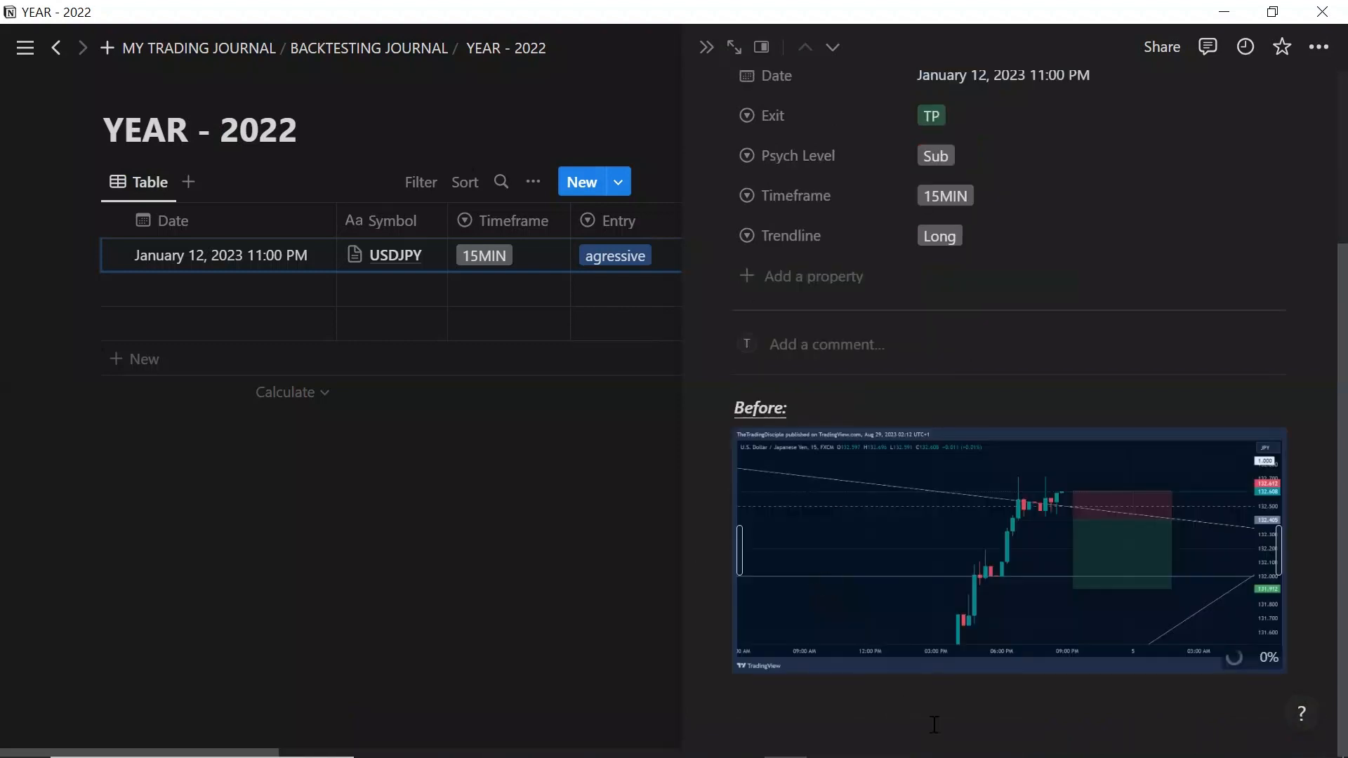
Write "i saw rejection at a sub psychological level also touching the trendline which gave me a good entry......." below the chart image
click(989, 682)
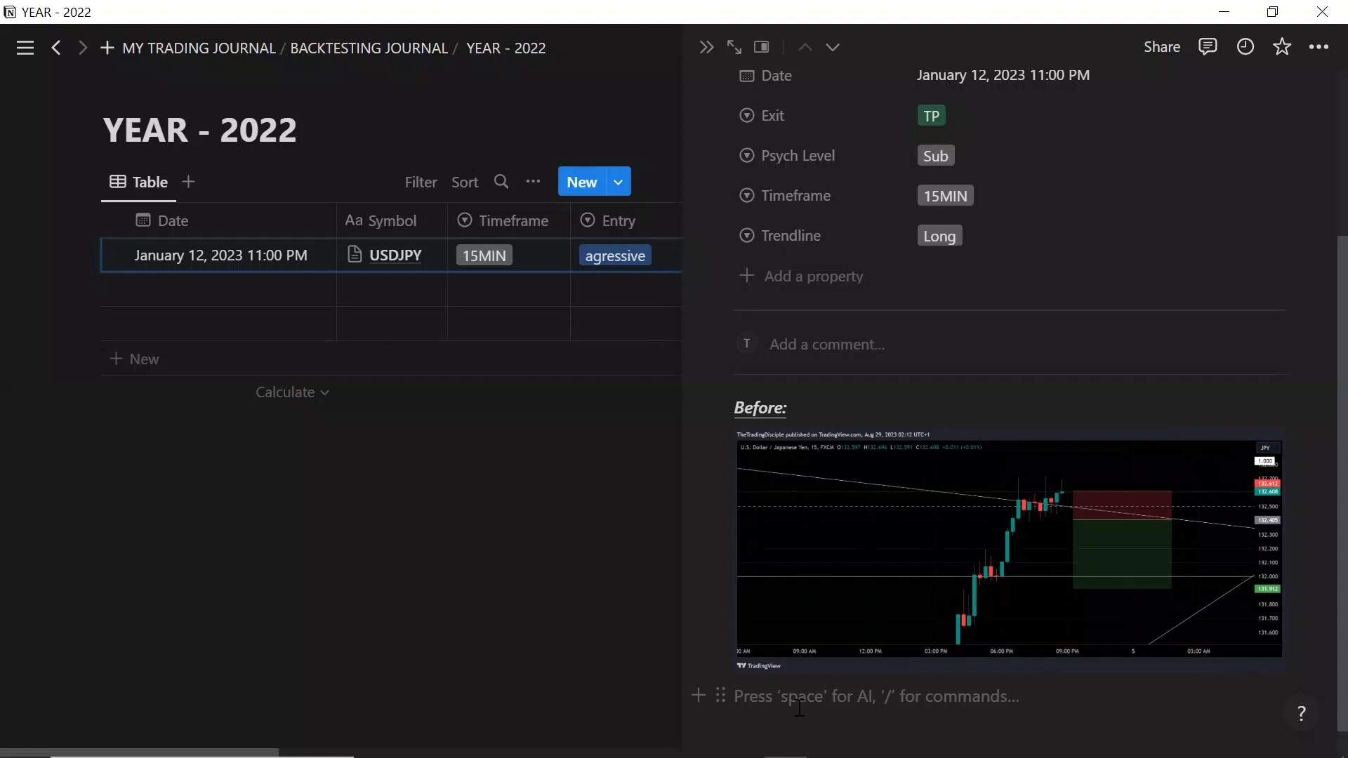
text(i saw )
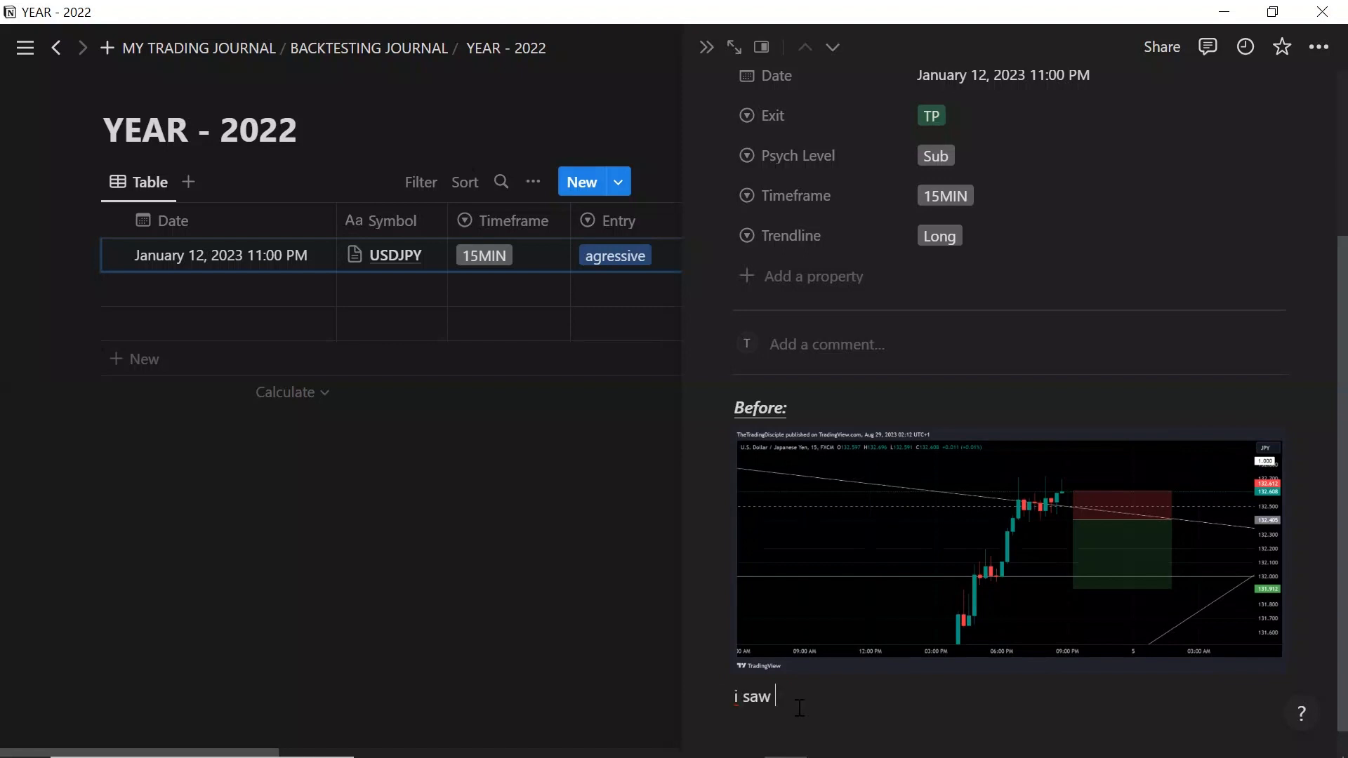
text(rejection at a sub psycho)
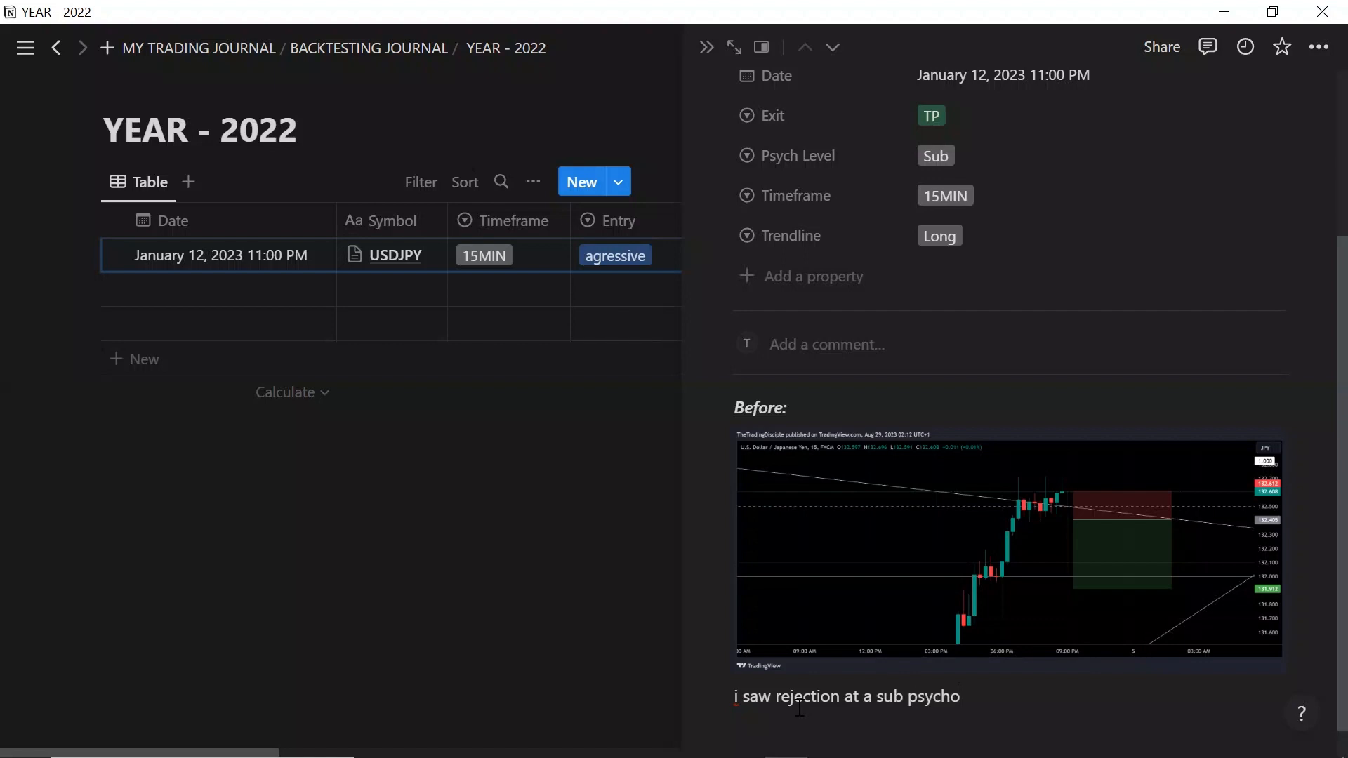
text(logical level also )
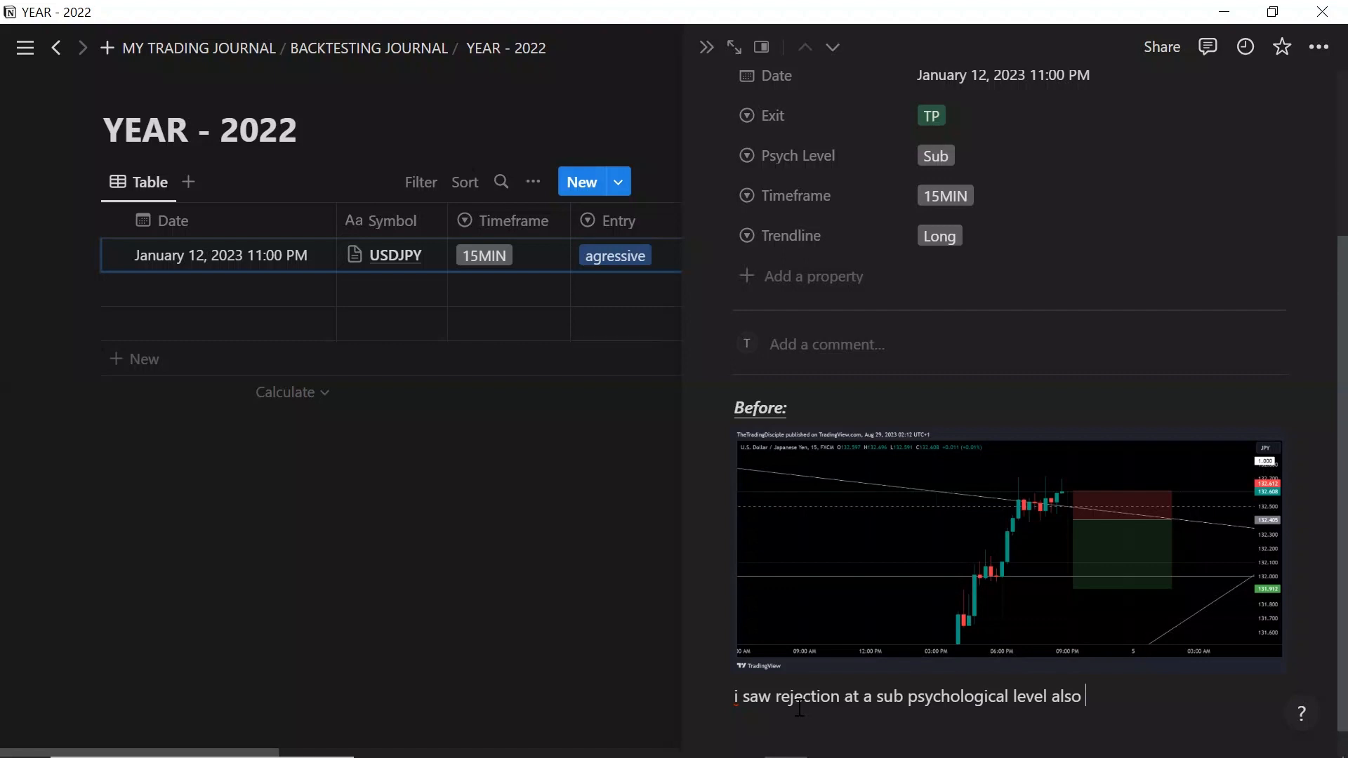
text(touching the trendline w)
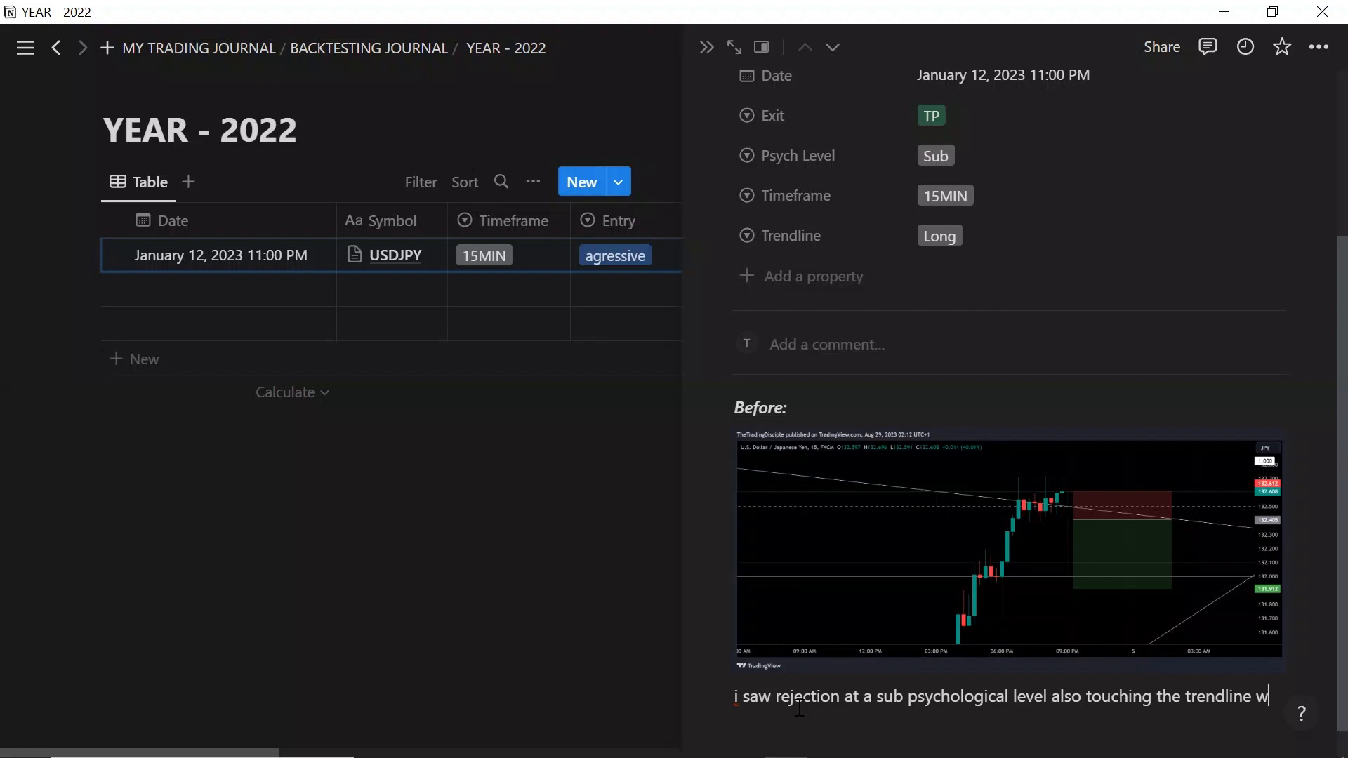
text(hich gave me a good en)
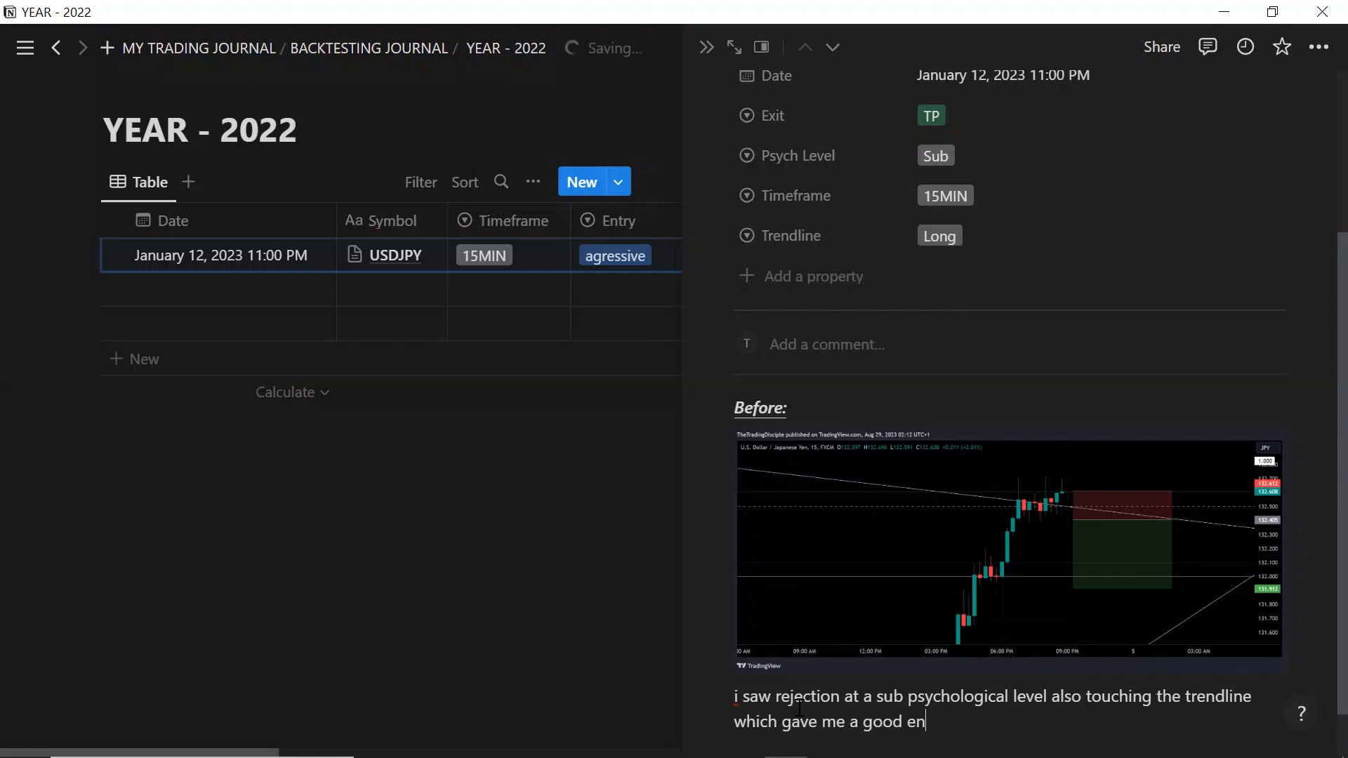
text(try.......)
key(Return)
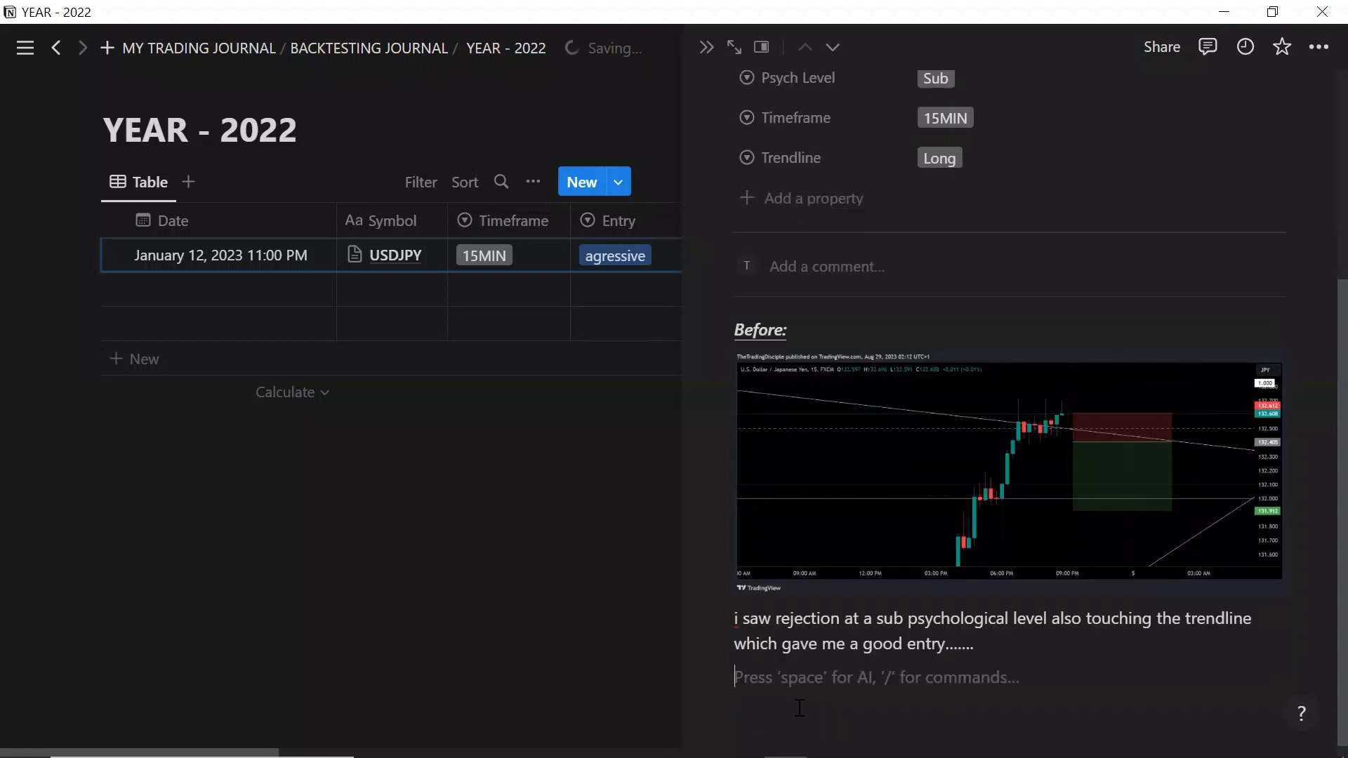
Add a bold, italic, underlined "After:" heading below the note on the USDJPY page, with an empty line beneath it
key(Return)
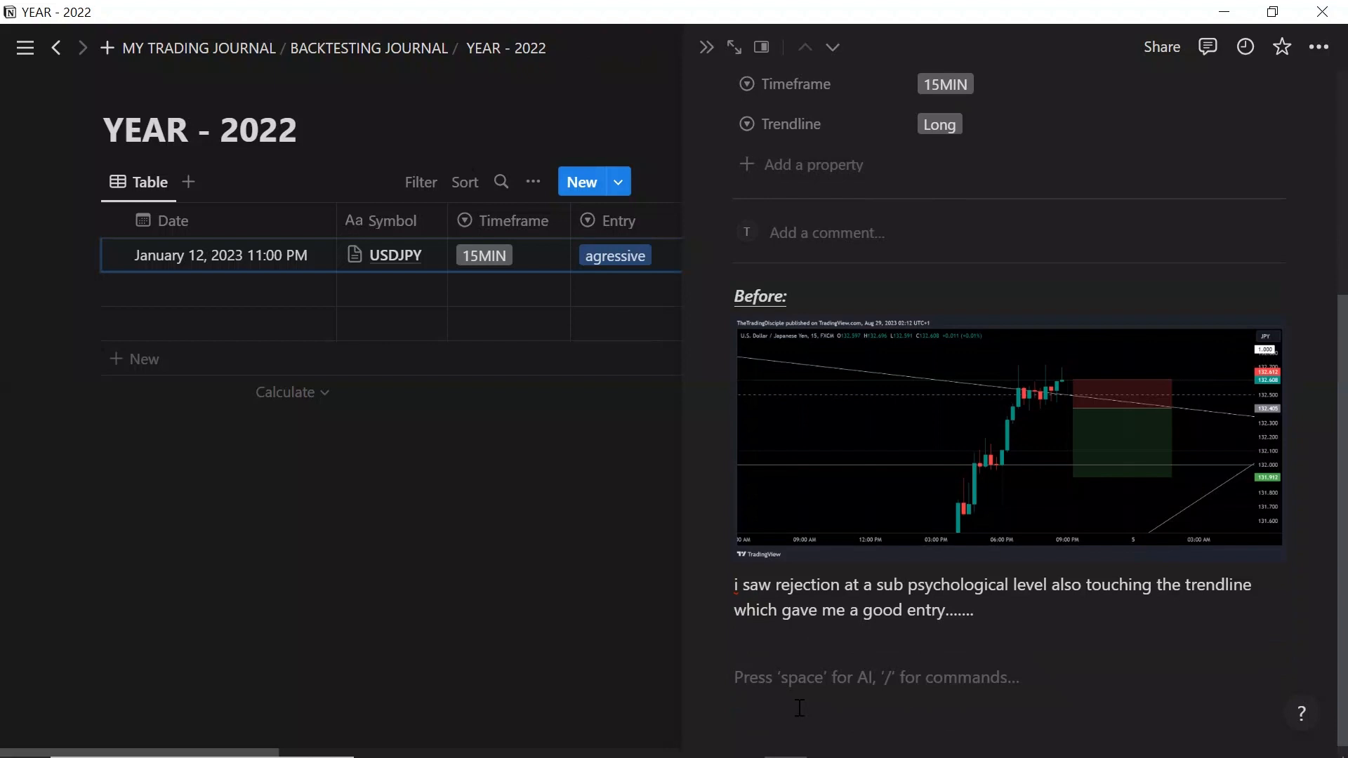
text(Afye)
key(BackSpace)
key(BackSpace)
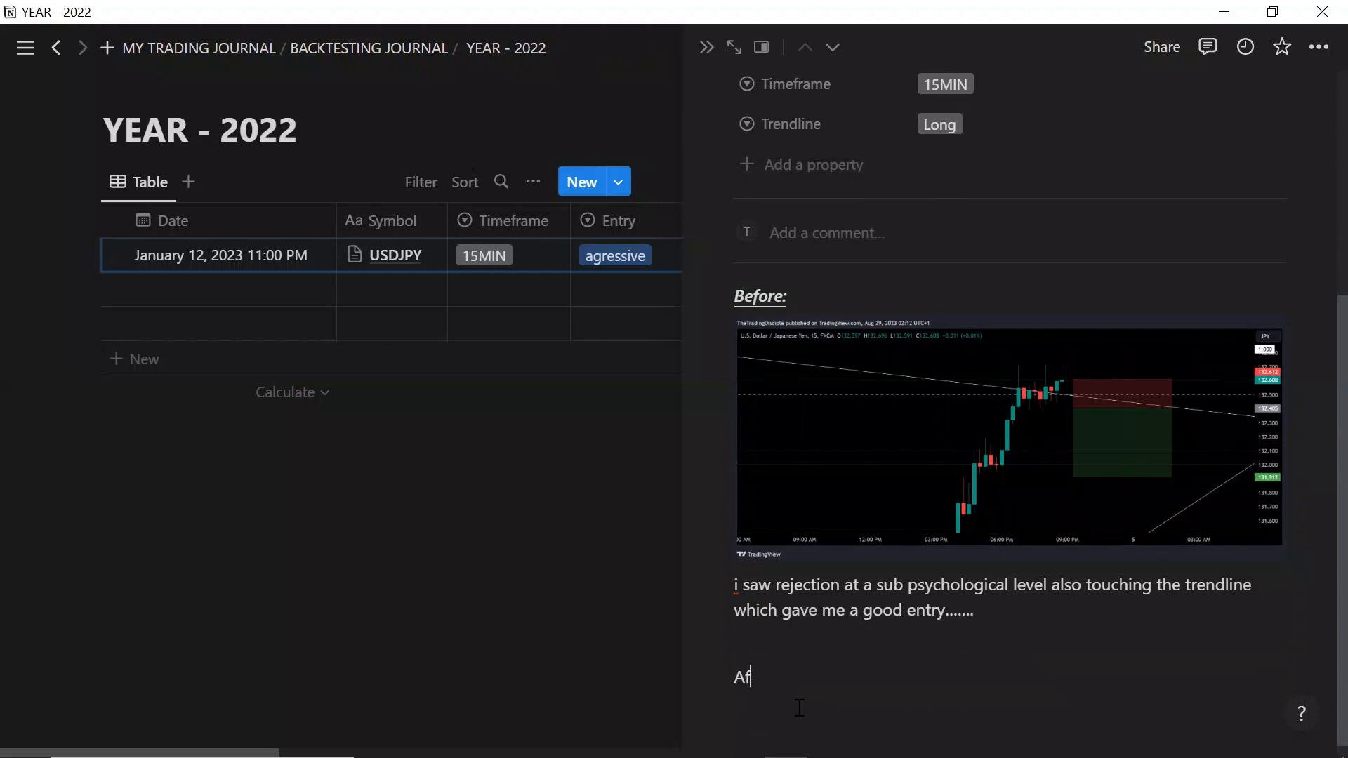
text(ter:)
key(shift+Home)
key(ctrl+b)
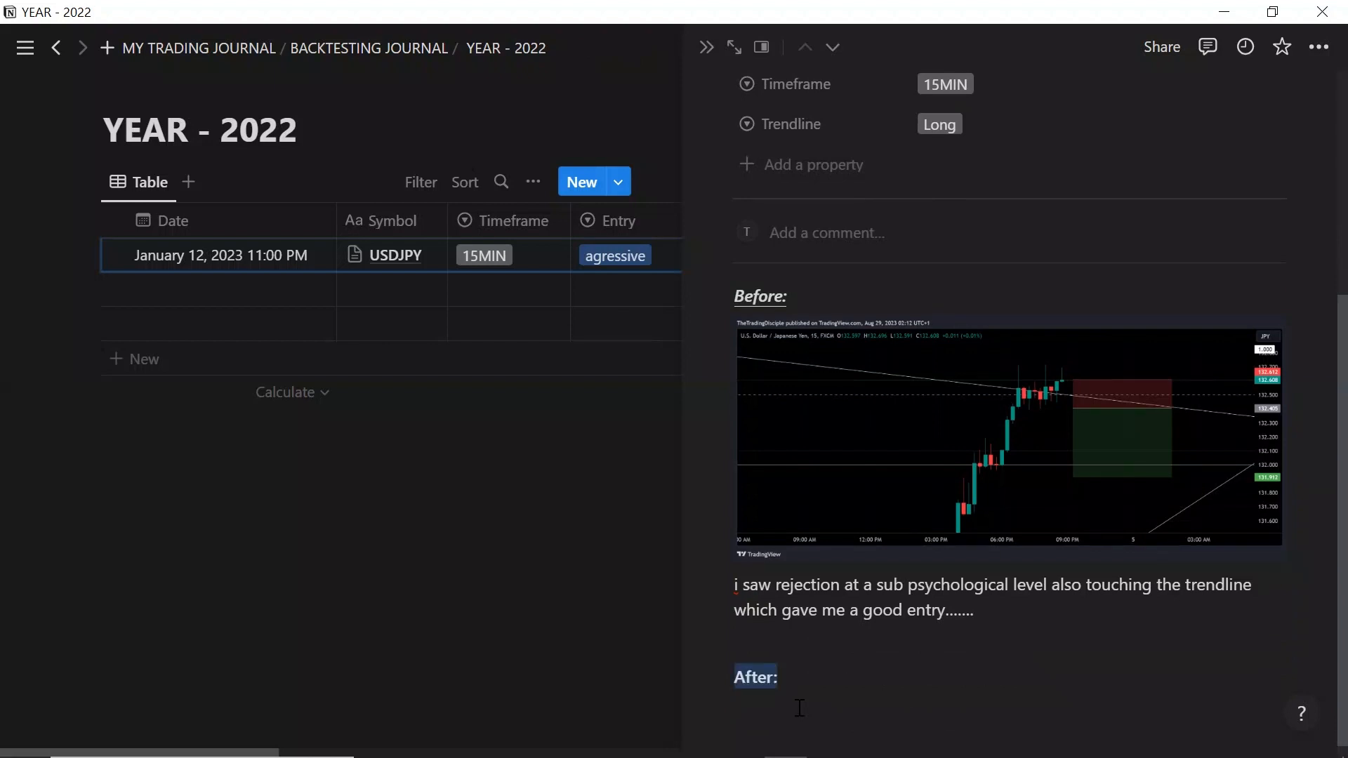
key(ctrl+i)
key(ctrl+u)
key(Right)
key(Return)
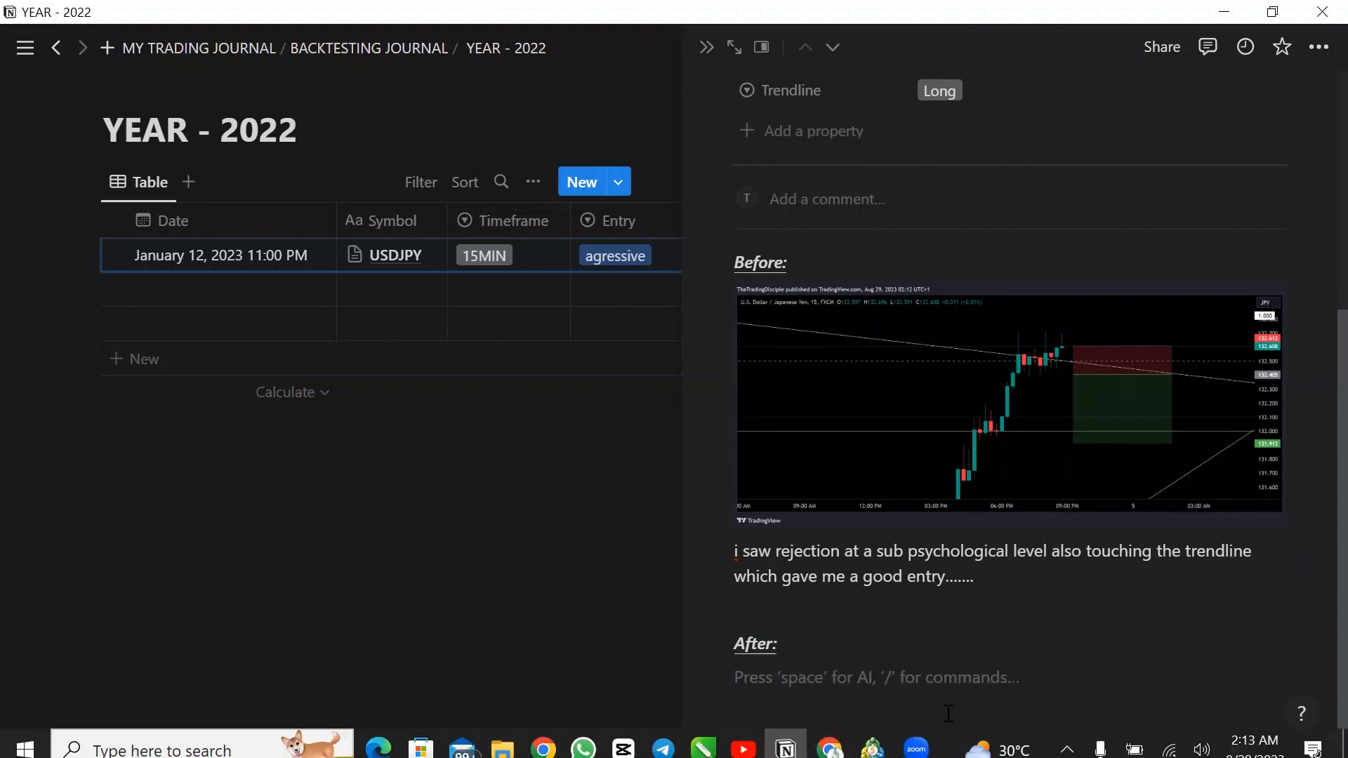
Switch to the TradingView USDJPY chart and advance the replay candle by candle to about 10:45 PM on 4 January 2023
click(830, 750)
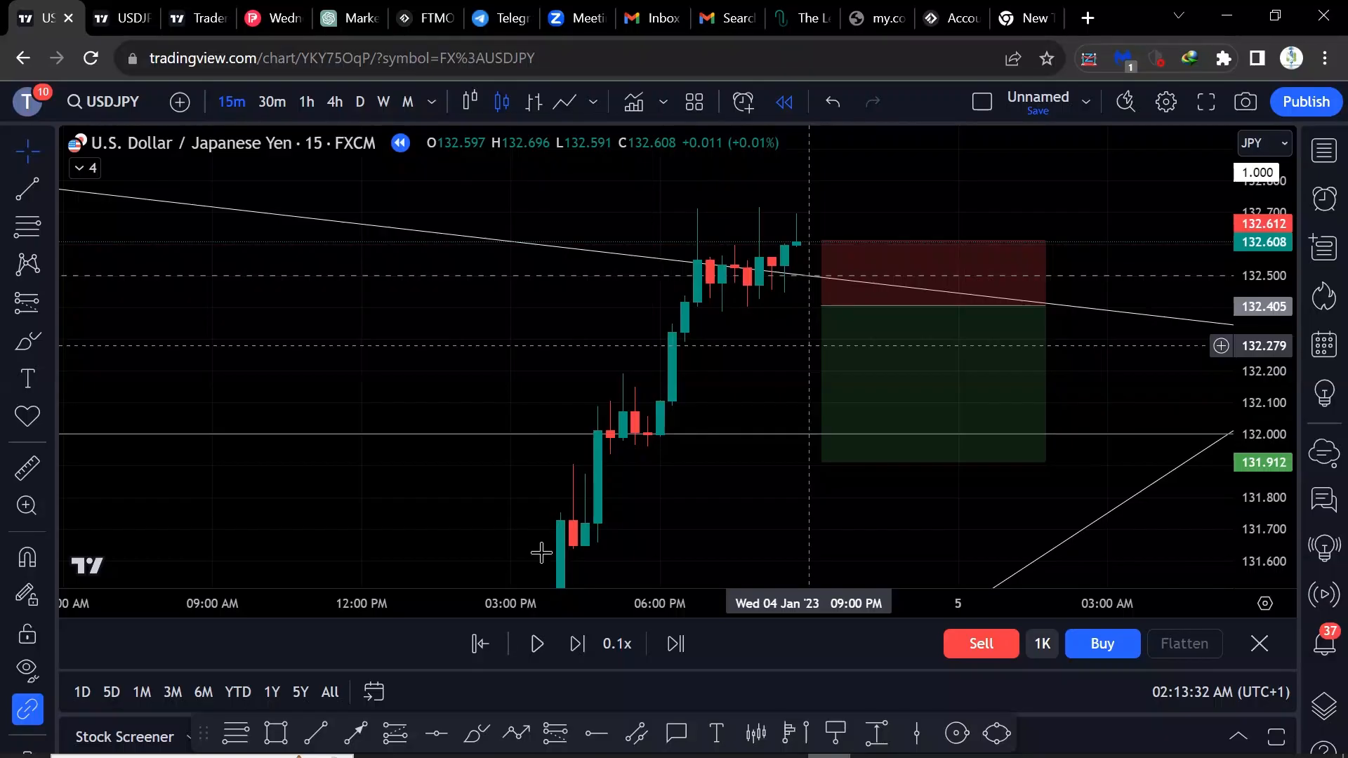
click(574, 659)
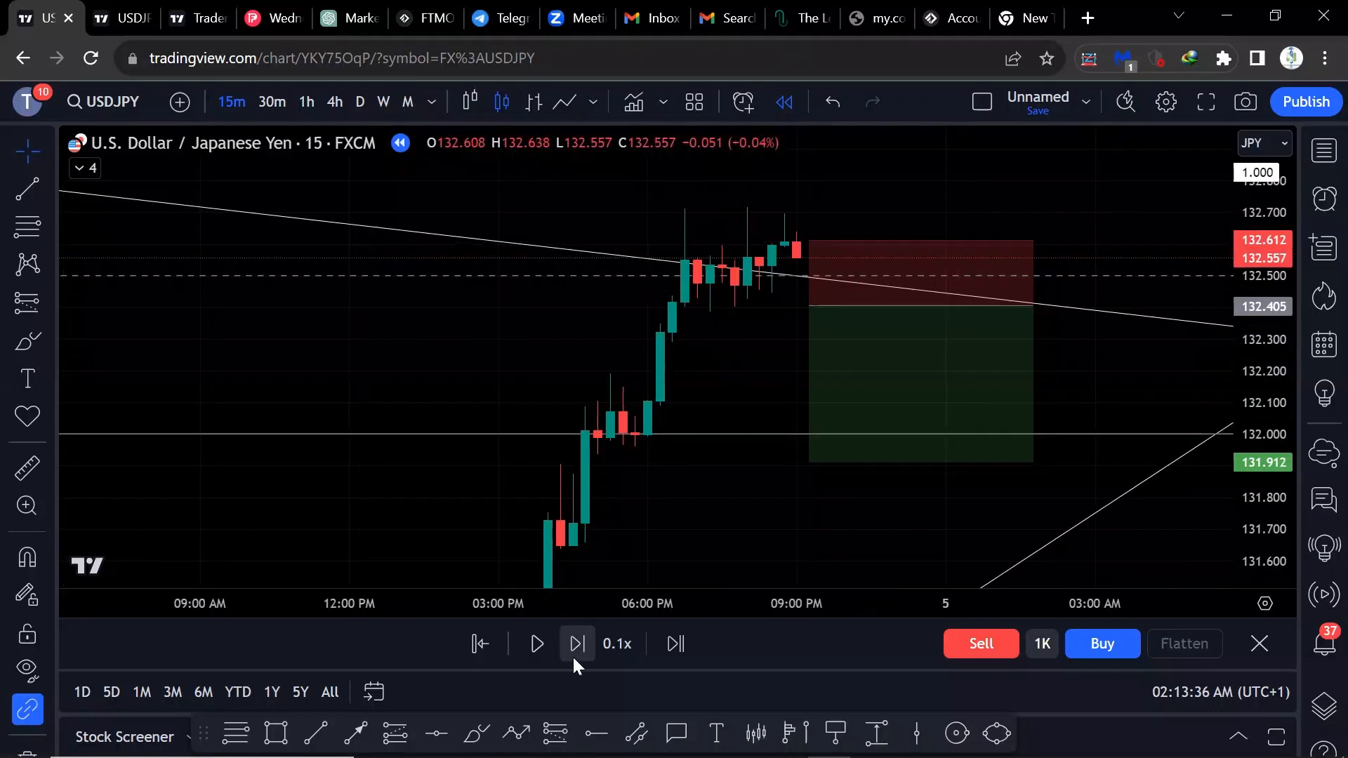
click(574, 659)
click(574, 659)
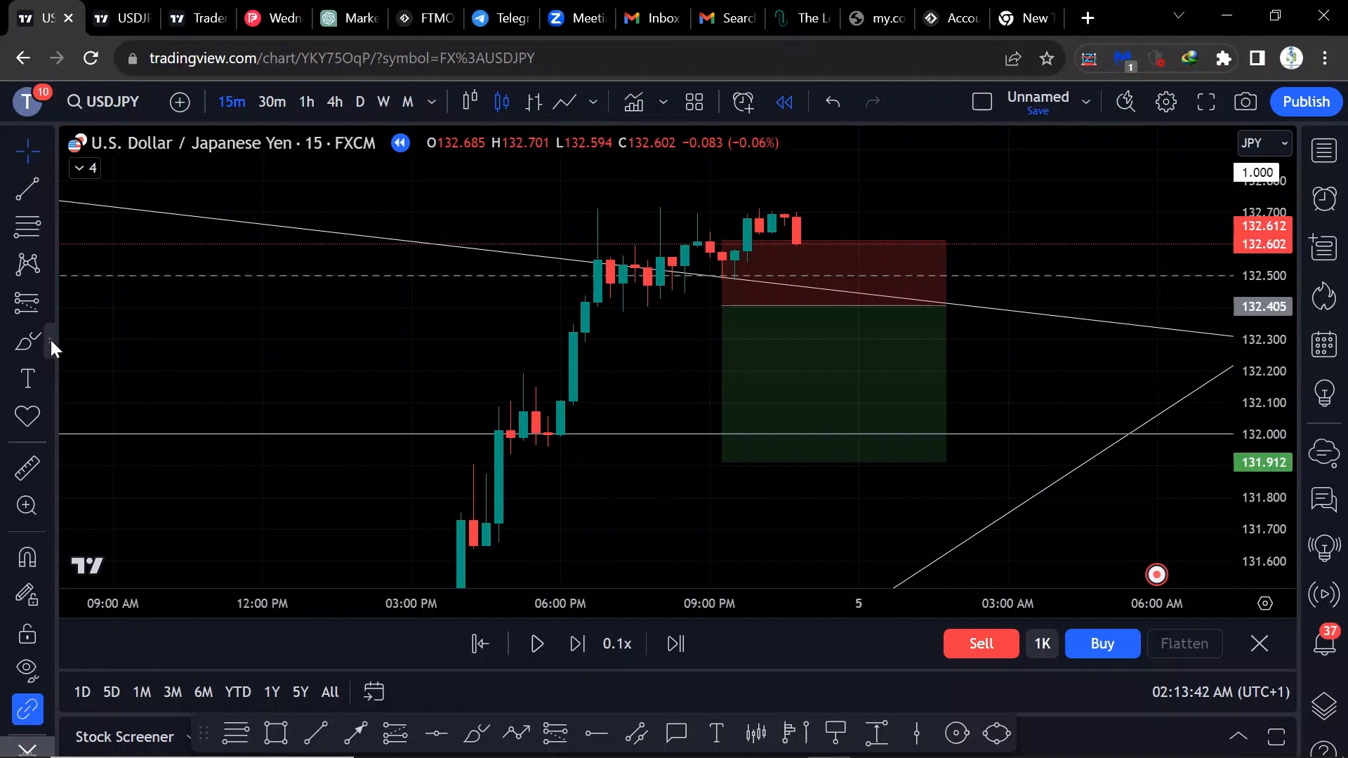
Try marking the double top near 132.7 with a white five-point path ending at about 132.262
click(524, 730)
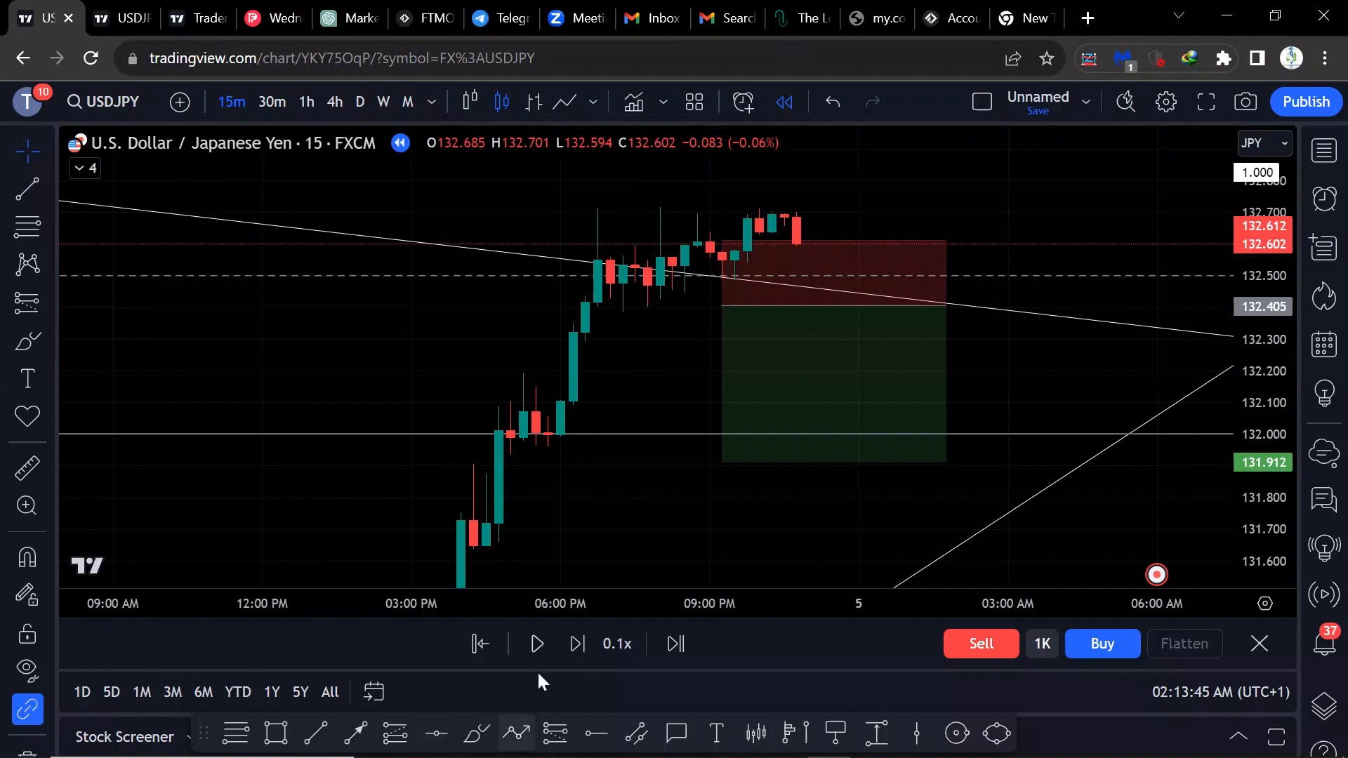
click(647, 307)
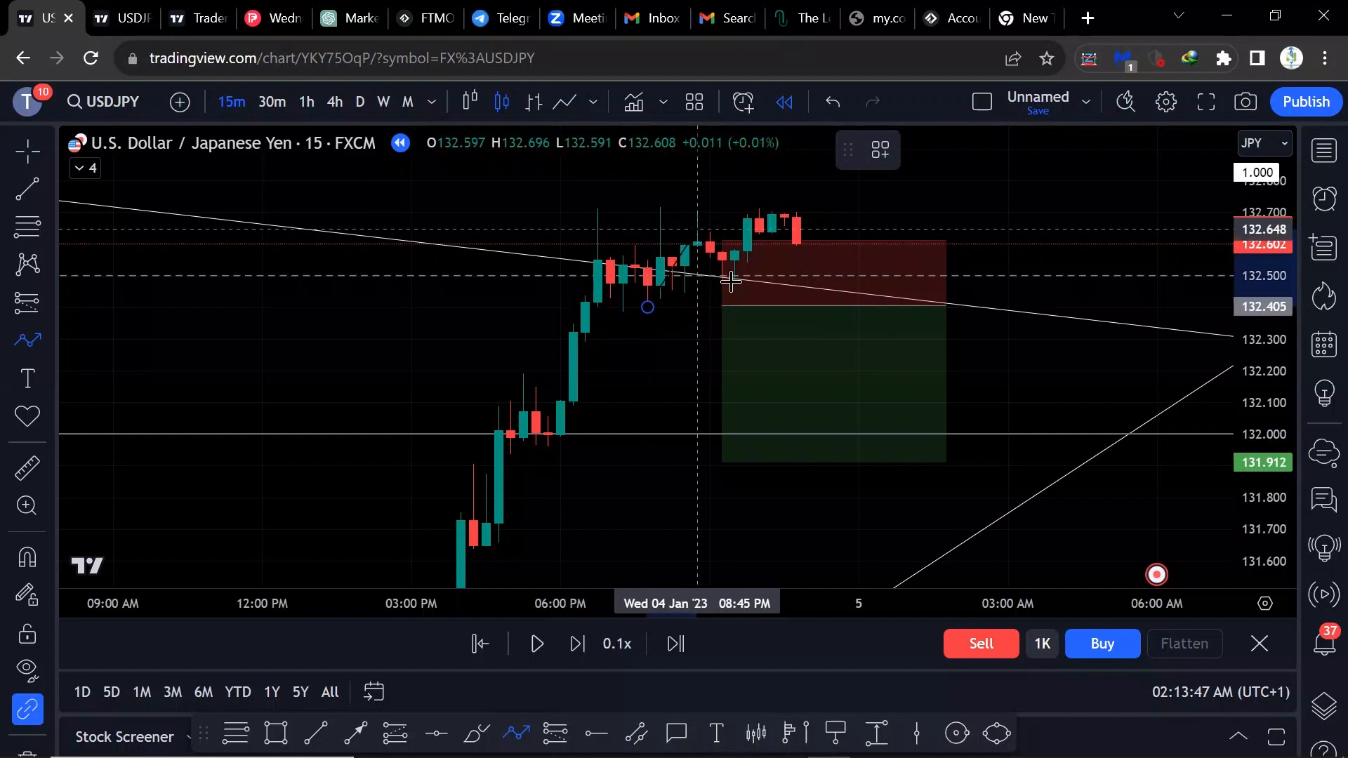
click(697, 214)
click(735, 290)
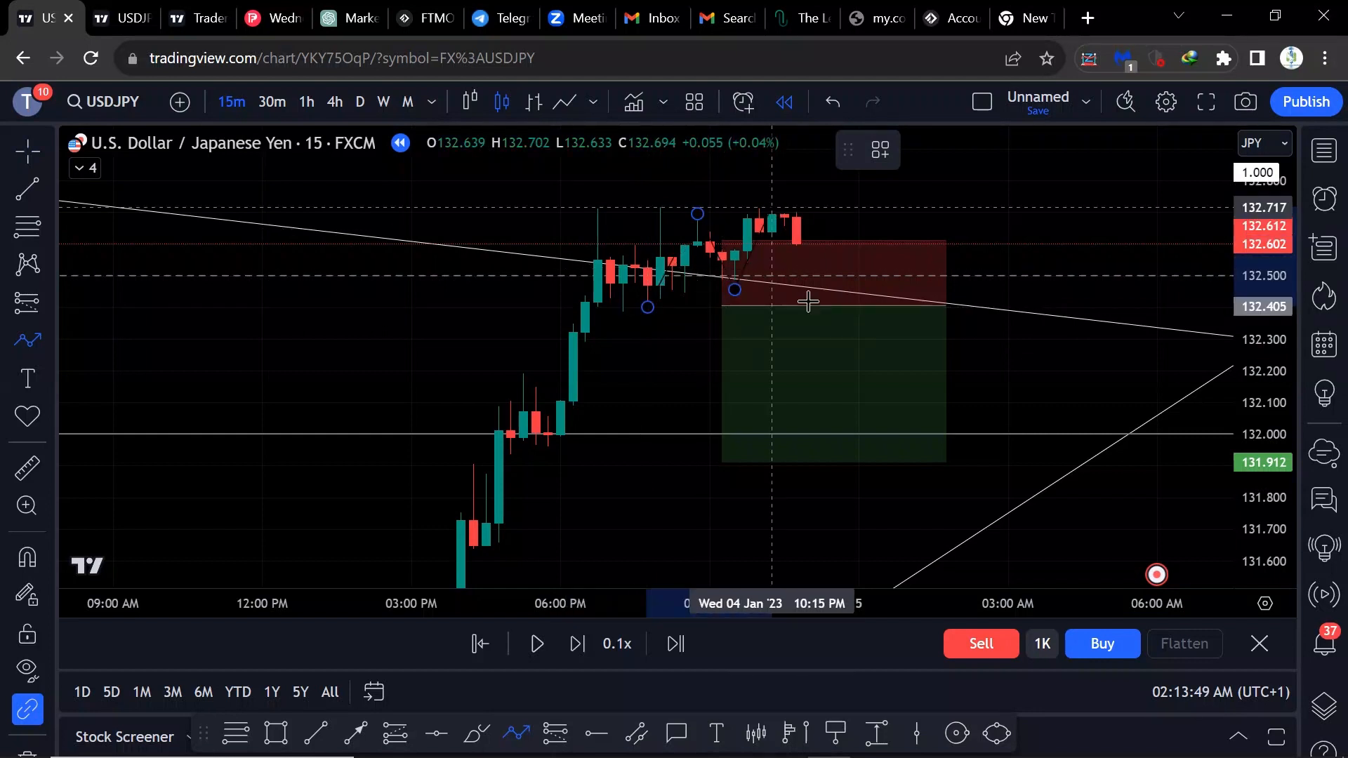
click(772, 207)
click(834, 351)
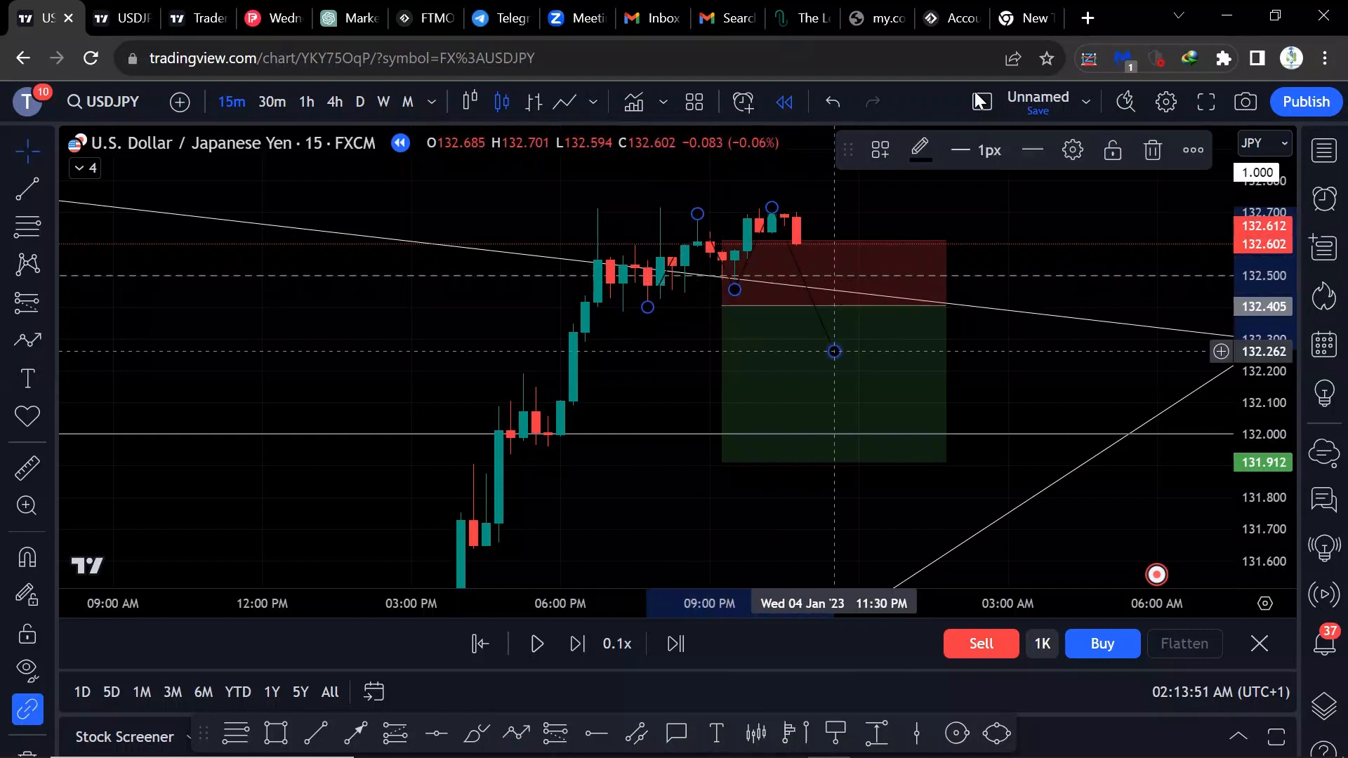
click(920, 149)
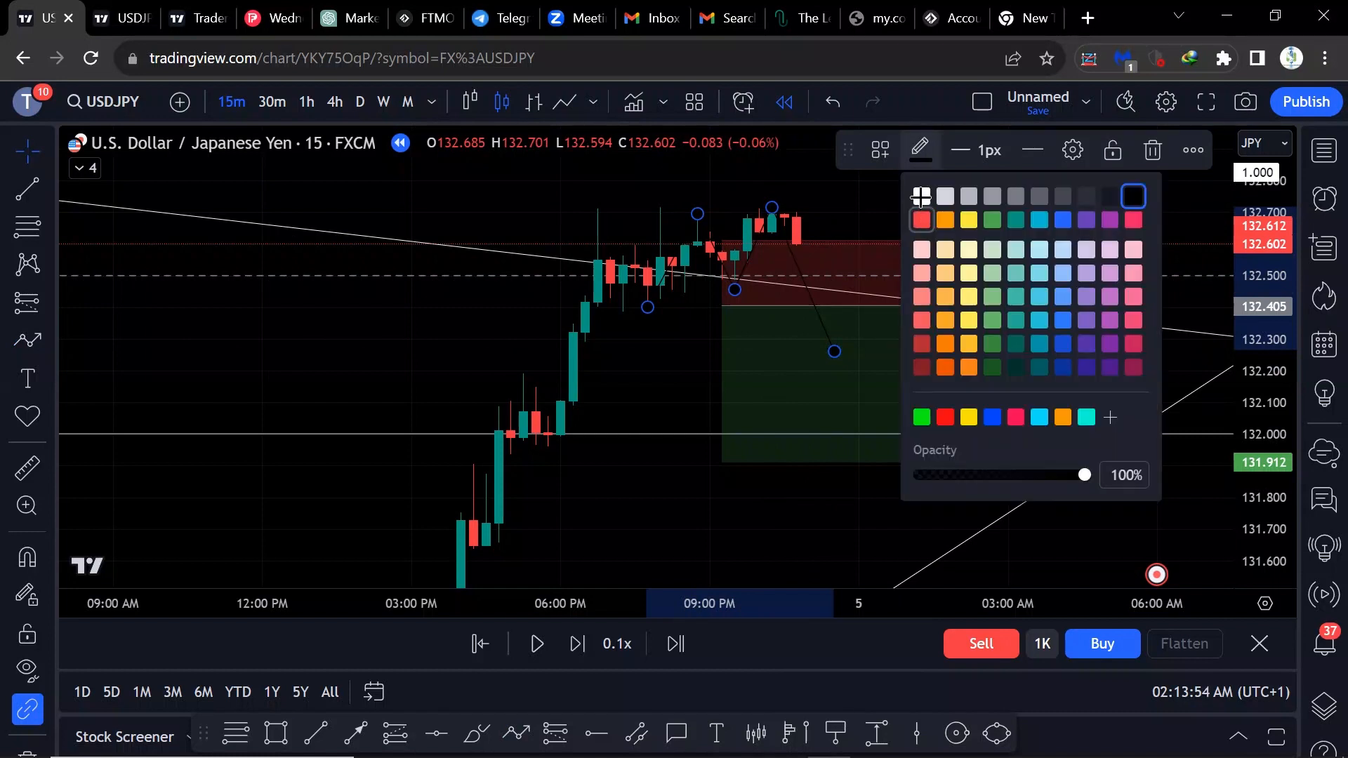
click(921, 196)
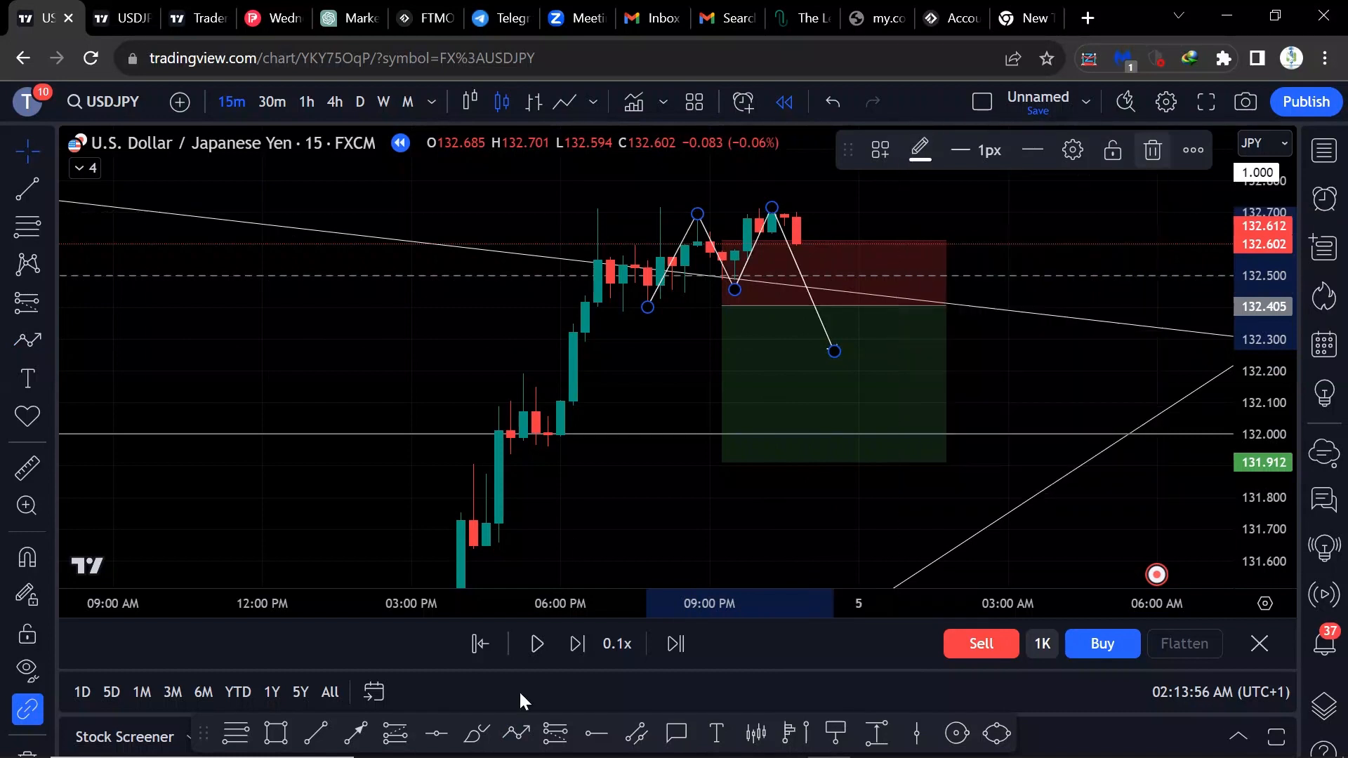
key(Delete)
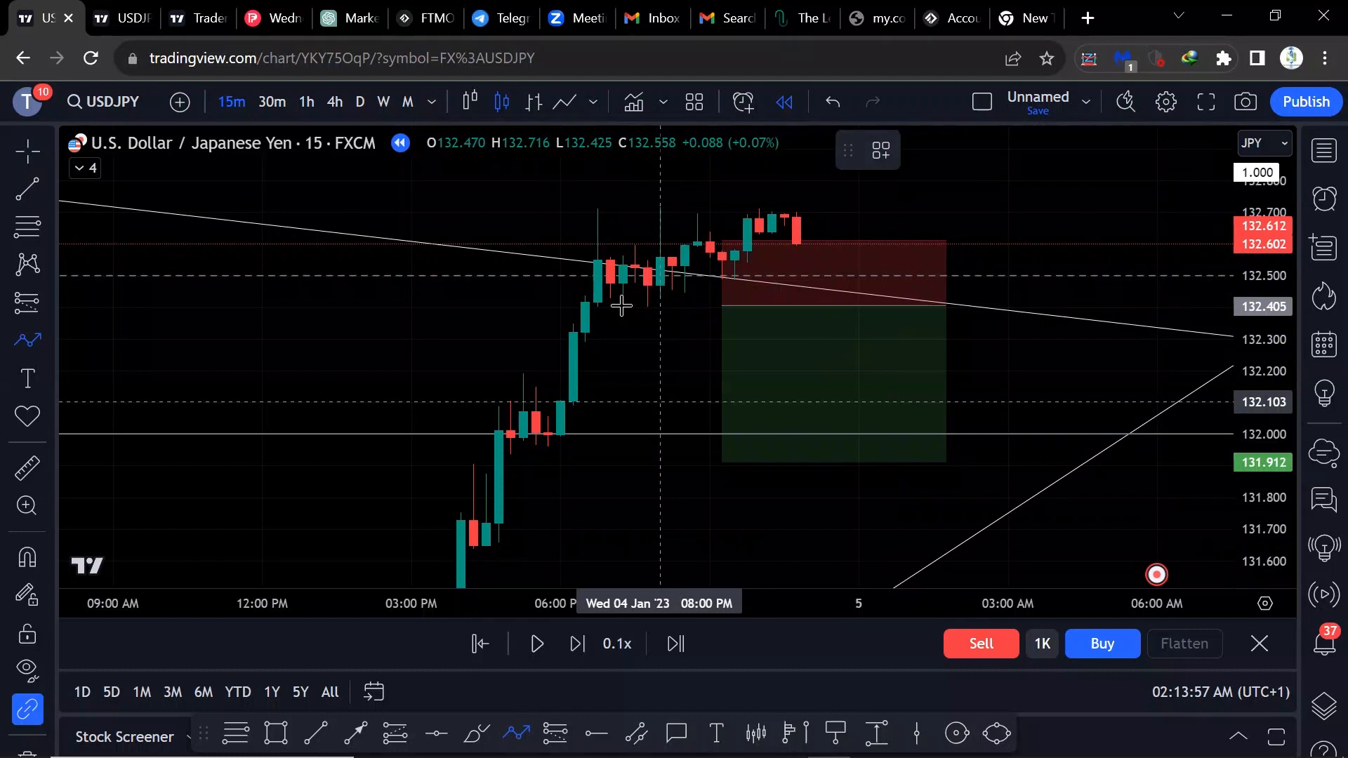
Draw a white M-shaped path over the two highs near 132.7, ending below the short position's target at about 131.847
click(623, 306)
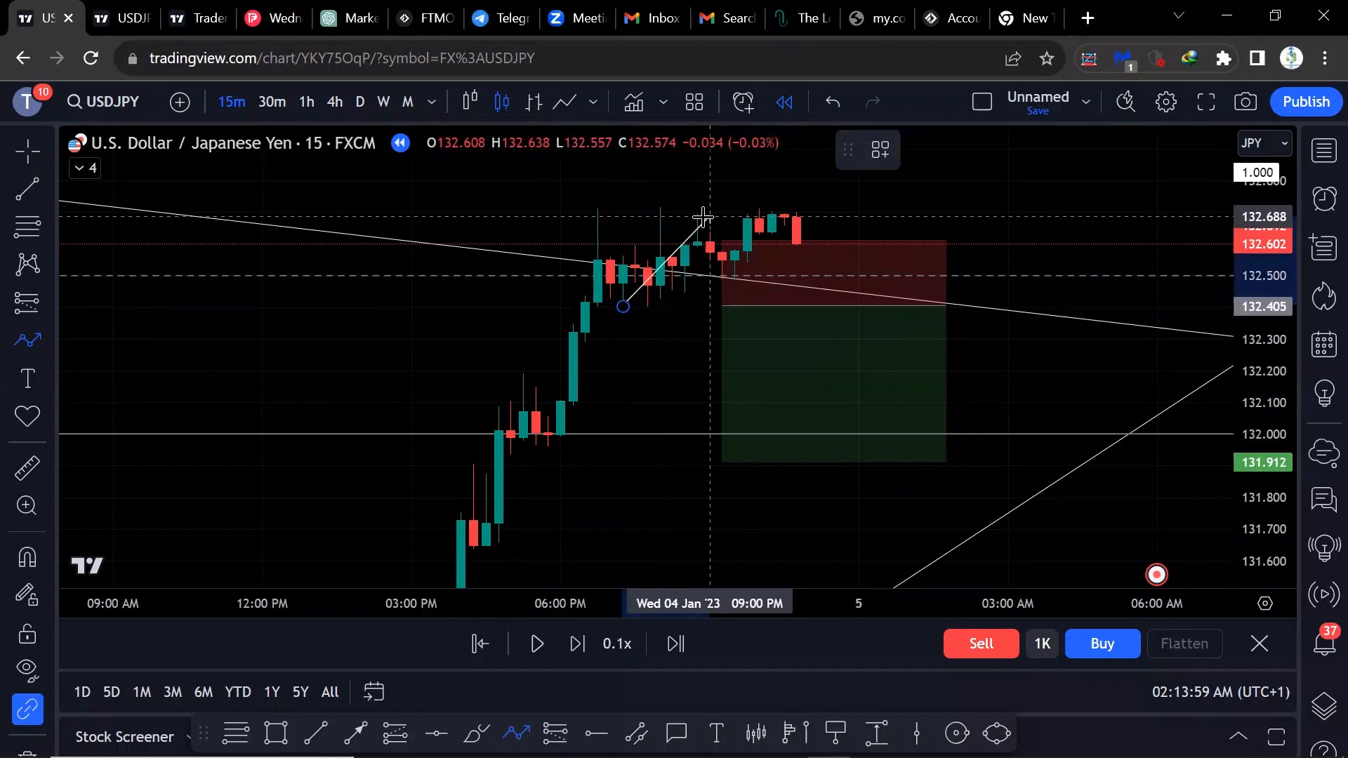
click(698, 217)
click(735, 276)
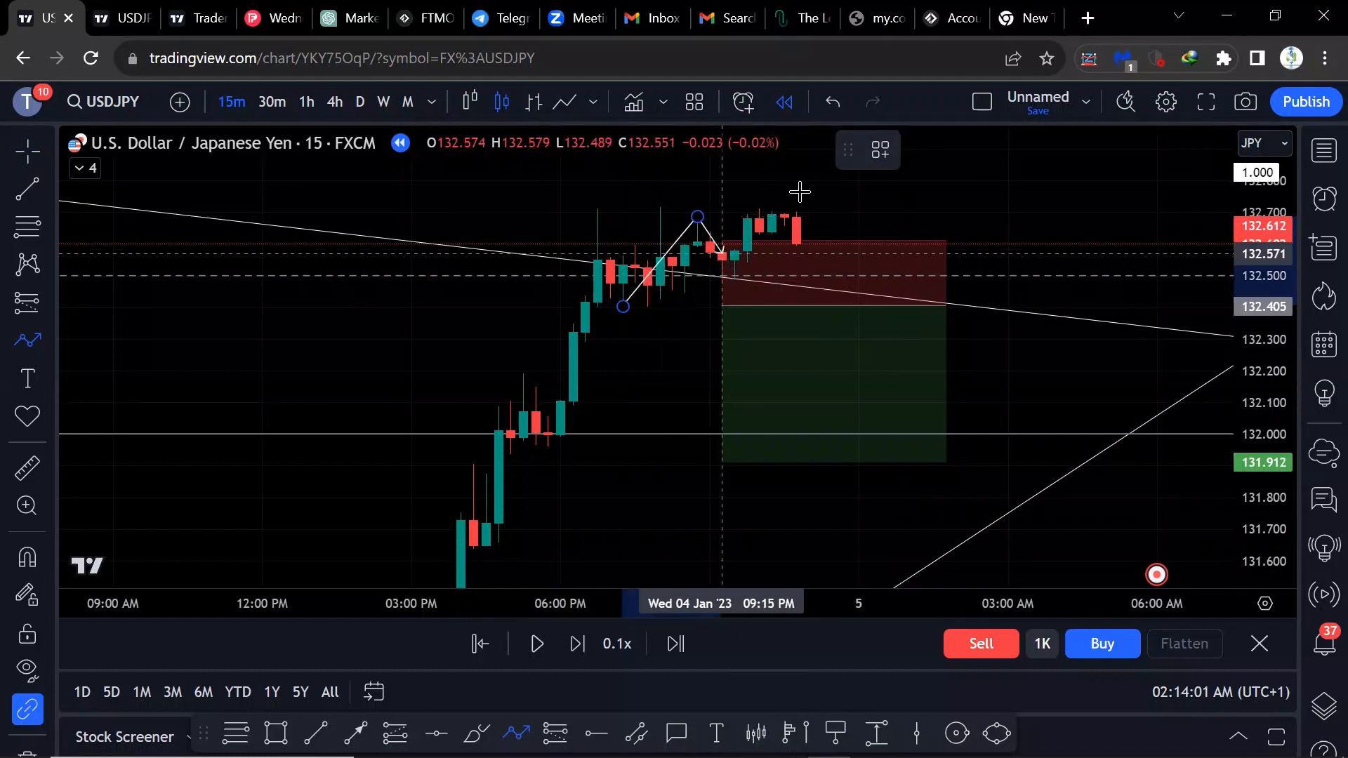
click(773, 218)
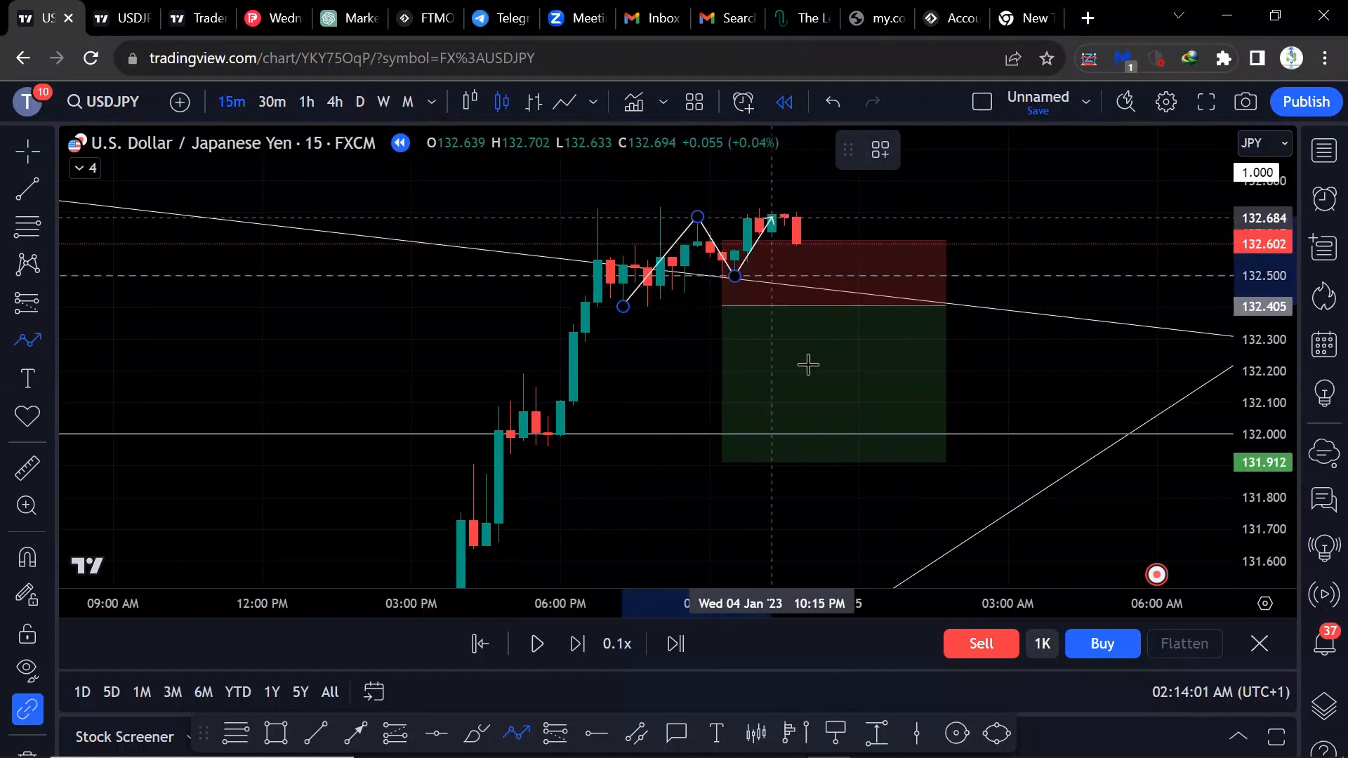
click(889, 483)
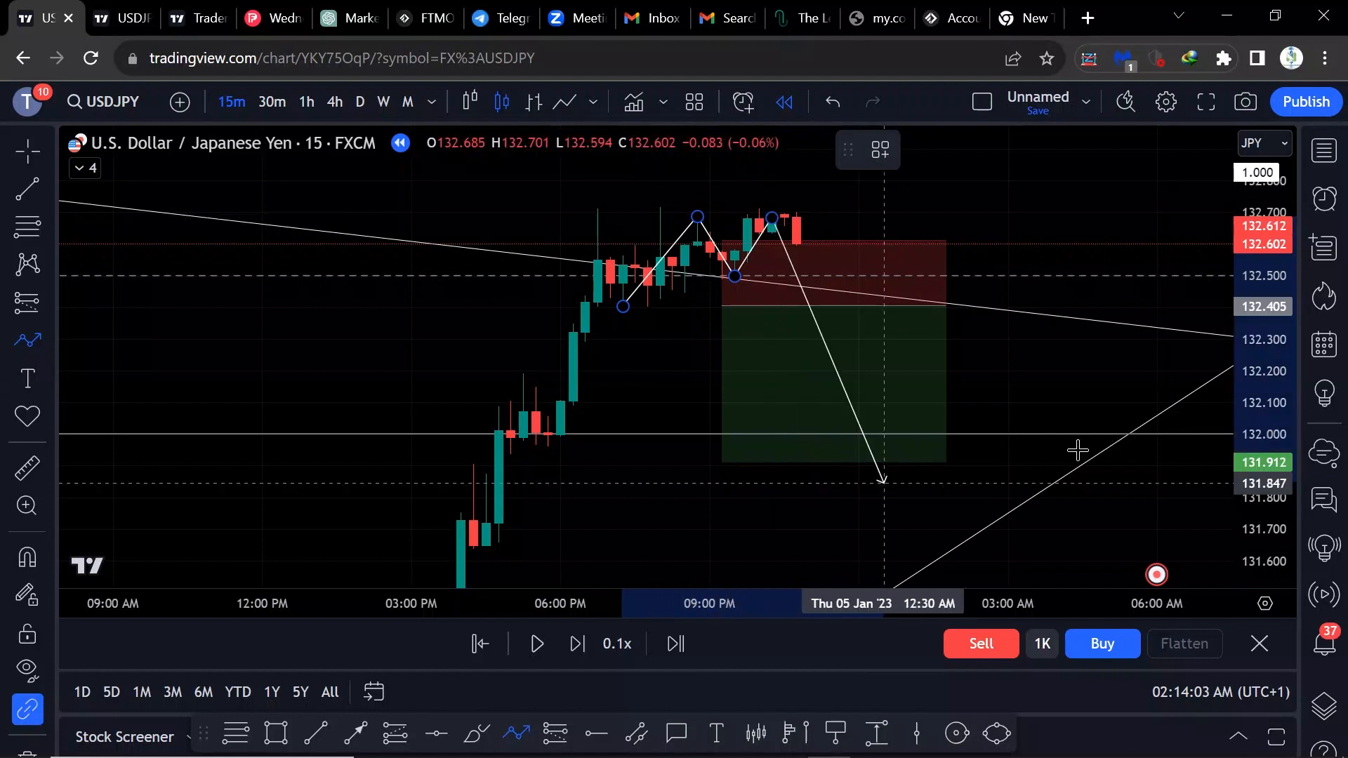
click(892, 482)
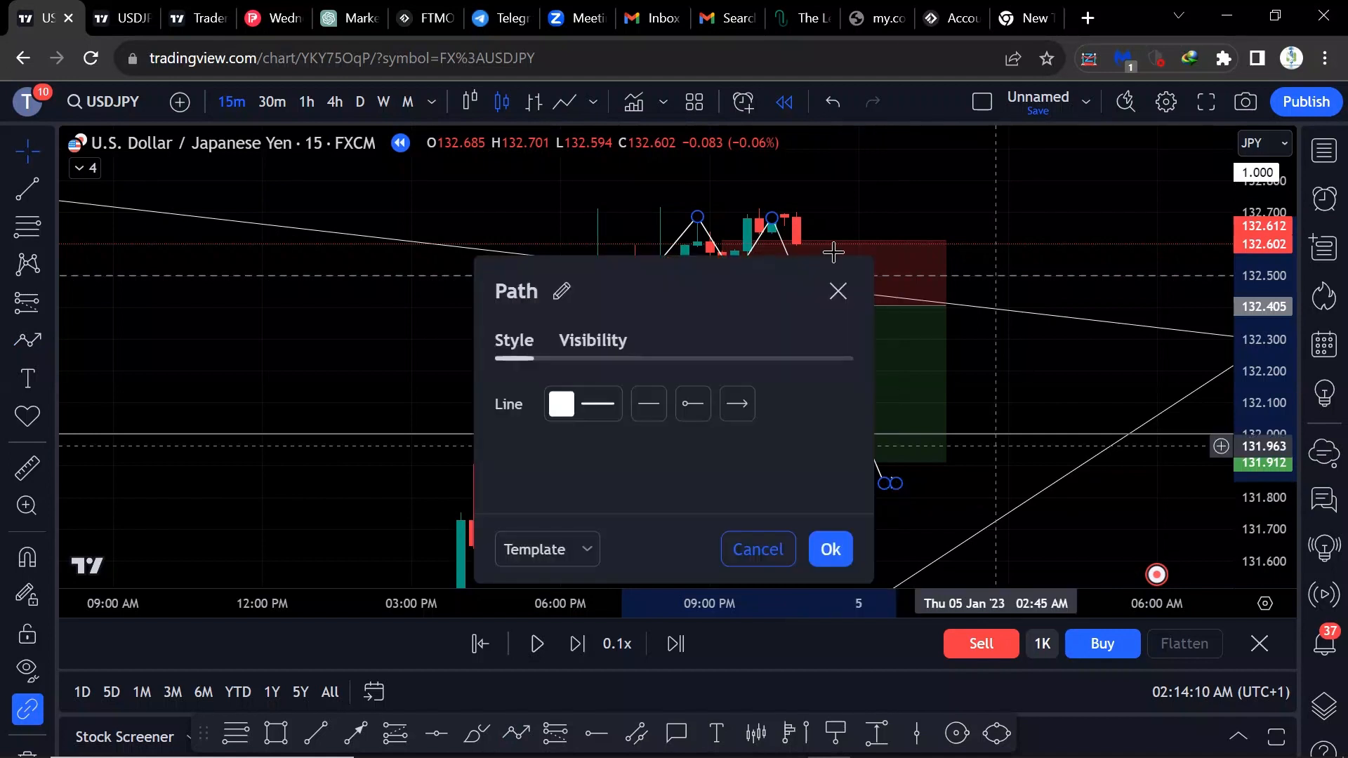
key(Escape)
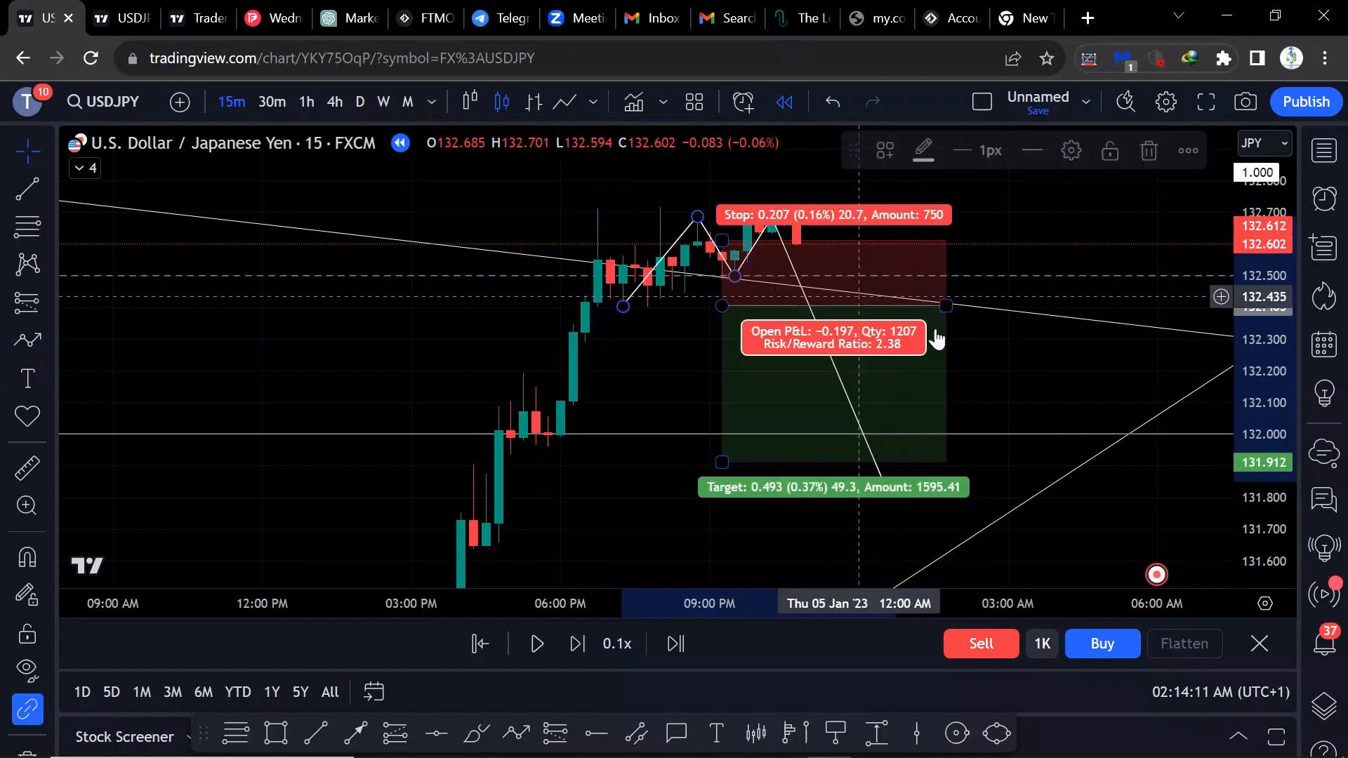
click(1068, 333)
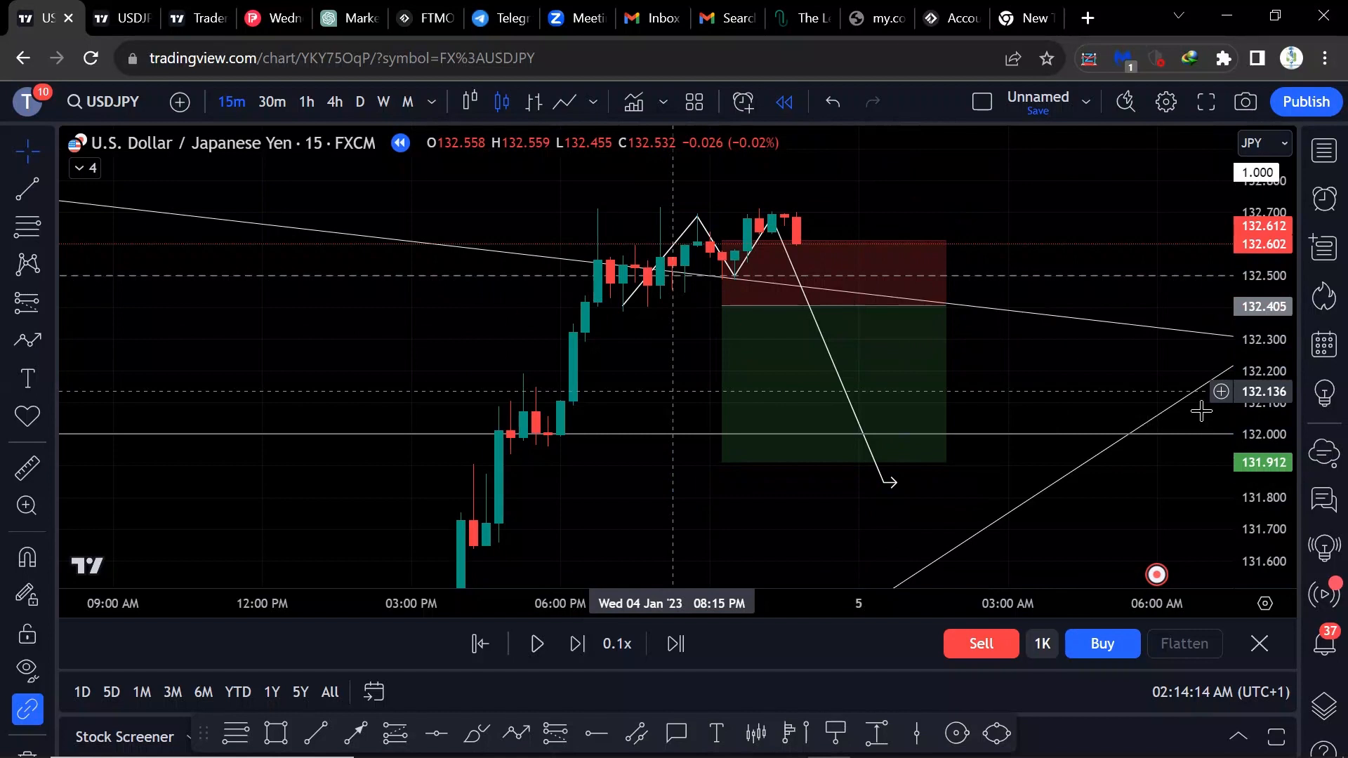
Advance the replay candle by candle until price falls through the short position's 131.912 target
drag(1230, 363, 790, 290)
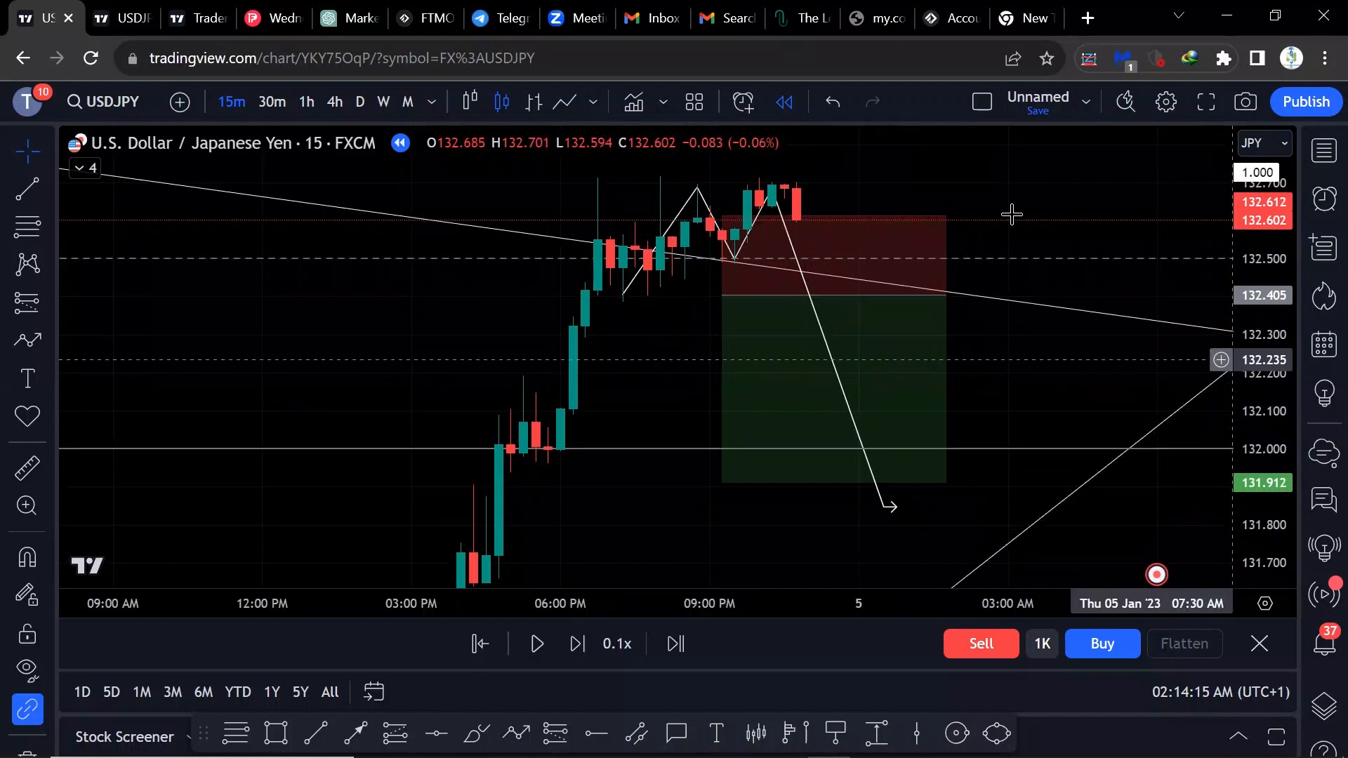
drag(1034, 192, 997, 206)
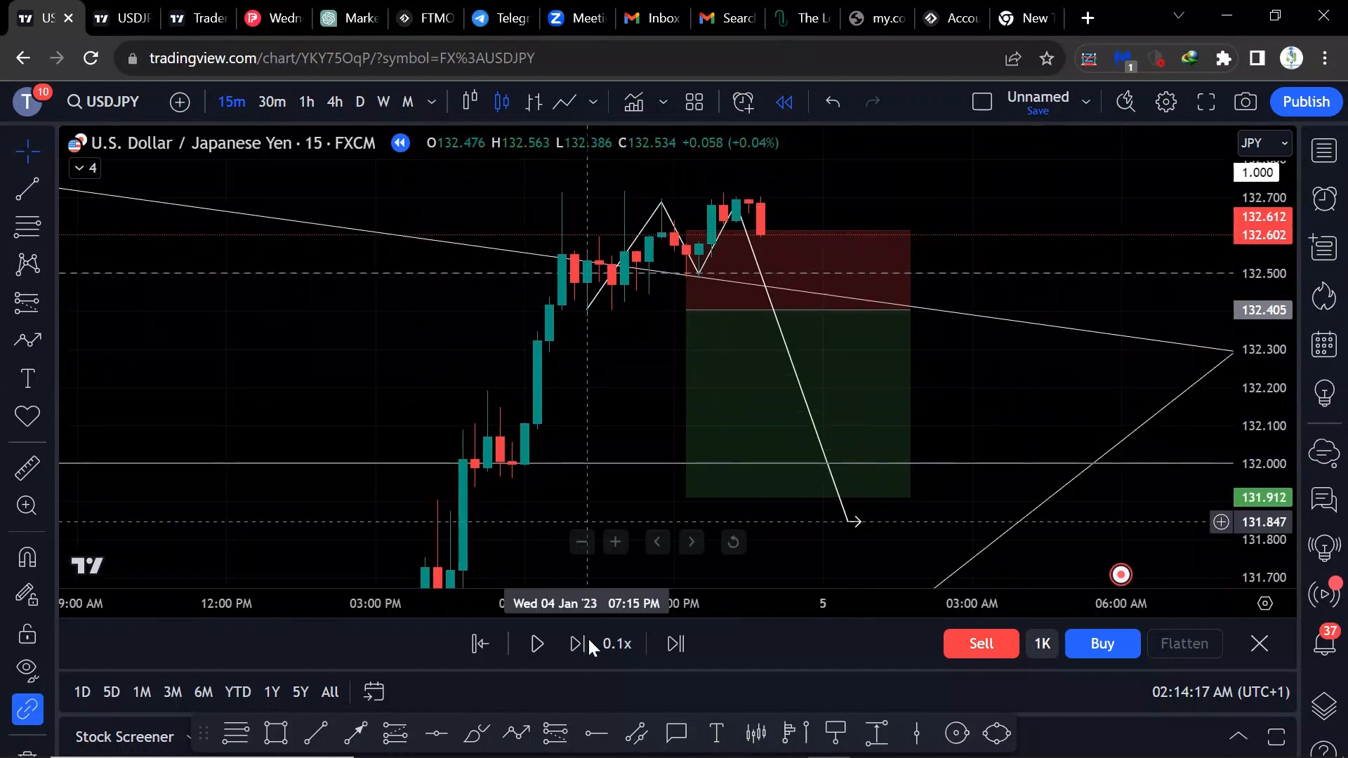
click(577, 644)
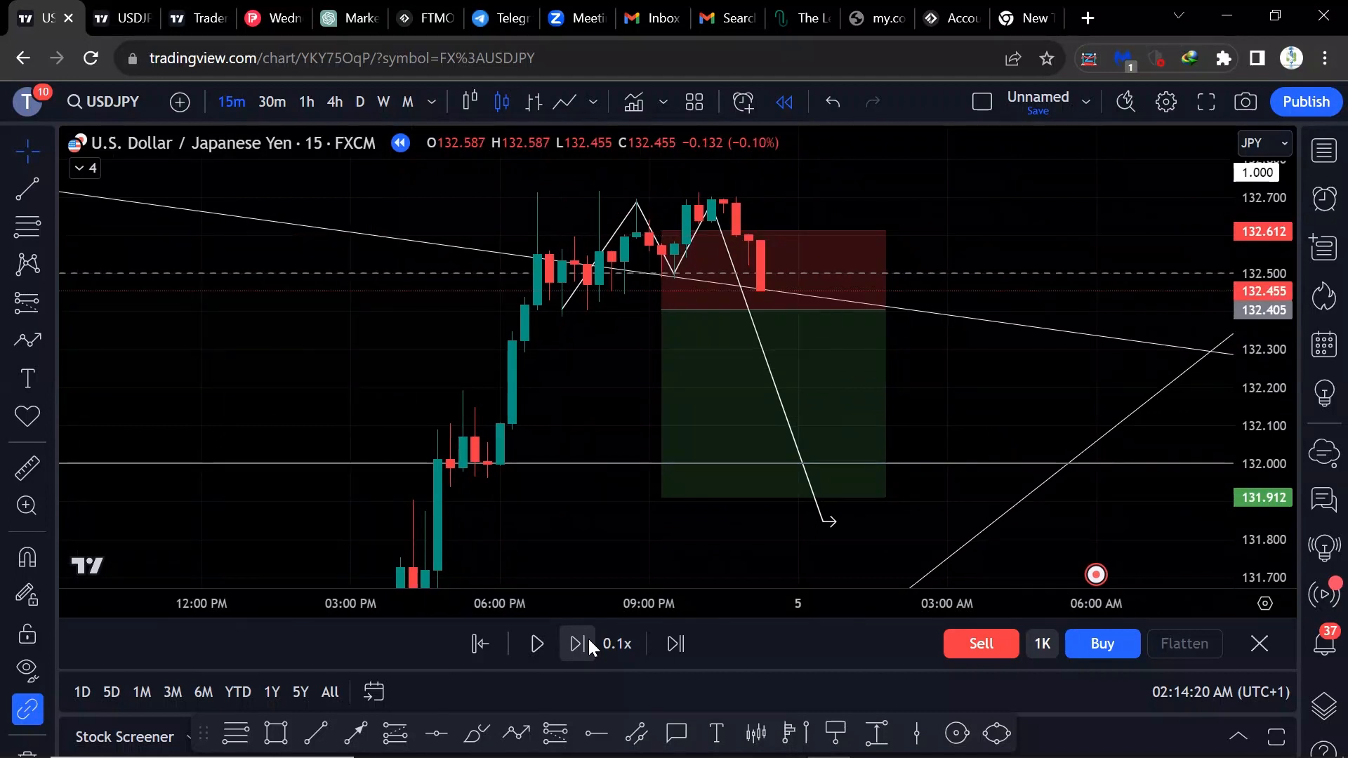
click(576, 644)
click(590, 643)
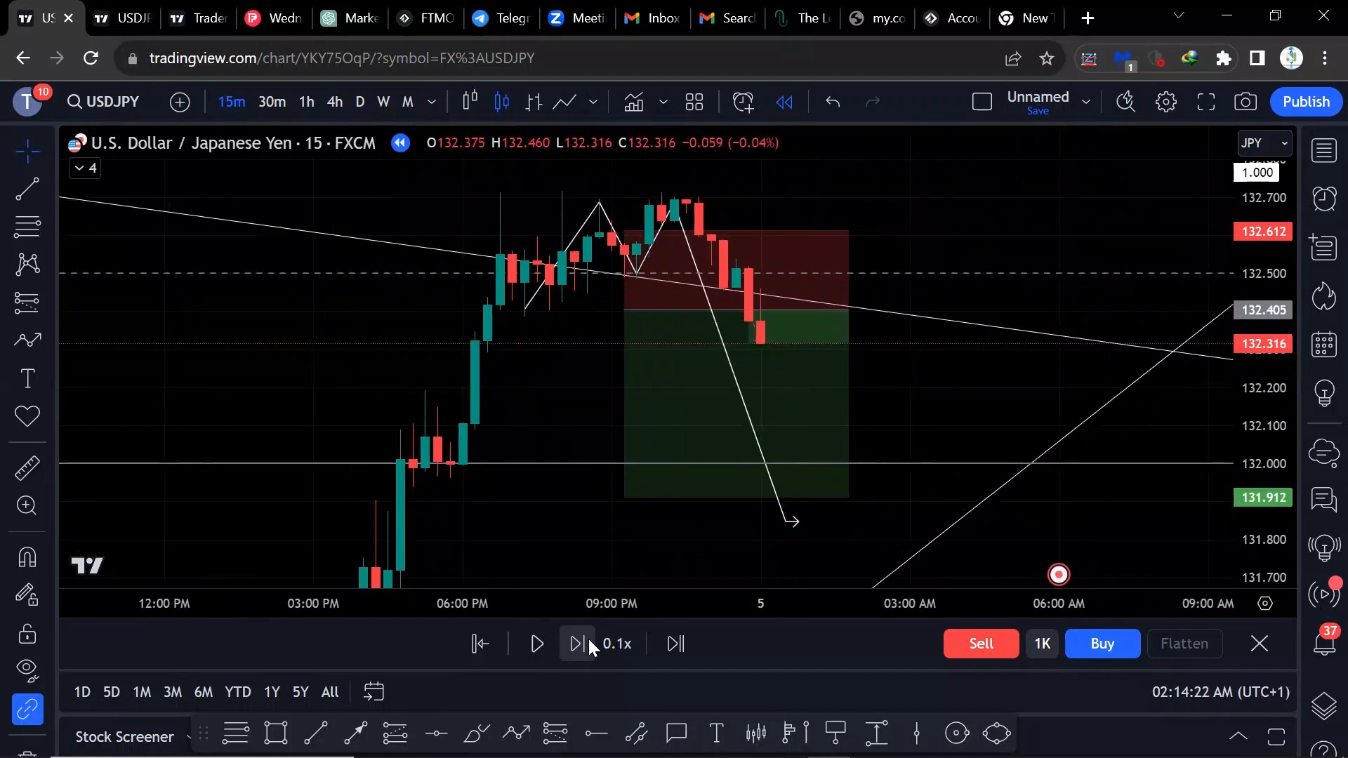
click(590, 643)
click(590, 644)
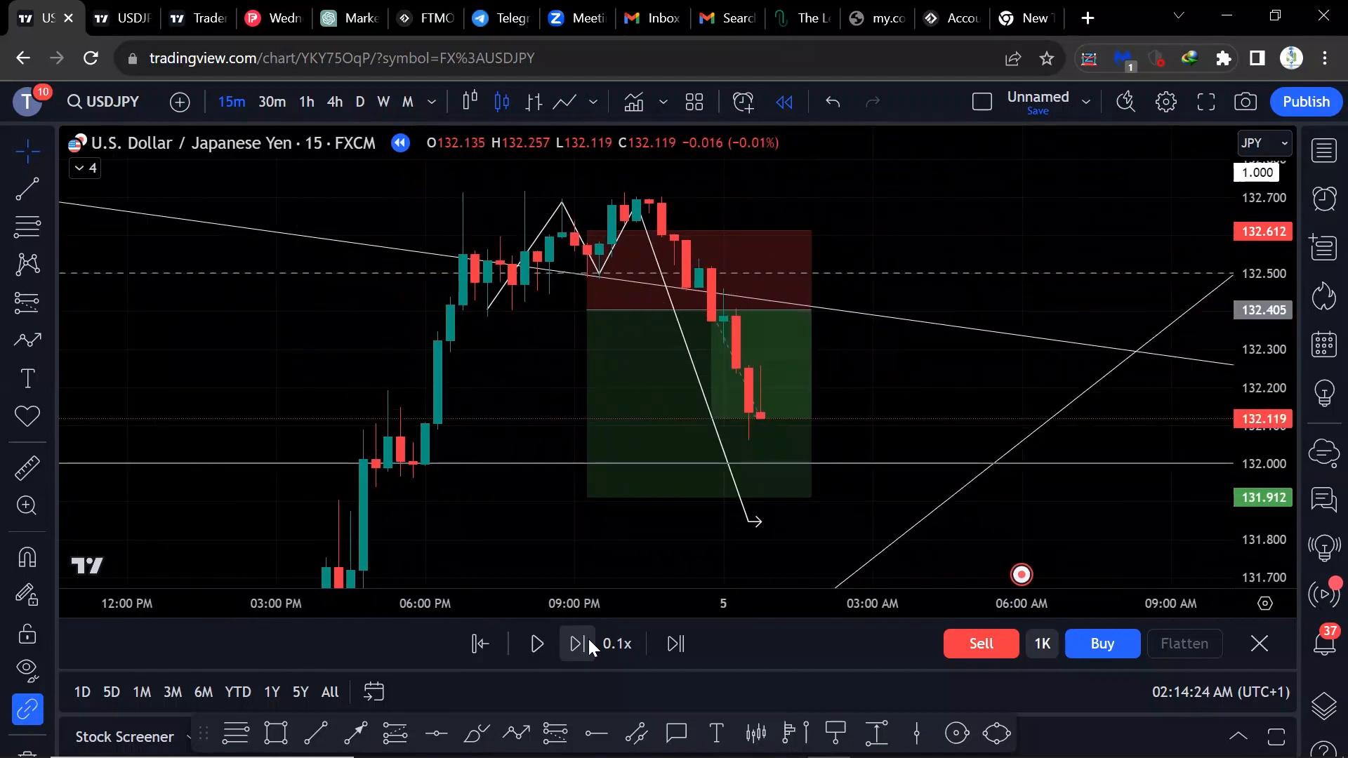
click(590, 644)
click(590, 645)
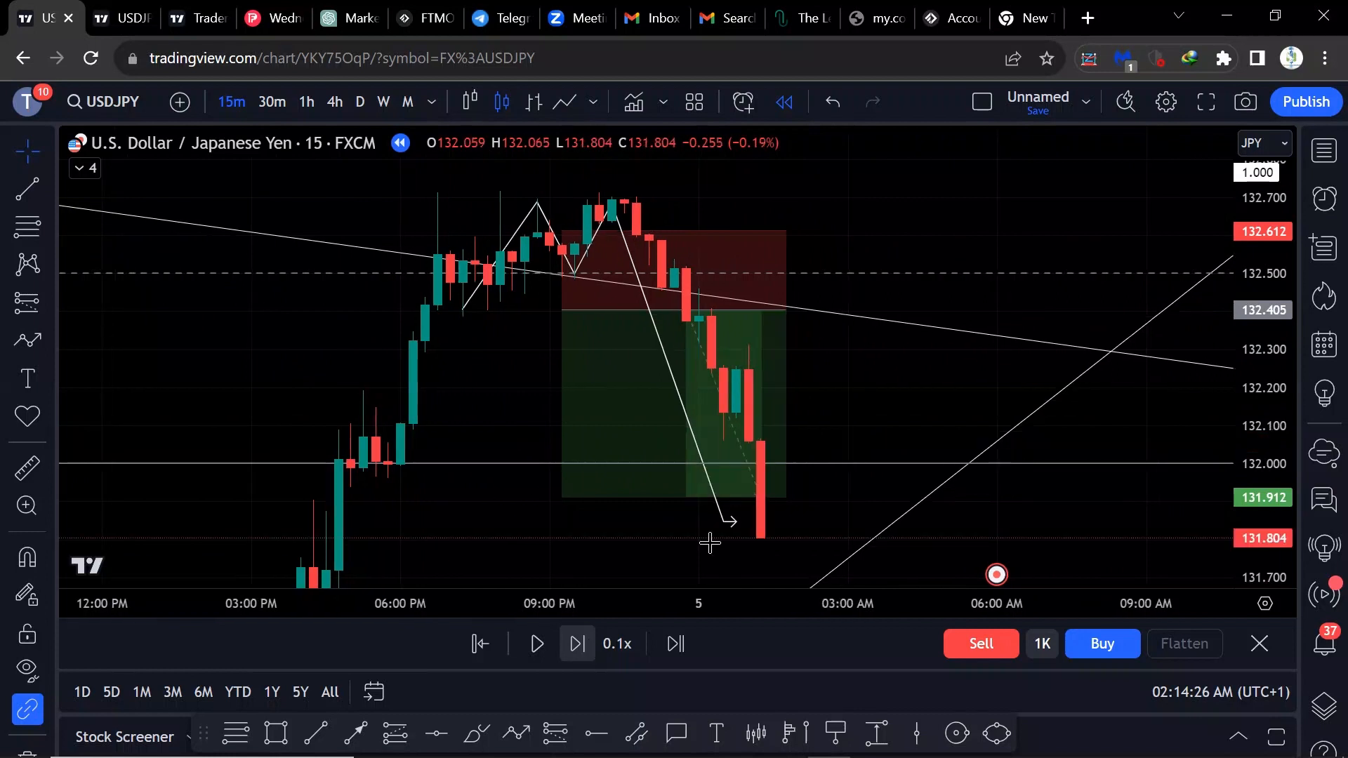
Copy a snapshot of the chart without the white path and paste it under "After:" on the USDJPY page in Notion
click(723, 520)
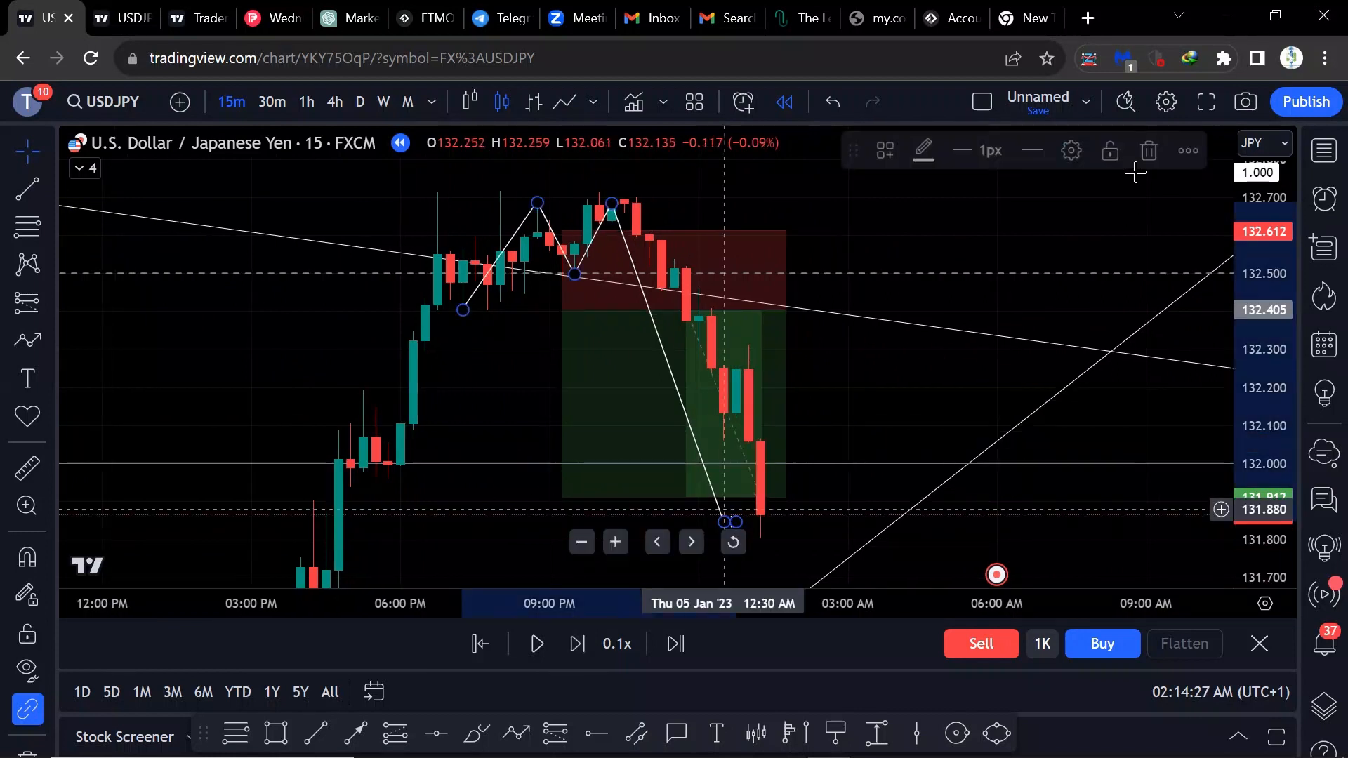
click(1243, 105)
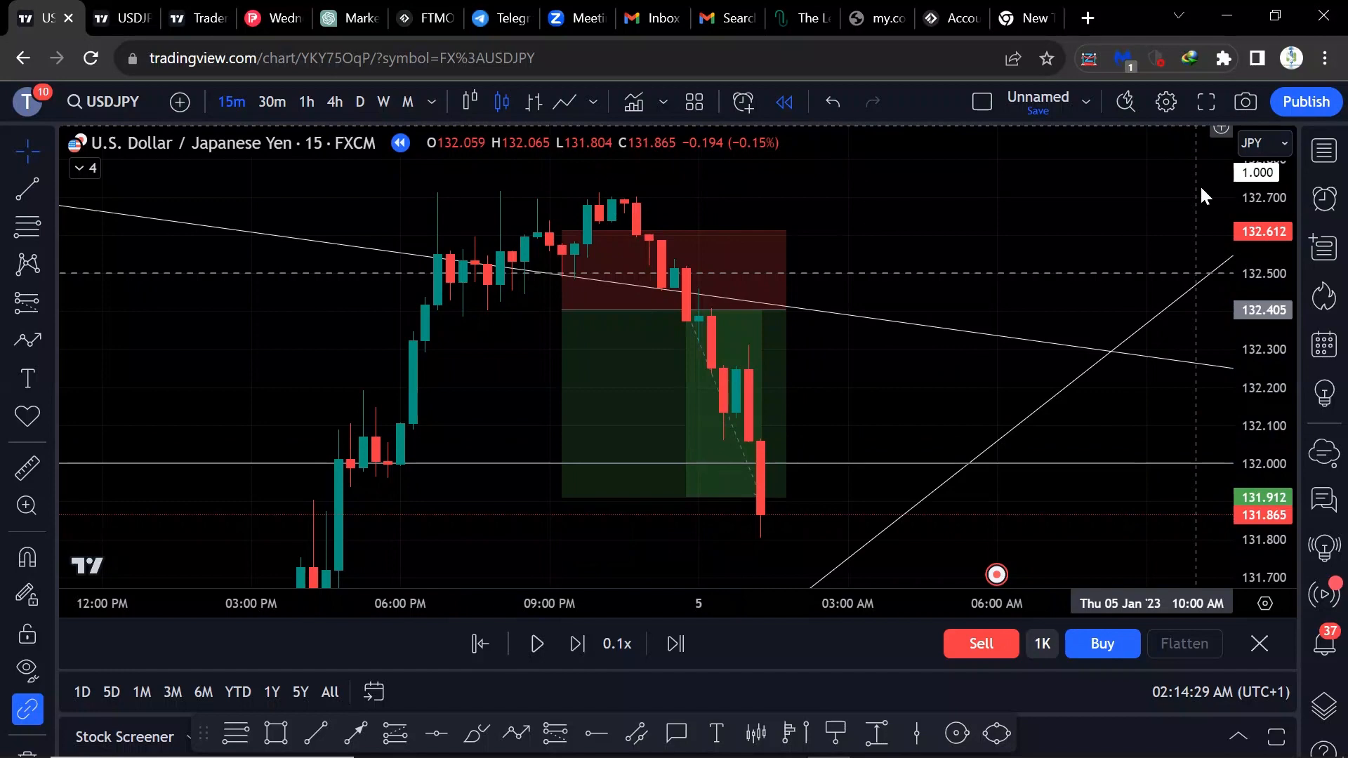
click(1197, 212)
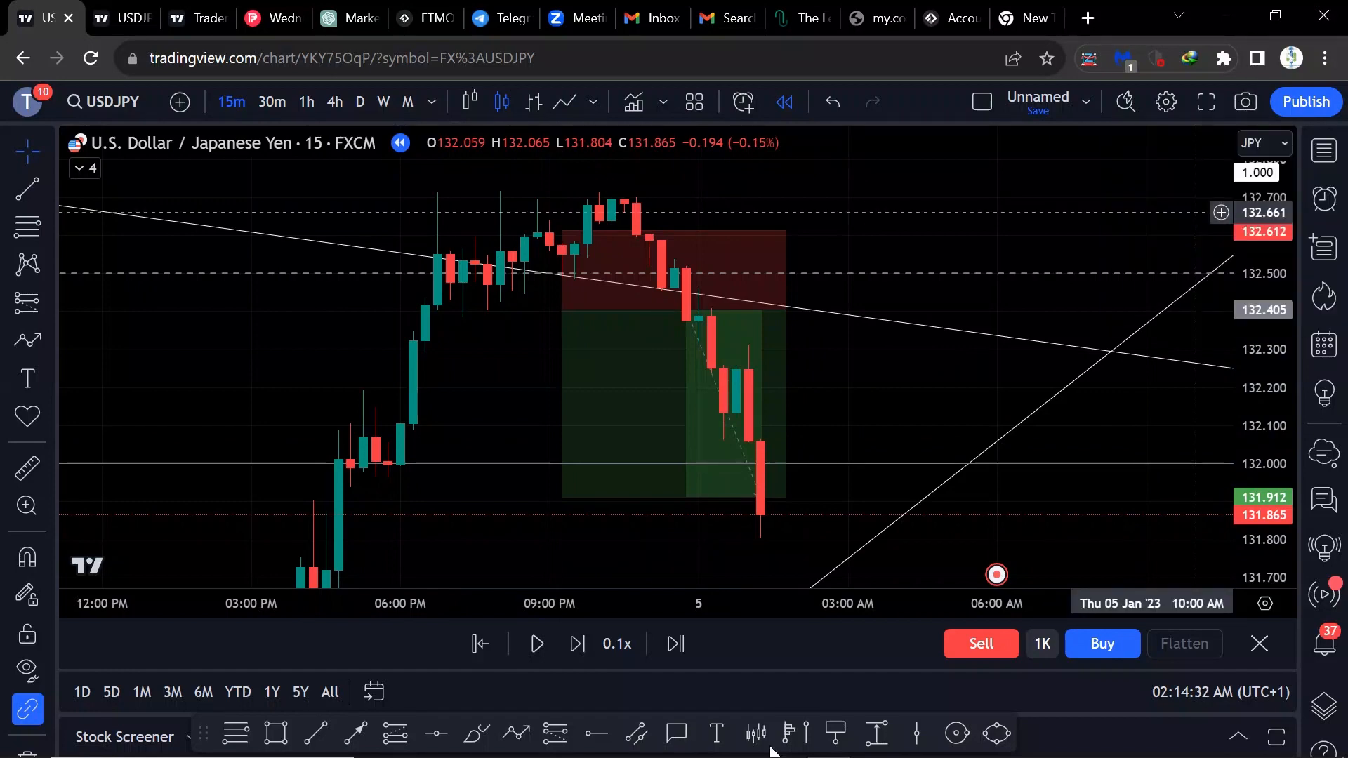
key(alt+Tab)
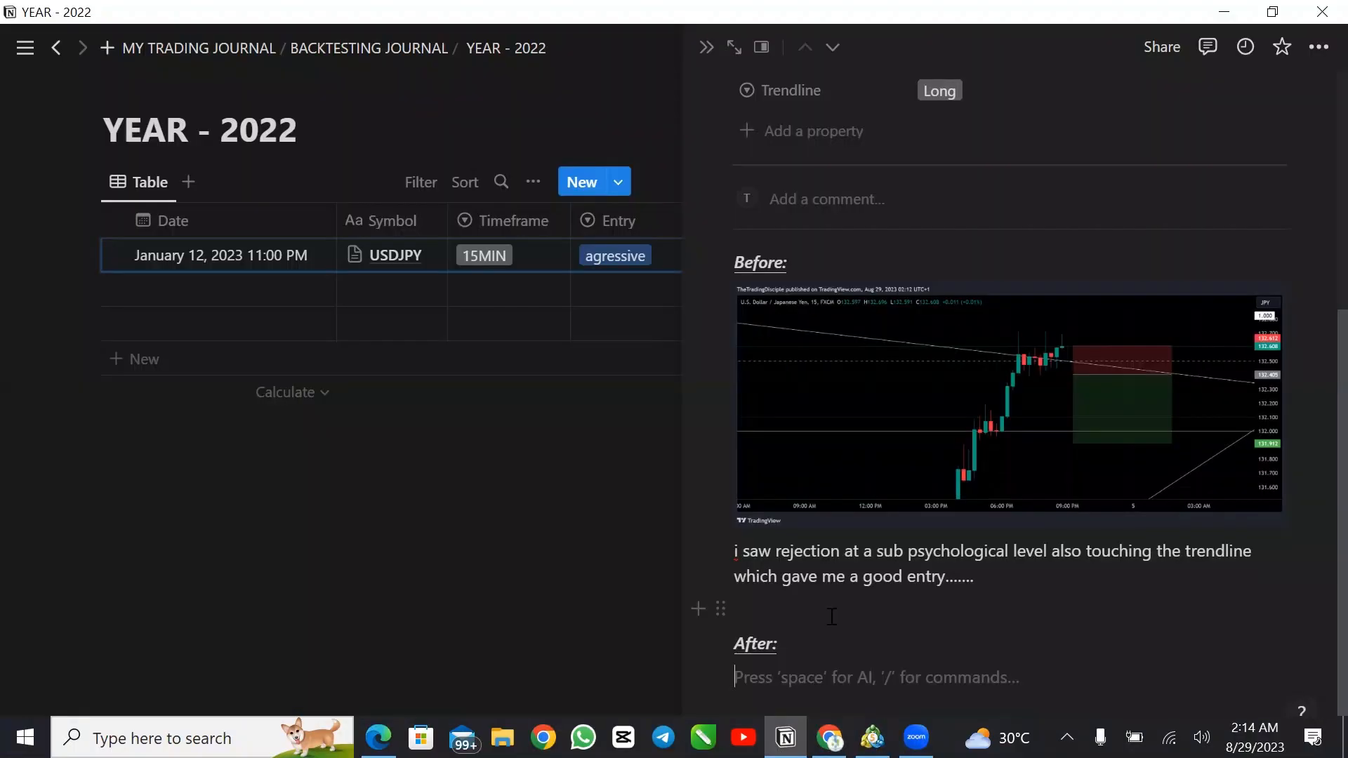
key(ctrl+v)
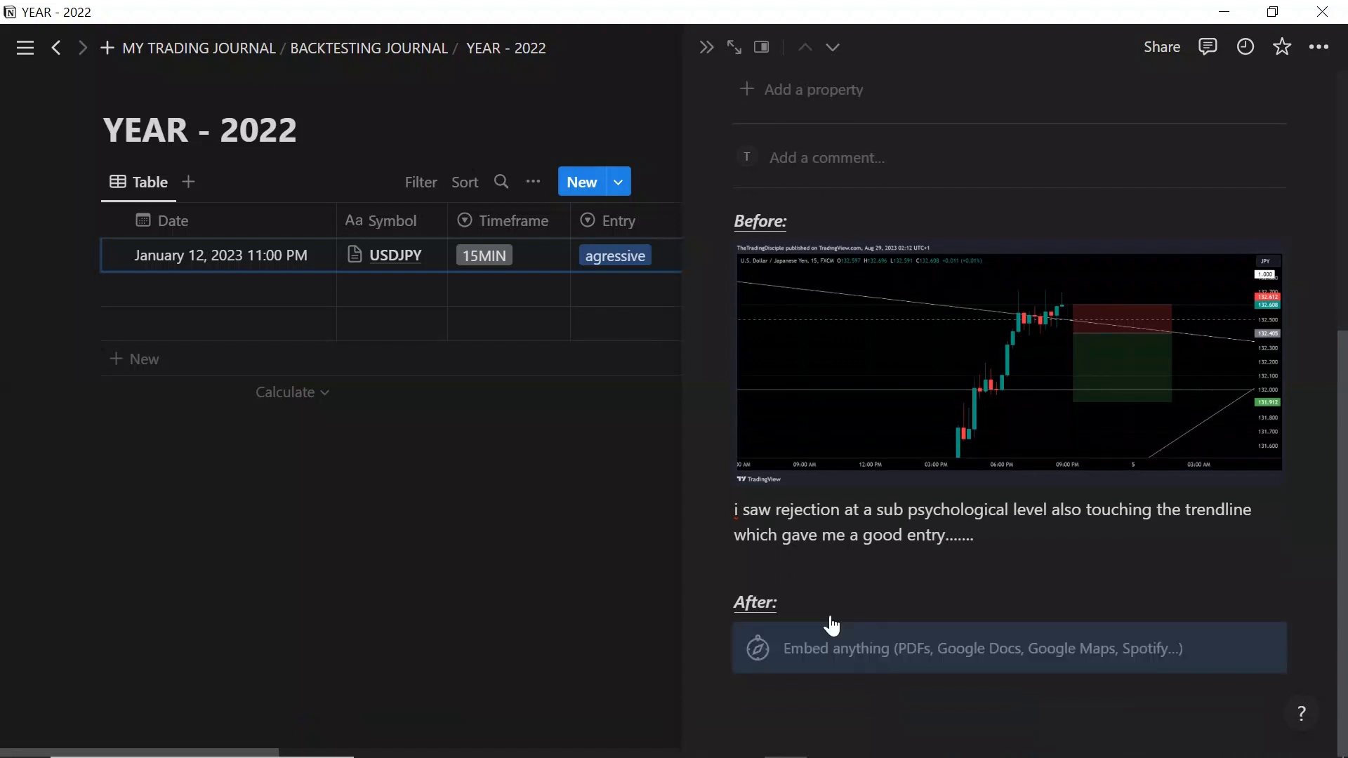
Below the "After:" chart image, write the note "price created a double which added to my confirmation ........................"
click(778, 720)
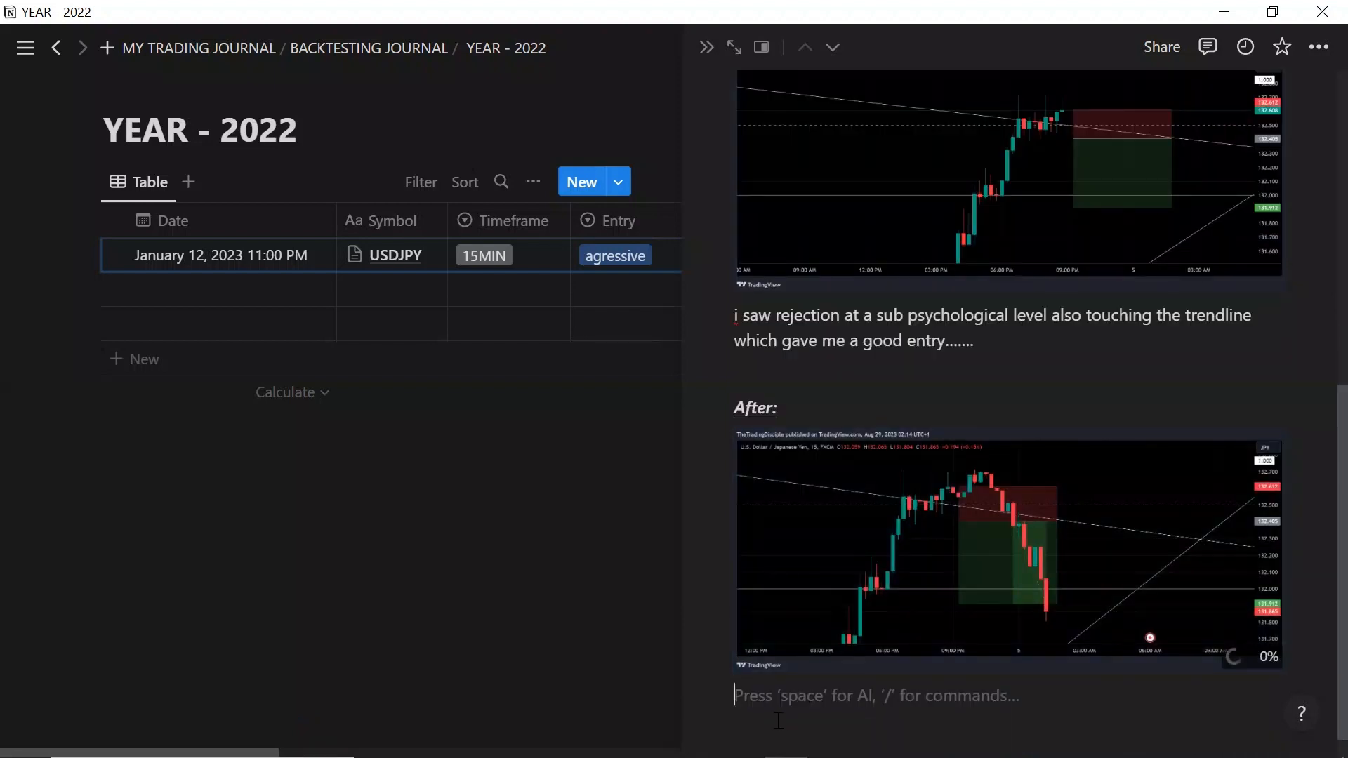
text(price c)
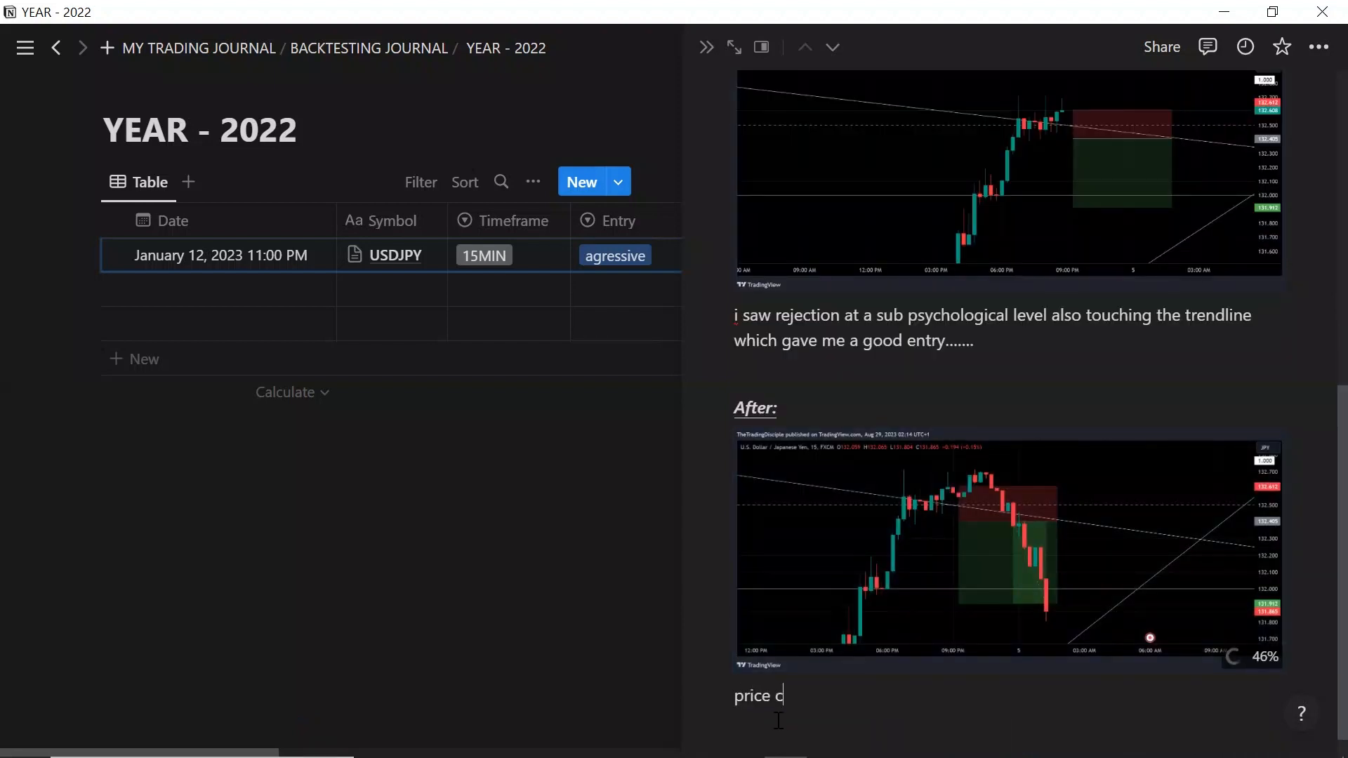
text(reated a )
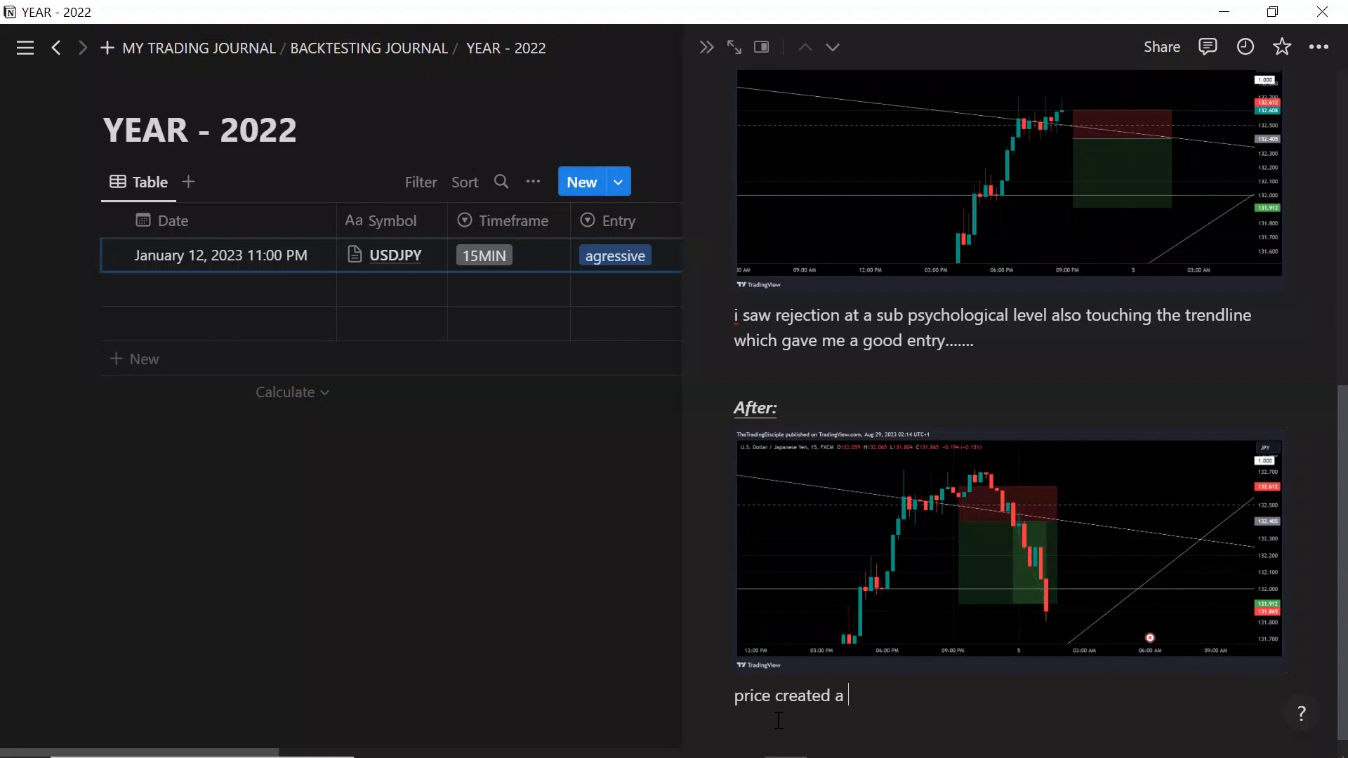
text(double w)
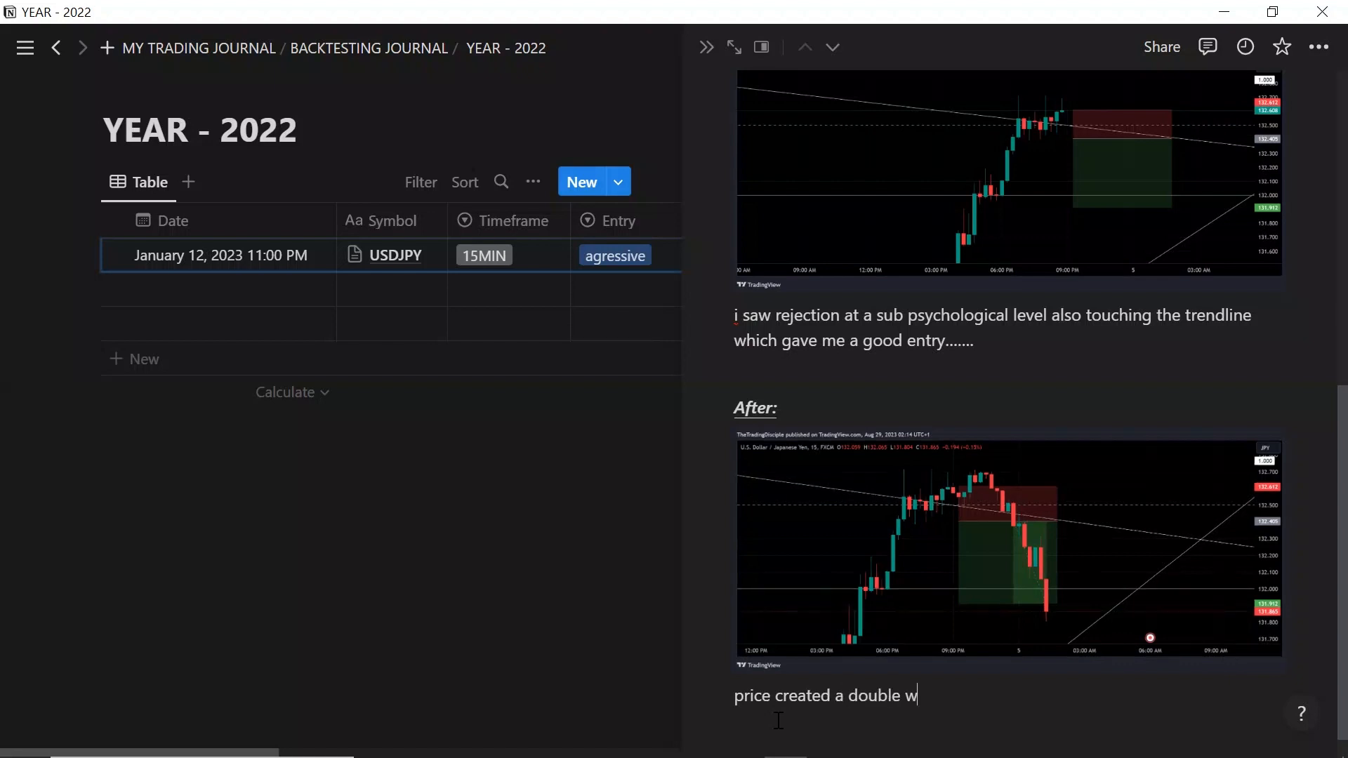
text(hich added to)
text(my confirma)
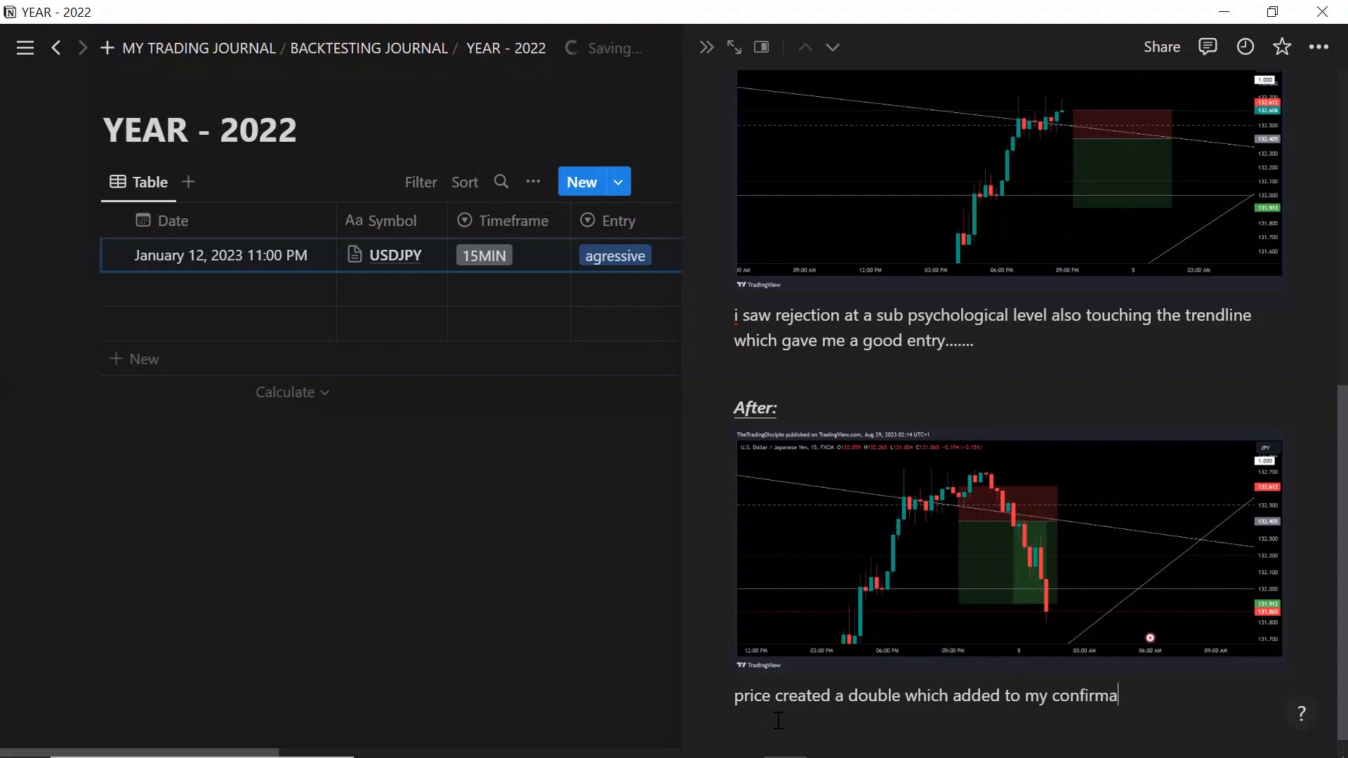
text(tion ........................)
Set the USDJPY page's Entry property to sellstop and its Candlestick property to Wick Rejection
scroll(782, 430, up, 2)
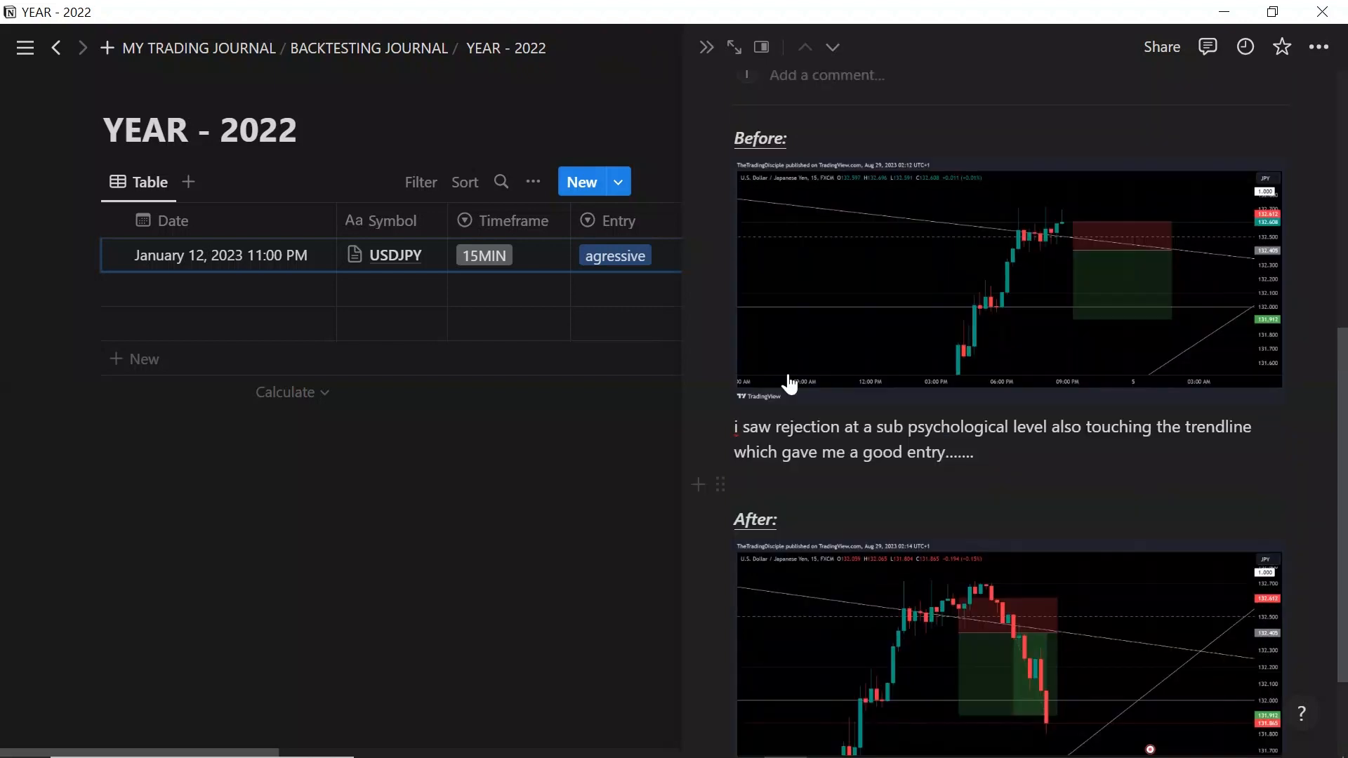
scroll(789, 385, up, 7)
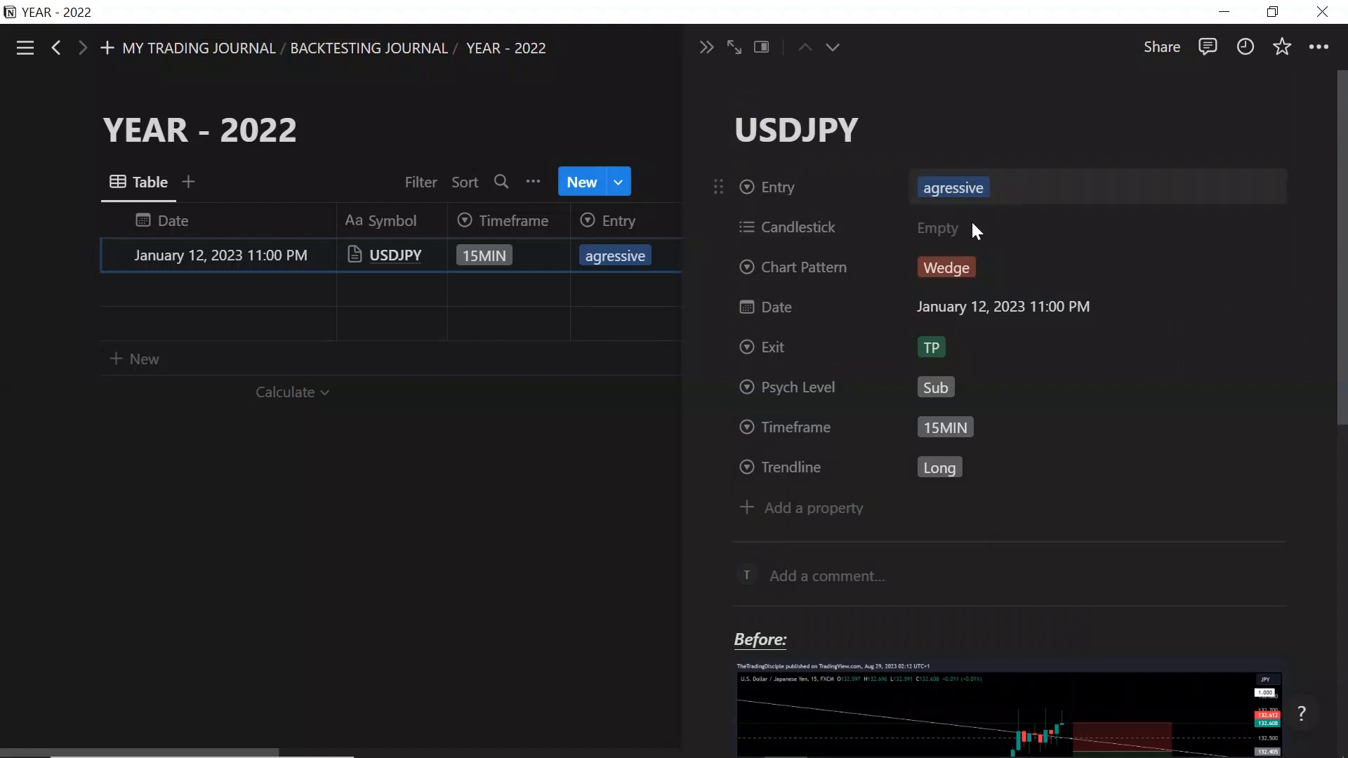
click(976, 191)
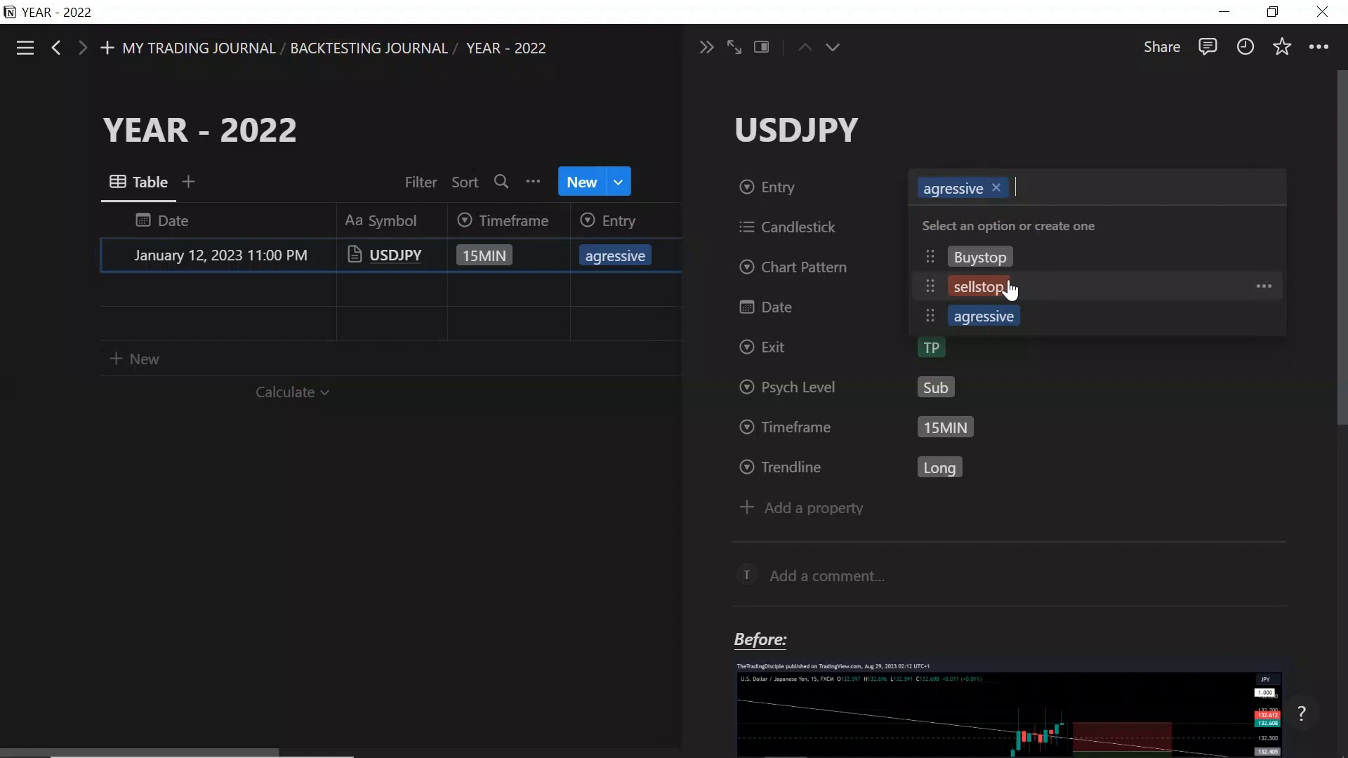
click(1009, 287)
click(978, 246)
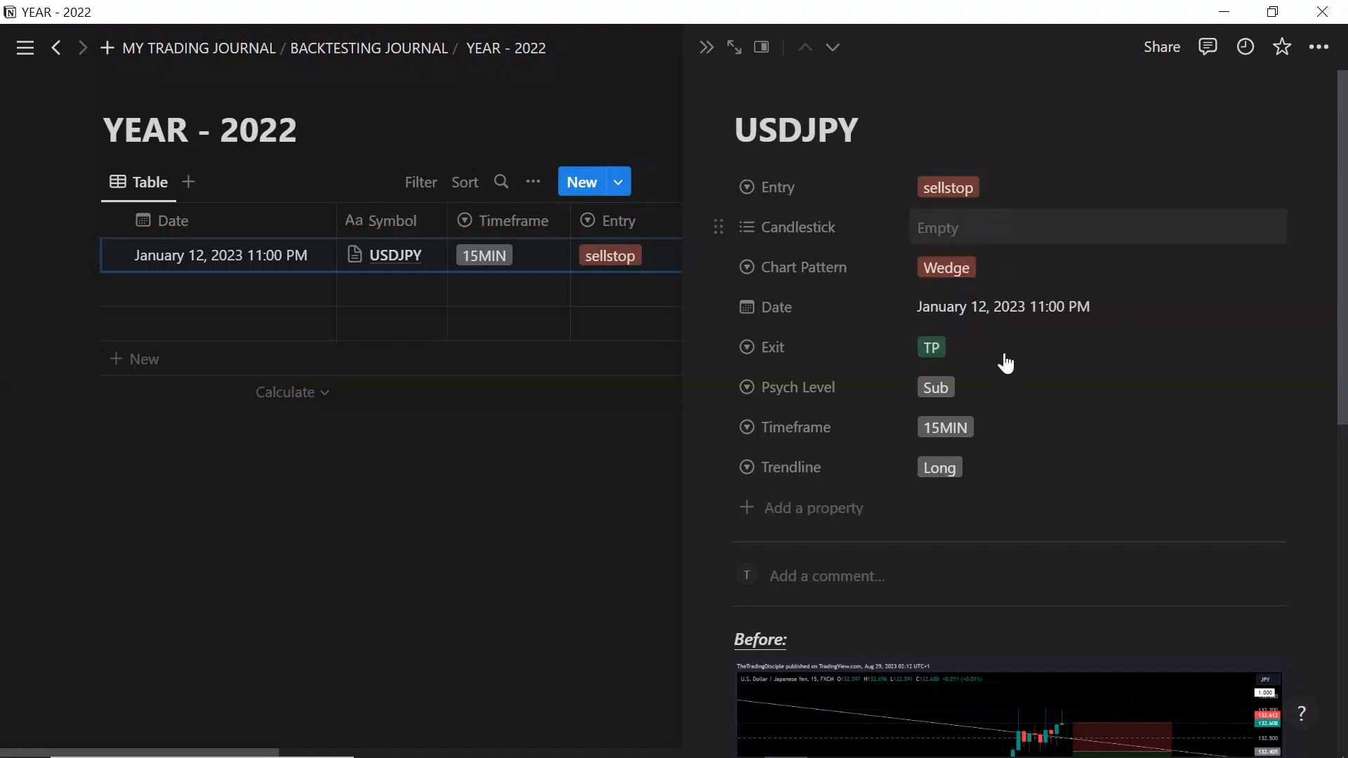
click(1006, 355)
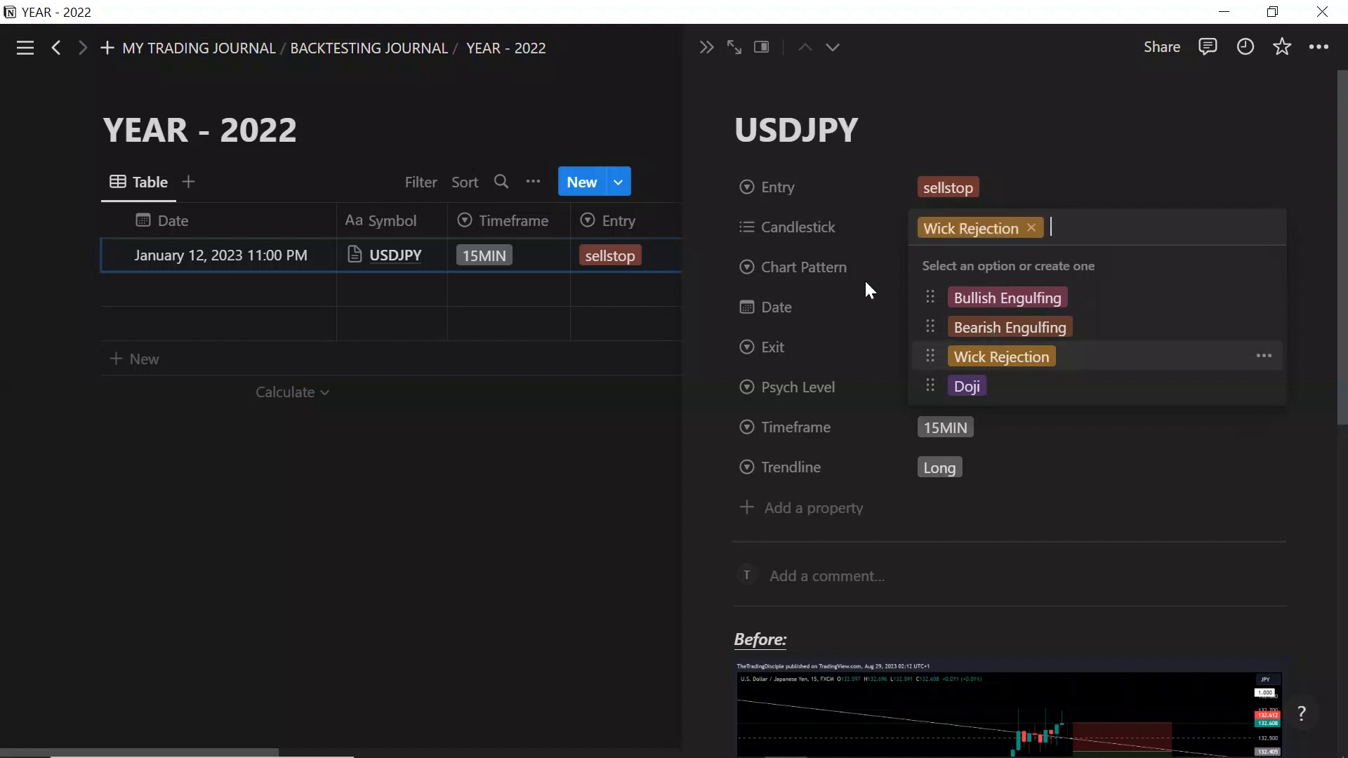
click(867, 281)
Set the USDJPY page's Chart Pattern to M and its Trendline to Short
click(973, 277)
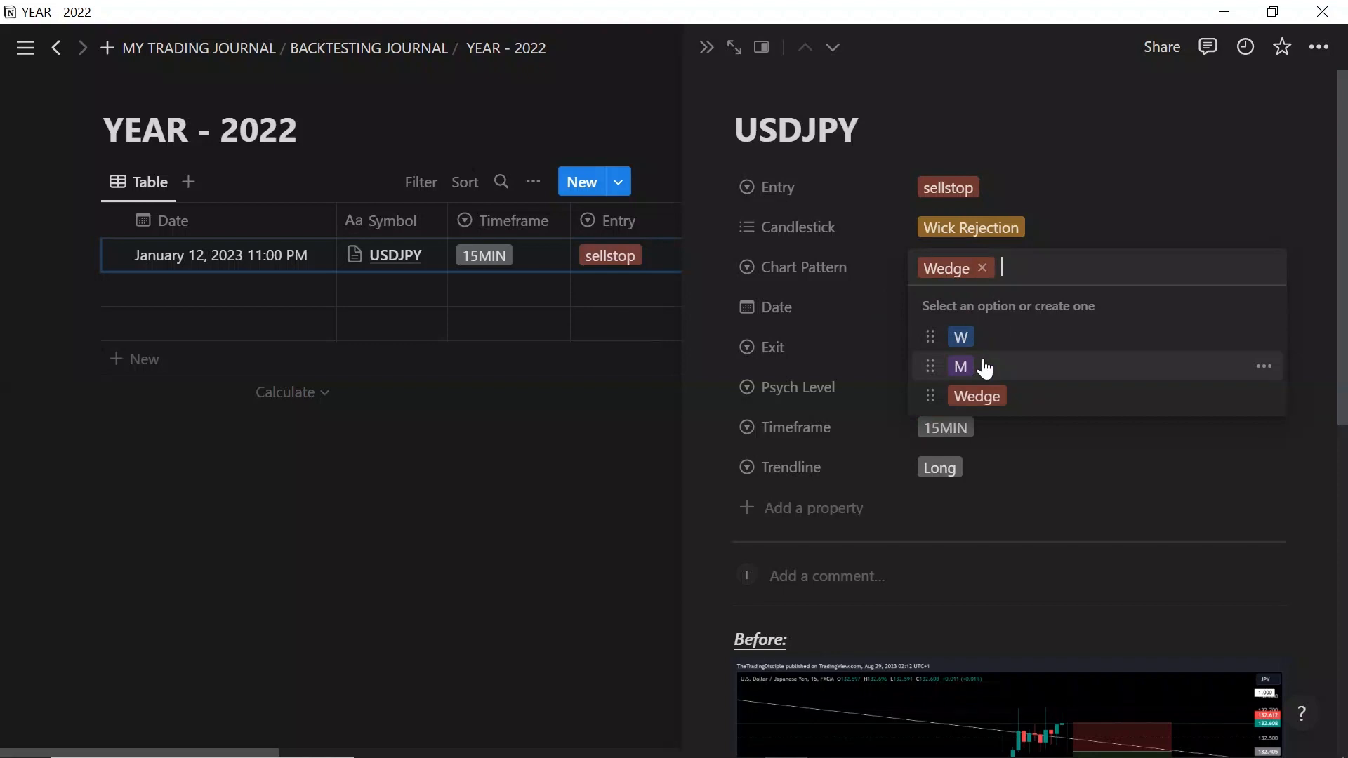
click(986, 368)
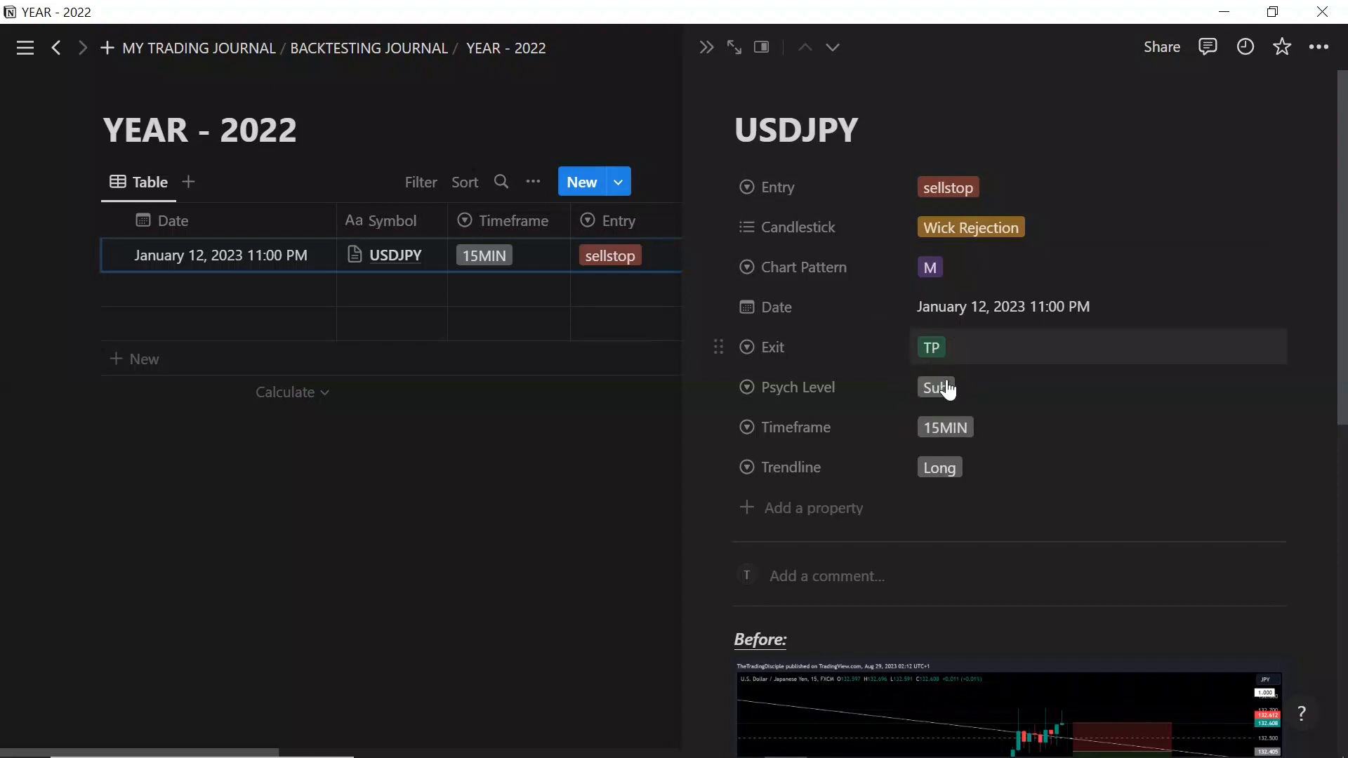
click(941, 465)
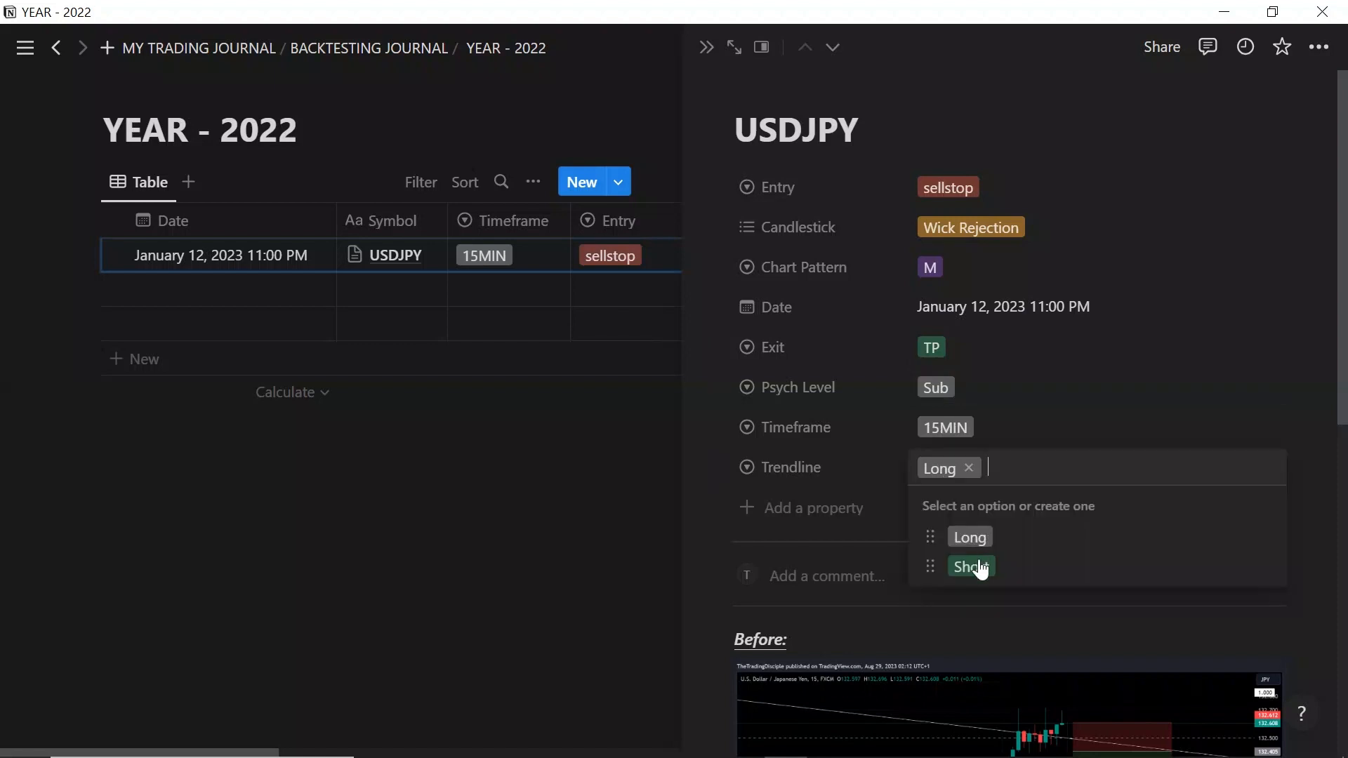
click(973, 567)
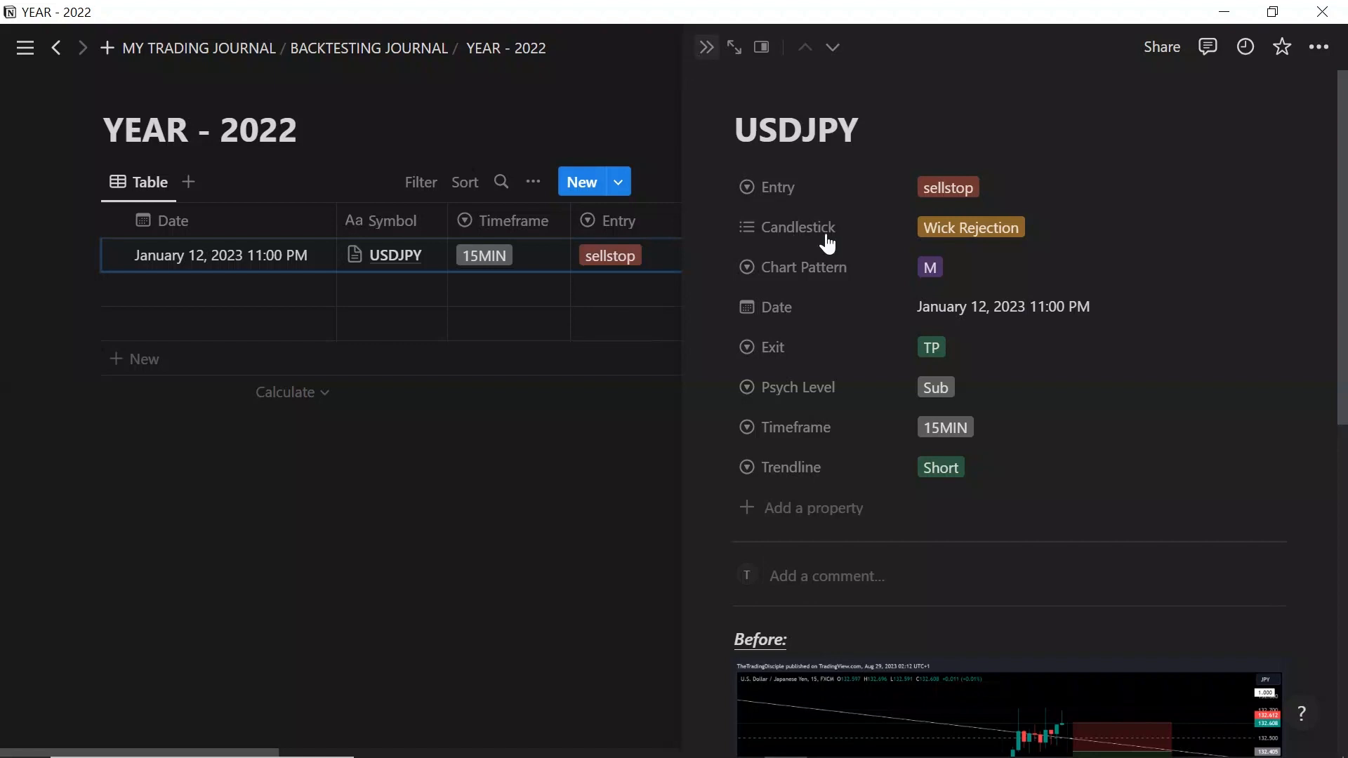
Close the USDJPY page and begin a new property after Chart Pattern in the YEAR - 2022 table
key(Escape)
scroll(827, 243, right, 5)
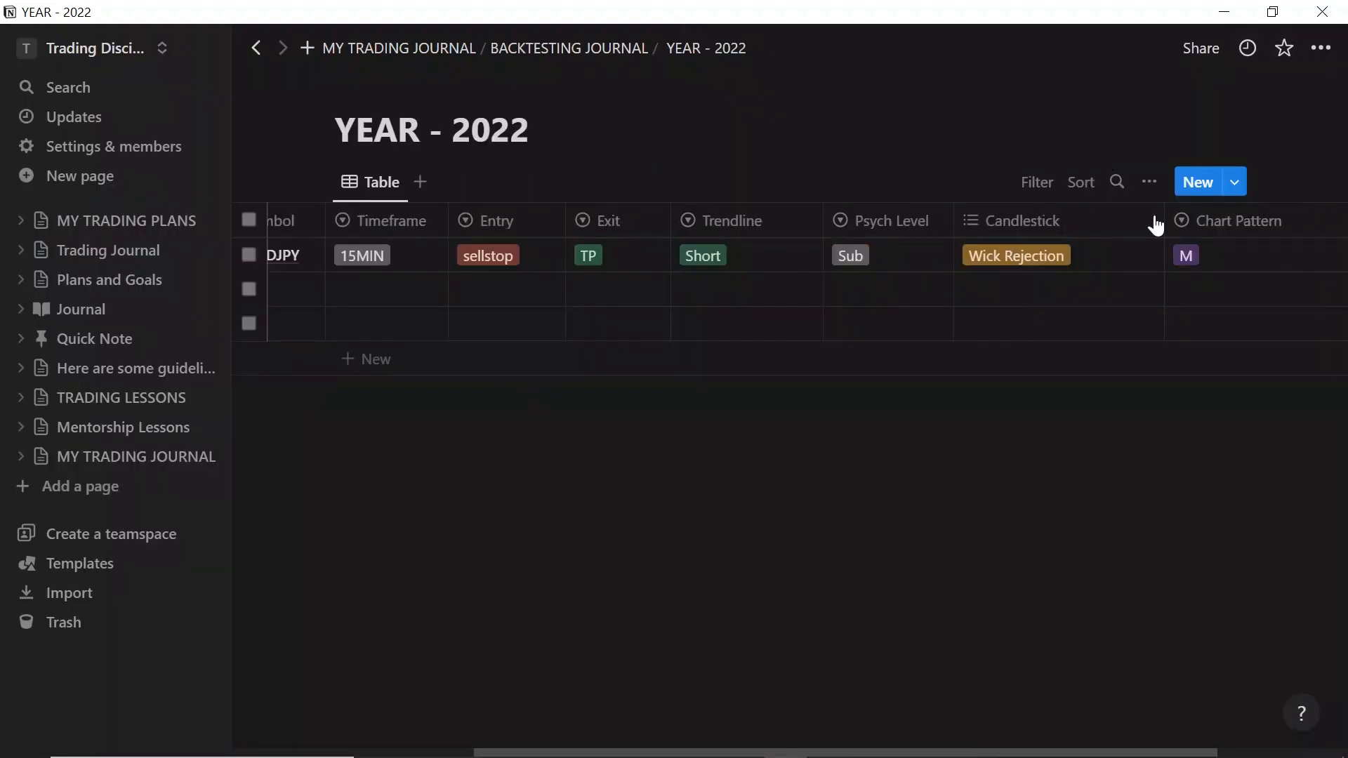
scroll(1166, 236, right, 1)
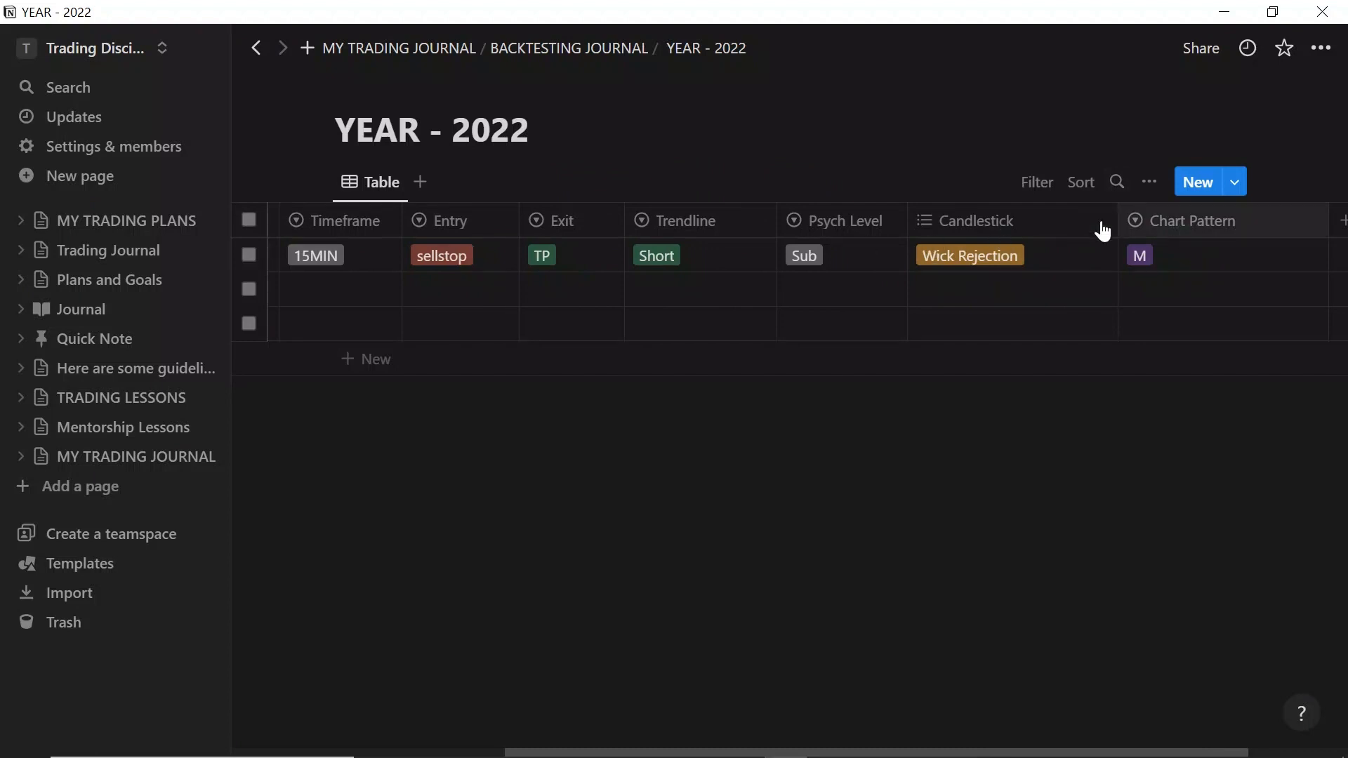
scroll(1201, 234, right, 2)
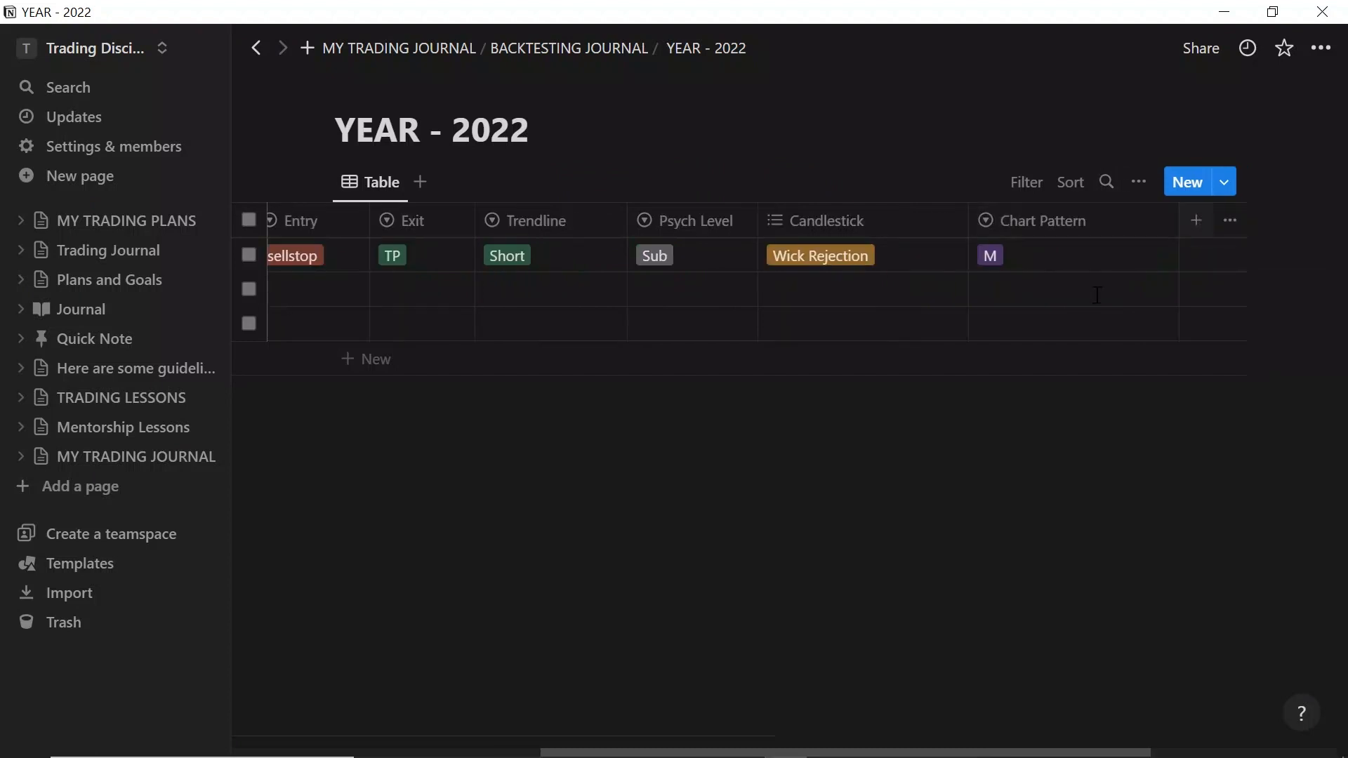
click(1197, 222)
text(M)
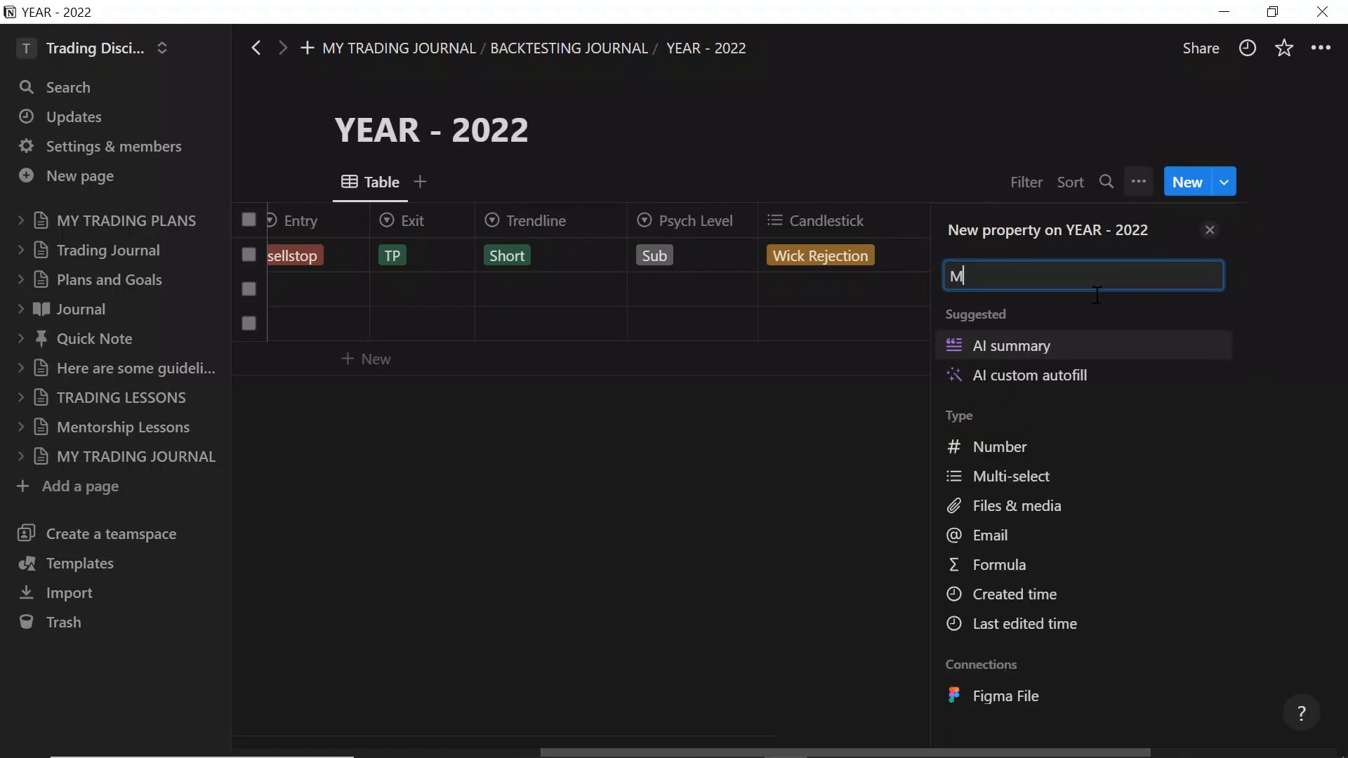
text(A)
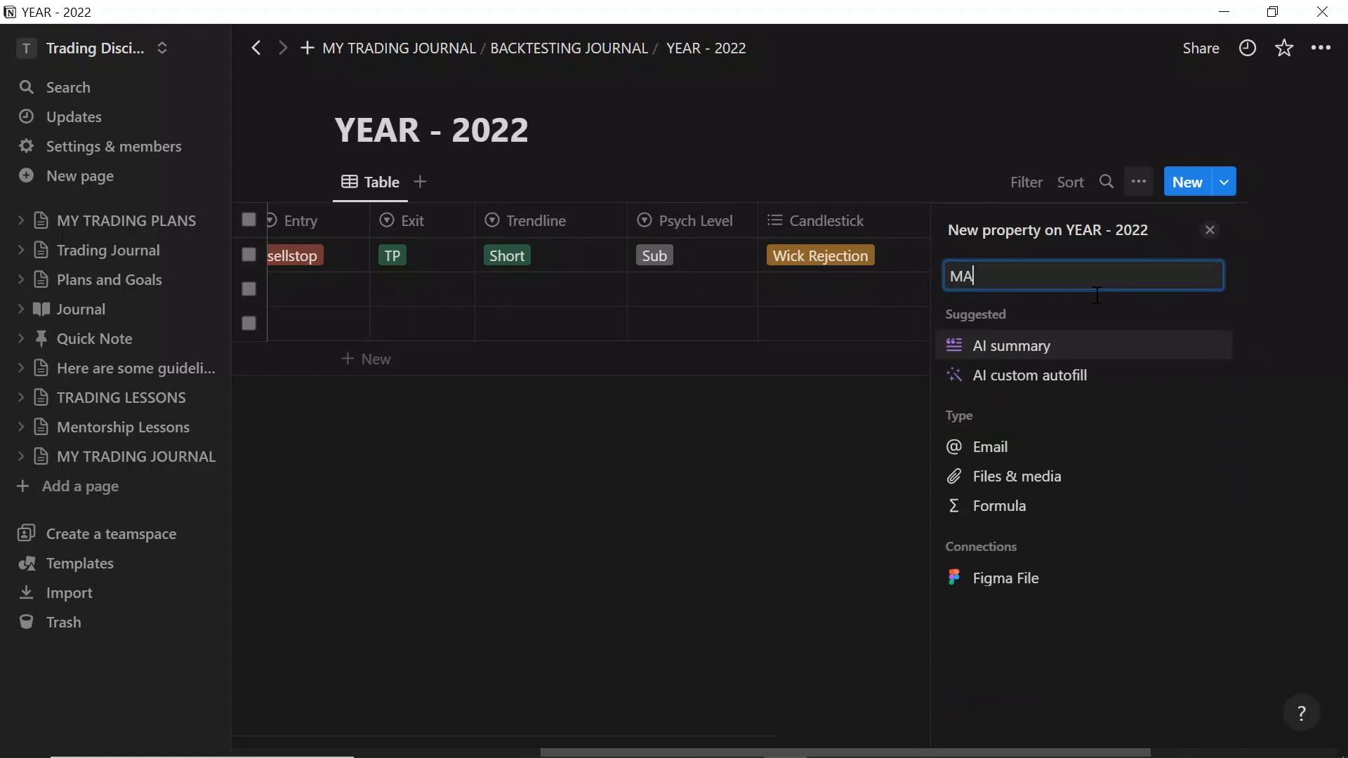
key(BackSpace)
text(ovi)
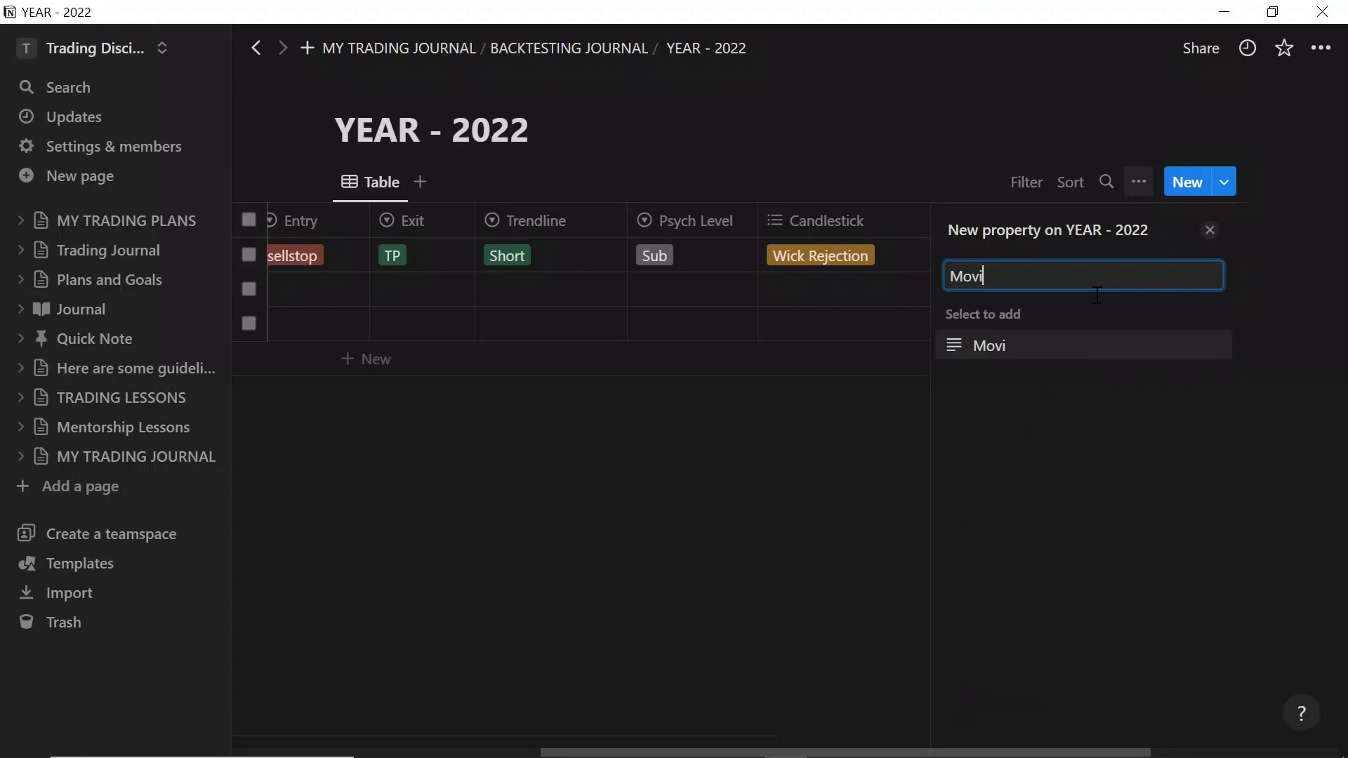
text(ng)
key(BackSpace)
key(BackSpace)
key(BackSpace)
key(BackSpace)
key(BackSpace)
key(BackSpace)
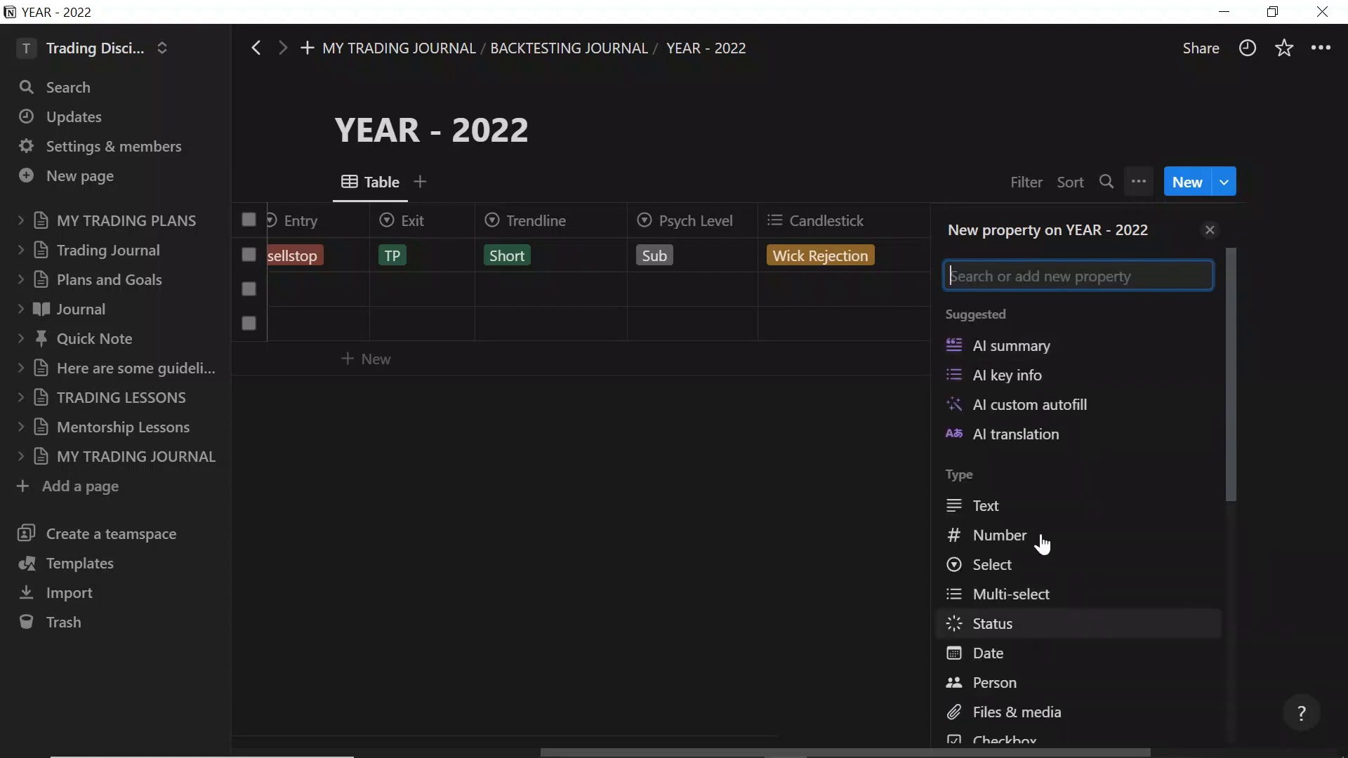
Create the new property as a Select type named "Moving Average" and finish editing it
scroll(1039, 533, down, 1)
key(Down)
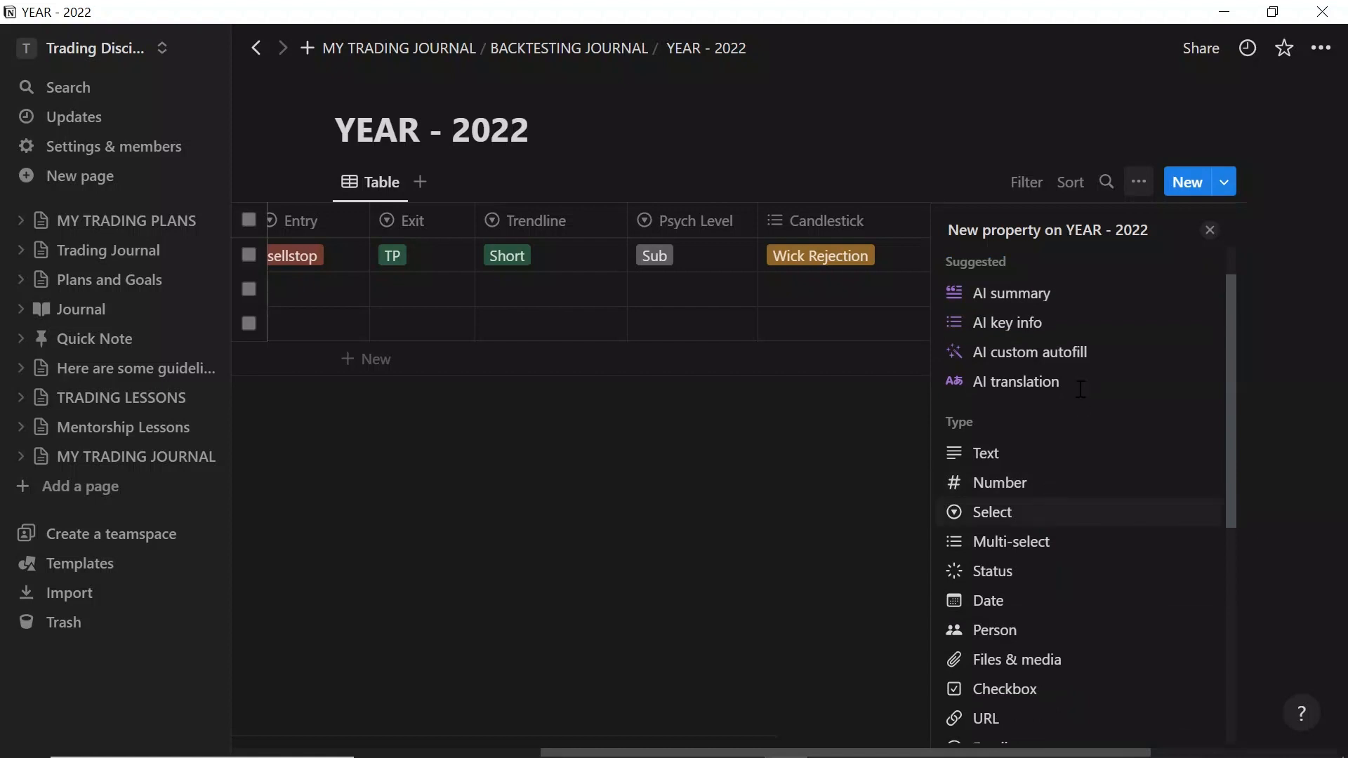
key(Return)
text(Mo)
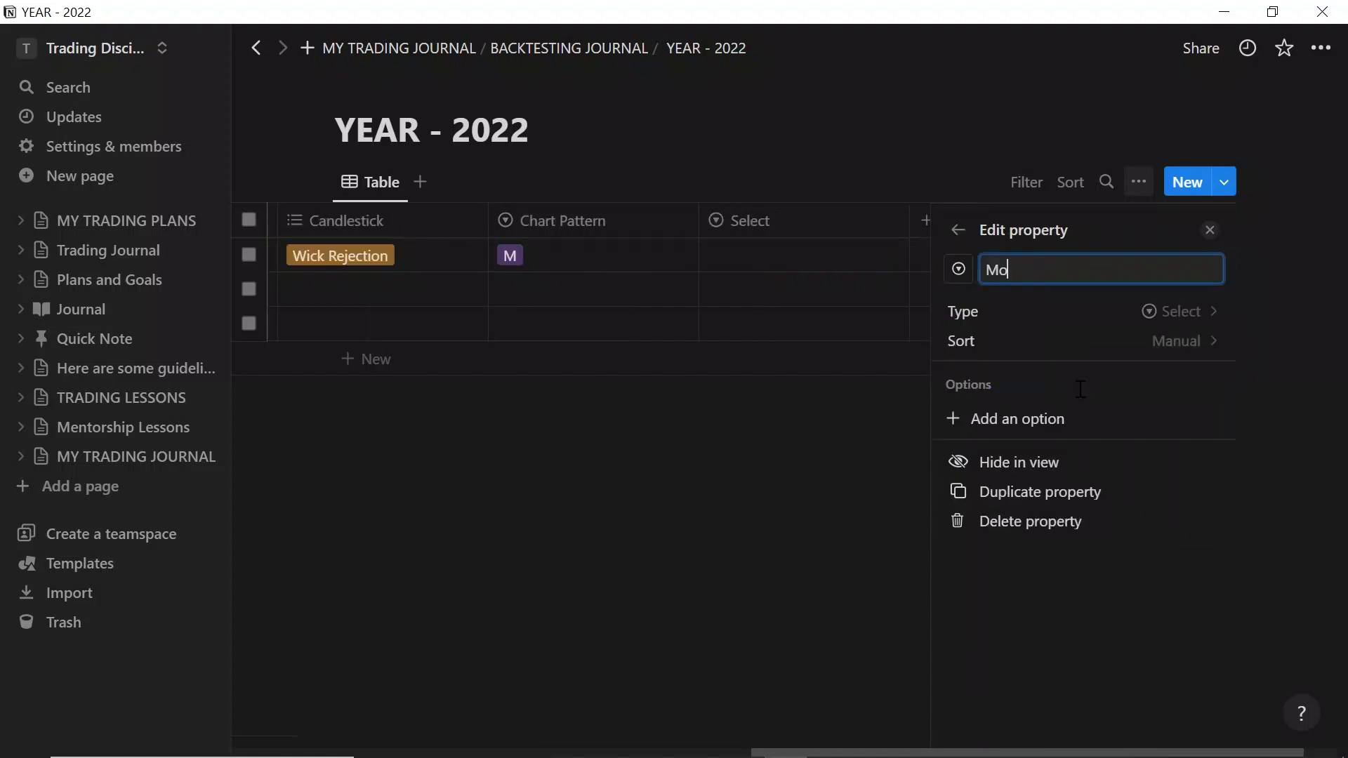
text(ving Average)
click(1212, 233)
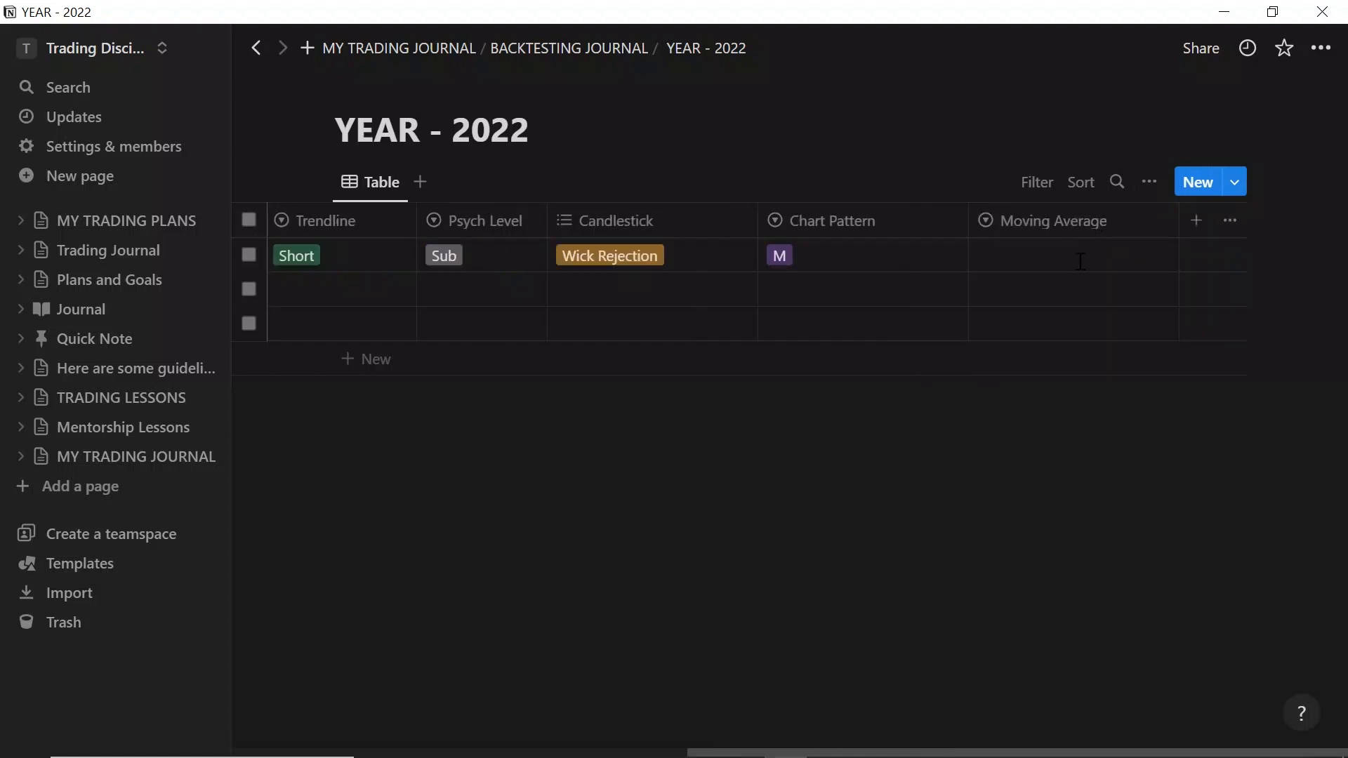
Create the option "50 MA" in the USDJPY row's Moving Average cell
click(1060, 264)
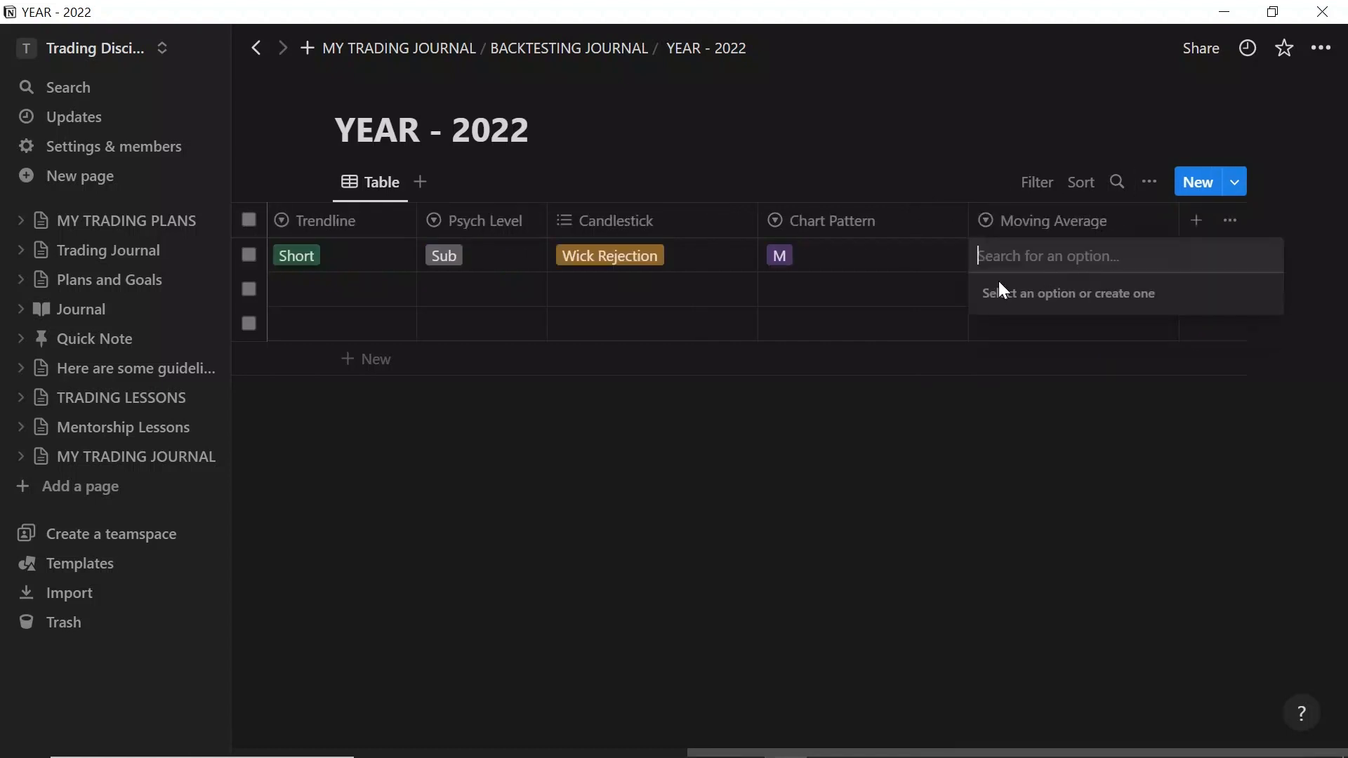
text(50 Ma)
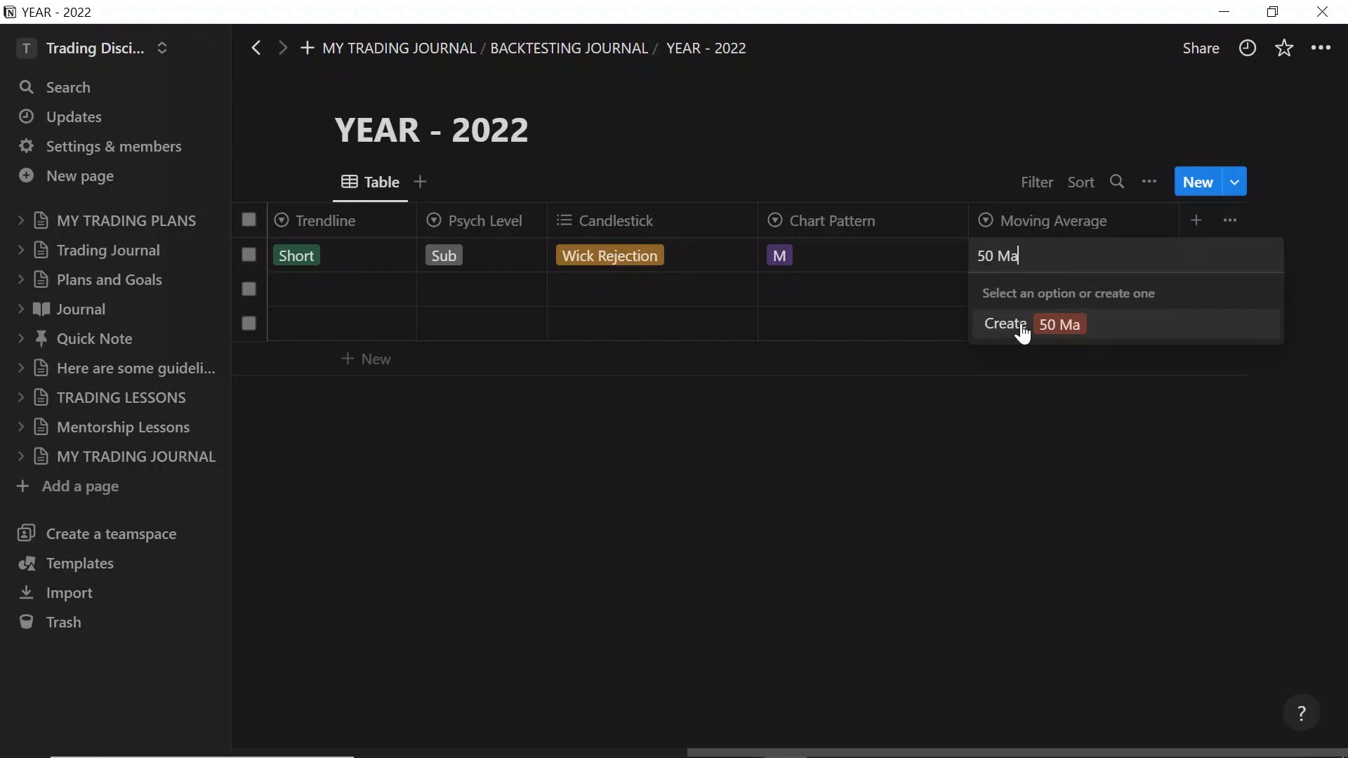
key(BackSpace)
text(A)
click(1023, 330)
Add a "200 MA" option to Moving Average and set the USDJPY row back to 50 MA
click(1054, 258)
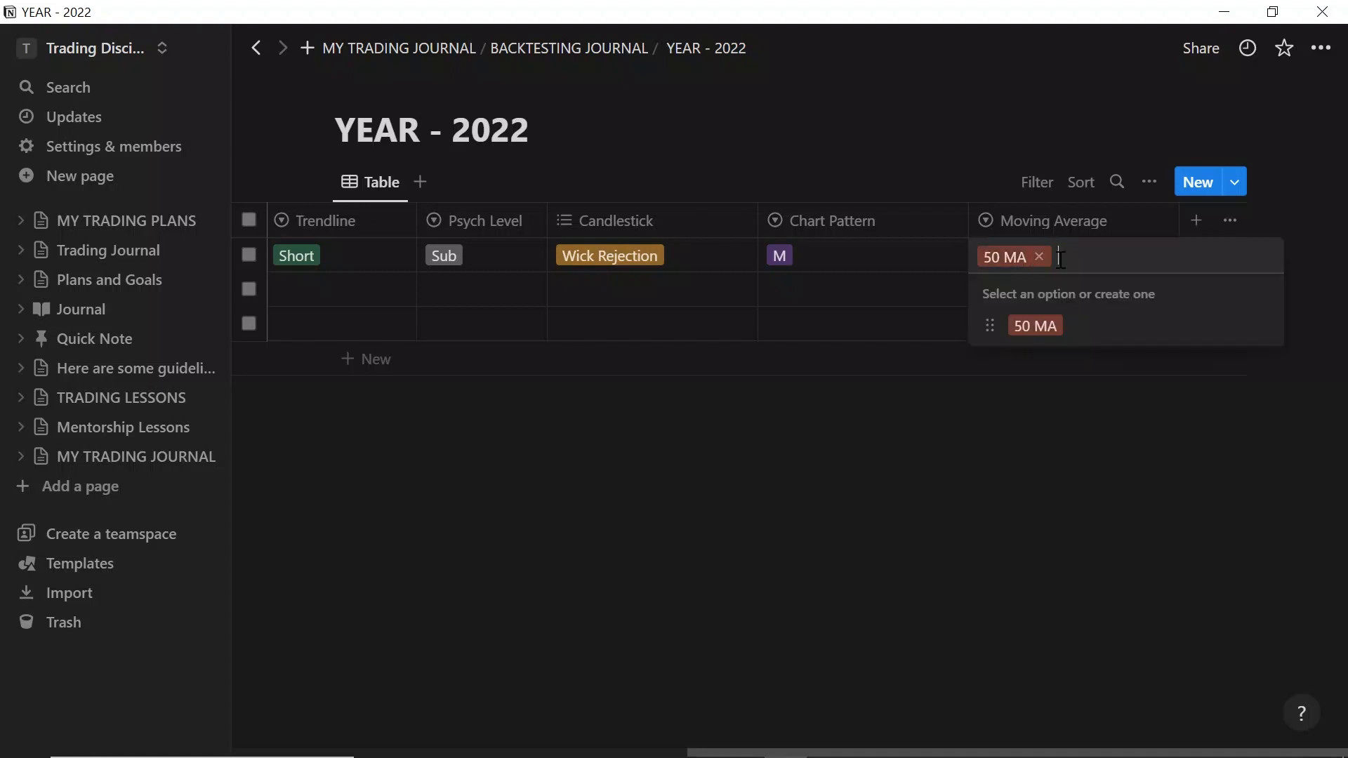
text(200)
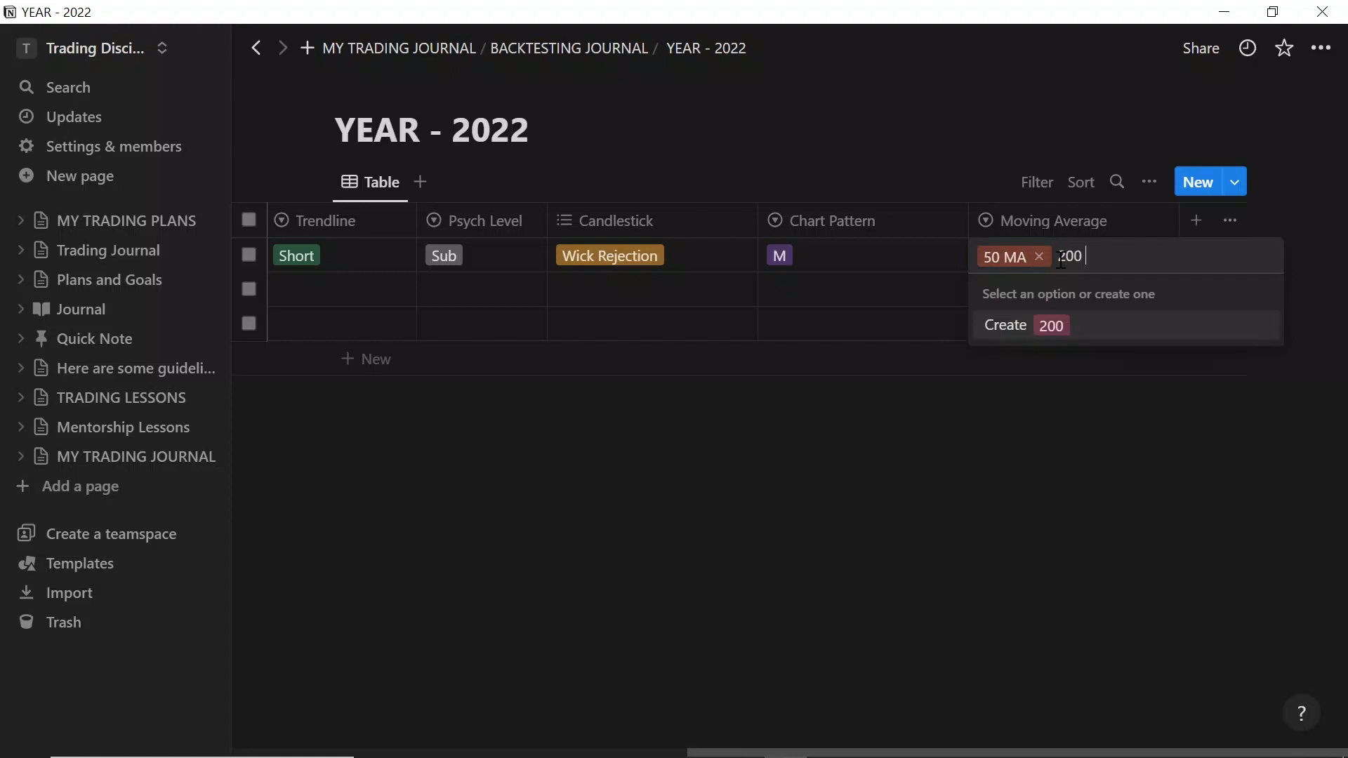
text( MA)
key(Return)
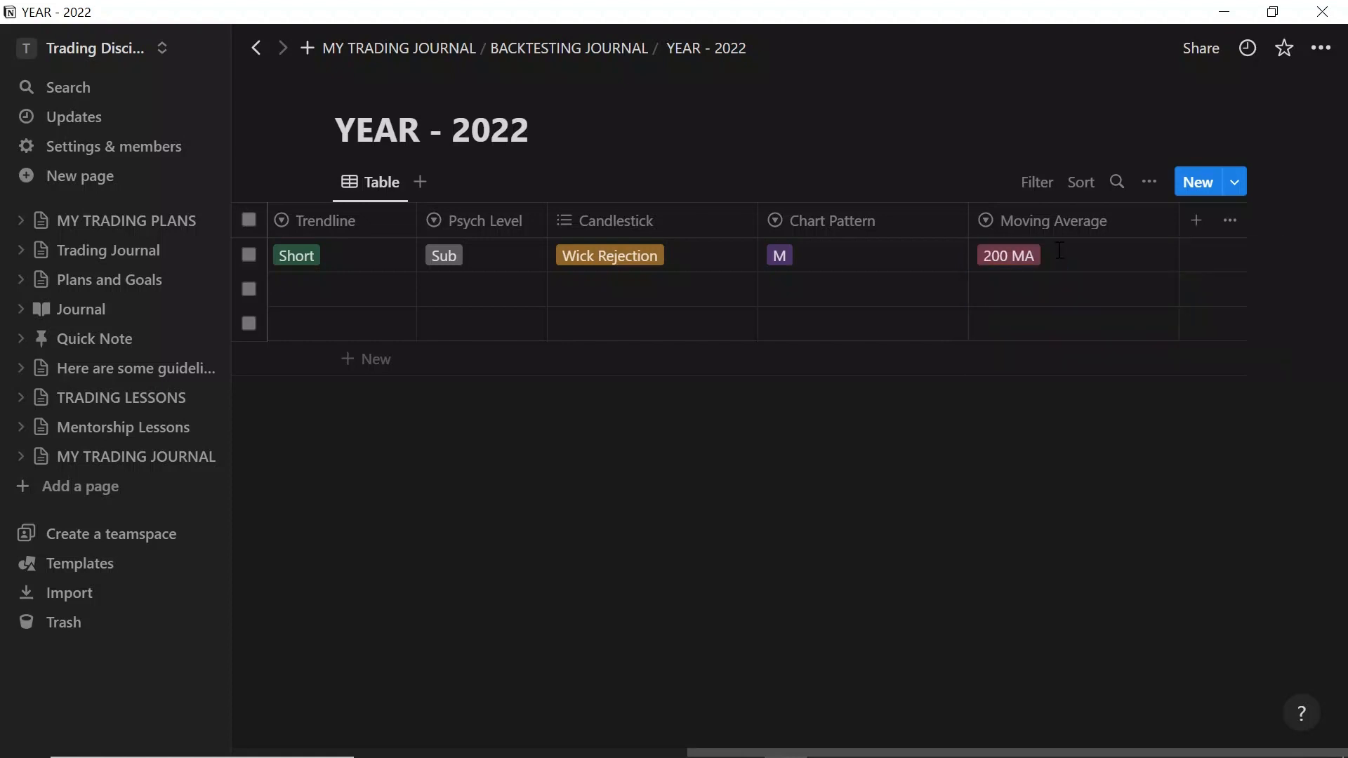
click(1054, 258)
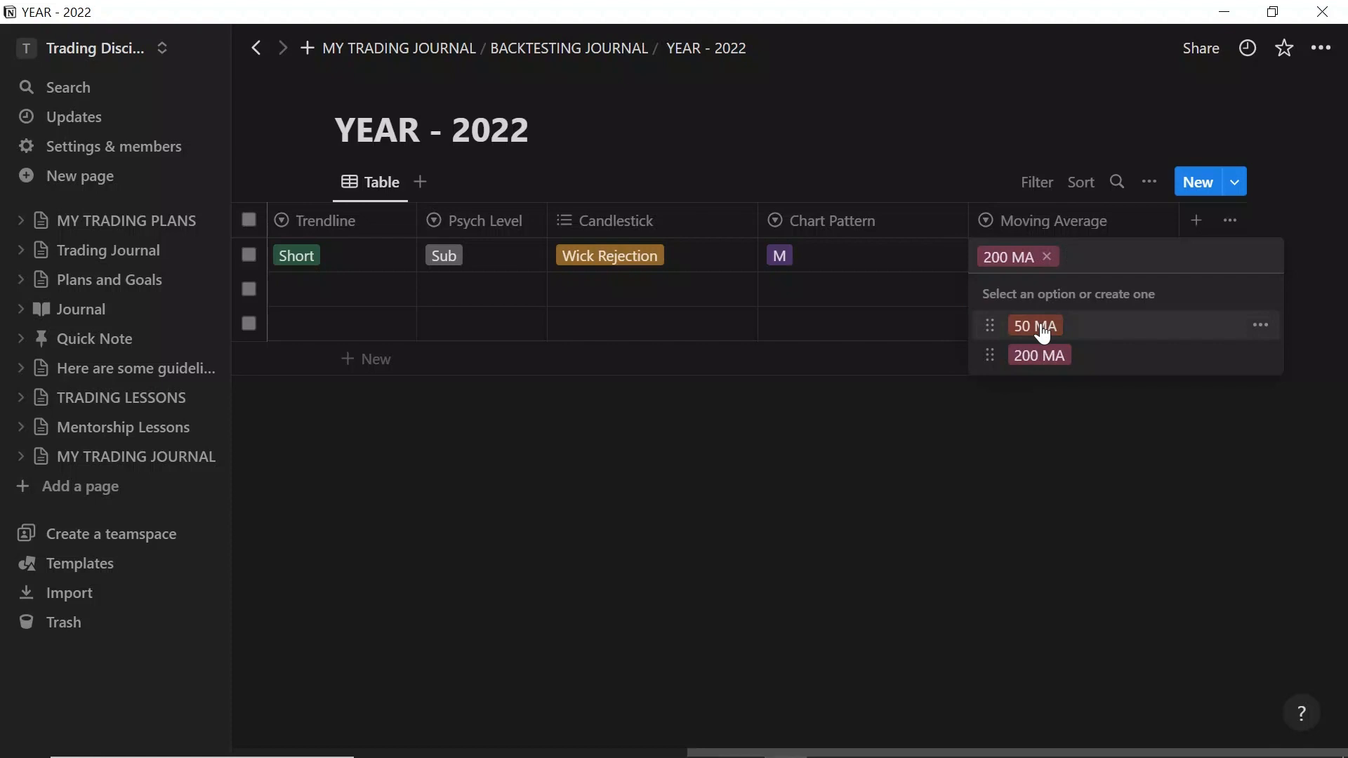
click(1043, 330)
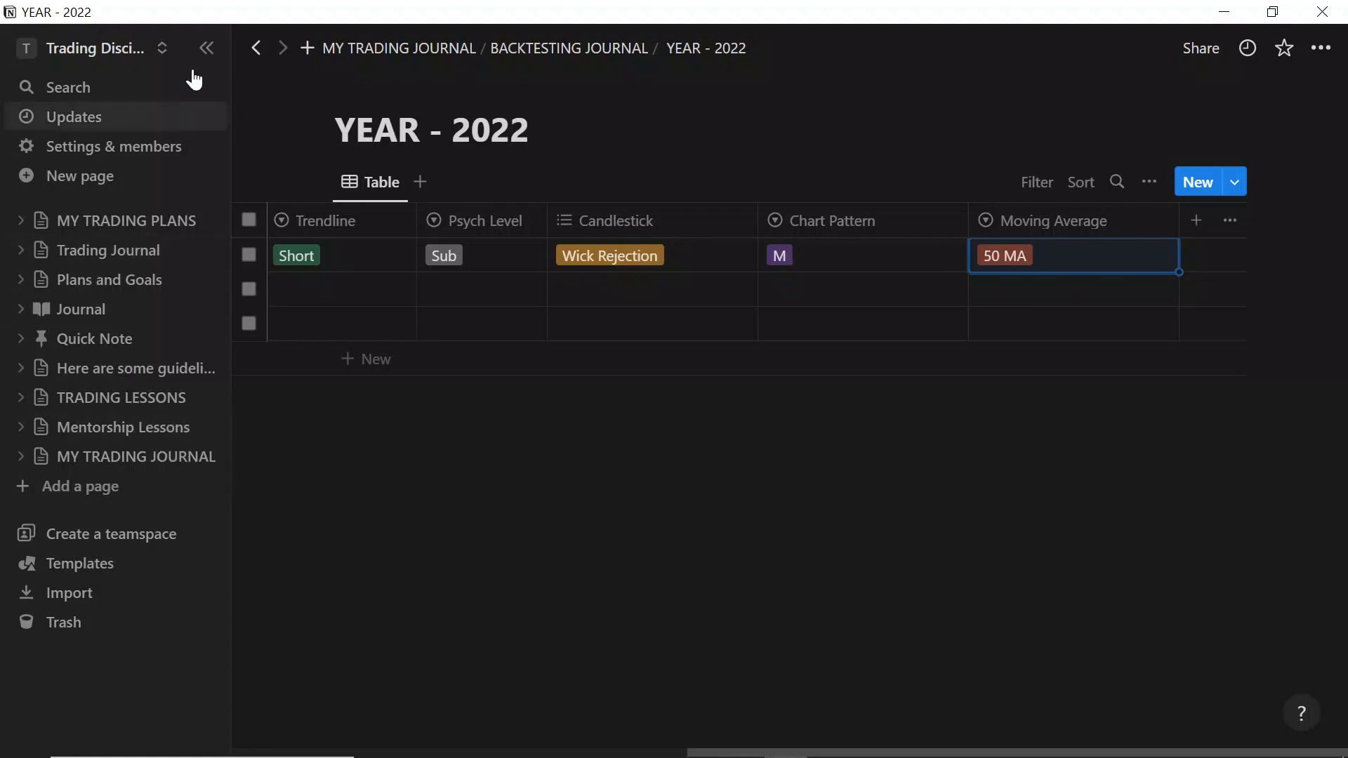
Hide the sidebar and add two empty rows at the end of the YEAR - 2022 table
key(ctrl+backslash)
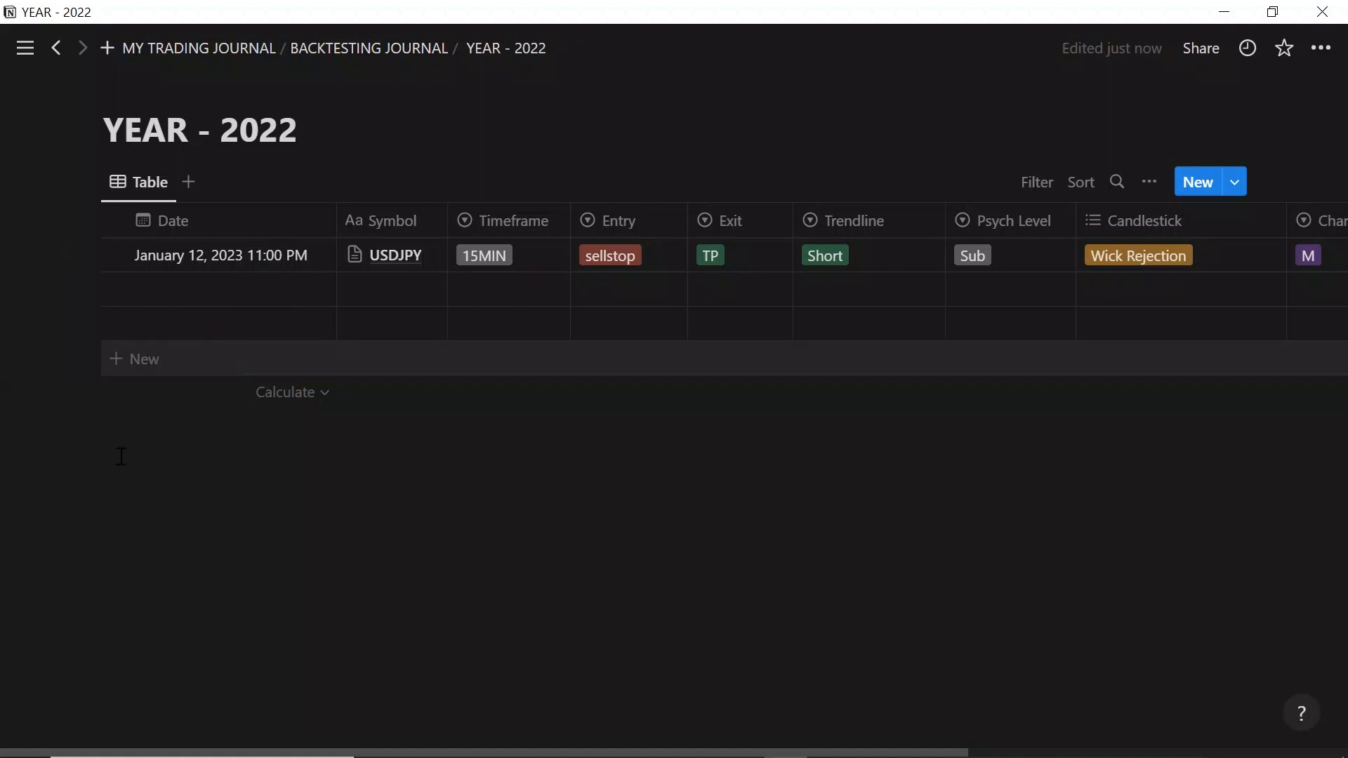
click(132, 373)
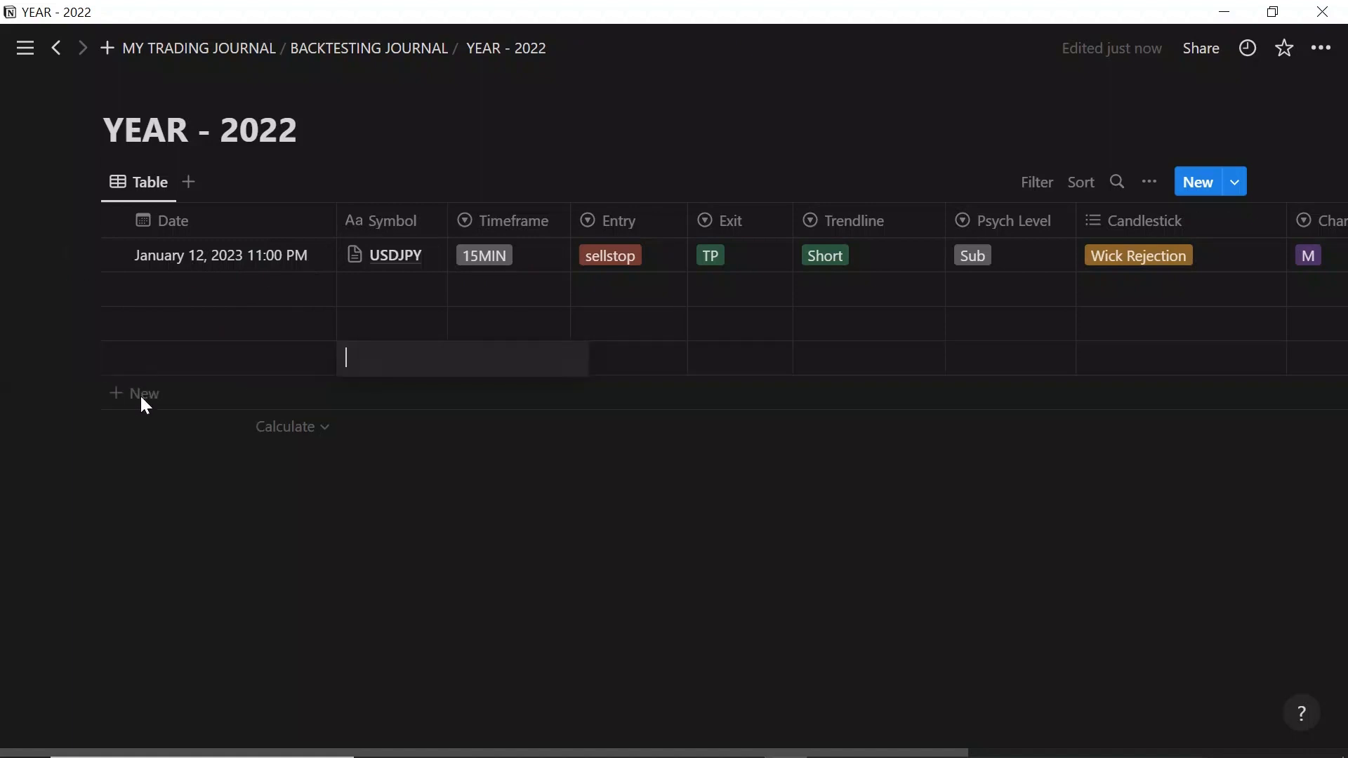
key(Escape)
click(145, 399)
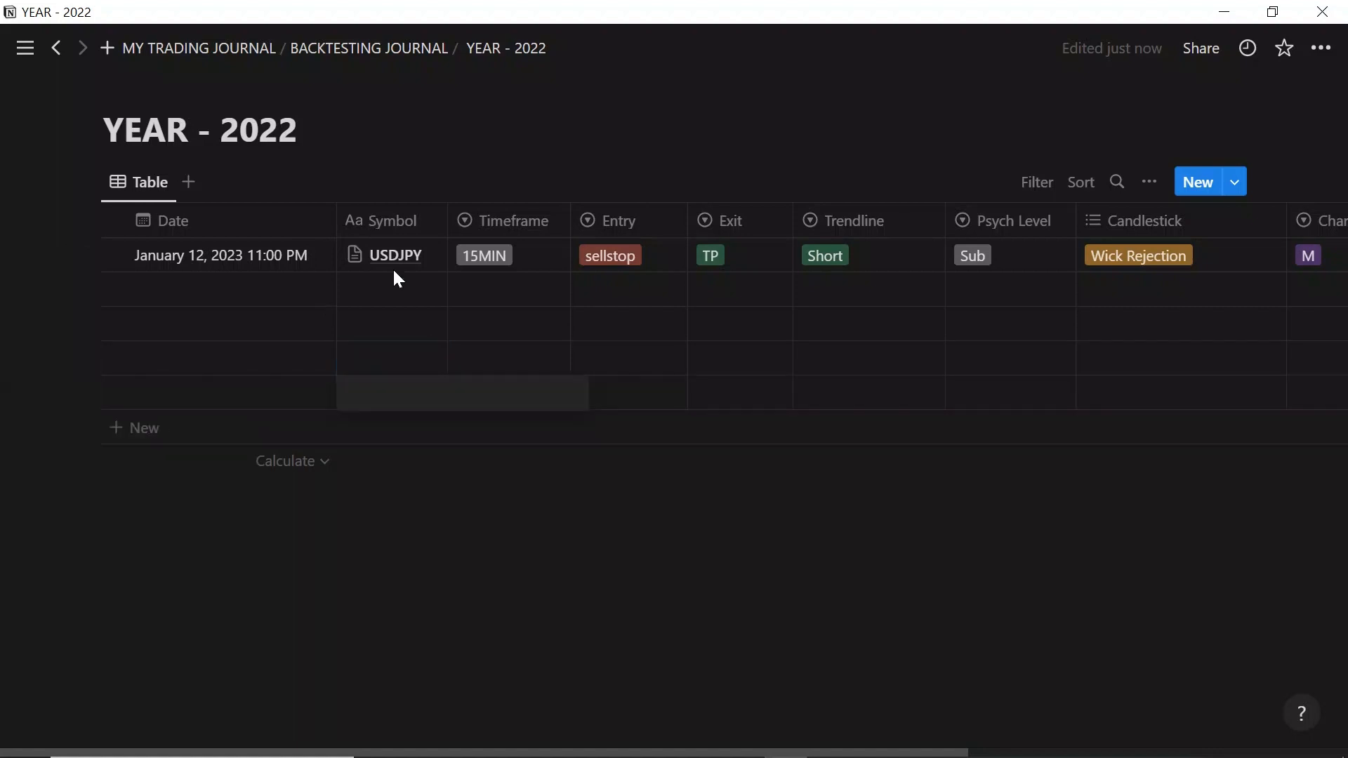
Examine the choices offered for Timeframe, Trendline, Date and Candlestick in the first empty row below USDJPY, leaving its cells blank
click(395, 272)
click(505, 290)
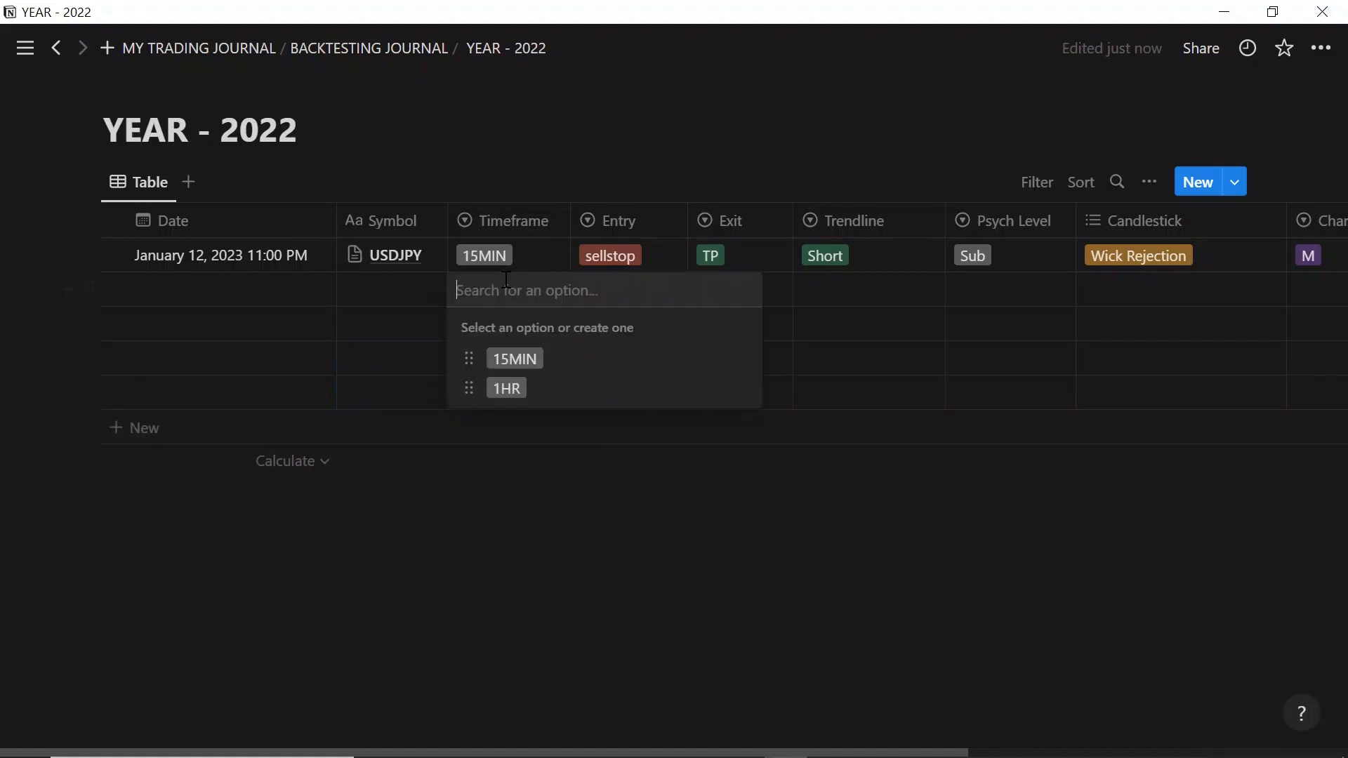
click(388, 301)
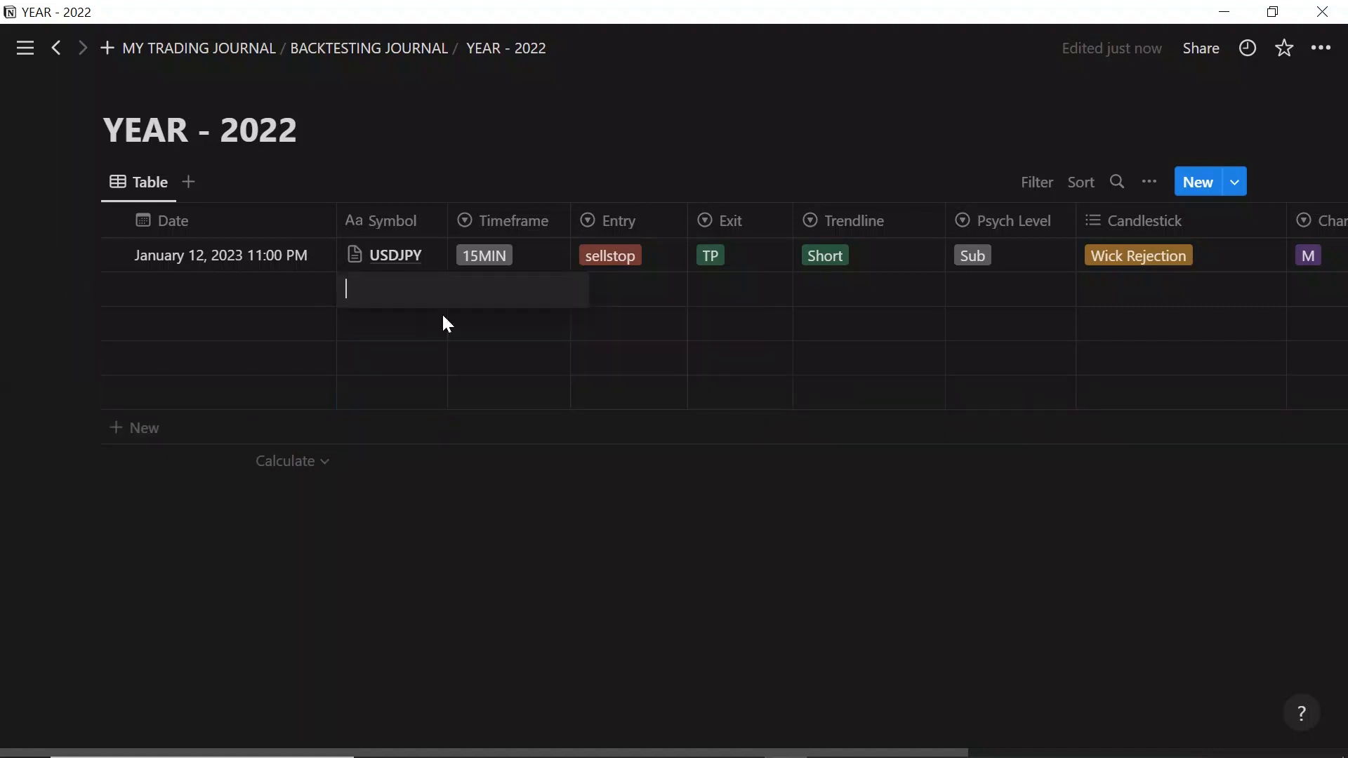
click(598, 260)
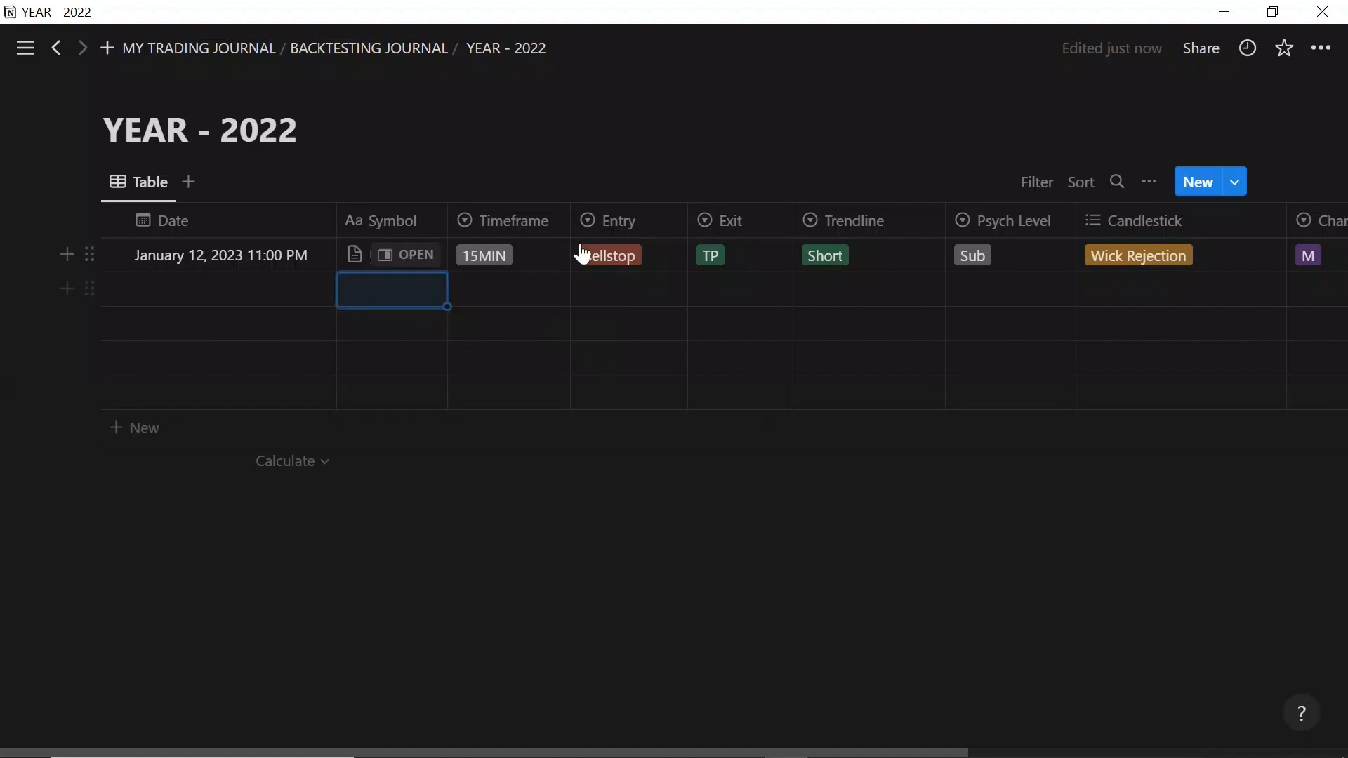
click(668, 291)
click(480, 315)
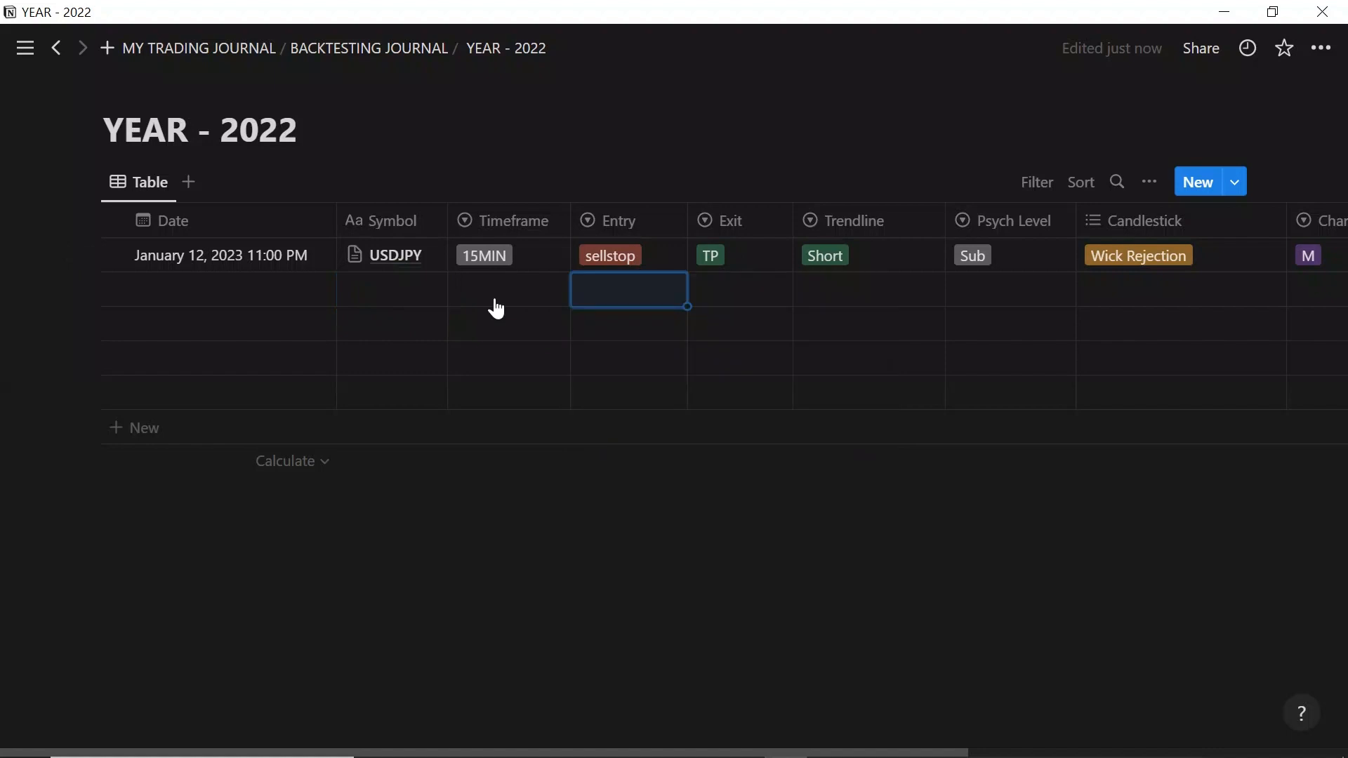
key(Left)
key(Return)
click(842, 320)
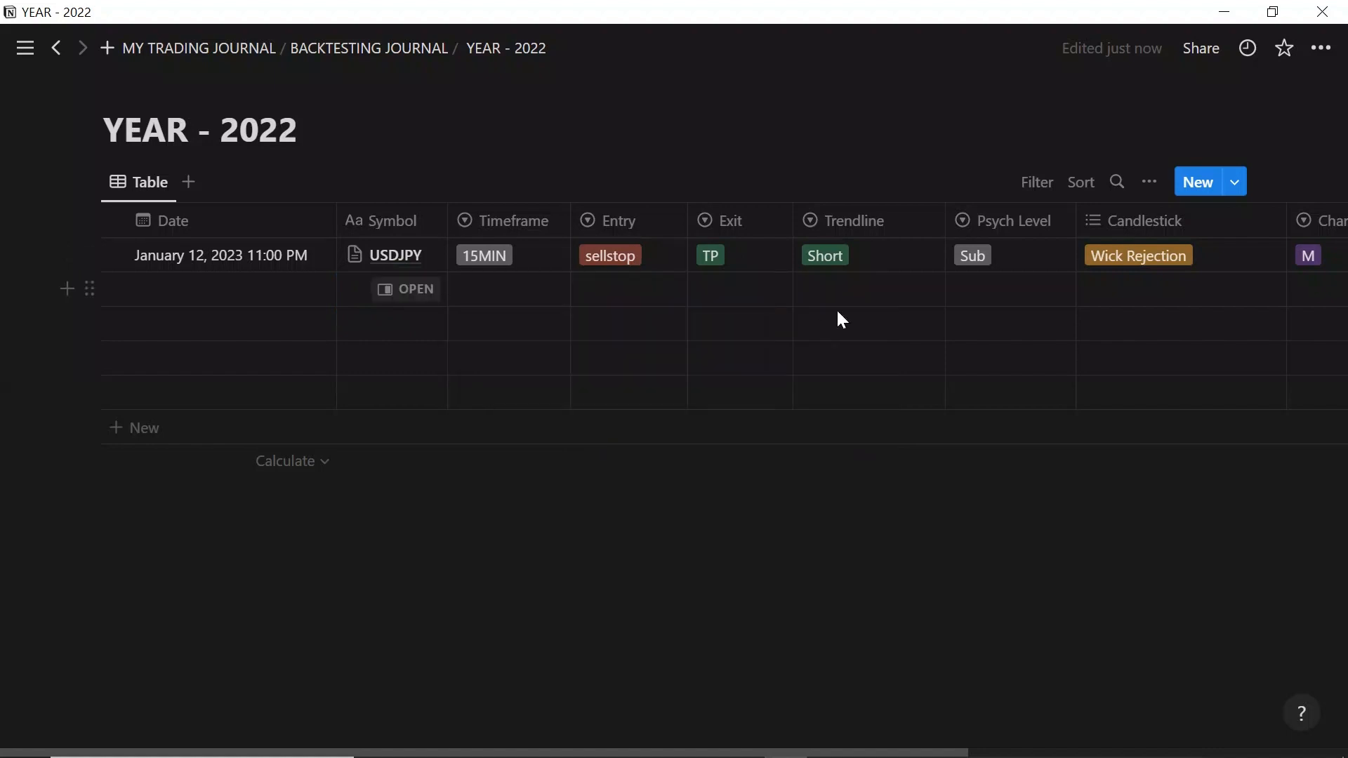
click(745, 291)
click(657, 311)
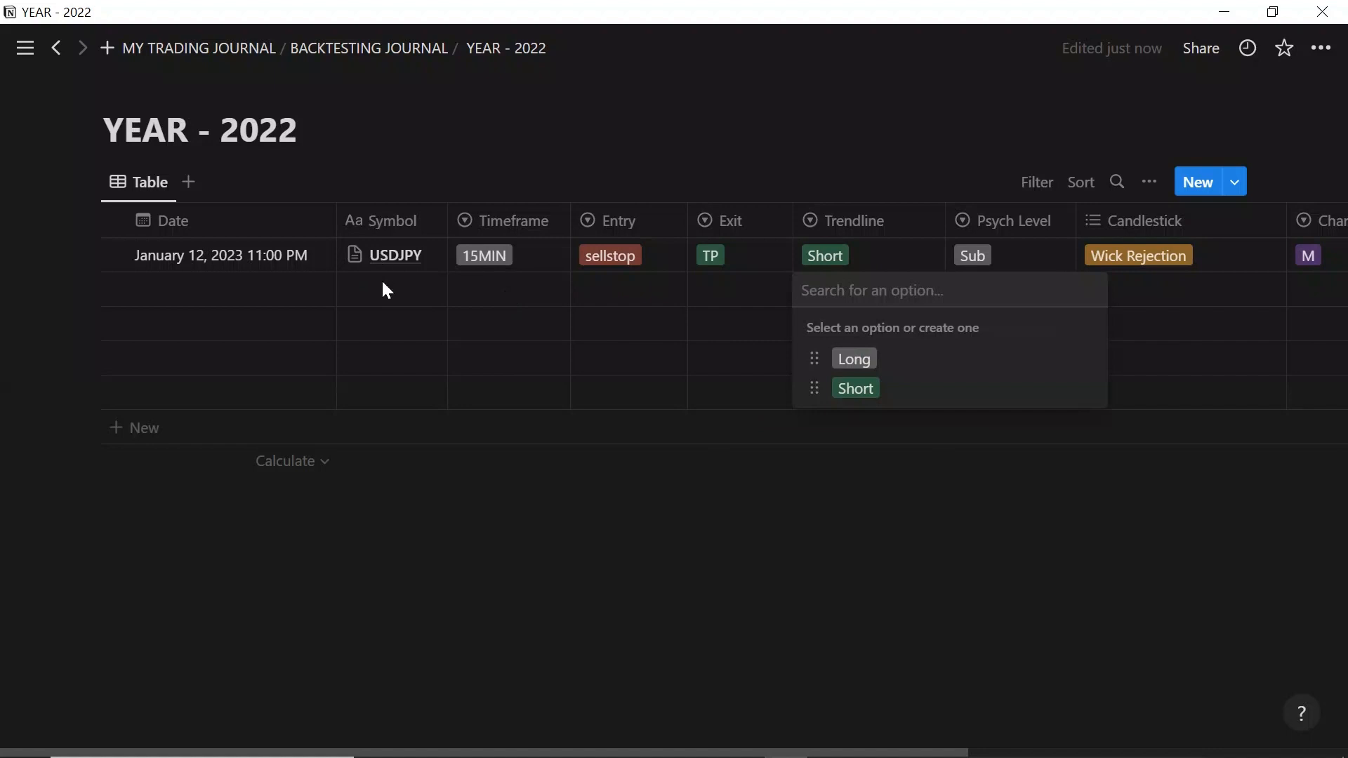
key(Escape)
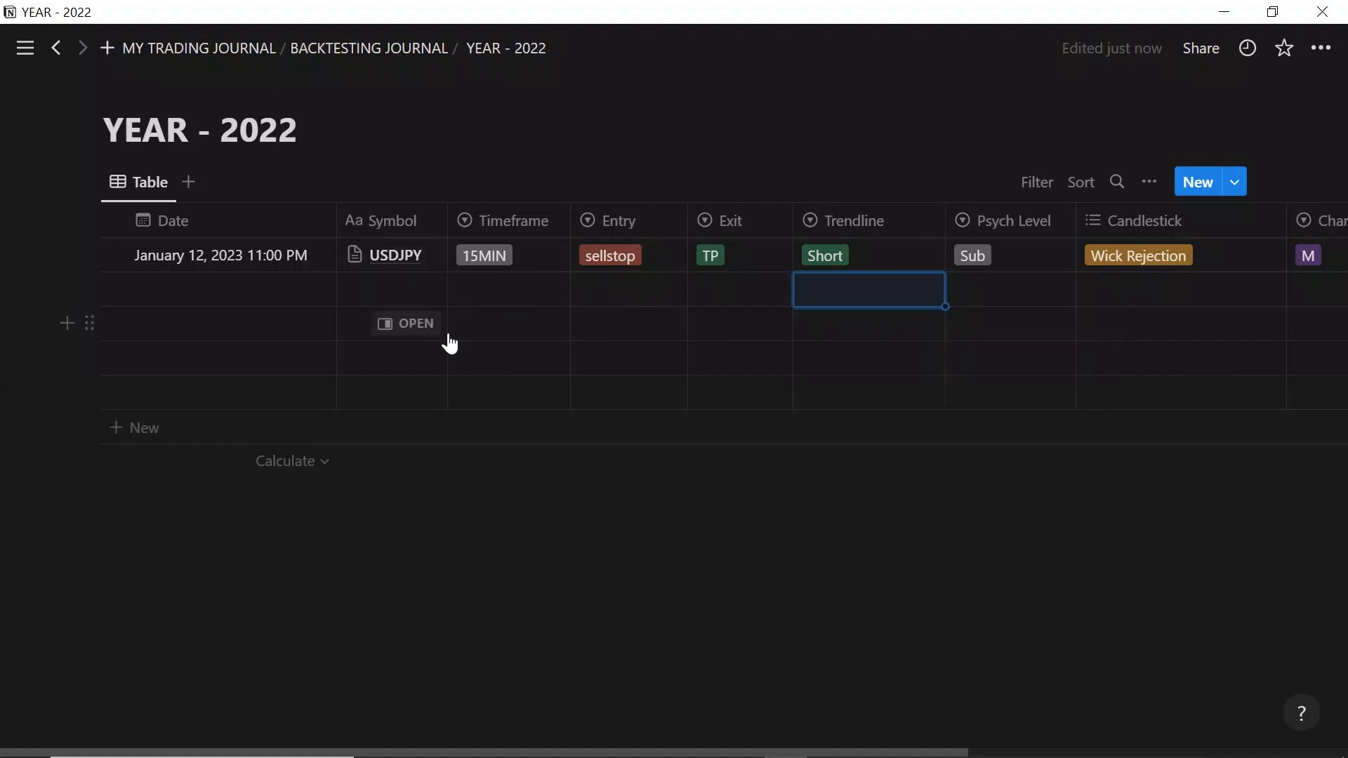
click(242, 292)
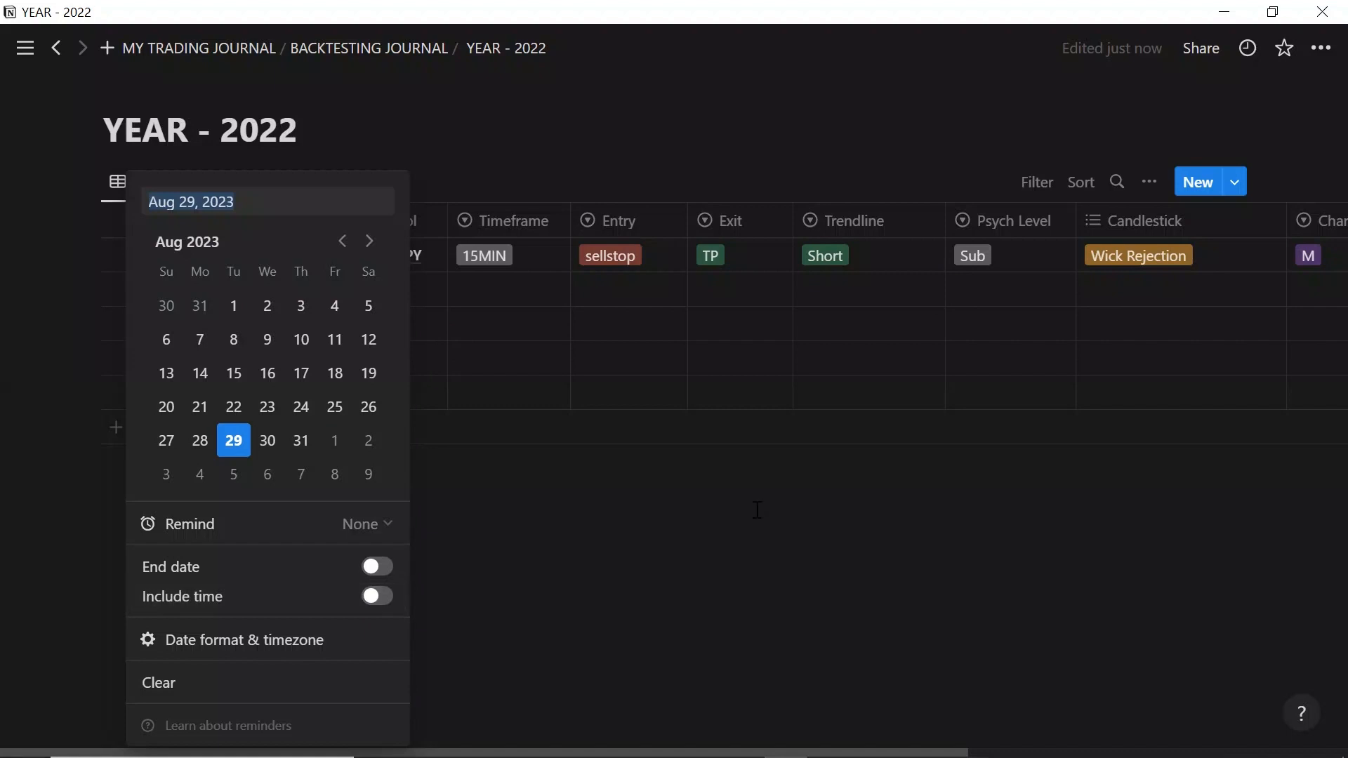
key(Escape)
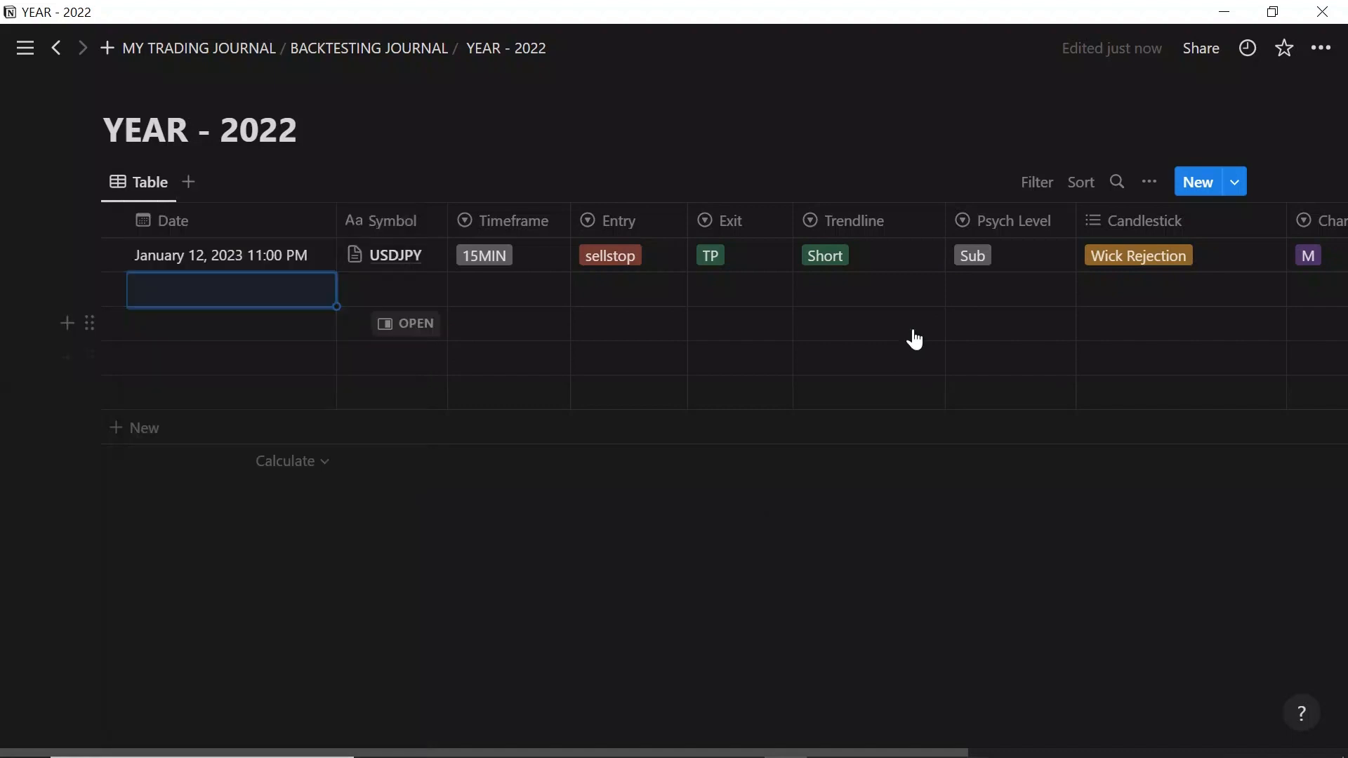
scroll(1017, 322, right, 3)
click(1030, 302)
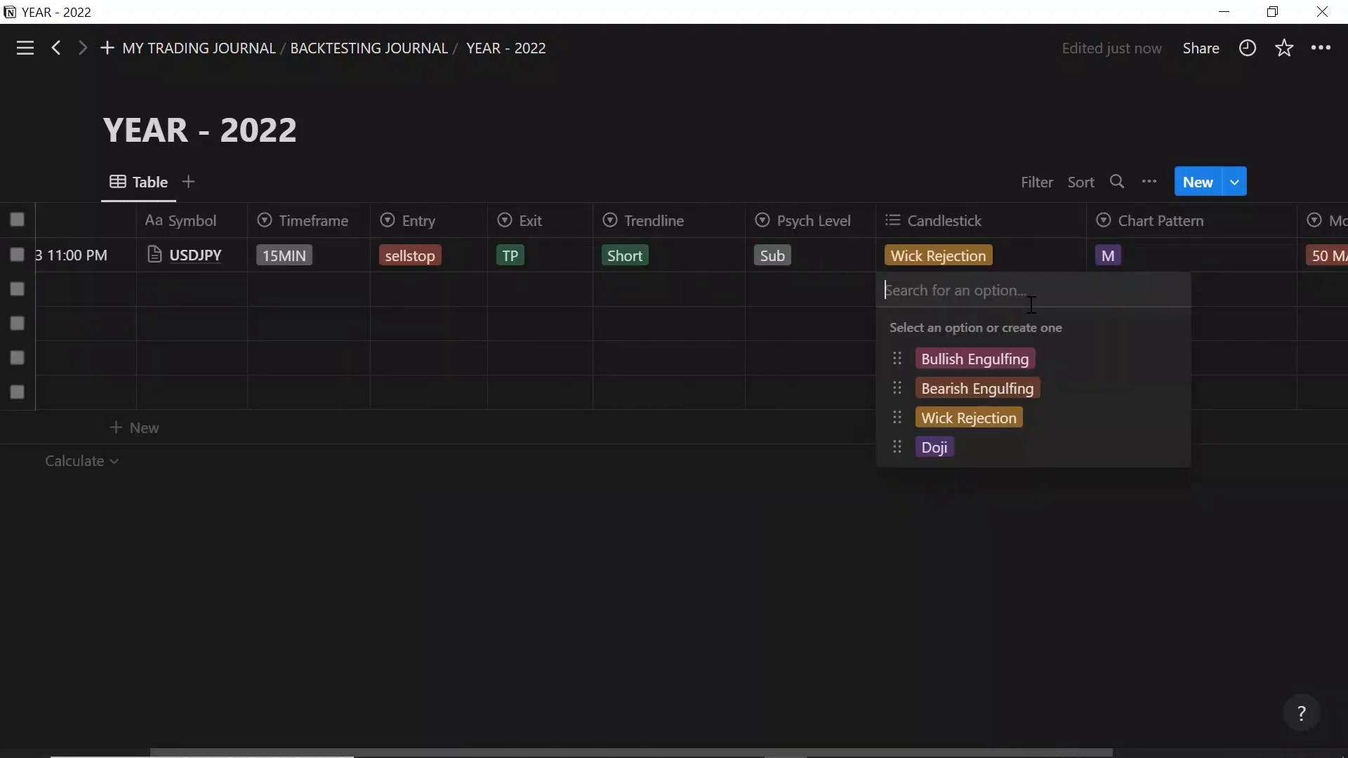
key(Escape)
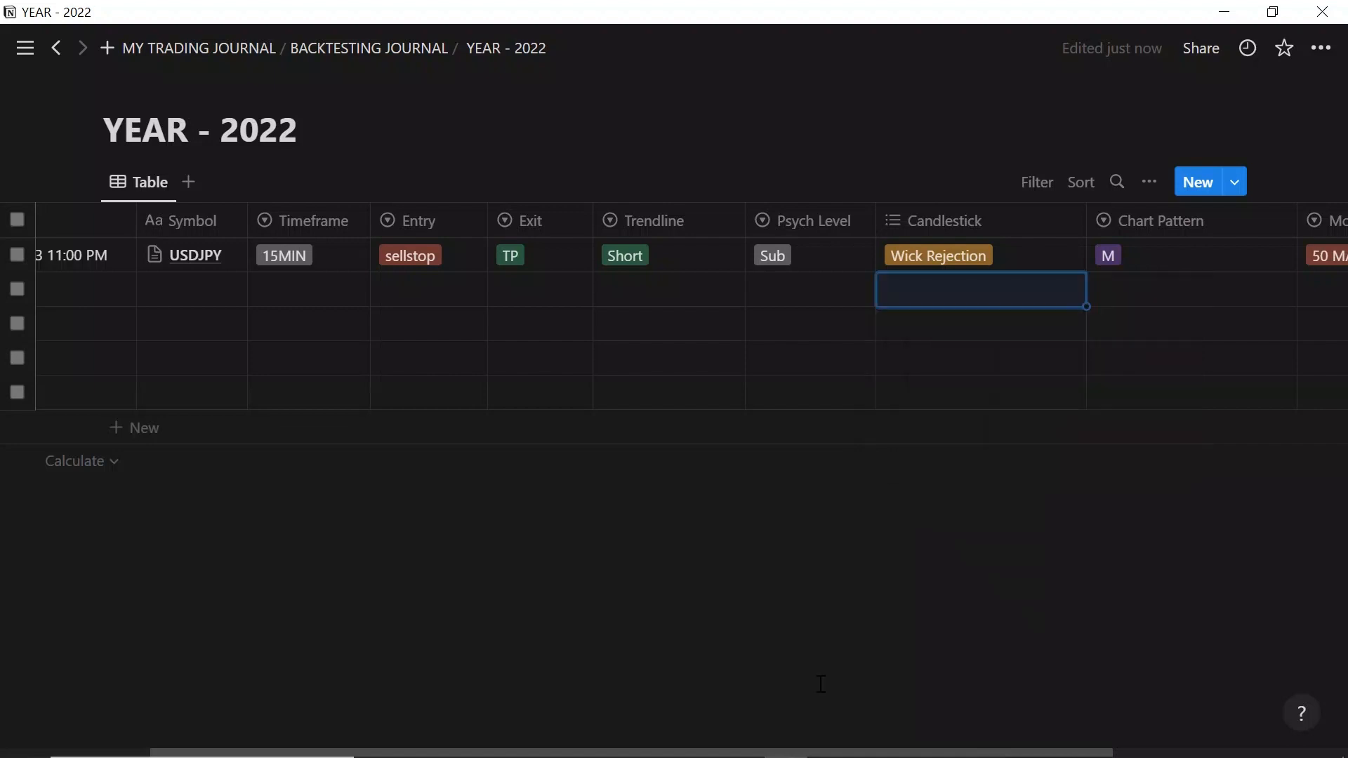